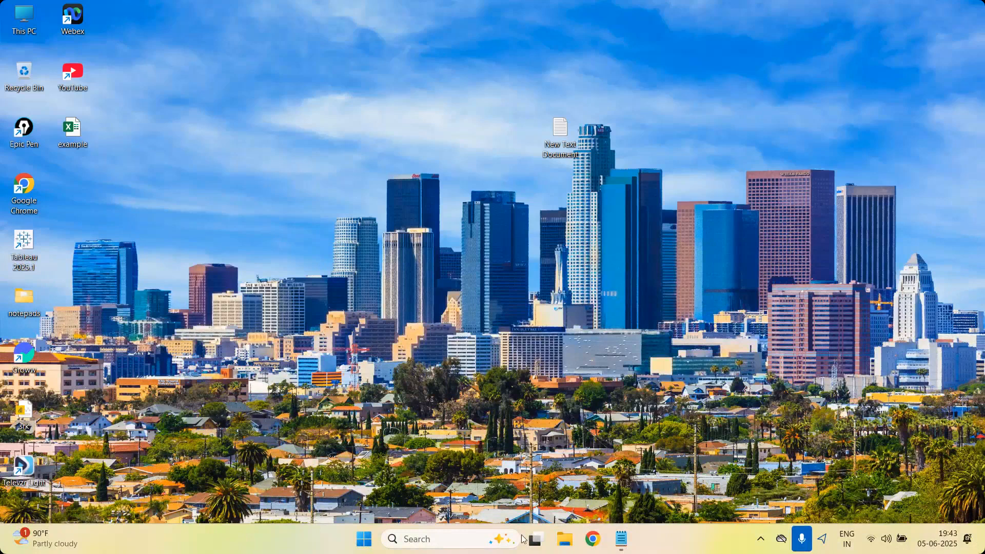
Open the "example" workbook from the desktop in Excel.
{"action": "left_click", "coordinate": [598, 539]}
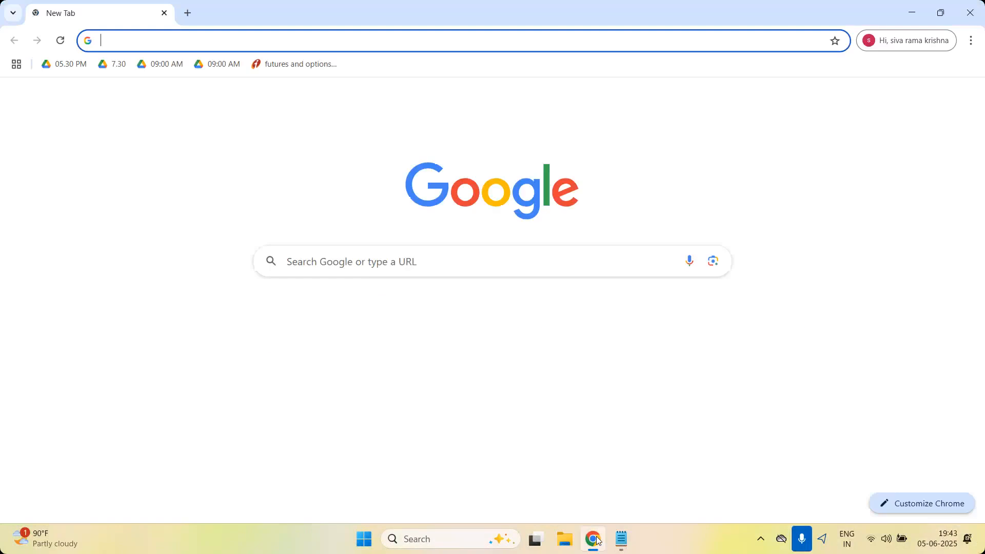
{"action": "left_click", "coordinate": [970, 12]}
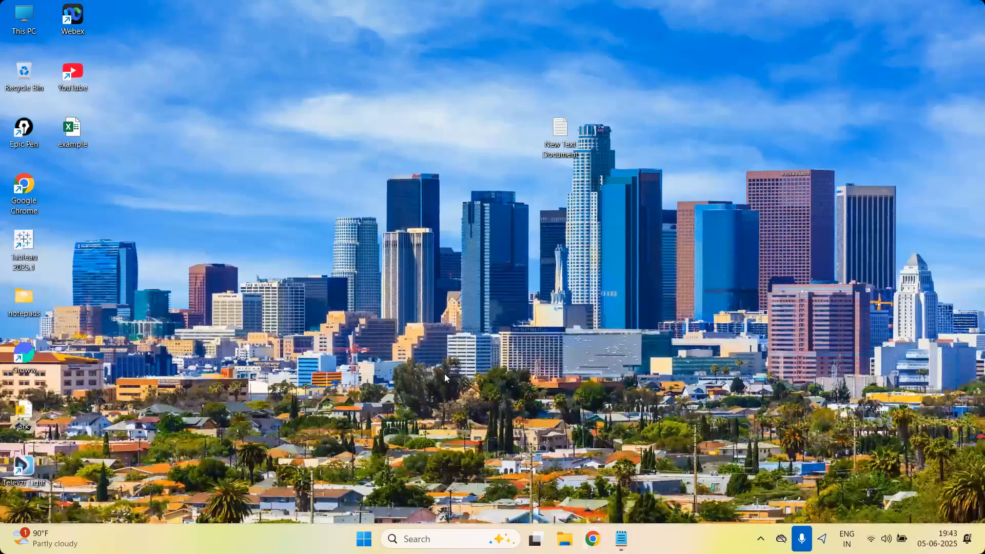
{"action": "double_click", "coordinate": [86, 134]}
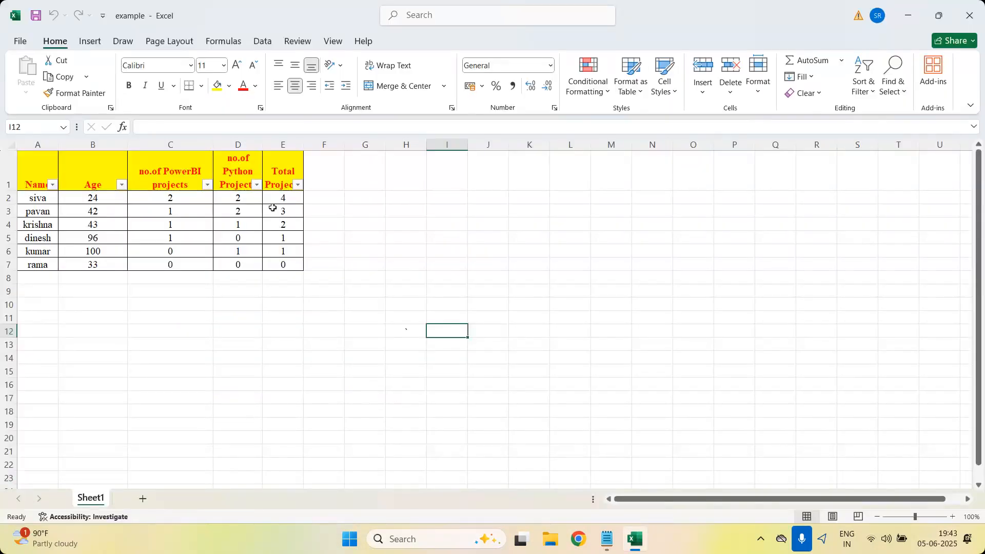
Examine the insert, drawing and page layout commands, including the page orientation choices and margin presets.
{"action": "left_click", "coordinate": [82, 42]}
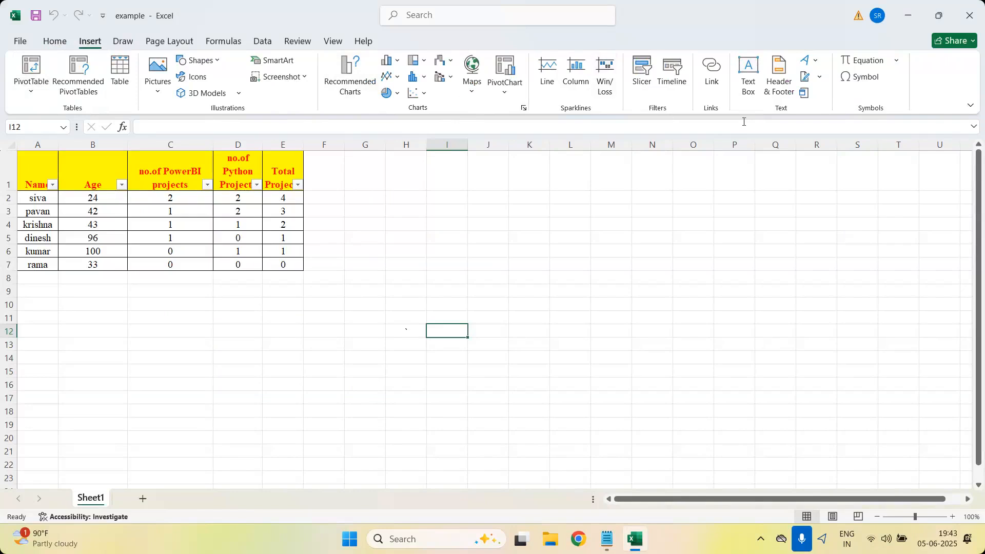
{"action": "left_click", "coordinate": [123, 42]}
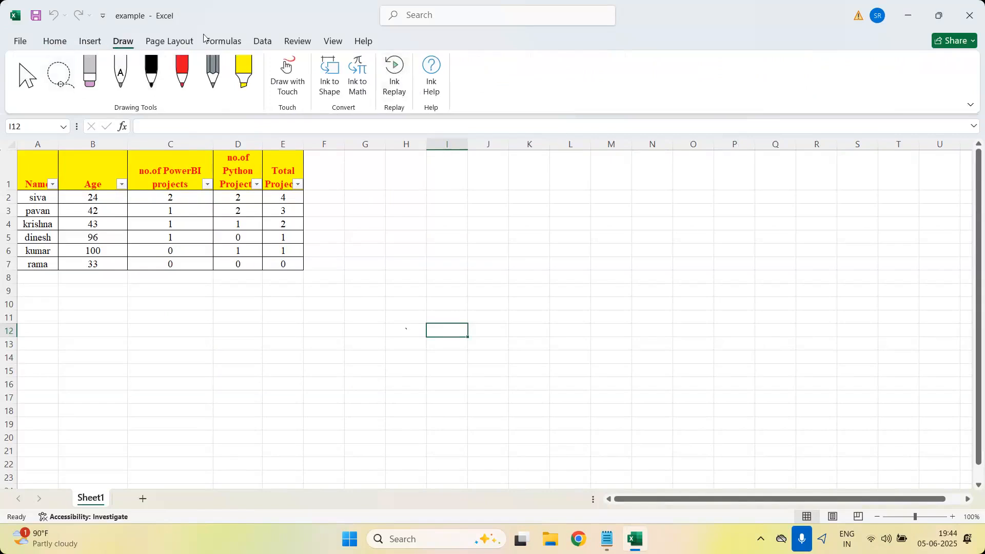
{"action": "left_click", "coordinate": [161, 44]}
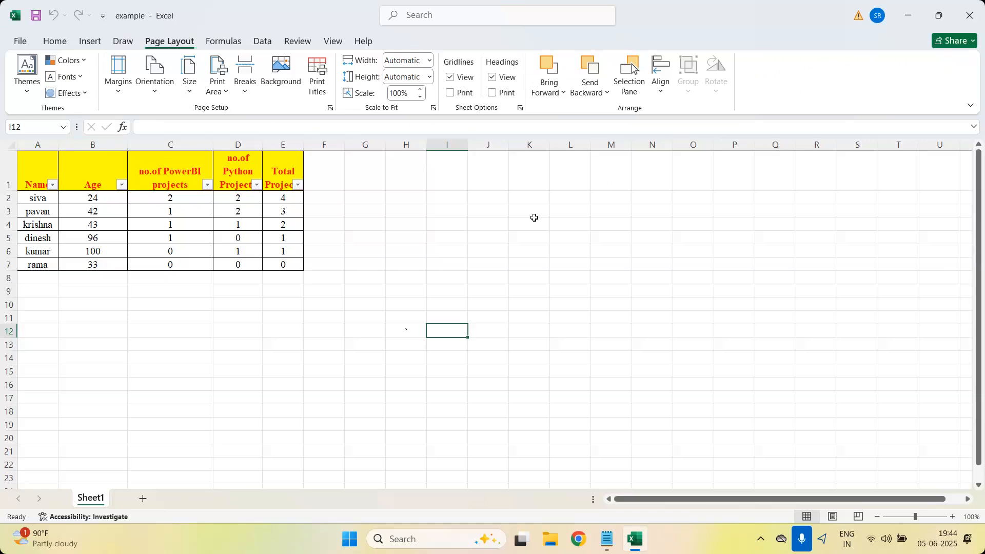
{"action": "left_click", "coordinate": [149, 93]}
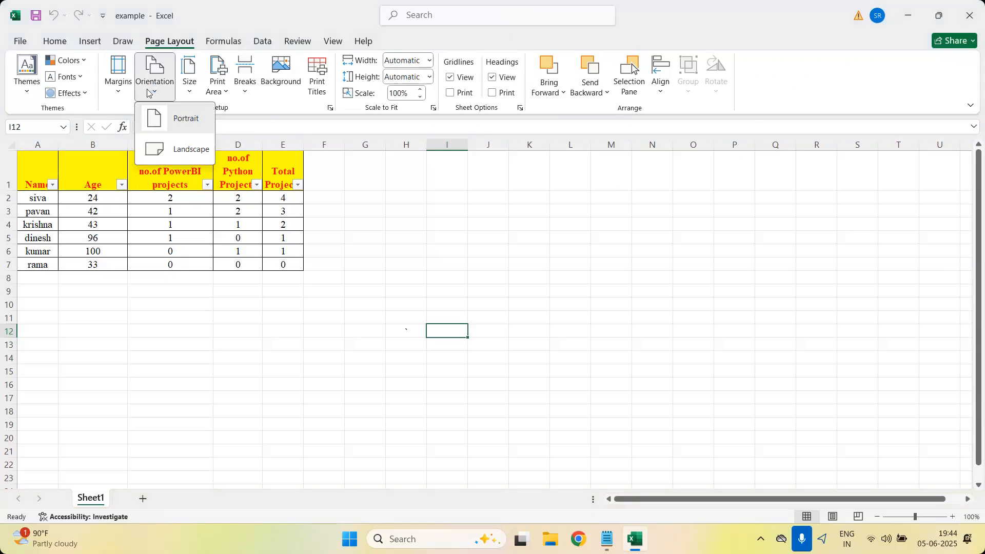
{"action": "left_click", "coordinate": [118, 91]}
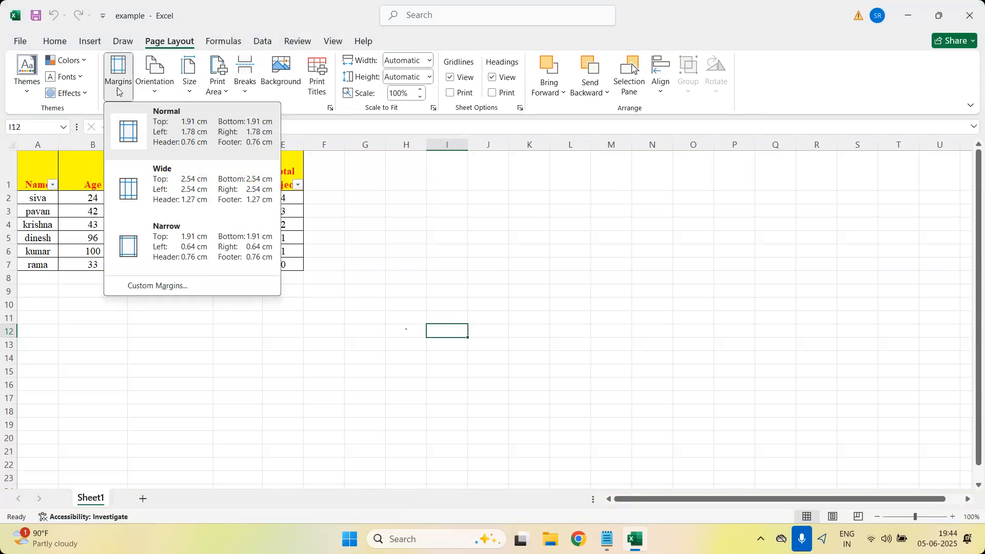
{"action": "left_click", "coordinate": [518, 245]}
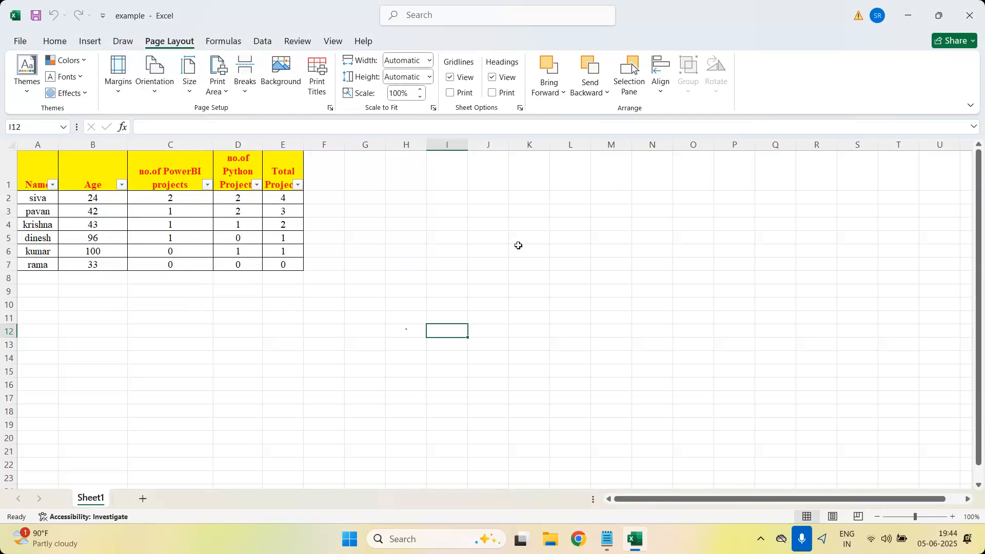
Look over the formula, home, insert and data command groups available for working with the projects table.
{"action": "left_click", "coordinate": [215, 44]}
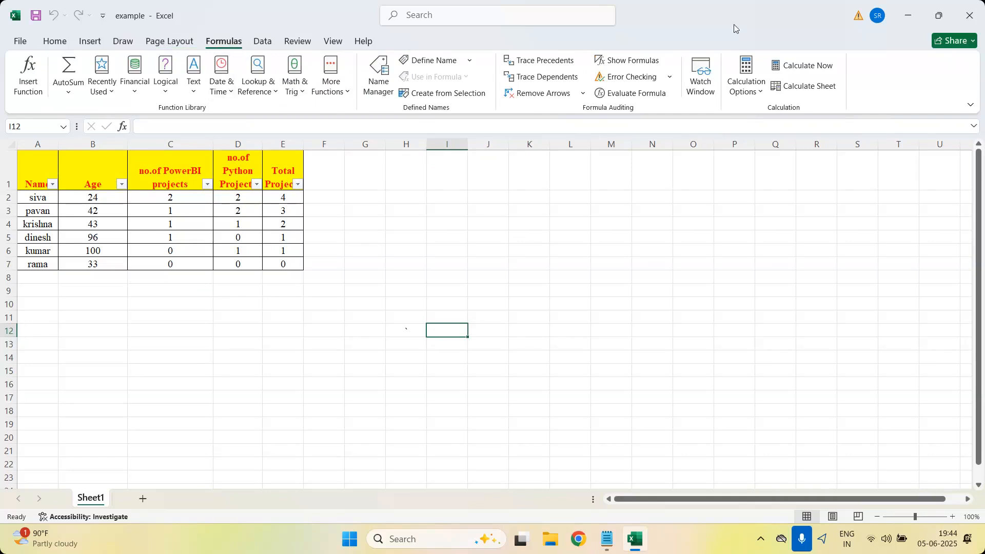
{"action": "left_click", "coordinate": [66, 47]}
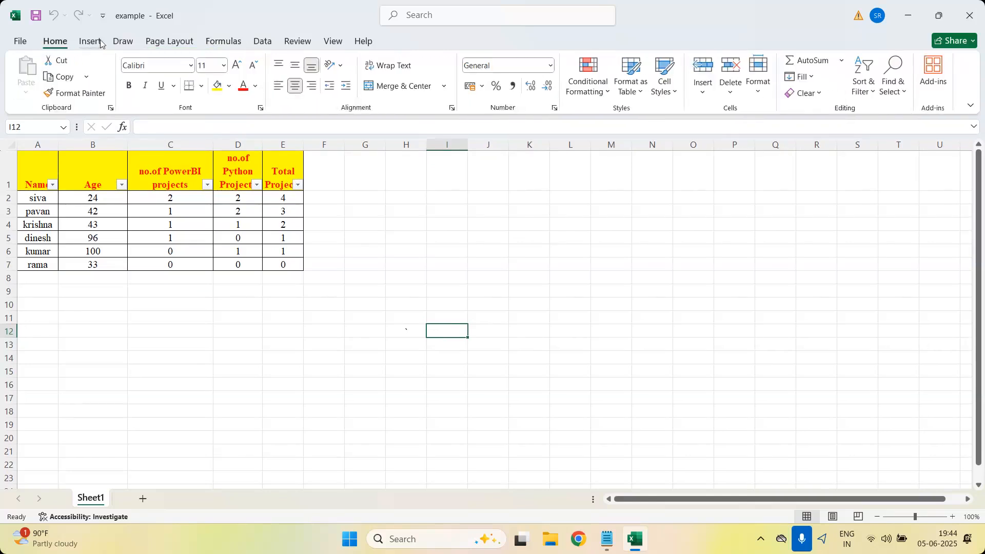
{"action": "left_click", "coordinate": [89, 42]}
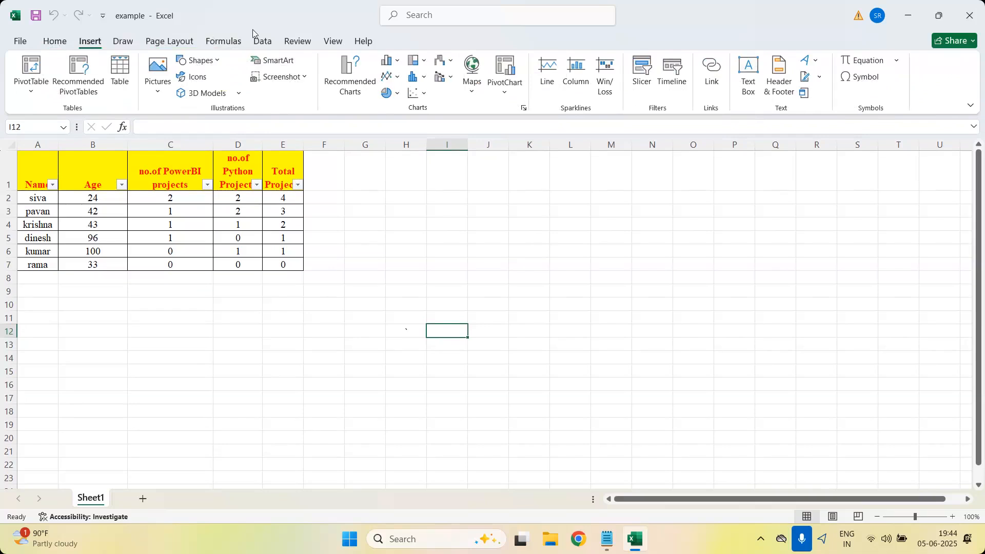
{"action": "left_click", "coordinate": [237, 45]}
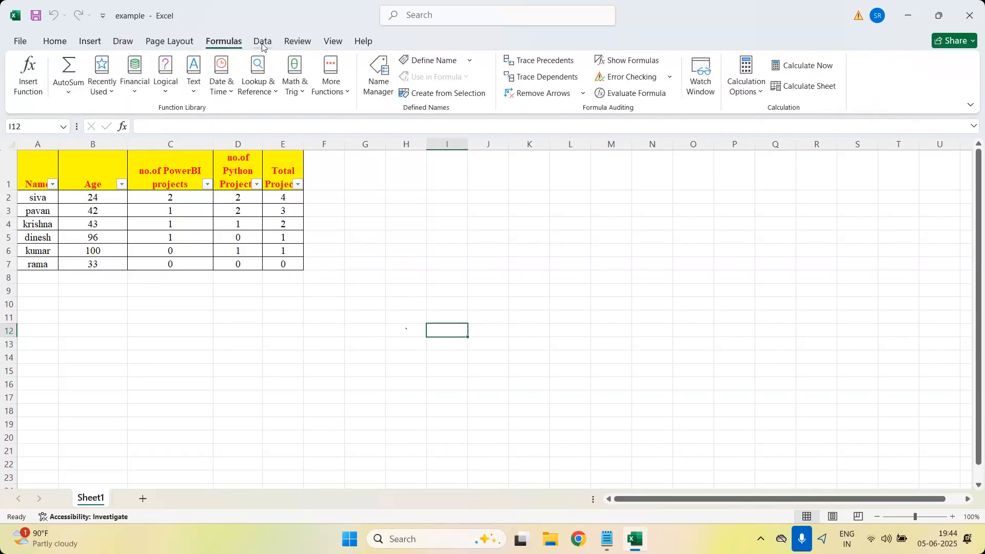
{"action": "left_click", "coordinate": [262, 44]}
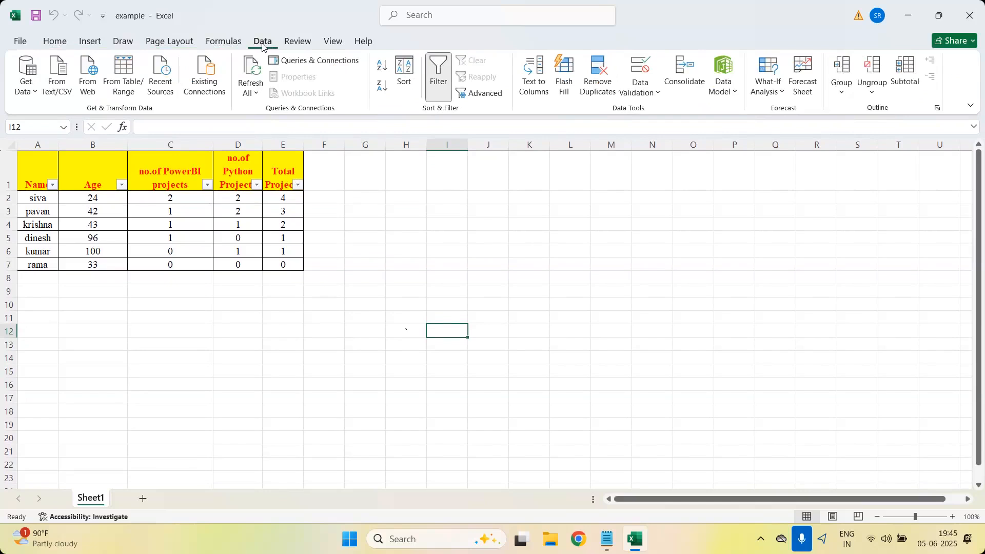
{"action": "left_click", "coordinate": [60, 42]}
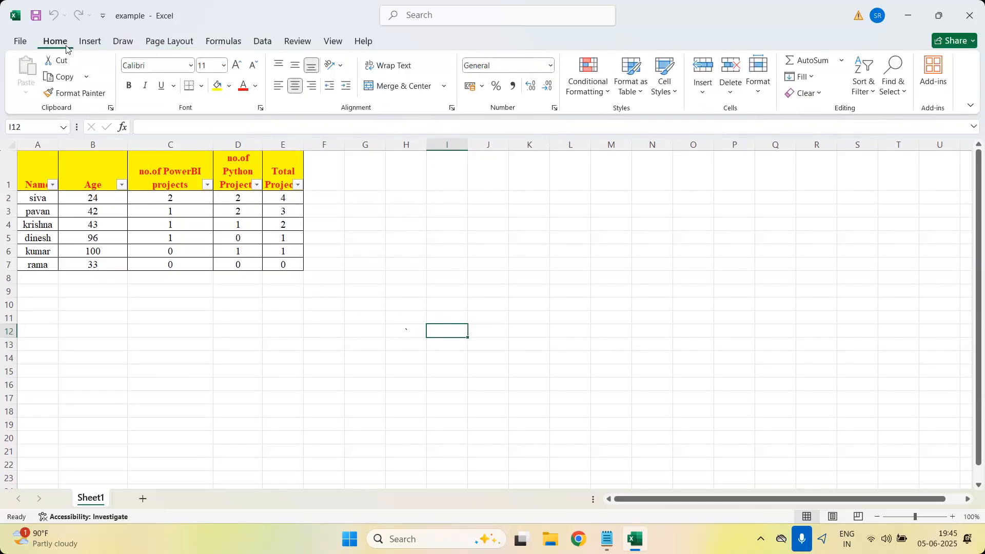
{"action": "left_click", "coordinate": [94, 48]}
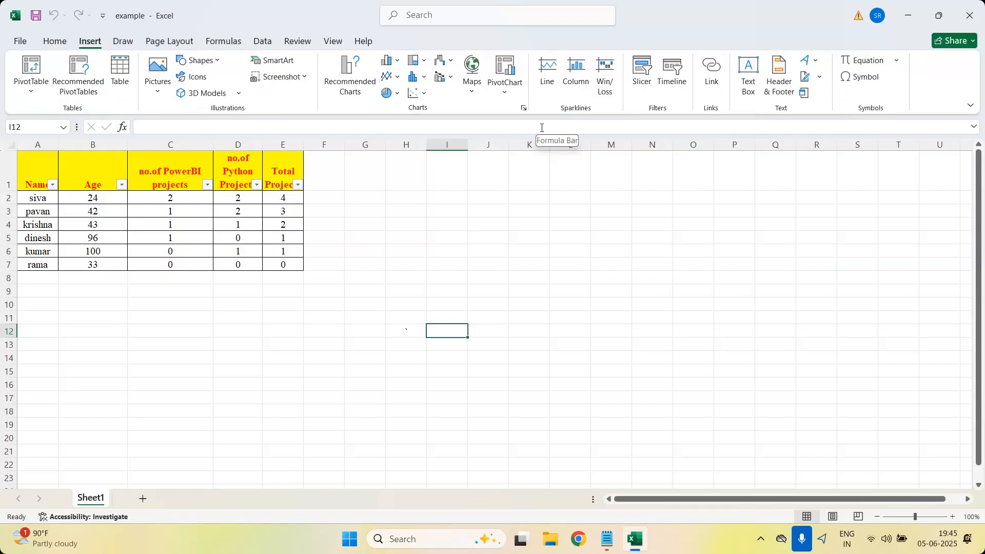
{"action": "left_click", "coordinate": [217, 39]}
{"action": "left_click", "coordinate": [250, 46]}
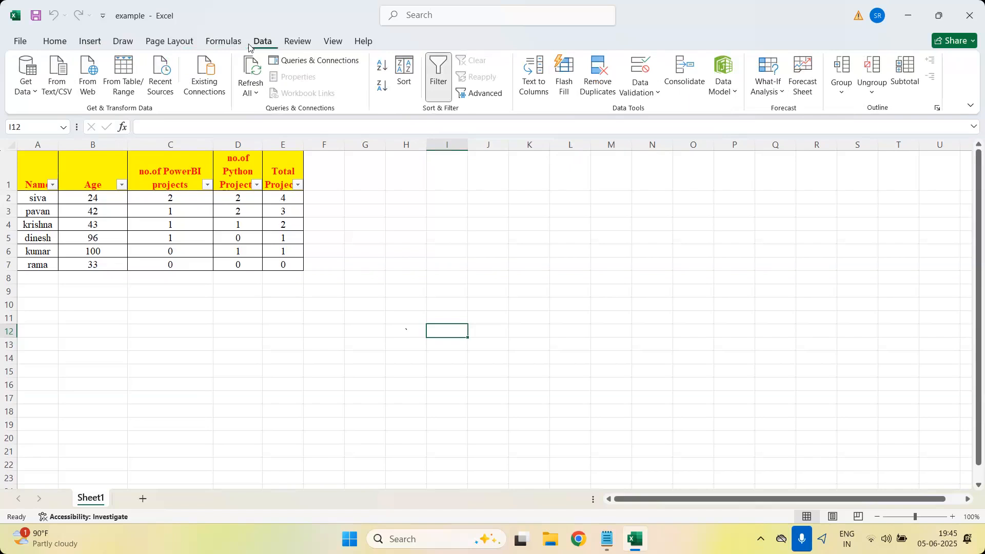
{"action": "left_click", "coordinate": [91, 37]}
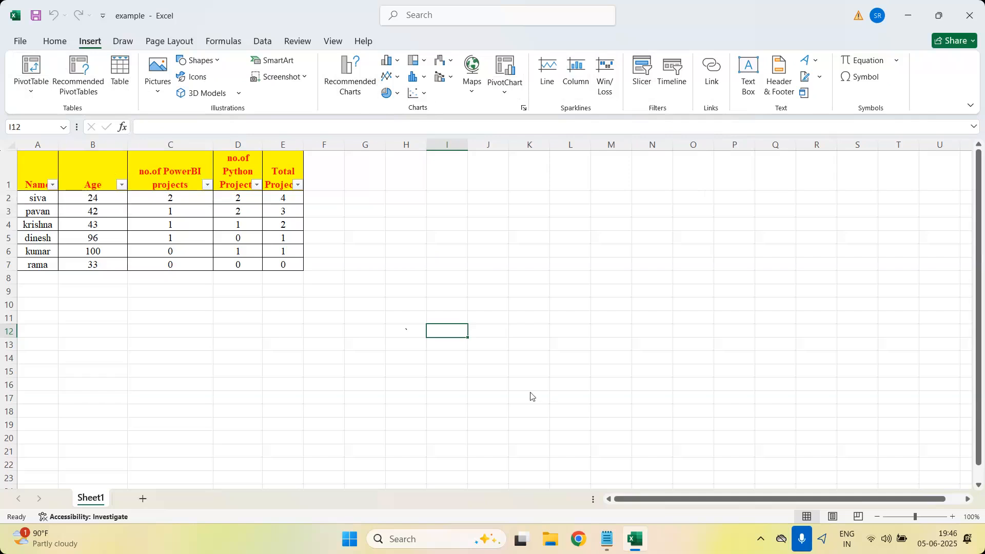
Launch Epic Pen, bring the example workbook back into view and activate the annotation pen.
{"action": "left_click", "coordinate": [908, 22]}
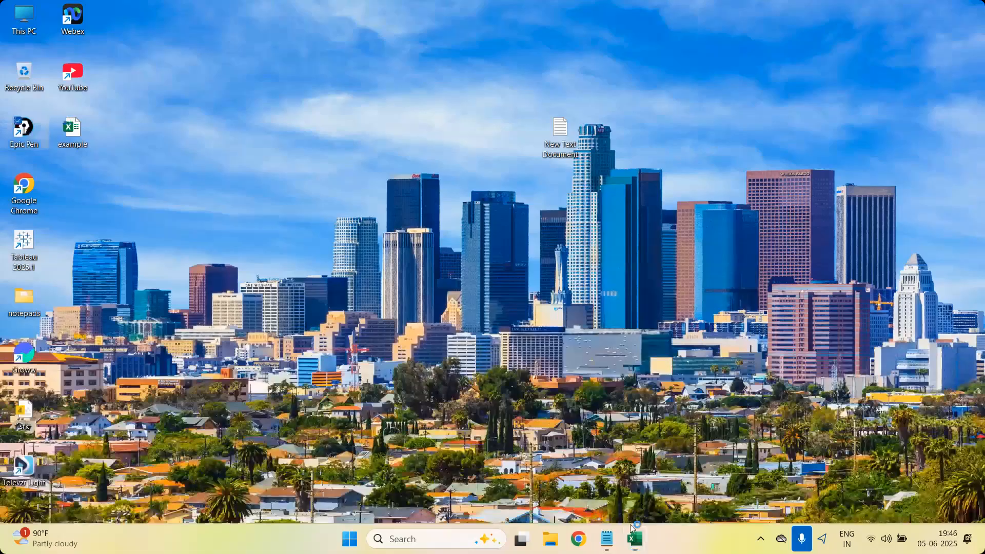
{"action": "mouse_move", "coordinate": [631, 528]}
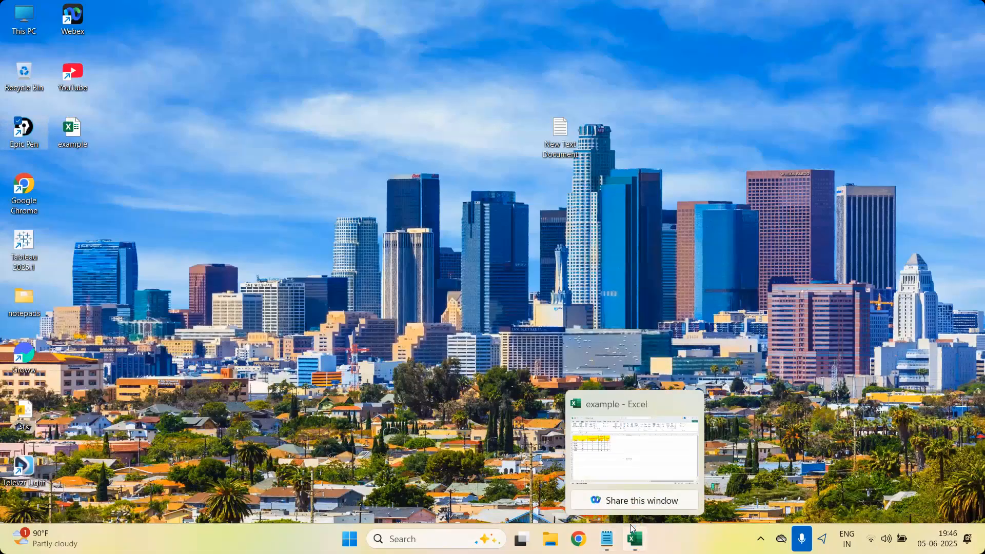
{"action": "left_click", "coordinate": [630, 524]}
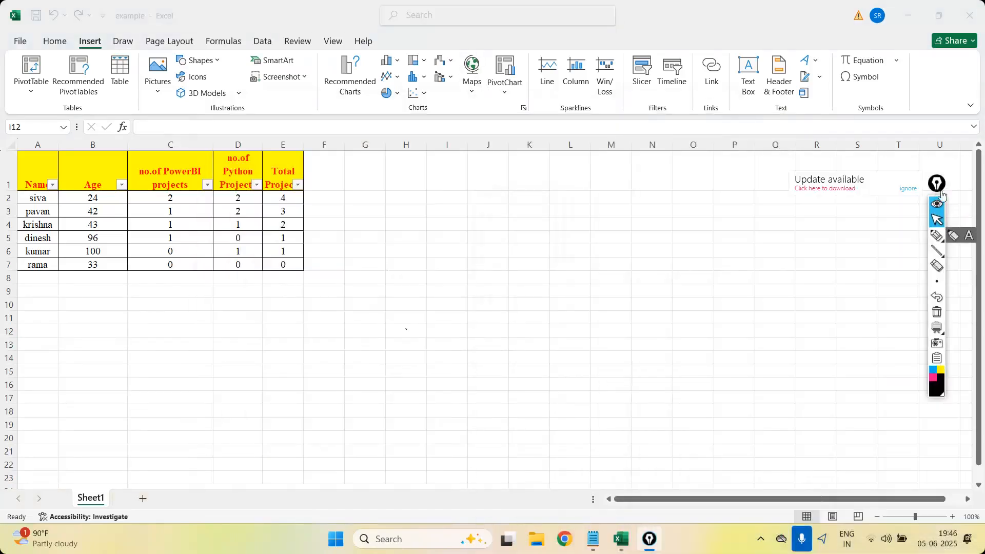
{"action": "left_click", "coordinate": [936, 234]}
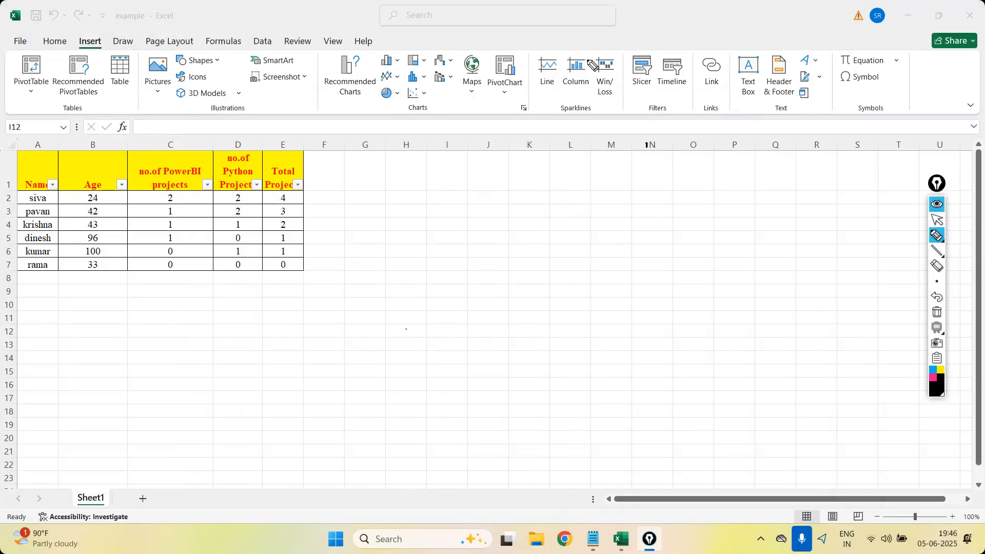
Handwrite "Database" over the sheet with an arrow to "Python S/W" and "PowerBI Tool".
{"action": "left_click_drag", "start_coordinate": [580, 149], "coordinate": [581, 162]}
{"action": "mouse_move", "coordinate": [578, 148]}
{"action": "left_mouse_down"}
{"action": "mouse_move", "coordinate": [583, 161]}
{"action": "mouse_move", "coordinate": [665, 151]}
{"action": "mouse_move", "coordinate": [699, 134]}
{"action": "mouse_move", "coordinate": [691, 141]}
{"action": "left_mouse_up"}
{"action": "left_click_drag", "start_coordinate": [723, 100], "coordinate": [725, 124]}
{"action": "mouse_move", "coordinate": [720, 105]}
{"action": "left_mouse_down"}
{"action": "mouse_move", "coordinate": [741, 122]}
{"action": "mouse_move", "coordinate": [756, 114]}
{"action": "mouse_move", "coordinate": [790, 126]}
{"action": "mouse_move", "coordinate": [867, 91]}
{"action": "left_mouse_up"}
{"action": "mouse_move", "coordinate": [885, 77]}
{"action": "left_mouse_down"}
{"action": "mouse_move", "coordinate": [882, 99]}
{"action": "mouse_move", "coordinate": [904, 90]}
{"action": "left_mouse_up"}
{"action": "mouse_move", "coordinate": [758, 137]}
{"action": "left_mouse_down"}
{"action": "mouse_move", "coordinate": [747, 154]}
{"action": "mouse_move", "coordinate": [763, 142]}
{"action": "mouse_move", "coordinate": [763, 156]}
{"action": "left_mouse_up"}
{"action": "left_click_drag", "start_coordinate": [767, 137], "coordinate": [780, 137]}
{"action": "mouse_move", "coordinate": [838, 118]}
{"action": "left_mouse_down"}
{"action": "mouse_move", "coordinate": [854, 123]}
{"action": "mouse_move", "coordinate": [847, 132]}
{"action": "mouse_move", "coordinate": [873, 125]}
{"action": "left_mouse_up"}
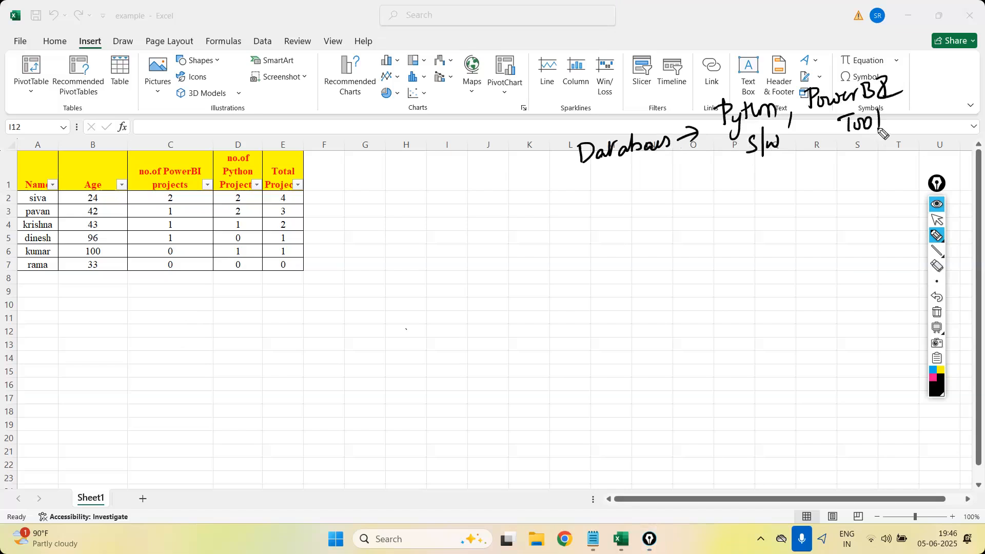
{"action": "left_click_drag", "start_coordinate": [672, 140], "coordinate": [684, 138]}
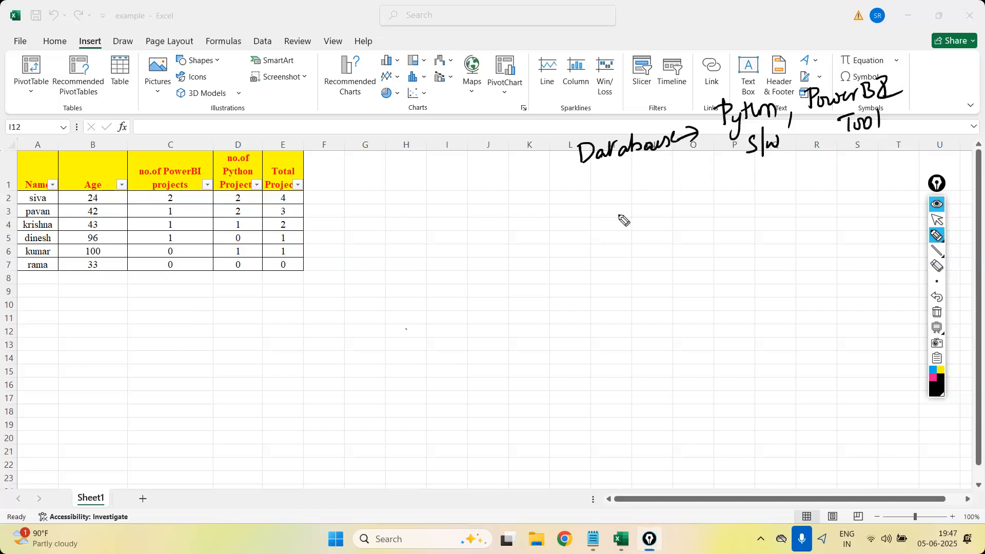
Handwrite "Excel" below "Database" and draw arrows from it to Python, PowerBI and a second "Excel" label.
{"action": "mouse_move", "coordinate": [645, 206]}
{"action": "left_mouse_down"}
{"action": "mouse_move", "coordinate": [638, 214]}
{"action": "mouse_move", "coordinate": [647, 222]}
{"action": "left_mouse_up"}
{"action": "mouse_move", "coordinate": [649, 209]}
{"action": "left_mouse_down"}
{"action": "mouse_move", "coordinate": [676, 215]}
{"action": "mouse_move", "coordinate": [719, 201]}
{"action": "mouse_move", "coordinate": [731, 136]}
{"action": "left_mouse_up"}
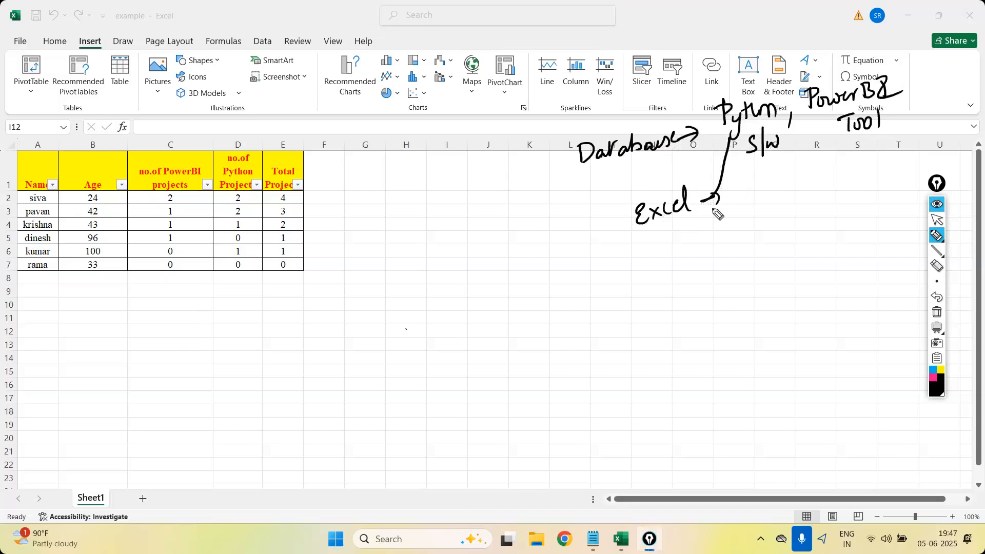
{"action": "mouse_move", "coordinate": [710, 201]}
{"action": "left_mouse_down"}
{"action": "mouse_move", "coordinate": [814, 155]}
{"action": "mouse_move", "coordinate": [836, 115]}
{"action": "mouse_move", "coordinate": [829, 120]}
{"action": "left_mouse_up"}
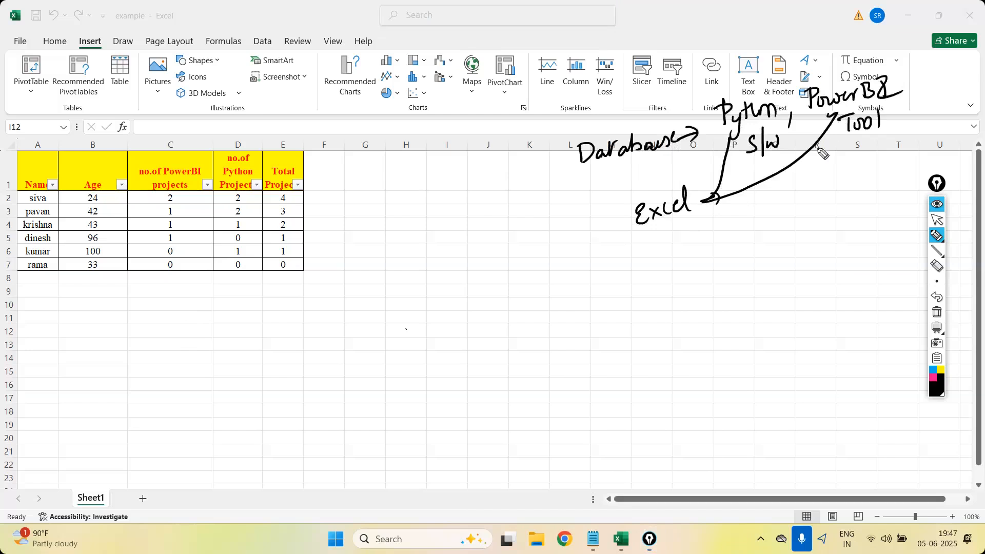
{"action": "mouse_move", "coordinate": [713, 201]}
{"action": "left_mouse_down"}
{"action": "mouse_move", "coordinate": [873, 183]}
{"action": "mouse_move", "coordinate": [868, 193]}
{"action": "left_mouse_up"}
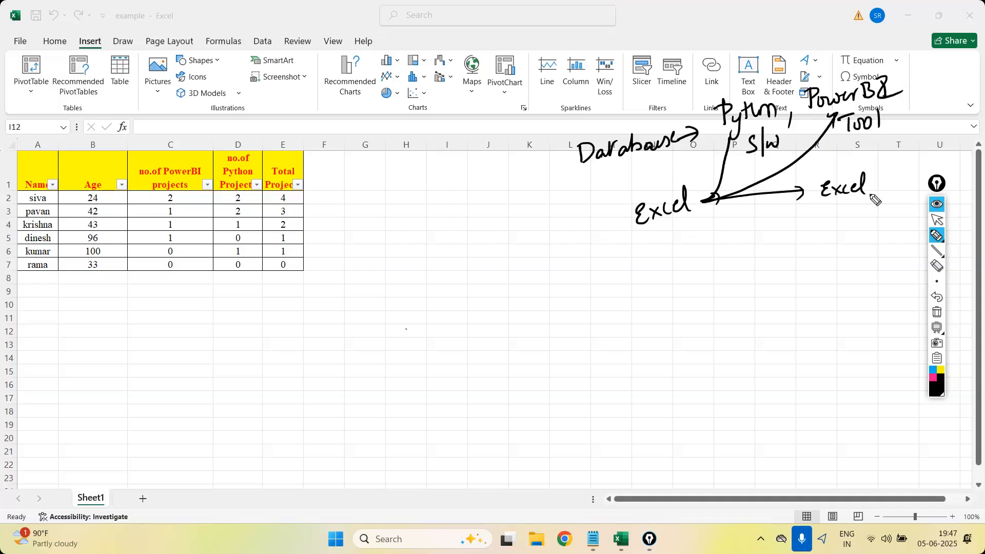
{"action": "left_click_drag", "start_coordinate": [725, 146], "coordinate": [741, 141]}
Clear all the handwritten annotations and switch from the pen back to the cursor.
{"action": "left_click", "coordinate": [937, 311]}
{"action": "left_click", "coordinate": [937, 220]}
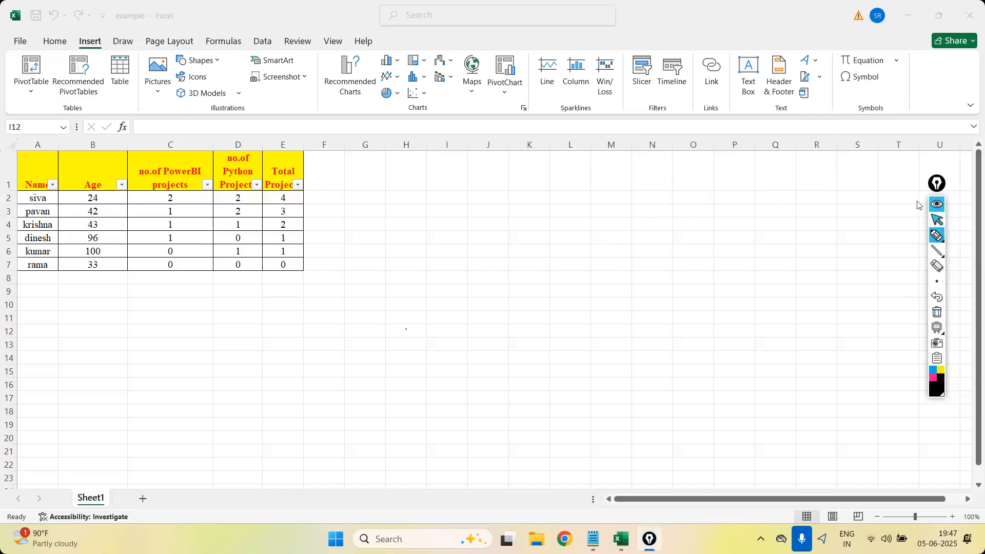
Check the workbook's existing data connections and close the list without opening one.
{"action": "left_click", "coordinate": [264, 44]}
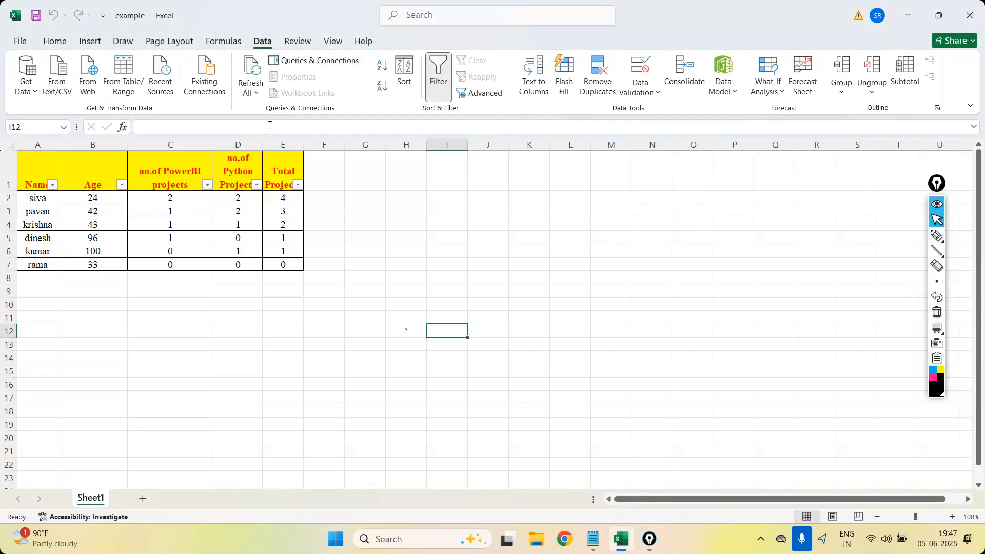
{"action": "left_click", "coordinate": [205, 75]}
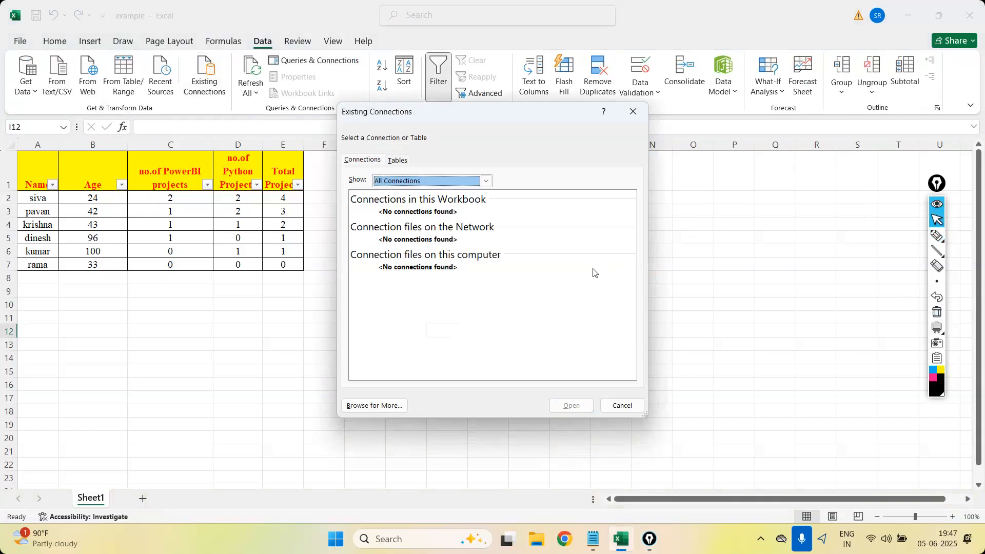
{"action": "left_click", "coordinate": [618, 411]}
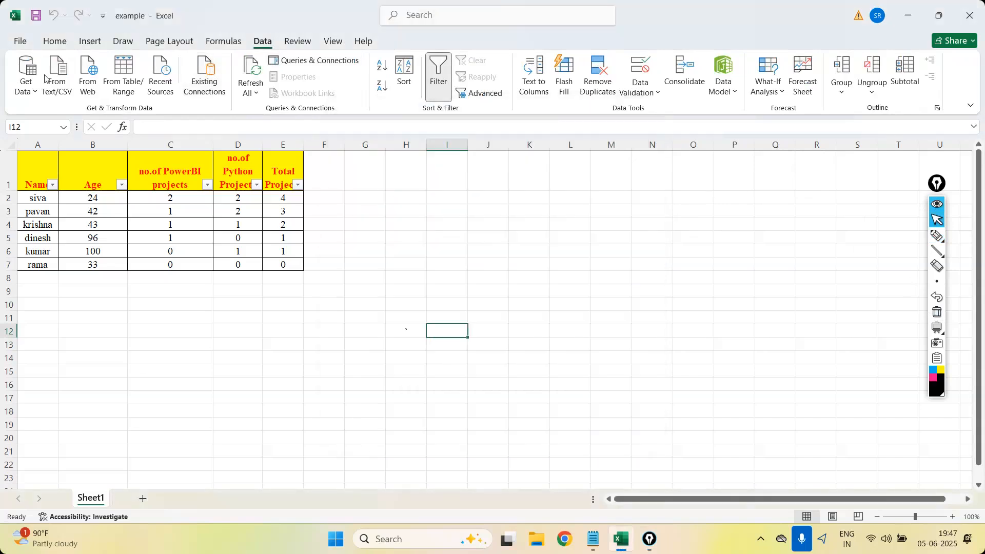
Start importing external data into the workbook from a MySQL database.
{"action": "left_click", "coordinate": [37, 100]}
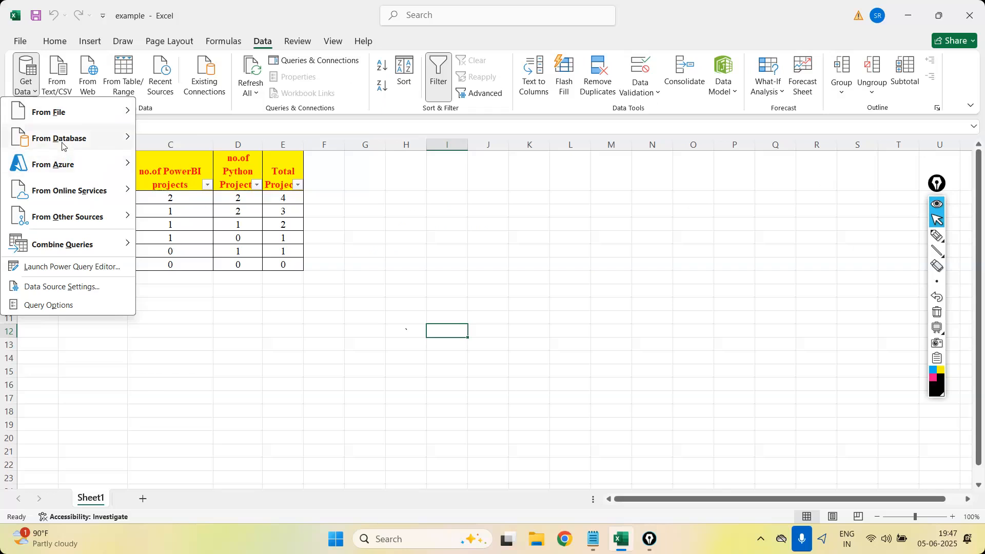
{"action": "mouse_move", "coordinate": [63, 144]}
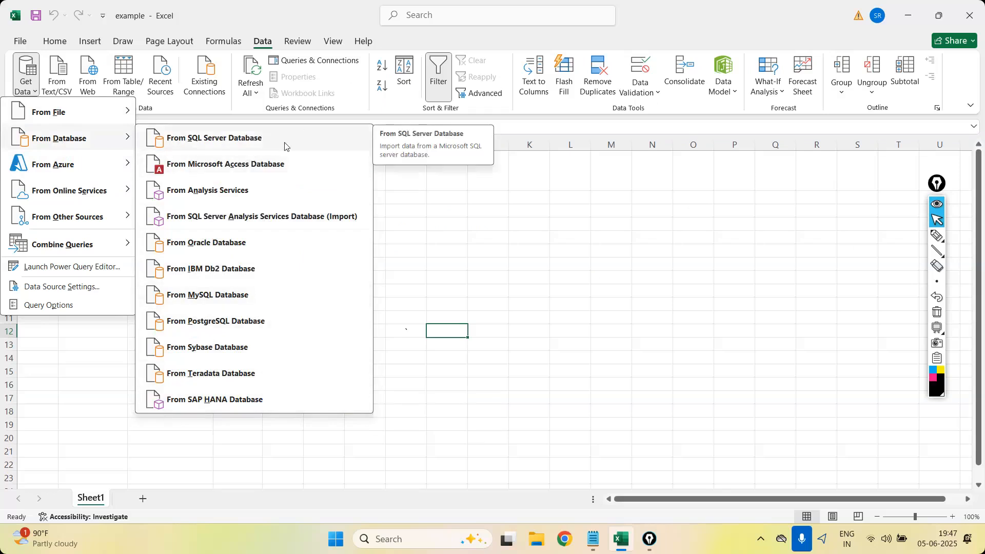
{"action": "left_click", "coordinate": [207, 294]}
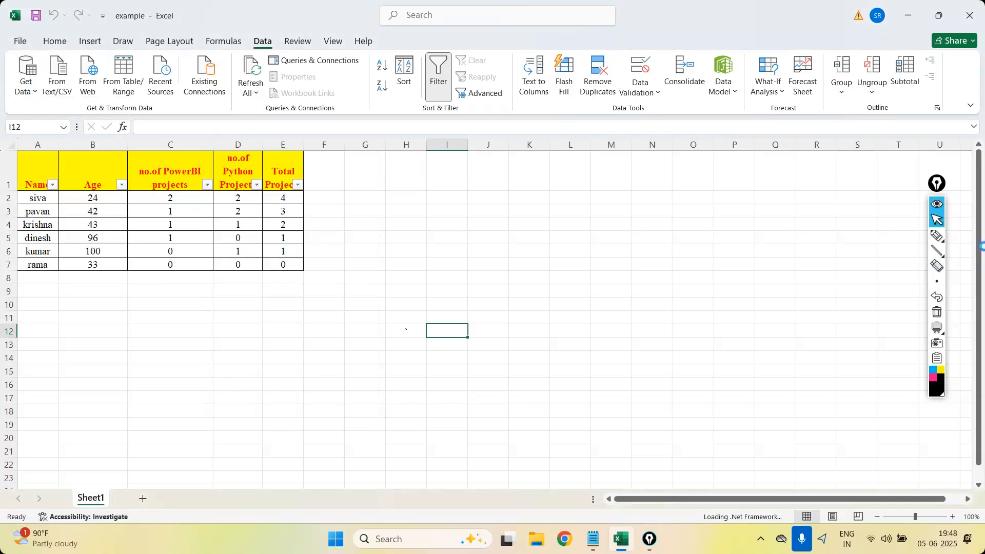
Handwrite "If Data in Excel" beside the table and dismiss the SQL Server Analysis Services database dialog without connecting.
{"action": "left_click", "coordinate": [938, 235]}
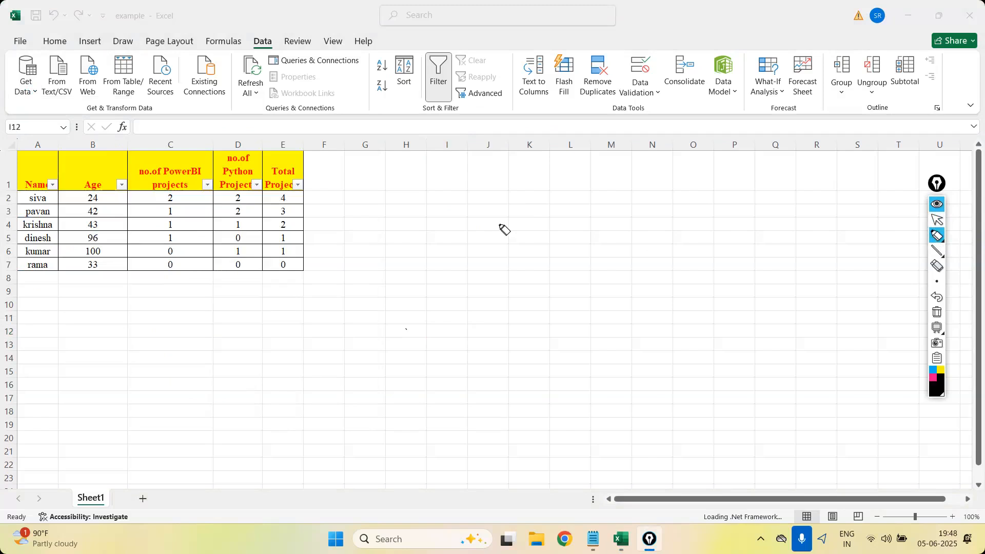
{"action": "left_click_drag", "start_coordinate": [528, 156], "coordinate": [522, 177]}
{"action": "mouse_move", "coordinate": [498, 167]}
{"action": "left_mouse_down"}
{"action": "mouse_move", "coordinate": [518, 180]}
{"action": "mouse_move", "coordinate": [687, 163]}
{"action": "mouse_move", "coordinate": [699, 128]}
{"action": "left_mouse_up"}
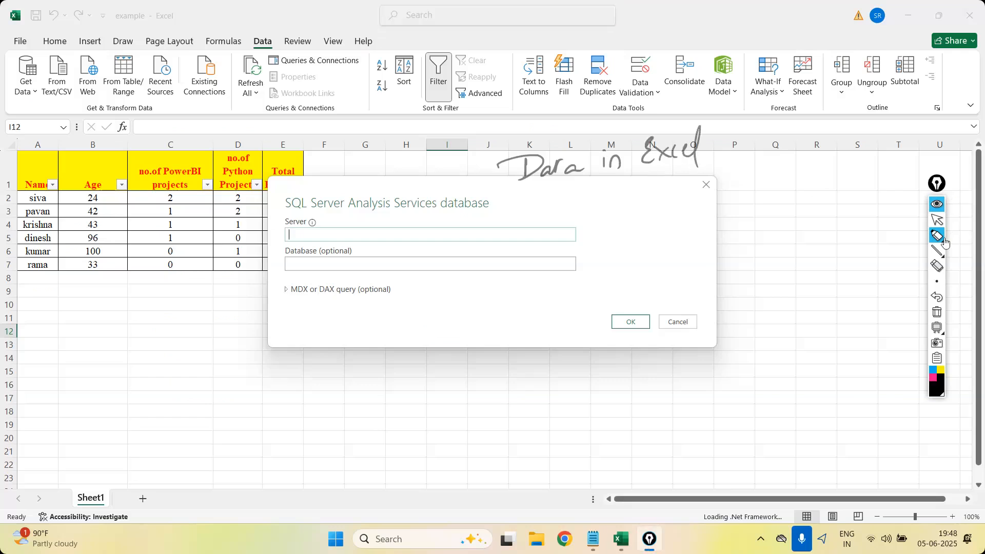
{"action": "left_click", "coordinate": [936, 220]}
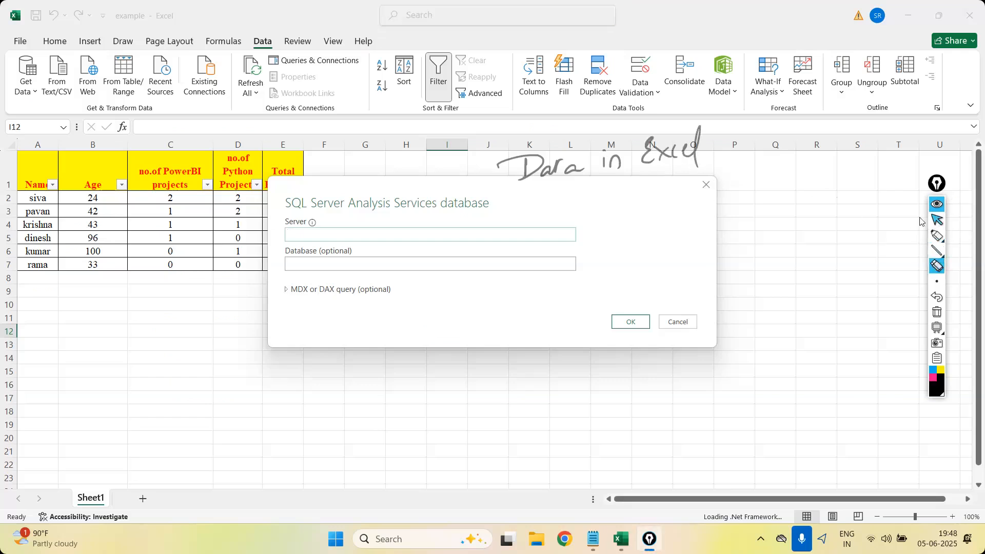
{"action": "left_click", "coordinate": [706, 184]}
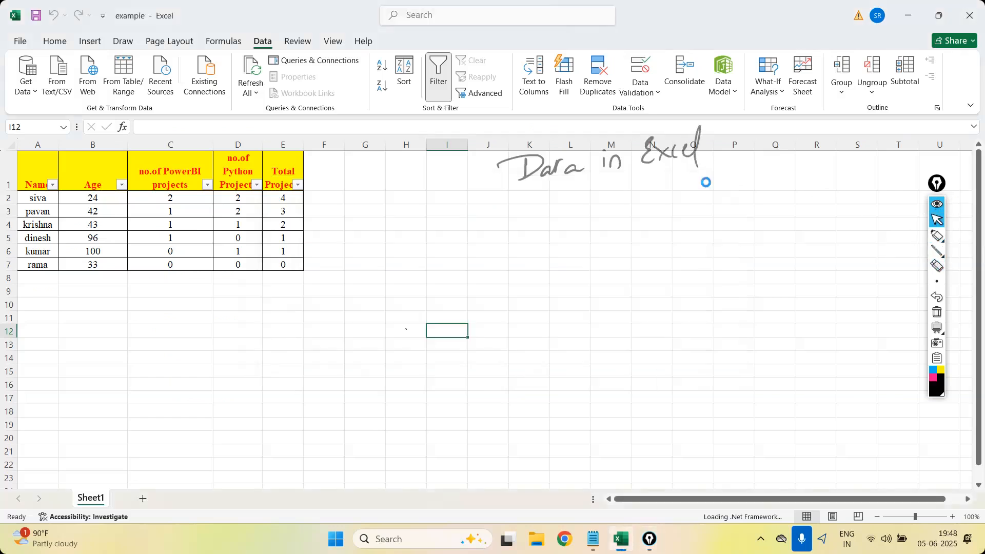
{"action": "left_click", "coordinate": [936, 234]}
{"action": "mouse_move", "coordinate": [450, 164]}
{"action": "left_mouse_down"}
{"action": "mouse_move", "coordinate": [456, 190]}
{"action": "mouse_move", "coordinate": [490, 171]}
{"action": "mouse_move", "coordinate": [477, 205]}
{"action": "left_mouse_up"}
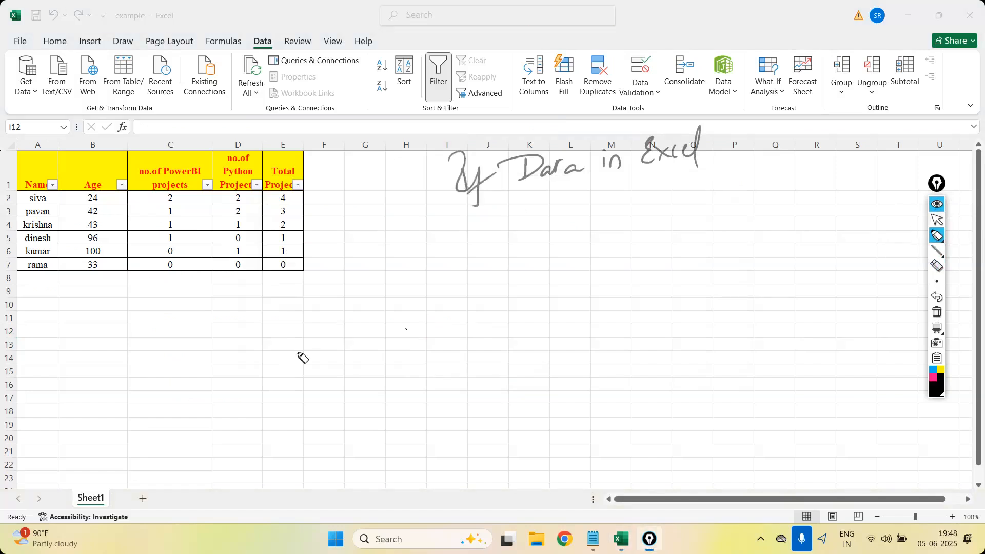
Handwrite "If Data in DB" below the table.
{"action": "left_click_drag", "start_coordinate": [198, 308], "coordinate": [215, 366]}
{"action": "mouse_move", "coordinate": [250, 306]}
{"action": "left_mouse_down"}
{"action": "mouse_move", "coordinate": [251, 328]}
{"action": "mouse_move", "coordinate": [368, 288]}
{"action": "left_mouse_up"}
{"action": "left_click_drag", "start_coordinate": [373, 277], "coordinate": [377, 295]}
Draw three branches from "If Data in Excel" to handwritten labels Excel, Python and PowerBI, and double-underline Excel.
{"action": "left_click_drag", "start_coordinate": [569, 253], "coordinate": [690, 237]}
{"action": "left_click_drag", "start_coordinate": [601, 184], "coordinate": [618, 229]}
{"action": "mouse_move", "coordinate": [545, 268]}
{"action": "left_mouse_down"}
{"action": "mouse_move", "coordinate": [554, 285]}
{"action": "mouse_move", "coordinate": [581, 267]}
{"action": "mouse_move", "coordinate": [581, 283]}
{"action": "mouse_move", "coordinate": [781, 237]}
{"action": "left_mouse_up"}
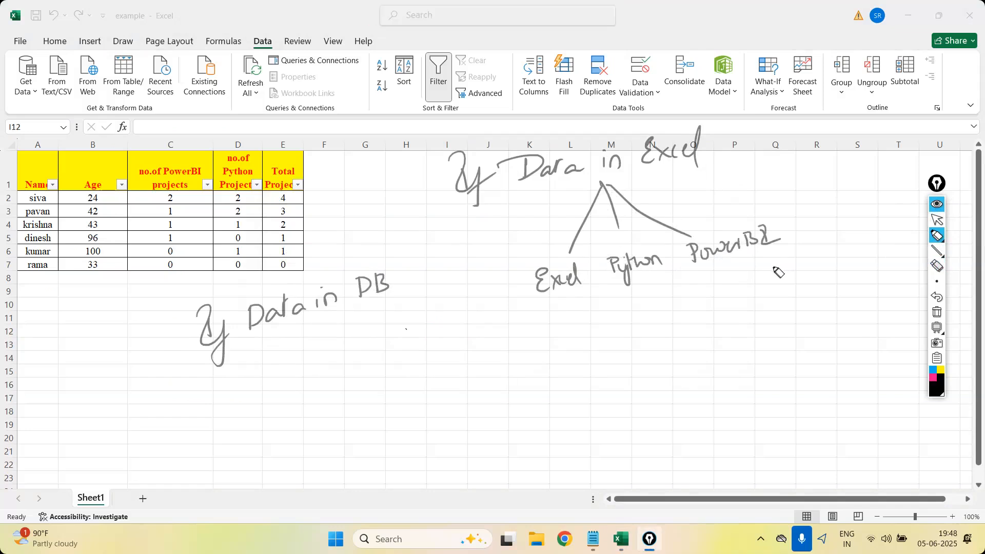
{"action": "left_click_drag", "start_coordinate": [543, 303], "coordinate": [590, 288]}
Draw two branches from "If Data in DB" to handwritten labels Python and PowerBI.
{"action": "left_click_drag", "start_coordinate": [326, 321], "coordinate": [306, 385]}
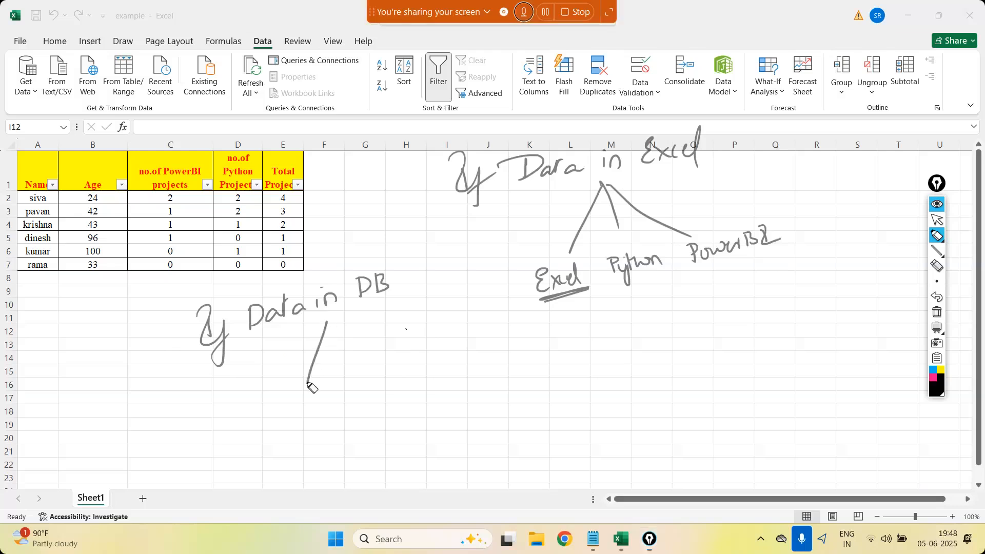
{"action": "left_click_drag", "start_coordinate": [326, 321], "coordinate": [399, 354]}
{"action": "mouse_move", "coordinate": [290, 411]}
{"action": "left_mouse_down"}
{"action": "mouse_move", "coordinate": [342, 406]}
{"action": "mouse_move", "coordinate": [382, 377]}
{"action": "mouse_move", "coordinate": [471, 354]}
{"action": "left_mouse_up"}
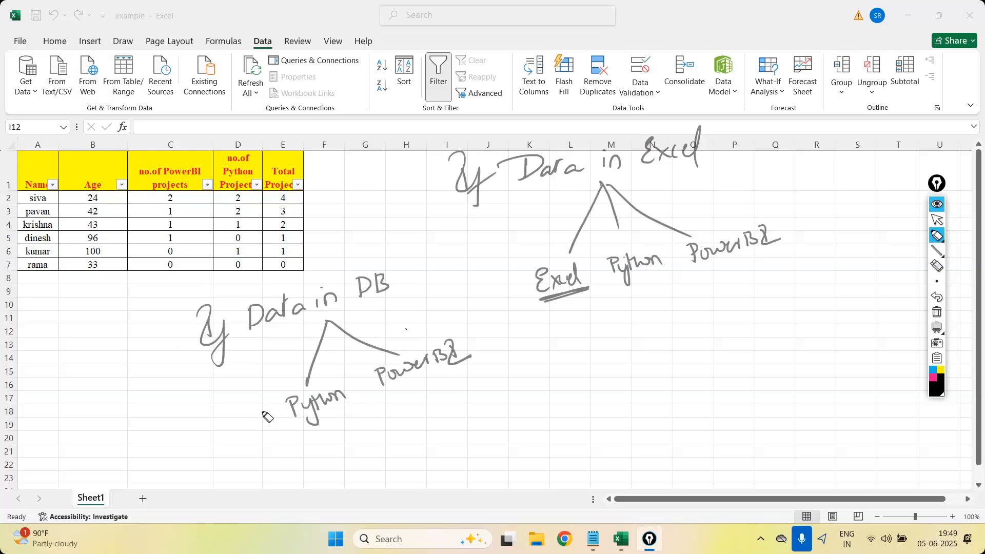
{"action": "mouse_move", "coordinate": [218, 437]}
{"action": "left_mouse_down"}
{"action": "mouse_move", "coordinate": [259, 426]}
{"action": "mouse_move", "coordinate": [252, 407]}
{"action": "left_mouse_up"}
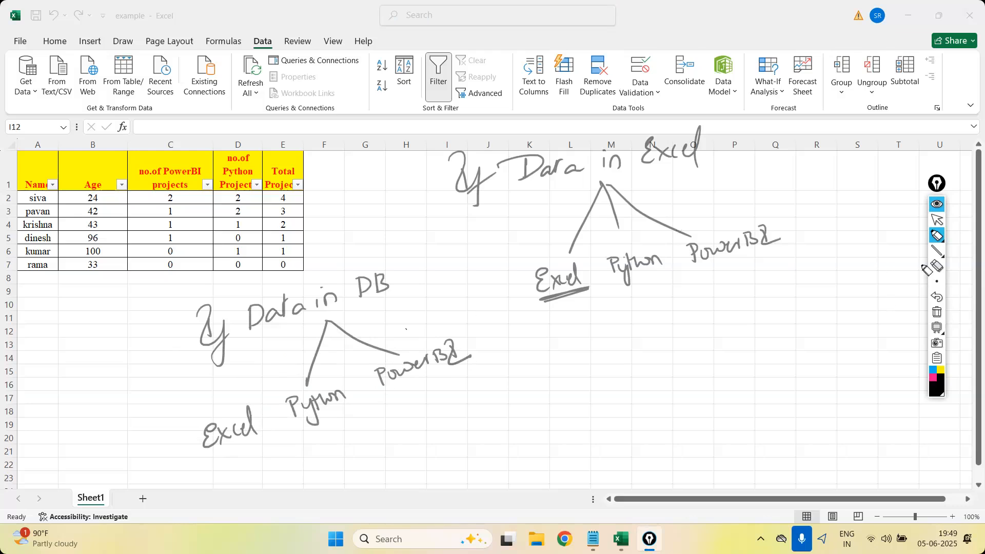
{"action": "left_click", "coordinate": [936, 265]}
{"action": "left_click_drag", "start_coordinate": [232, 413], "coordinate": [222, 444]}
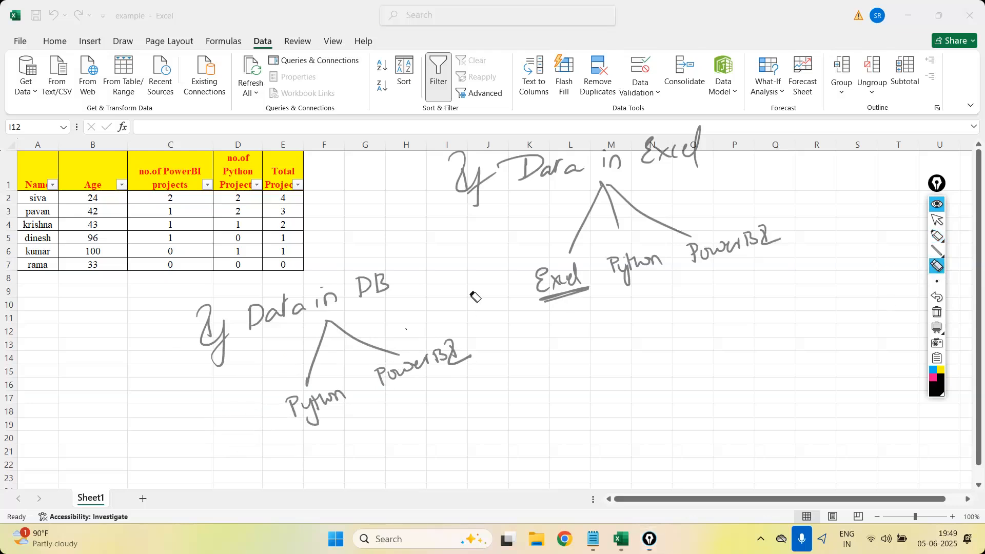
Clear all the handwritten annotations from the sheet and reactivate the pen.
{"action": "left_click", "coordinate": [937, 220]}
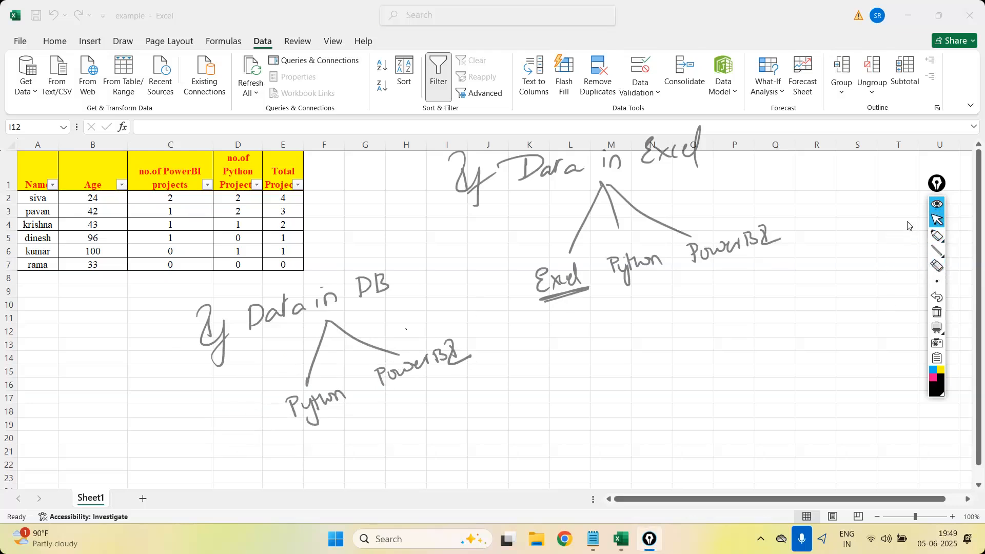
{"action": "left_click", "coordinate": [937, 311]}
{"action": "left_click", "coordinate": [936, 235]}
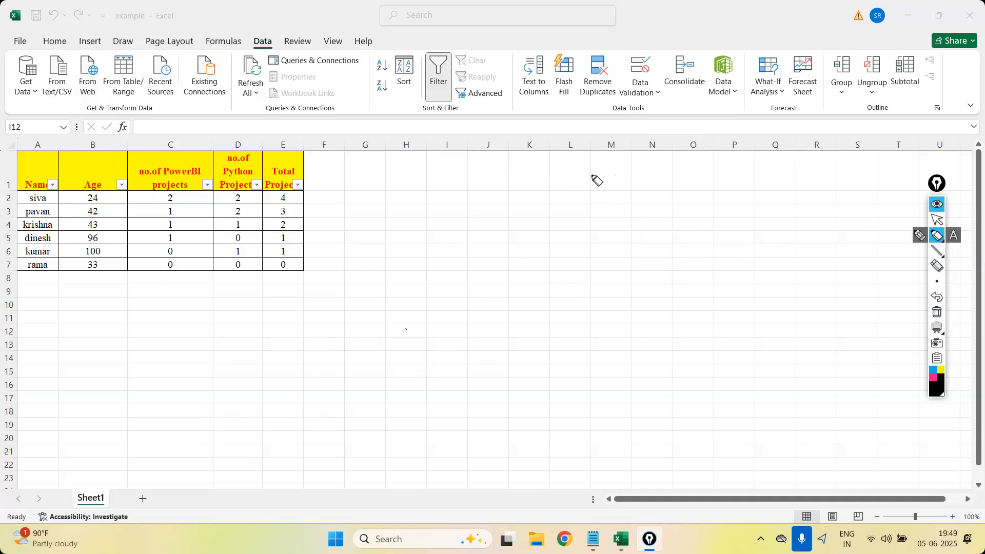
Handwrite a stacked list in the empty cells around column N: "D.E", "D.C", "D.A + D.V" and "Presentation".
{"action": "mouse_move", "coordinate": [623, 164]}
{"action": "left_mouse_down"}
{"action": "mouse_move", "coordinate": [652, 176]}
{"action": "mouse_move", "coordinate": [681, 167]}
{"action": "left_mouse_up"}
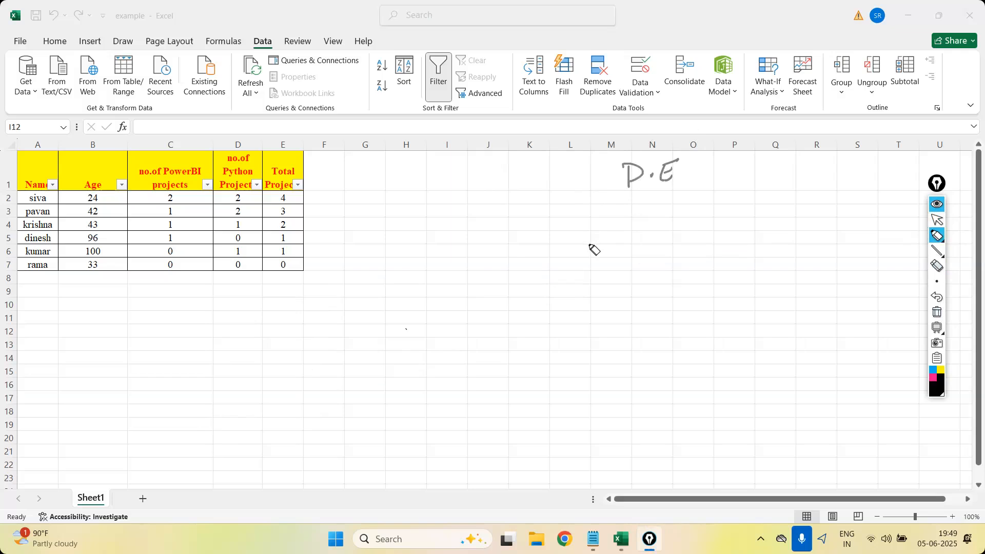
{"action": "mouse_move", "coordinate": [629, 209]}
{"action": "left_mouse_down"}
{"action": "mouse_move", "coordinate": [631, 226]}
{"action": "mouse_move", "coordinate": [679, 222]}
{"action": "left_mouse_up"}
{"action": "left_click", "coordinate": [653, 218]}
{"action": "mouse_move", "coordinate": [638, 250]}
{"action": "left_mouse_down"}
{"action": "mouse_move", "coordinate": [640, 266]}
{"action": "mouse_move", "coordinate": [707, 253]}
{"action": "mouse_move", "coordinate": [701, 263]}
{"action": "mouse_move", "coordinate": [718, 262]}
{"action": "left_mouse_up"}
{"action": "left_click", "coordinate": [665, 260]}
{"action": "mouse_move", "coordinate": [718, 245]}
{"action": "left_mouse_down"}
{"action": "mouse_move", "coordinate": [719, 261]}
{"action": "mouse_move", "coordinate": [754, 244]}
{"action": "left_mouse_up"}
{"action": "left_click", "coordinate": [737, 256]}
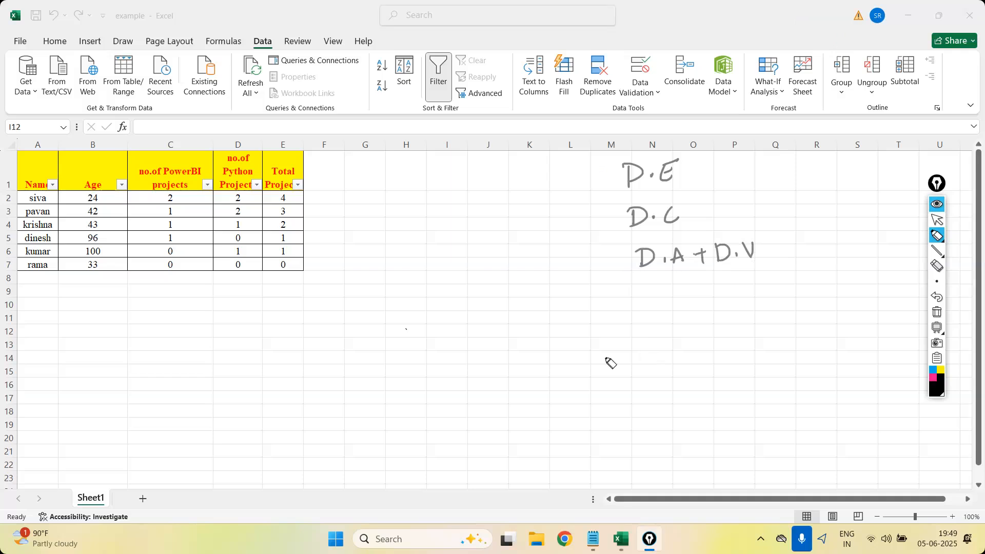
{"action": "left_click_drag", "start_coordinate": [650, 299], "coordinate": [652, 322]}
{"action": "mouse_move", "coordinate": [634, 300]}
{"action": "left_mouse_down"}
{"action": "mouse_move", "coordinate": [665, 311]}
{"action": "mouse_move", "coordinate": [777, 306]}
{"action": "left_mouse_up"}
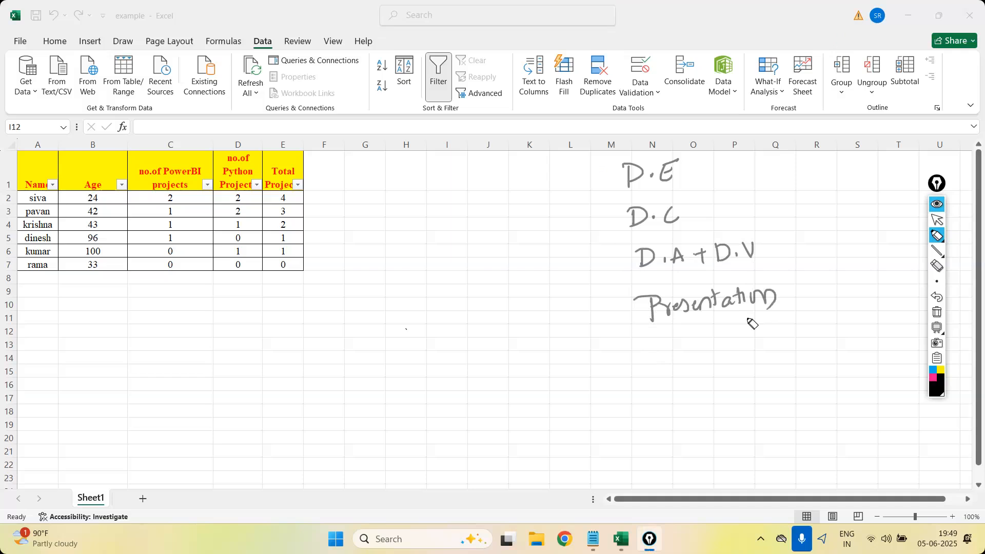
Relocate the annotation toolbar over the row numbers and show the annotations again with the pen active.
{"action": "mouse_move", "coordinate": [940, 195]}
{"action": "left_mouse_down"}
{"action": "mouse_move", "coordinate": [592, 261]}
{"action": "mouse_move", "coordinate": [82, 144]}
{"action": "mouse_move", "coordinate": [7, 180]}
{"action": "left_mouse_up"}
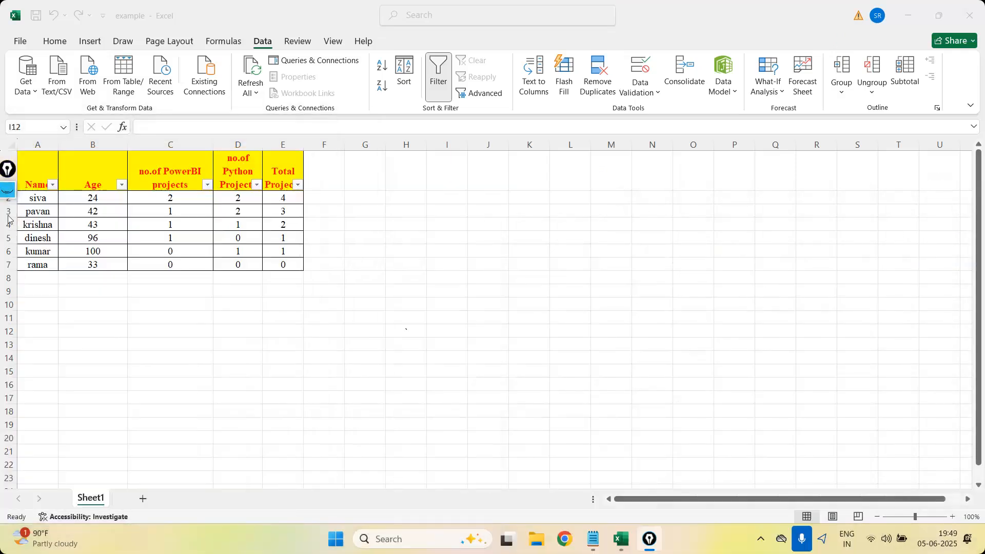
{"action": "left_click", "coordinate": [7, 190]}
{"action": "left_click", "coordinate": [6, 222]}
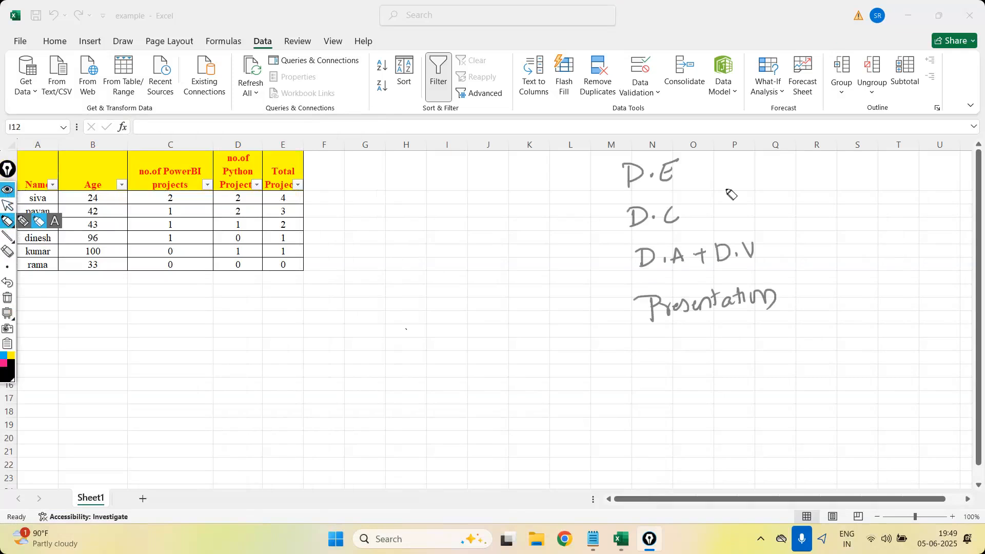
Handwrite ": Insert Tab" and "Home tab" beside "D.A + D.V", and circle the Insert and Home names on the ribbon.
{"action": "left_click", "coordinate": [772, 255]}
{"action": "left_click", "coordinate": [770, 240]}
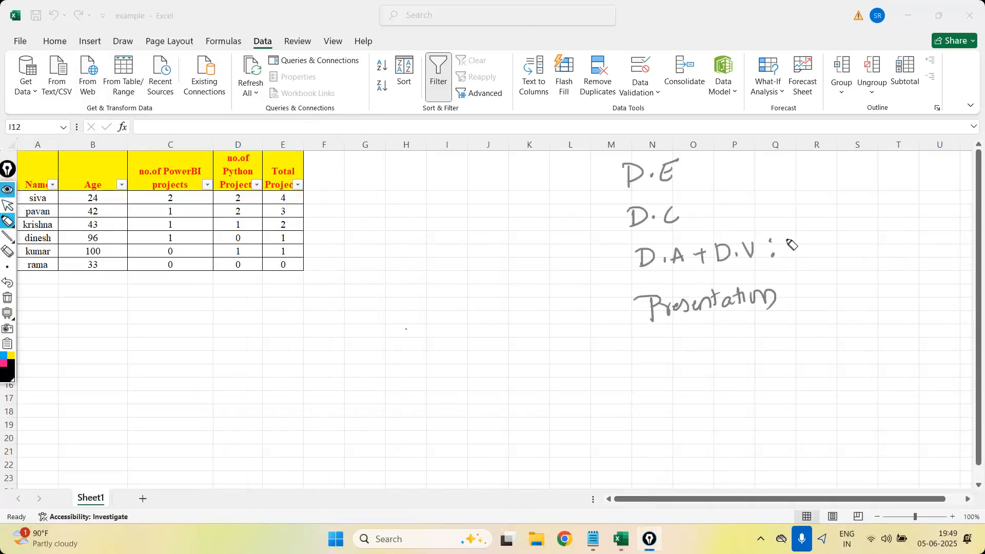
{"action": "mouse_move", "coordinate": [108, 46]}
{"action": "left_mouse_down"}
{"action": "mouse_move", "coordinate": [97, 55]}
{"action": "mouse_move", "coordinate": [108, 29]}
{"action": "mouse_move", "coordinate": [109, 42]}
{"action": "left_mouse_up"}
{"action": "mouse_move", "coordinate": [810, 256]}
{"action": "left_mouse_down"}
{"action": "mouse_move", "coordinate": [800, 241]}
{"action": "mouse_move", "coordinate": [886, 223]}
{"action": "mouse_move", "coordinate": [908, 233]}
{"action": "left_mouse_up"}
{"action": "left_click", "coordinate": [844, 275]}
{"action": "left_click_drag", "start_coordinate": [820, 277], "coordinate": [921, 255]}
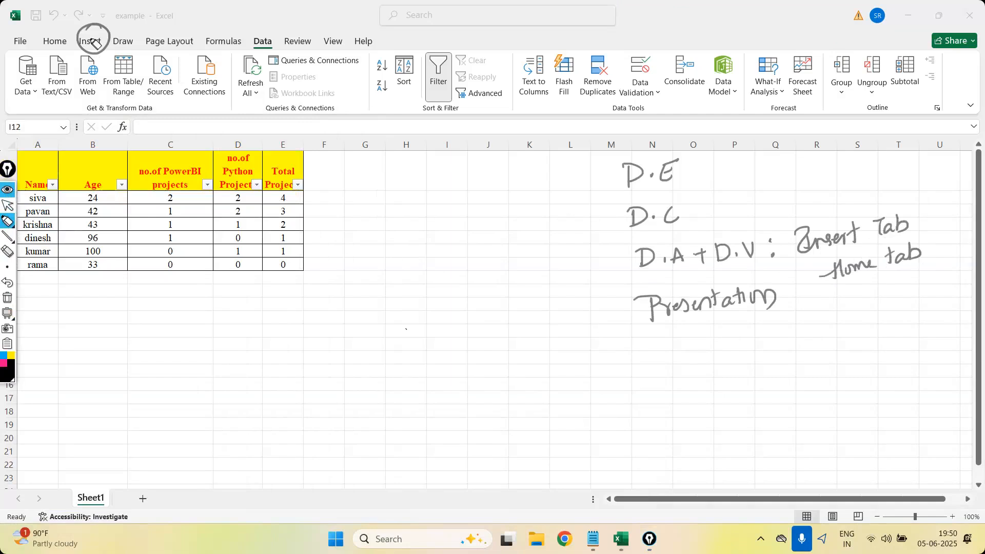
{"action": "left_click_drag", "start_coordinate": [65, 32], "coordinate": [57, 31]}
Switch to the cursor and view the Home and Formulas command sets.
{"action": "left_click", "coordinate": [7, 205]}
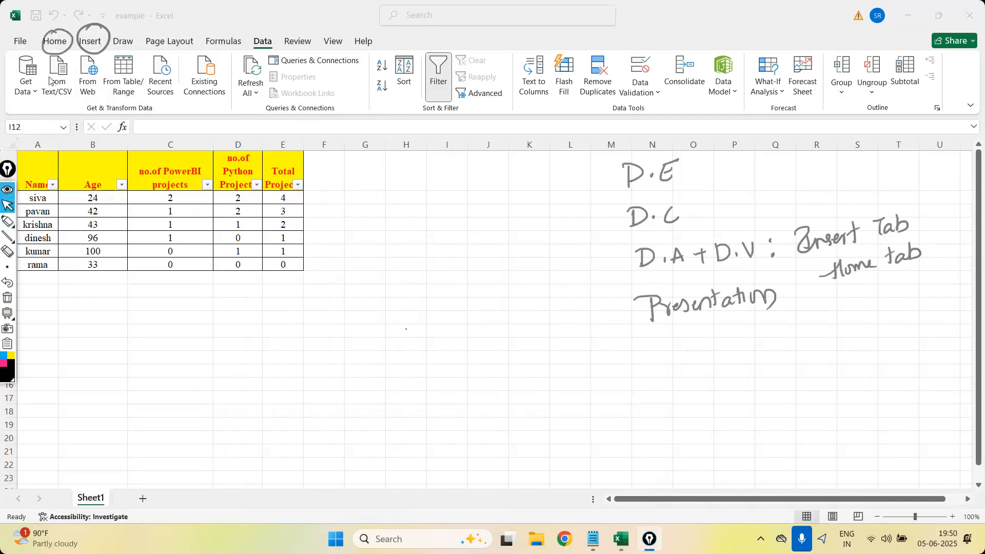
{"action": "left_click", "coordinate": [63, 48]}
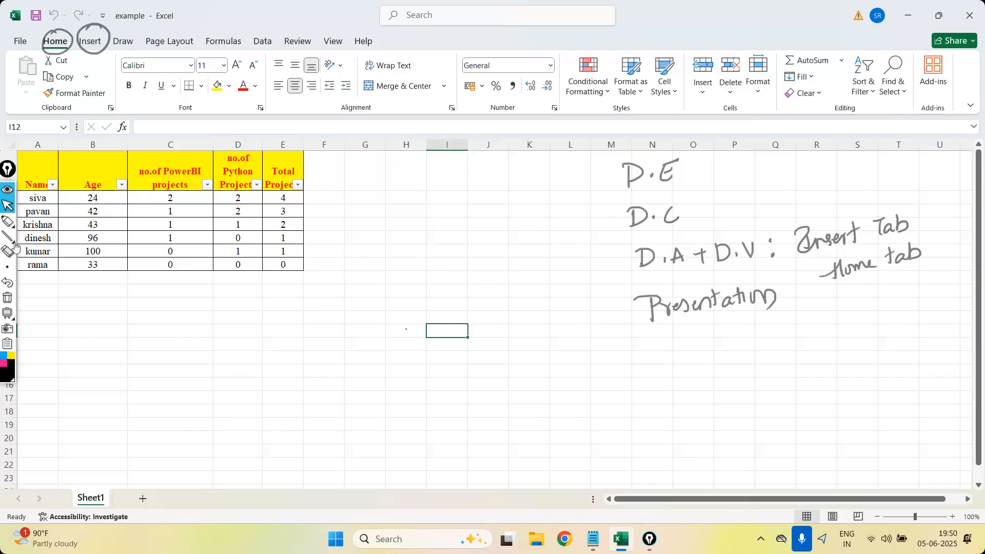
{"action": "left_click", "coordinate": [7, 221]}
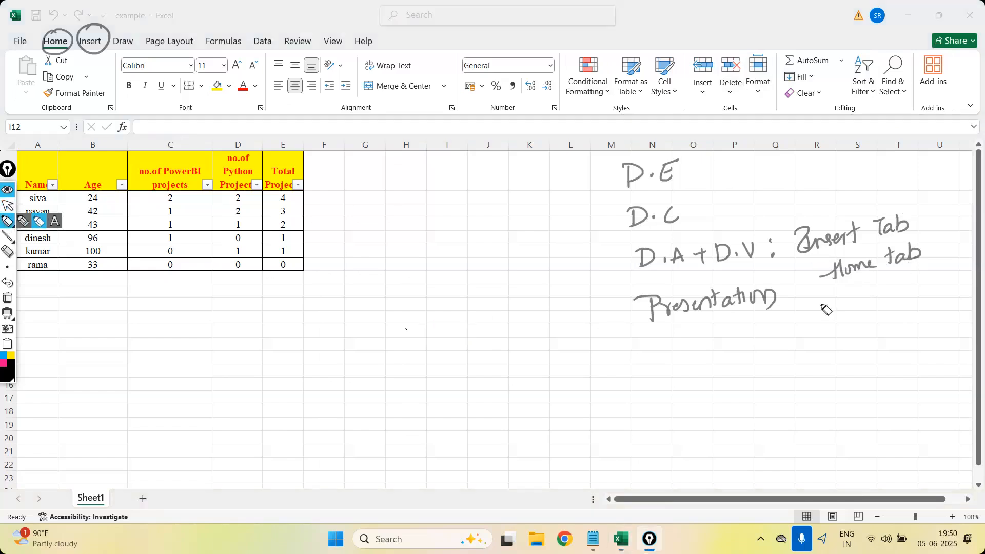
{"action": "left_click", "coordinate": [8, 207]}
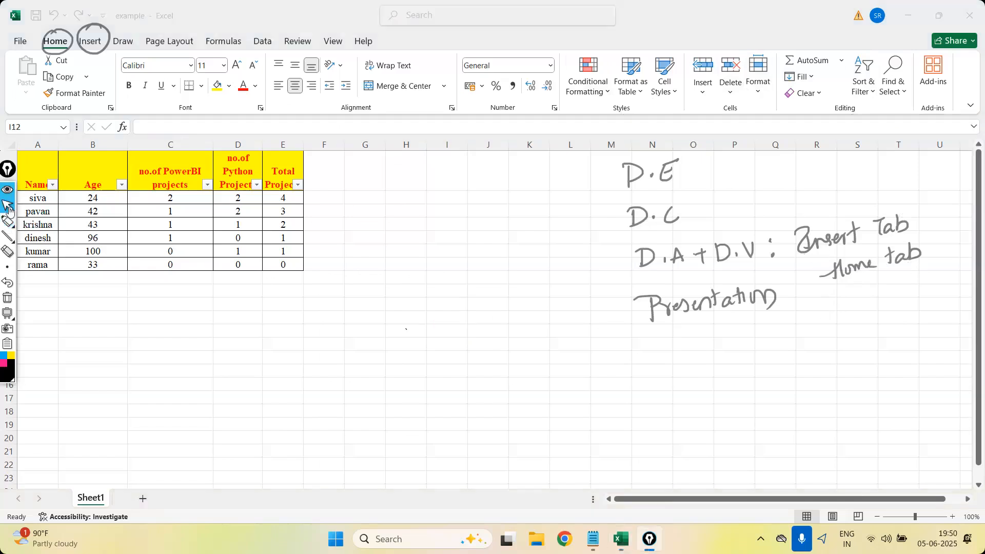
{"action": "left_click", "coordinate": [224, 41]}
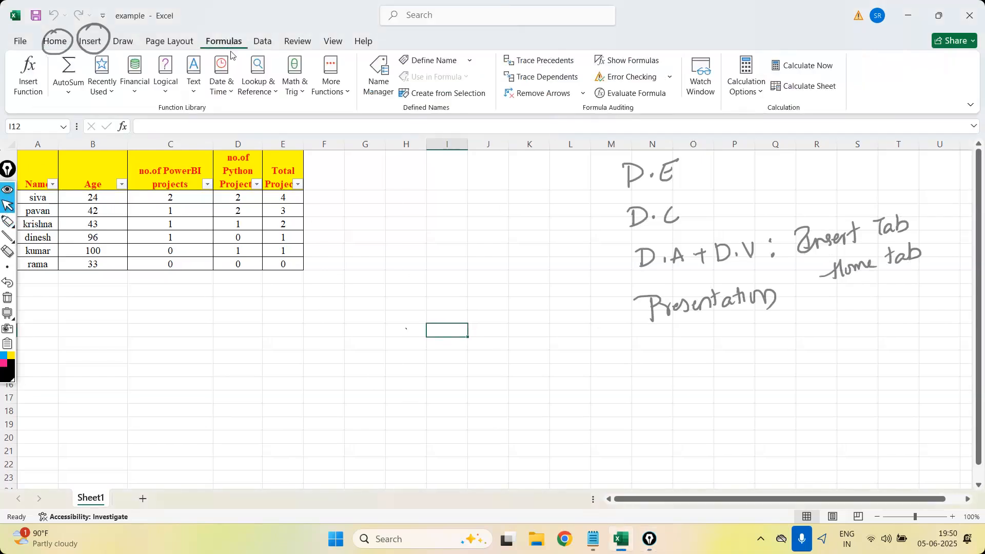
Draw an arrow from "D.C" to a handwritten "formula" and underline the Formulas name on the ribbon.
{"action": "left_click", "coordinate": [7, 224]}
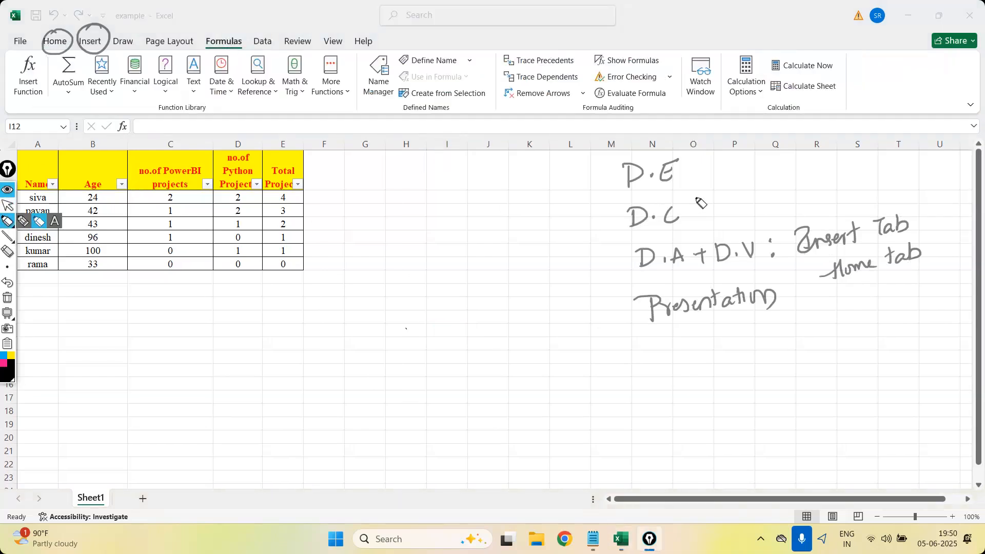
{"action": "mouse_move", "coordinate": [719, 208]}
{"action": "left_mouse_down"}
{"action": "mouse_move", "coordinate": [747, 204]}
{"action": "mouse_move", "coordinate": [741, 211]}
{"action": "left_mouse_up"}
{"action": "left_click_drag", "start_coordinate": [783, 180], "coordinate": [785, 205]}
{"action": "left_click_drag", "start_coordinate": [778, 198], "coordinate": [874, 193]}
{"action": "left_click_drag", "start_coordinate": [206, 47], "coordinate": [246, 44]}
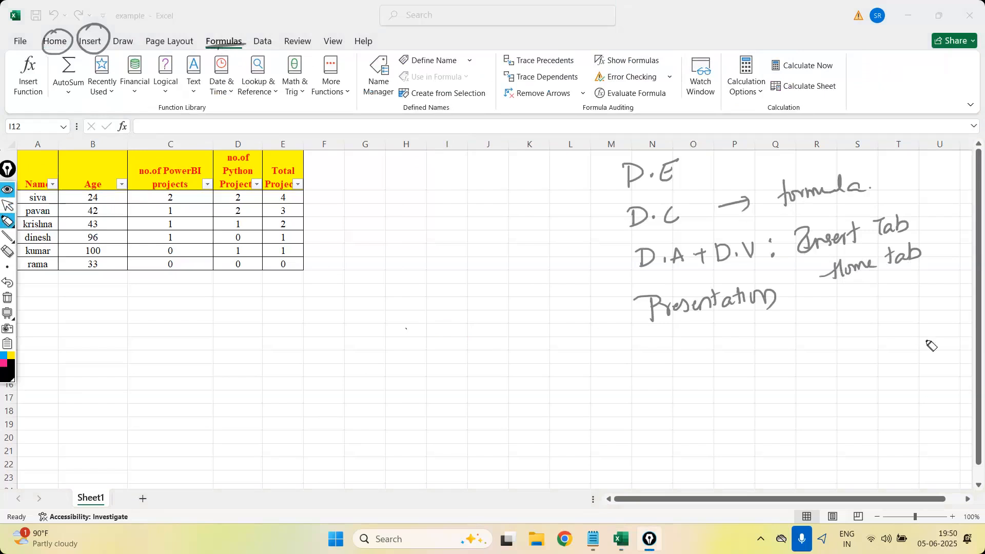
Clear all the annotations and display the Data commands with the cursor active.
{"action": "left_click", "coordinate": [7, 298]}
{"action": "left_click", "coordinate": [7, 205]}
{"action": "left_click", "coordinate": [260, 43]}
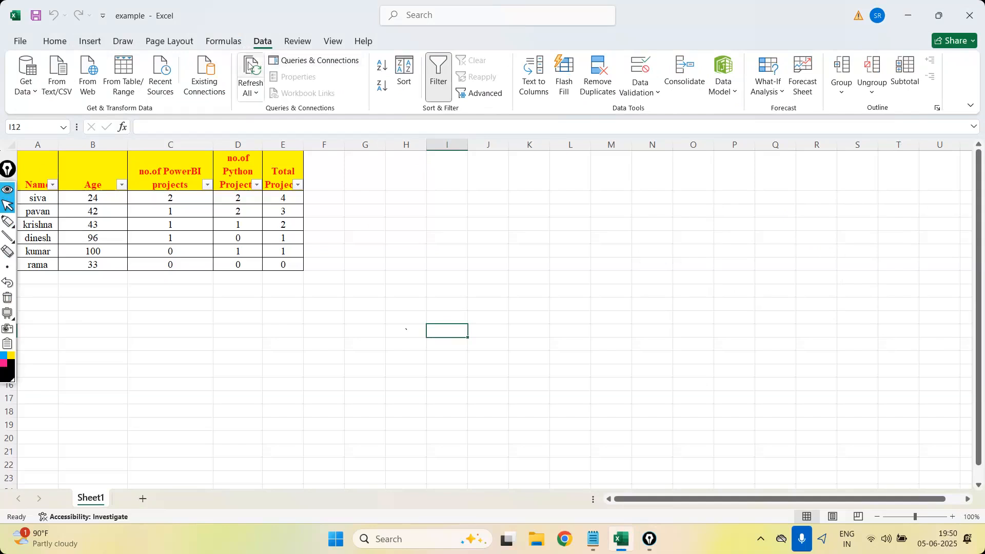
Look through the formula library's AutoSum, Financial, Logical and Text function lists.
{"action": "left_click", "coordinate": [226, 43]}
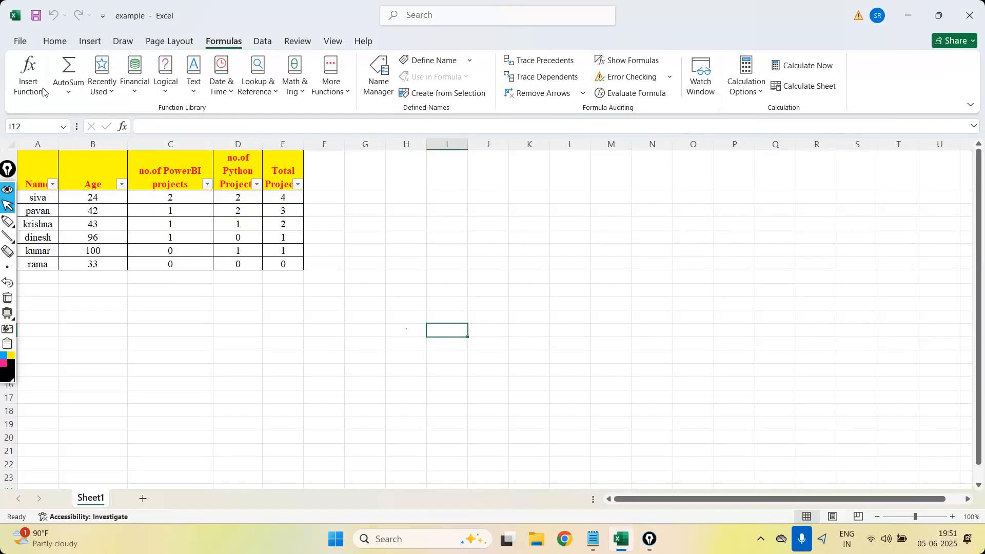
{"action": "left_click", "coordinate": [68, 95]}
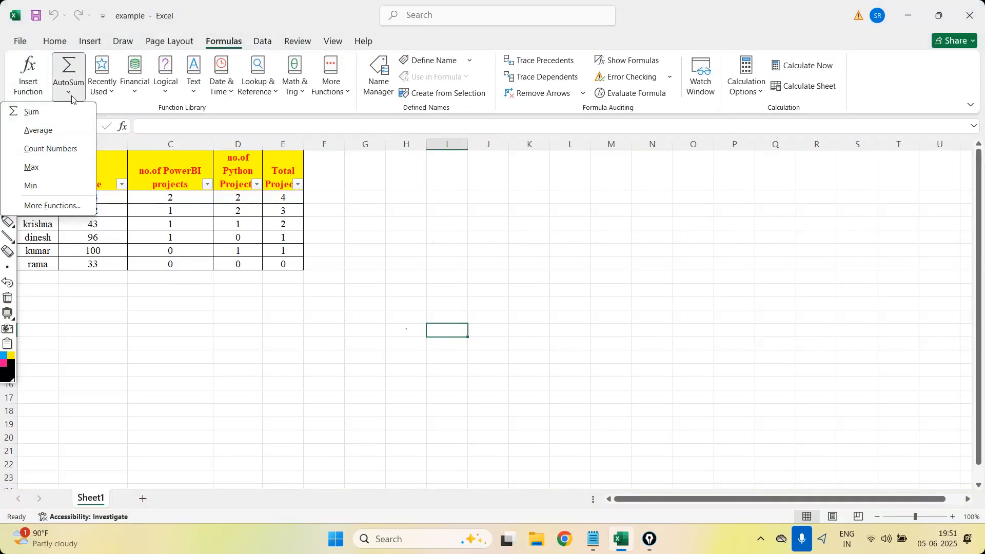
{"action": "left_click", "coordinate": [132, 96]}
{"action": "left_click", "coordinate": [166, 94]}
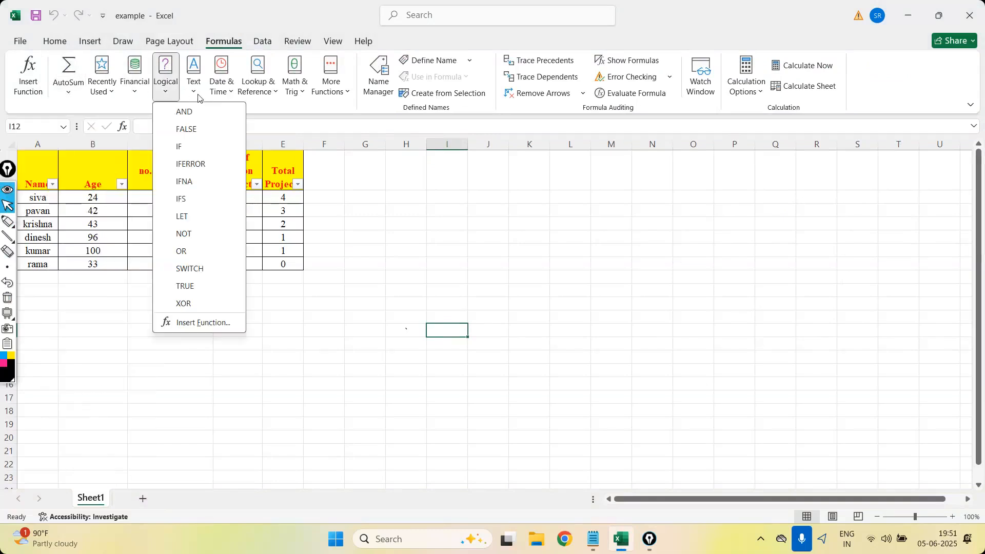
{"action": "left_click", "coordinate": [193, 92]}
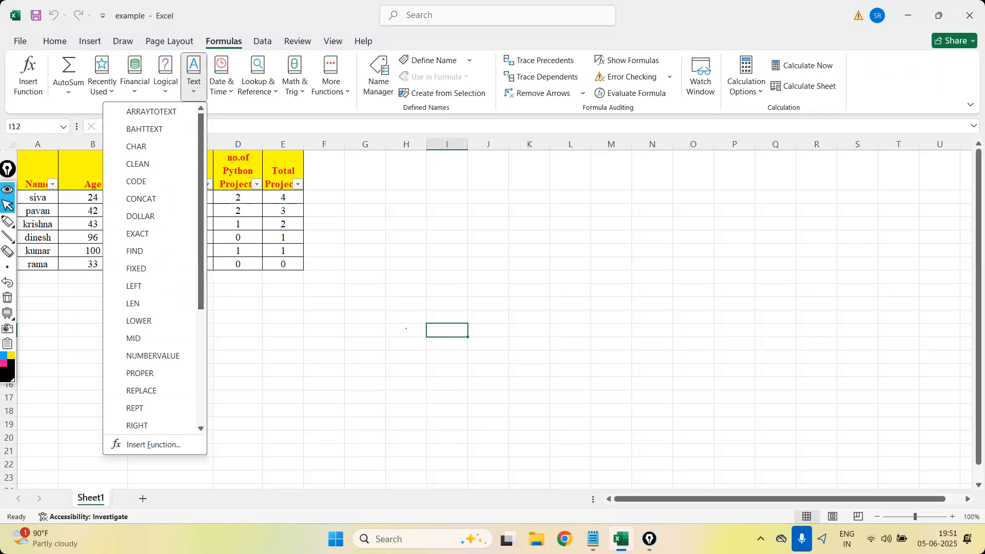
Handwrite "formula" with an arrow to "function", underline "function" twice, and switch back to the cursor.
{"action": "left_click", "coordinate": [8, 222]}
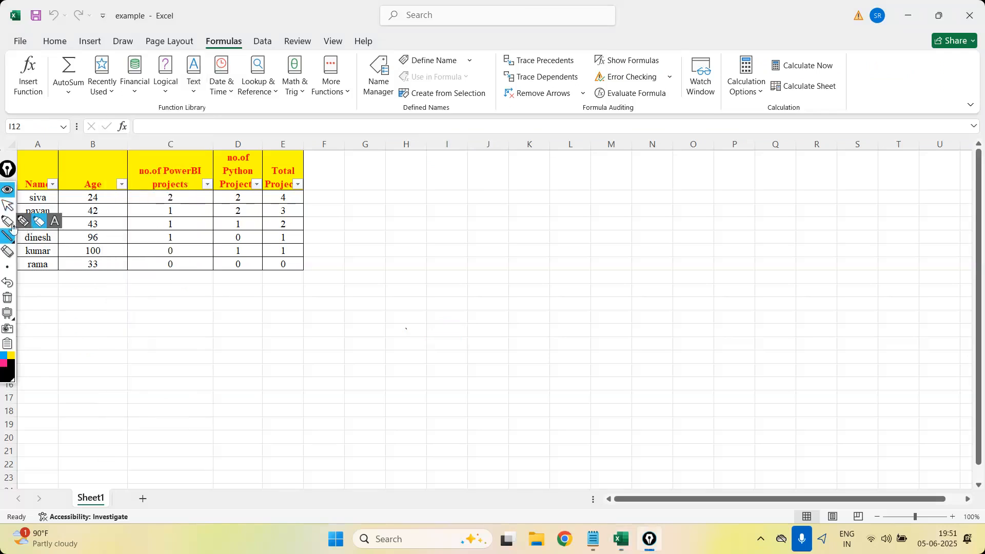
{"action": "mouse_move", "coordinate": [449, 177]}
{"action": "left_mouse_down"}
{"action": "mouse_move", "coordinate": [462, 191]}
{"action": "mouse_move", "coordinate": [470, 176]}
{"action": "mouse_move", "coordinate": [488, 184]}
{"action": "mouse_move", "coordinate": [592, 162]}
{"action": "left_mouse_up"}
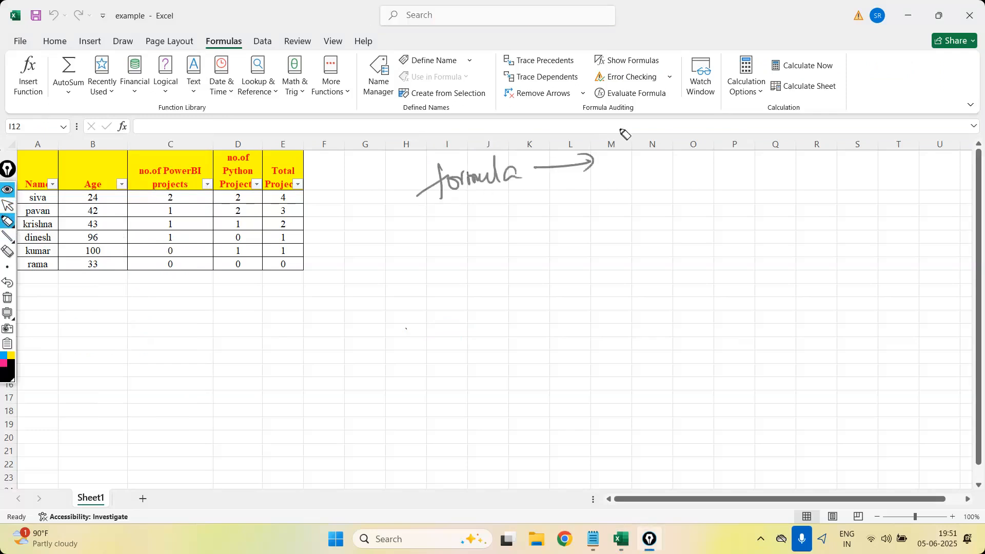
{"action": "mouse_move", "coordinate": [636, 134]}
{"action": "left_mouse_down"}
{"action": "mouse_move", "coordinate": [608, 177]}
{"action": "mouse_move", "coordinate": [753, 147]}
{"action": "mouse_move", "coordinate": [703, 193]}
{"action": "mouse_move", "coordinate": [793, 191]}
{"action": "left_mouse_up"}
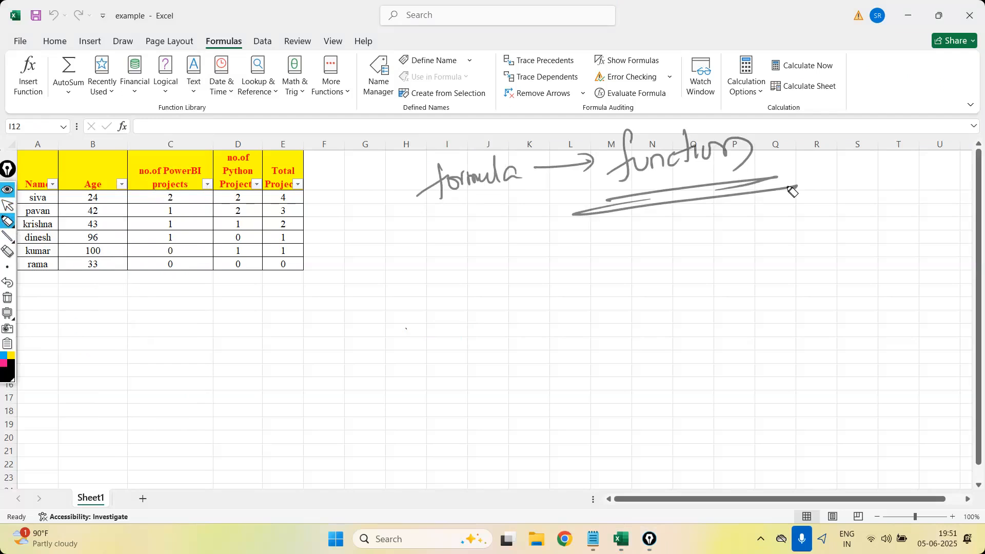
{"action": "left_click", "coordinate": [7, 205]}
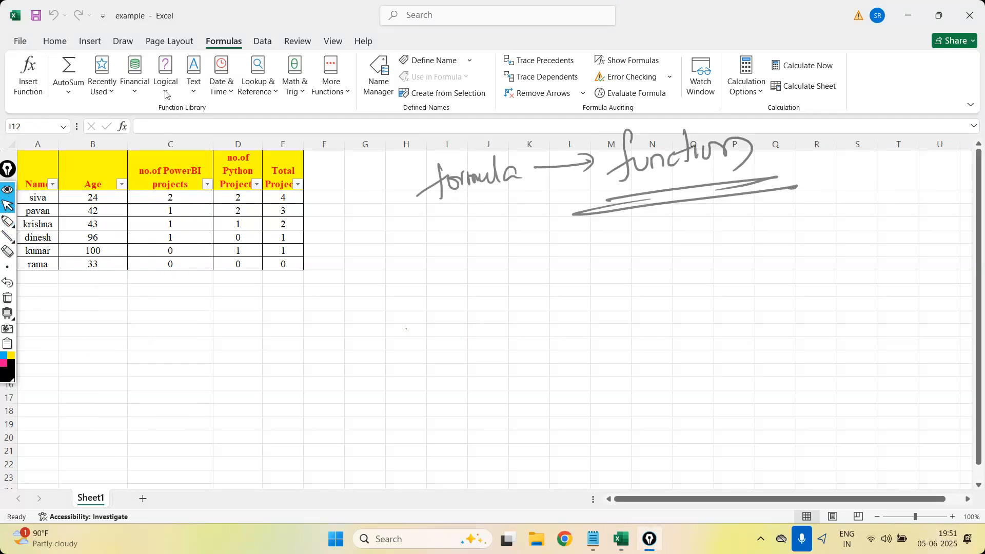
Look through the Logical, Text, Date & Time, Lookup & Reference and Math & Trig function lists.
{"action": "left_click", "coordinate": [166, 92]}
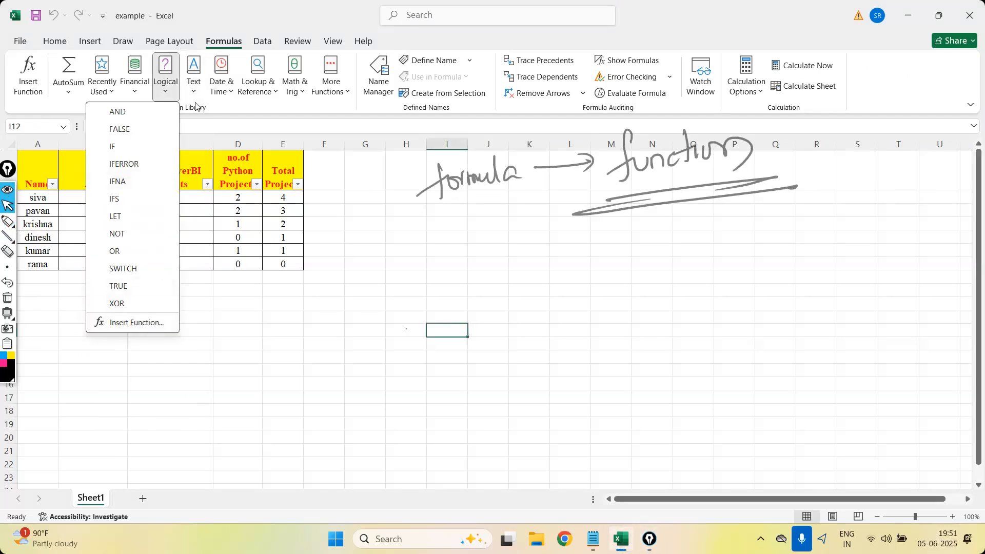
{"action": "left_click", "coordinate": [195, 82]}
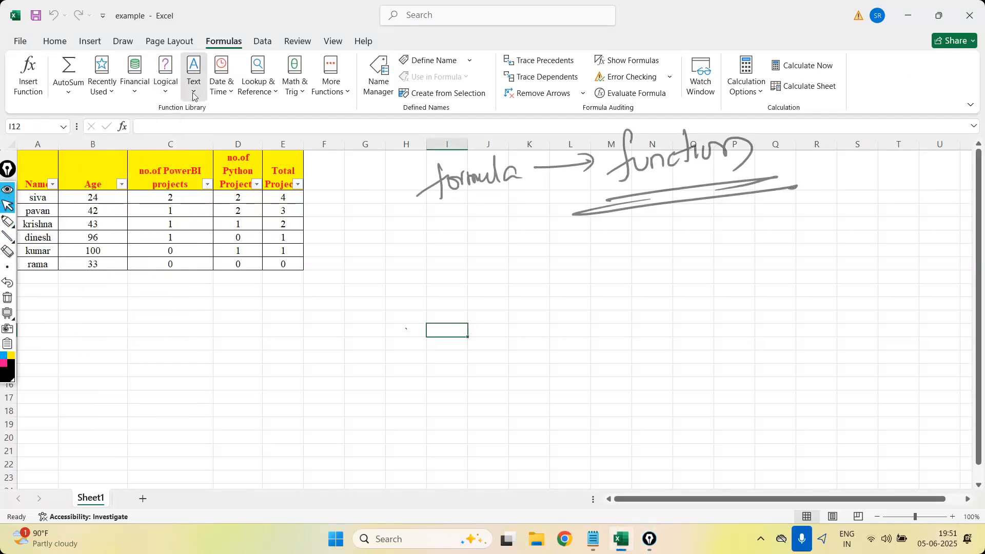
{"action": "left_click", "coordinate": [222, 91]}
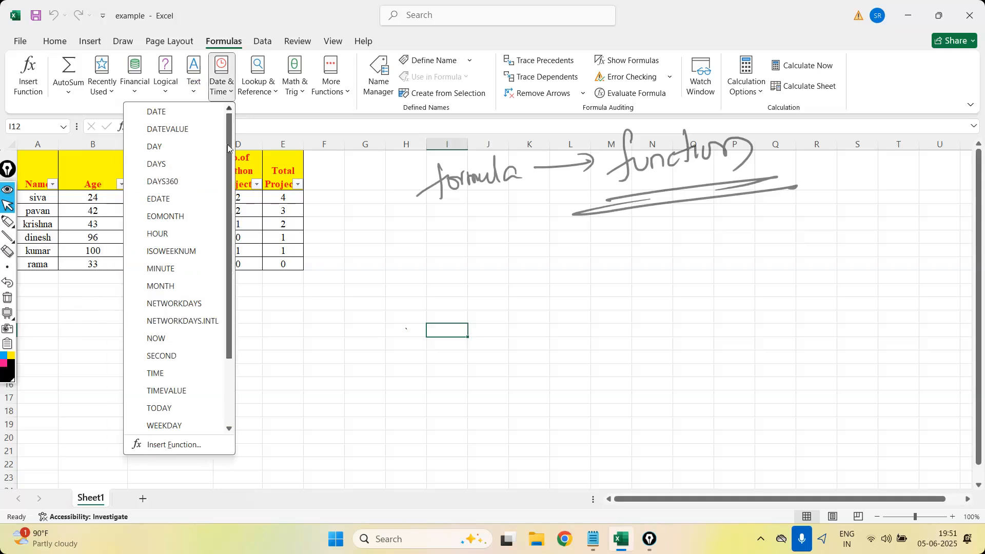
{"action": "left_click", "coordinate": [277, 95]}
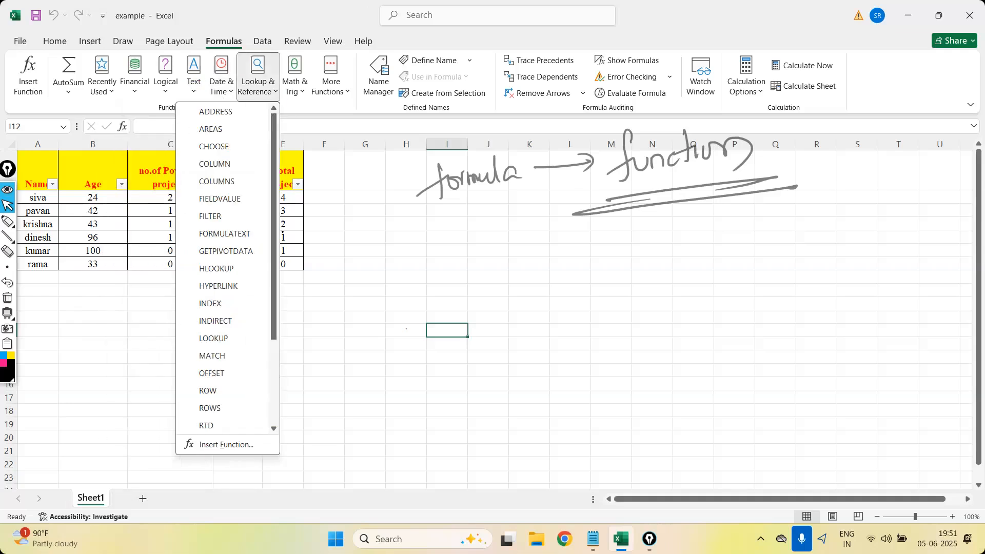
{"action": "left_click", "coordinate": [299, 95]}
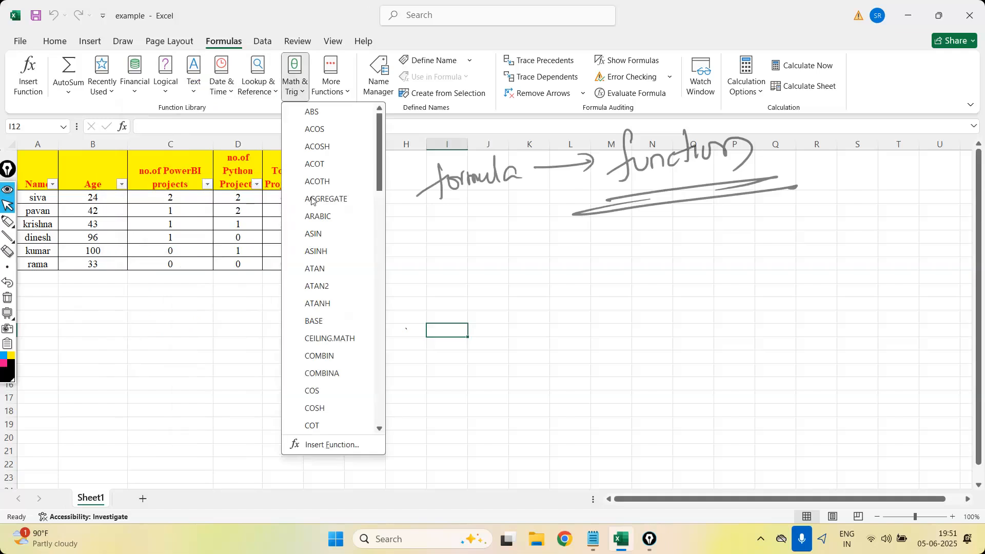
Browse the Statistical functions down the list and back up, and dismiss the COUNTIFS function arguments.
{"action": "left_click", "coordinate": [339, 92]}
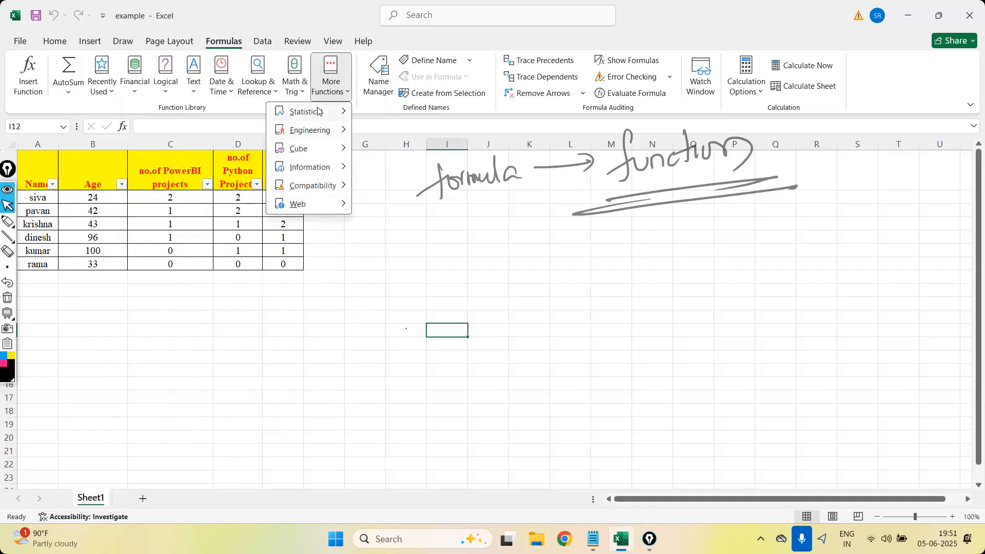
{"action": "mouse_move", "coordinate": [318, 111]}
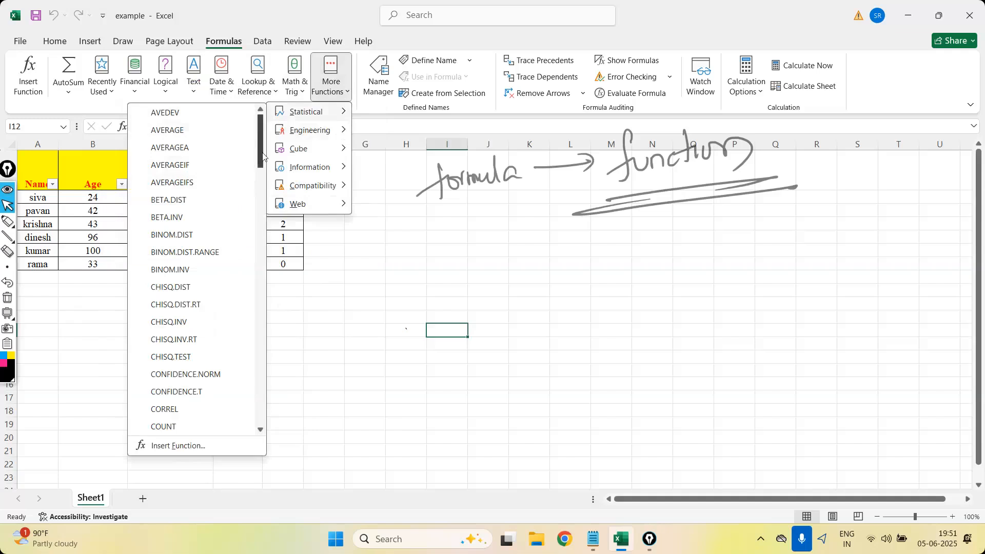
{"action": "left_click_drag", "start_coordinate": [260, 157], "coordinate": [270, 410]}
{"action": "left_click_drag", "start_coordinate": [260, 374], "coordinate": [254, 171]}
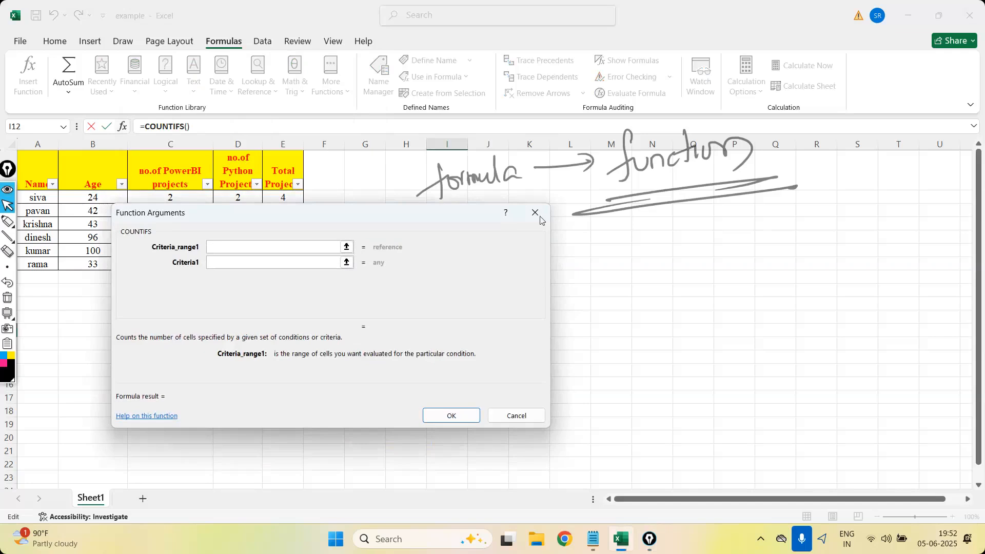
{"action": "left_click", "coordinate": [535, 219]}
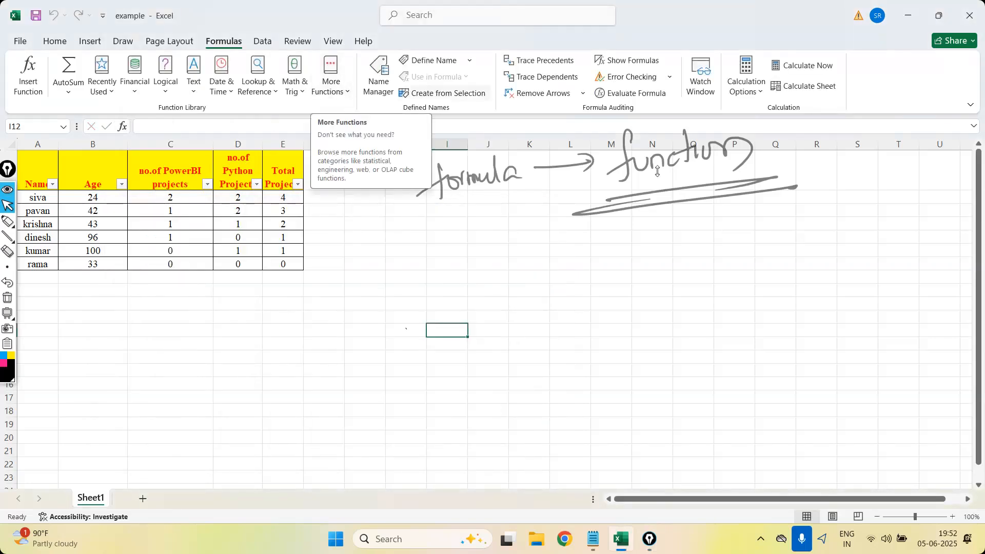
Look through the Engineering, Information and Compatibility function lists and close them without inserting a function.
{"action": "left_click", "coordinate": [321, 92]}
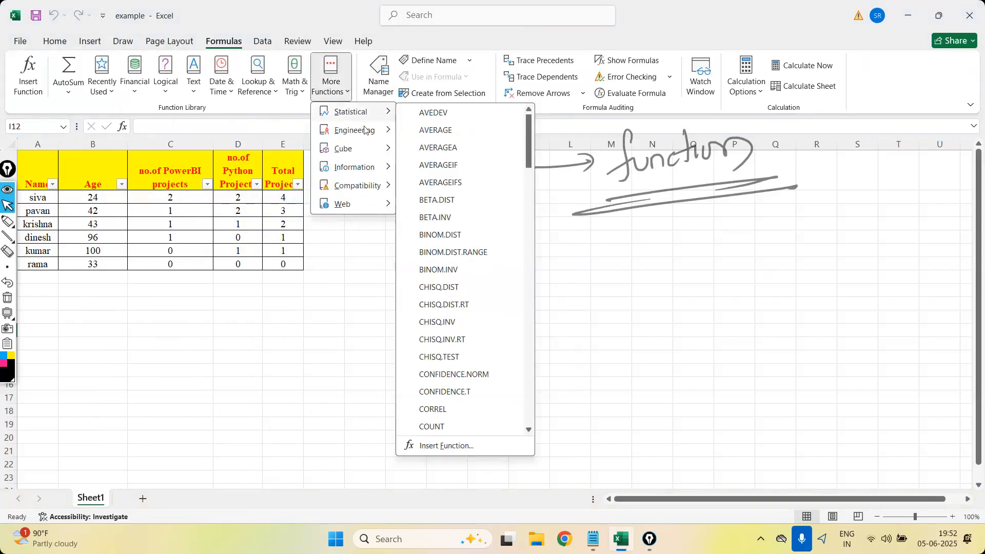
{"action": "mouse_move", "coordinate": [365, 135]}
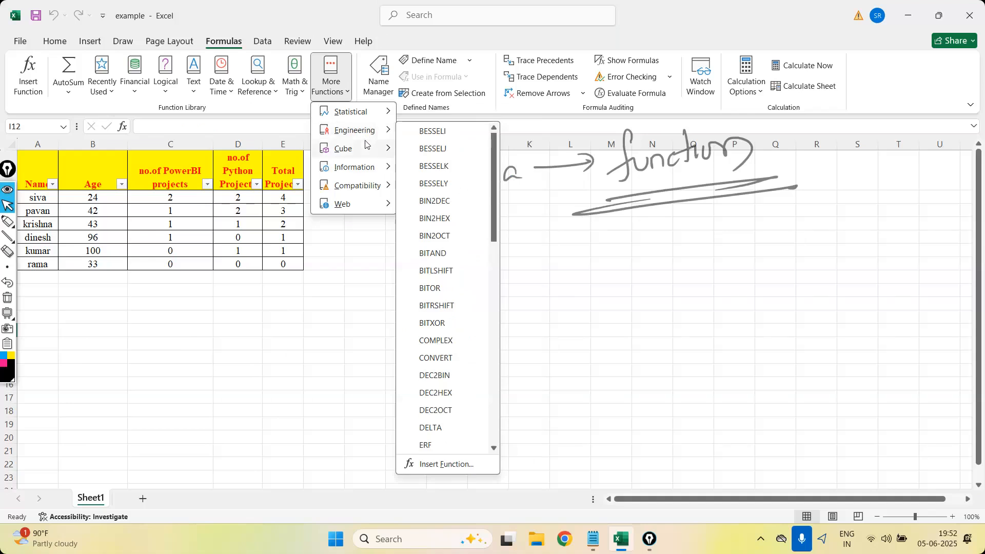
{"action": "mouse_move", "coordinate": [366, 170]}
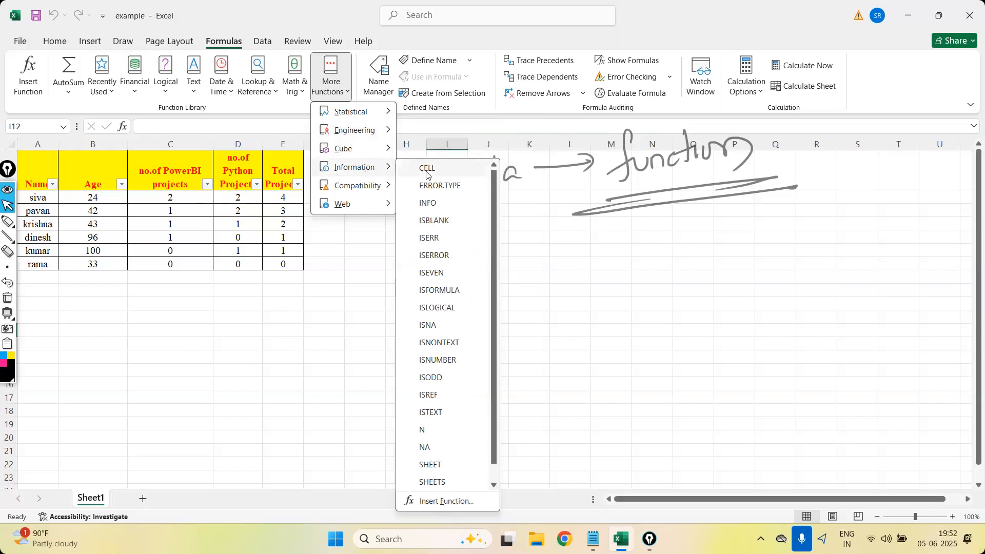
{"action": "mouse_move", "coordinate": [426, 174]}
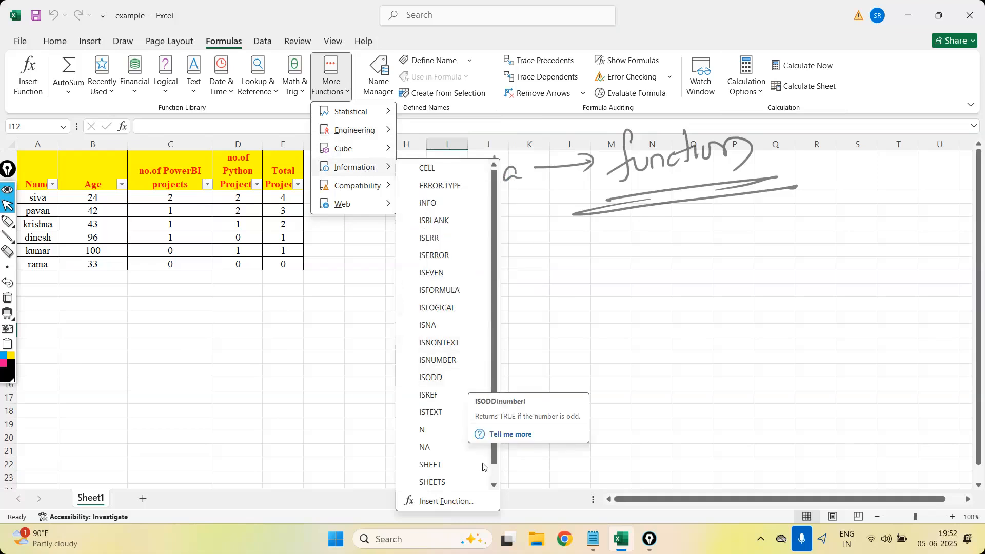
{"action": "left_click_drag", "start_coordinate": [490, 423], "coordinate": [491, 266]}
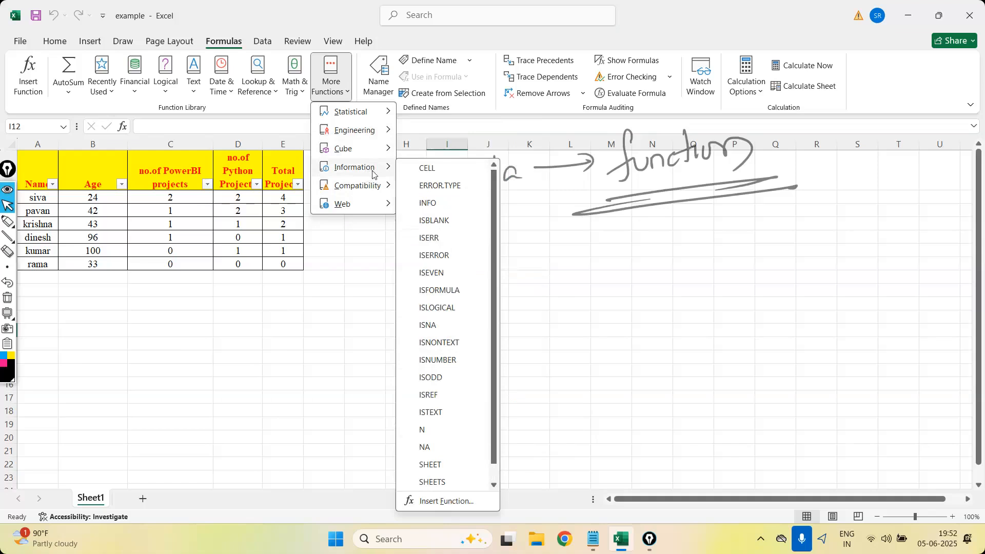
{"action": "mouse_move", "coordinate": [377, 187]}
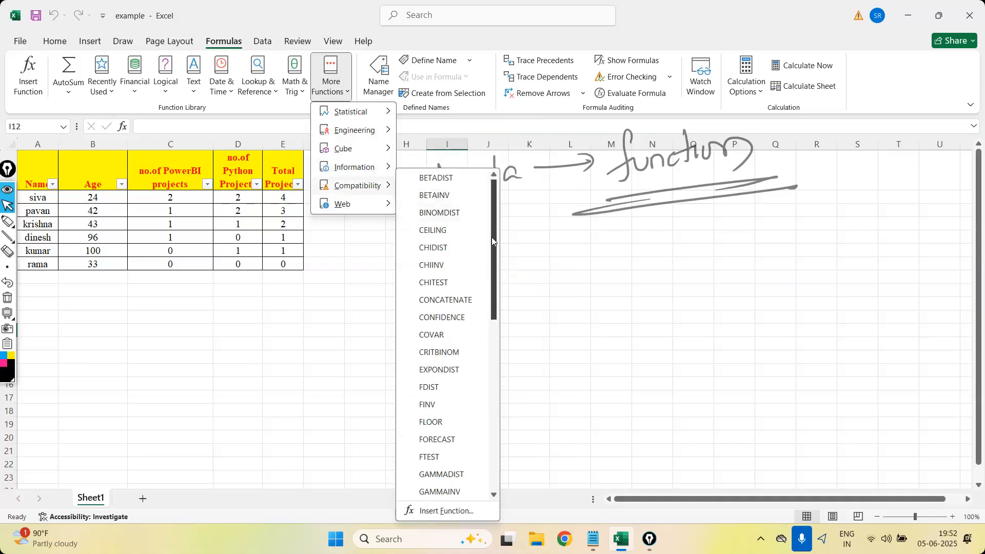
{"action": "left_click_drag", "start_coordinate": [492, 251], "coordinate": [502, 434]}
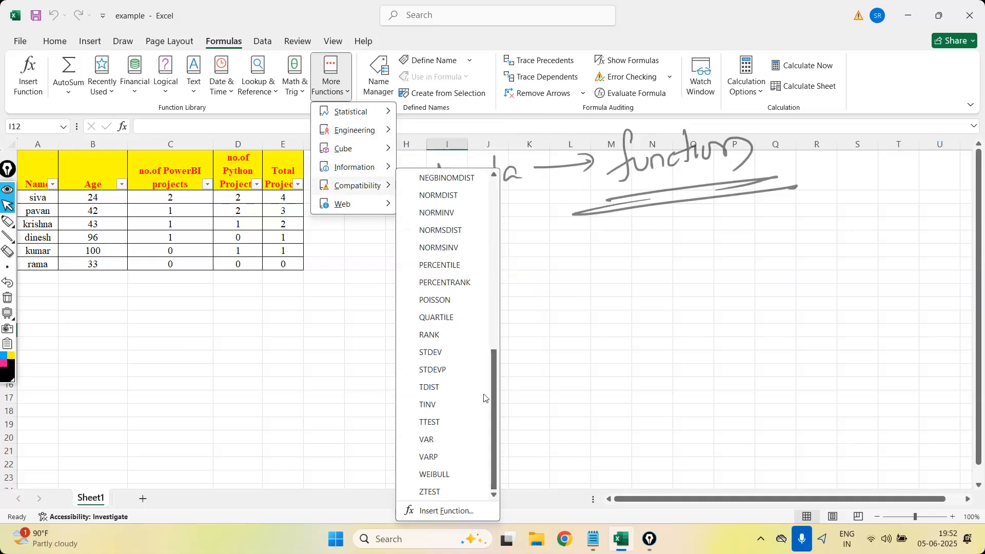
{"action": "mouse_move", "coordinate": [361, 194]}
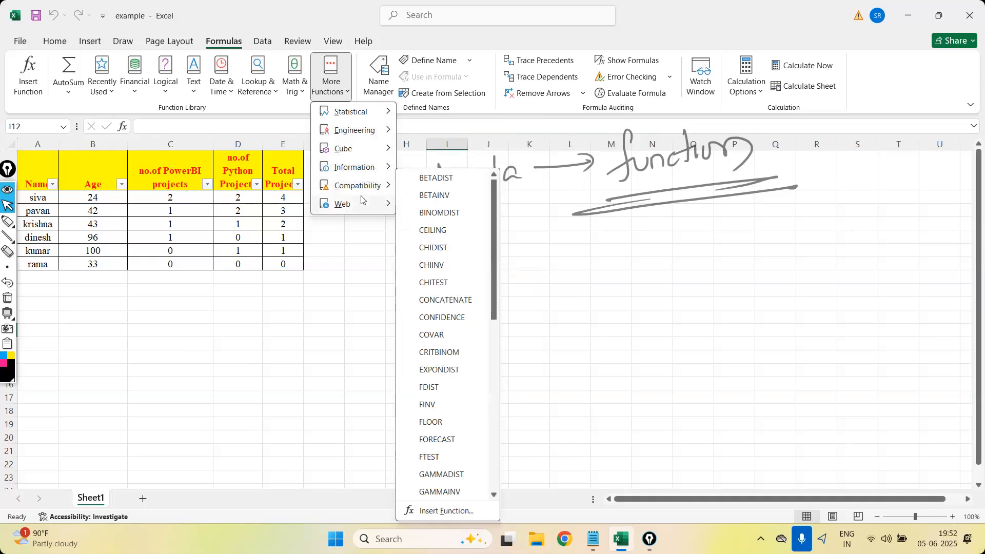
{"action": "left_click", "coordinate": [315, 357]}
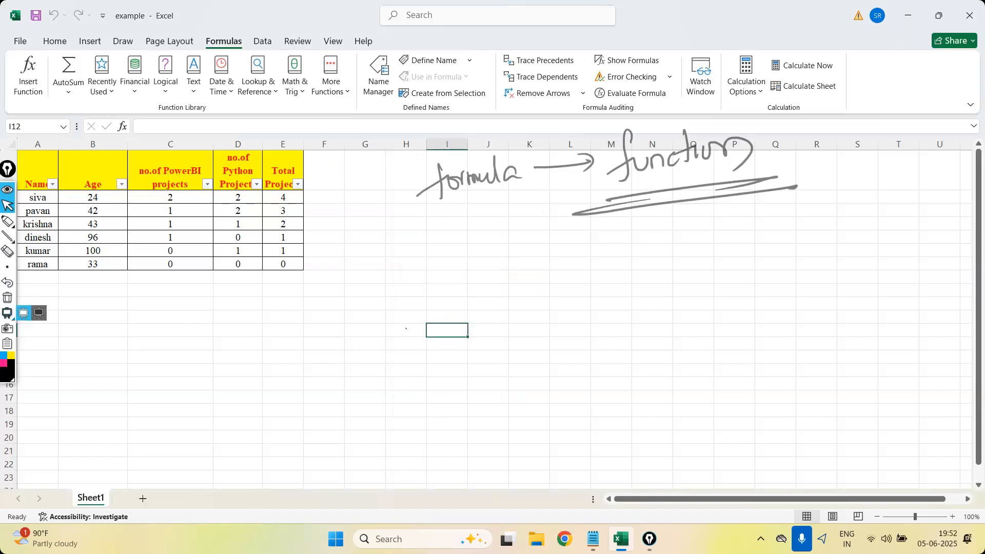
Clear the handwriting, outline the whole formula bar with the pen, and draw an arrow from the underlined fx symbol into it.
{"action": "left_click", "coordinate": [7, 298]}
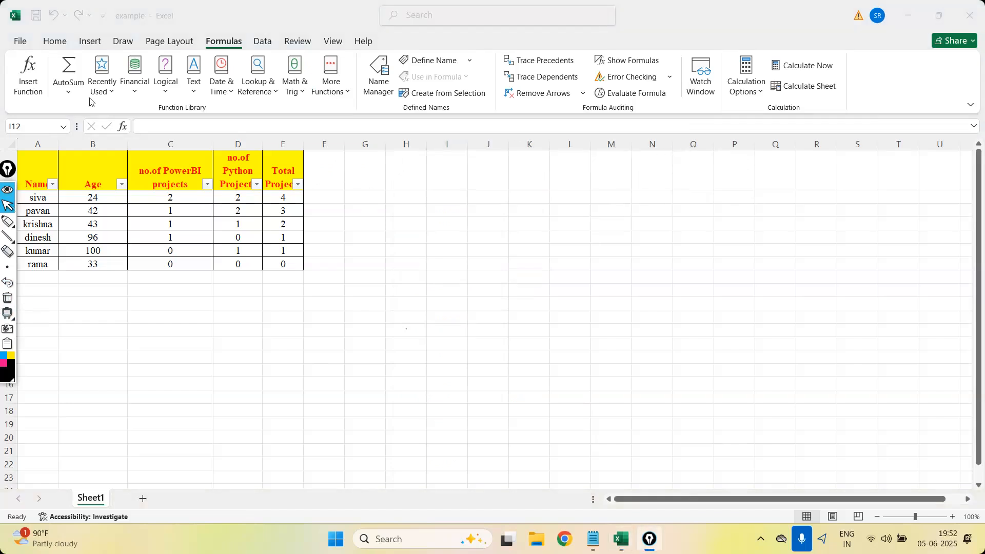
{"action": "left_click", "coordinate": [8, 222]}
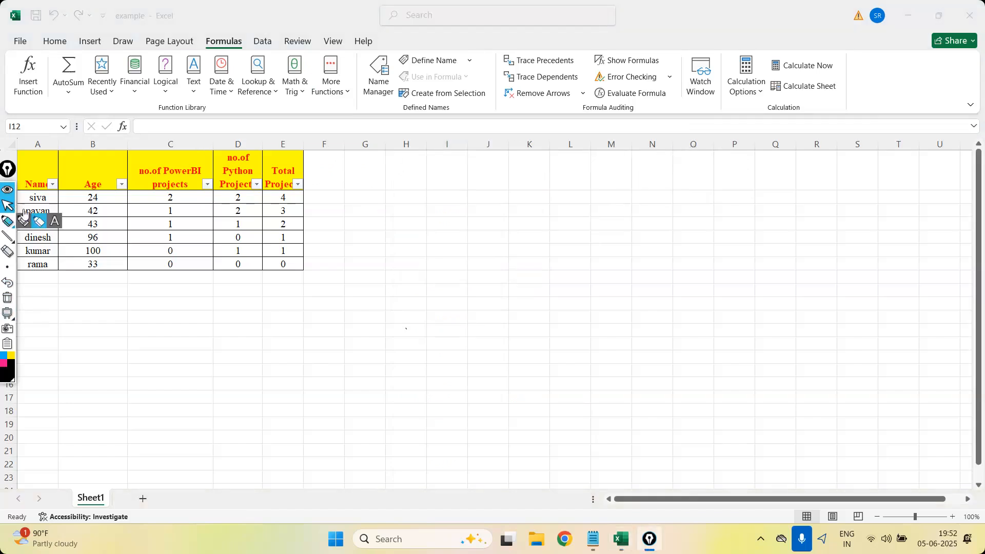
{"action": "mouse_move", "coordinate": [137, 132]}
{"action": "left_mouse_down"}
{"action": "mouse_move", "coordinate": [180, 119]}
{"action": "mouse_move", "coordinate": [303, 126]}
{"action": "mouse_move", "coordinate": [347, 108]}
{"action": "mouse_move", "coordinate": [331, 138]}
{"action": "left_mouse_up"}
{"action": "mouse_move", "coordinate": [351, 124]}
{"action": "left_mouse_down"}
{"action": "mouse_move", "coordinate": [441, 115]}
{"action": "mouse_move", "coordinate": [445, 125]}
{"action": "mouse_move", "coordinate": [500, 126]}
{"action": "left_mouse_up"}
{"action": "left_click", "coordinate": [7, 297]}
{"action": "mouse_move", "coordinate": [136, 147]}
{"action": "left_mouse_down"}
{"action": "mouse_move", "coordinate": [137, 116]}
{"action": "mouse_move", "coordinate": [968, 100]}
{"action": "mouse_move", "coordinate": [972, 132]}
{"action": "left_mouse_up"}
{"action": "mouse_move", "coordinate": [883, 147]}
{"action": "left_mouse_down"}
{"action": "mouse_move", "coordinate": [206, 145]}
{"action": "mouse_move", "coordinate": [130, 135]}
{"action": "left_mouse_up"}
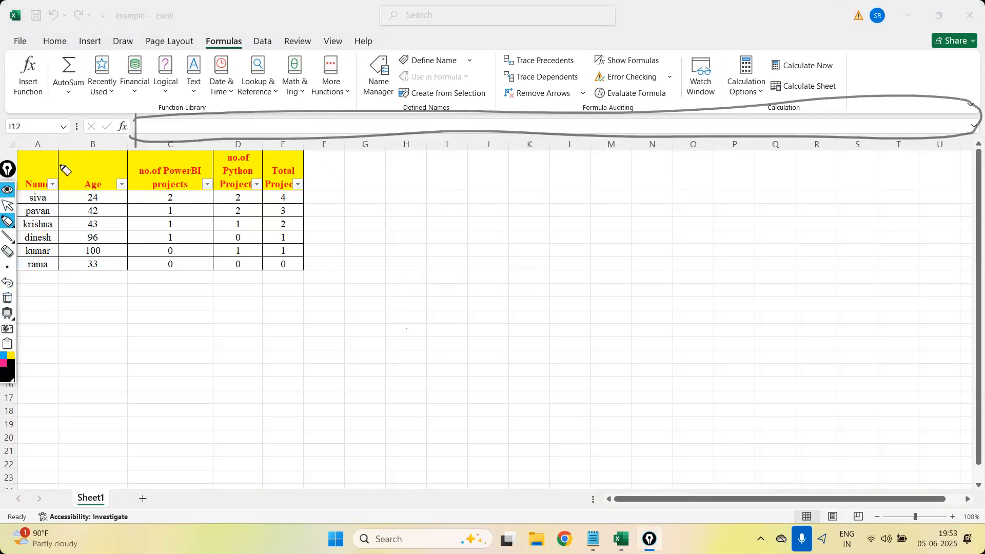
{"action": "mouse_move", "coordinate": [127, 128]}
{"action": "left_mouse_down"}
{"action": "mouse_move", "coordinate": [156, 132]}
{"action": "mouse_move", "coordinate": [127, 135]}
{"action": "left_mouse_up"}
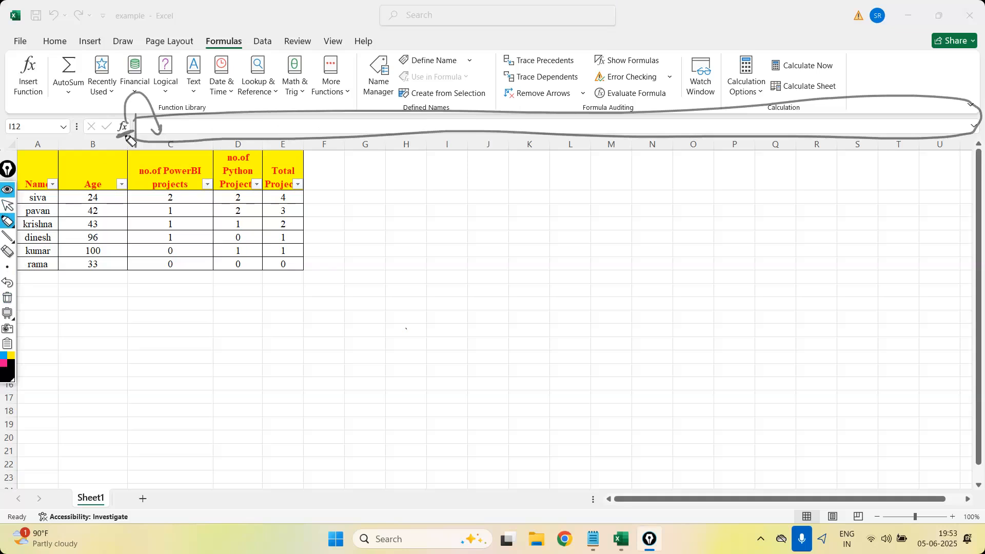
Clear the annotations, switch back to the cursor and move the annotation toolbar over column T of the sheet.
{"action": "left_click", "coordinate": [7, 298]}
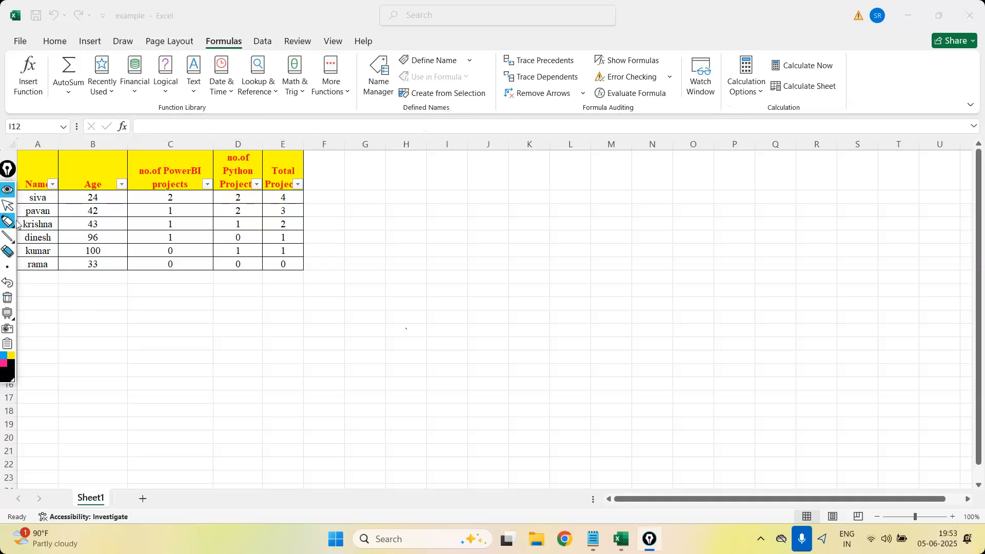
{"action": "left_click", "coordinate": [6, 207]}
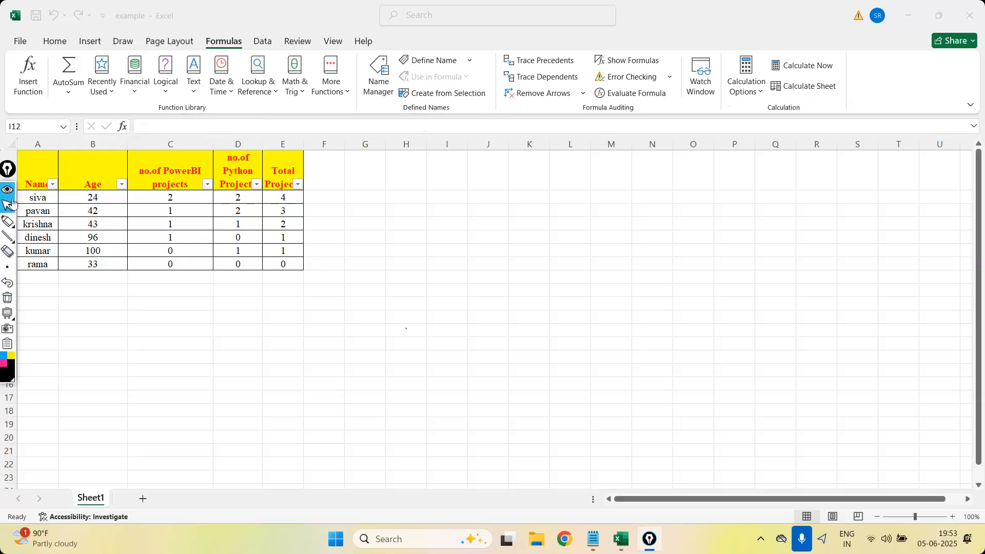
{"action": "mouse_move", "coordinate": [7, 168]}
{"action": "left_mouse_down"}
{"action": "mouse_move", "coordinate": [840, 208]}
{"action": "mouse_move", "coordinate": [903, 200]}
{"action": "left_mouse_up"}
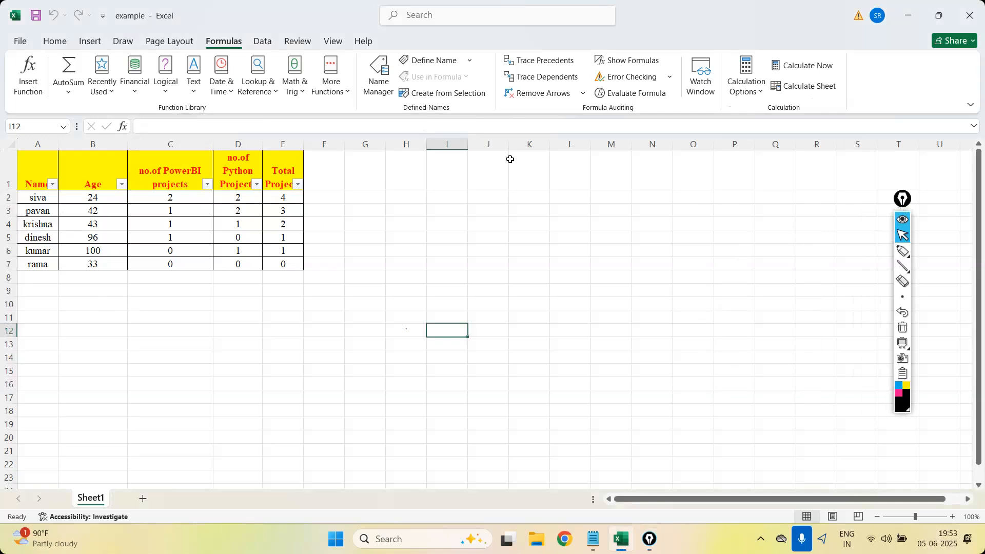
Start an UPPER formula in cell G2 by entering =upper.
{"action": "left_click", "coordinate": [361, 197]}
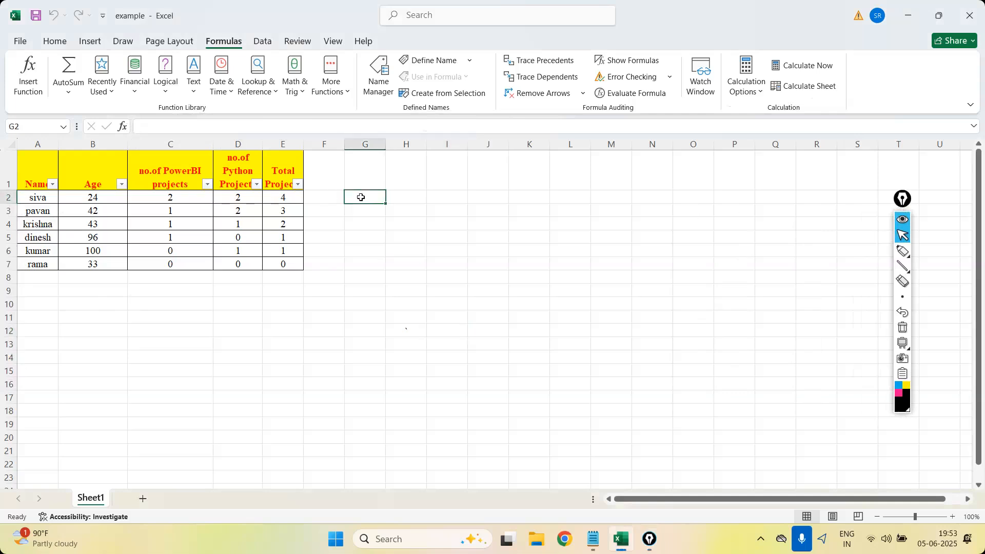
{"action": "type", "text": "="}
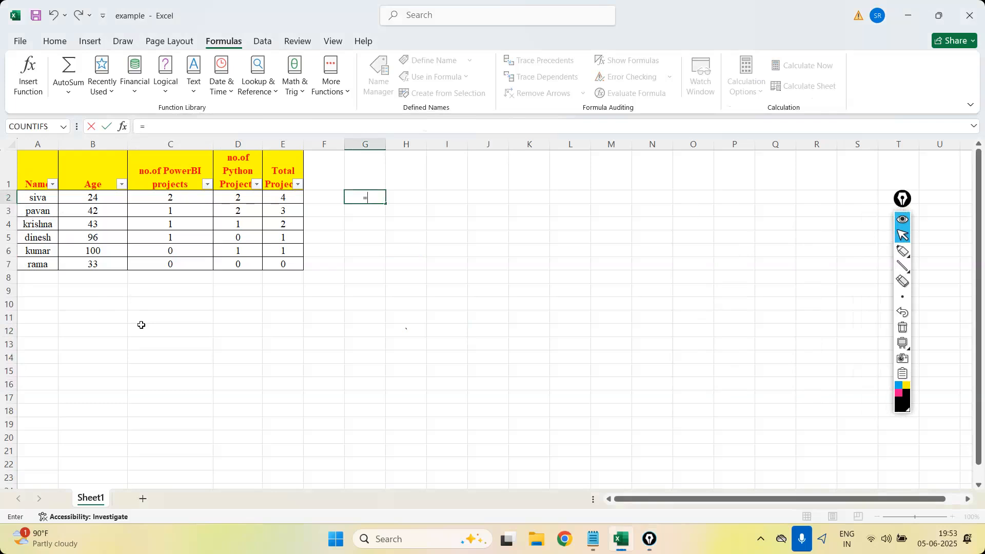
{"action": "type", "text": "upper"}
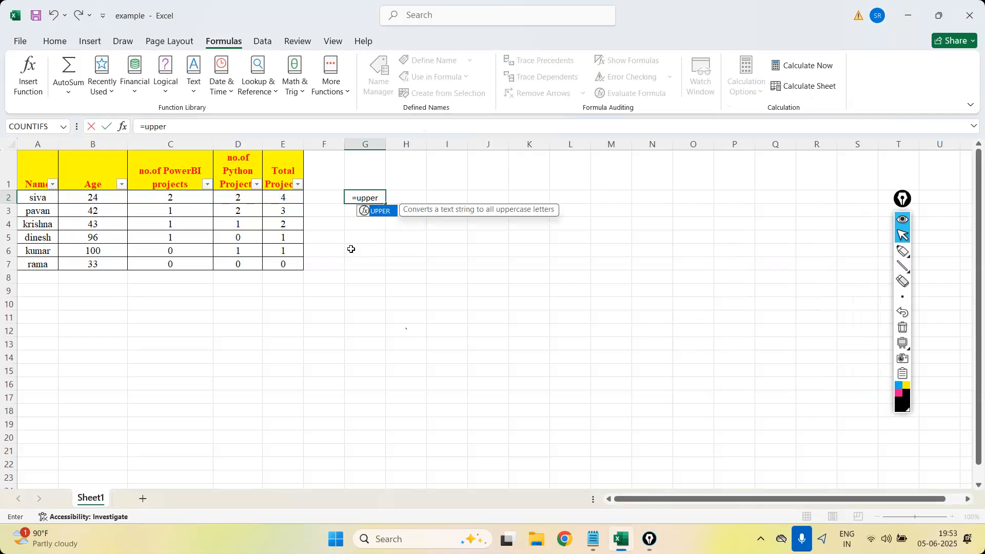
Handwrite "Science" twice with the pen on the empty cells beside the formula to compare text casing.
{"action": "left_click", "coordinate": [902, 251]}
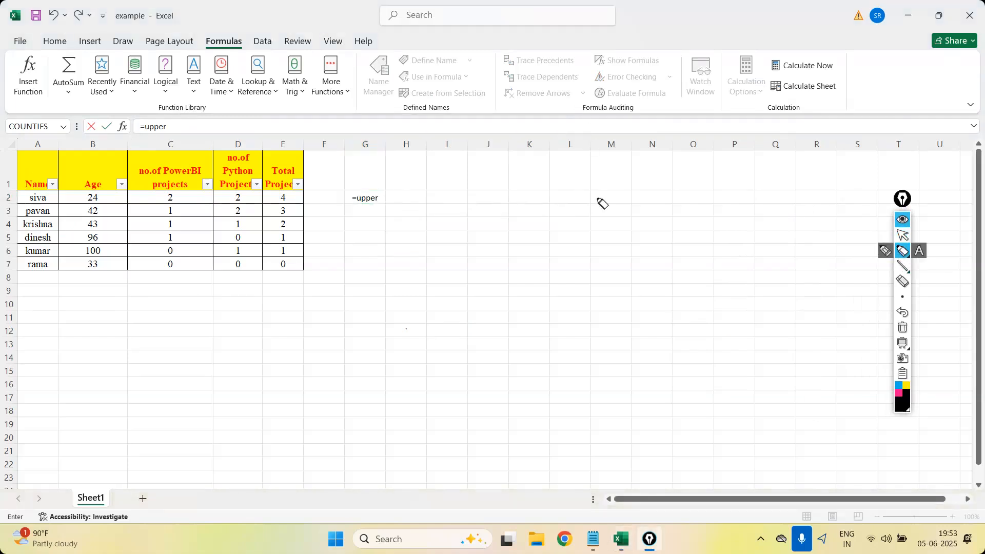
{"action": "mouse_move", "coordinate": [563, 186]}
{"action": "left_mouse_down"}
{"action": "mouse_move", "coordinate": [555, 197]}
{"action": "mouse_move", "coordinate": [578, 201]}
{"action": "mouse_move", "coordinate": [588, 181]}
{"action": "mouse_move", "coordinate": [596, 201]}
{"action": "left_mouse_up"}
{"action": "left_click", "coordinate": [571, 189]}
{"action": "left_click_drag", "start_coordinate": [599, 197], "coordinate": [606, 193]}
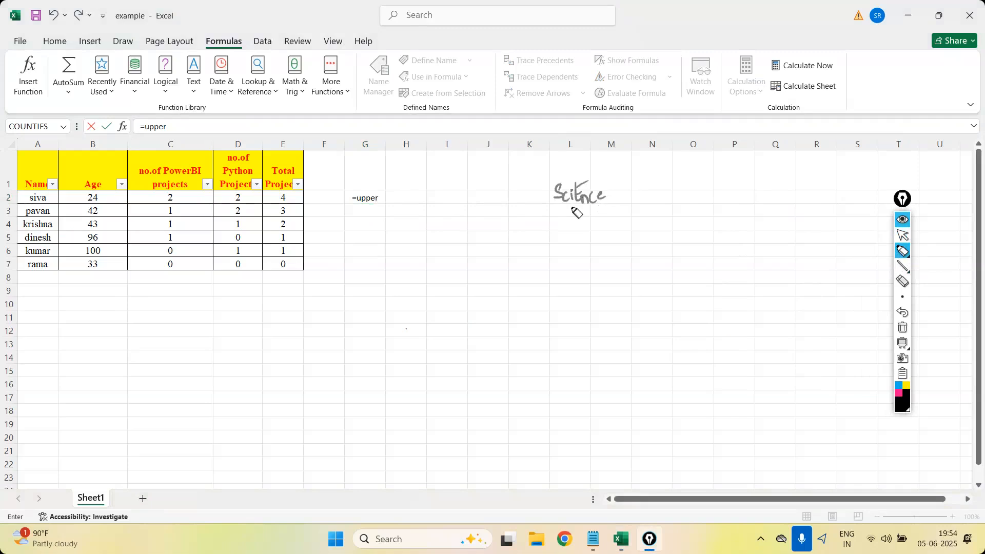
{"action": "mouse_move", "coordinate": [708, 224]}
{"action": "left_mouse_down"}
{"action": "mouse_move", "coordinate": [696, 245]}
{"action": "mouse_move", "coordinate": [774, 236]}
{"action": "left_mouse_up"}
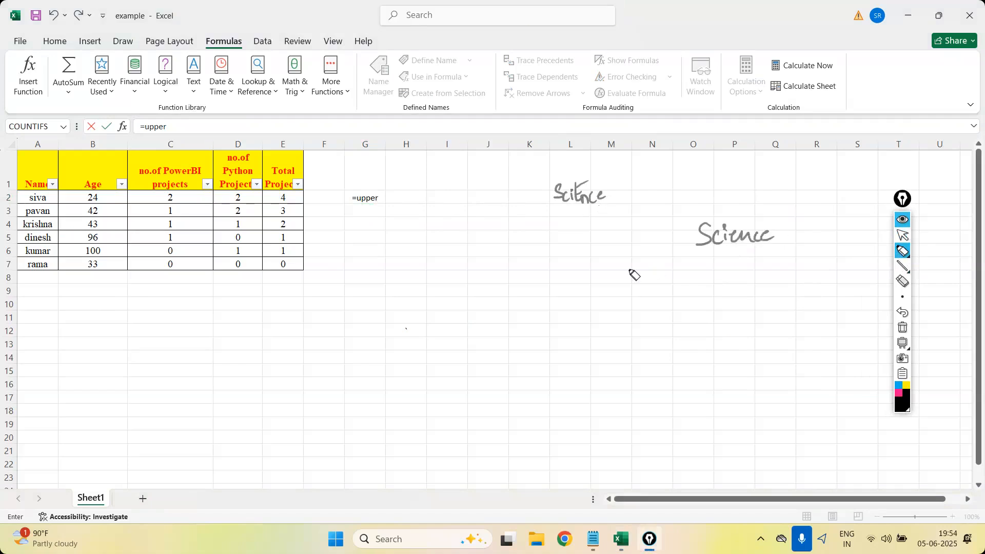
{"action": "left_click_drag", "start_coordinate": [655, 303], "coordinate": [638, 319]}
Clear the annotations and sketch a dropdown box labelled "Degree" with "Bach" handwritten inside it.
{"action": "left_click", "coordinate": [903, 327]}
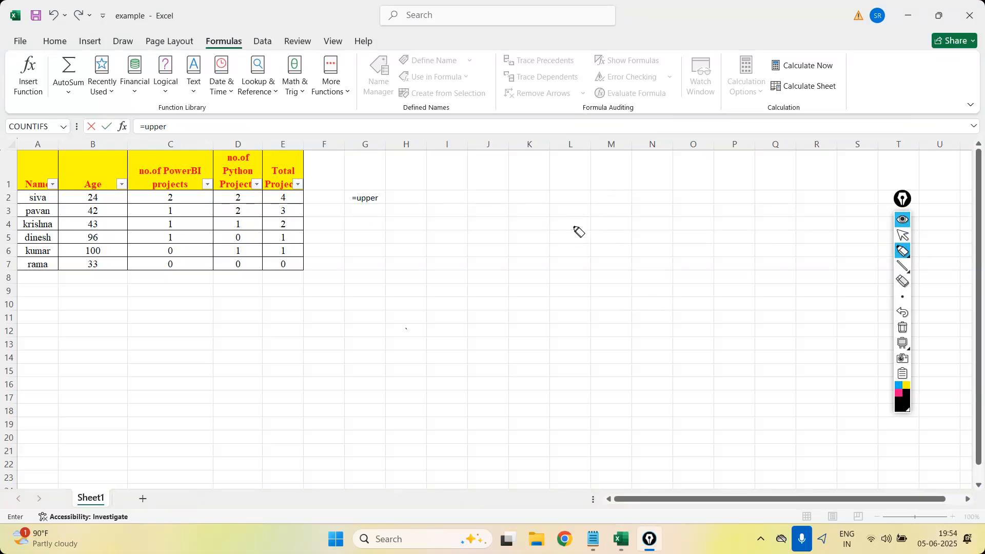
{"action": "left_click", "coordinate": [541, 204]}
{"action": "left_click_drag", "start_coordinate": [564, 195], "coordinate": [569, 261]}
{"action": "left_click_drag", "start_coordinate": [688, 194], "coordinate": [578, 262]}
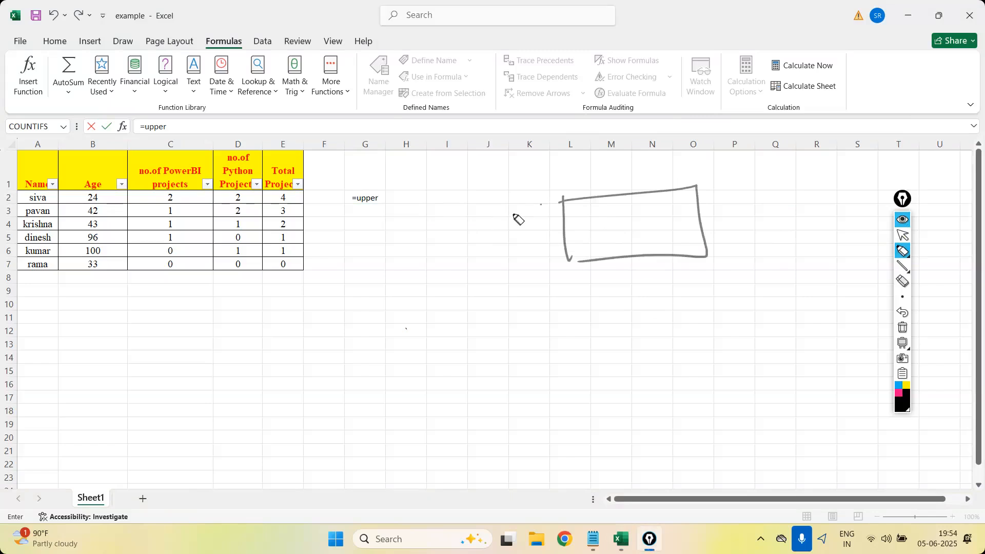
{"action": "mouse_move", "coordinate": [472, 226]}
{"action": "left_mouse_down"}
{"action": "mouse_move", "coordinate": [487, 246]}
{"action": "mouse_move", "coordinate": [547, 233]}
{"action": "left_mouse_up"}
{"action": "left_click_drag", "start_coordinate": [668, 194], "coordinate": [692, 241]}
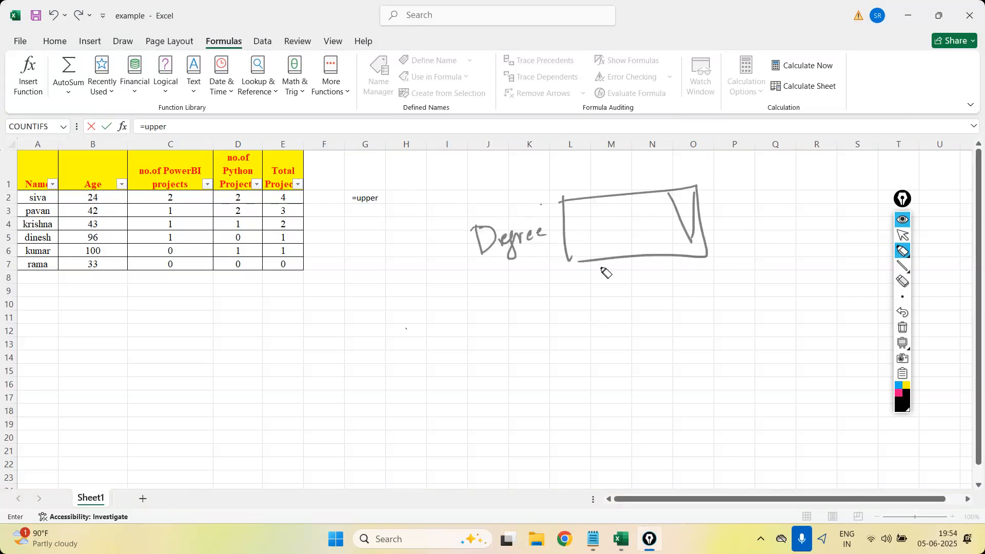
{"action": "left_click_drag", "start_coordinate": [595, 229], "coordinate": [596, 249]}
{"action": "left_click", "coordinate": [612, 241]}
{"action": "mouse_move", "coordinate": [610, 232]}
{"action": "left_mouse_down"}
{"action": "mouse_move", "coordinate": [616, 240]}
{"action": "mouse_move", "coordinate": [669, 223]}
{"action": "left_mouse_up"}
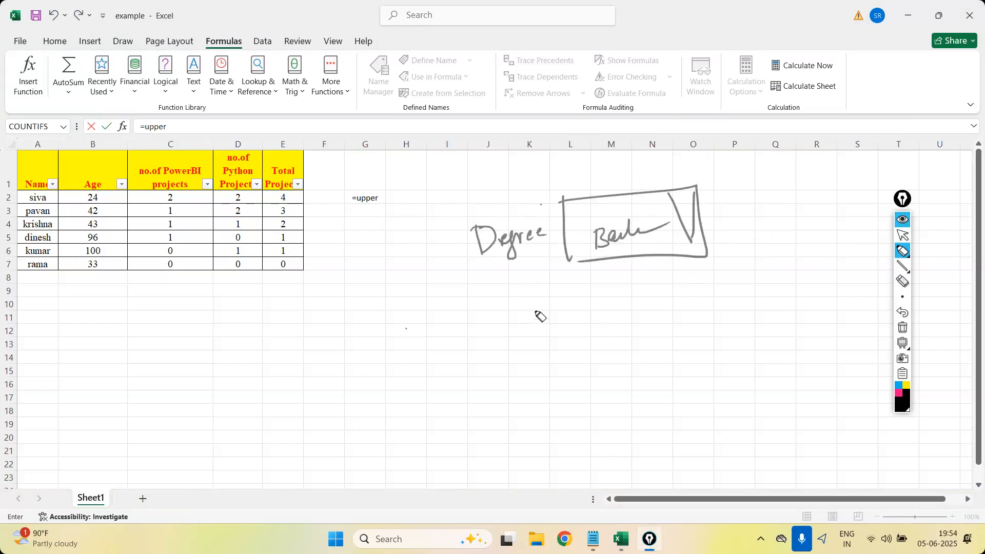
Sketch a second dropdown box below the Degree box with the pen and handwrite "B. Tech" inside it.
{"action": "left_click_drag", "start_coordinate": [566, 303], "coordinate": [568, 311]}
{"action": "left_click", "coordinate": [569, 315]}
{"action": "mouse_move", "coordinate": [610, 345]}
{"action": "left_mouse_down"}
{"action": "mouse_move", "coordinate": [741, 285]}
{"action": "mouse_move", "coordinate": [583, 353]}
{"action": "left_mouse_up"}
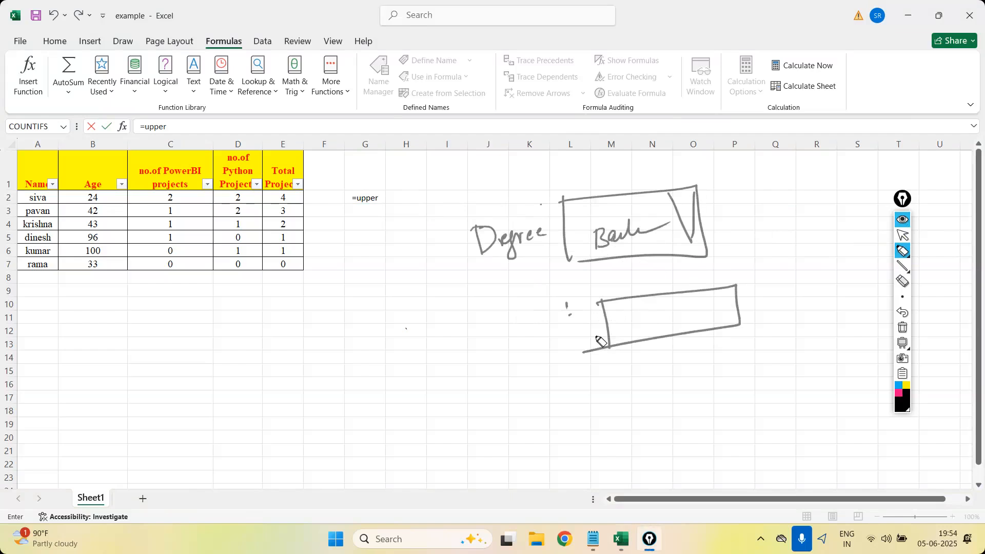
{"action": "left_click_drag", "start_coordinate": [612, 315], "coordinate": [614, 329]}
{"action": "mouse_move", "coordinate": [610, 314]}
{"action": "left_mouse_down"}
{"action": "mouse_move", "coordinate": [622, 324]}
{"action": "mouse_move", "coordinate": [615, 328]}
{"action": "mouse_move", "coordinate": [640, 322]}
{"action": "left_mouse_up"}
{"action": "left_click", "coordinate": [626, 318]}
{"action": "left_click_drag", "start_coordinate": [636, 310], "coordinate": [642, 307]}
{"action": "mouse_move", "coordinate": [644, 318]}
{"action": "left_mouse_down"}
{"action": "mouse_move", "coordinate": [687, 313]}
{"action": "mouse_move", "coordinate": [708, 324]}
{"action": "mouse_move", "coordinate": [726, 289]}
{"action": "left_mouse_up"}
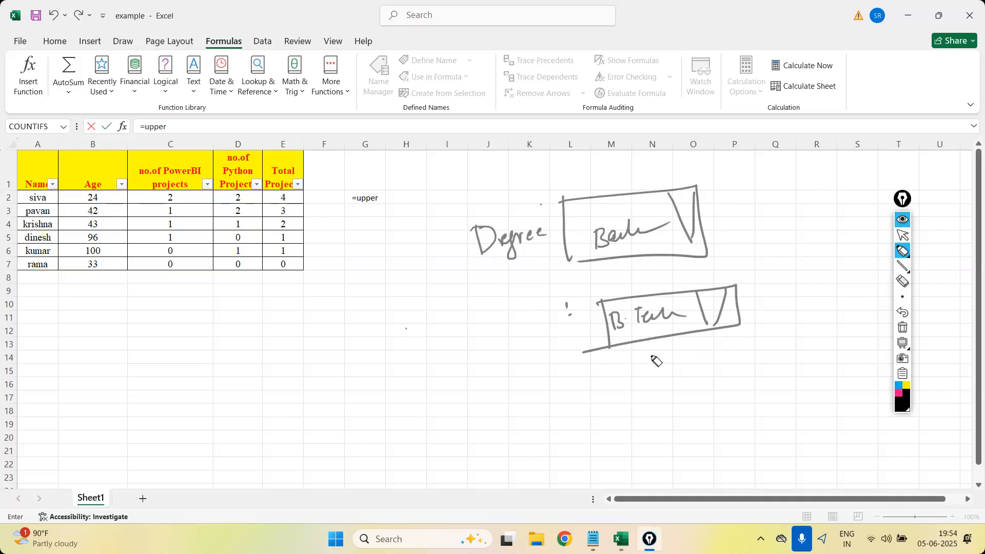
Sketch a third input box below the "B. Tech" dropdown and label it "Dept".
{"action": "left_click", "coordinate": [602, 414]}
{"action": "left_click_drag", "start_coordinate": [597, 396], "coordinate": [633, 413]}
{"action": "mouse_move", "coordinate": [627, 388]}
{"action": "left_mouse_down"}
{"action": "mouse_move", "coordinate": [749, 365]}
{"action": "mouse_move", "coordinate": [764, 394]}
{"action": "left_mouse_up"}
{"action": "left_click_drag", "start_coordinate": [643, 415], "coordinate": [764, 396]}
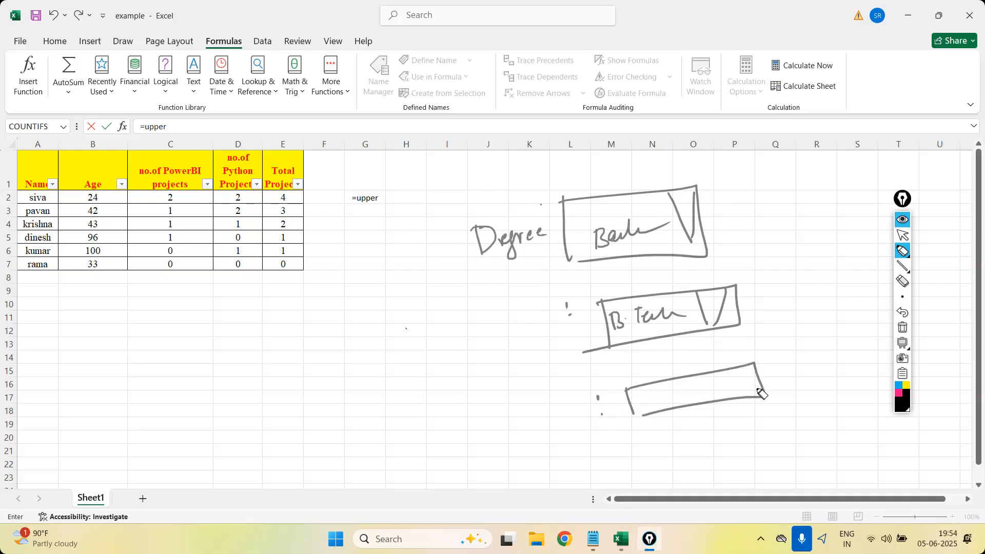
{"action": "mouse_move", "coordinate": [529, 404]}
{"action": "left_mouse_down"}
{"action": "mouse_move", "coordinate": [536, 422]}
{"action": "mouse_move", "coordinate": [565, 433]}
{"action": "left_mouse_up"}
{"action": "left_click_drag", "start_coordinate": [569, 394], "coordinate": [575, 406]}
{"action": "left_click_drag", "start_coordinate": [585, 391], "coordinate": [571, 417]}
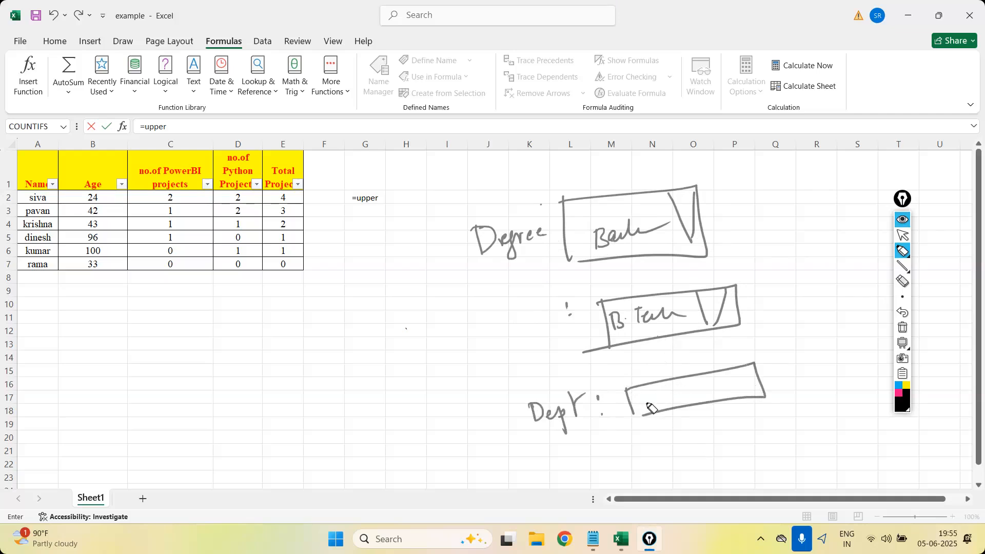
Handwrite "Mechanical" inside the Dept box.
{"action": "left_click_drag", "start_coordinate": [640, 394], "coordinate": [639, 406]}
{"action": "left_click_drag", "start_coordinate": [640, 392], "coordinate": [658, 405]}
{"action": "left_click_drag", "start_coordinate": [664, 393], "coordinate": [673, 405]}
{"action": "mouse_move", "coordinate": [677, 385]}
{"action": "left_mouse_down"}
{"action": "mouse_move", "coordinate": [684, 401]}
{"action": "mouse_move", "coordinate": [726, 394]}
{"action": "mouse_move", "coordinate": [742, 389]}
{"action": "mouse_move", "coordinate": [747, 370]}
{"action": "left_mouse_up"}
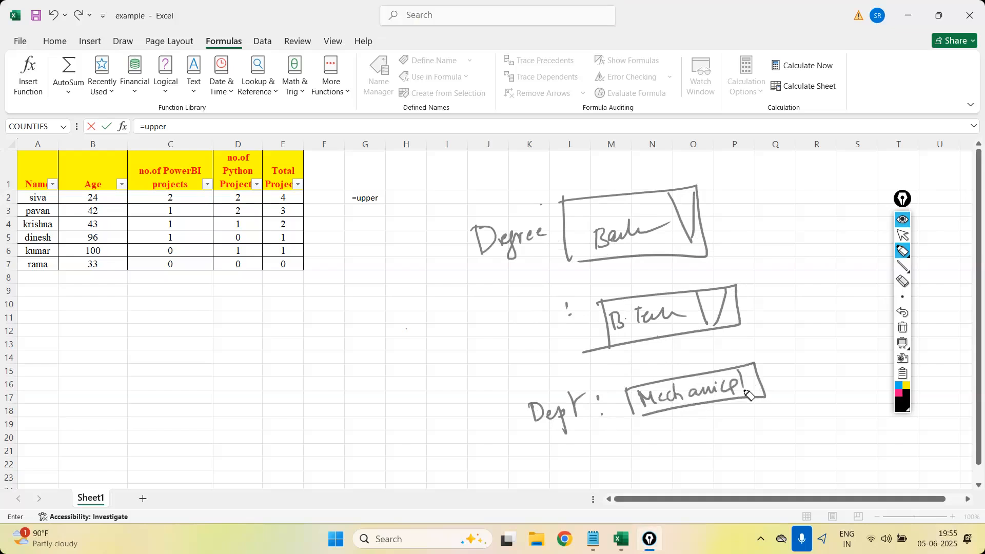
Erase the word inside the Dept box and rewrite "Mechanical" in mixed upper and lower case.
{"action": "left_click", "coordinate": [902, 281]}
{"action": "mouse_move", "coordinate": [641, 395]}
{"action": "left_mouse_down"}
{"action": "mouse_move", "coordinate": [727, 391]}
{"action": "mouse_move", "coordinate": [709, 391]}
{"action": "left_mouse_up"}
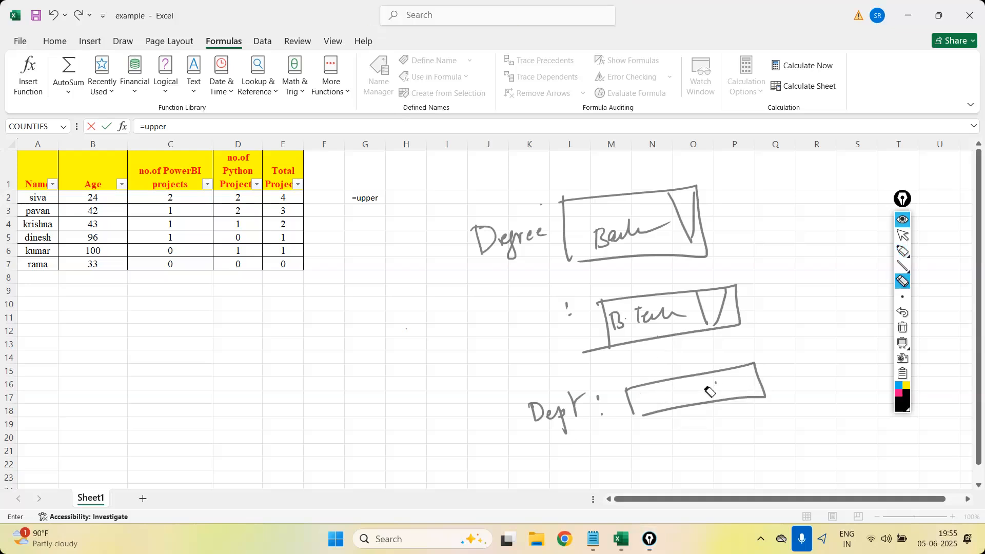
{"action": "left_click", "coordinate": [902, 251]}
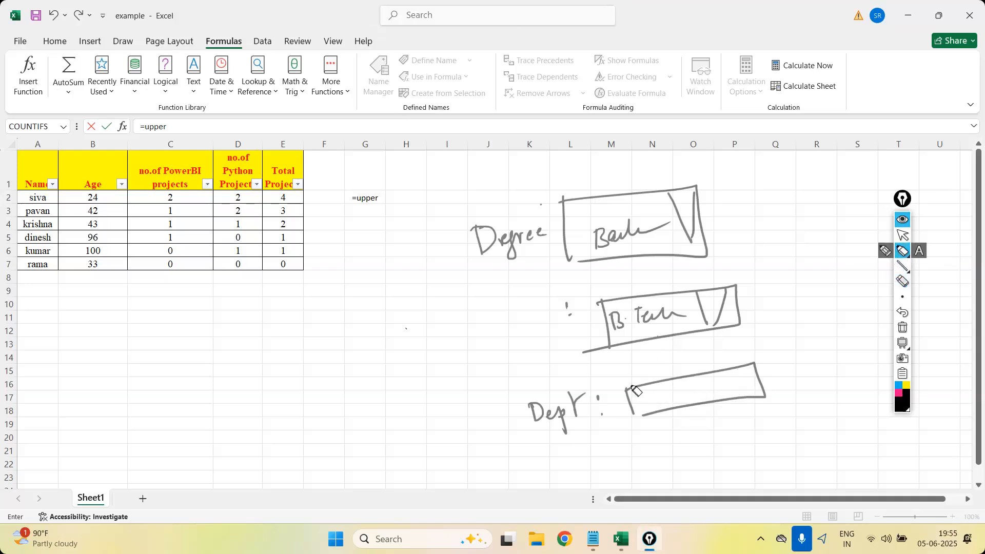
{"action": "mouse_move", "coordinate": [645, 403]}
{"action": "left_mouse_down"}
{"action": "mouse_move", "coordinate": [724, 395]}
{"action": "mouse_move", "coordinate": [730, 384]}
{"action": "mouse_move", "coordinate": [753, 391]}
{"action": "mouse_move", "coordinate": [748, 380]}
{"action": "left_mouse_up"}
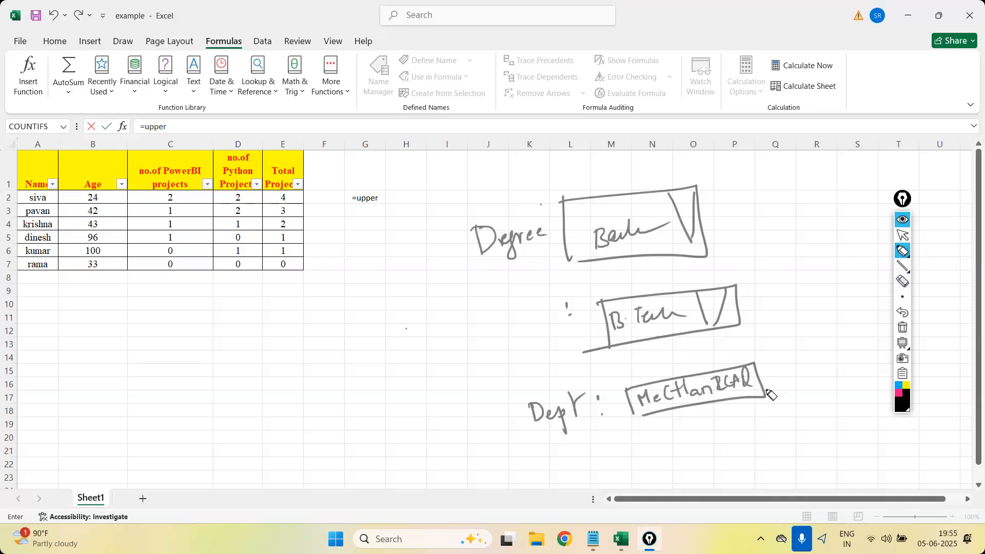
Sketch a small submit button labelled "sub" below the Dept box and underline the name in cell A4.
{"action": "mouse_move", "coordinate": [768, 450]}
{"action": "left_mouse_down"}
{"action": "mouse_move", "coordinate": [810, 424]}
{"action": "mouse_move", "coordinate": [774, 452]}
{"action": "mouse_move", "coordinate": [811, 447]}
{"action": "left_mouse_up"}
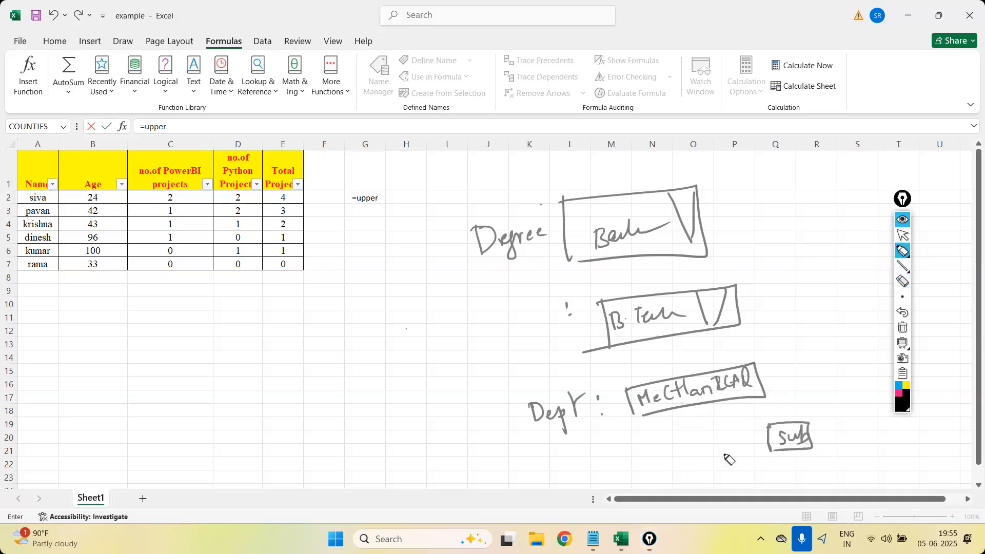
{"action": "left_click_drag", "start_coordinate": [23, 226], "coordinate": [59, 225]}
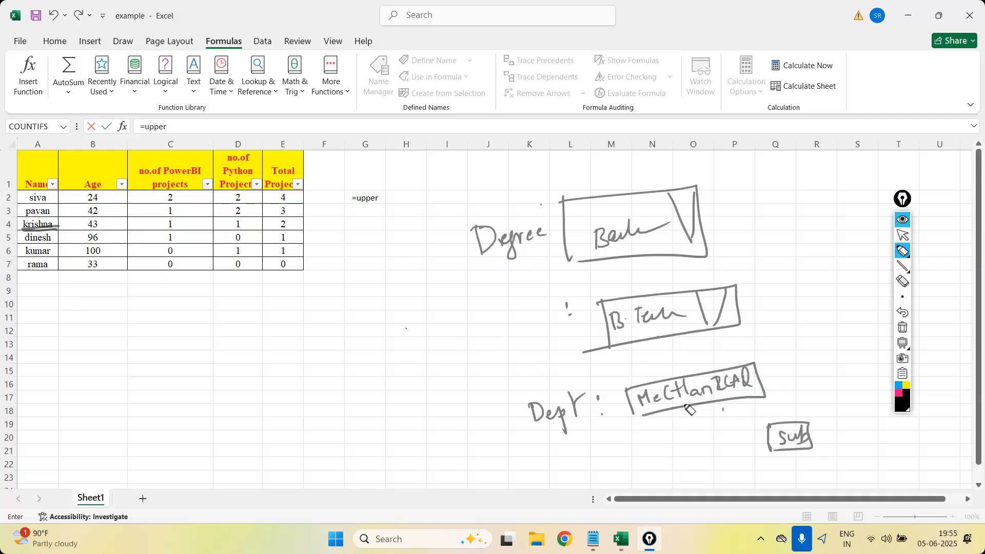
Handwrite "mechanical" and "Mechanical" one above the other on the empty cells below the table.
{"action": "left_click_drag", "start_coordinate": [179, 382], "coordinate": [215, 381]}
{"action": "left_click", "coordinate": [216, 367]}
{"action": "mouse_move", "coordinate": [229, 354]}
{"action": "left_mouse_down"}
{"action": "mouse_move", "coordinate": [241, 377]}
{"action": "mouse_move", "coordinate": [266, 362]}
{"action": "left_mouse_up"}
{"action": "left_click", "coordinate": [269, 352]}
{"action": "left_click_drag", "start_coordinate": [268, 359], "coordinate": [286, 365]}
{"action": "left_click_drag", "start_coordinate": [300, 354], "coordinate": [306, 375]}
{"action": "mouse_move", "coordinate": [208, 437]}
{"action": "left_mouse_down"}
{"action": "mouse_move", "coordinate": [222, 421]}
{"action": "mouse_move", "coordinate": [237, 426]}
{"action": "left_mouse_up"}
{"action": "mouse_move", "coordinate": [245, 417]}
{"action": "left_mouse_down"}
{"action": "mouse_move", "coordinate": [249, 426]}
{"action": "mouse_move", "coordinate": [319, 416]}
{"action": "left_mouse_up"}
{"action": "left_click_drag", "start_coordinate": [319, 394], "coordinate": [324, 420]}
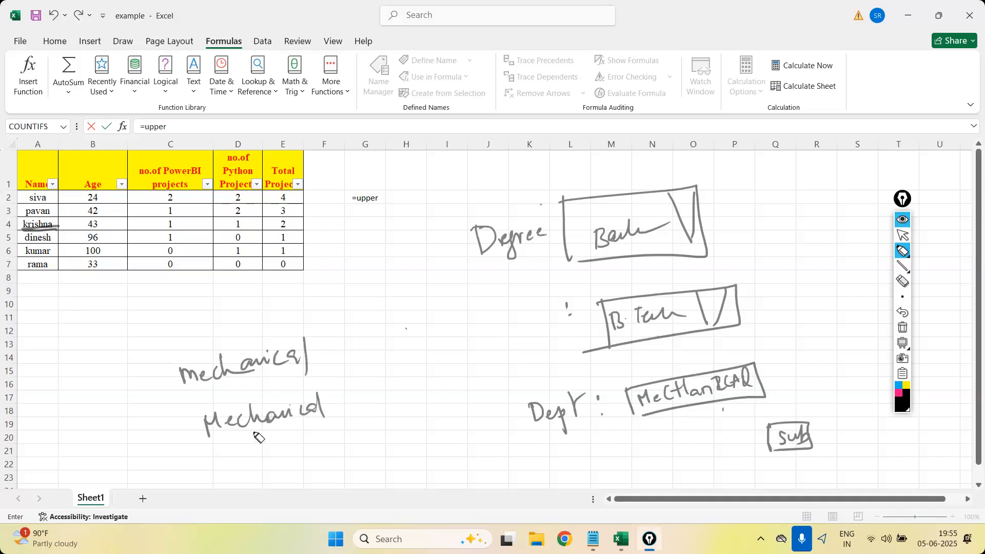
Tick the three handwritten versions of Mechanical and handwrite "Mech" variants over the names in A2:A4.
{"action": "left_click_drag", "start_coordinate": [774, 382], "coordinate": [819, 345]}
{"action": "left_click_drag", "start_coordinate": [331, 359], "coordinate": [352, 335]}
{"action": "left_click_drag", "start_coordinate": [342, 390], "coordinate": [361, 370]}
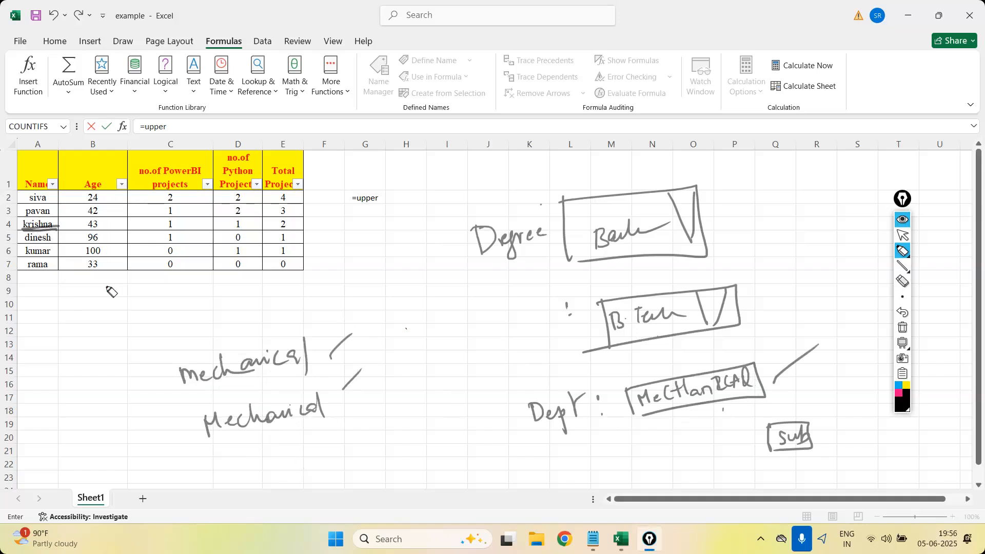
{"action": "mouse_move", "coordinate": [28, 193]}
{"action": "left_mouse_down"}
{"action": "mouse_move", "coordinate": [74, 194]}
{"action": "mouse_move", "coordinate": [60, 209]}
{"action": "mouse_move", "coordinate": [90, 206]}
{"action": "mouse_move", "coordinate": [58, 227]}
{"action": "mouse_move", "coordinate": [87, 222]}
{"action": "mouse_move", "coordinate": [91, 241]}
{"action": "mouse_move", "coordinate": [95, 230]}
{"action": "mouse_move", "coordinate": [125, 225]}
{"action": "left_mouse_up"}
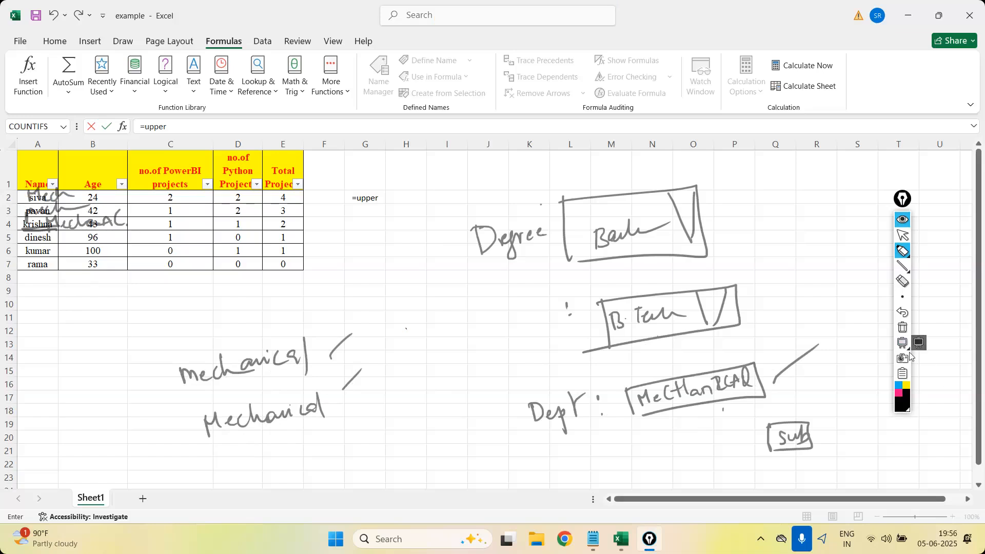
Clear all annotations and handwrite "Mech" with the pen around cells K6:L7.
{"action": "left_click", "coordinate": [899, 329]}
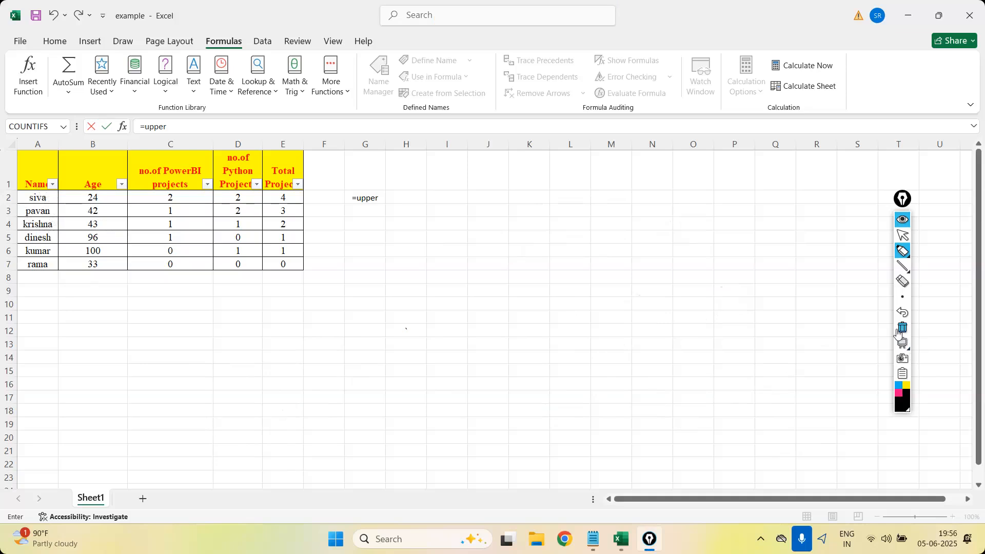
{"action": "left_click", "coordinate": [902, 251]}
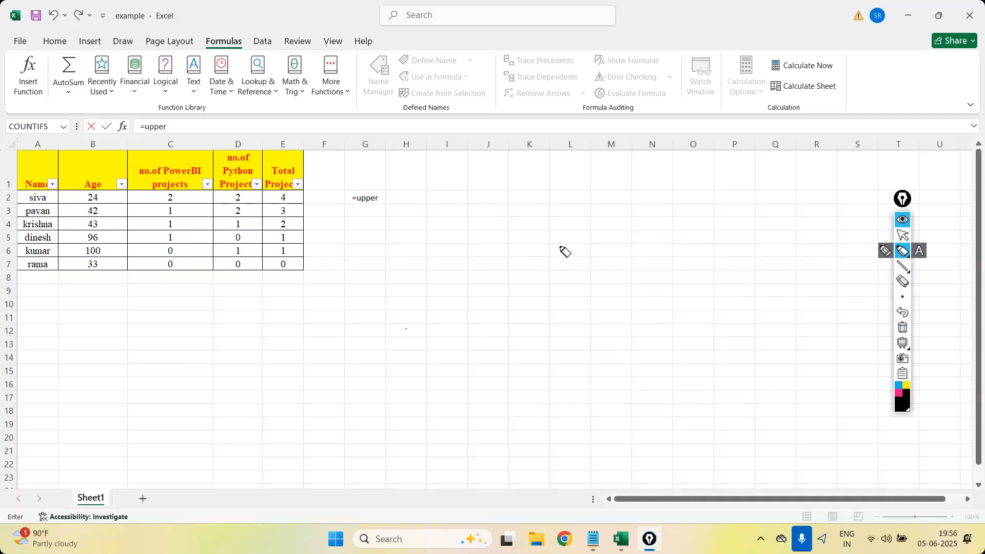
{"action": "left_click_drag", "start_coordinate": [523, 251], "coordinate": [578, 260]}
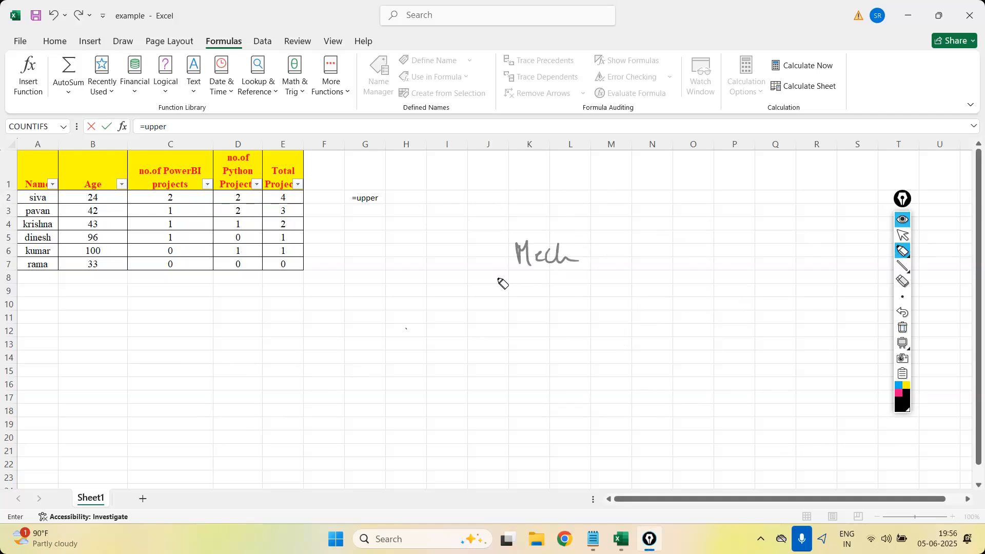
Sketch a bar chart above the handwritten word with three bars labelled "Mech", "mech" and "MeCh".
{"action": "left_click_drag", "start_coordinate": [614, 83], "coordinate": [849, 196]}
{"action": "left_click_drag", "start_coordinate": [649, 133], "coordinate": [654, 195]}
{"action": "mouse_move", "coordinate": [646, 134]}
{"action": "left_mouse_down"}
{"action": "mouse_move", "coordinate": [678, 133]}
{"action": "mouse_move", "coordinate": [684, 193]}
{"action": "left_mouse_up"}
{"action": "left_click_drag", "start_coordinate": [651, 225], "coordinate": [711, 218]}
{"action": "left_click_drag", "start_coordinate": [727, 166], "coordinate": [728, 189]}
{"action": "mouse_move", "coordinate": [726, 165]}
{"action": "left_mouse_down"}
{"action": "mouse_move", "coordinate": [759, 163]}
{"action": "mouse_move", "coordinate": [762, 197]}
{"action": "left_mouse_up"}
{"action": "left_click_drag", "start_coordinate": [732, 220], "coordinate": [782, 215]}
{"action": "left_click_drag", "start_coordinate": [807, 195], "coordinate": [805, 165]}
{"action": "mouse_move", "coordinate": [804, 165]}
{"action": "left_mouse_down"}
{"action": "mouse_move", "coordinate": [824, 164]}
{"action": "mouse_move", "coordinate": [815, 210]}
{"action": "mouse_move", "coordinate": [848, 220]}
{"action": "left_mouse_up"}
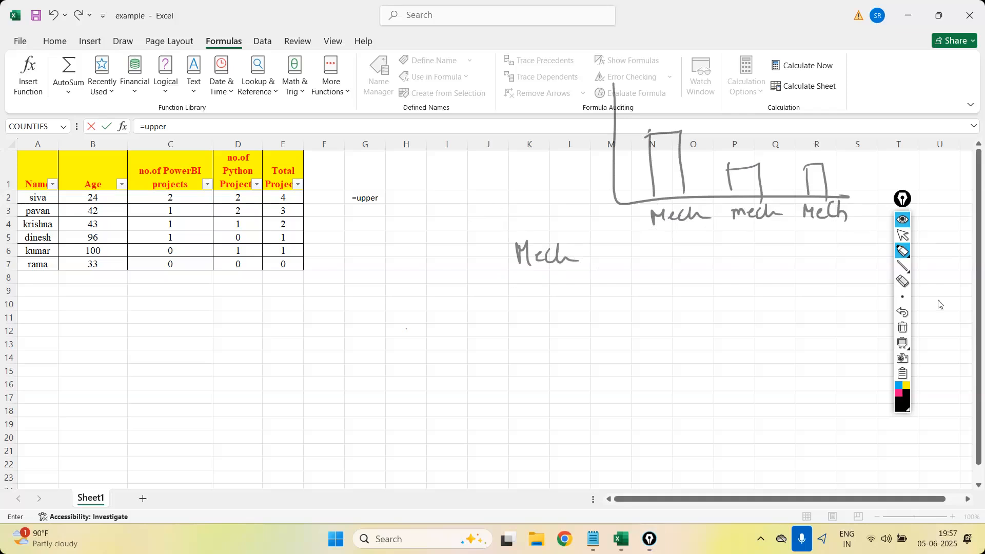
Clear the bar chart annotations and switch back to the cursor.
{"action": "left_click", "coordinate": [902, 328]}
{"action": "left_click", "coordinate": [902, 235]}
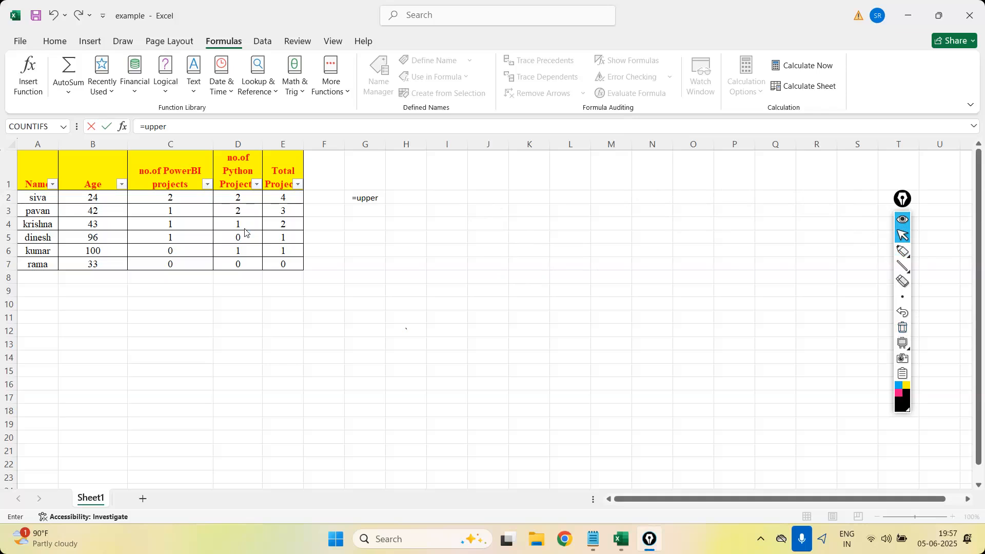
Complete the formula in G2 as =upper(A2) and fill it down to G7.
{"action": "left_click", "coordinate": [373, 199]}
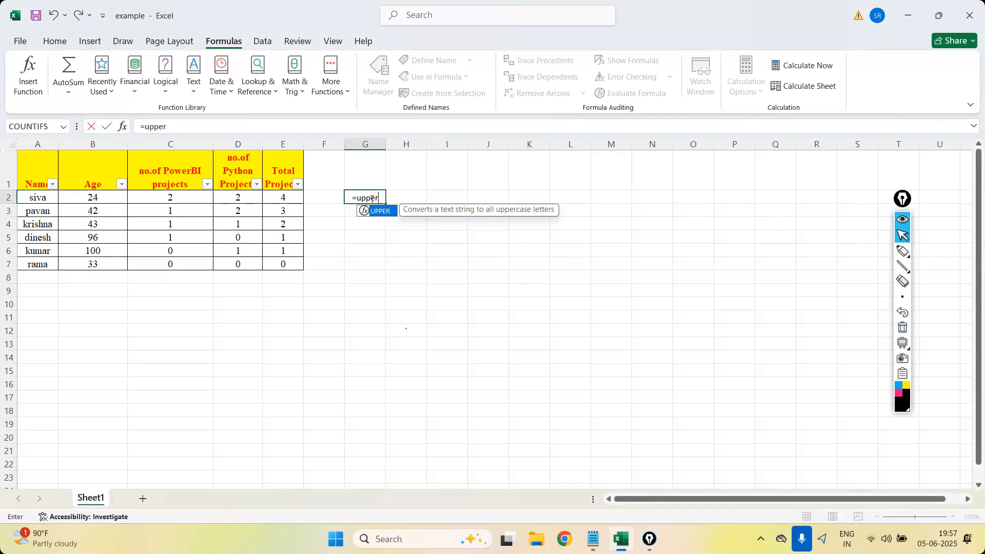
{"action": "left_click", "coordinate": [28, 196]}
{"action": "left_click", "coordinate": [370, 197]}
{"action": "left_click", "coordinate": [192, 126]}
{"action": "type", "text": "("}
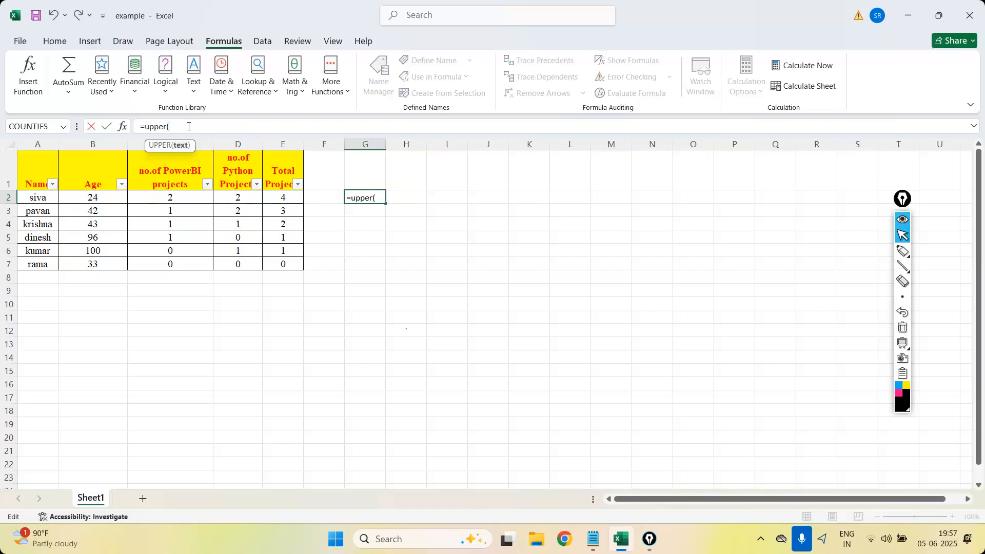
{"action": "left_click", "coordinate": [35, 198]}
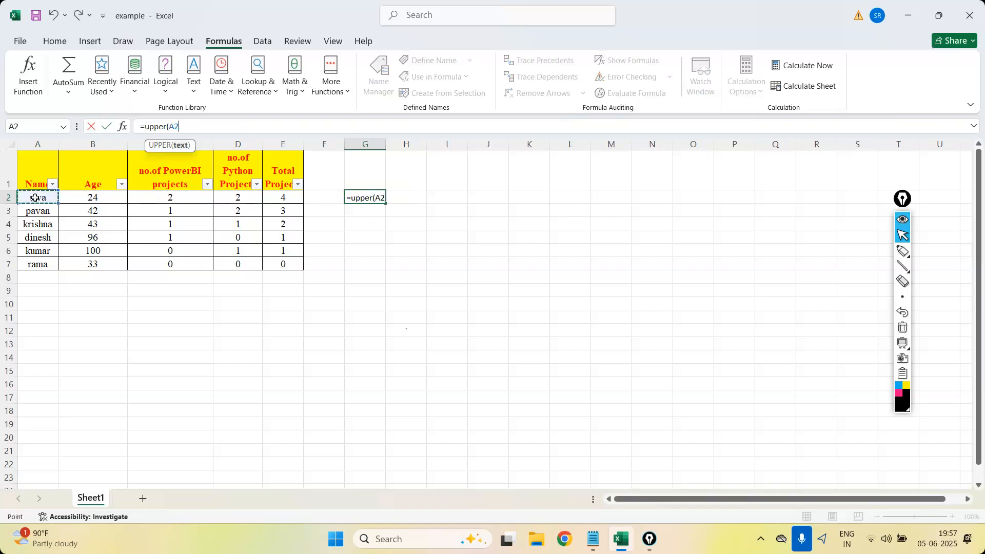
{"action": "type", "text": ")"}
{"action": "key", "text": "Return"}
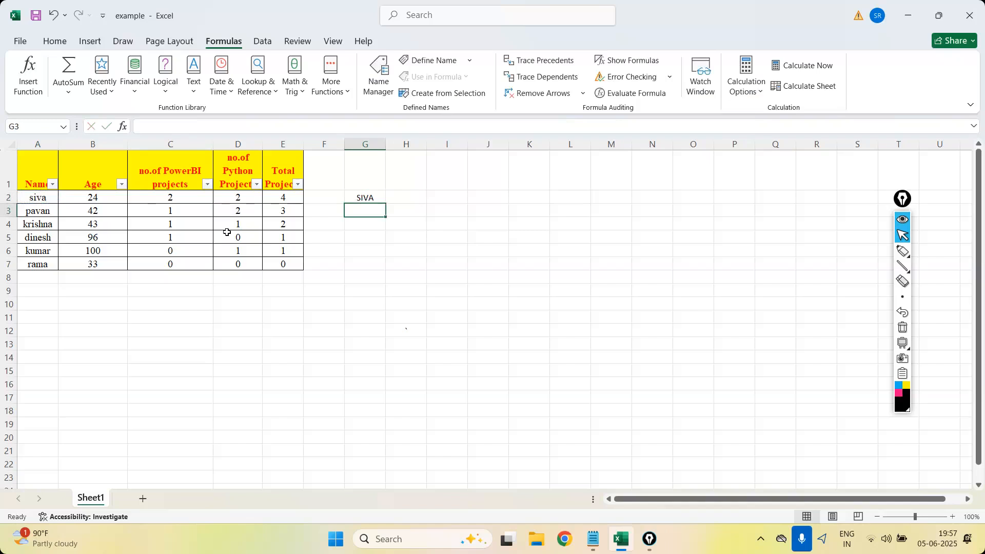
{"action": "left_click", "coordinate": [368, 196]}
{"action": "left_click_drag", "start_coordinate": [387, 202], "coordinate": [385, 267]}
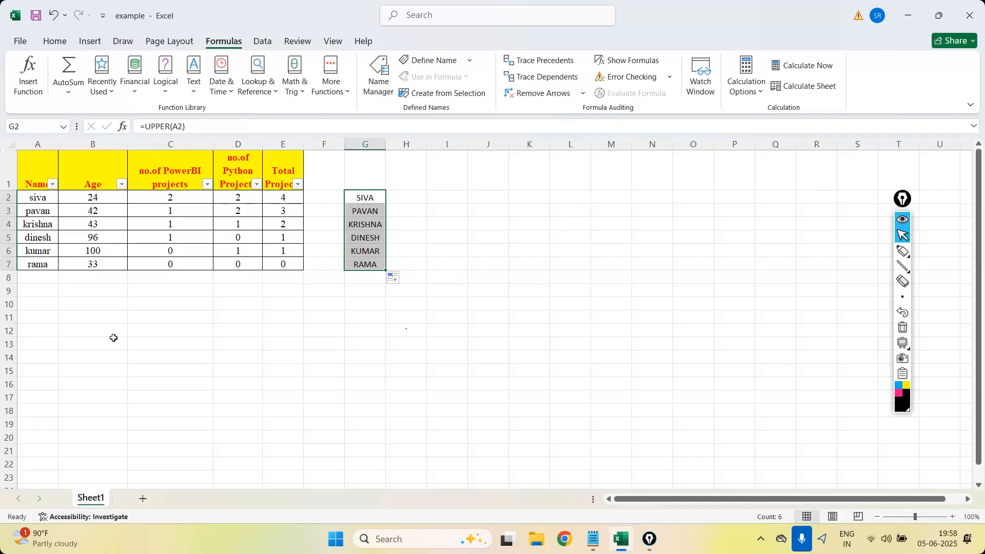
Try to enter =upper(A2) directly in cell A2 over the original name, and undo the entry.
{"action": "left_click", "coordinate": [44, 199]}
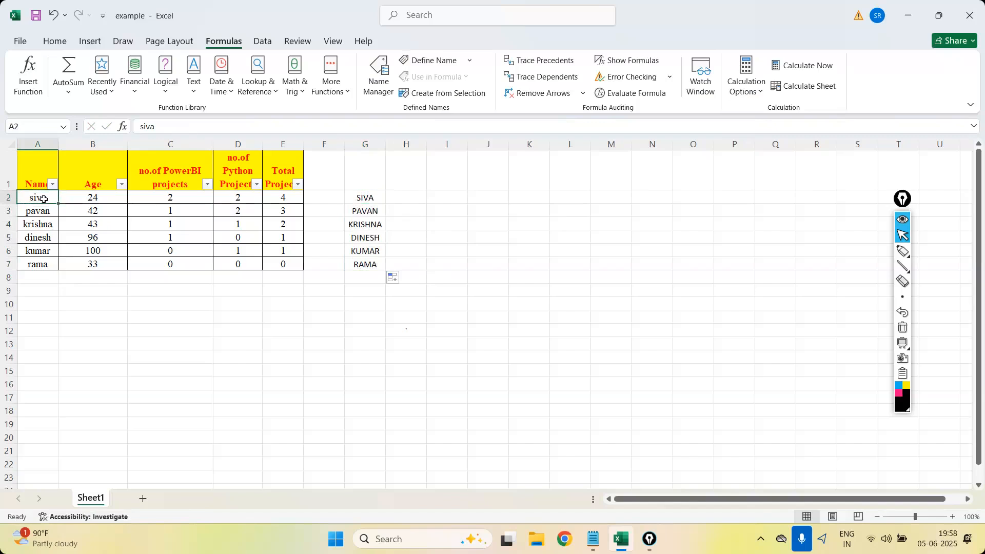
{"action": "type", "text": "="}
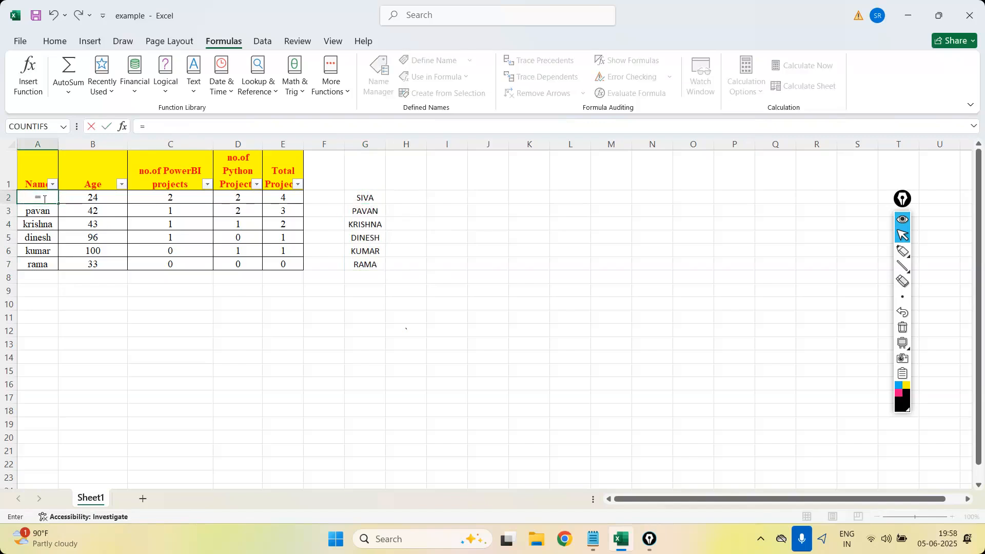
{"action": "type", "text": "siva"}
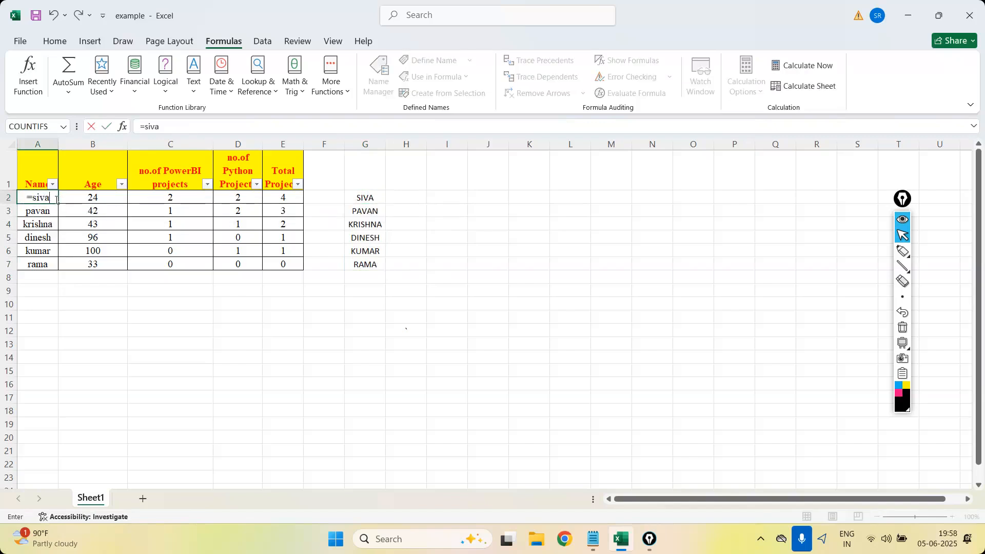
{"action": "key", "text": "BackSpace"}
{"action": "key", "text": "BackSpace"}
{"action": "key", "text": "BackSpace"}
{"action": "key", "text": "BackSpace"}
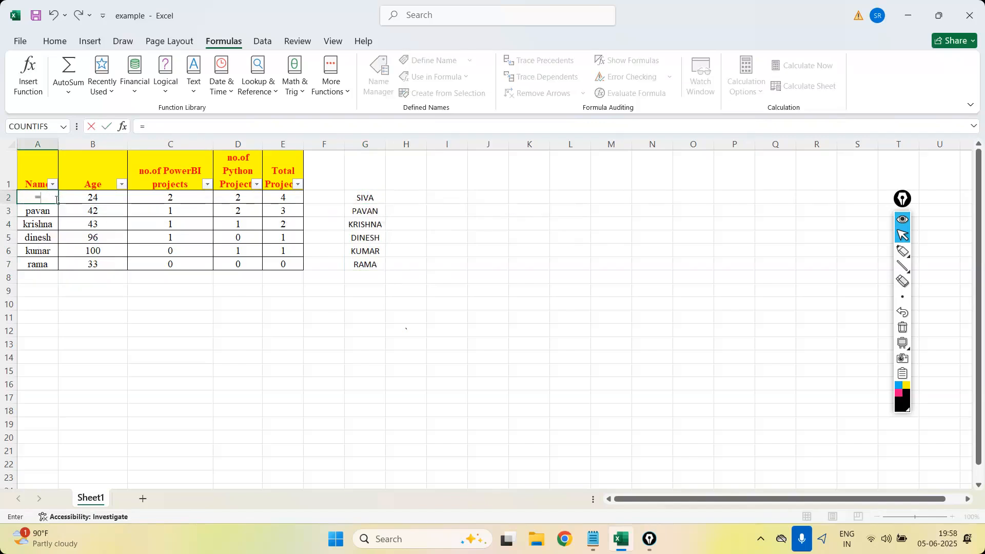
{"action": "type", "text": "upper()"}
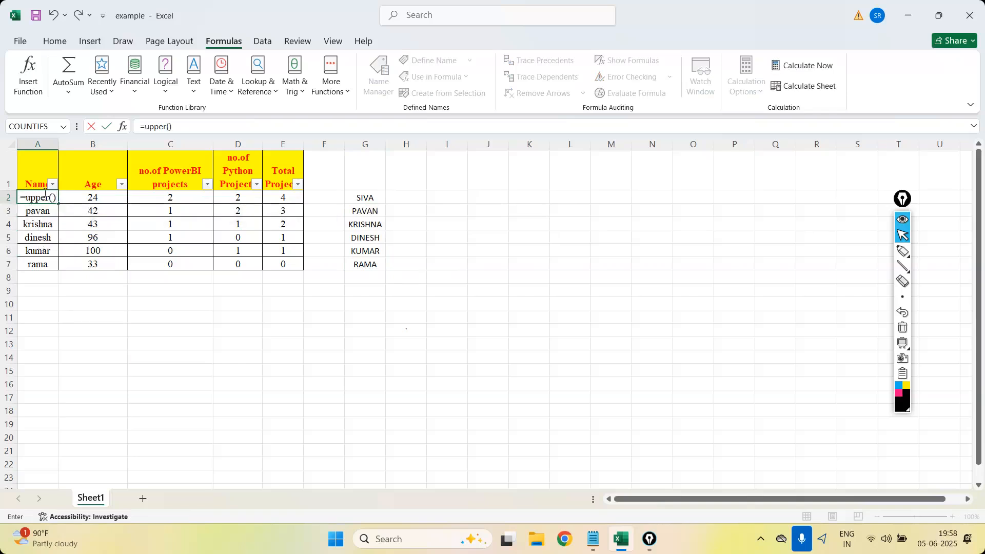
{"action": "left_click", "coordinate": [53, 198]}
{"action": "type", "text": "A2"}
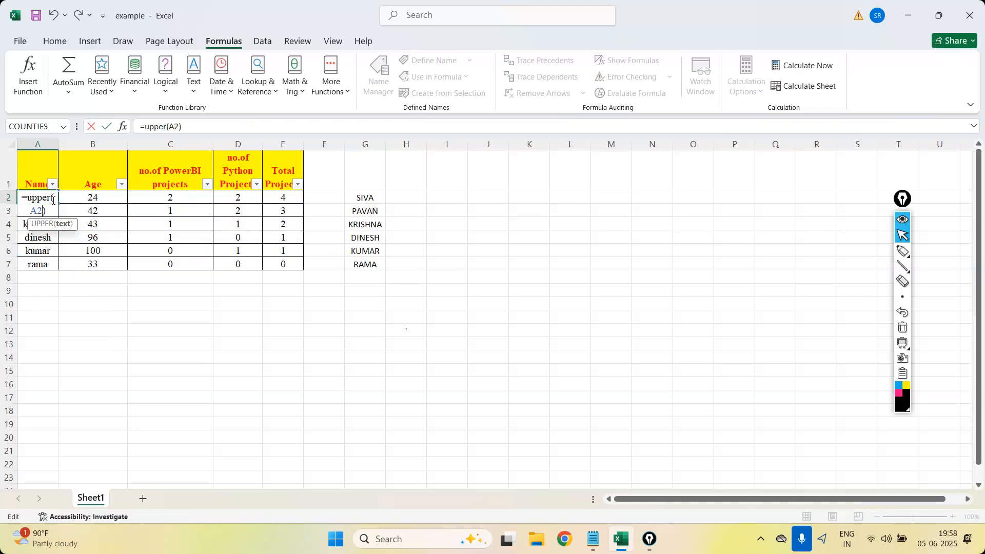
{"action": "key", "text": "Return"}
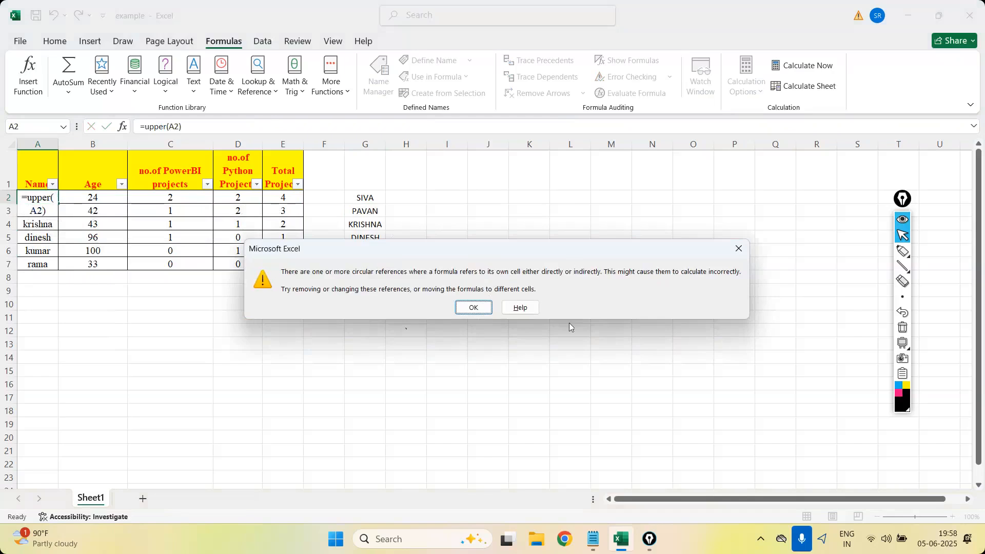
{"action": "key", "text": "Return"}
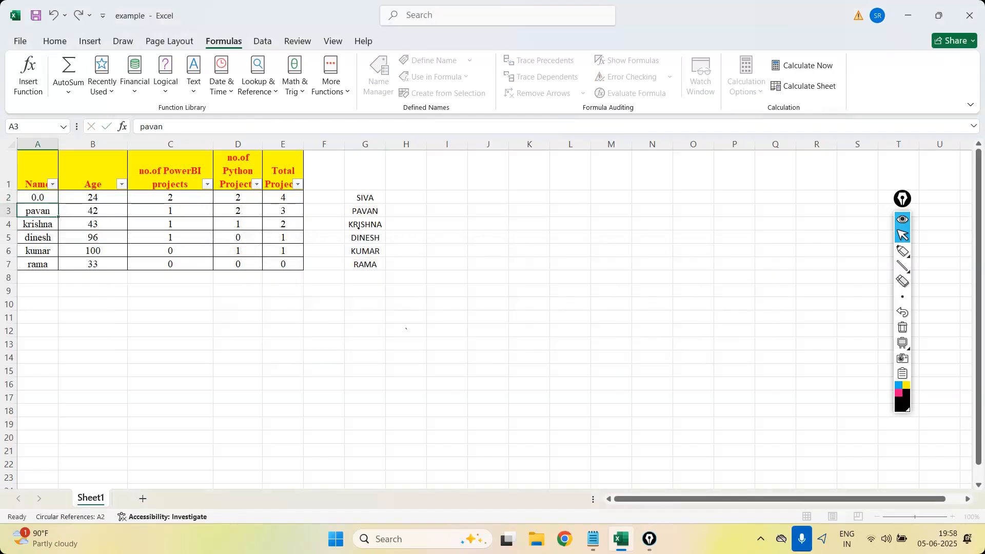
{"action": "key", "text": "ctrl+z"}
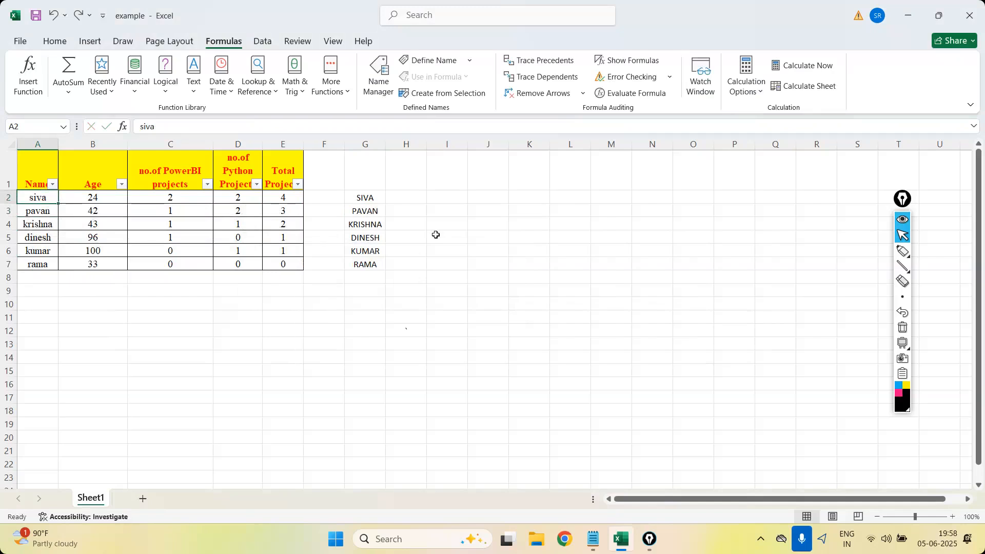
Copy the uppercase formulas in G2:G7 and paste them over the names starting at A2.
{"action": "left_click_drag", "start_coordinate": [360, 199], "coordinate": [369, 264]}
{"action": "key", "text": "ctrl+c"}
{"action": "left_click", "coordinate": [41, 204]}
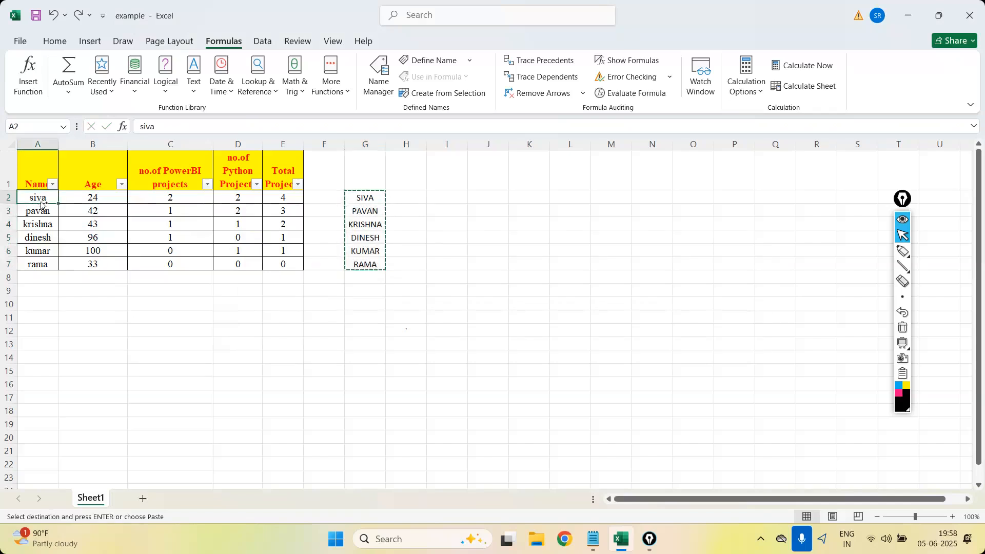
{"action": "key", "text": "ctrl+v"}
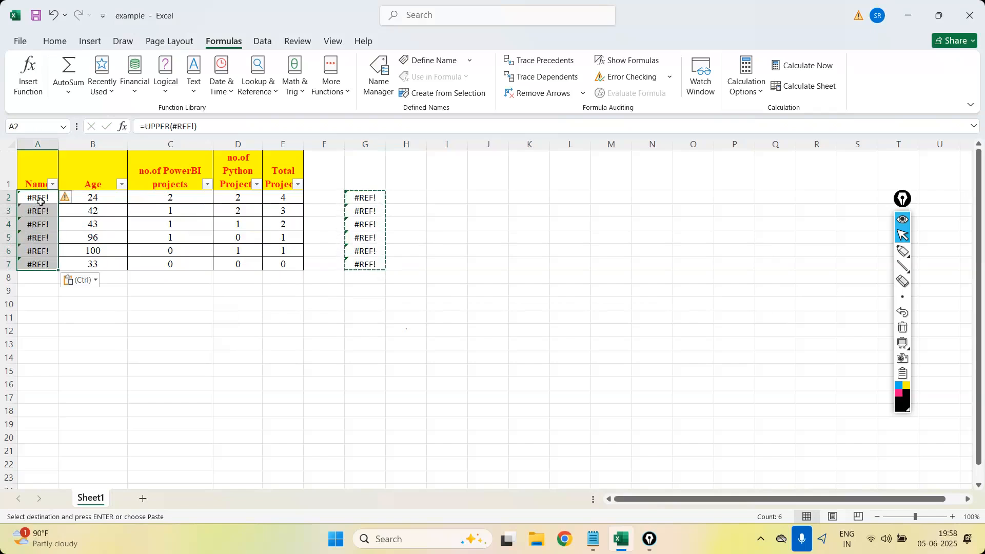
{"action": "left_click", "coordinate": [488, 250]}
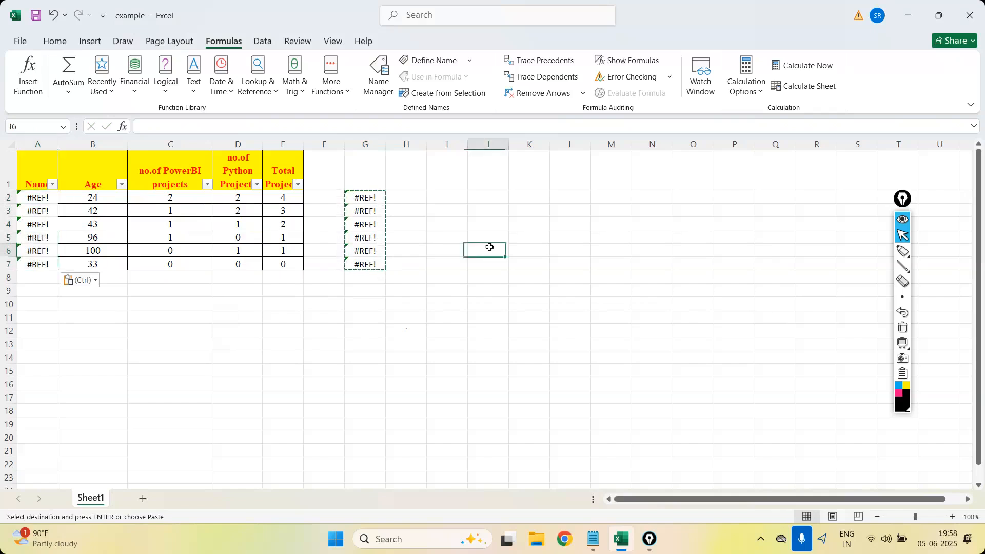
Check the pasted formula in A2 and undo the paste over the Name column.
{"action": "left_click", "coordinate": [30, 201]}
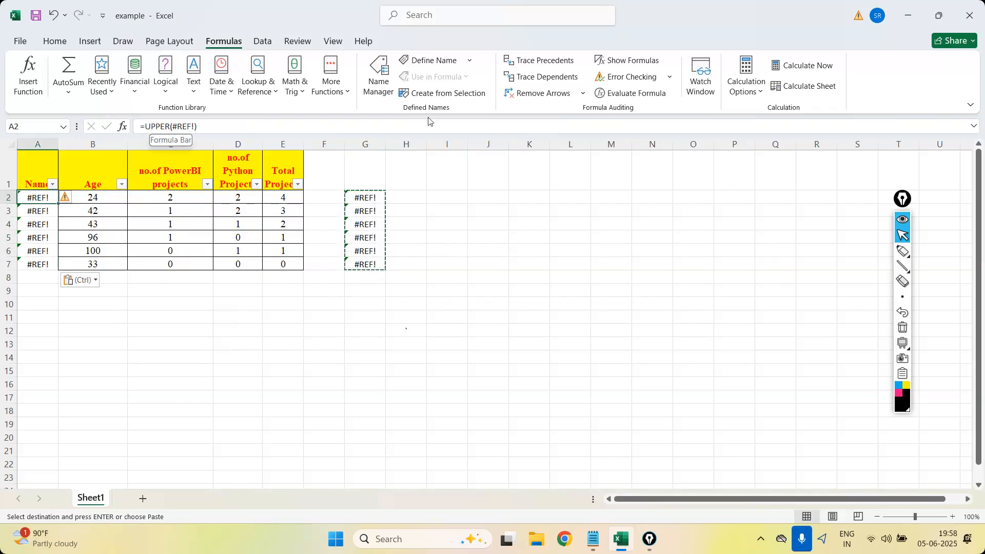
{"action": "key", "text": "Escape"}
{"action": "key", "text": "ctrl+z"}
{"action": "key", "text": "ctrl+z"}
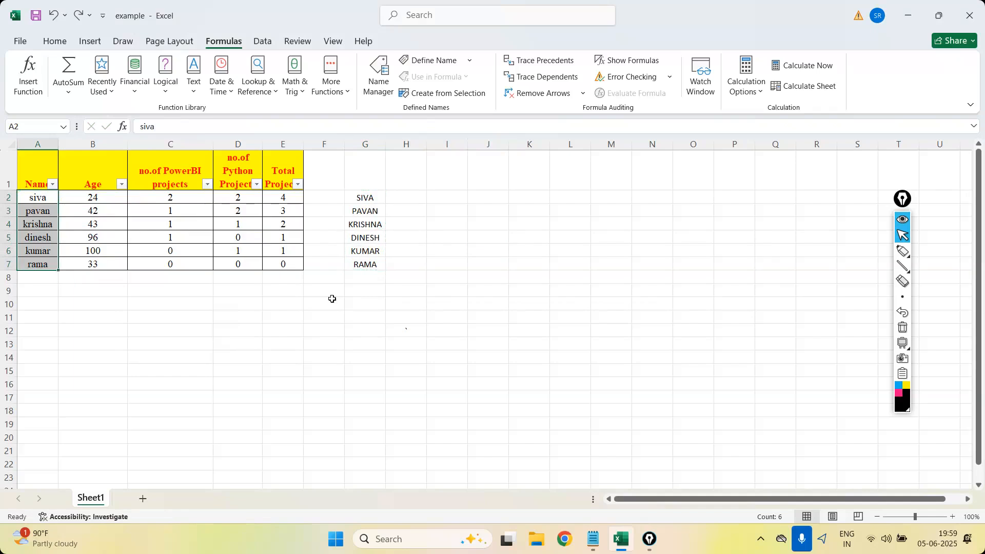
Copy the uppercase results in G2:G7 and paste them as values only over the names starting at A2.
{"action": "left_click_drag", "start_coordinate": [369, 198], "coordinate": [373, 263]}
{"action": "key", "text": "ctrl+c"}
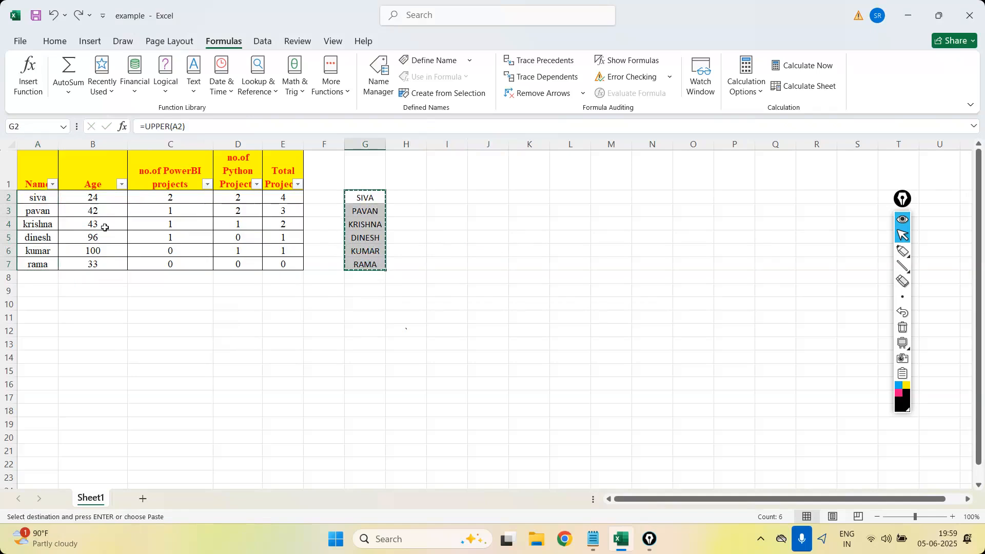
{"action": "left_click", "coordinate": [32, 199]}
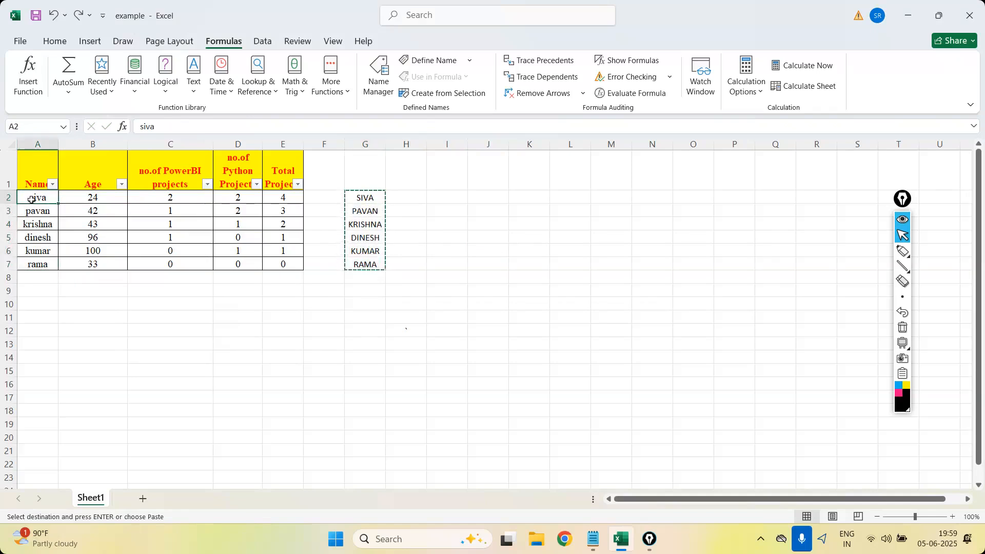
{"action": "right_click", "coordinate": [31, 200]}
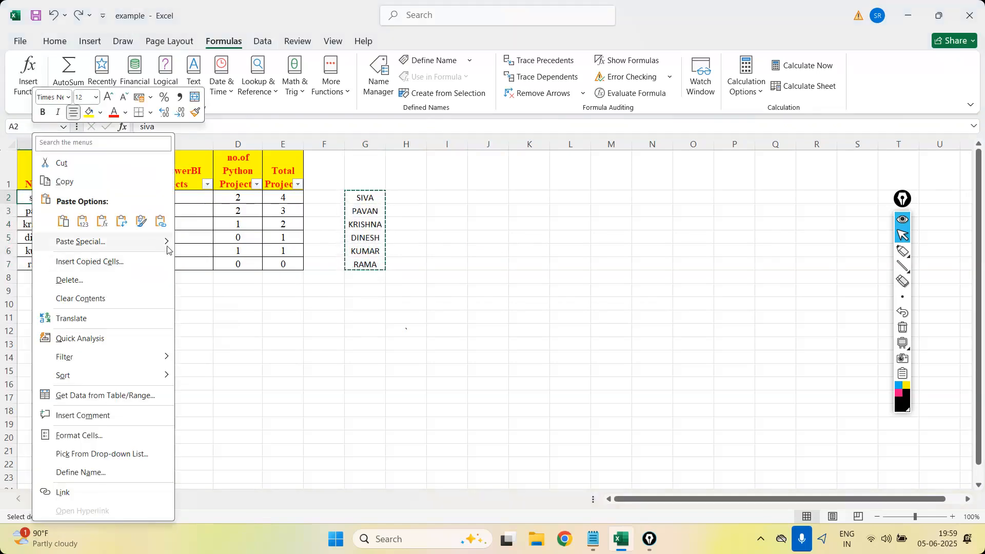
{"action": "mouse_move", "coordinate": [168, 250]}
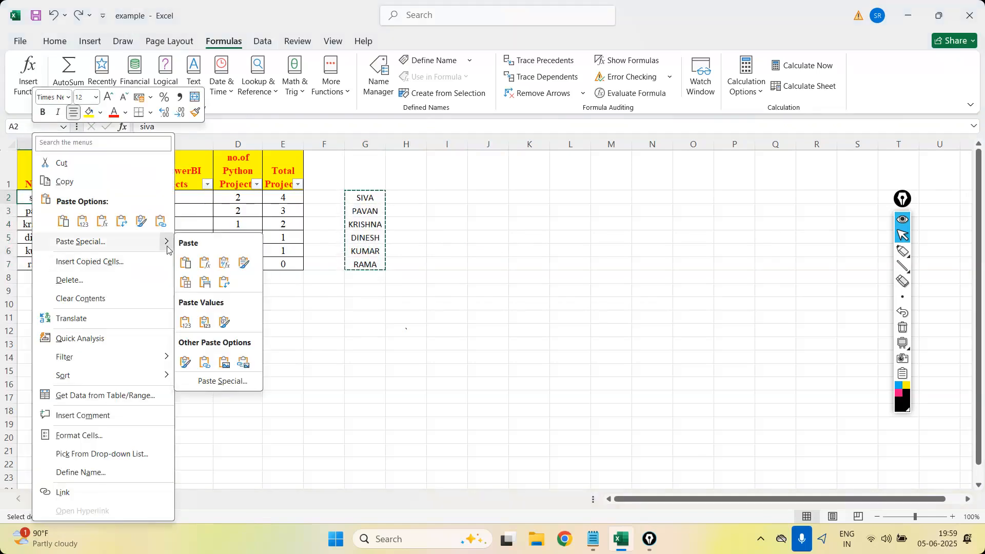
{"action": "left_click", "coordinate": [187, 323]}
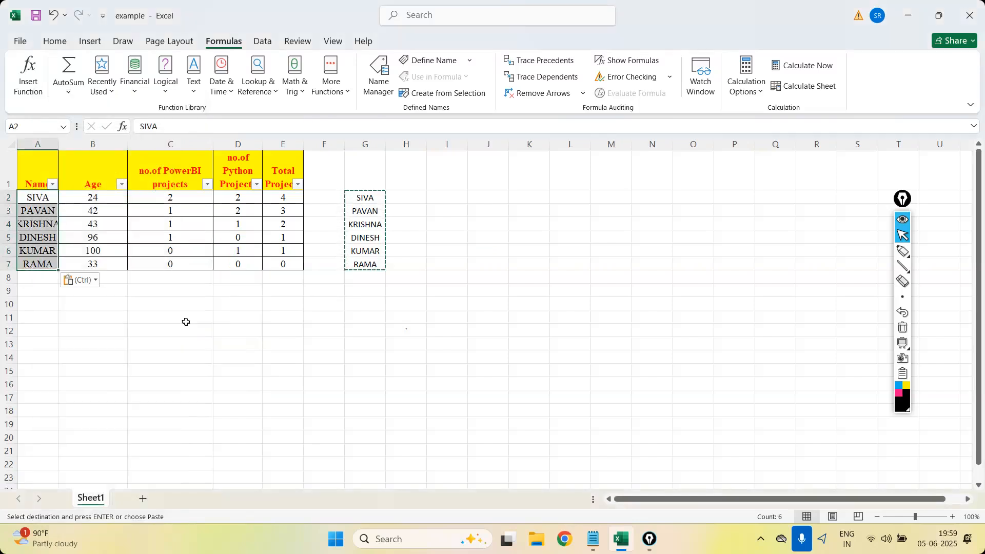
Auto-fit the width of column A to the uppercase names and clear the copy selection.
{"action": "left_click", "coordinate": [187, 321]}
{"action": "double_click", "coordinate": [62, 149]}
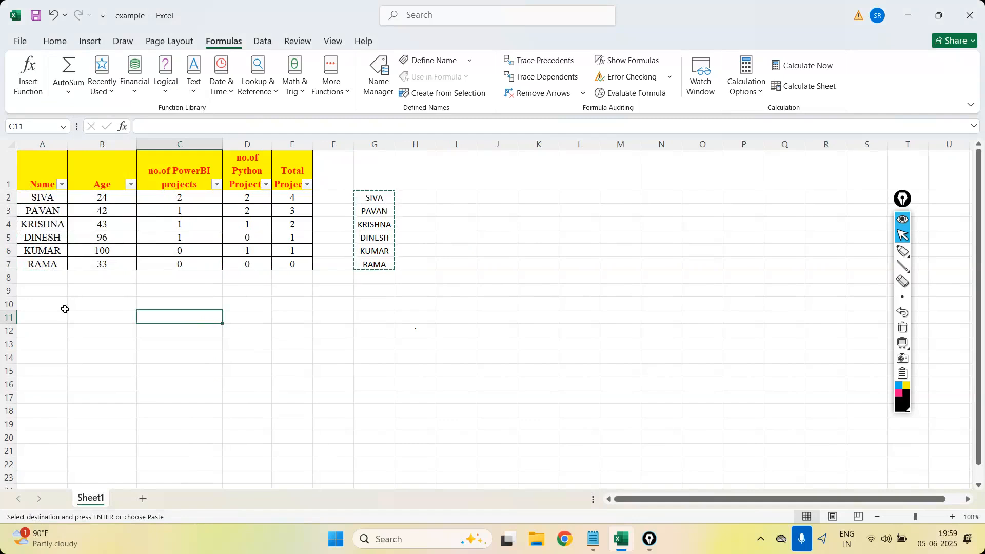
{"action": "key", "text": "Escape"}
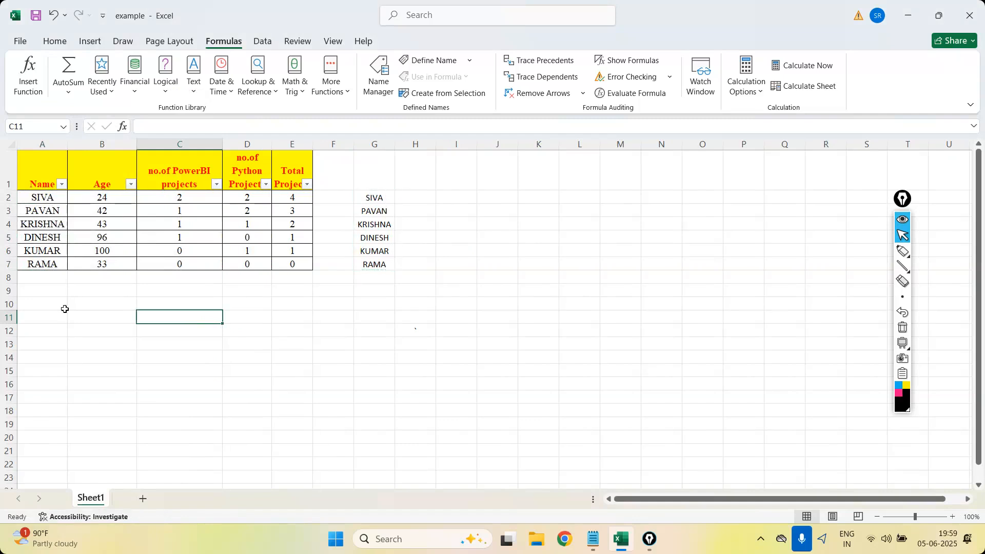
Insert the UPPER function from the Text function library in H2 with A2 as its text, and fill it down to H7.
{"action": "left_click", "coordinate": [190, 93]}
{"action": "left_click", "coordinate": [467, 222]}
{"action": "left_click", "coordinate": [411, 195]}
{"action": "type", "text": "="}
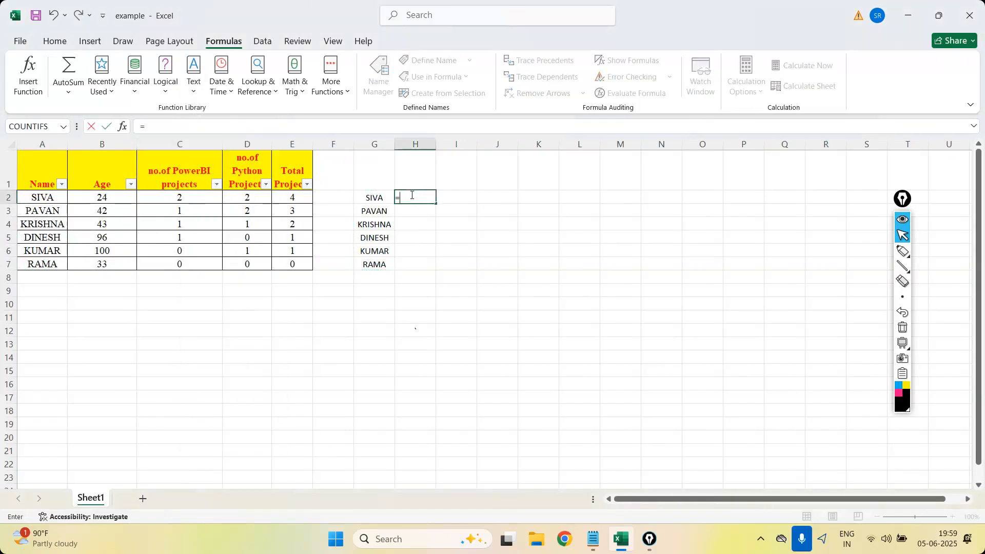
{"action": "key", "text": "Escape"}
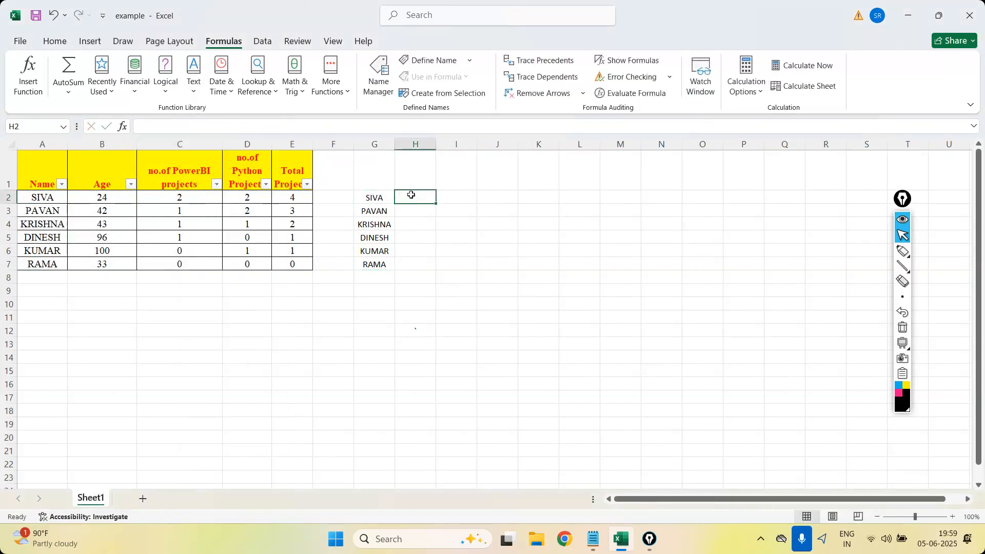
{"action": "left_click", "coordinate": [190, 83]}
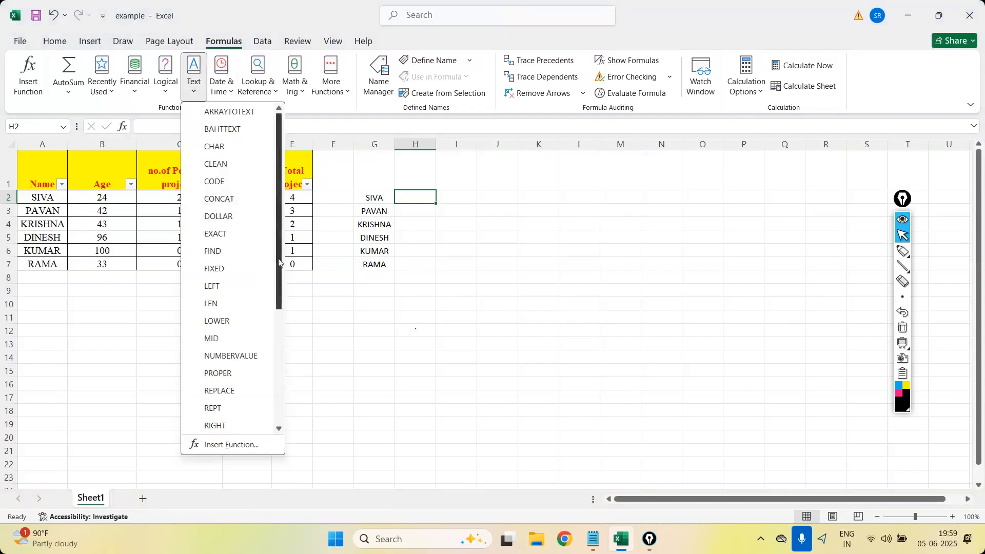
{"action": "scroll", "coordinate": [279, 298], "scroll_direction": "down", "scroll_amount": 3}
{"action": "scroll", "coordinate": [280, 297], "scroll_direction": "down", "scroll_amount": 2}
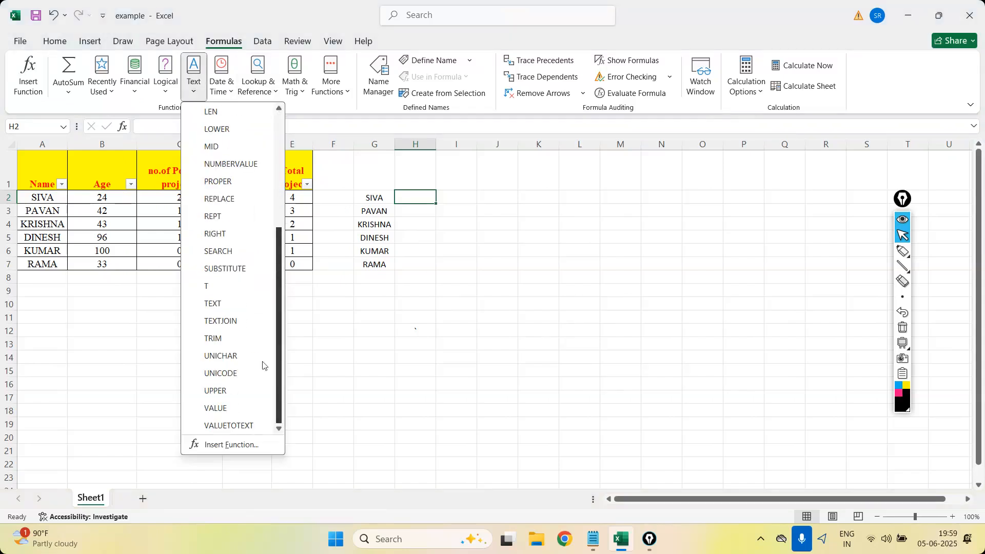
{"action": "left_click", "coordinate": [216, 391]}
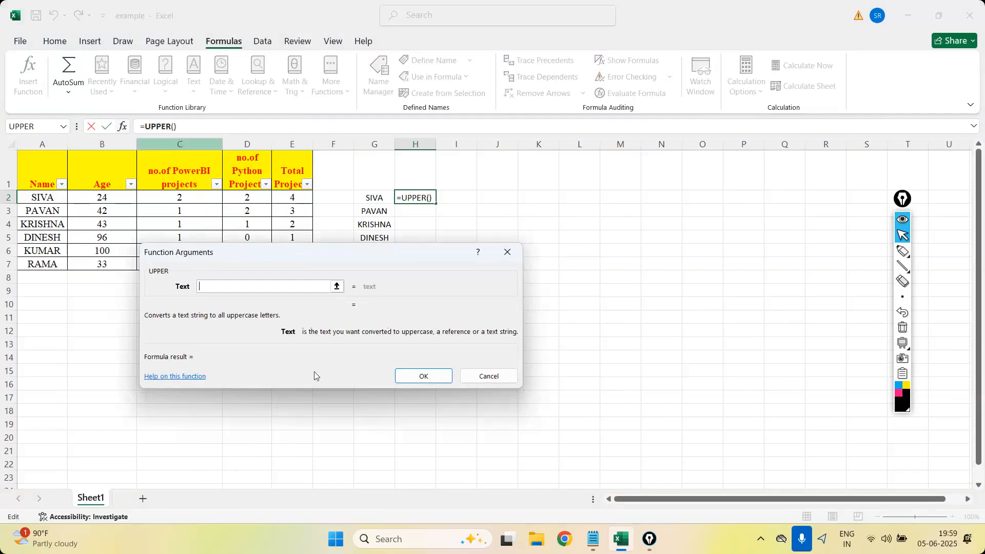
{"action": "left_click", "coordinate": [34, 197]}
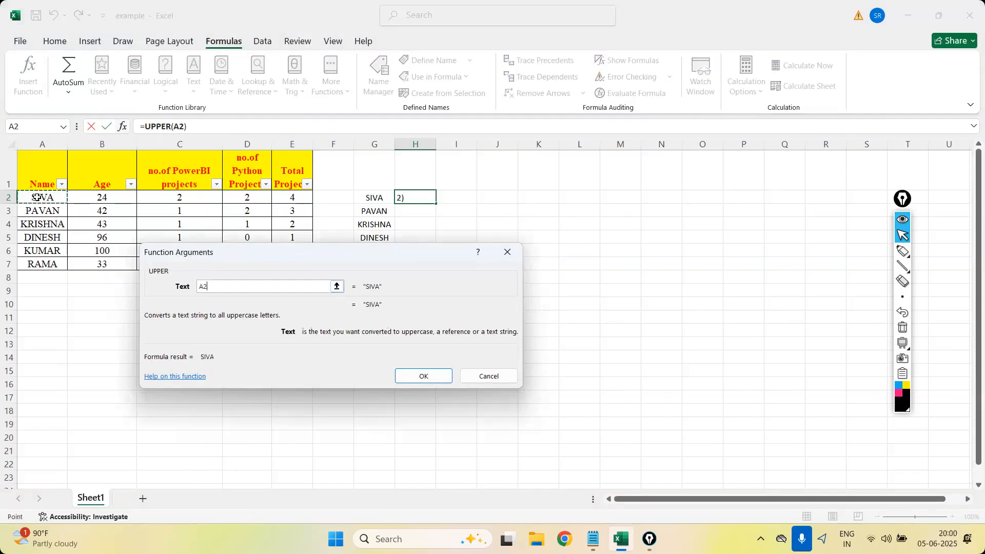
{"action": "left_click", "coordinate": [424, 376]}
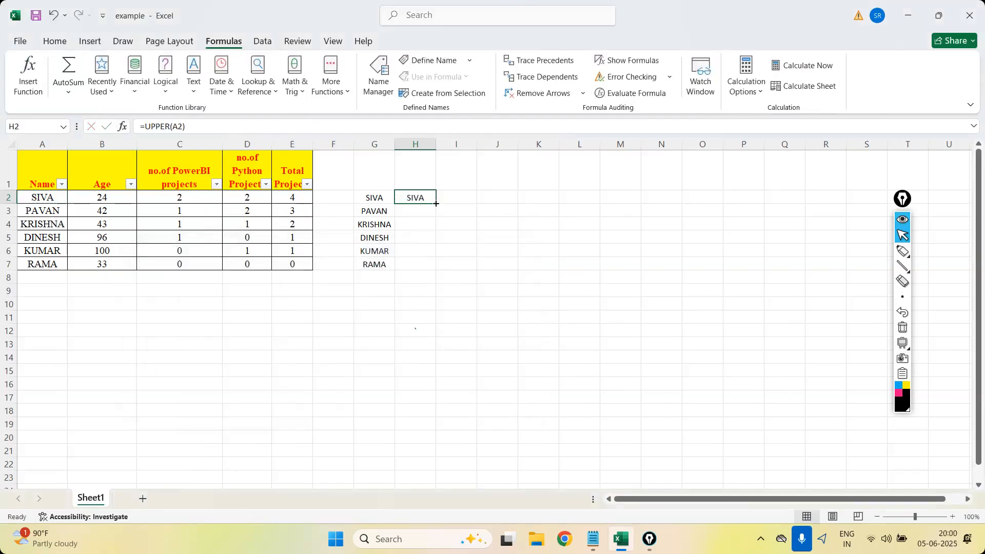
{"action": "double_click", "coordinate": [437, 201]}
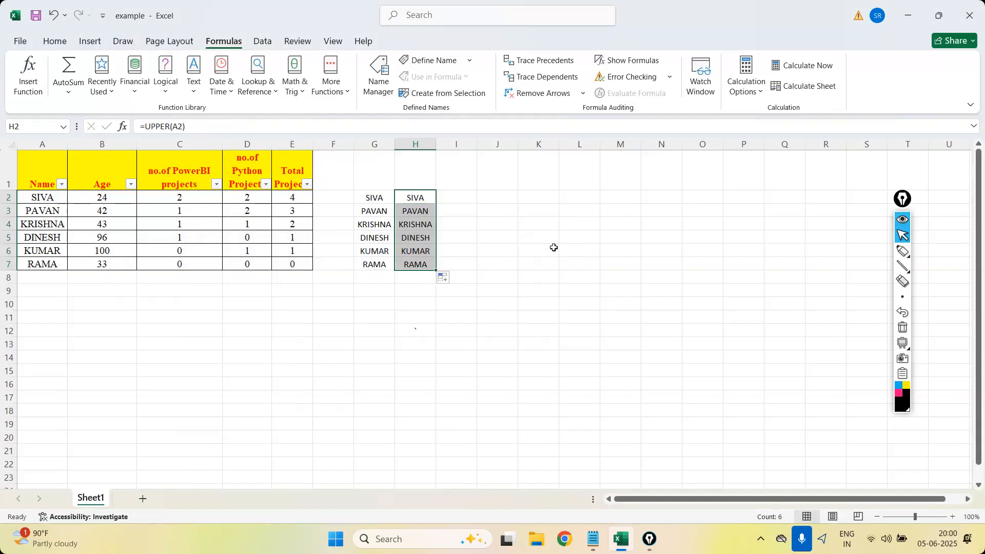
{"action": "left_click", "coordinate": [554, 247]}
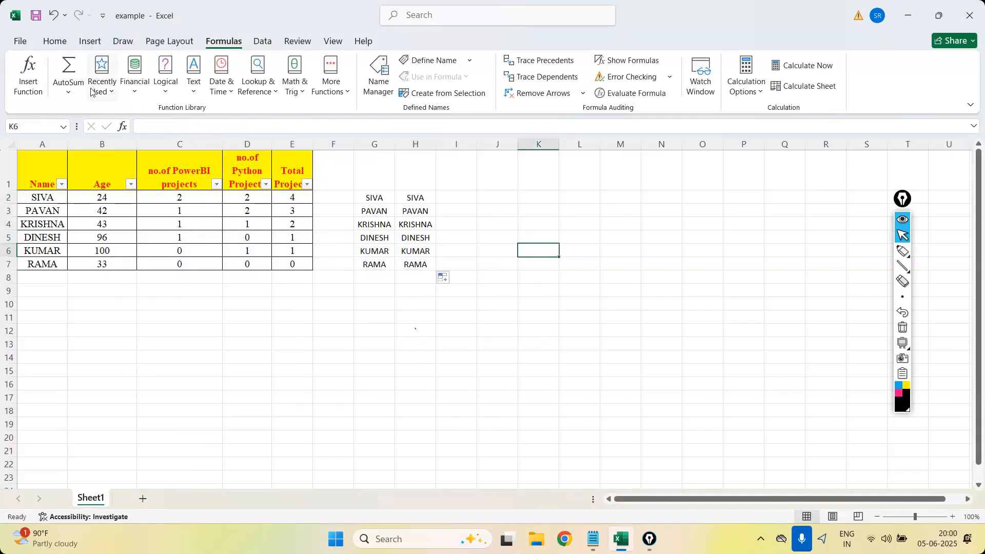
{"action": "left_click", "coordinate": [193, 99]}
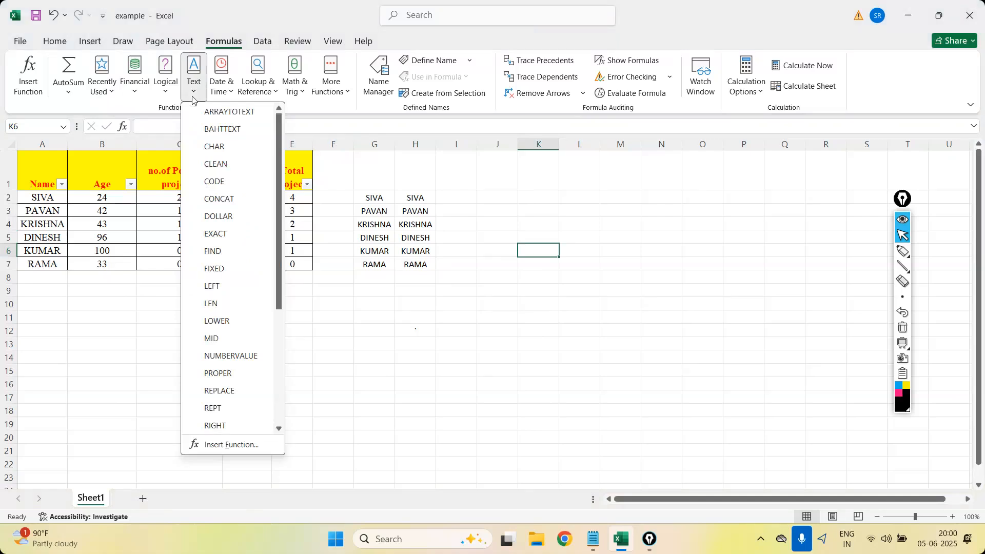
{"action": "left_click_drag", "start_coordinate": [279, 282], "coordinate": [293, 396]}
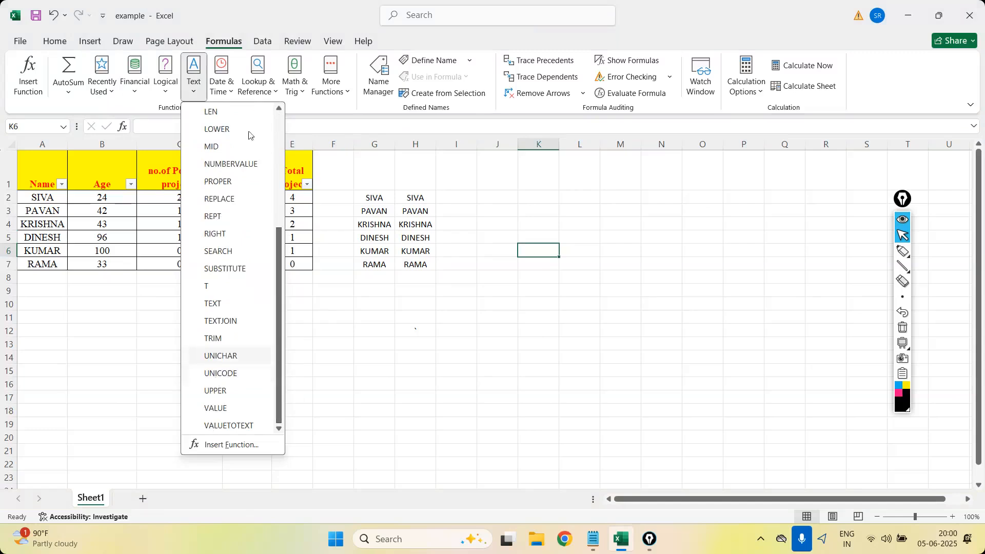
{"action": "left_click_drag", "start_coordinate": [281, 375], "coordinate": [507, 218]}
{"action": "left_click", "coordinate": [462, 198]}
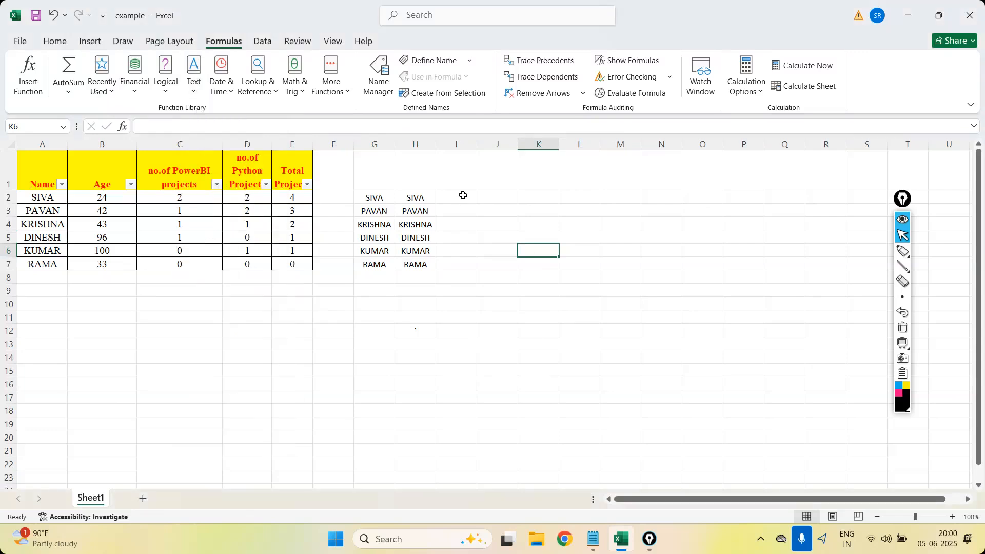
Insert the CHAR function from the Text function library in I2 with 2 as its number.
{"action": "left_click", "coordinate": [459, 198]}
{"action": "left_click", "coordinate": [194, 82]}
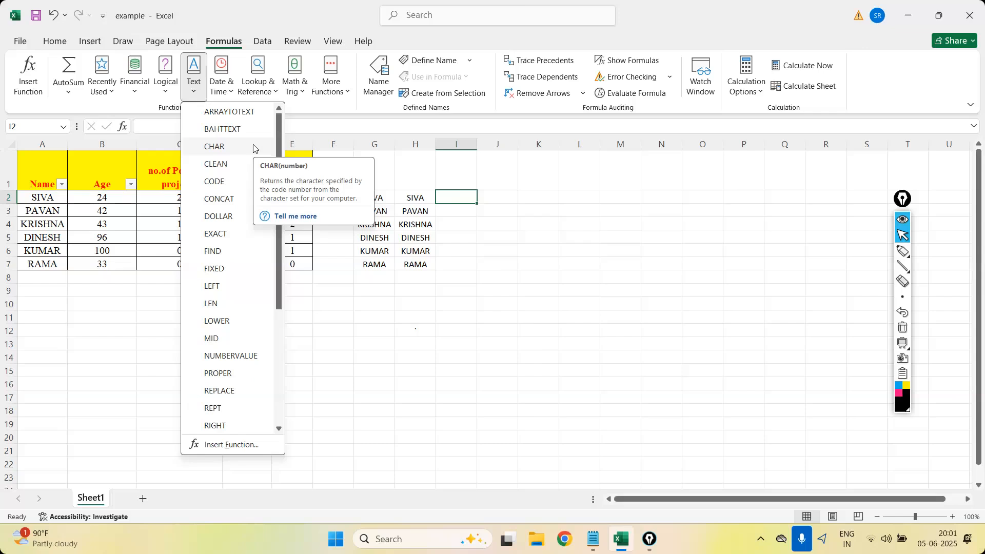
{"action": "left_click", "coordinate": [253, 148]}
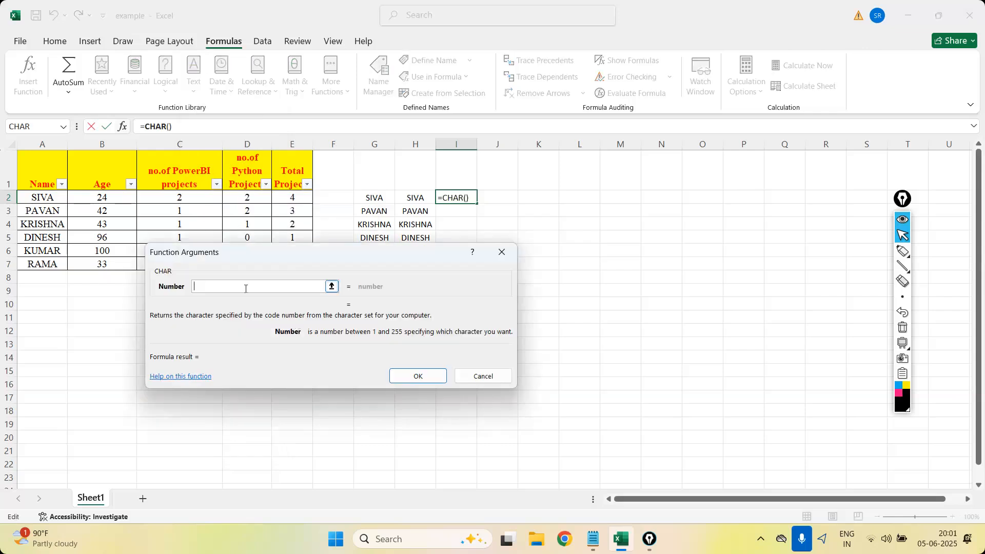
{"action": "type", "text": "2"}
{"action": "key", "text": "Return"}
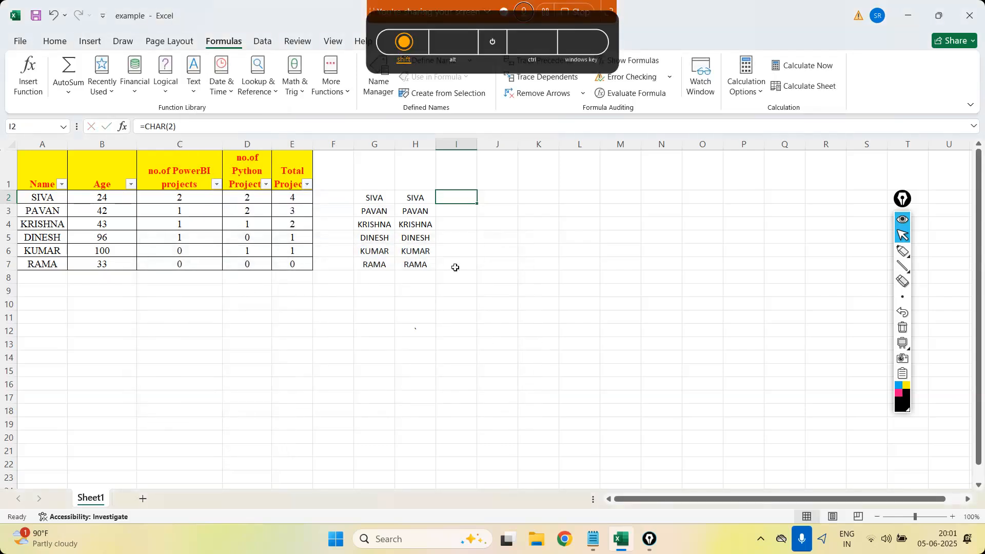
{"action": "key", "text": "Return"}
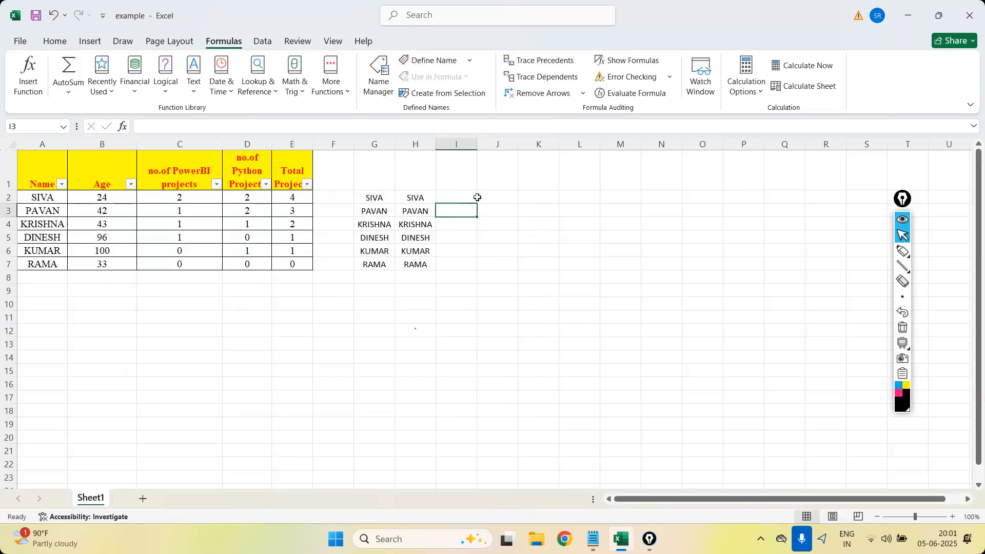
Change the formula in I2 to =CHAR(200), check the resulting character, and clear the cell.
{"action": "left_click", "coordinate": [467, 197]}
{"action": "left_click", "coordinate": [201, 124]}
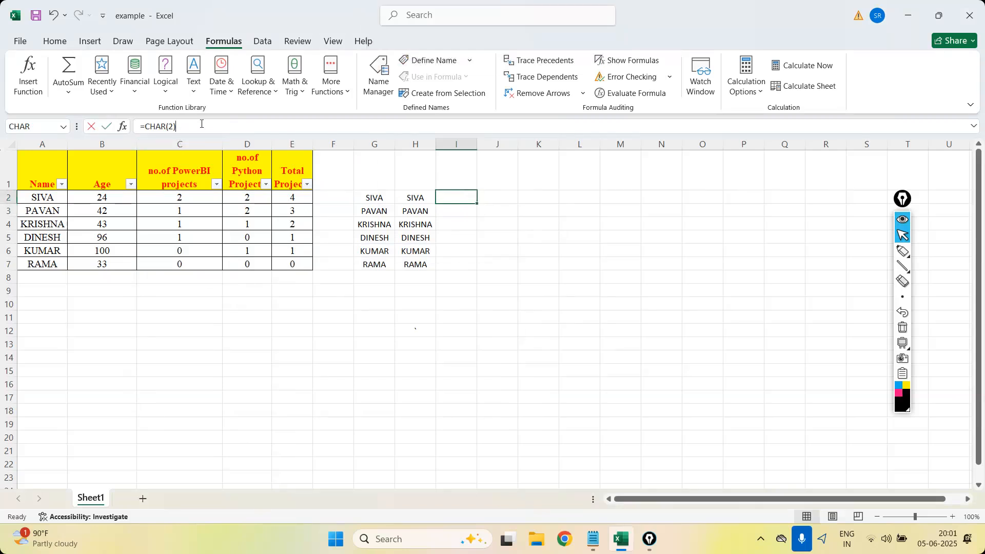
{"action": "type", "text": "00"}
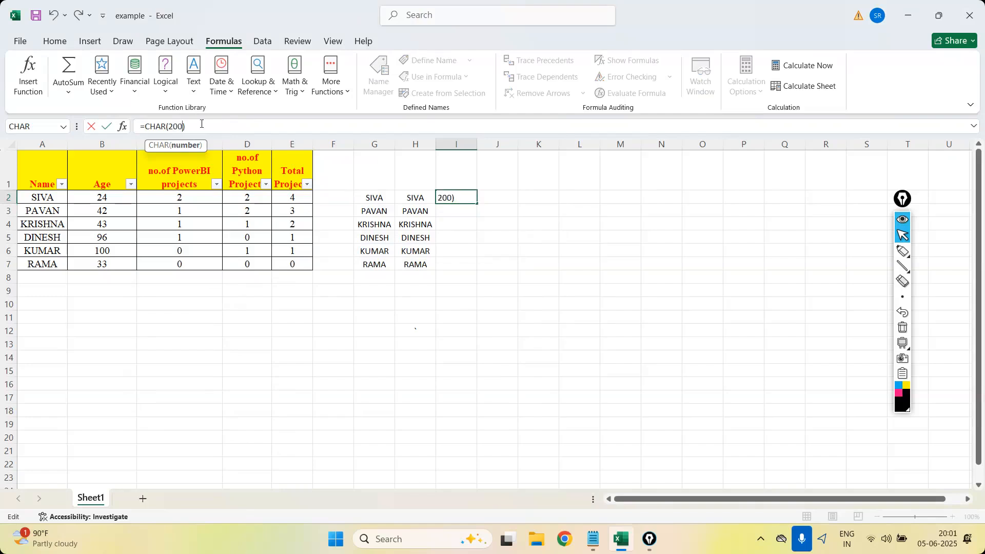
{"action": "key", "text": "Return"}
{"action": "left_click", "coordinate": [501, 240]}
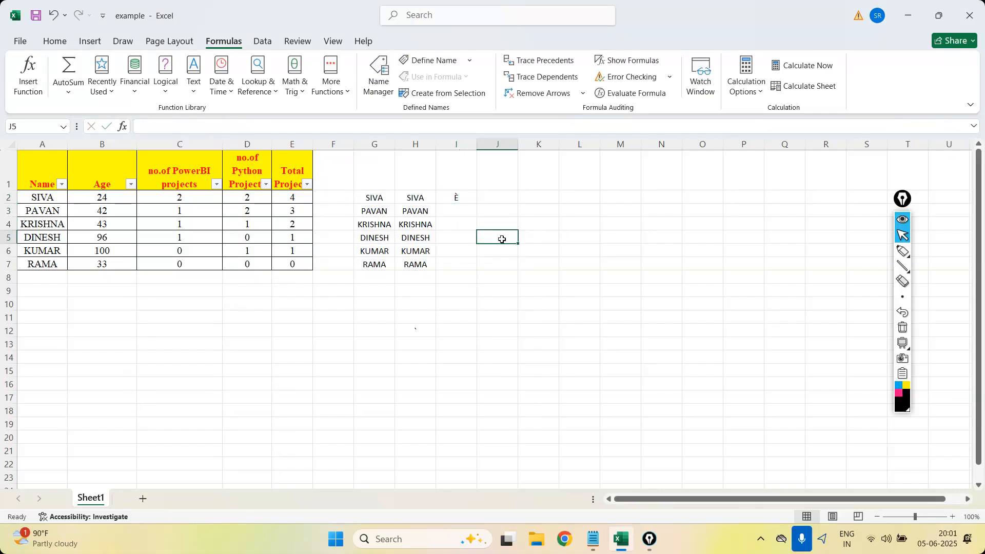
{"action": "left_click", "coordinate": [457, 202]}
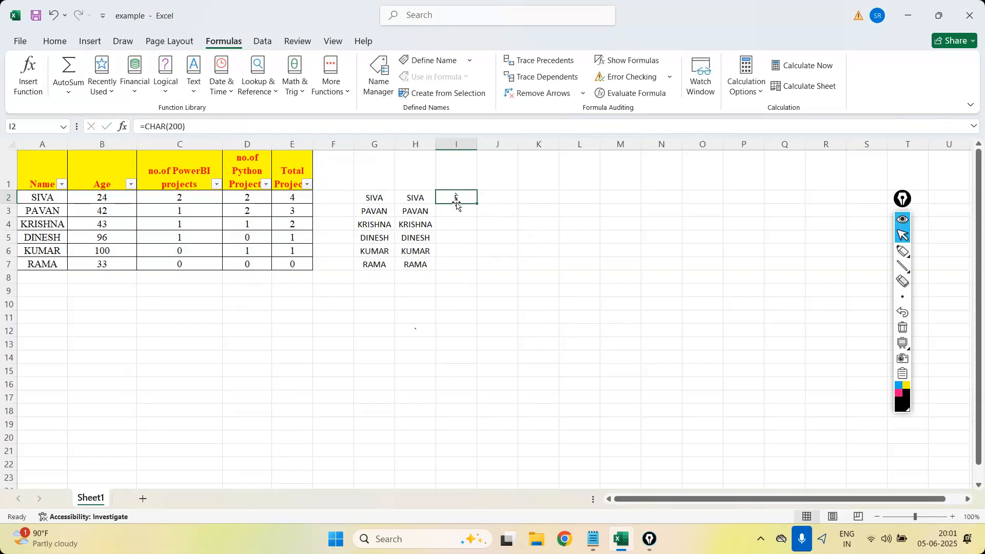
{"action": "left_click", "coordinate": [535, 211]}
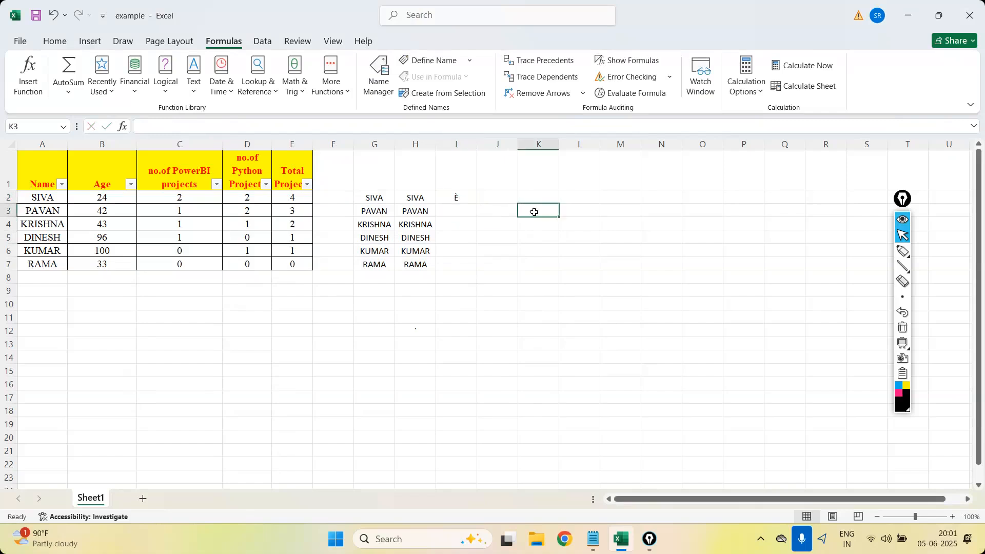
{"action": "left_click", "coordinate": [456, 189]}
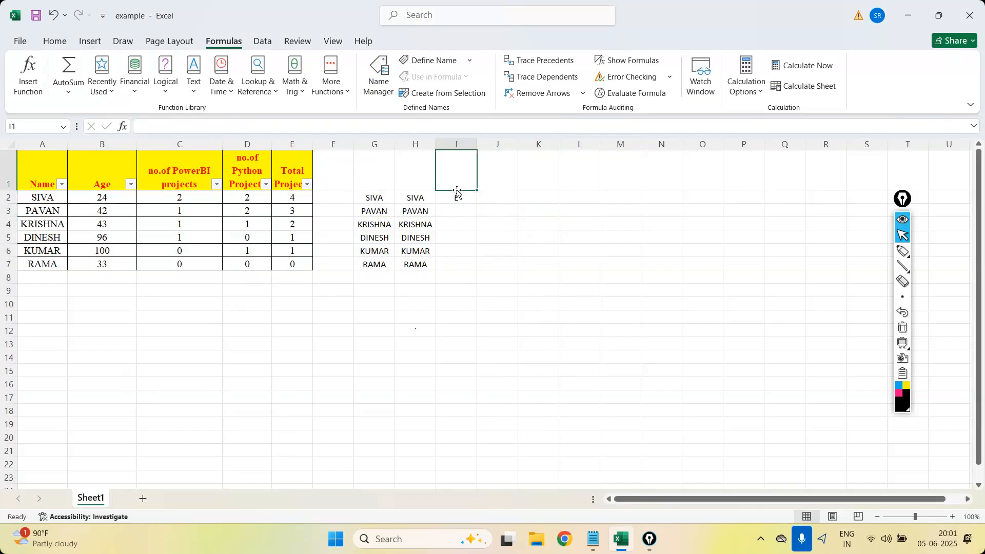
{"action": "left_click", "coordinate": [461, 202]}
{"action": "key", "text": "Delete"}
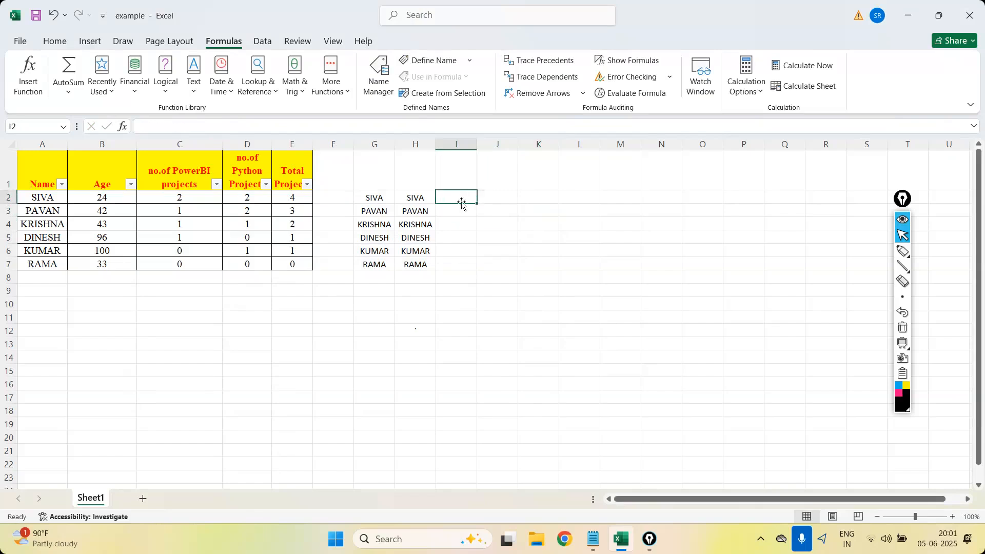
{"action": "left_click", "coordinate": [194, 87]}
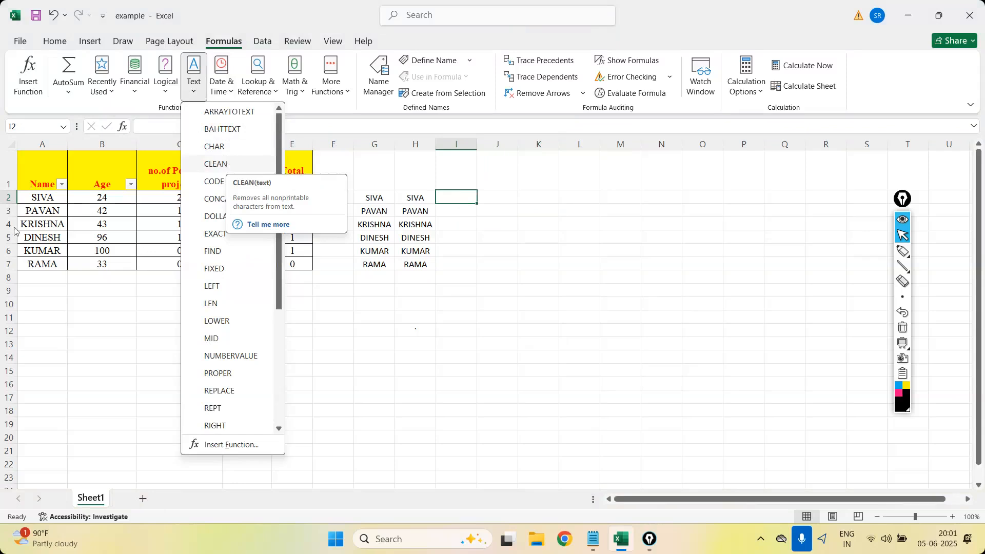
{"action": "left_click", "coordinate": [50, 200]}
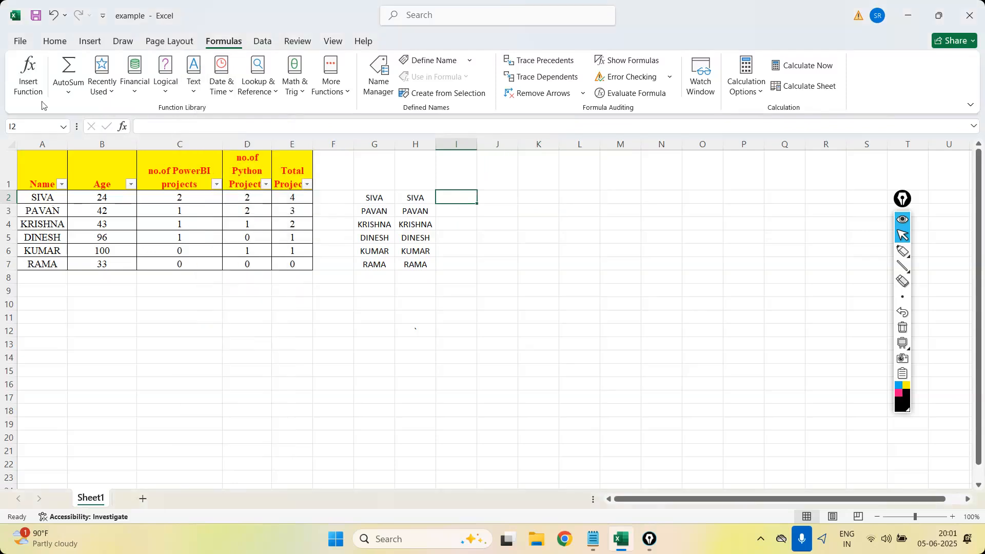
{"action": "left_click", "coordinate": [44, 196]}
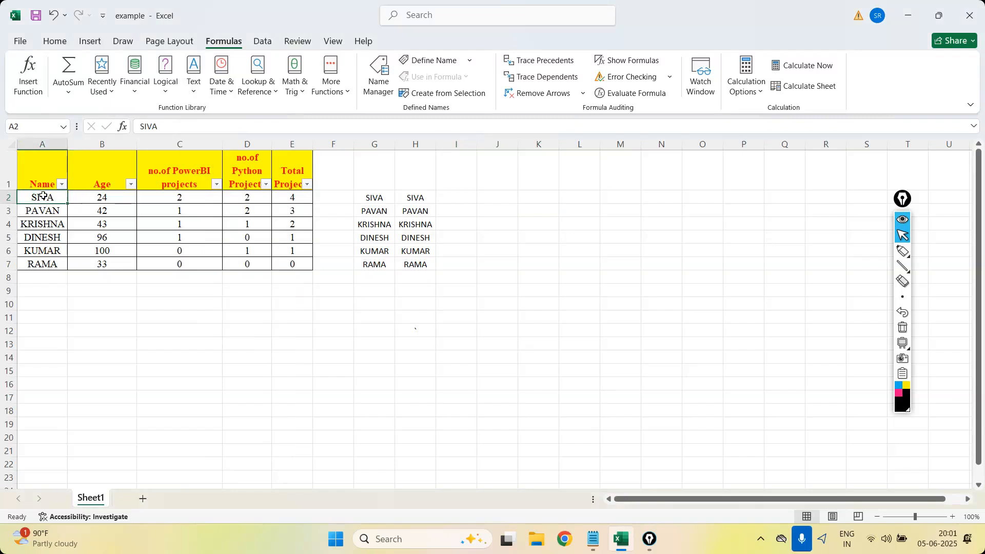
Insert the CONCAT function from the Text function library in I2, joining A2 and B2.
{"action": "left_click", "coordinate": [457, 201]}
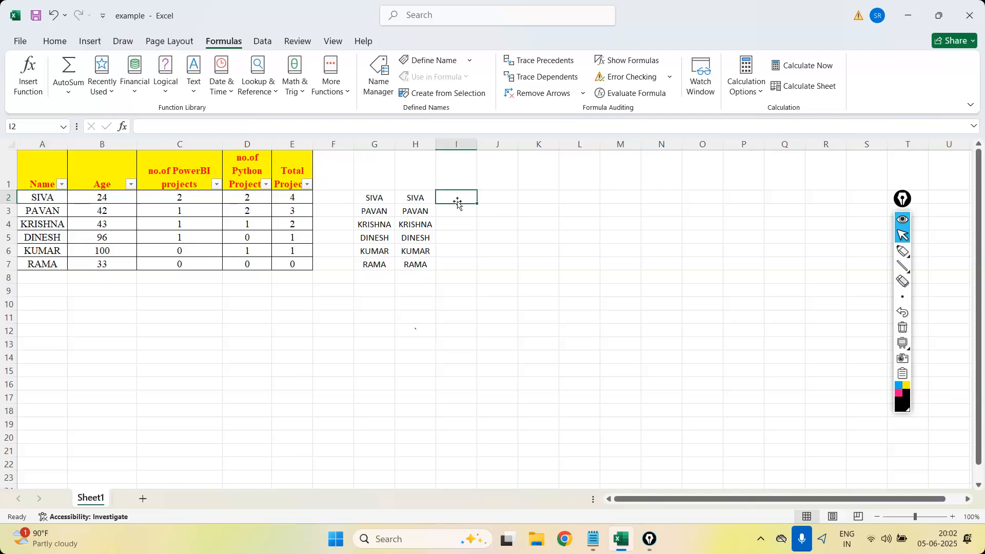
{"action": "left_click", "coordinate": [195, 91]}
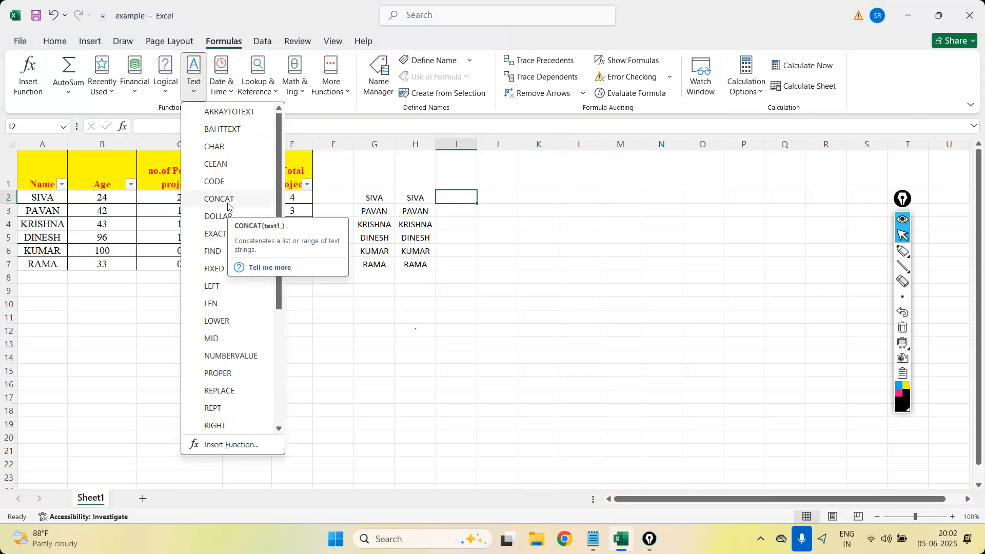
{"action": "left_click", "coordinate": [227, 205]}
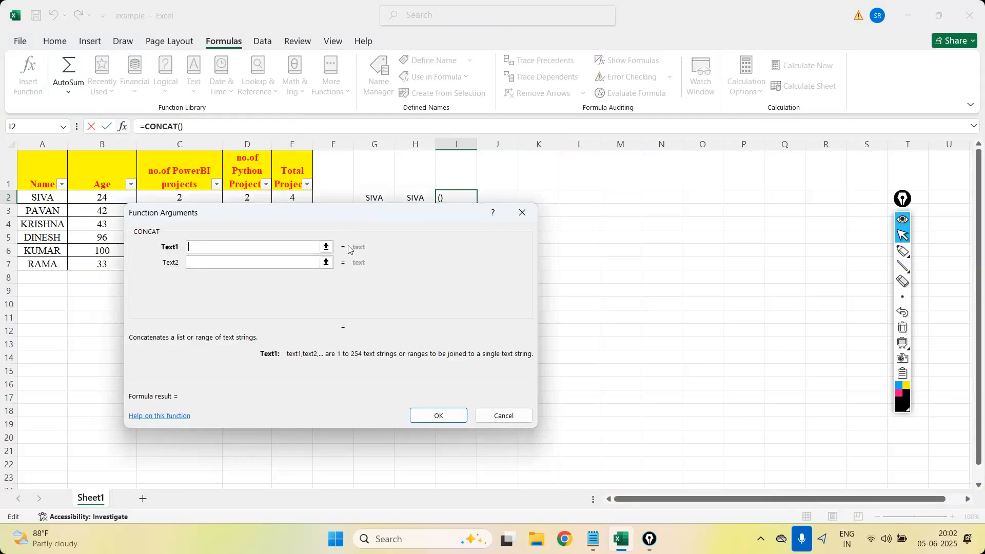
{"action": "left_click", "coordinate": [58, 197]}
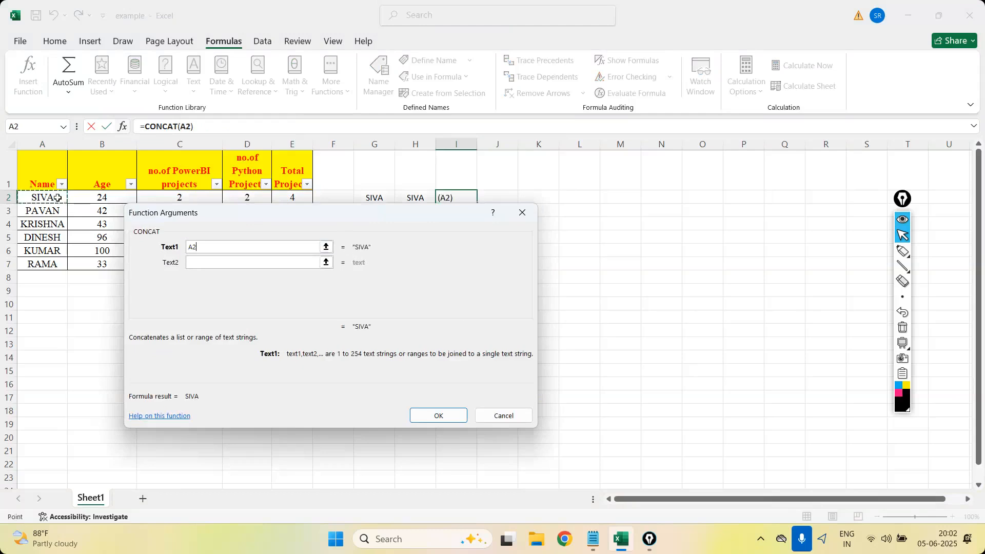
{"action": "left_click", "coordinate": [200, 263]}
{"action": "left_click", "coordinate": [99, 200]}
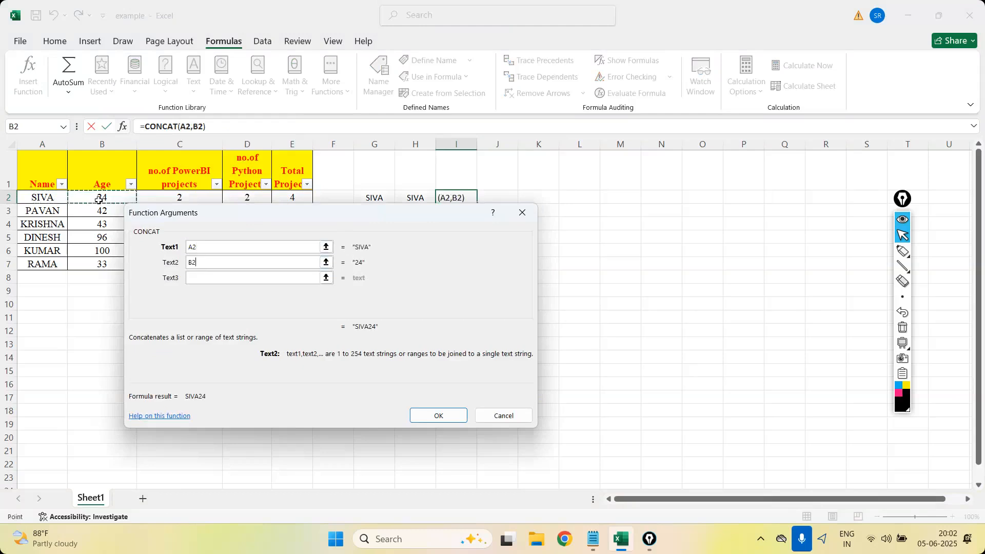
{"action": "left_click", "coordinate": [438, 416]}
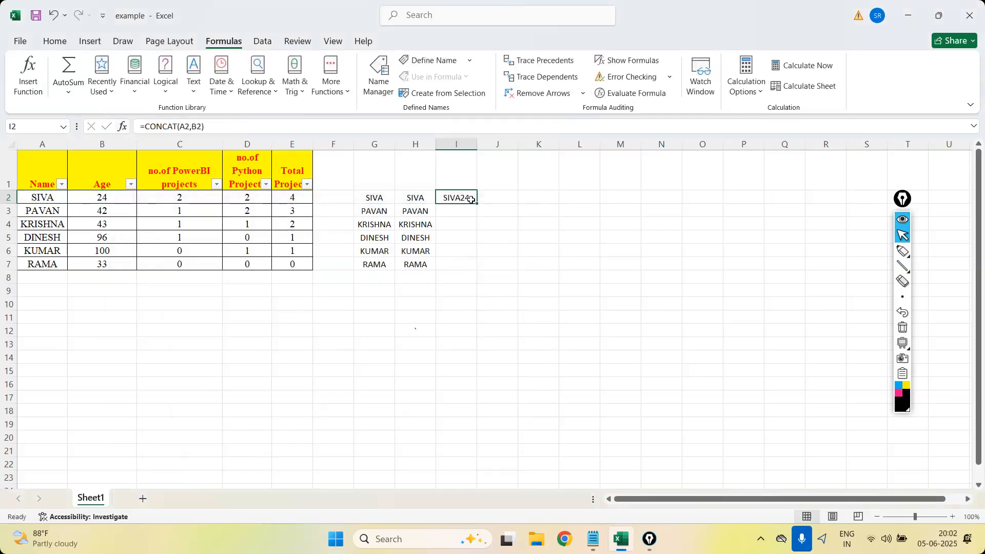
Fill the CONCAT formula down to I7 and auto-fit the width of column I.
{"action": "left_click_drag", "start_coordinate": [476, 205], "coordinate": [477, 270]}
{"action": "left_click", "coordinate": [561, 275]}
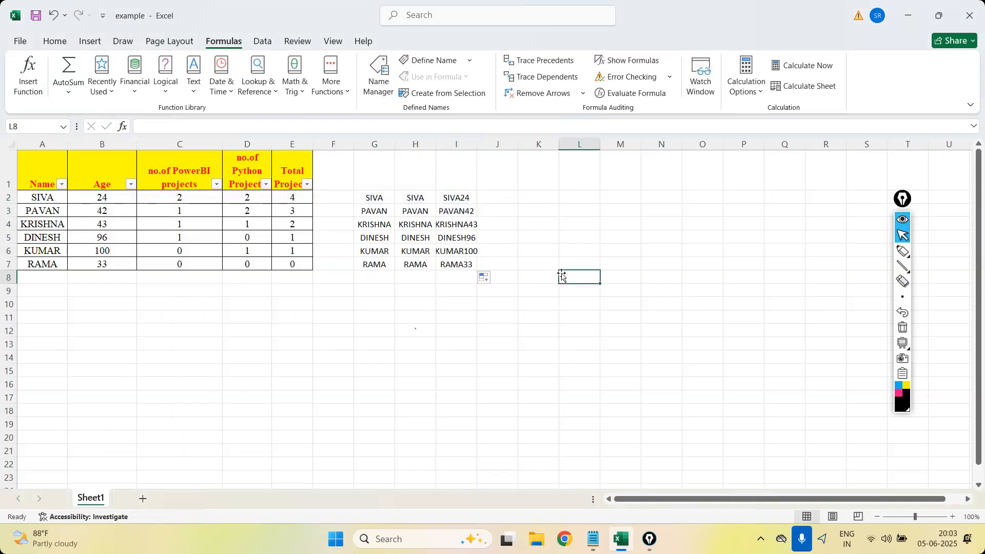
{"action": "double_click", "coordinate": [477, 144]}
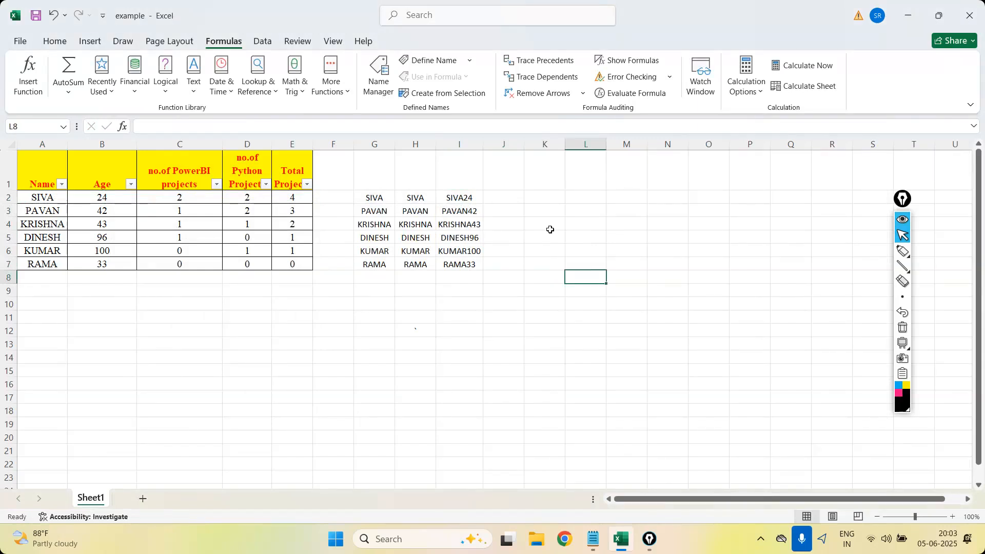
{"action": "left_click", "coordinate": [459, 144]}
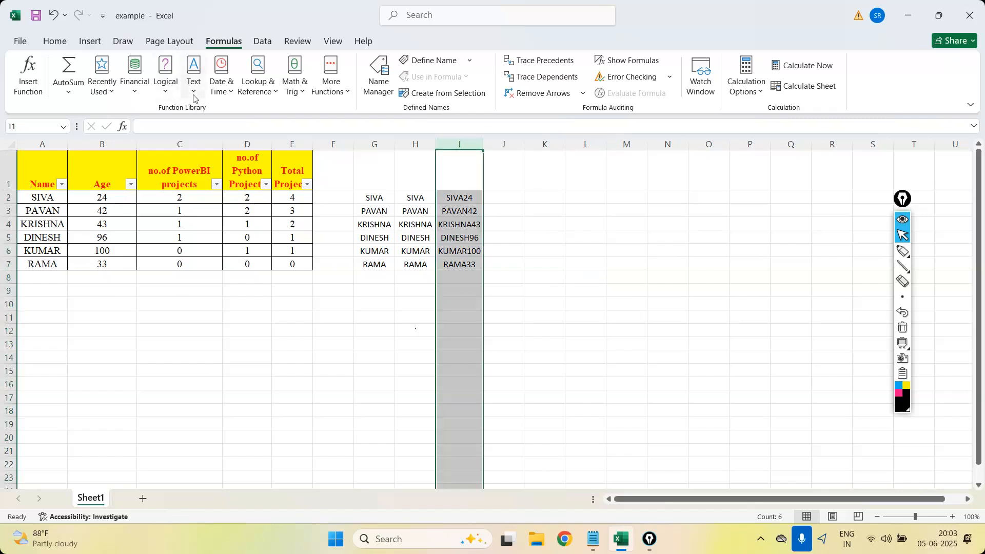
Look up EXACT in the Text function library and enter =EXACT(G2,H2) in J2.
{"action": "left_click", "coordinate": [193, 97]}
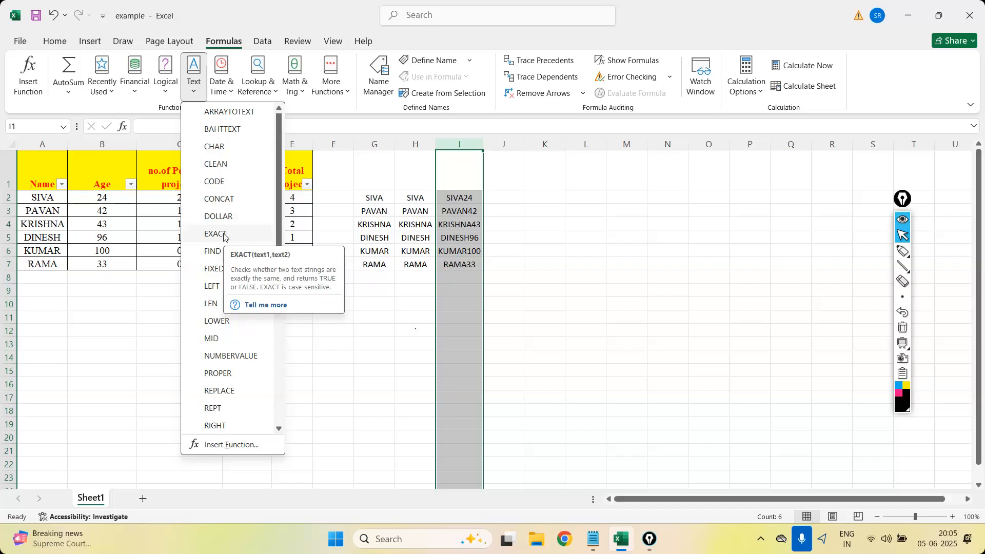
{"action": "left_click", "coordinate": [530, 220]}
{"action": "left_click", "coordinate": [501, 199]}
{"action": "type", "text": "="}
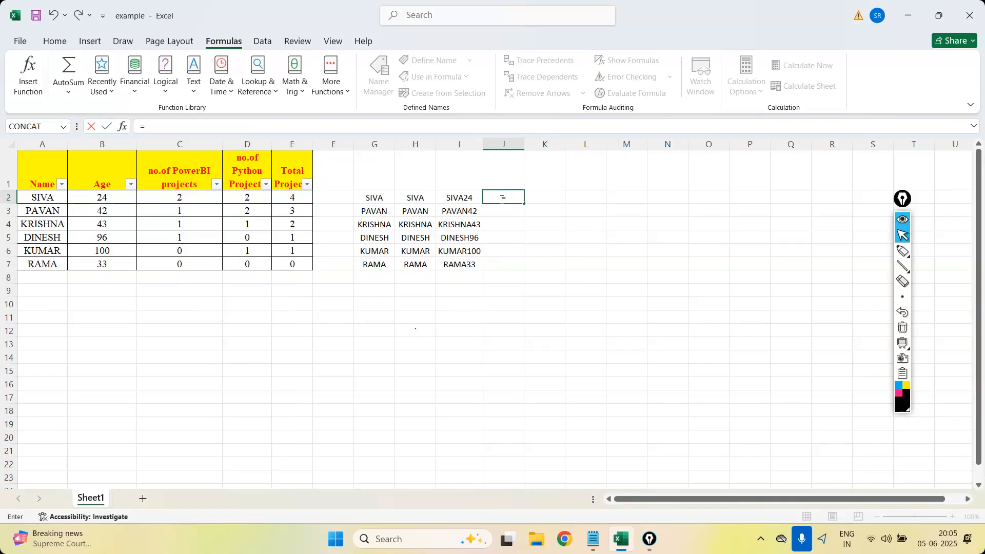
{"action": "type", "text": "extr"}
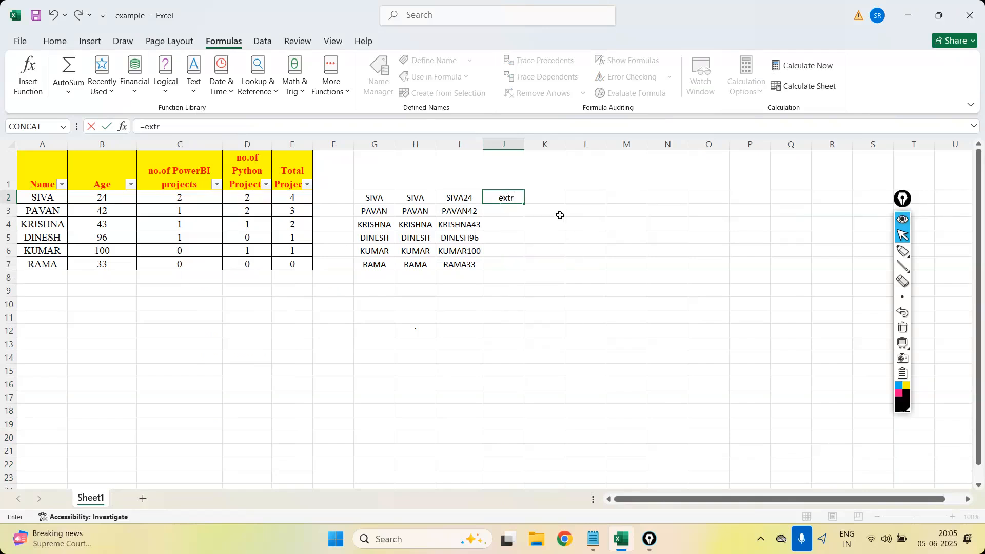
{"action": "type", "text": "ac"}
{"action": "key", "text": "BackSpace"}
{"action": "key", "text": "BackSpace"}
{"action": "key", "text": "BackSpace"}
{"action": "key", "text": "BackSpace"}
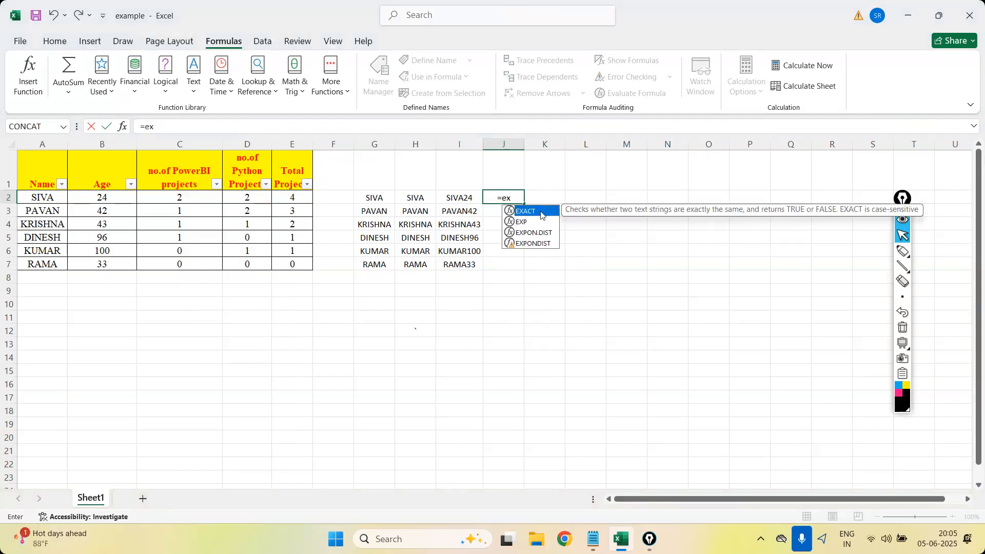
{"action": "double_click", "coordinate": [542, 215]}
{"action": "left_click", "coordinate": [370, 198]}
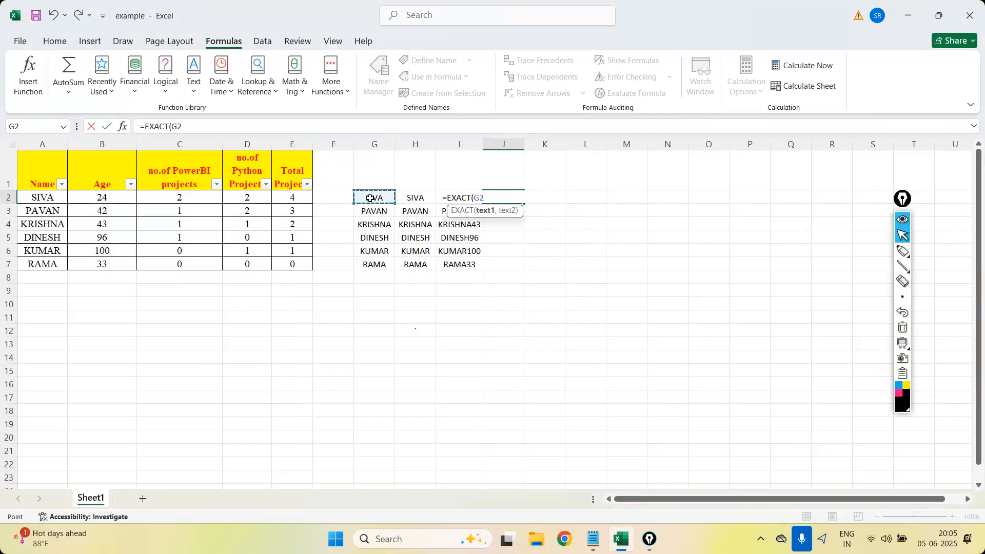
{"action": "type", "text": ","}
{"action": "left_click", "coordinate": [415, 198]}
{"action": "type", "text": ")"}
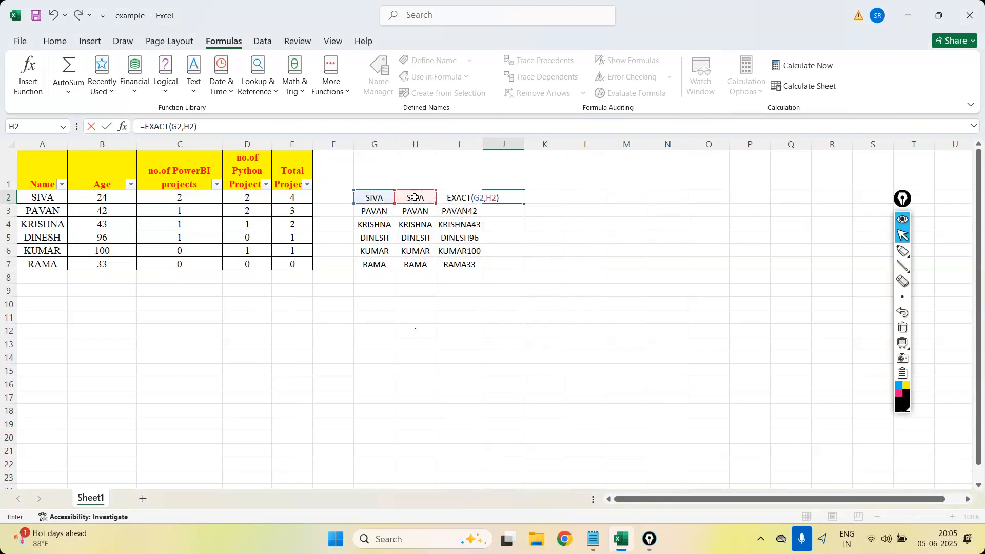
{"action": "key", "text": "Return"}
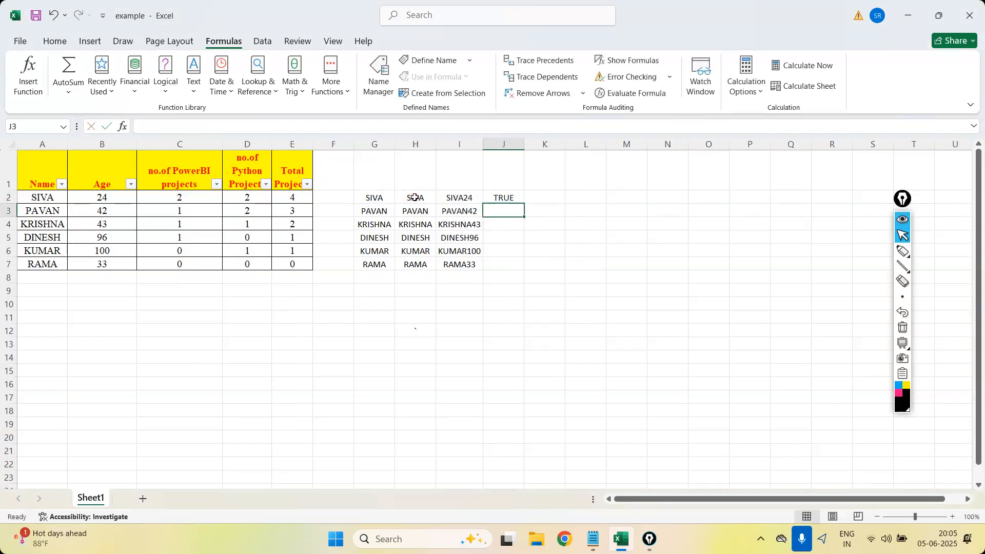
Fill the EXACT formula down to J7 and highlight columns G and H to show what is compared.
{"action": "left_click", "coordinate": [513, 198]}
{"action": "left_click_drag", "start_coordinate": [519, 203], "coordinate": [526, 269]}
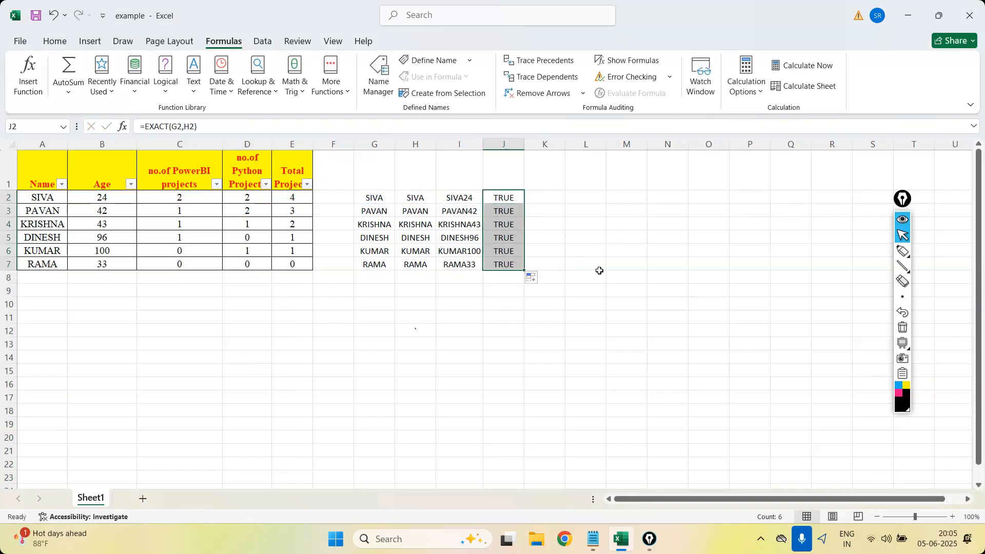
{"action": "left_click", "coordinate": [374, 144]}
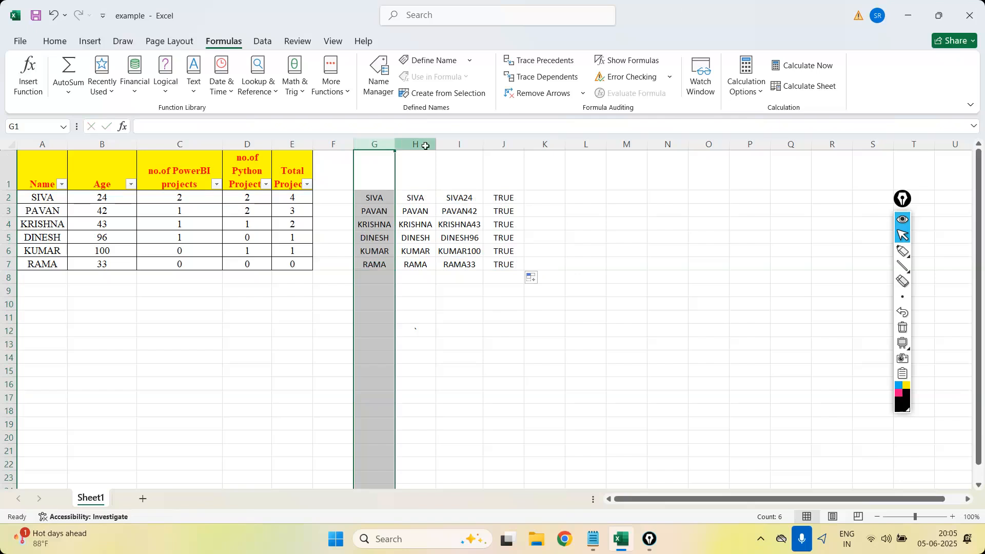
{"action": "left_click", "coordinate": [425, 146], "text": "ctrl"}
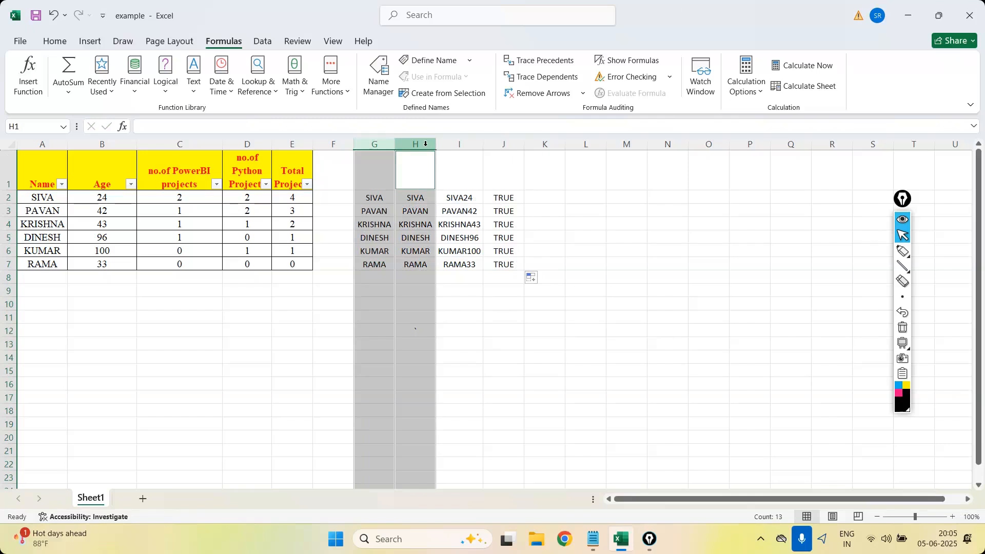
{"action": "left_click", "coordinate": [544, 187]}
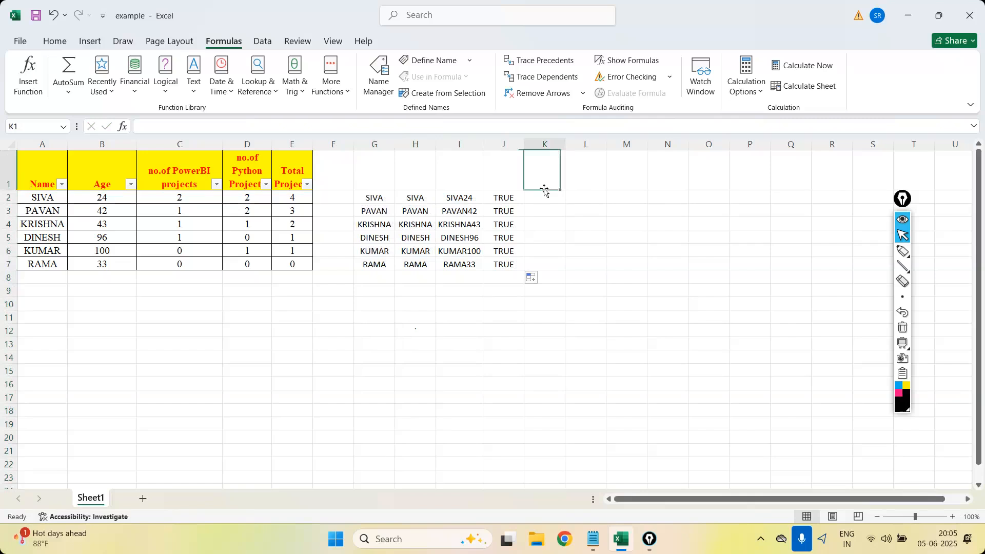
Enter =EXACT(H2,I2) in K2 to compare the uppercase name with the concatenated text.
{"action": "left_click", "coordinate": [545, 194]}
{"action": "type", "text": "=e"}
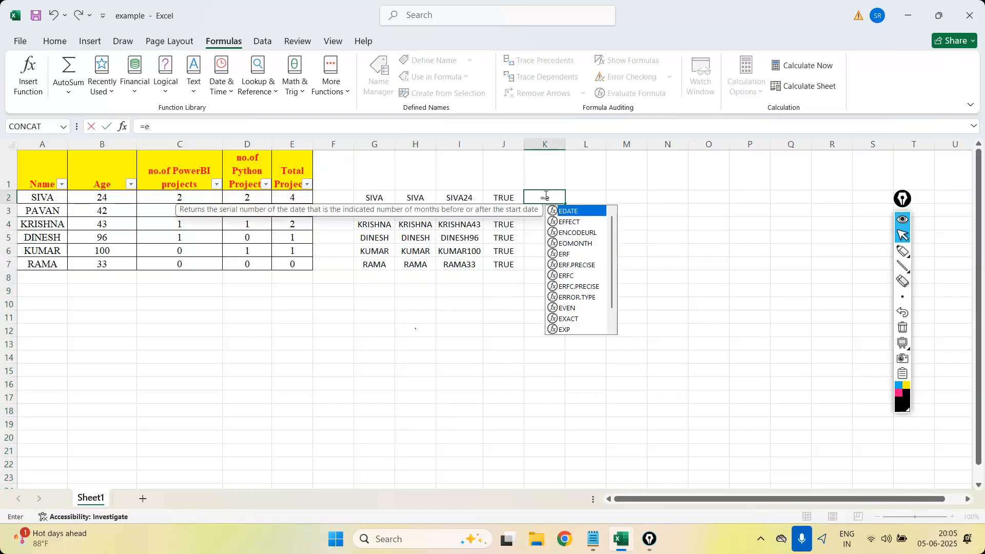
{"action": "type", "text": "xact"}
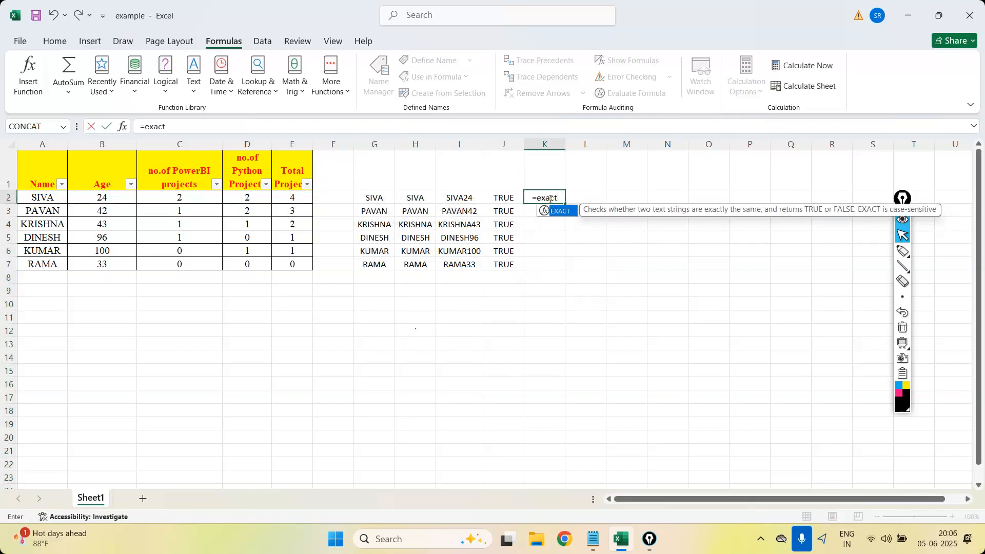
{"action": "double_click", "coordinate": [560, 212]}
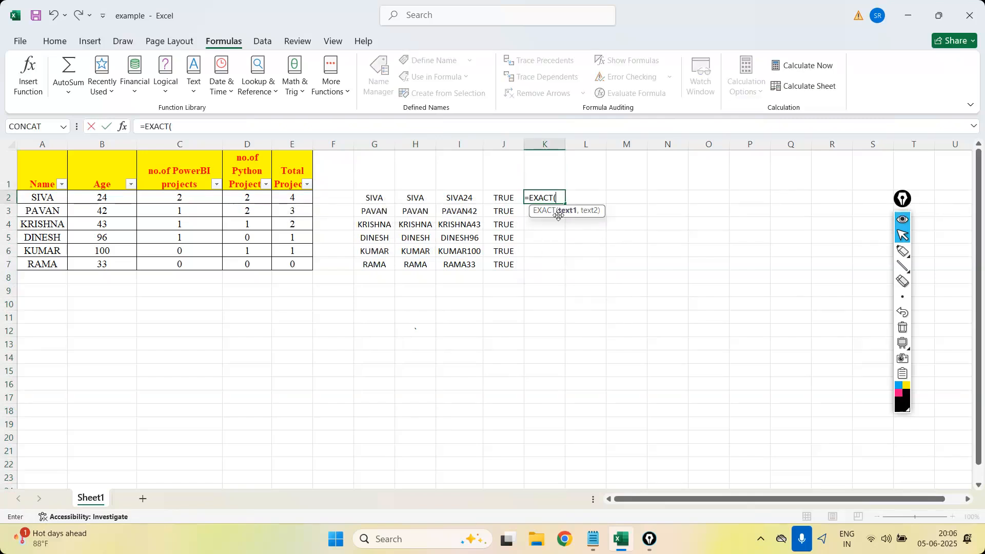
{"action": "left_click", "coordinate": [420, 199]}
{"action": "type", "text": "<"}
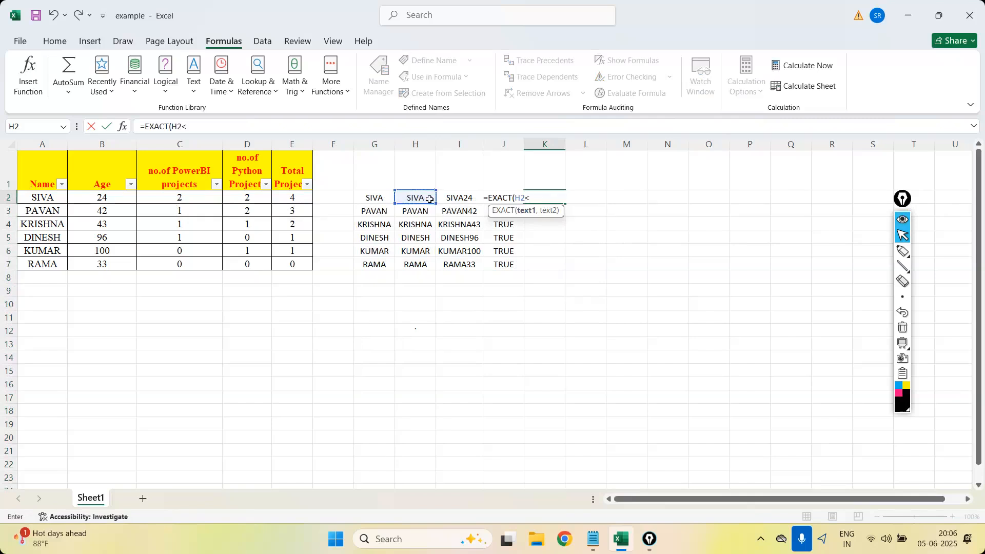
{"action": "left_click", "coordinate": [457, 197]}
{"action": "key", "text": "BackSpace"}
{"action": "key", "text": "BackSpace"}
{"action": "key", "text": "BackSpace"}
{"action": "type", "text": ","}
{"action": "left_click", "coordinate": [465, 197]}
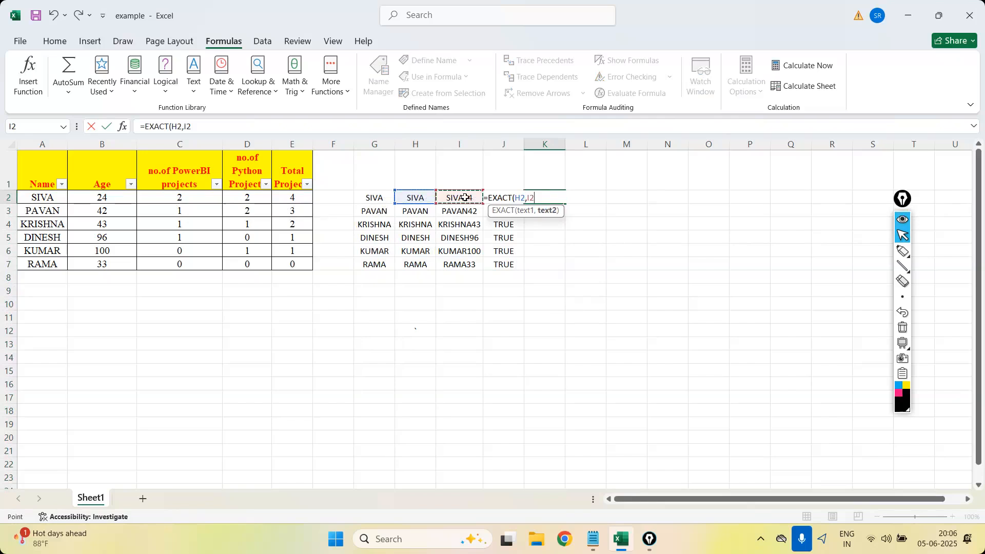
{"action": "type", "text": ")"}
{"action": "key", "text": "Return"}
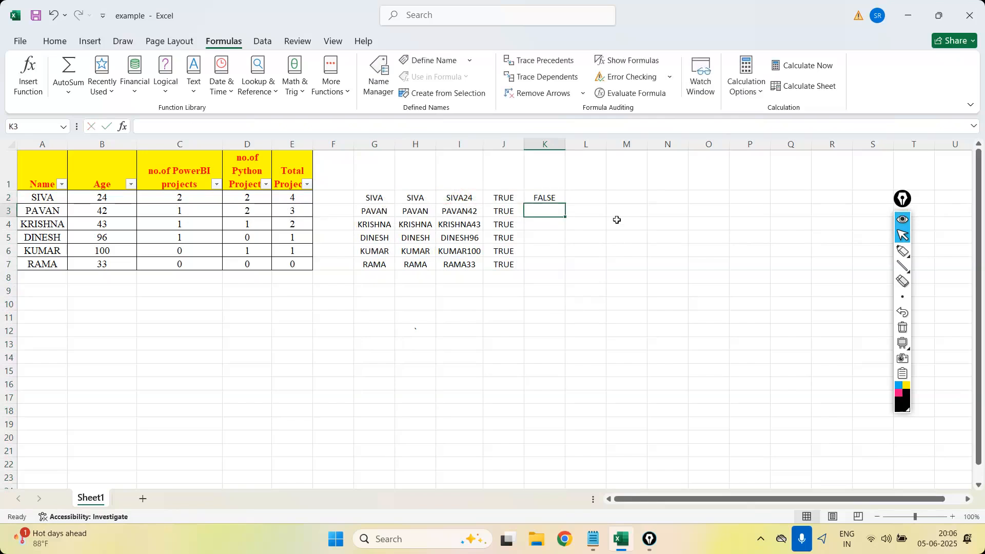
Fill the EXACT formula down to K7 and highlight columns H and I to show what is compared.
{"action": "left_click", "coordinate": [553, 200]}
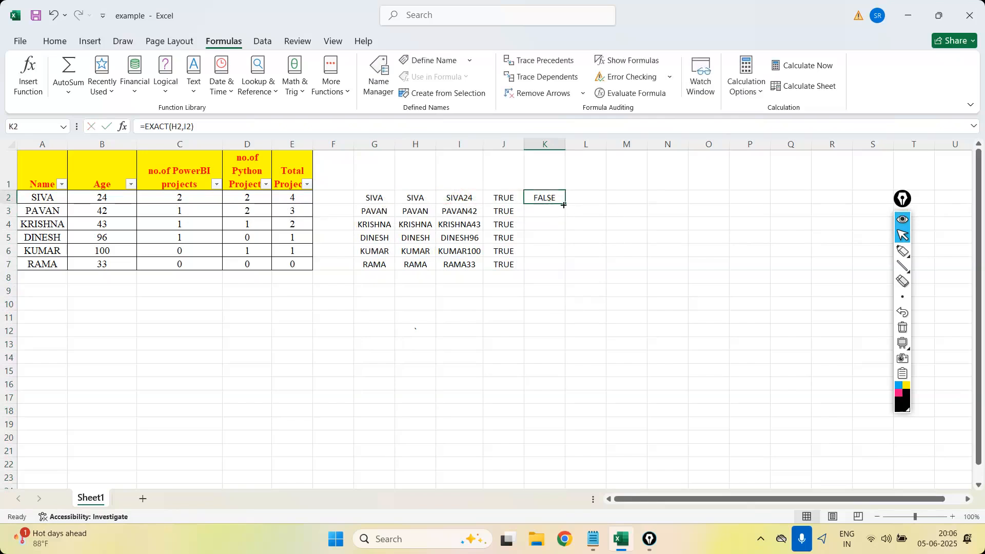
{"action": "left_click_drag", "start_coordinate": [564, 210], "coordinate": [565, 273]}
{"action": "left_click", "coordinate": [675, 260]}
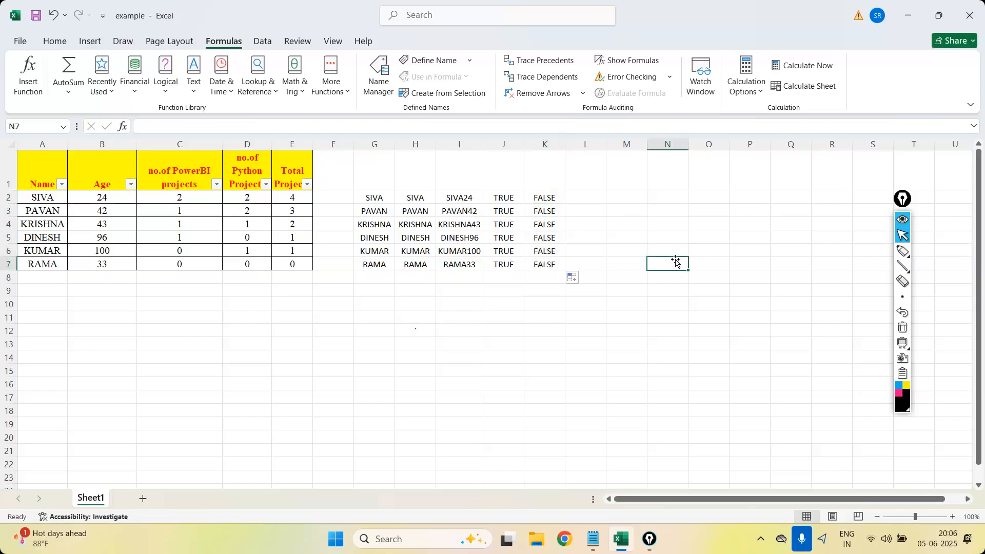
{"action": "left_click", "coordinate": [414, 143]}
{"action": "left_click", "coordinate": [459, 144], "text": "ctrl"}
{"action": "left_click_drag", "start_coordinate": [352, 146], "coordinate": [351, 147]}
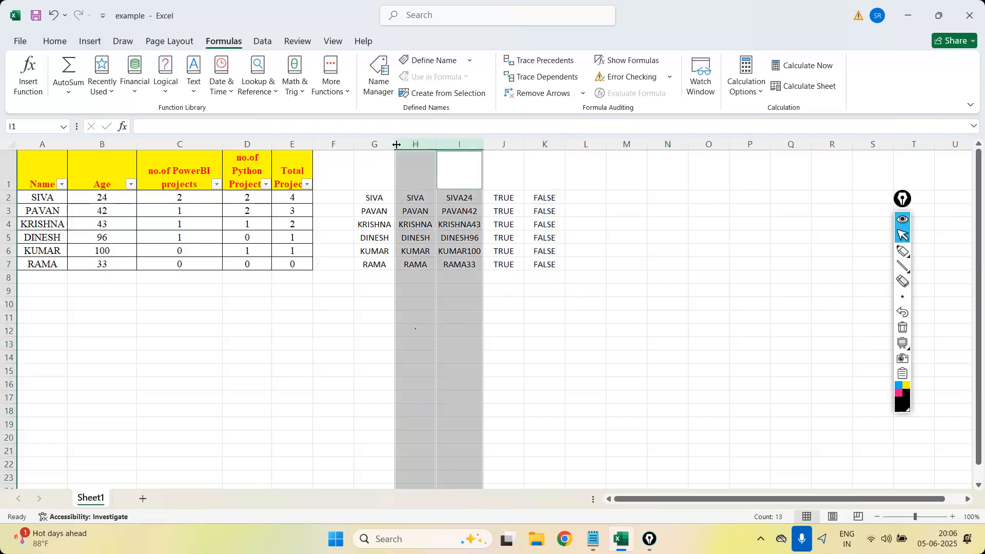
{"action": "left_click", "coordinate": [668, 287]}
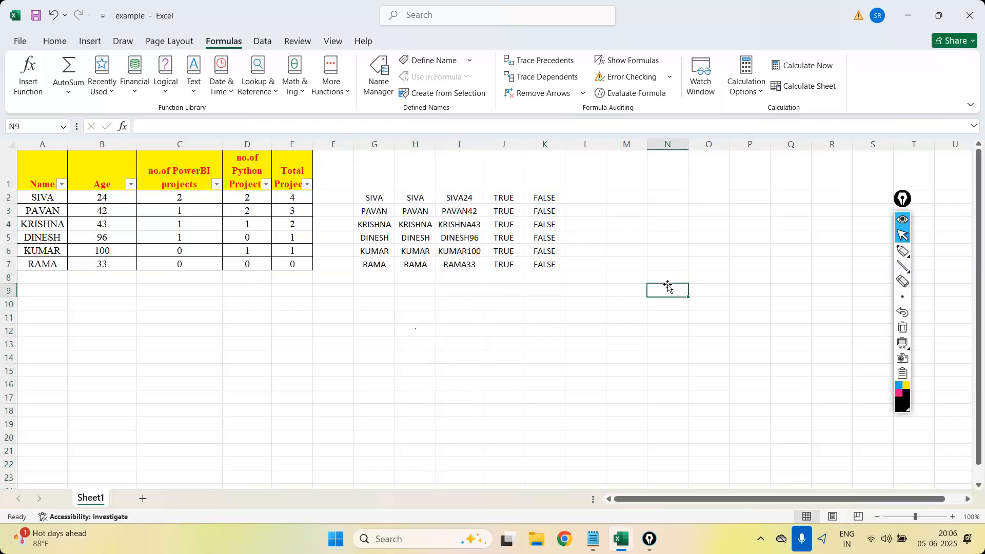
Browse the Text function library for the FIND function.
{"action": "left_click", "coordinate": [192, 92]}
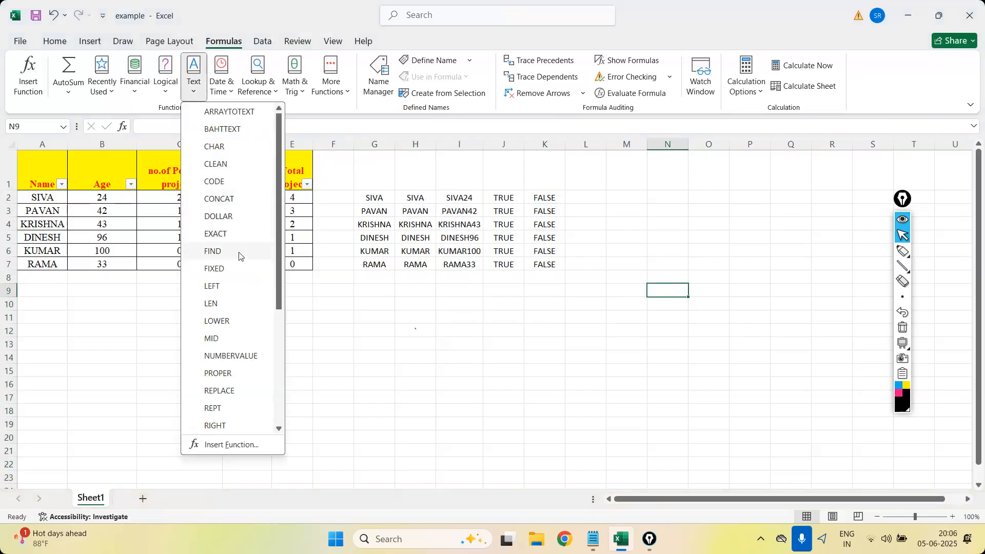
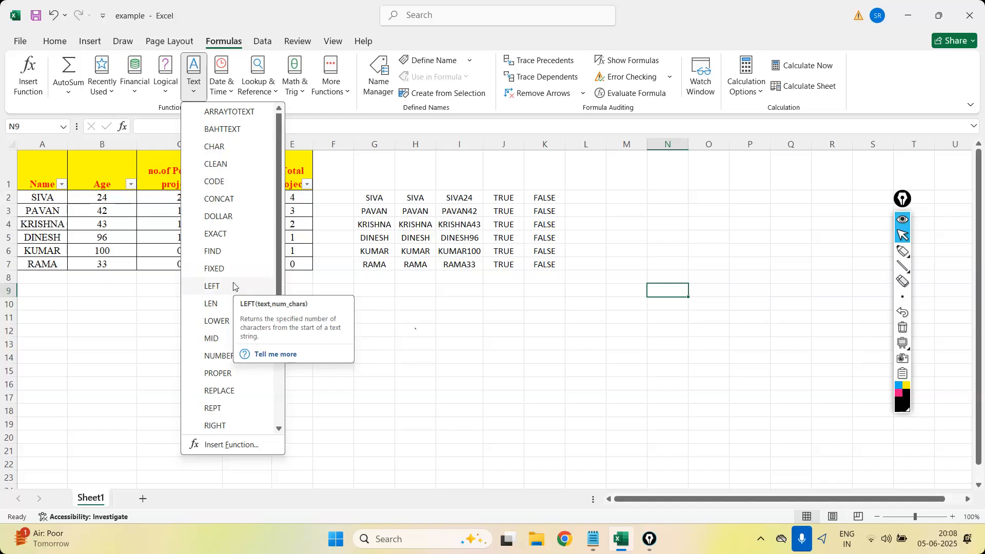
Enter the formula -LEFT(A2,2) in L2 to extract the first two characters of the name.
{"action": "left_click", "coordinate": [233, 286]}
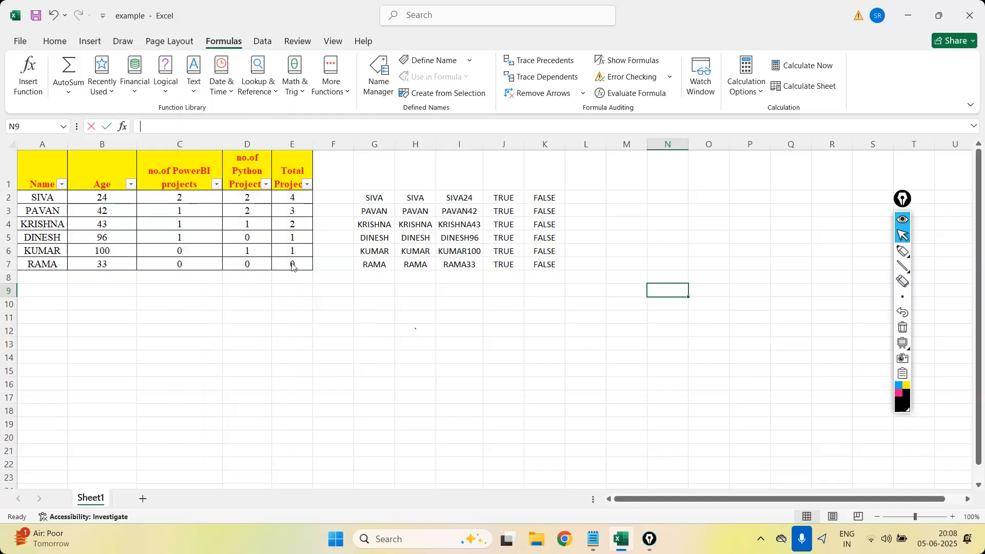
{"action": "key", "text": "Escape"}
{"action": "left_click", "coordinate": [582, 196]}
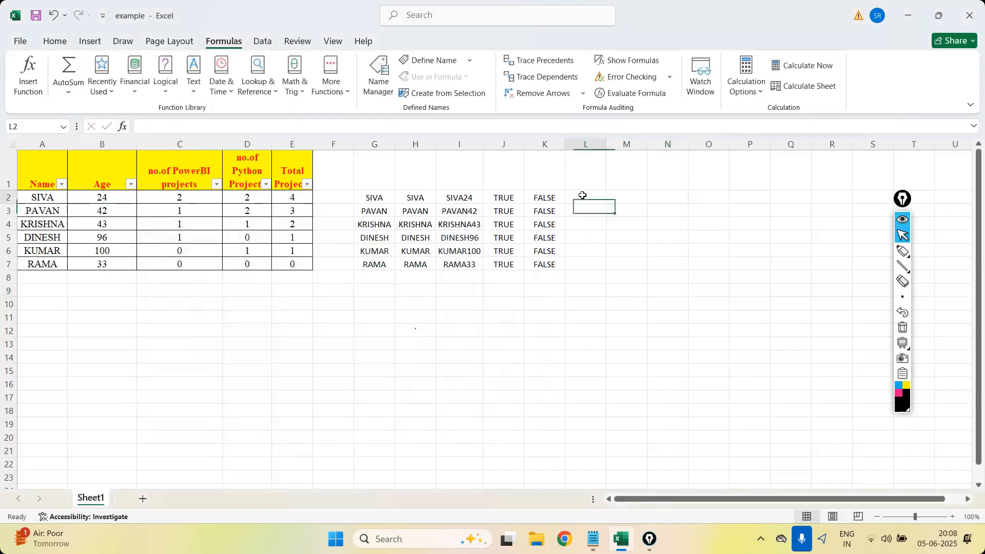
{"action": "type", "text": "="}
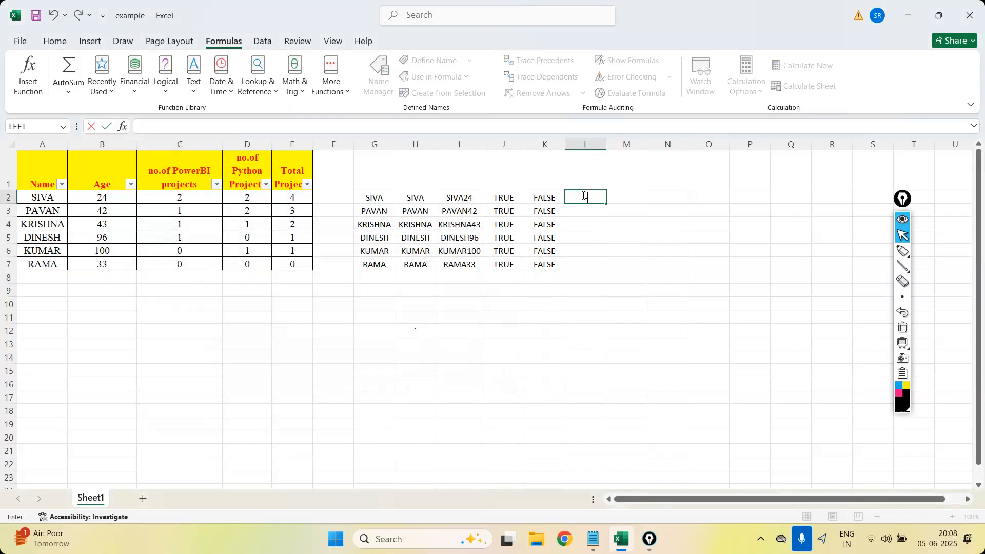
{"action": "type", "text": "left"}
{"action": "double_click", "coordinate": [604, 210]}
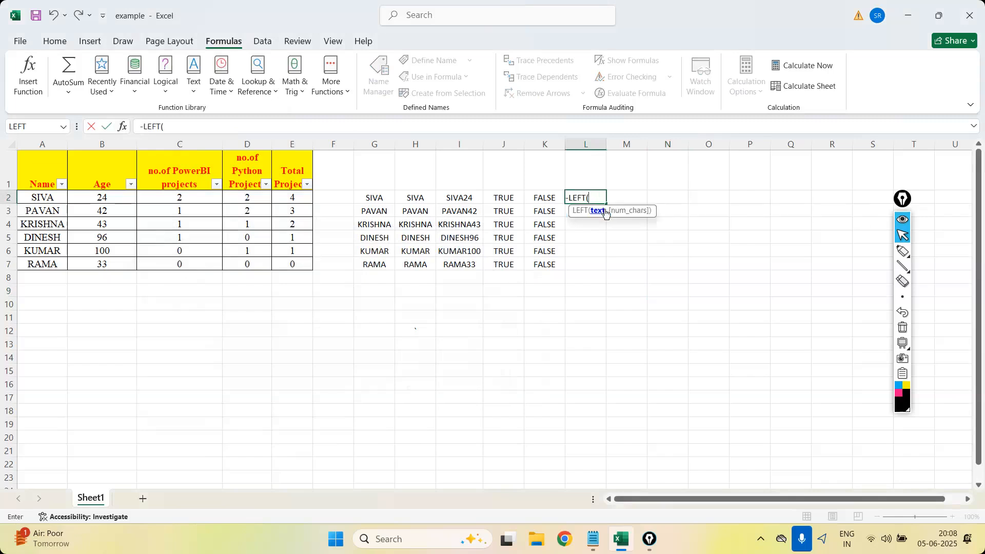
{"action": "left_click", "coordinate": [42, 198]}
{"action": "type", "text": ","}
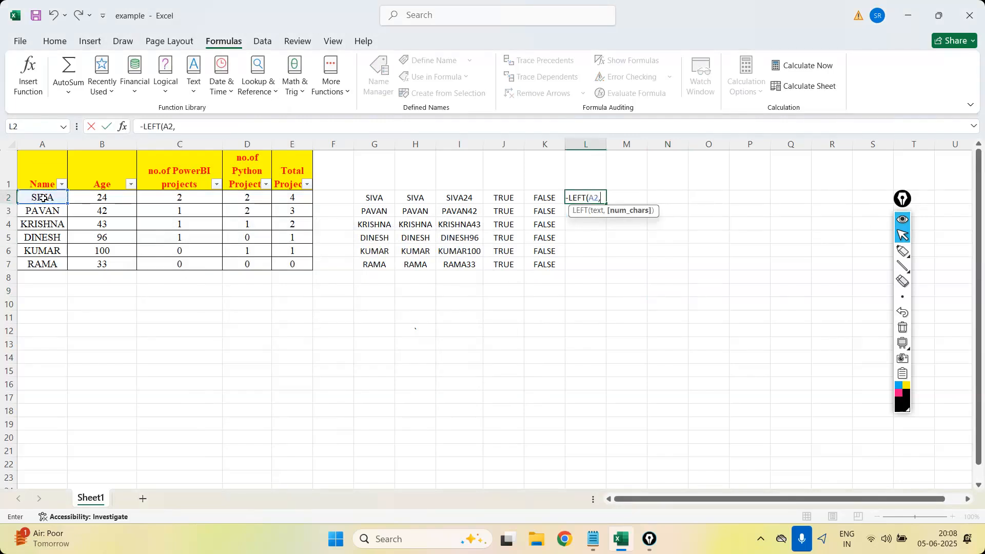
{"action": "type", "text": "2)"}
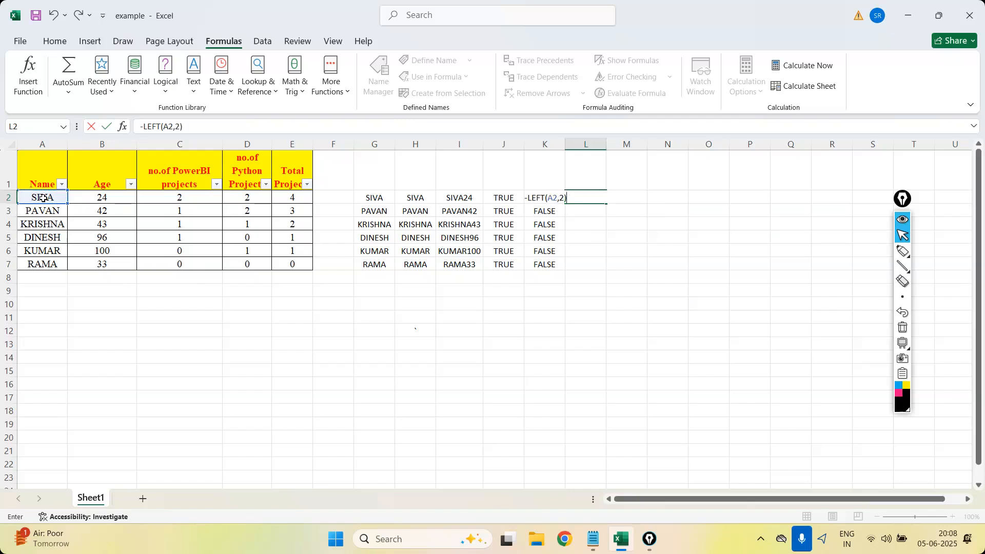
{"action": "key", "text": "Return"}
Widen column L to more than twice its fitted width.
{"action": "left_click", "coordinate": [582, 196]}
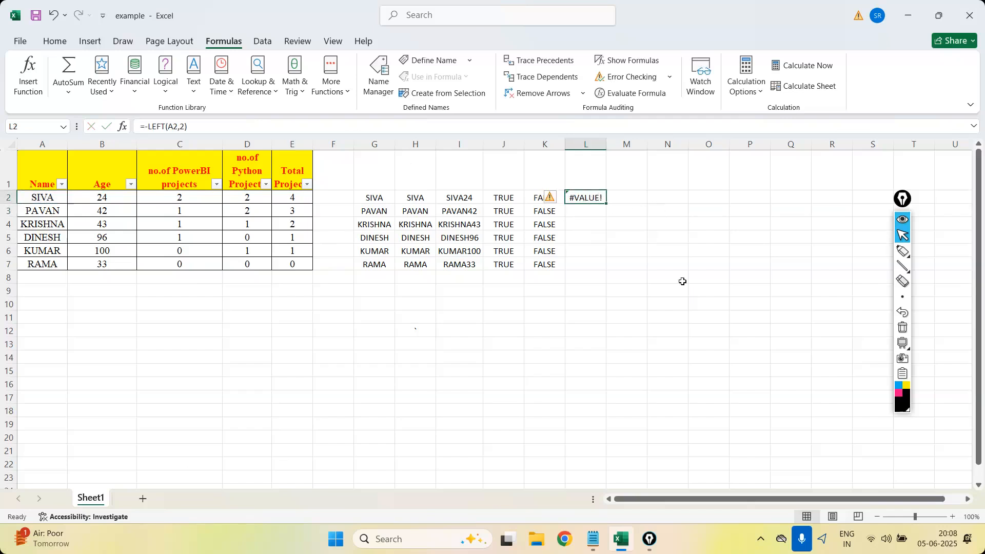
{"action": "double_click", "coordinate": [604, 148]}
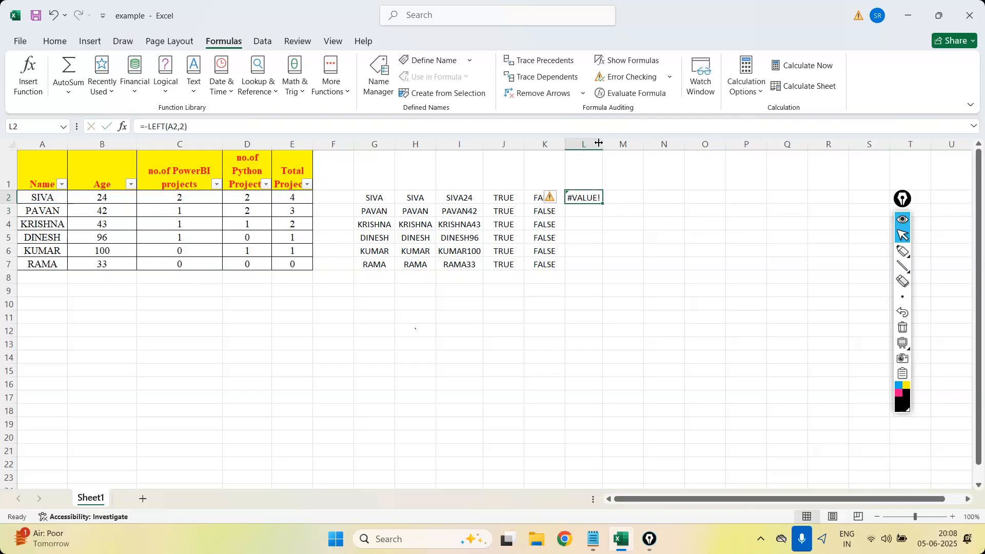
{"action": "left_click_drag", "start_coordinate": [599, 143], "coordinate": [657, 144]}
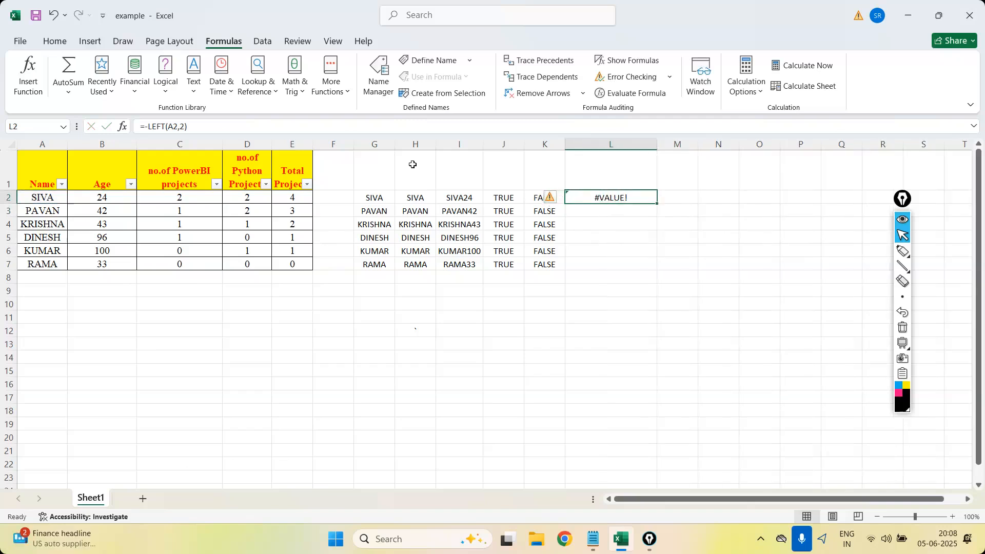
Try to change the L2 formula's character-count argument to [2,5], giving =-LEFT(A2,[2,5]).
{"action": "left_click", "coordinate": [212, 127]}
{"action": "key", "text": "BackSpace"}
{"action": "key", "text": "BackSpace"}
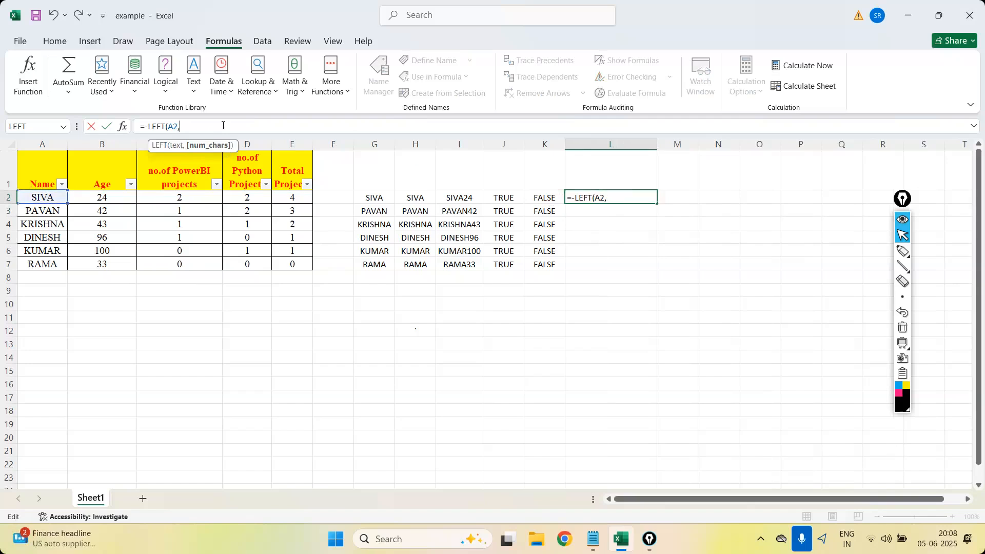
{"action": "type", "text": "[2"}
{"action": "type", "text": "5"}
{"action": "key", "text": "BackSpace"}
{"action": "type", "text": ",5])"}
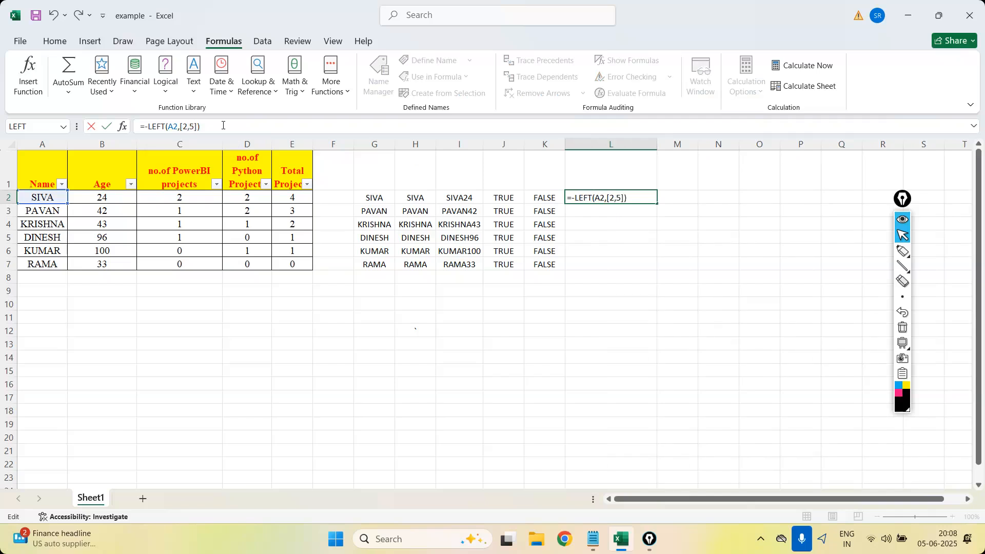
{"action": "key", "text": "Return"}
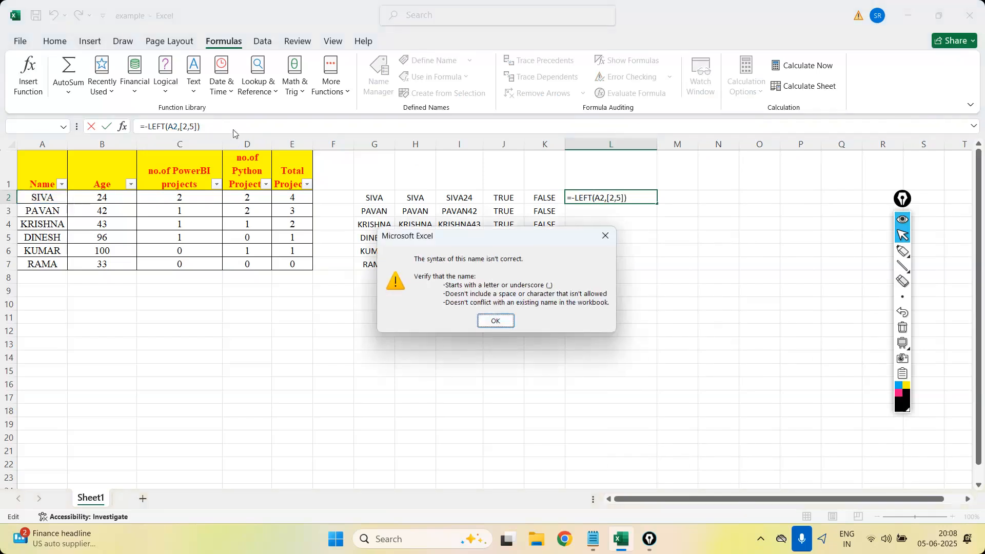
{"action": "left_click", "coordinate": [504, 323]}
Correct the L2 formula to =LEFT(A2,2) by removing the minus sign and brackets, and fill it down to L7.
{"action": "left_click", "coordinate": [575, 200]}
{"action": "key", "text": "BackSpace"}
{"action": "key", "text": "Return"}
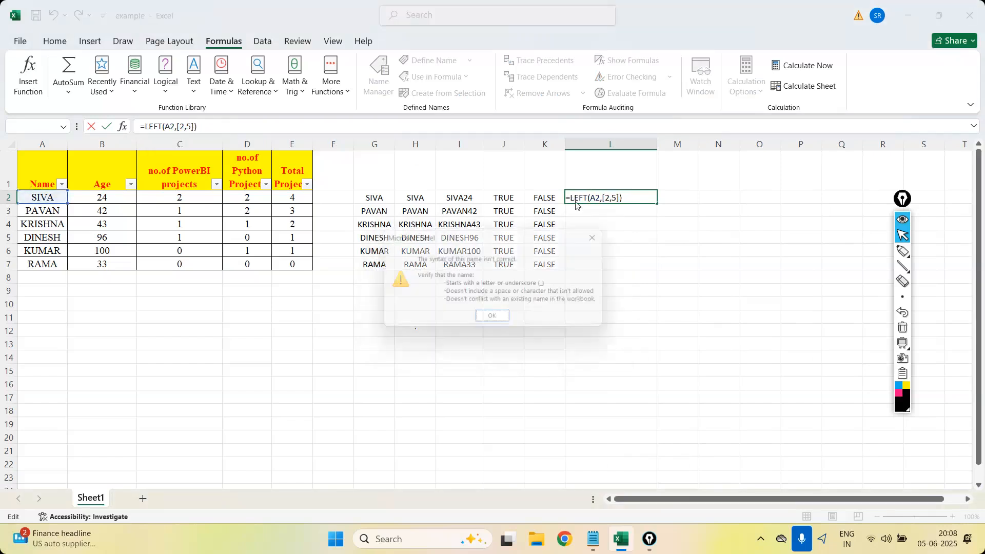
{"action": "left_click", "coordinate": [495, 321]}
{"action": "key", "text": "Delete"}
{"action": "key", "text": "Delete"}
{"action": "key", "text": "Delete"}
{"action": "key", "text": "Delete"}
{"action": "type", "text": "2"}
{"action": "key", "text": "Return"}
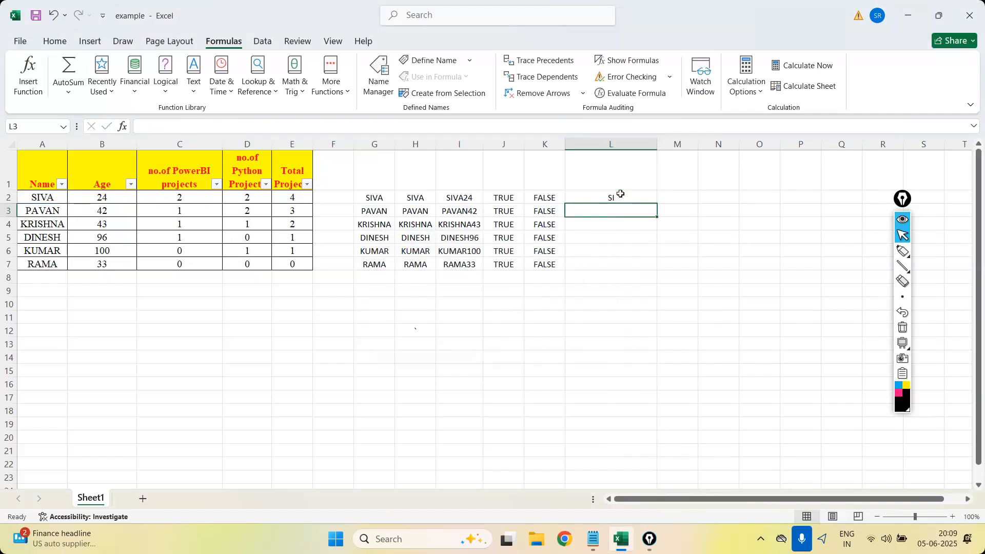
{"action": "left_click", "coordinate": [640, 198]}
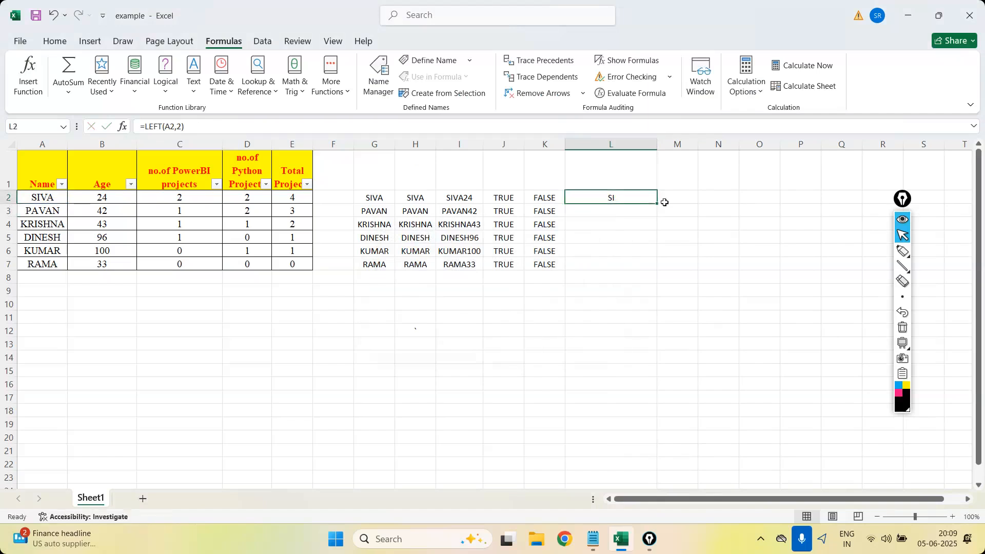
{"action": "left_click_drag", "start_coordinate": [657, 204], "coordinate": [659, 267]}
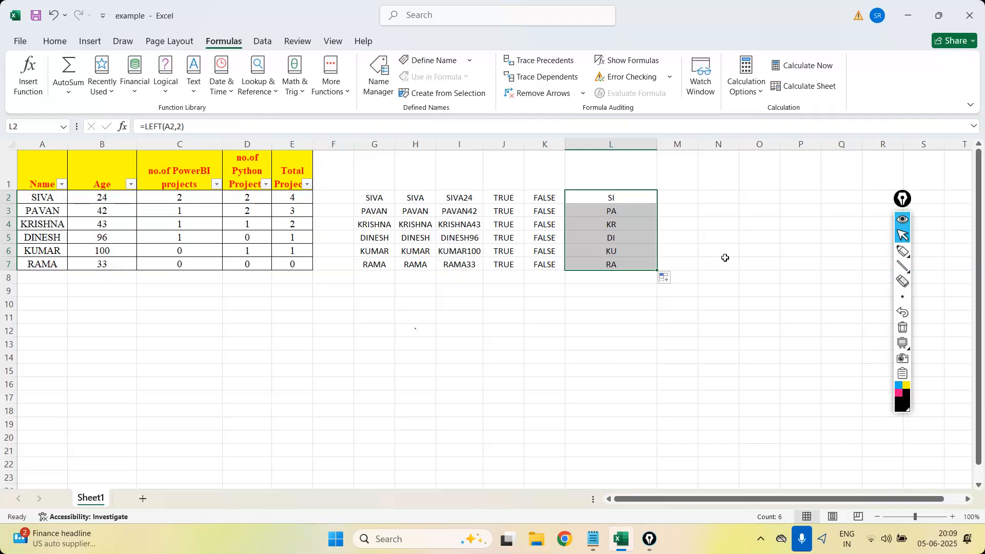
Change the L2 formula to =LEFT(A2,1) to extract only the first letter, and fill it down to L7.
{"action": "left_click", "coordinate": [625, 196]}
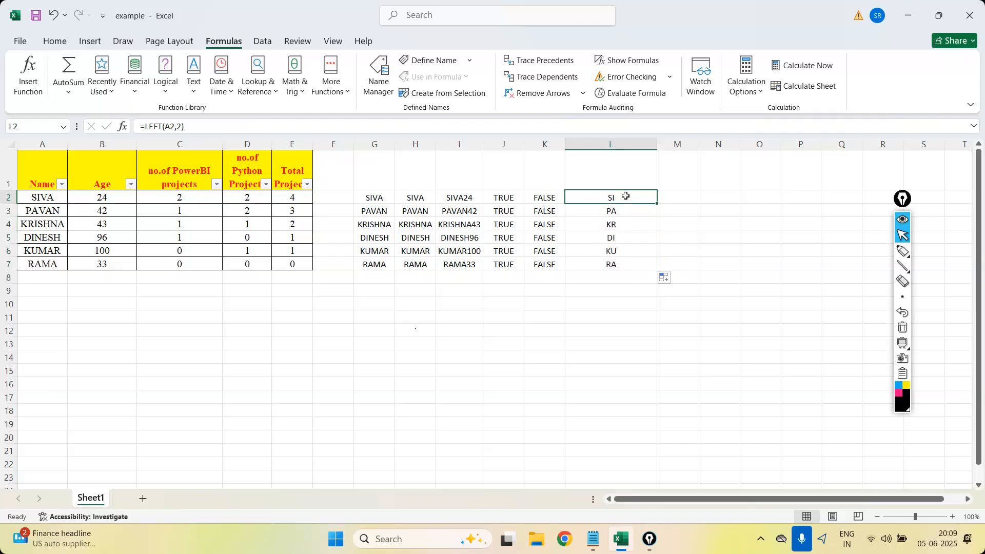
{"action": "left_click", "coordinate": [181, 127]}
{"action": "key", "text": "BackSpace"}
{"action": "type", "text": "1"}
{"action": "key", "text": "Return"}
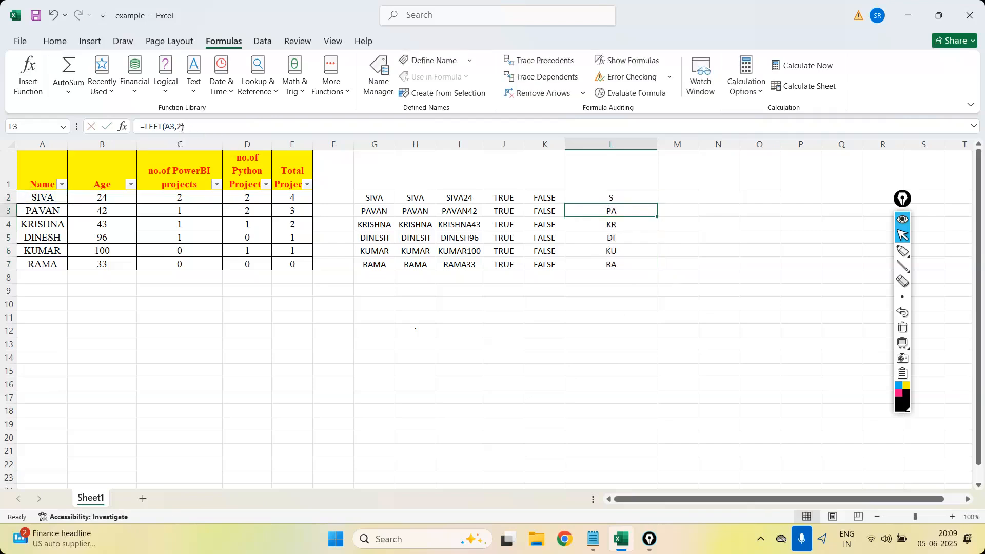
{"action": "left_click", "coordinate": [647, 198]}
{"action": "left_click_drag", "start_coordinate": [657, 204], "coordinate": [659, 270]}
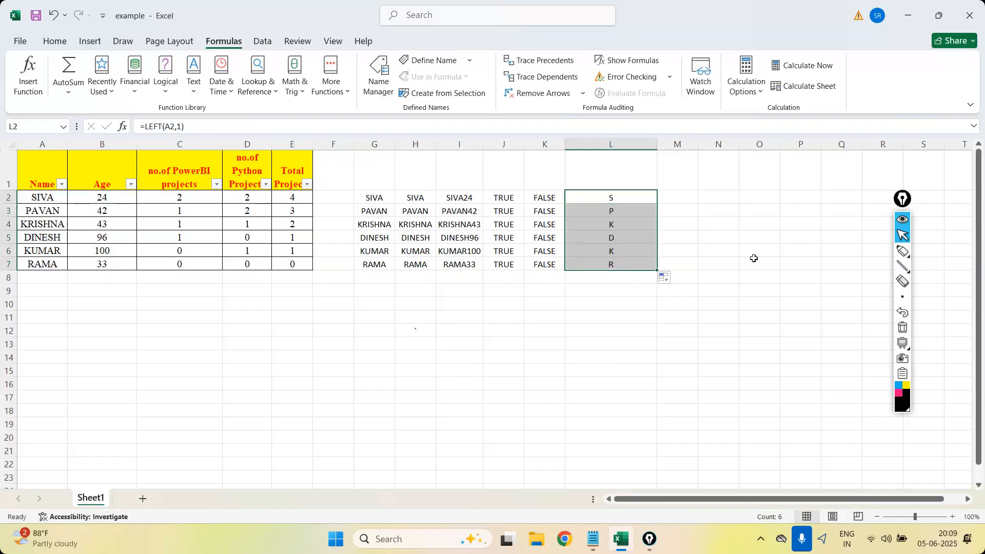
Enter =RIGHT(A2,2) in M2 to extract the last two characters of the name, and fill it down to M7.
{"action": "left_click", "coordinate": [671, 196]}
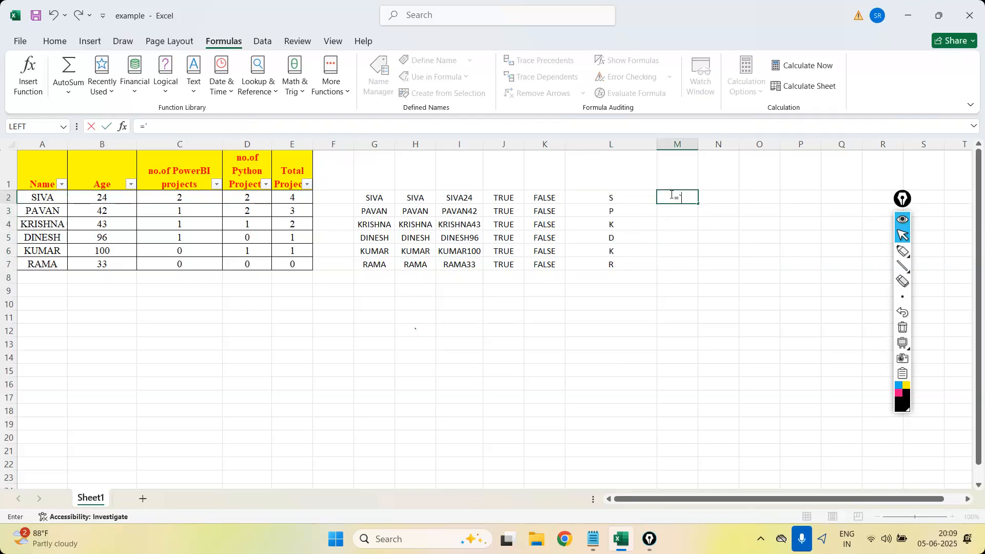
{"action": "left_click", "coordinate": [201, 85]}
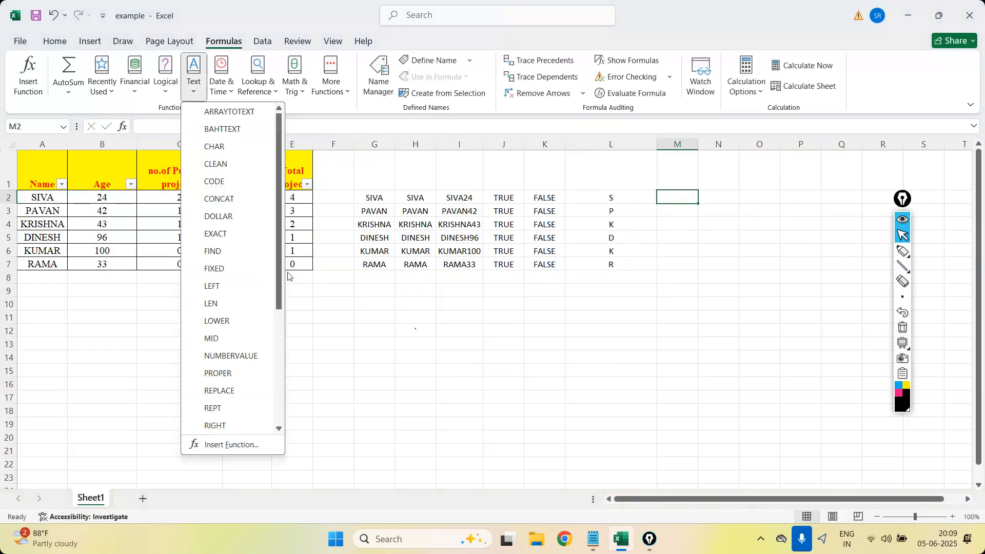
{"action": "scroll", "coordinate": [217, 323], "scroll_direction": "down", "scroll_amount": 2}
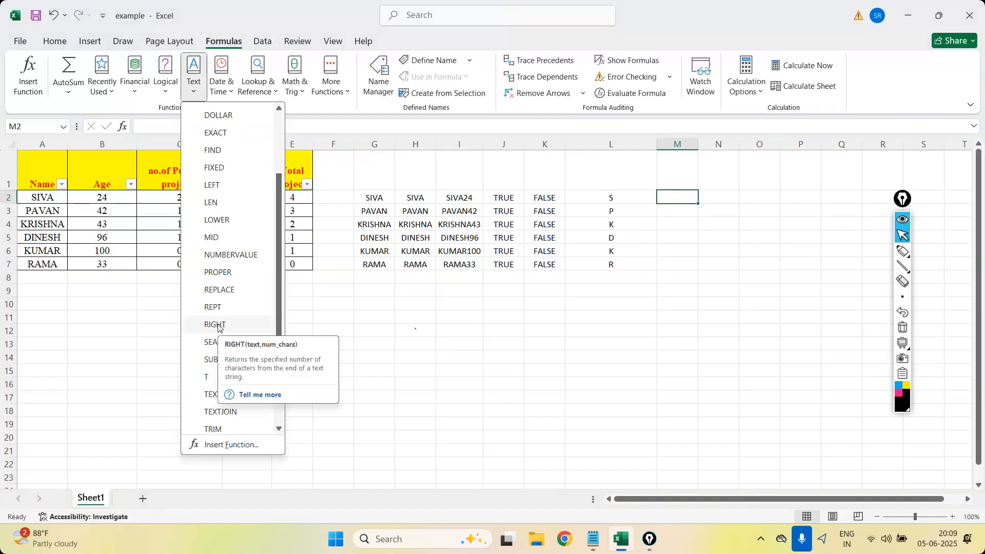
{"action": "left_click", "coordinate": [689, 196]}
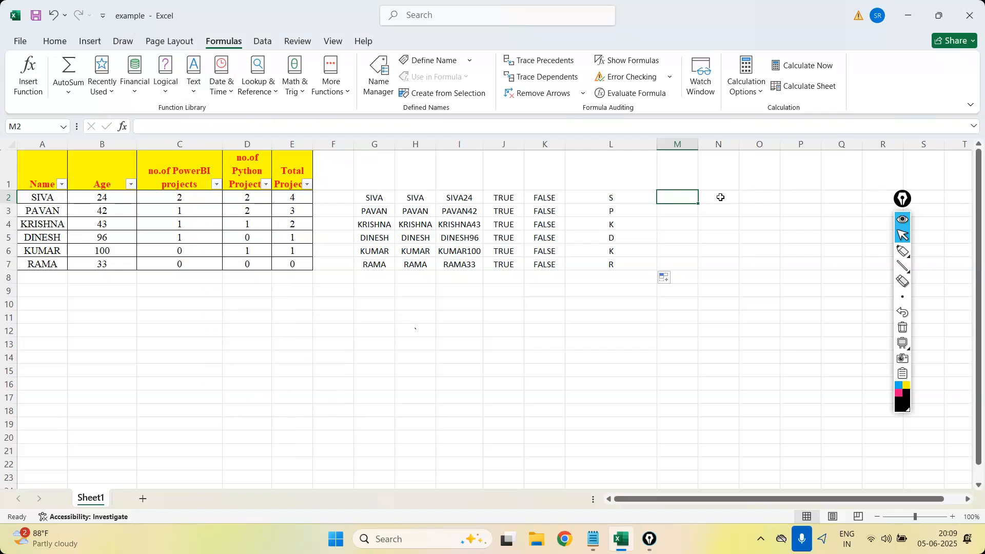
{"action": "type", "text": "=right"}
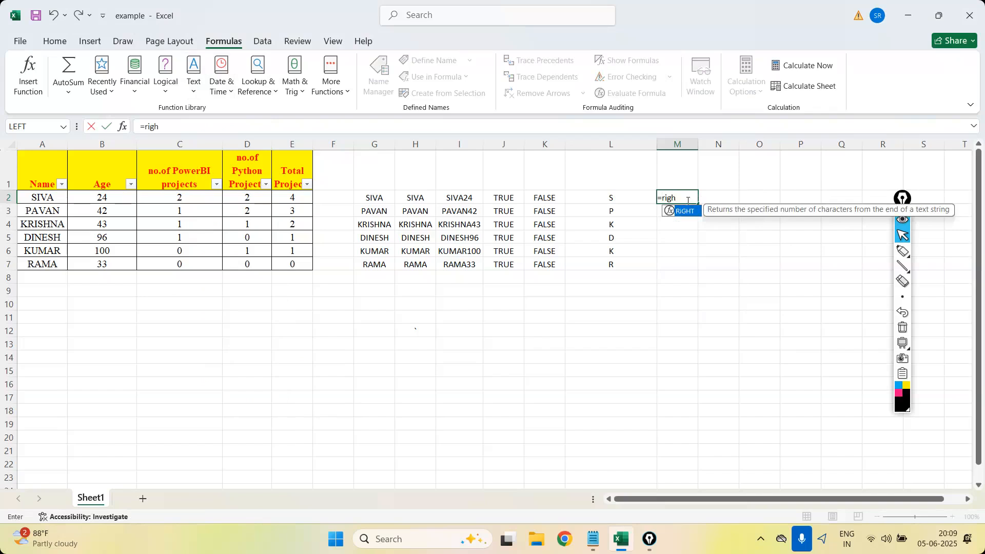
{"action": "double_click", "coordinate": [690, 213]}
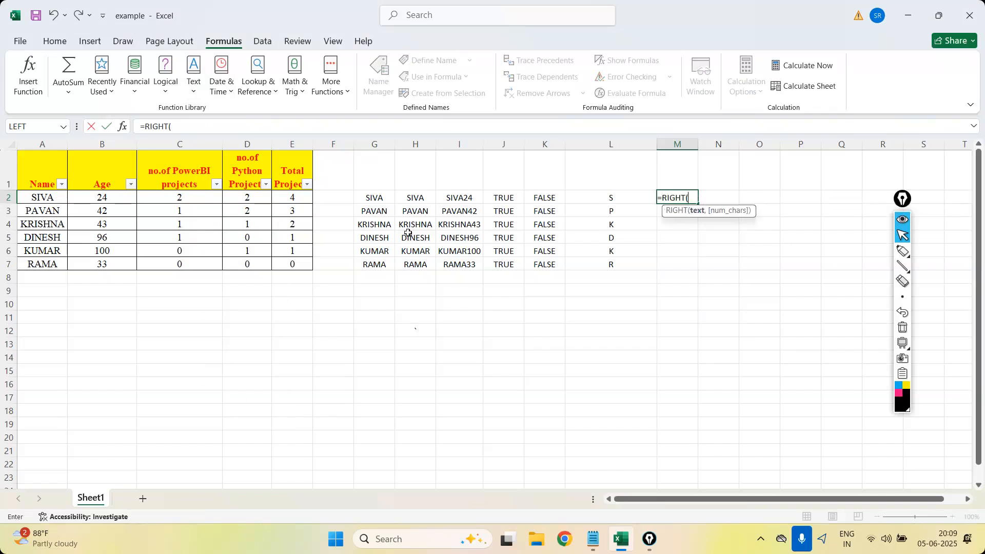
{"action": "left_click", "coordinate": [35, 203]}
{"action": "type", "text": ","}
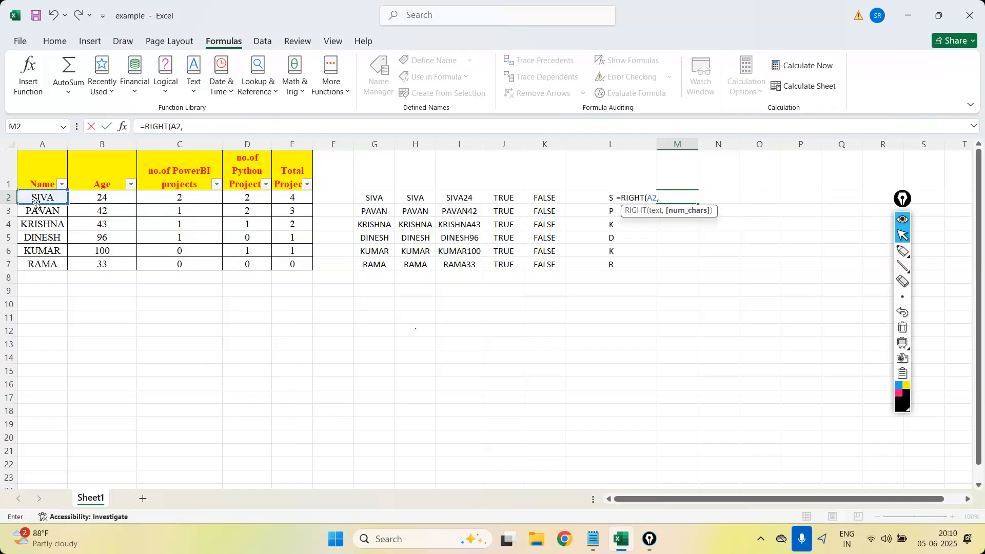
{"action": "type", "text": "2"}
{"action": "key", "text": "Return"}
{"action": "left_click", "coordinate": [690, 195]}
{"action": "double_click", "coordinate": [697, 206]}
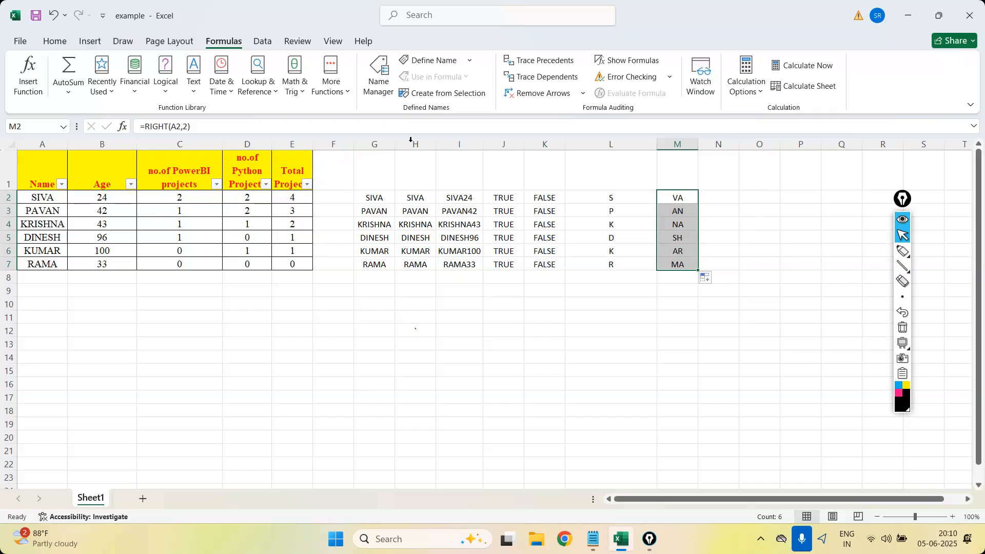
Insert the LEN function in N2 with A2 as its text argument, and fill it down to N7.
{"action": "left_click", "coordinate": [195, 95]}
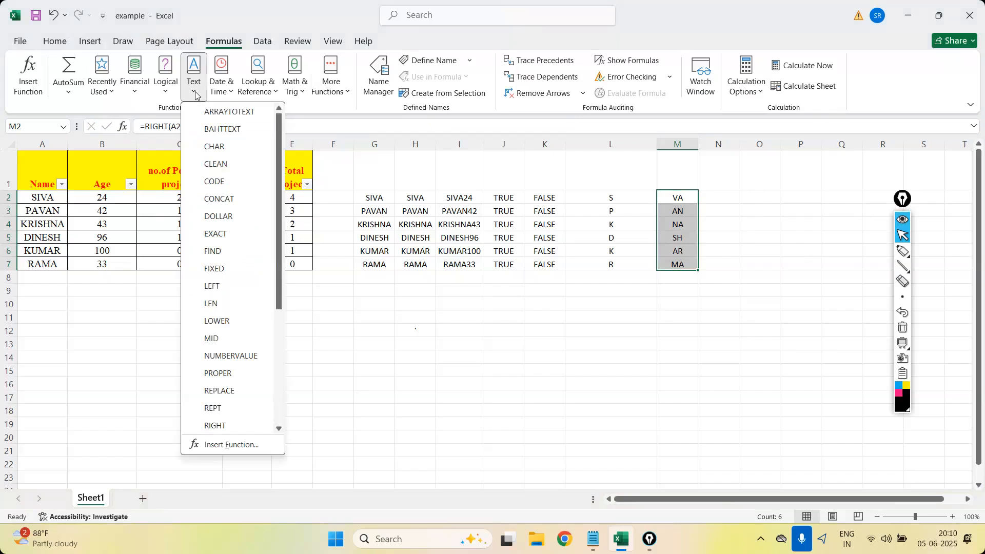
{"action": "left_click", "coordinate": [722, 197]}
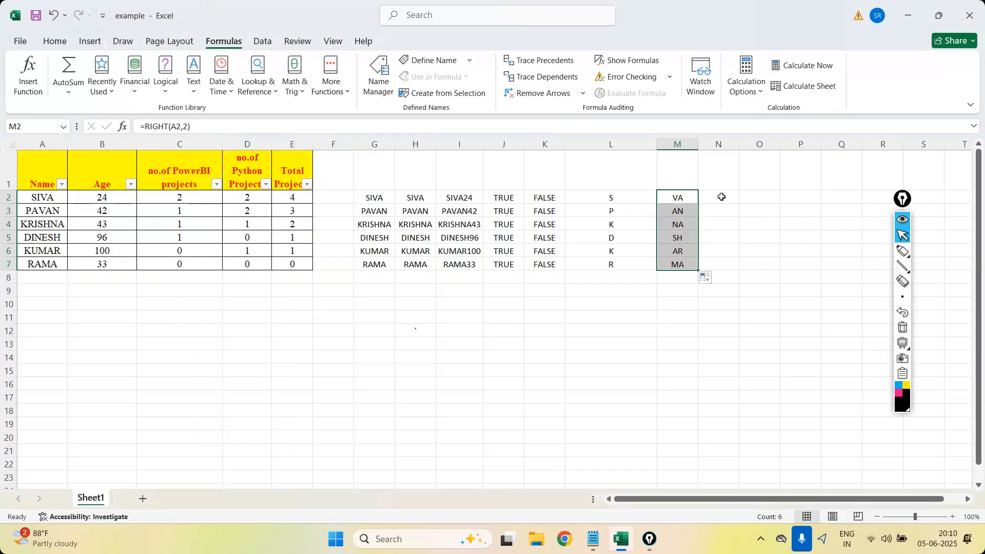
{"action": "left_click", "coordinate": [721, 197]}
{"action": "left_click", "coordinate": [194, 82]}
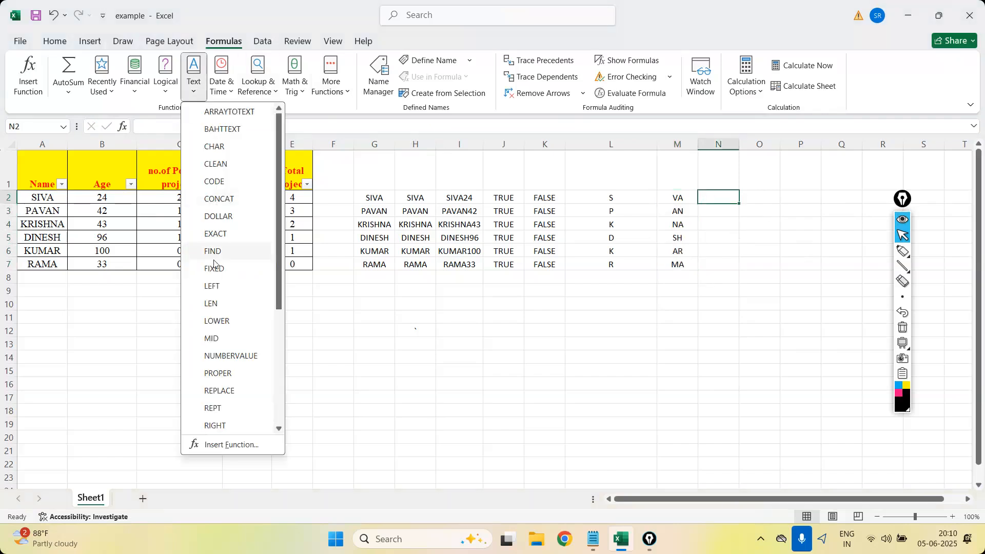
{"action": "left_click", "coordinate": [221, 305]}
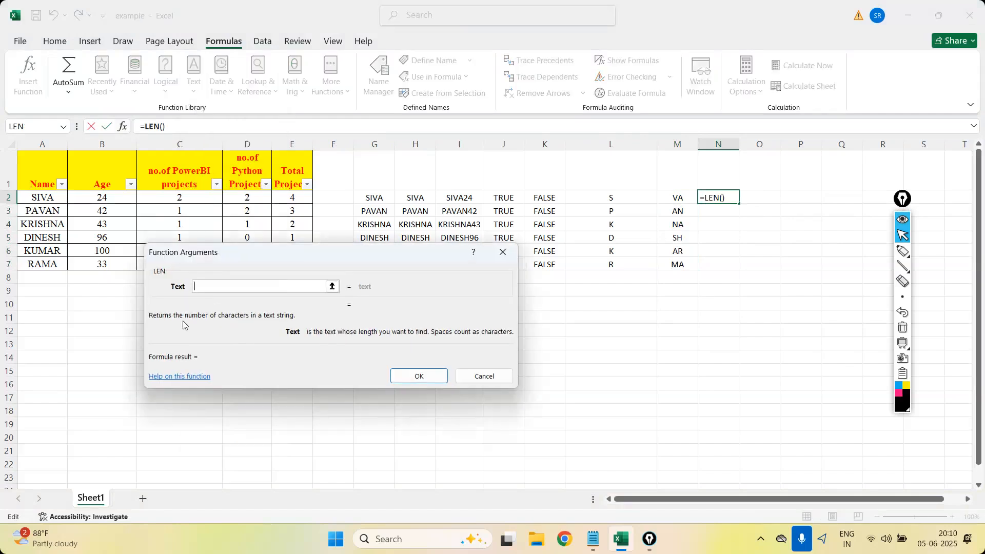
{"action": "left_click_drag", "start_coordinate": [183, 324], "coordinate": [272, 311]}
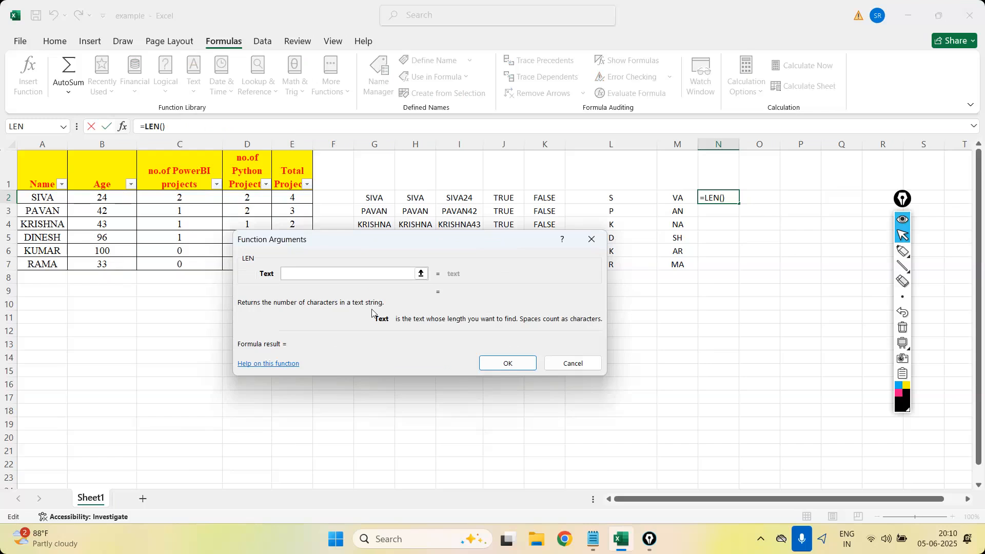
{"action": "left_click", "coordinate": [39, 199]}
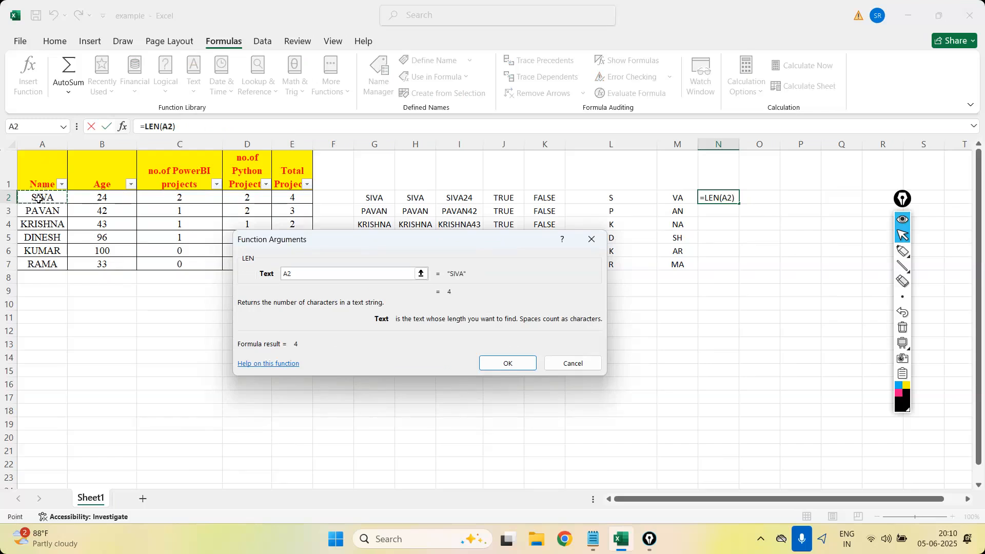
{"action": "left_click", "coordinate": [507, 362]}
{"action": "left_click_drag", "start_coordinate": [739, 204], "coordinate": [732, 272]}
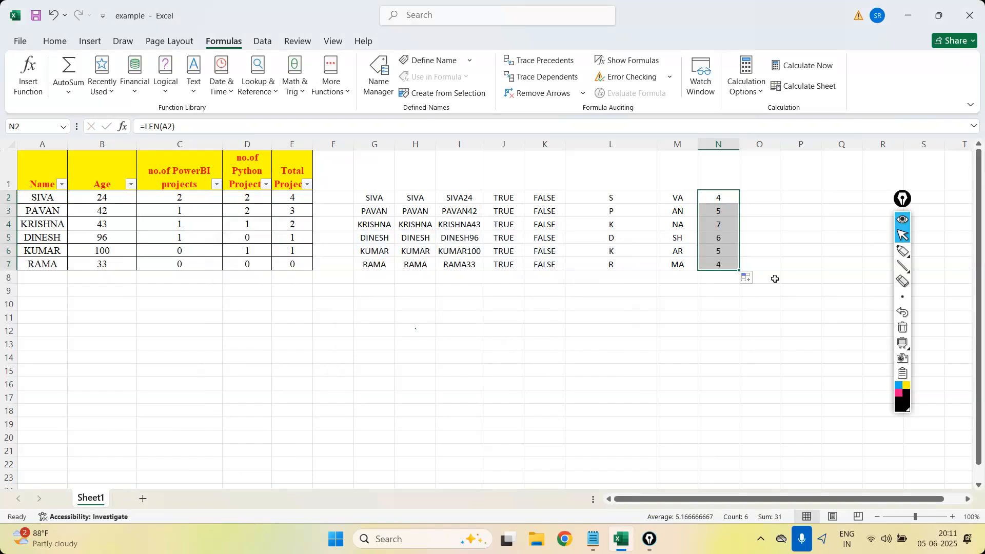
Insert the LOWER function in O2 with A2 as its text argument, and fill it down to O7.
{"action": "left_click", "coordinate": [199, 95]}
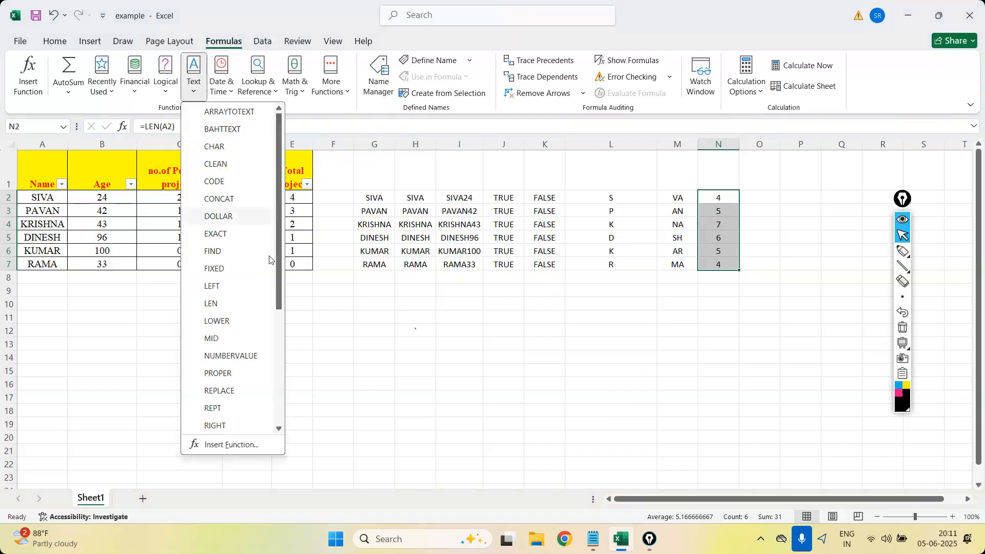
{"action": "left_click_drag", "start_coordinate": [279, 277], "coordinate": [278, 340]}
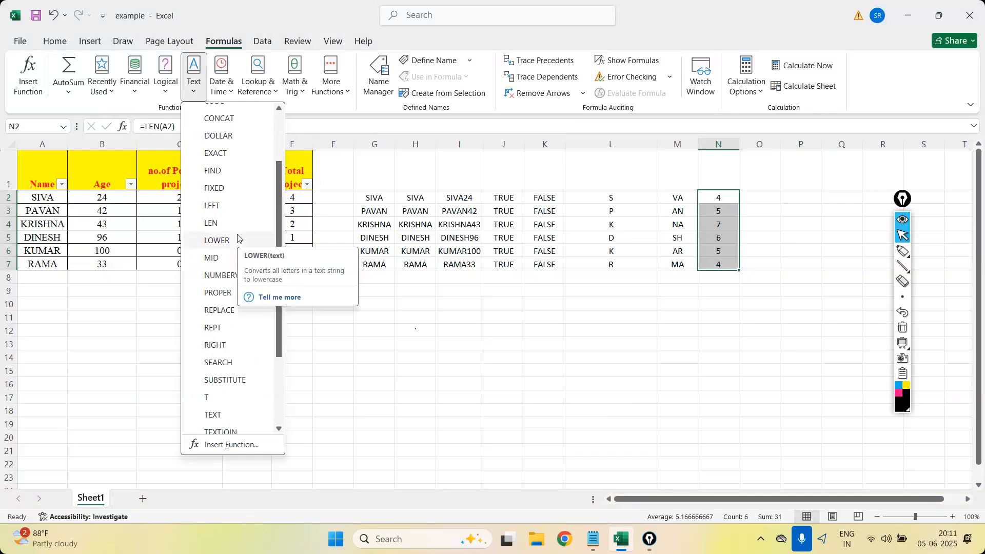
{"action": "left_click", "coordinate": [478, 387]}
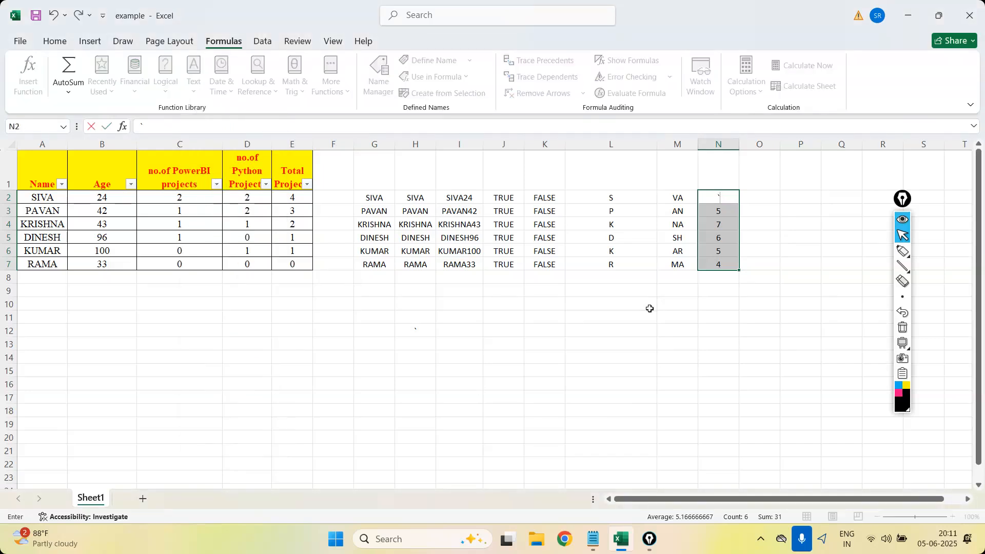
{"action": "left_click", "coordinate": [763, 196]}
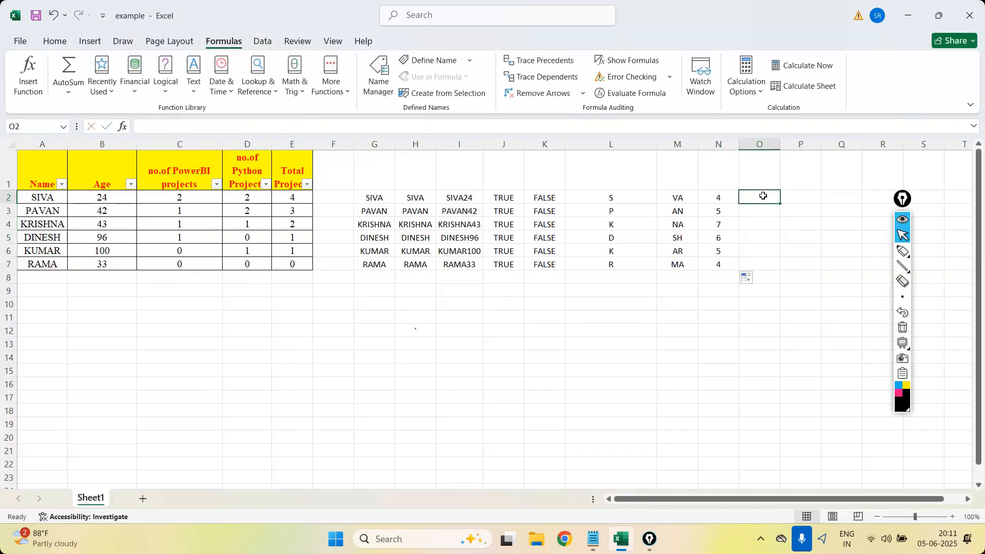
{"action": "left_click", "coordinate": [194, 87]}
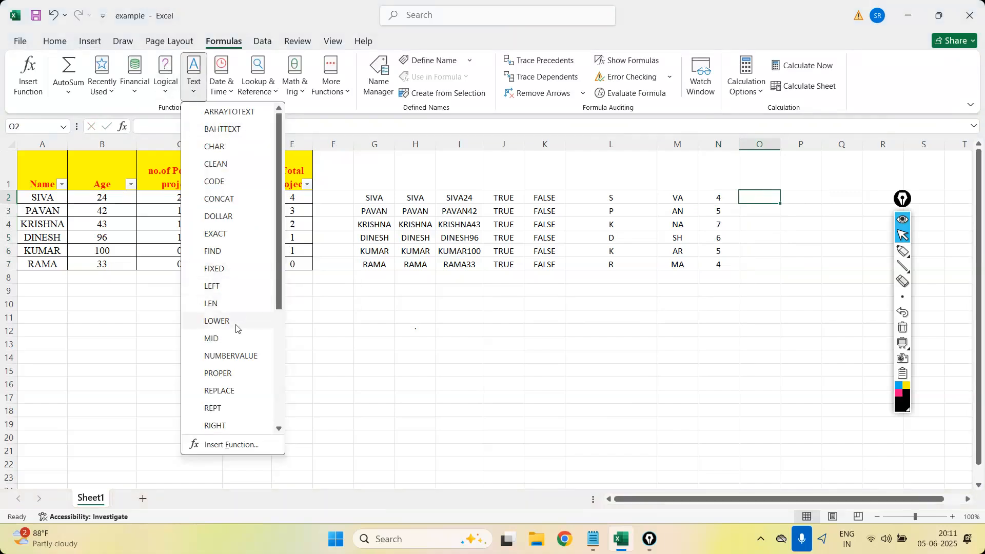
{"action": "left_click", "coordinate": [217, 321]}
{"action": "left_click", "coordinate": [41, 200]}
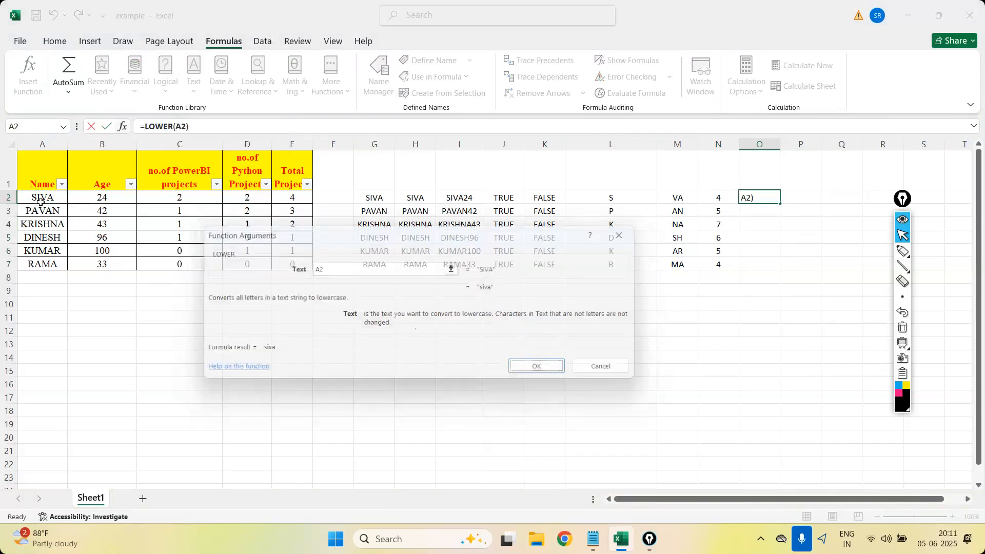
{"action": "key", "text": "Return"}
{"action": "left_click_drag", "start_coordinate": [779, 204], "coordinate": [777, 269]}
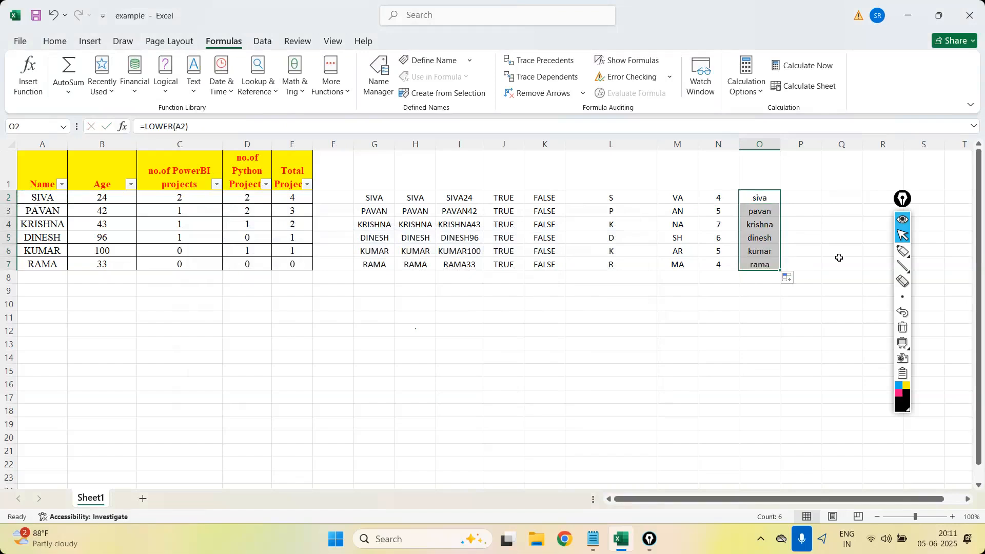
{"action": "left_click", "coordinate": [807, 199]}
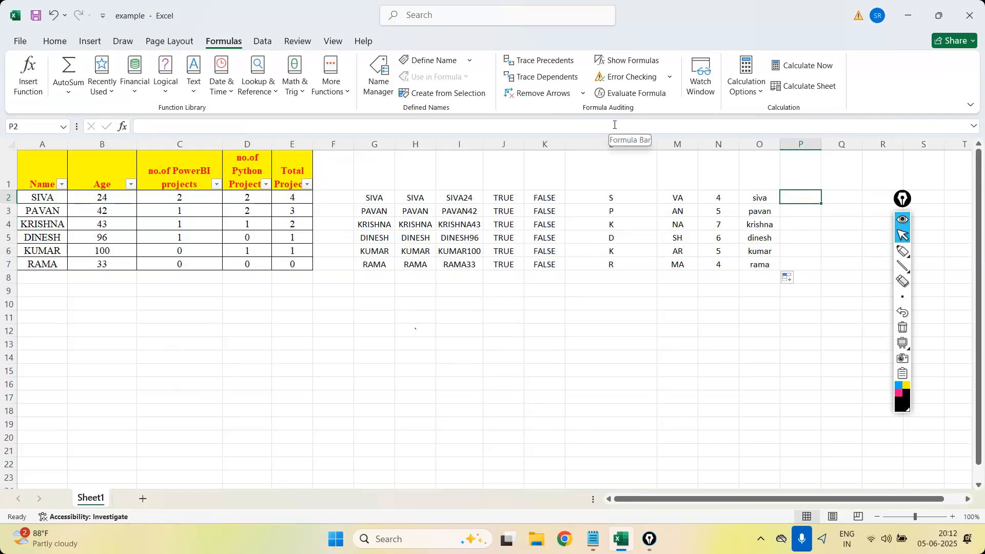
{"action": "left_click", "coordinate": [196, 92]}
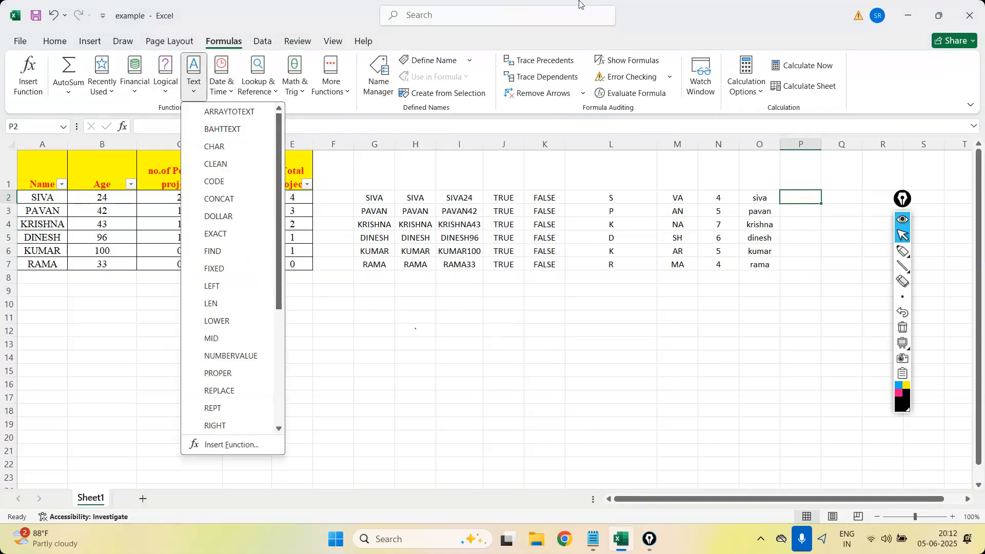
{"action": "left_click", "coordinate": [634, 30]}
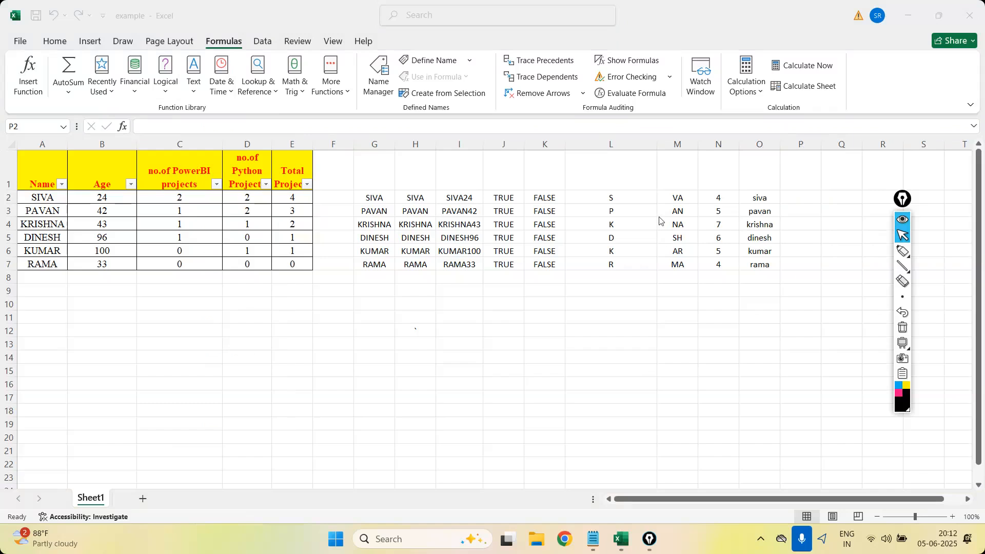
{"action": "left_click", "coordinate": [797, 197]}
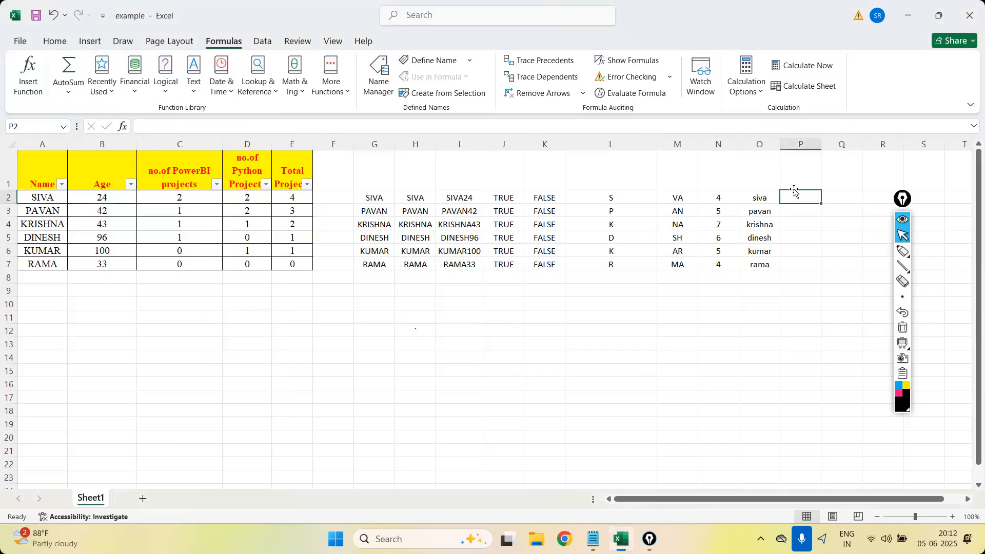
{"action": "type", "text": "="}
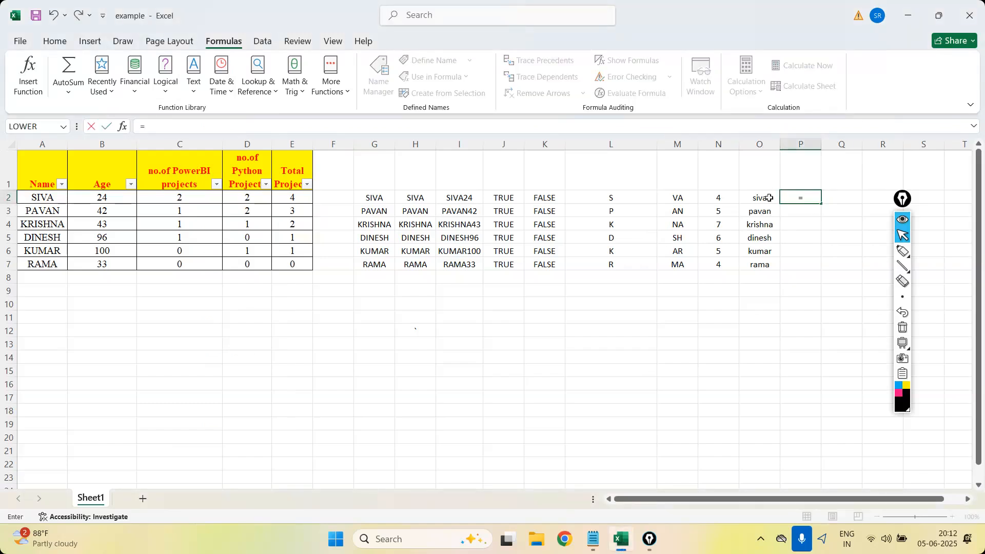
{"action": "key", "text": "Escape"}
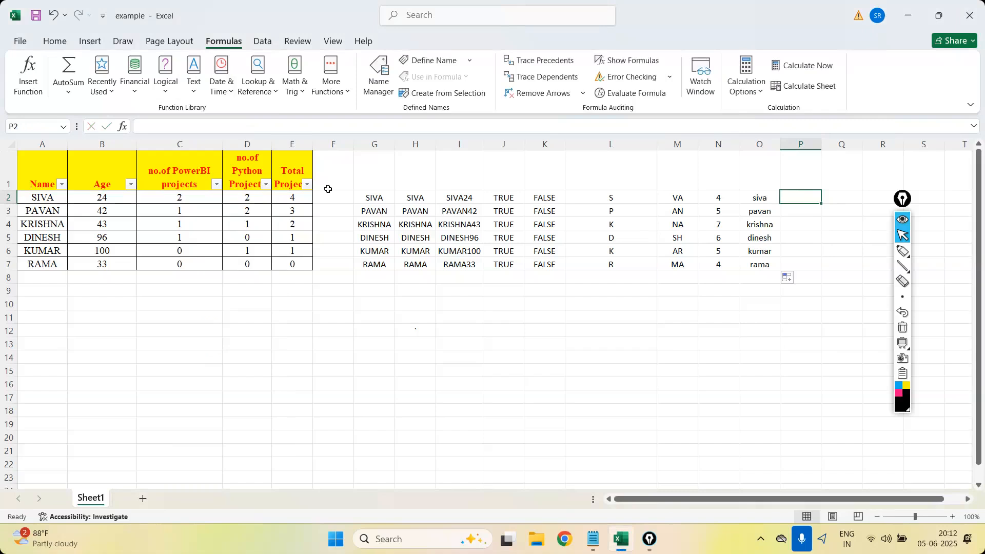
Insert the MID function in P2 with A2 as the text, 2 as the start number and 3 as the number of characters.
{"action": "left_click", "coordinate": [202, 97]}
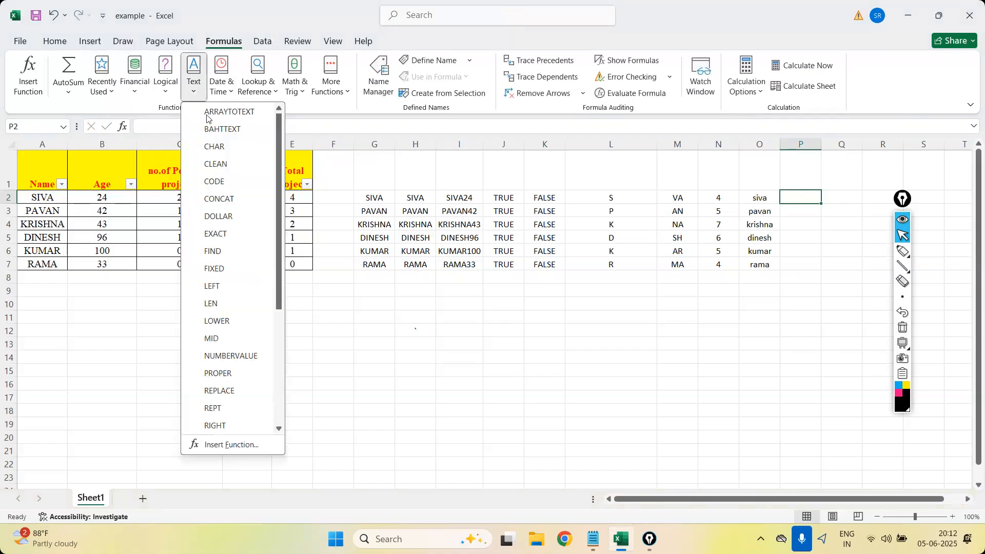
{"action": "left_click", "coordinate": [236, 343]}
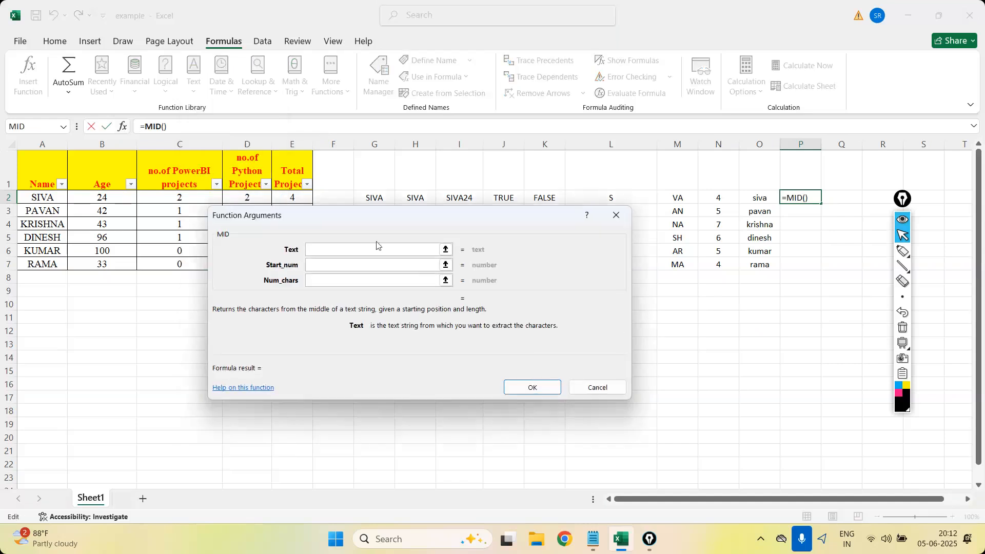
{"action": "left_click", "coordinate": [50, 201]}
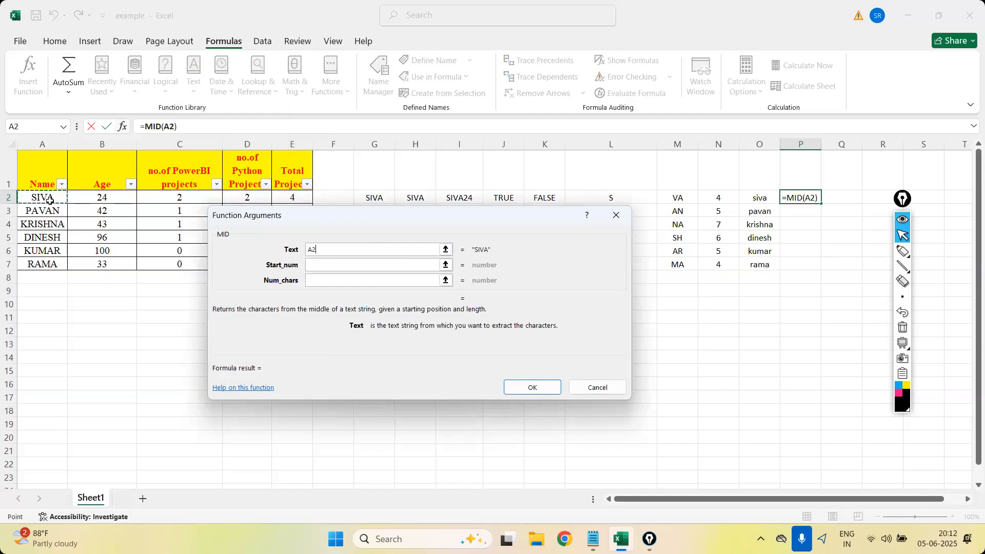
{"action": "left_click", "coordinate": [341, 265]}
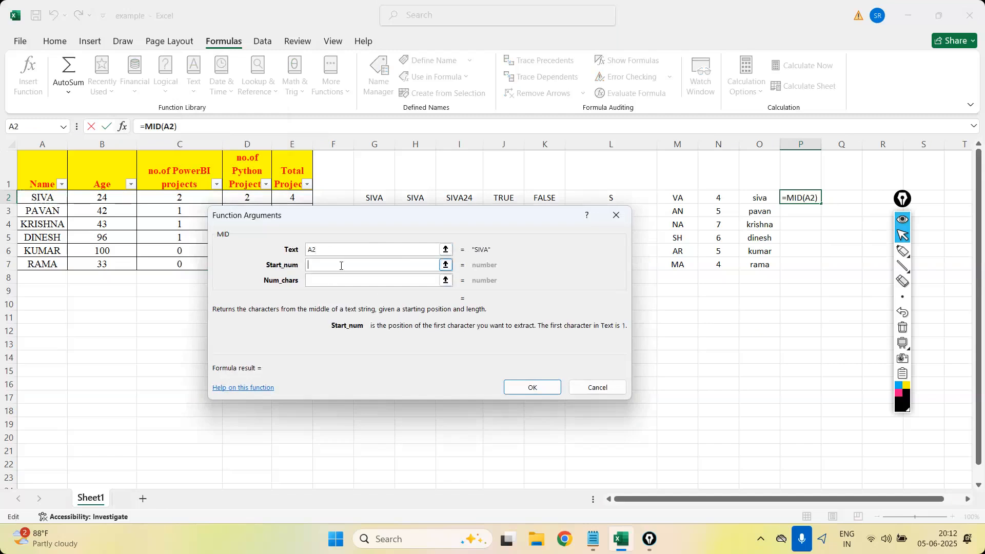
{"action": "type", "text": "2"}
{"action": "left_click", "coordinate": [339, 278]}
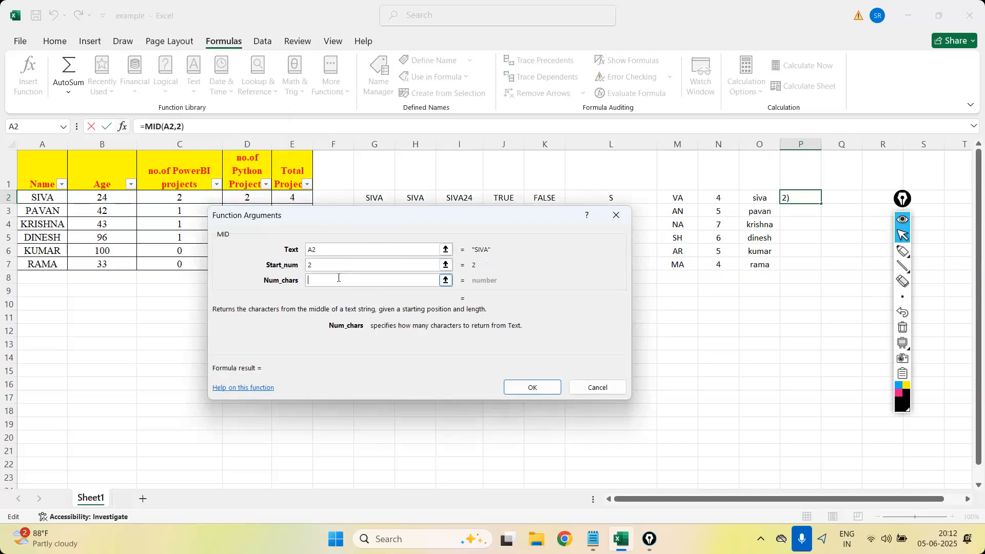
{"action": "type", "text": "3"}
{"action": "left_click", "coordinate": [545, 393]}
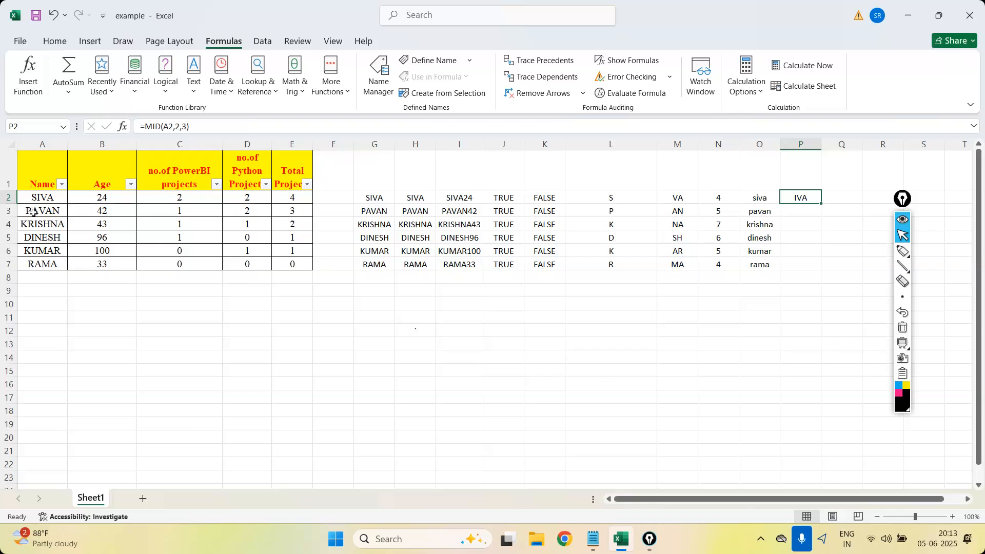
Handwrite the slice notation [1:5] with the annotation pen on the empty area below the data.
{"action": "left_click", "coordinate": [902, 251]}
{"action": "mouse_move", "coordinate": [468, 337]}
{"action": "left_mouse_down"}
{"action": "mouse_move", "coordinate": [451, 408]}
{"action": "mouse_move", "coordinate": [485, 423]}
{"action": "left_mouse_up"}
{"action": "left_click_drag", "start_coordinate": [469, 356], "coordinate": [478, 391]}
{"action": "left_click_drag", "start_coordinate": [494, 356], "coordinate": [495, 359]}
{"action": "mouse_move", "coordinate": [502, 373]}
{"action": "left_mouse_down"}
{"action": "mouse_move", "coordinate": [530, 360]}
{"action": "mouse_move", "coordinate": [529, 378]}
{"action": "left_mouse_up"}
{"action": "left_click", "coordinate": [521, 345]}
{"action": "mouse_move", "coordinate": [517, 359]}
{"action": "left_mouse_down"}
{"action": "mouse_move", "coordinate": [530, 344]}
{"action": "mouse_move", "coordinate": [566, 398]}
{"action": "mouse_move", "coordinate": [550, 410]}
{"action": "left_mouse_up"}
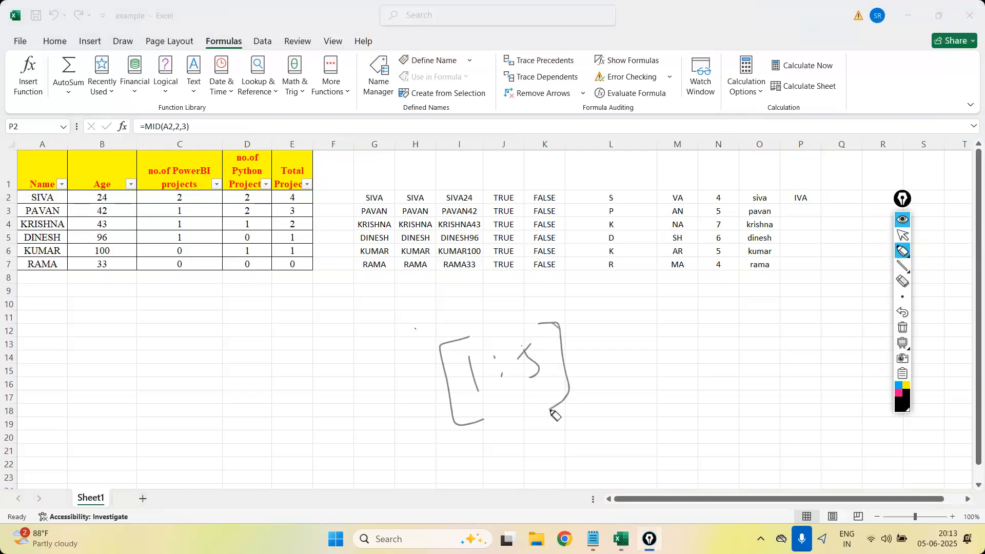
Erase the 5 in the handwritten slice, rewrite it as 4, and write 1, 2, 3 beside the brackets.
{"action": "left_click", "coordinate": [902, 281]}
{"action": "mouse_move", "coordinate": [537, 399]}
{"action": "left_mouse_down"}
{"action": "mouse_move", "coordinate": [533, 362]}
{"action": "mouse_move", "coordinate": [513, 347]}
{"action": "left_mouse_up"}
{"action": "left_click", "coordinate": [902, 251]}
{"action": "left_click_drag", "start_coordinate": [614, 359], "coordinate": [622, 395]}
{"action": "left_click_drag", "start_coordinate": [636, 361], "coordinate": [658, 391]}
{"action": "left_click_drag", "start_coordinate": [664, 354], "coordinate": [684, 379]}
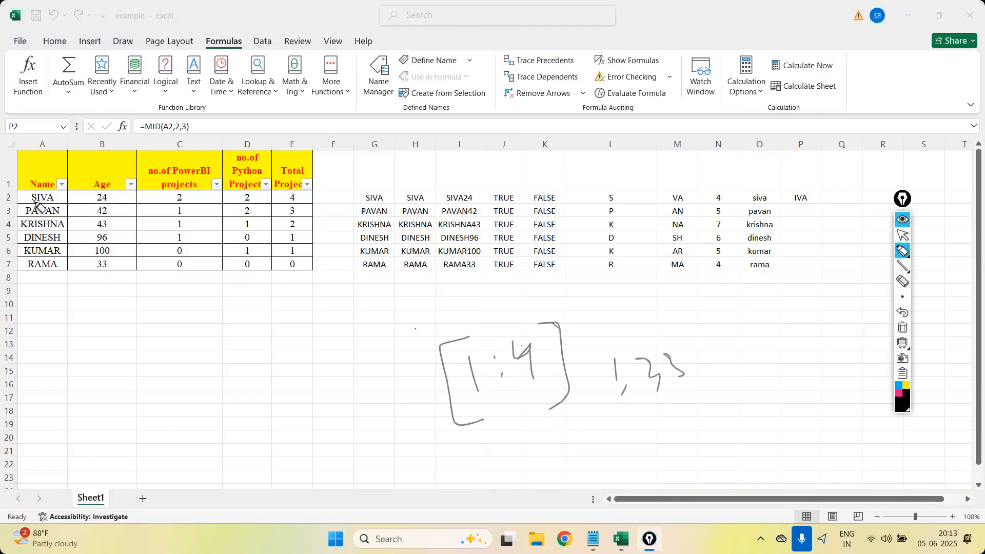
Number the letters of the name in A2 with the annotation pen, and return to normal pointer mode.
{"action": "left_click_drag", "start_coordinate": [45, 207], "coordinate": [48, 215]}
{"action": "left_click_drag", "start_coordinate": [51, 206], "coordinate": [54, 221]}
{"action": "left_click", "coordinate": [900, 236]}
Fill the MID formula in P2 down to P7.
{"action": "left_click", "coordinate": [801, 198]}
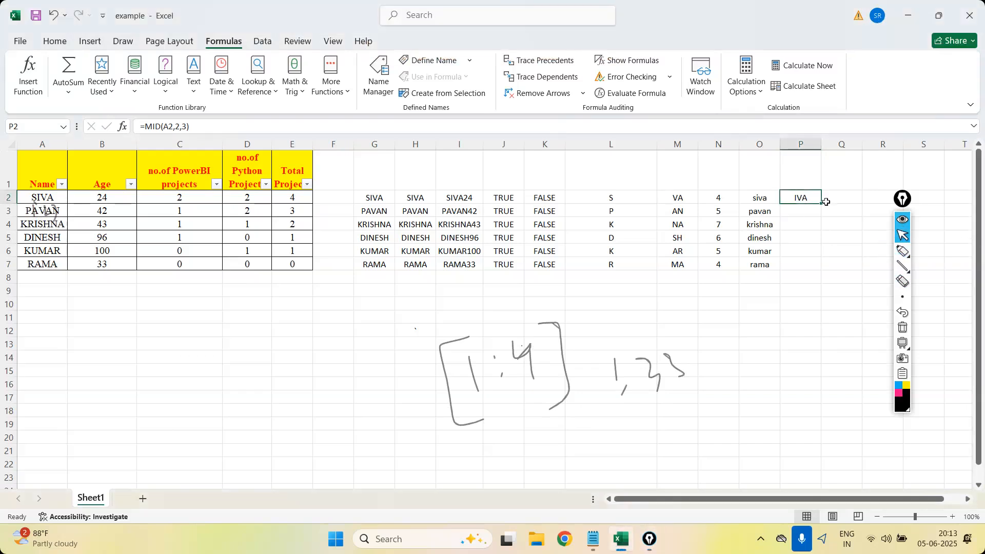
{"action": "left_click_drag", "start_coordinate": [820, 205], "coordinate": [820, 217]}
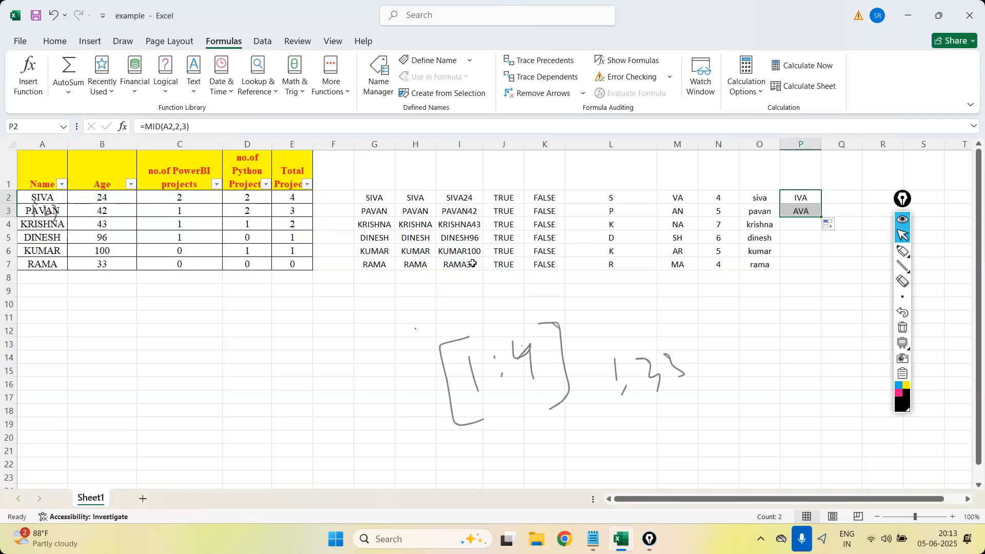
{"action": "left_click", "coordinate": [823, 225]}
{"action": "left_click_drag", "start_coordinate": [820, 218], "coordinate": [822, 268]}
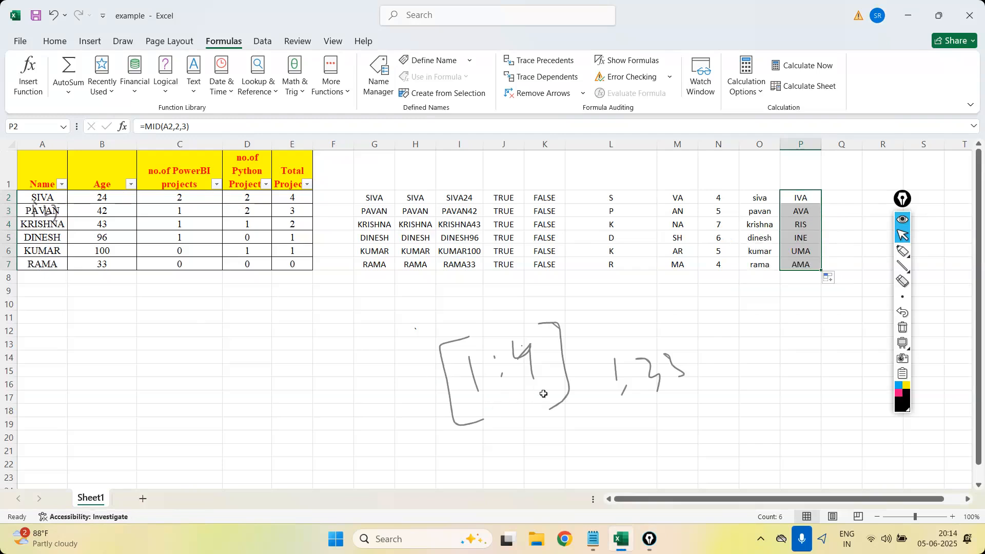
Clear the pen annotations and compare the start number of the P2 MID formula with the letters of the names in A2 and A3.
{"action": "left_click", "coordinate": [902, 327]}
{"action": "mouse_move", "coordinate": [899, 254]}
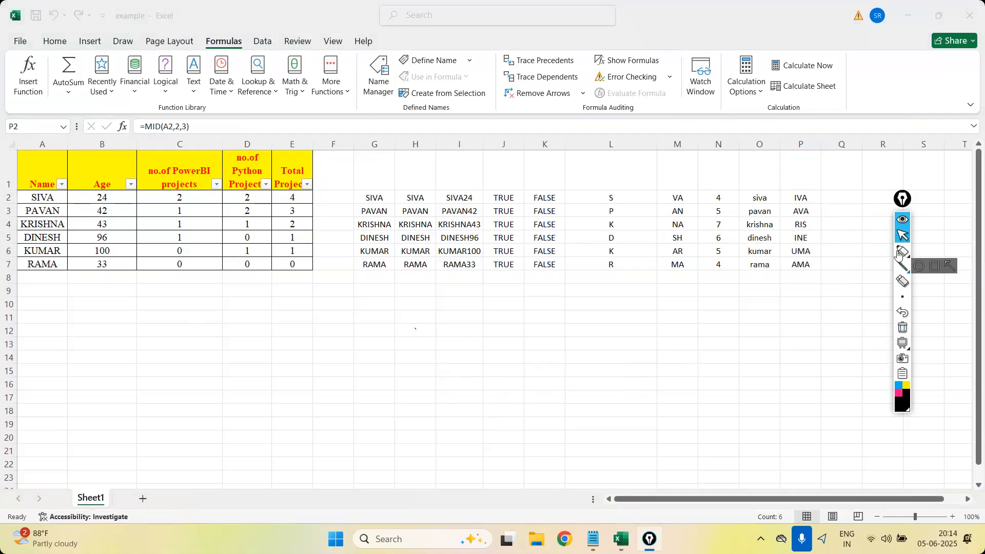
{"action": "left_click", "coordinate": [809, 199]}
{"action": "left_click", "coordinate": [809, 199]}
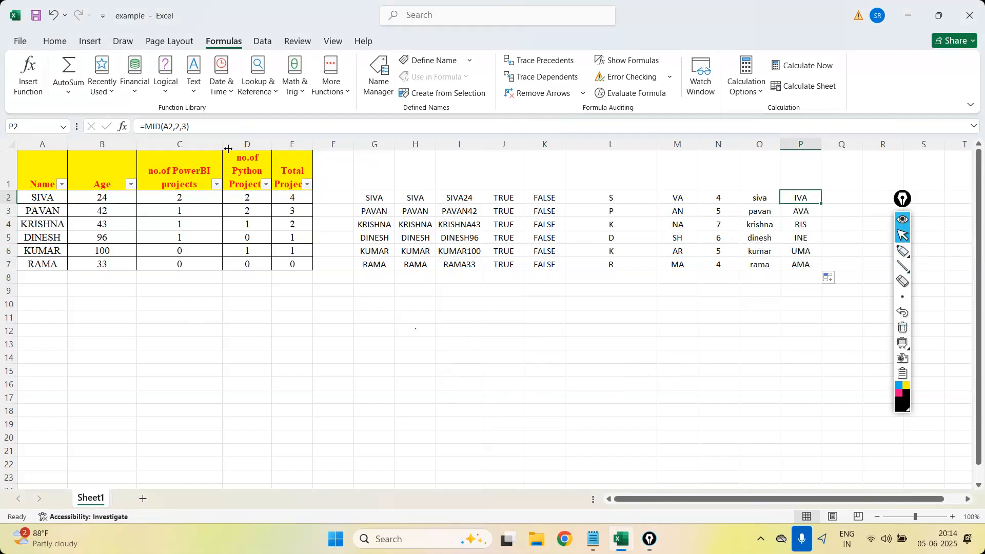
{"action": "double_click", "coordinate": [177, 126]}
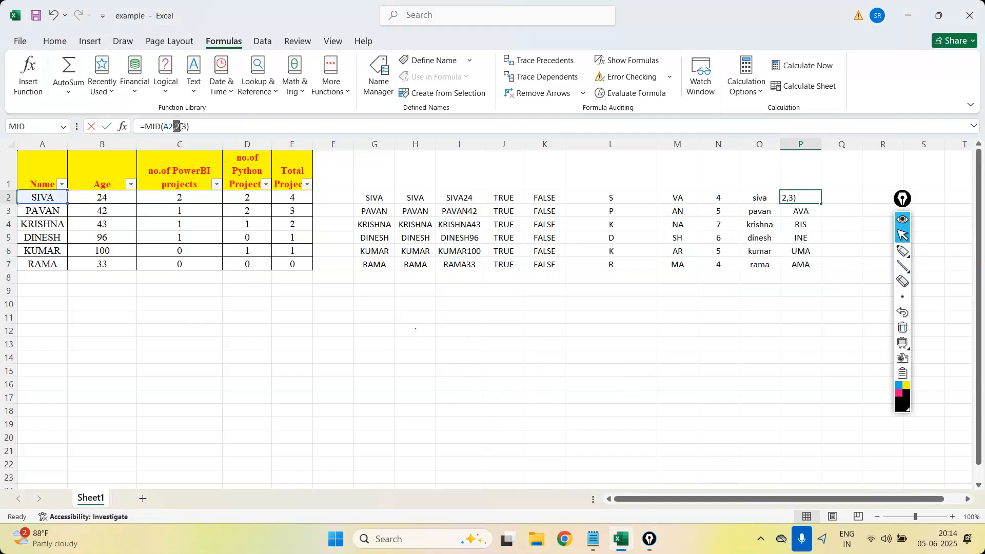
{"action": "left_click", "coordinate": [36, 197]}
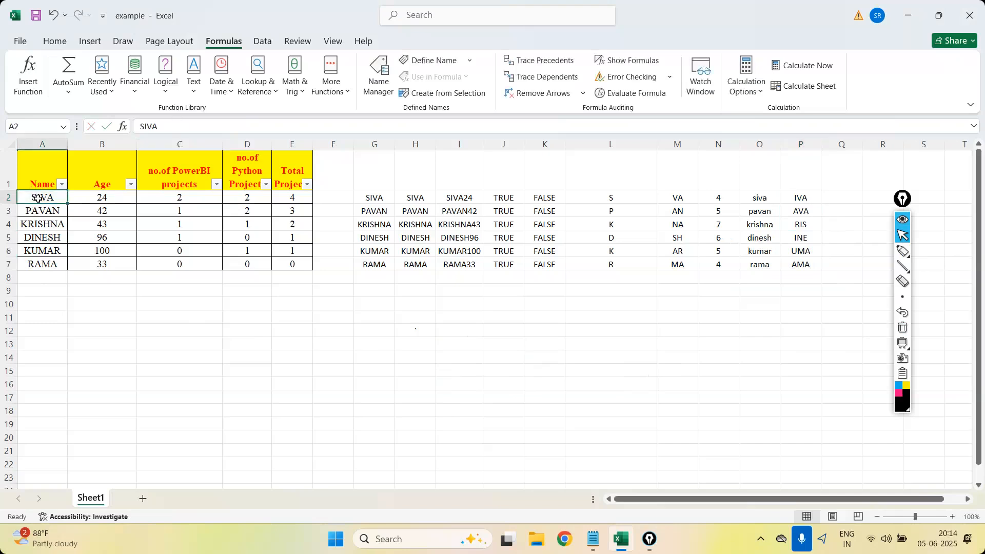
{"action": "double_click", "coordinate": [43, 197]}
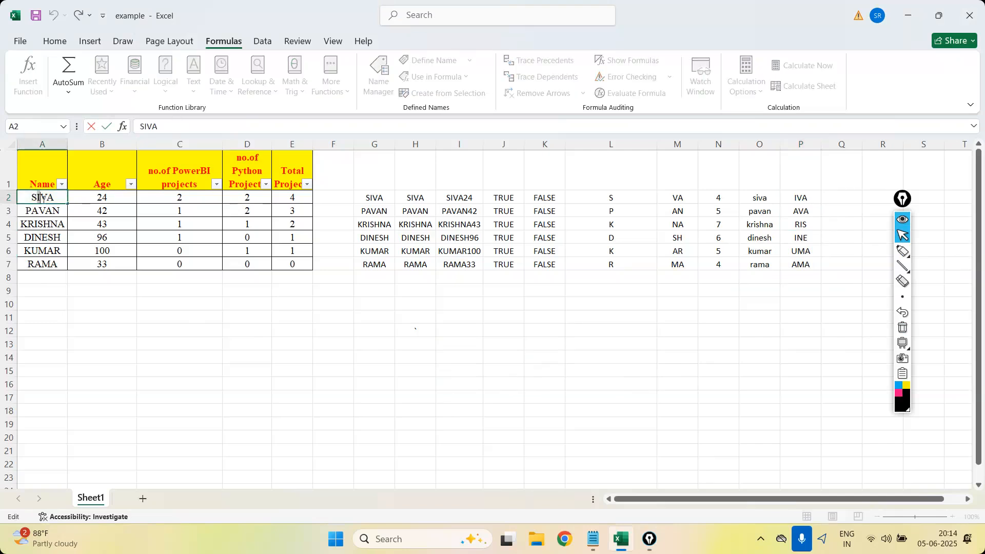
{"action": "left_click_drag", "start_coordinate": [43, 198], "coordinate": [64, 200]}
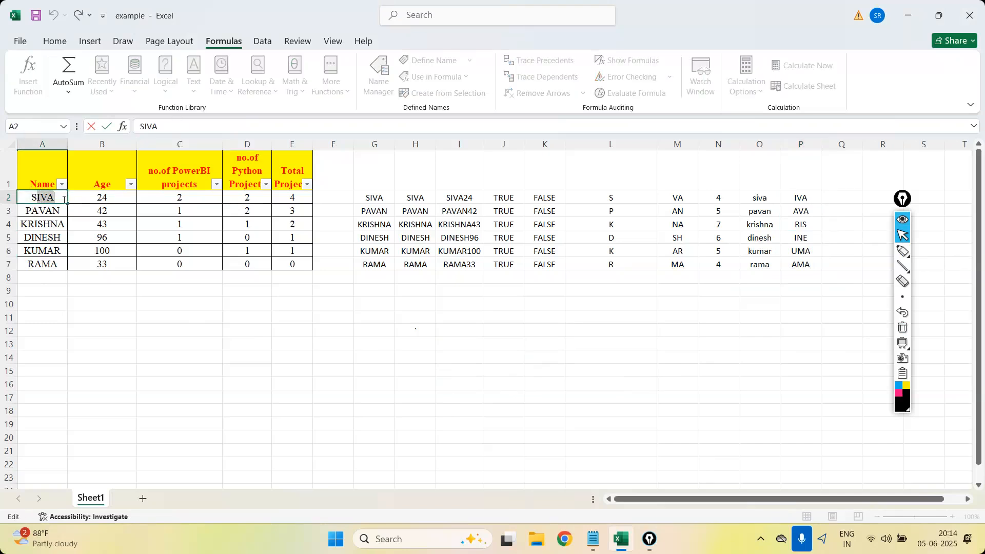
{"action": "left_click", "coordinate": [39, 209]}
{"action": "double_click", "coordinate": [33, 212]}
{"action": "left_click_drag", "start_coordinate": [27, 214], "coordinate": [44, 215]}
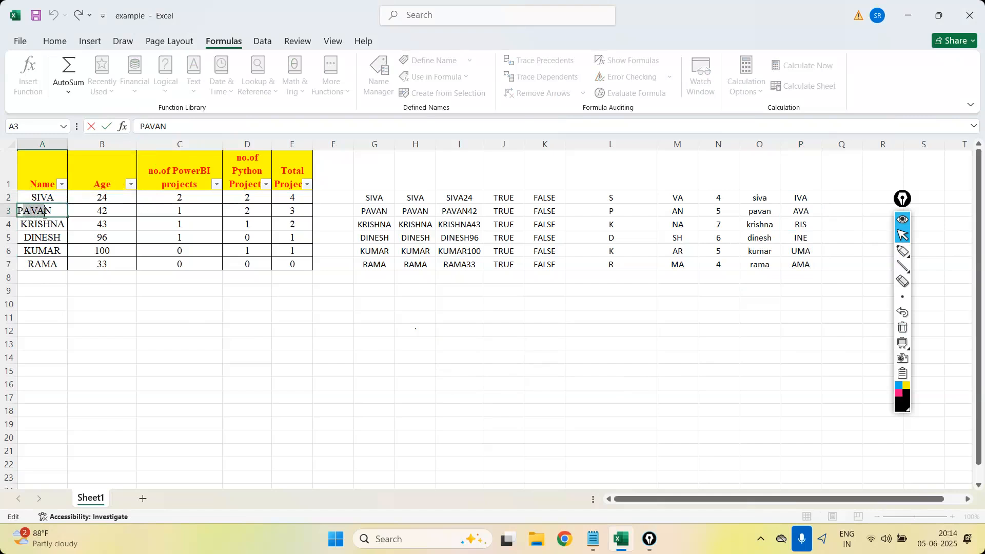
{"action": "left_click", "coordinate": [263, 368]}
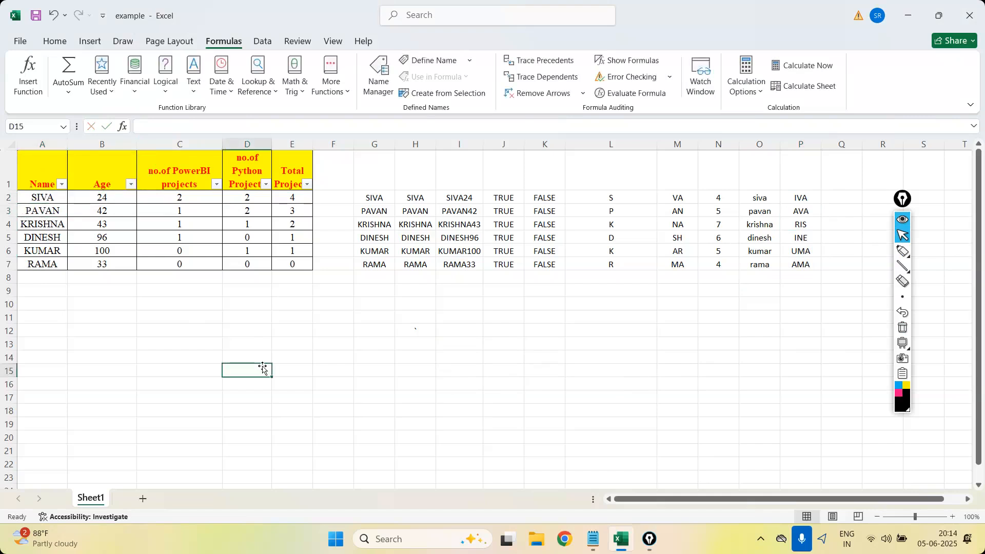
Enter =PROPER(A2) in Q2 and fill the formula down to Q7.
{"action": "left_click", "coordinate": [205, 99]}
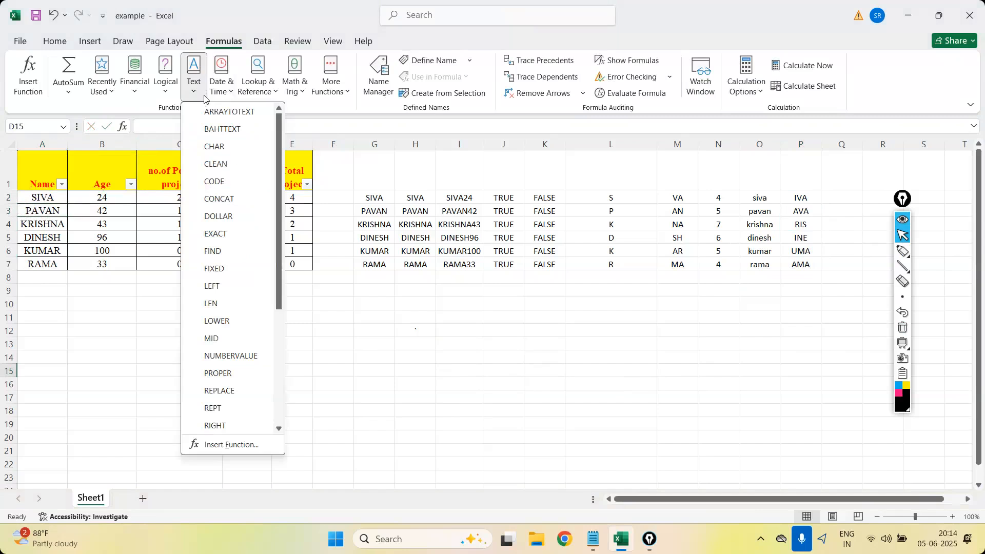
{"action": "scroll", "coordinate": [259, 277], "scroll_direction": "down", "scroll_amount": 2}
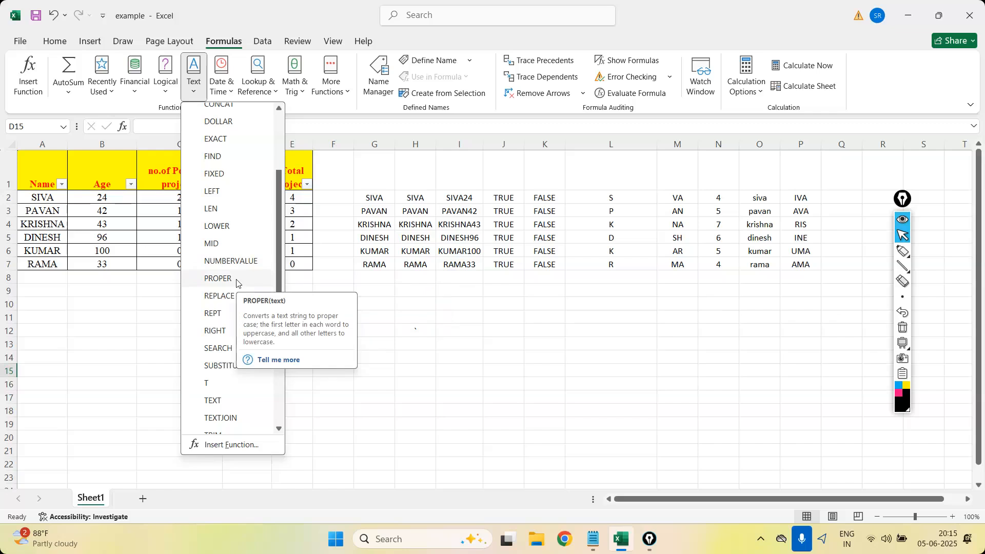
{"action": "left_click", "coordinate": [847, 240]}
{"action": "left_click", "coordinate": [834, 195]}
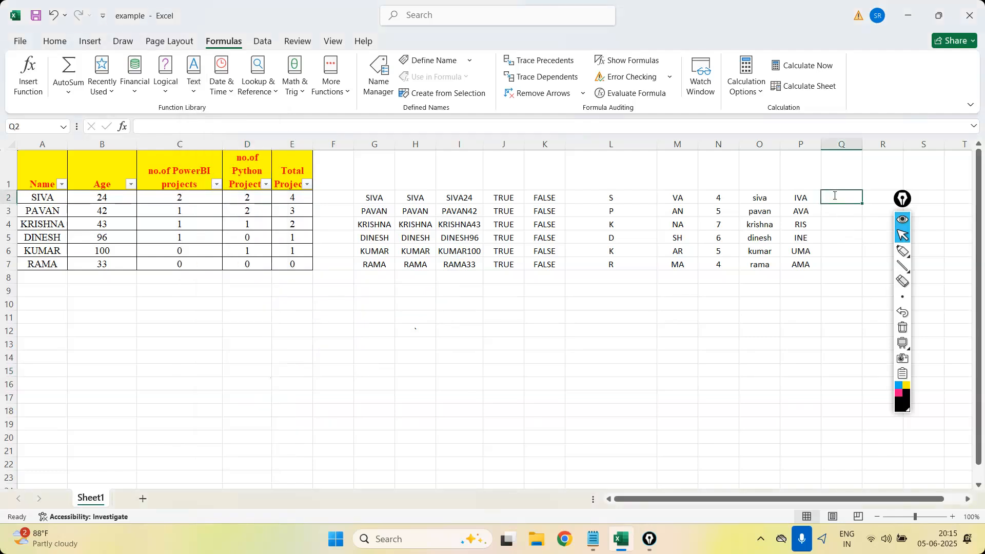
{"action": "type", "text": "=proper"}
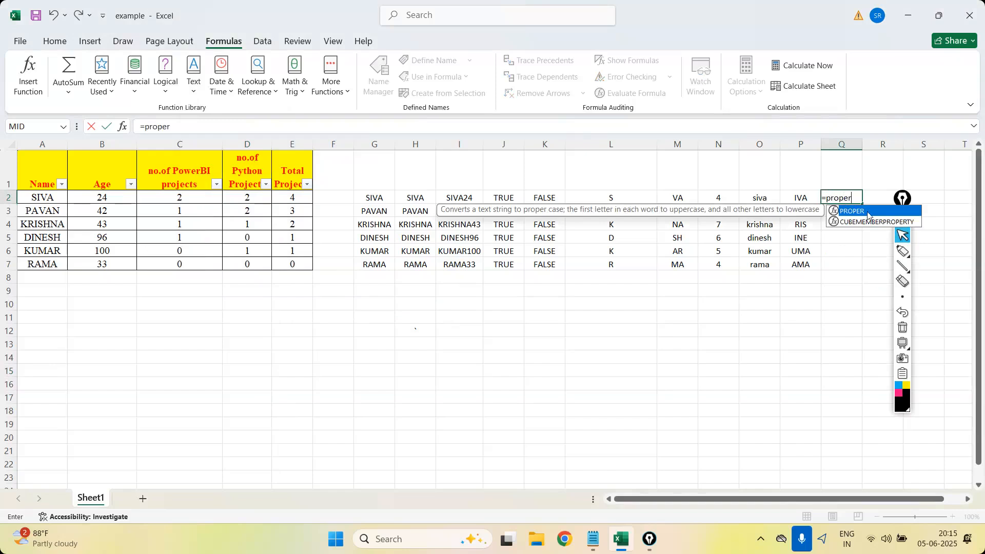
{"action": "double_click", "coordinate": [868, 216]}
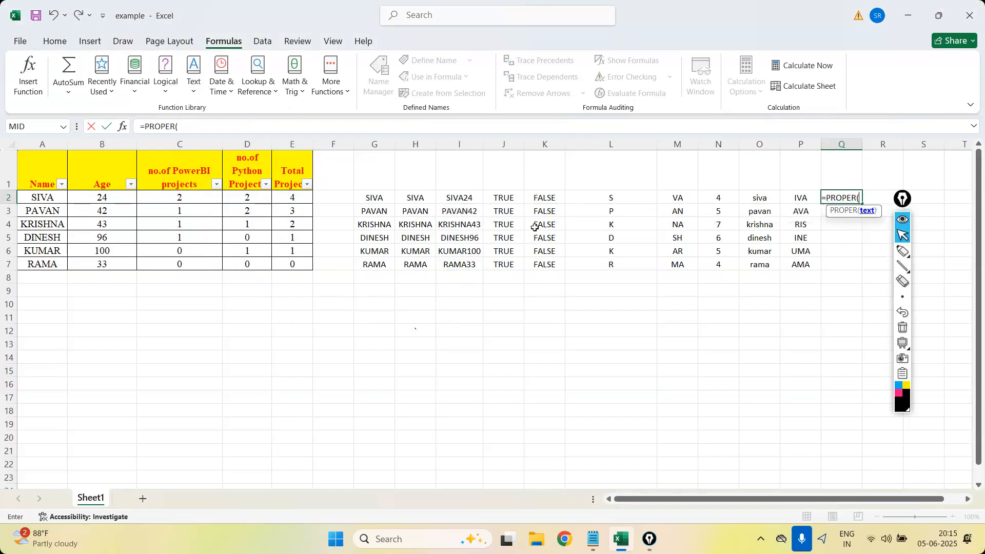
{"action": "left_click", "coordinate": [38, 197]}
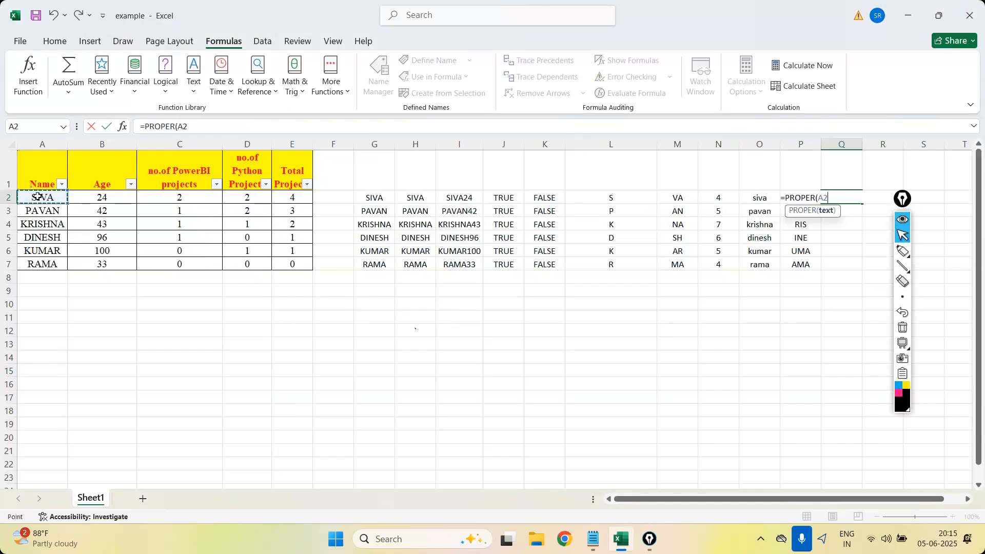
{"action": "type", "text": ")"}
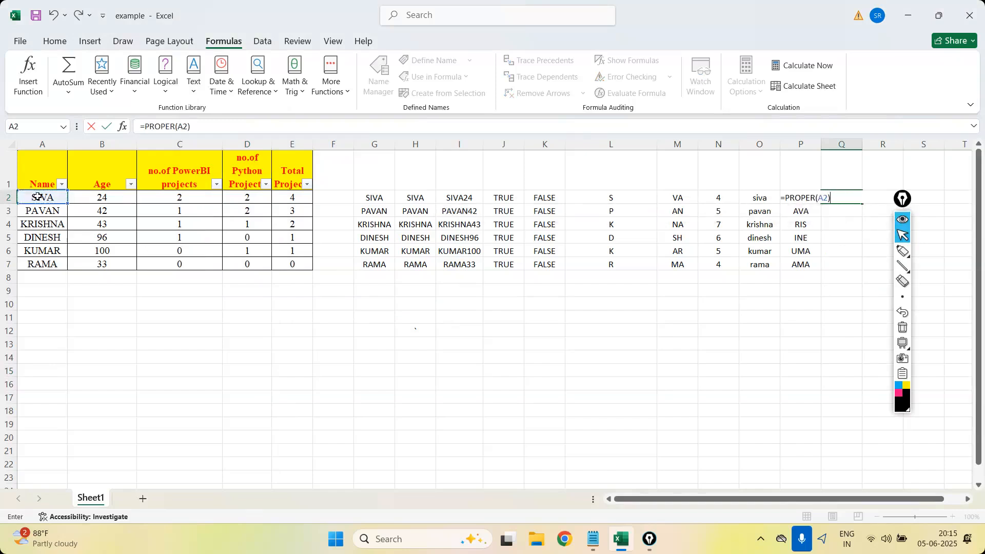
{"action": "key", "text": "Return"}
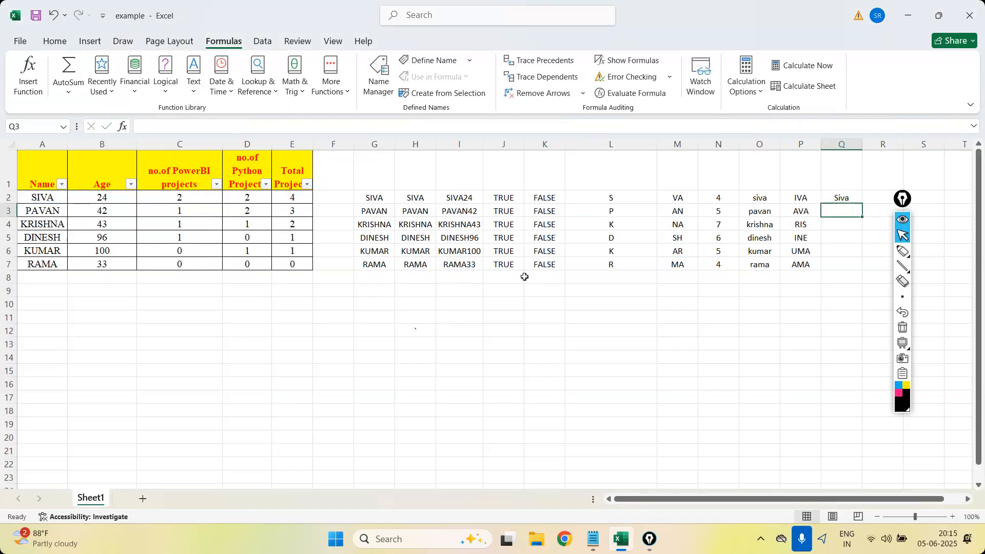
{"action": "left_click", "coordinate": [859, 192]}
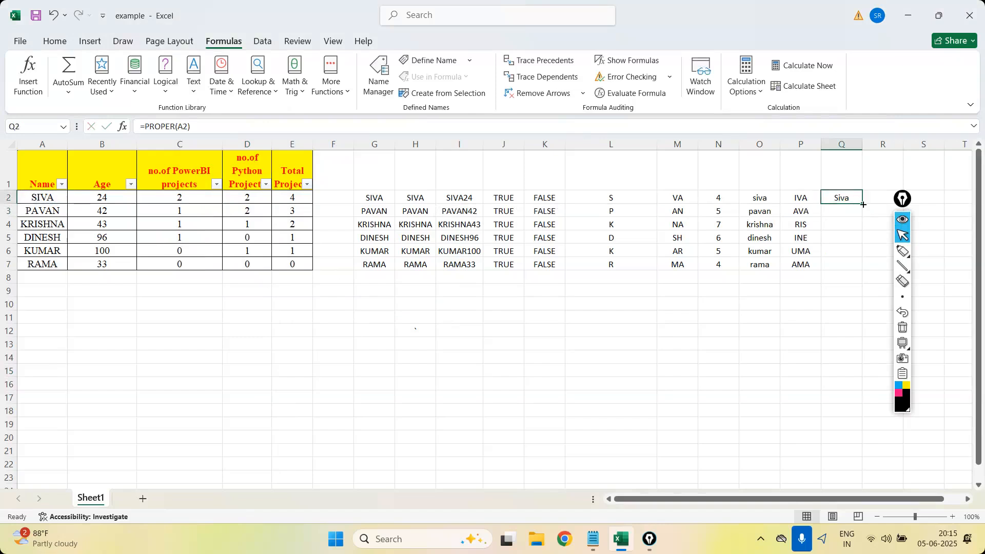
{"action": "left_click_drag", "start_coordinate": [863, 204], "coordinate": [860, 269]}
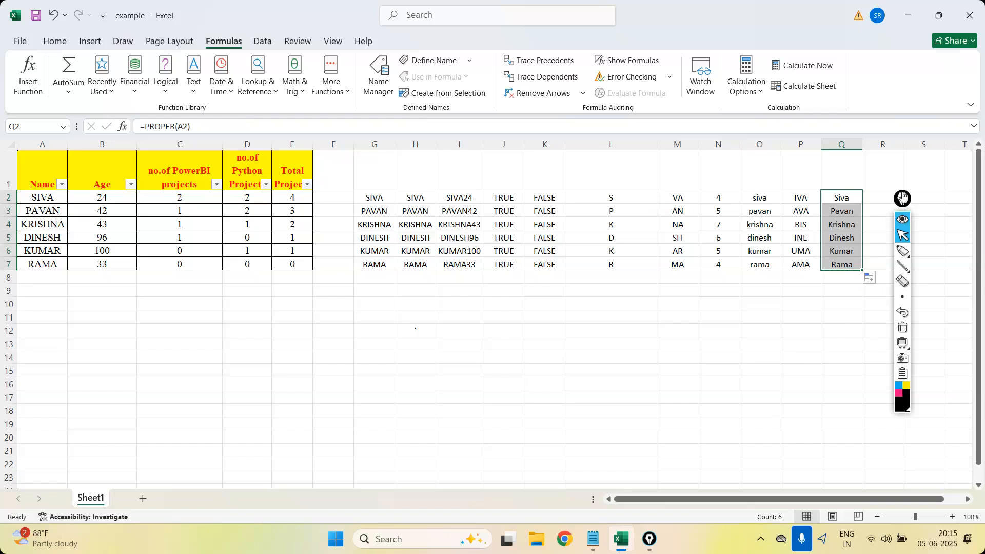
Sketch a two-column table over columns K to O with the annotation pen and head it "function" and "Importance".
{"action": "left_click_drag", "start_coordinate": [902, 198], "coordinate": [20, 227]}
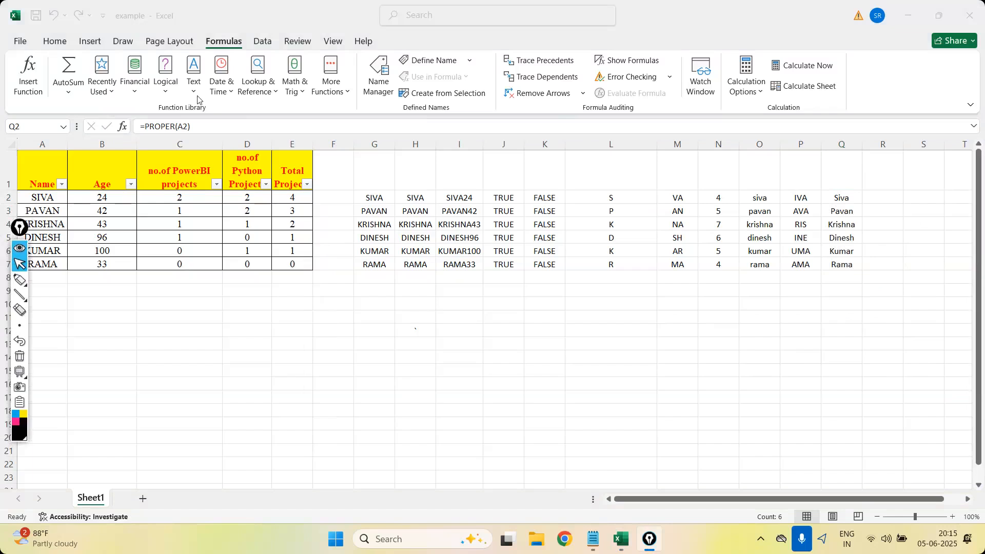
{"action": "left_click", "coordinate": [20, 282]}
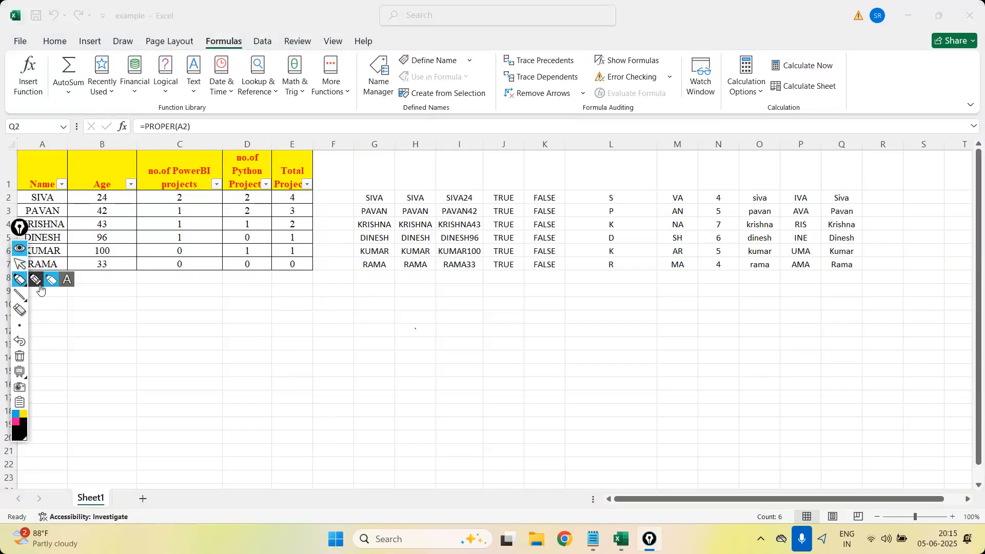
{"action": "left_click", "coordinate": [35, 279]}
{"action": "mouse_move", "coordinate": [537, 481]}
{"action": "left_mouse_down"}
{"action": "mouse_move", "coordinate": [543, 114]}
{"action": "mouse_move", "coordinate": [772, 213]}
{"action": "left_mouse_up"}
{"action": "left_click_drag", "start_coordinate": [779, 401], "coordinate": [506, 446]}
{"action": "left_click_drag", "start_coordinate": [646, 100], "coordinate": [628, 446]}
{"action": "left_click_drag", "start_coordinate": [530, 172], "coordinate": [687, 145]}
{"action": "left_click_drag", "start_coordinate": [755, 141], "coordinate": [777, 135]}
{"action": "mouse_move", "coordinate": [586, 120]}
{"action": "left_mouse_down"}
{"action": "mouse_move", "coordinate": [580, 154]}
{"action": "mouse_move", "coordinate": [584, 144]}
{"action": "mouse_move", "coordinate": [641, 135]}
{"action": "left_mouse_up"}
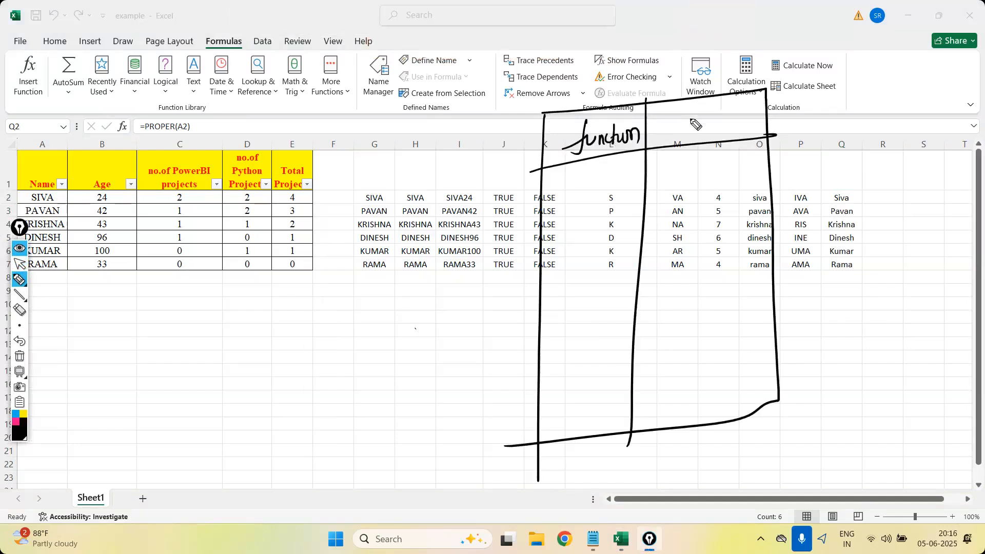
{"action": "mouse_move", "coordinate": [681, 109]}
{"action": "left_mouse_down"}
{"action": "mouse_move", "coordinate": [687, 127]}
{"action": "mouse_move", "coordinate": [739, 120]}
{"action": "mouse_move", "coordinate": [750, 102]}
{"action": "mouse_move", "coordinate": [751, 121]}
{"action": "mouse_move", "coordinate": [768, 112]}
{"action": "left_mouse_up"}
Handwrite Lower and len() in the function column of the sketched table, with an underlined "Return" beside len.
{"action": "mouse_move", "coordinate": [583, 171]}
{"action": "left_mouse_down"}
{"action": "mouse_move", "coordinate": [595, 188]}
{"action": "mouse_move", "coordinate": [659, 167]}
{"action": "left_mouse_up"}
{"action": "mouse_move", "coordinate": [590, 212]}
{"action": "left_mouse_down"}
{"action": "mouse_move", "coordinate": [591, 229]}
{"action": "mouse_move", "coordinate": [623, 228]}
{"action": "left_mouse_up"}
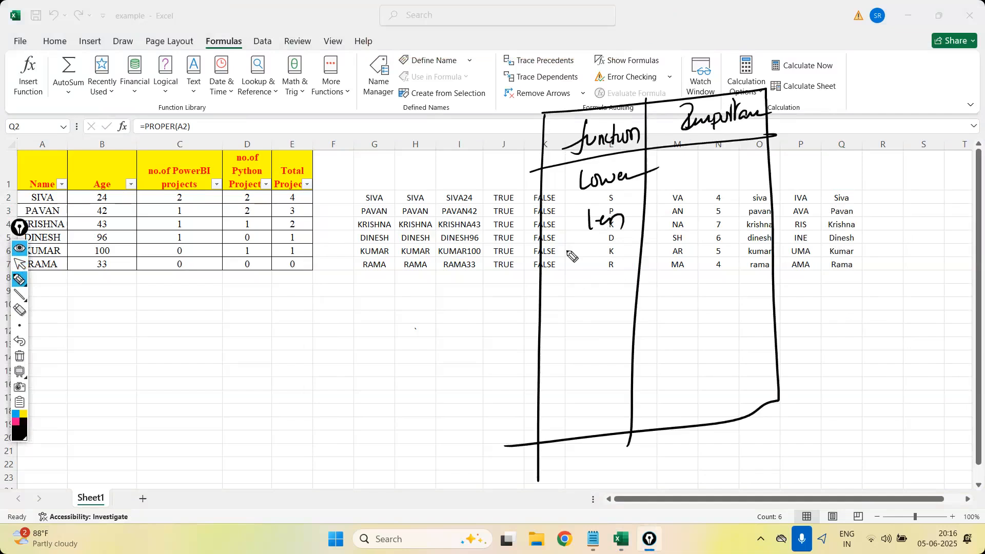
{"action": "left_click_drag", "start_coordinate": [636, 205], "coordinate": [632, 222]}
{"action": "mouse_move", "coordinate": [642, 204]}
{"action": "left_mouse_down"}
{"action": "mouse_move", "coordinate": [643, 219]}
{"action": "mouse_move", "coordinate": [727, 216]}
{"action": "left_mouse_up"}
{"action": "mouse_move", "coordinate": [672, 203]}
{"action": "left_mouse_down"}
{"action": "mouse_move", "coordinate": [676, 213]}
{"action": "mouse_move", "coordinate": [720, 207]}
{"action": "left_mouse_up"}
{"action": "left_click_drag", "start_coordinate": [632, 220], "coordinate": [643, 219]}
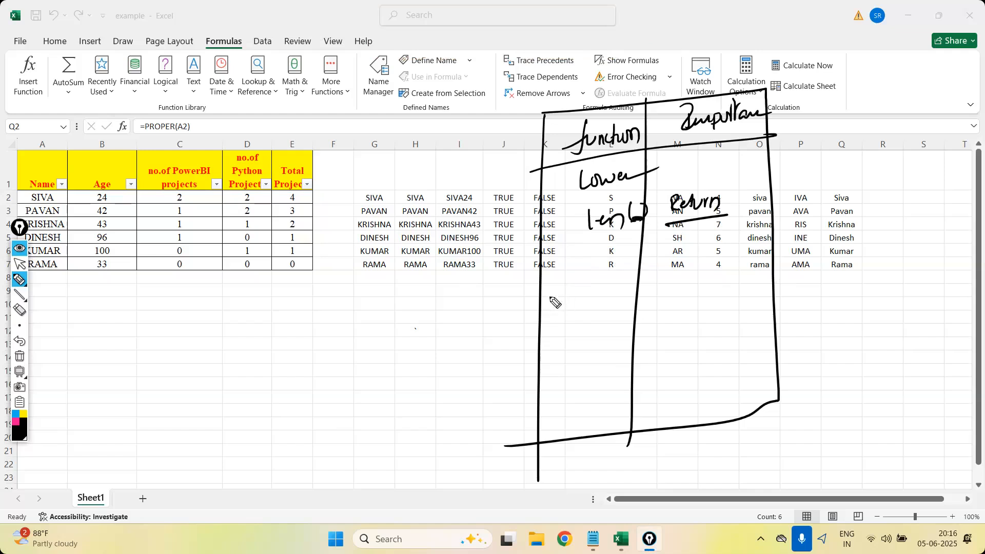
Add a handwritten Proper(text) row explaining that the first character becomes upper case and the remaining letters lower case.
{"action": "mouse_move", "coordinate": [553, 281]}
{"action": "left_mouse_down"}
{"action": "mouse_move", "coordinate": [579, 300]}
{"action": "mouse_move", "coordinate": [618, 284]}
{"action": "mouse_move", "coordinate": [622, 293]}
{"action": "mouse_move", "coordinate": [636, 275]}
{"action": "mouse_move", "coordinate": [639, 303]}
{"action": "left_mouse_up"}
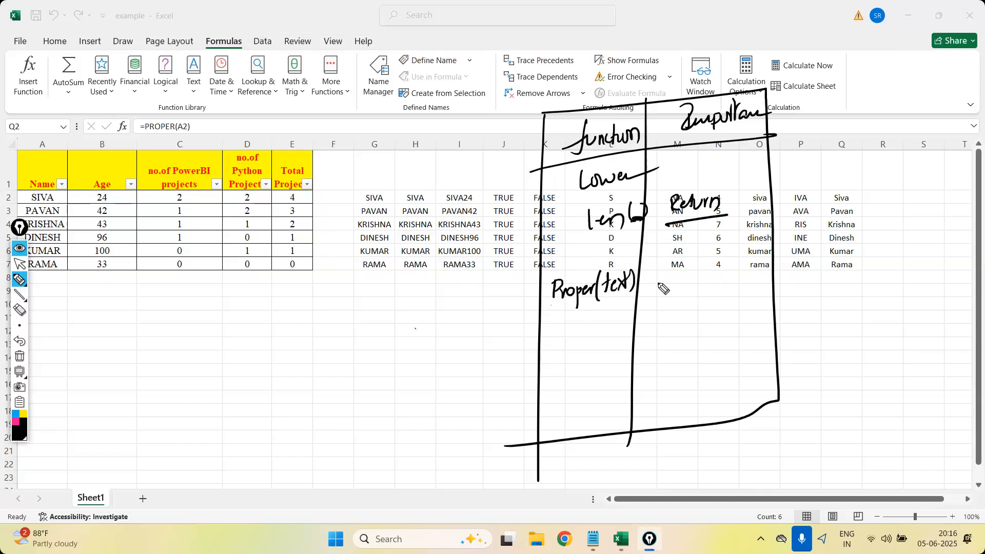
{"action": "mouse_move", "coordinate": [657, 276]}
{"action": "left_mouse_down"}
{"action": "mouse_move", "coordinate": [654, 291]}
{"action": "mouse_move", "coordinate": [755, 278]}
{"action": "mouse_move", "coordinate": [775, 264]}
{"action": "mouse_move", "coordinate": [754, 259]}
{"action": "mouse_move", "coordinate": [767, 246]}
{"action": "left_mouse_up"}
{"action": "left_click_drag", "start_coordinate": [705, 311], "coordinate": [774, 291]}
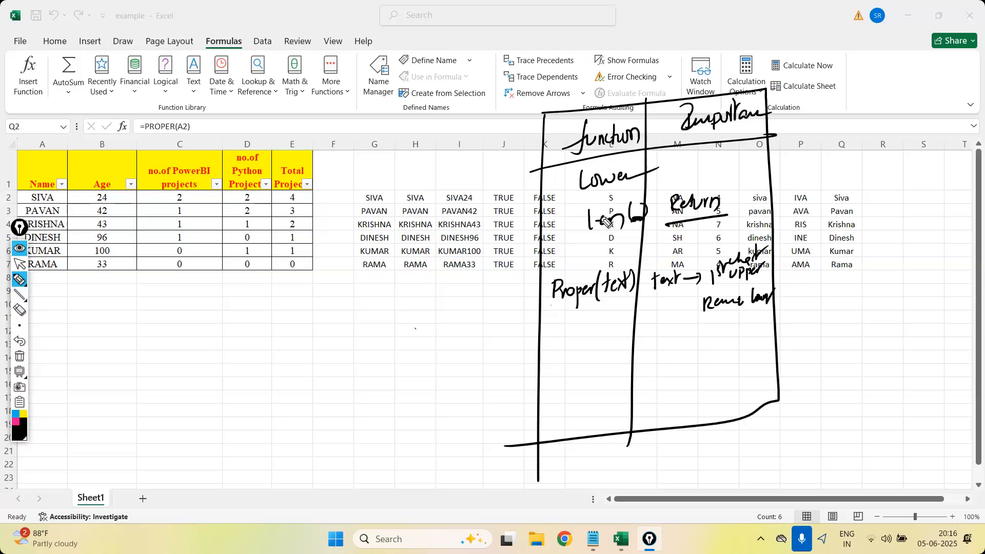
Complete the handwritten len row with "text" and "no. of ch", and rule lines above and below it.
{"action": "left_click_drag", "start_coordinate": [636, 196], "coordinate": [636, 216]}
{"action": "left_click_drag", "start_coordinate": [632, 204], "coordinate": [640, 203]}
{"action": "left_click_drag", "start_coordinate": [640, 210], "coordinate": [656, 197]}
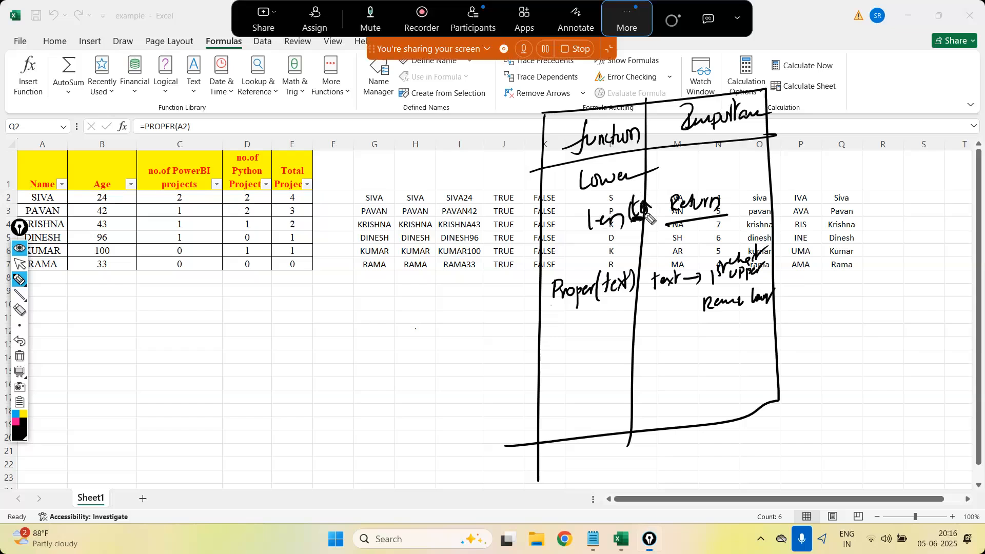
{"action": "mouse_move", "coordinate": [744, 202]}
{"action": "left_mouse_down"}
{"action": "mouse_move", "coordinate": [777, 197]}
{"action": "mouse_move", "coordinate": [785, 211]}
{"action": "mouse_move", "coordinate": [809, 190]}
{"action": "mouse_move", "coordinate": [843, 193]}
{"action": "left_mouse_up"}
{"action": "left_click_drag", "start_coordinate": [573, 196], "coordinate": [810, 159]}
{"action": "left_click_drag", "start_coordinate": [563, 240], "coordinate": [804, 207]}
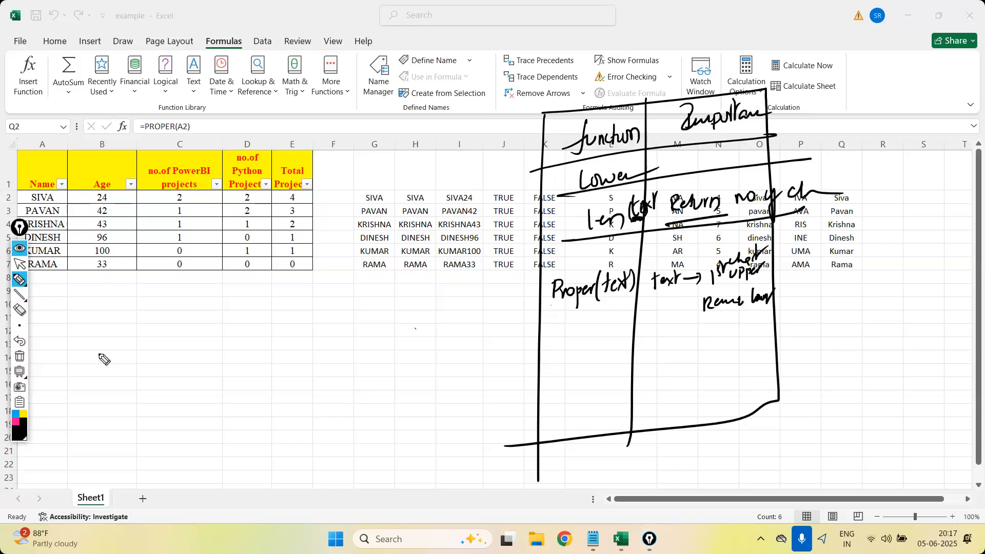
Clear the handwritten function table and return to normal pointer mode.
{"action": "left_click", "coordinate": [20, 357]}
{"action": "left_click", "coordinate": [21, 263]}
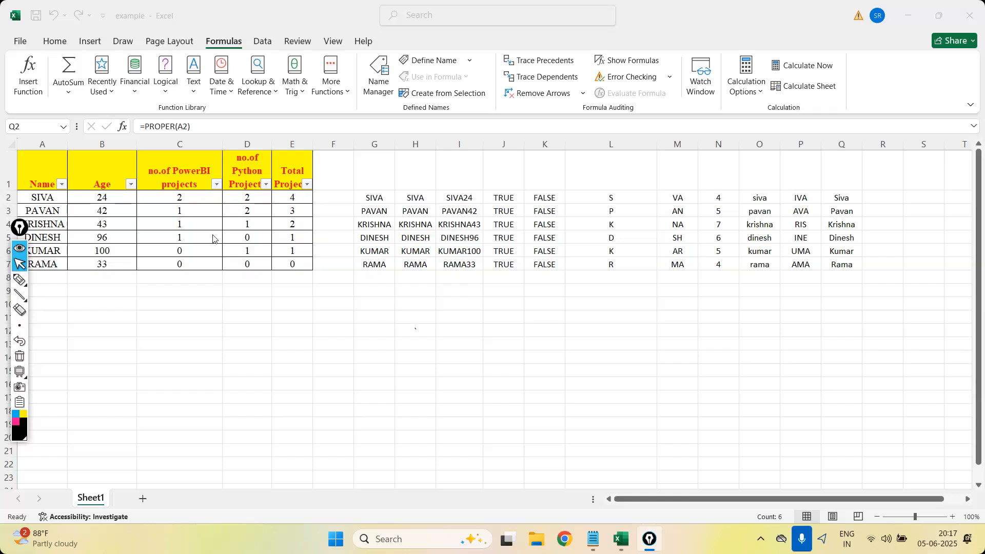
Handwrite an underlined "Excel" with a vertical line below it, and clear the annotations again.
{"action": "left_click", "coordinate": [19, 279]}
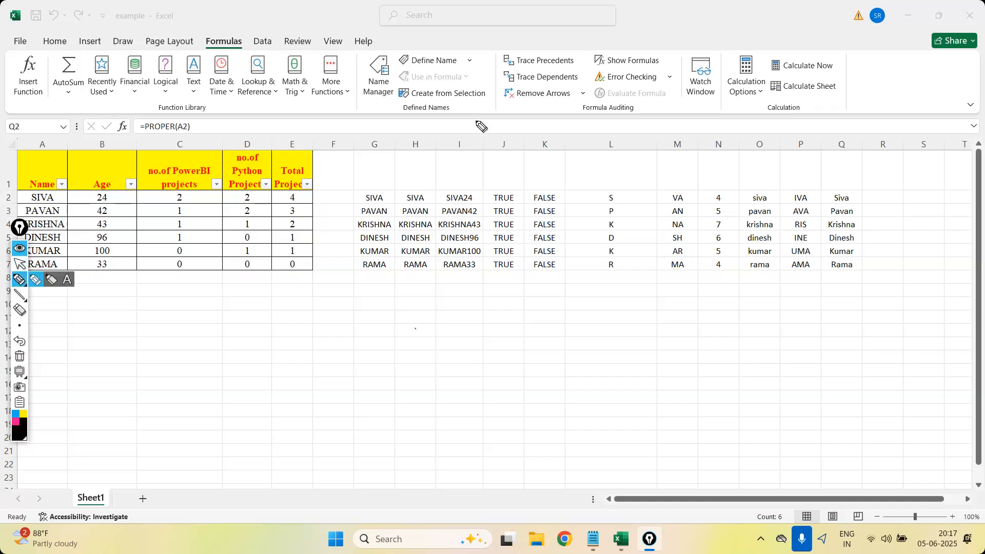
{"action": "mouse_move", "coordinate": [488, 101]}
{"action": "left_mouse_down"}
{"action": "mouse_move", "coordinate": [485, 122]}
{"action": "mouse_move", "coordinate": [501, 123]}
{"action": "left_mouse_up"}
{"action": "mouse_move", "coordinate": [502, 106]}
{"action": "left_mouse_down"}
{"action": "mouse_move", "coordinate": [490, 123]}
{"action": "mouse_move", "coordinate": [532, 125]}
{"action": "left_mouse_up"}
{"action": "mouse_move", "coordinate": [463, 144]}
{"action": "left_mouse_down"}
{"action": "mouse_move", "coordinate": [554, 125]}
{"action": "mouse_move", "coordinate": [479, 283]}
{"action": "left_mouse_up"}
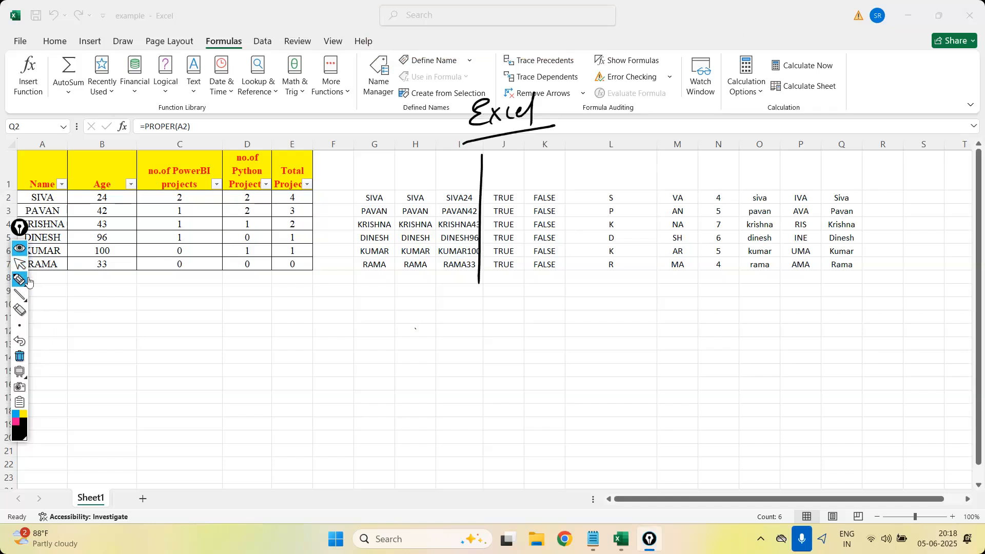
{"action": "left_click", "coordinate": [19, 356]}
{"action": "left_click", "coordinate": [19, 264]}
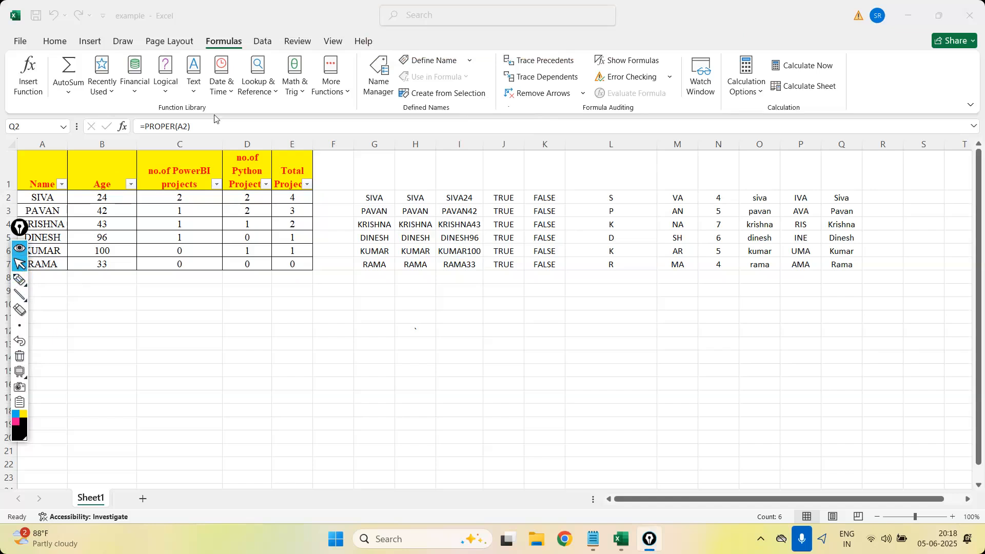
Handwrite "DA" with the annotation pen, with an arrow pointing from it to "PowerBI".
{"action": "left_click", "coordinate": [20, 280]}
{"action": "mouse_move", "coordinate": [877, 105]}
{"action": "left_mouse_down"}
{"action": "mouse_move", "coordinate": [878, 90]}
{"action": "mouse_move", "coordinate": [894, 101]}
{"action": "mouse_move", "coordinate": [878, 105]}
{"action": "left_mouse_up"}
{"action": "left_click_drag", "start_coordinate": [896, 105], "coordinate": [910, 105]}
{"action": "left_click_drag", "start_coordinate": [900, 97], "coordinate": [914, 95]}
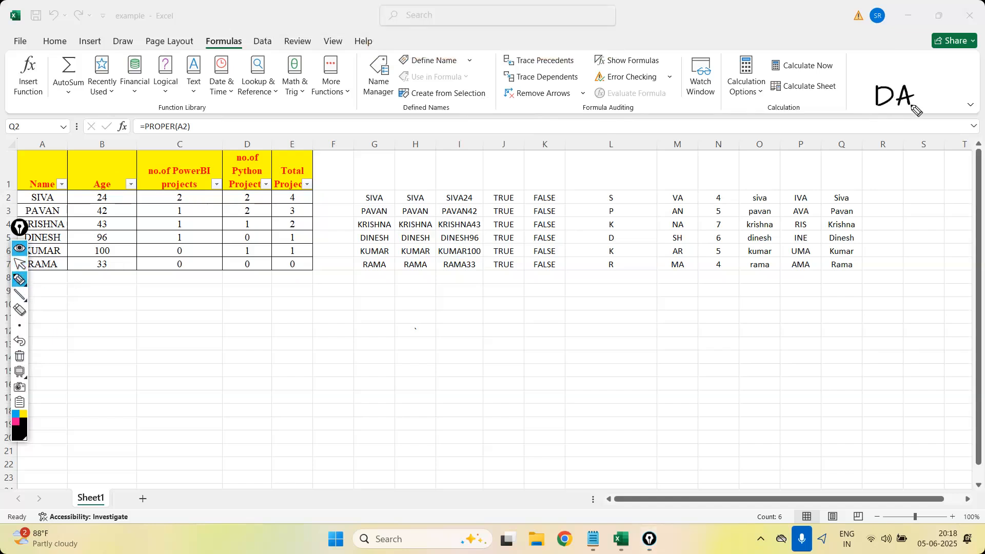
{"action": "left_click_drag", "start_coordinate": [854, 95], "coordinate": [829, 96]}
{"action": "mouse_move", "coordinate": [839, 90]}
{"action": "left_mouse_down"}
{"action": "mouse_move", "coordinate": [834, 102]}
{"action": "mouse_move", "coordinate": [845, 103]}
{"action": "left_mouse_up"}
{"action": "mouse_move", "coordinate": [744, 98]}
{"action": "left_mouse_down"}
{"action": "mouse_move", "coordinate": [776, 111]}
{"action": "mouse_move", "coordinate": [846, 102]}
{"action": "left_mouse_up"}
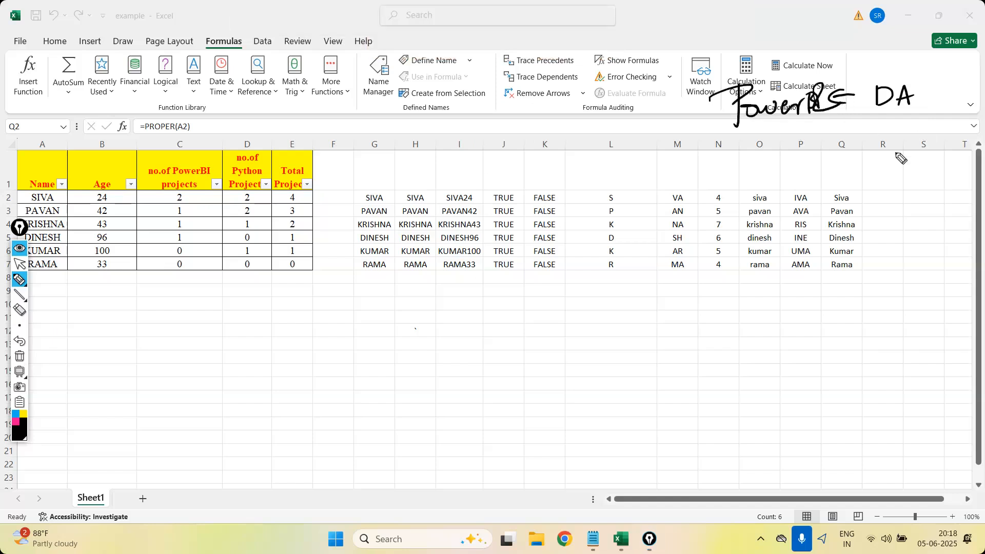
Handwrite "DS" below DA, with an arrow pointing from it to "Python".
{"action": "left_click_drag", "start_coordinate": [881, 152], "coordinate": [851, 153]}
{"action": "mouse_move", "coordinate": [860, 146]}
{"action": "left_mouse_down"}
{"action": "mouse_move", "coordinate": [850, 157]}
{"action": "mouse_move", "coordinate": [891, 162]}
{"action": "left_mouse_up"}
{"action": "left_click_drag", "start_coordinate": [889, 143], "coordinate": [891, 161]}
{"action": "left_click_drag", "start_coordinate": [920, 141], "coordinate": [906, 156]}
{"action": "left_click_drag", "start_coordinate": [761, 150], "coordinate": [763, 174]}
{"action": "mouse_move", "coordinate": [744, 161]}
{"action": "left_mouse_down"}
{"action": "mouse_move", "coordinate": [772, 154]}
{"action": "mouse_move", "coordinate": [762, 163]}
{"action": "left_mouse_up"}
{"action": "left_click_drag", "start_coordinate": [773, 161], "coordinate": [786, 182]}
{"action": "left_click_drag", "start_coordinate": [792, 141], "coordinate": [785, 190]}
{"action": "mouse_move", "coordinate": [783, 155]}
{"action": "left_mouse_down"}
{"action": "mouse_move", "coordinate": [803, 153]}
{"action": "mouse_move", "coordinate": [815, 177]}
{"action": "left_mouse_up"}
{"action": "left_click_drag", "start_coordinate": [813, 159], "coordinate": [833, 177]}
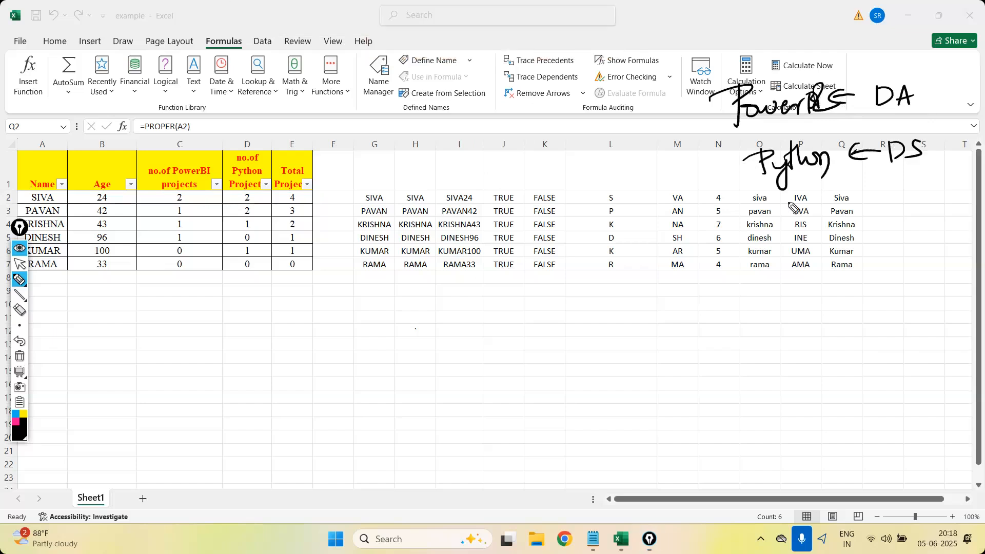
Switch the annotation tool to a blank whiteboard, clear the ink and return to pointer mode.
{"action": "left_click", "coordinate": [22, 371]}
{"action": "left_click", "coordinate": [20, 357]}
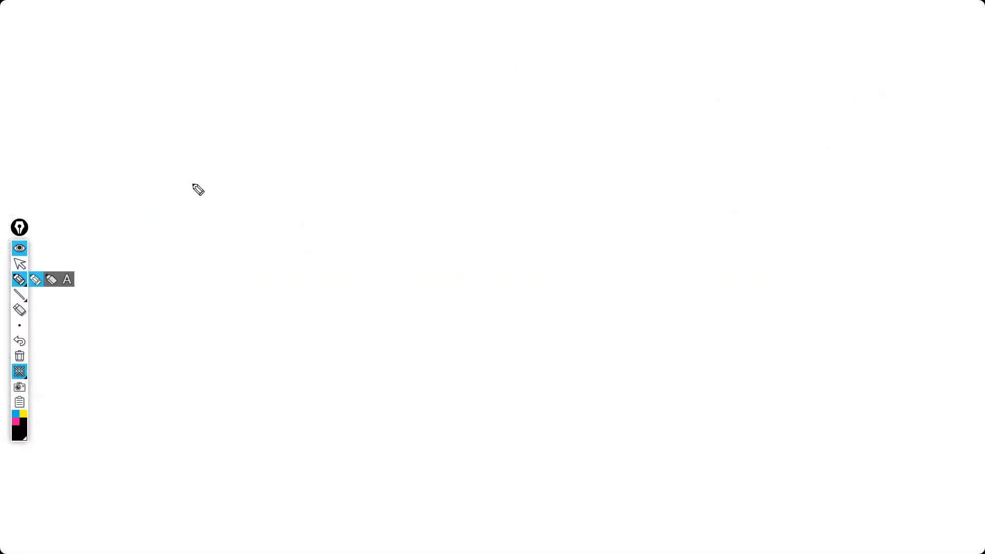
{"action": "left_click", "coordinate": [20, 265]}
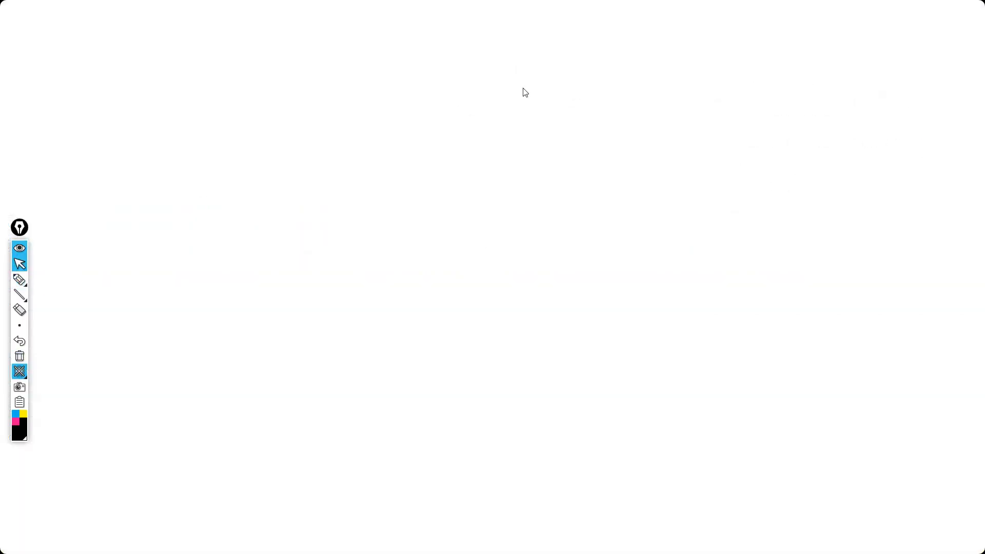
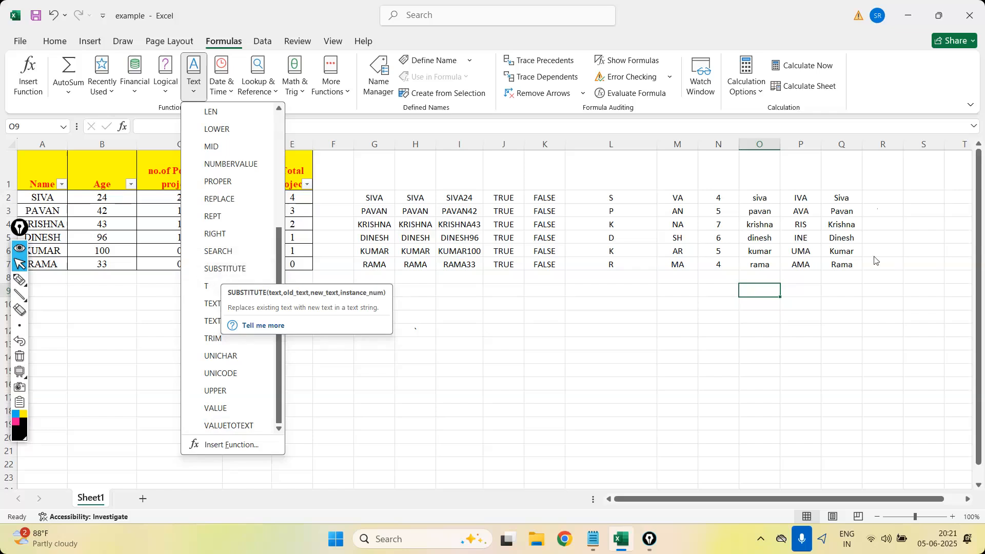
Insert the SUBSTITUTE function in cell R2, with A2 as both the text and the old text.
{"action": "left_click", "coordinate": [877, 197]}
{"action": "type", "text": "="}
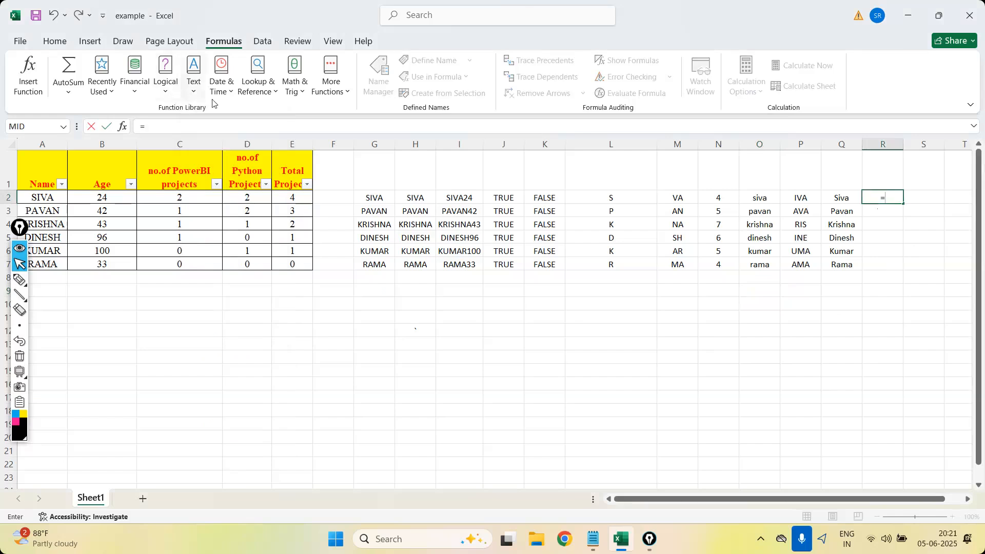
{"action": "left_click", "coordinate": [193, 87]}
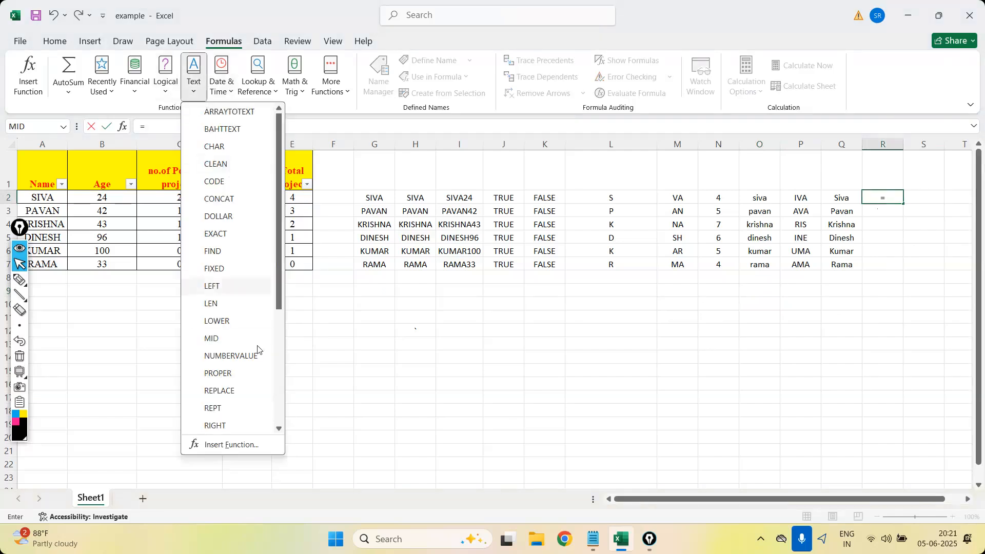
{"action": "scroll", "coordinate": [281, 288], "scroll_direction": "down", "scroll_amount": 3}
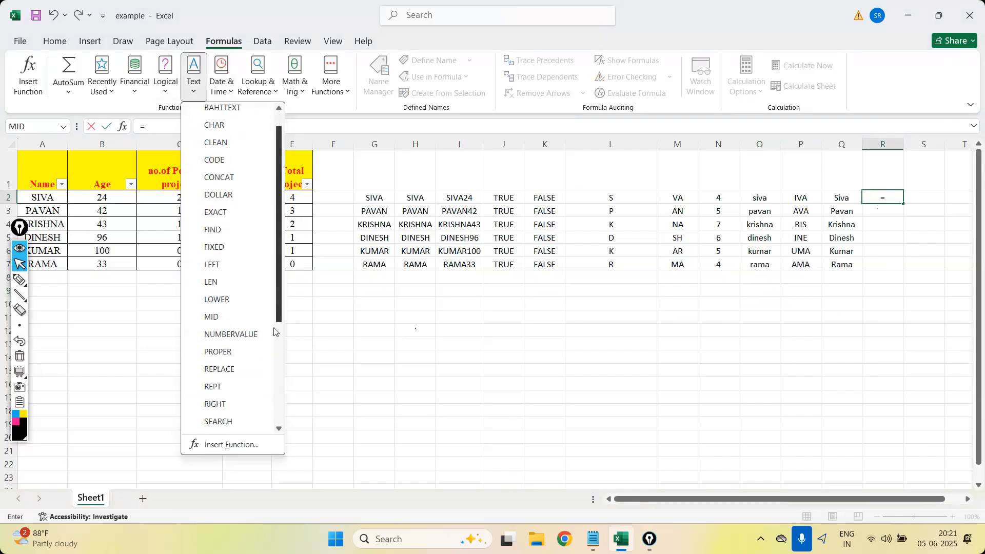
{"action": "left_click", "coordinate": [226, 317]}
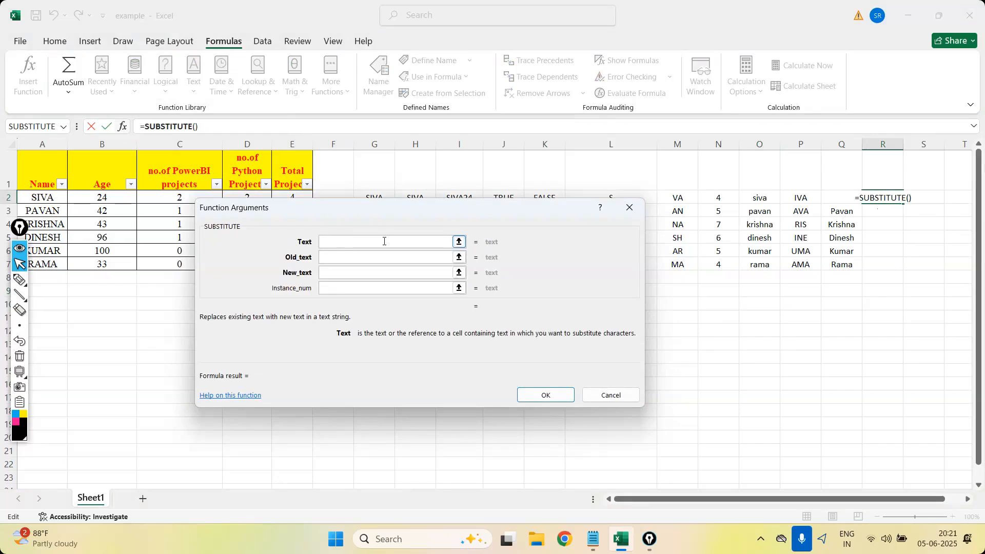
{"action": "left_click", "coordinate": [42, 199]}
{"action": "left_click", "coordinate": [370, 259]}
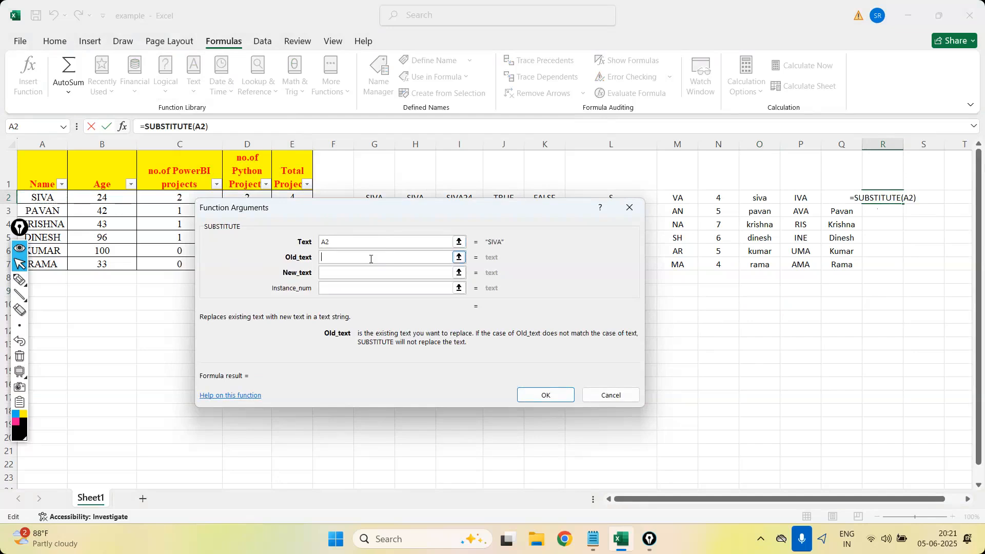
{"action": "left_click", "coordinate": [43, 200]}
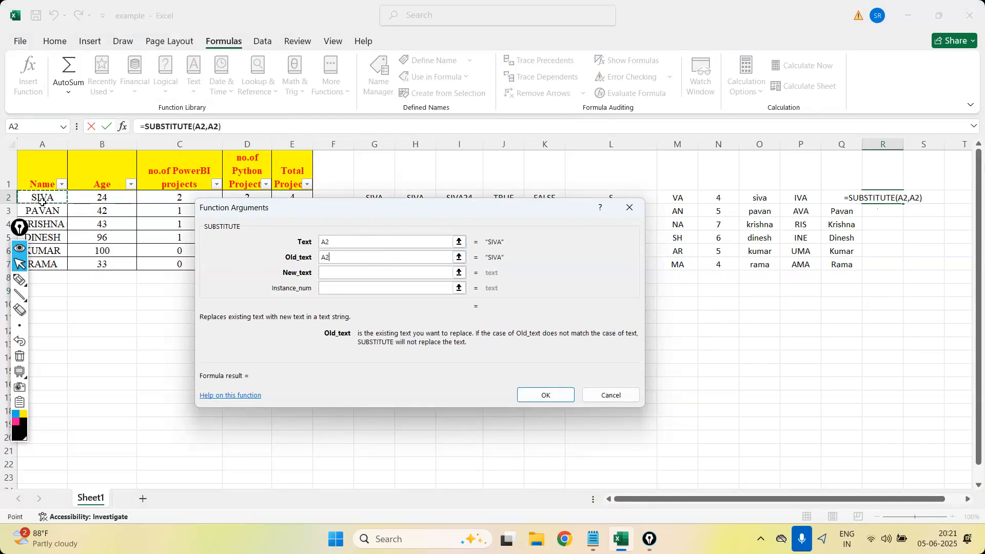
Set the SUBSTITUTE new text to "srk", insert the formula and fill it down from R2 to R7.
{"action": "left_click", "coordinate": [385, 273]}
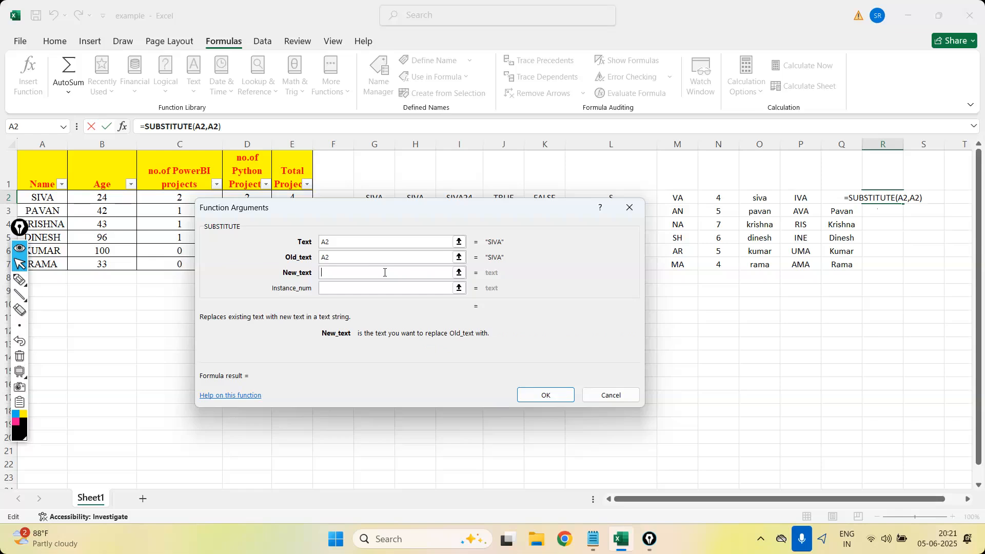
{"action": "type", "text": "sr"}
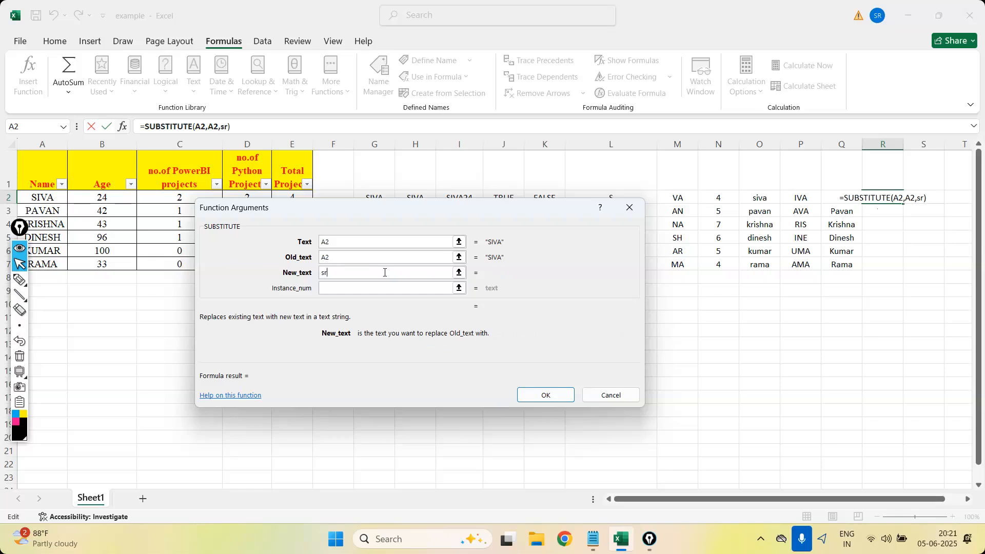
{"action": "type", "text": "k"}
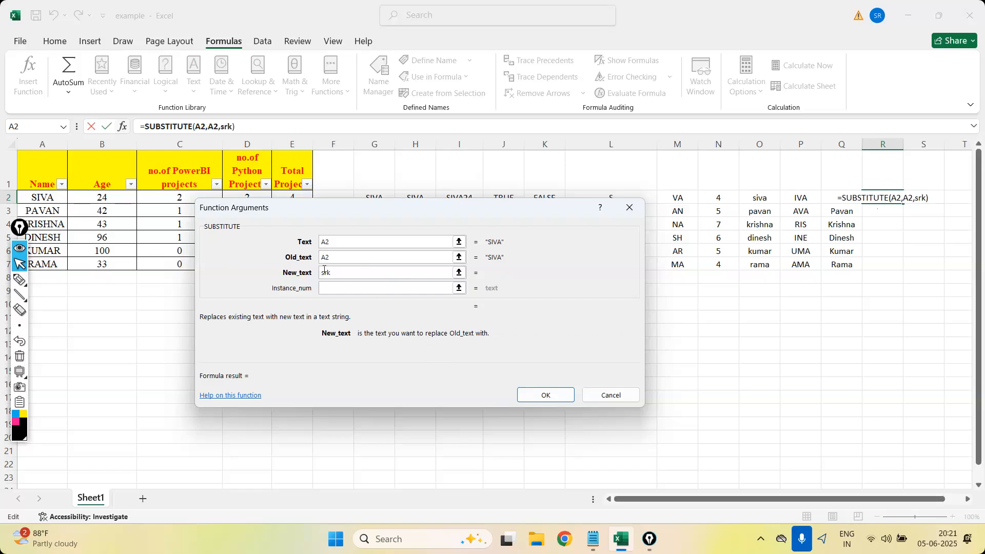
{"action": "type", "text": "\""}
{"action": "type", "text": "\""}
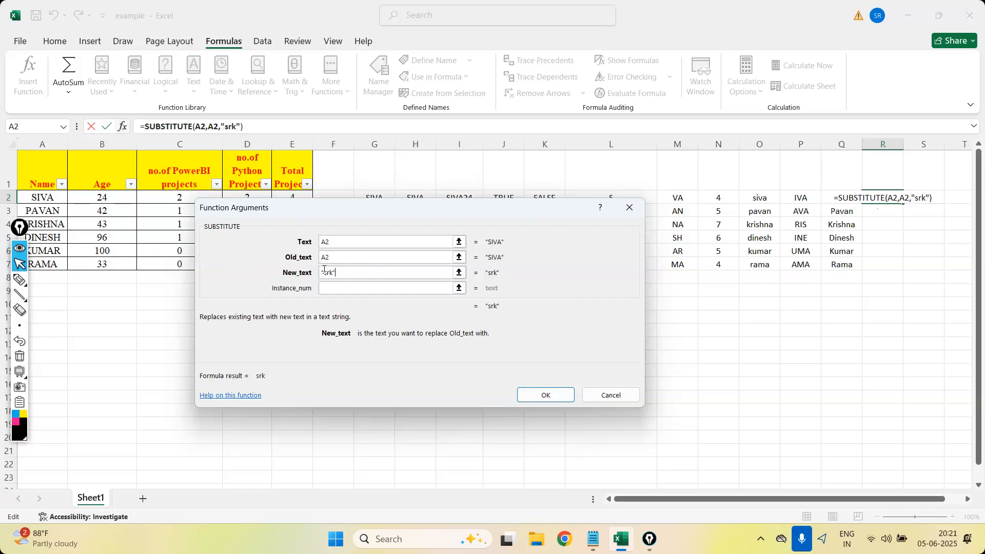
{"action": "left_click", "coordinate": [545, 394]}
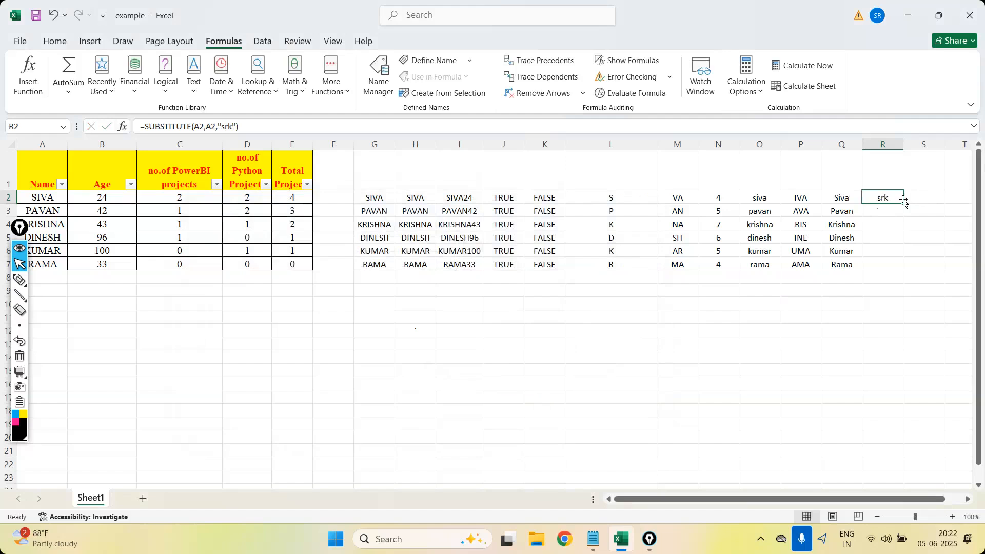
{"action": "left_click_drag", "start_coordinate": [903, 203], "coordinate": [898, 270]}
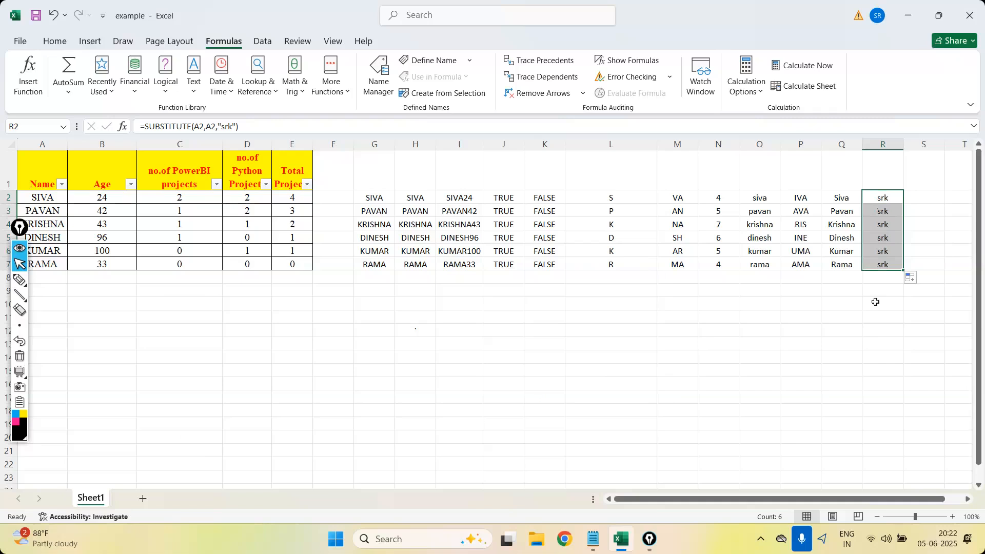
Review the T function's description, insert T in cell S2 with A2 as its value, and fill it down to S7.
{"action": "left_click", "coordinate": [128, 347]}
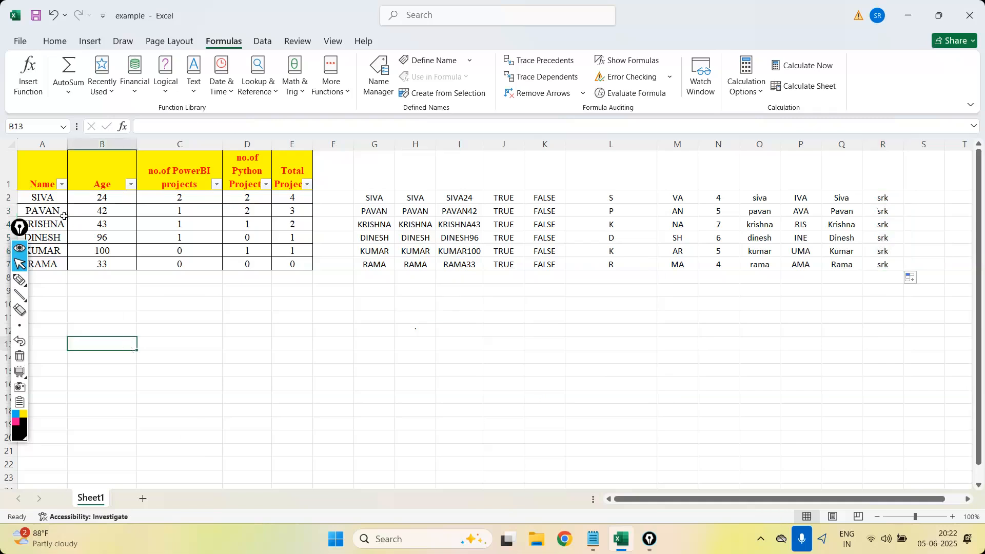
{"action": "left_click", "coordinate": [197, 91]}
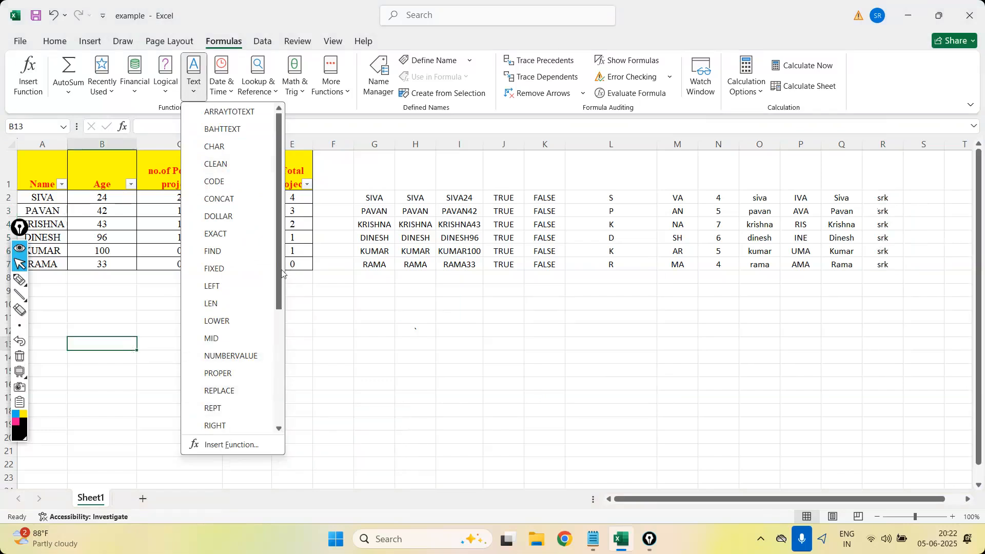
{"action": "left_click_drag", "start_coordinate": [281, 272], "coordinate": [282, 388]}
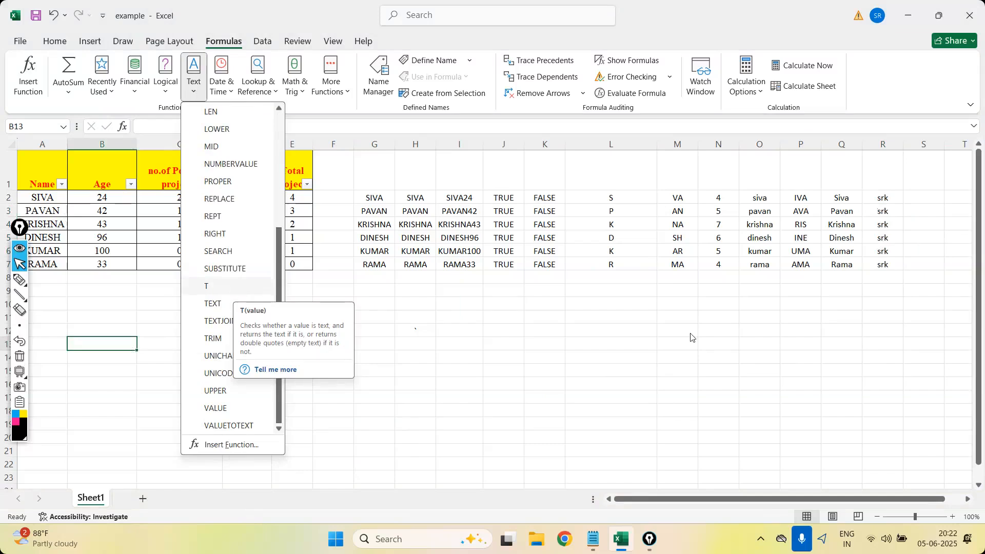
{"action": "left_click", "coordinate": [708, 338]}
{"action": "left_click", "coordinate": [926, 196]}
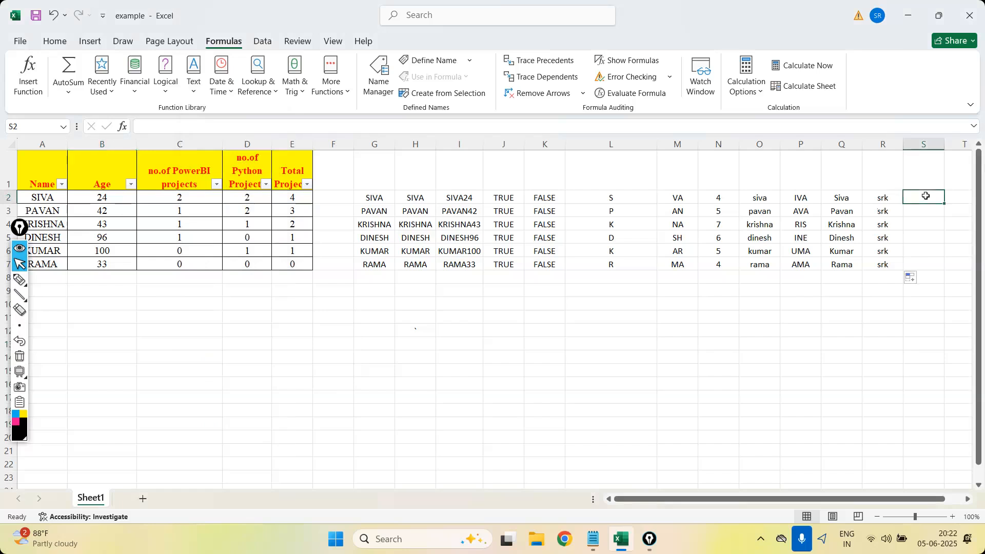
{"action": "left_click", "coordinate": [191, 92]}
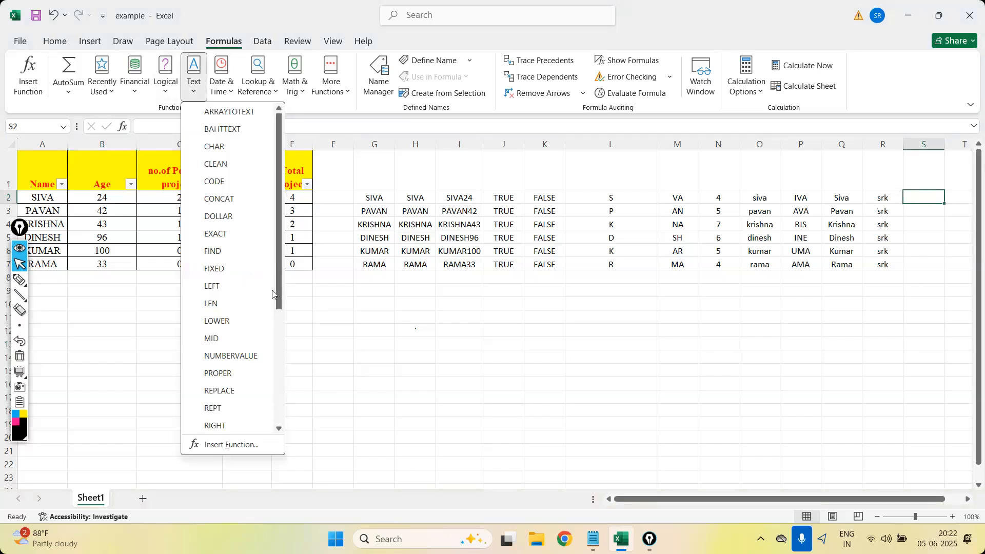
{"action": "left_click_drag", "start_coordinate": [275, 277], "coordinate": [275, 358]}
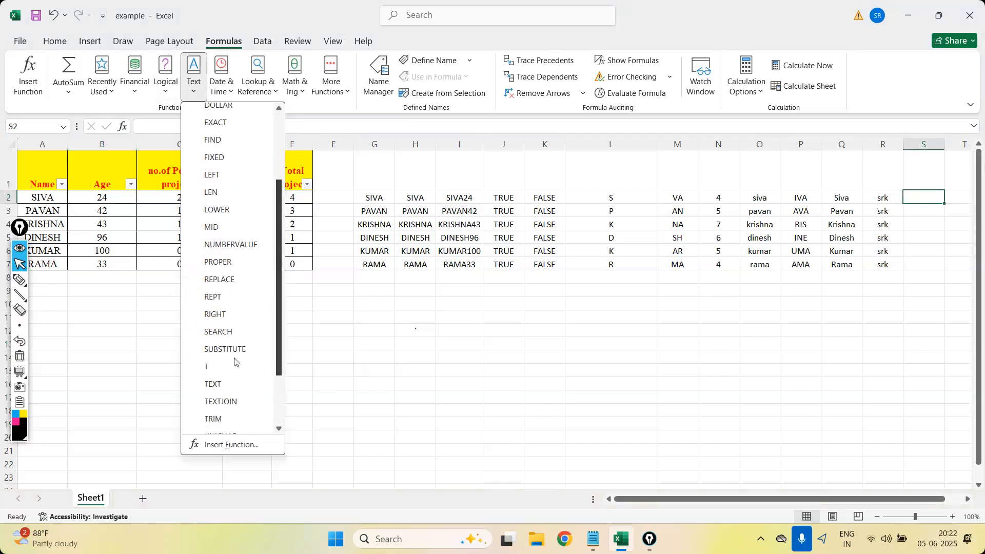
{"action": "left_click", "coordinate": [206, 366]}
{"action": "left_click", "coordinate": [51, 196]}
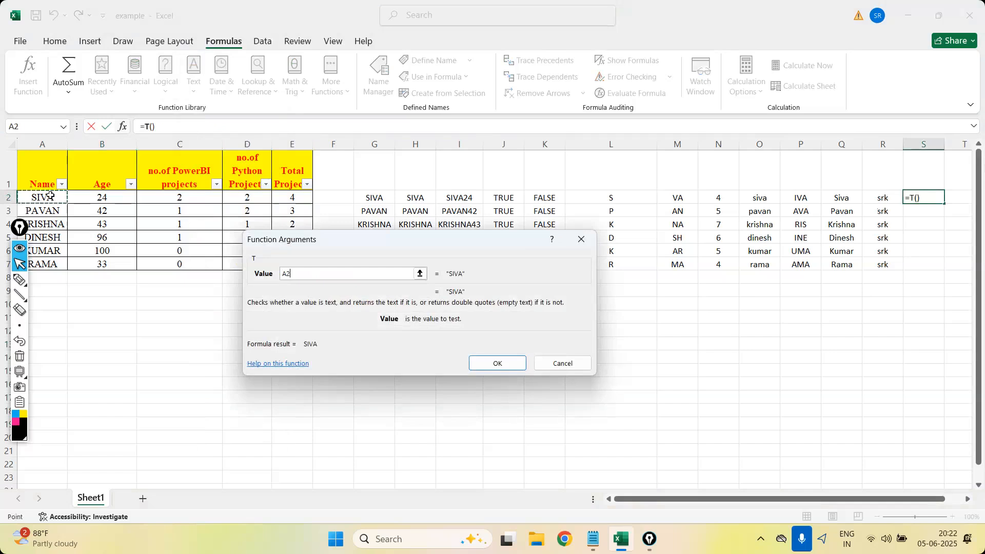
{"action": "left_click", "coordinate": [507, 365]}
{"action": "left_click_drag", "start_coordinate": [945, 203], "coordinate": [944, 277]}
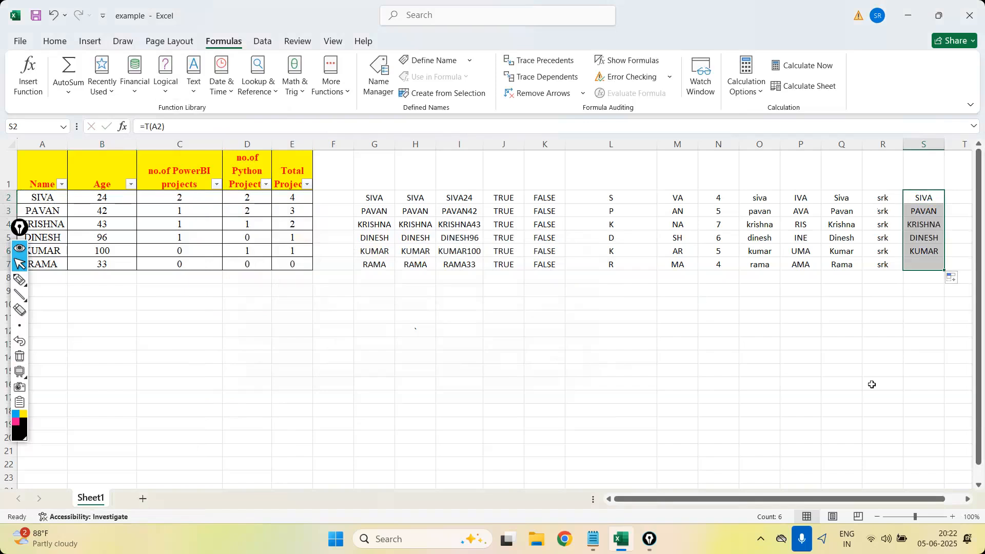
Try 12 in place of the name in A5, check the T formula in S5, and undo the entry.
{"action": "left_click", "coordinate": [53, 235]}
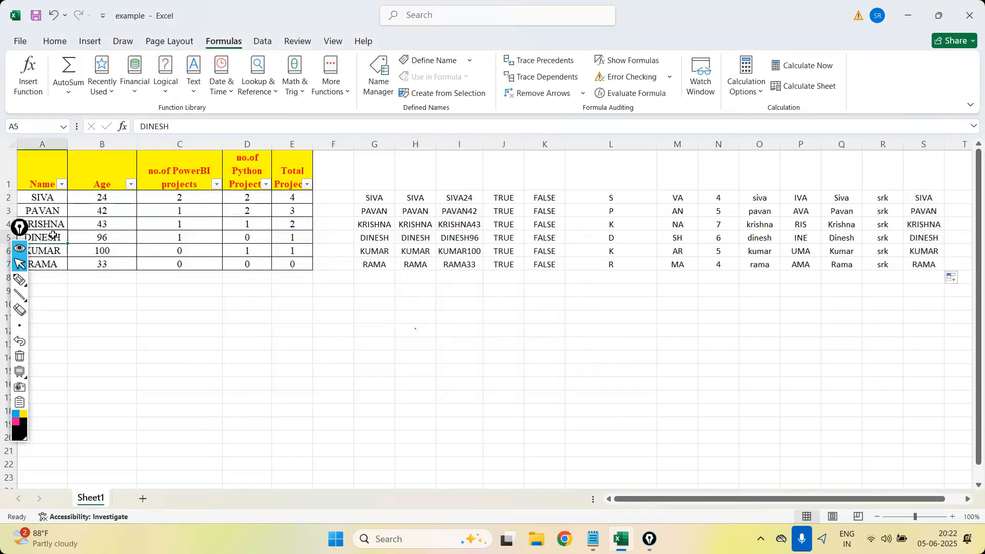
{"action": "type", "text": "12"}
{"action": "key", "text": "Return"}
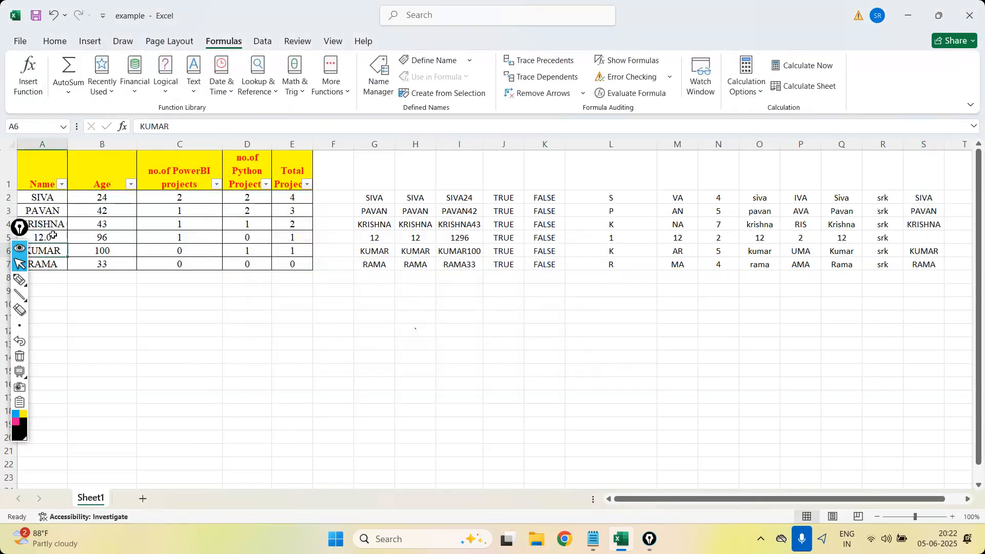
{"action": "left_click", "coordinate": [928, 236]}
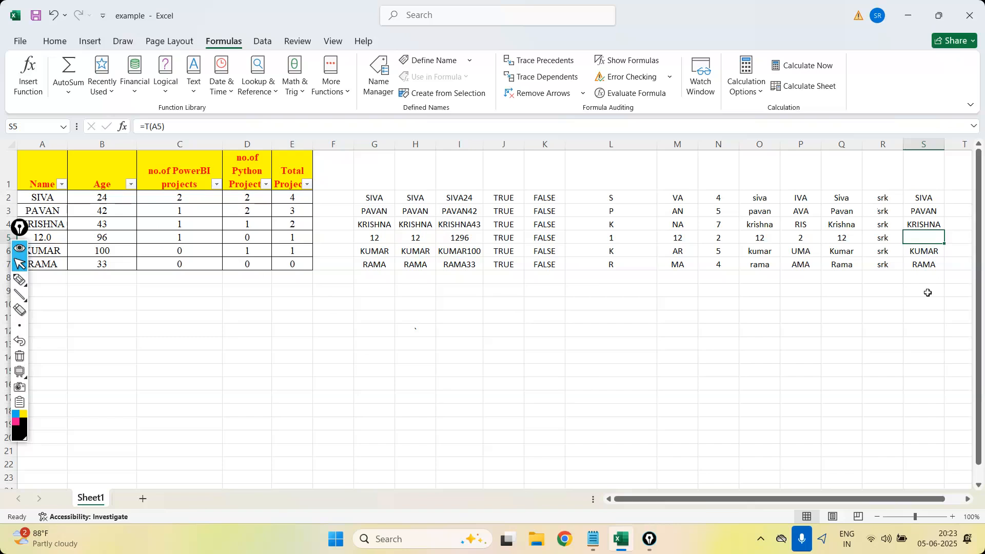
{"action": "key", "text": "ctrl+z"}
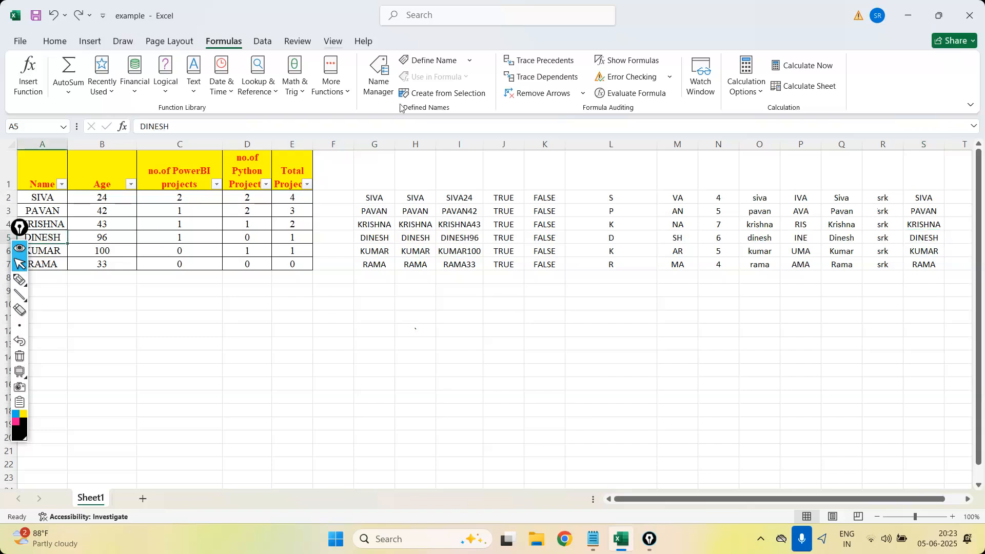
{"action": "left_click", "coordinate": [196, 91]}
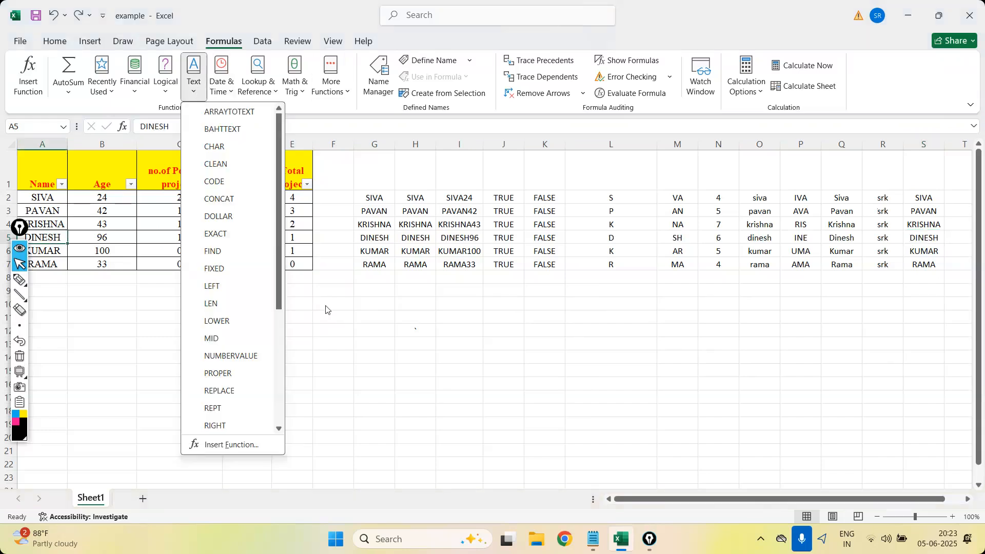
{"action": "scroll", "coordinate": [259, 387], "scroll_direction": "down", "scroll_amount": 4}
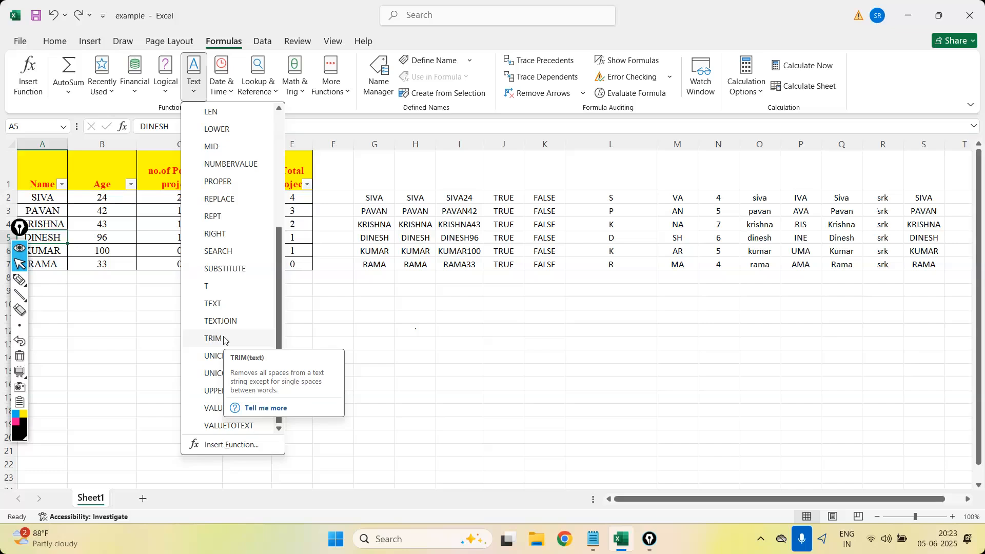
{"action": "left_click", "coordinate": [224, 340]}
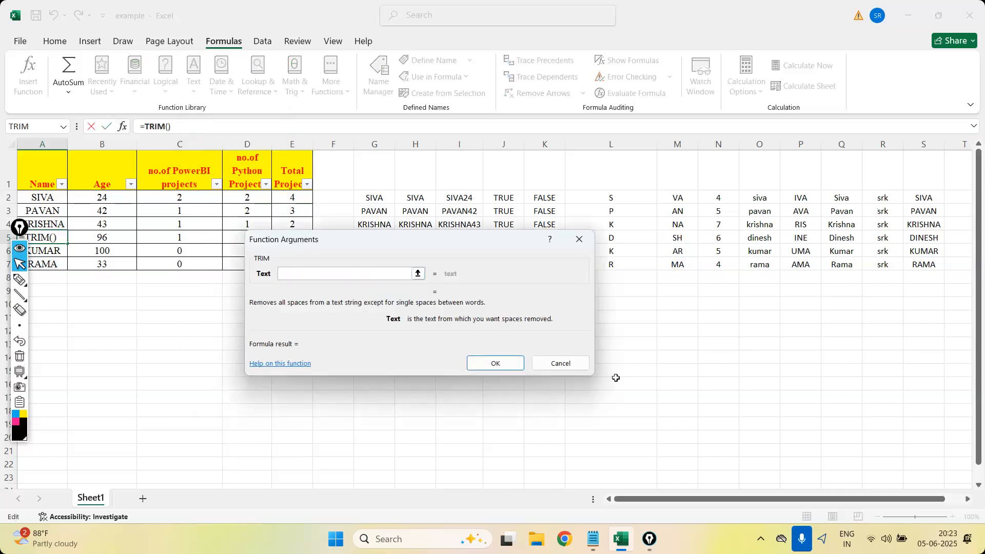
{"action": "left_click", "coordinate": [579, 239]}
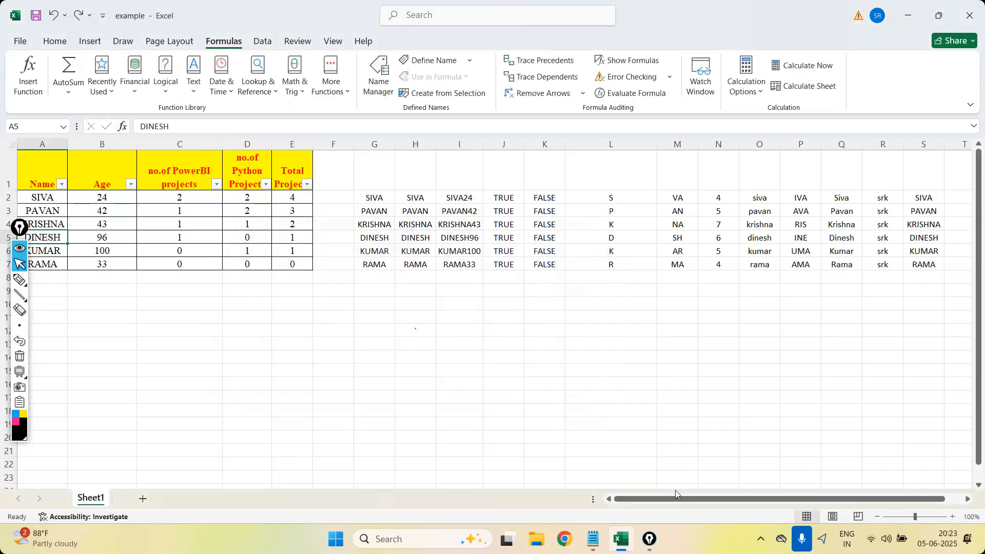
Clear all the text function results from the range G2:S7.
{"action": "left_click_drag", "start_coordinate": [373, 198], "coordinate": [925, 265]}
{"action": "key", "text": "Delete"}
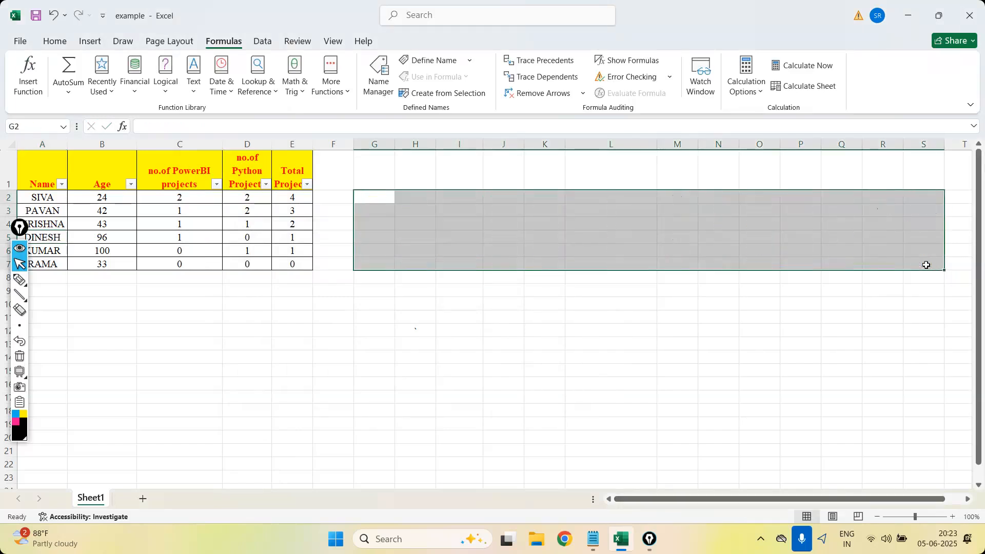
{"action": "left_click", "coordinate": [374, 195]}
{"action": "type", "text": "="}
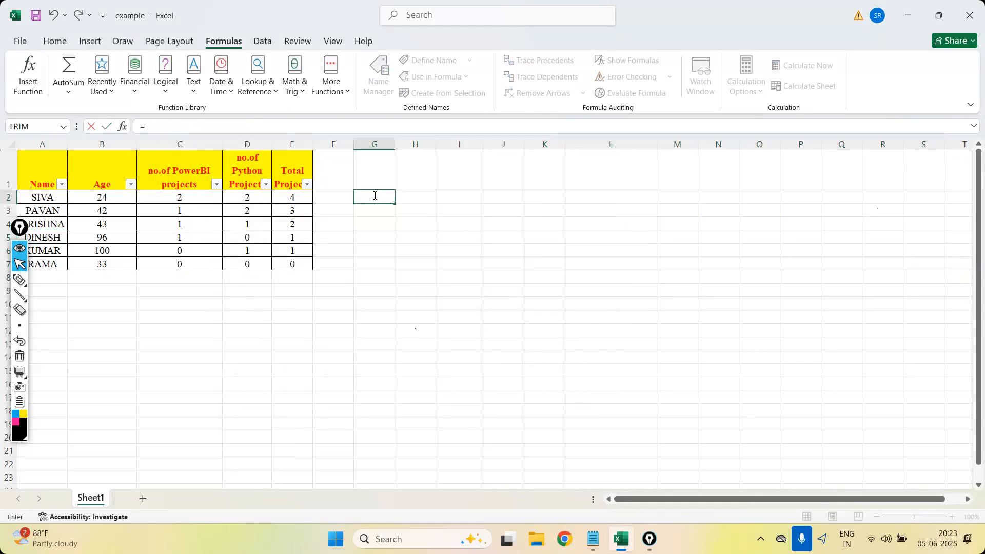
{"action": "type", "text": "t"}
{"action": "key", "text": "Escape"}
{"action": "key", "text": "Escape"}
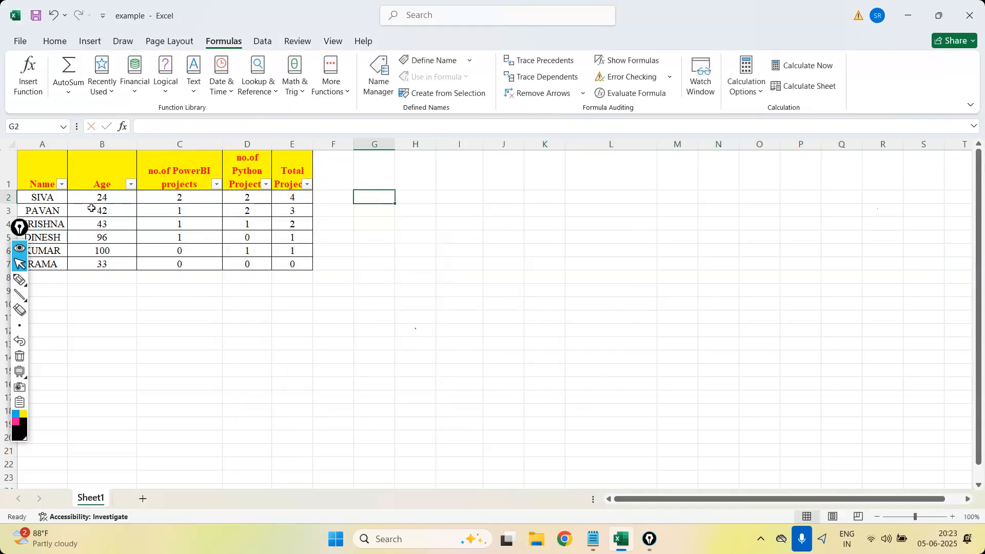
Move the annotation toolbar clear of the Name column and left-align the whole of column A.
{"action": "left_click", "coordinate": [51, 199]}
{"action": "left_click_drag", "start_coordinate": [22, 224], "coordinate": [959, 156]}
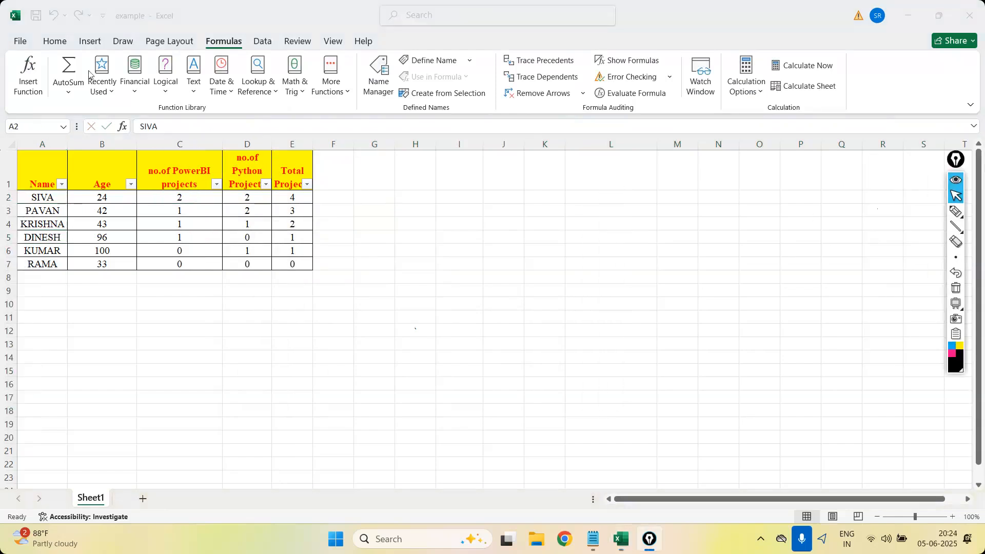
{"action": "left_click", "coordinate": [59, 42]}
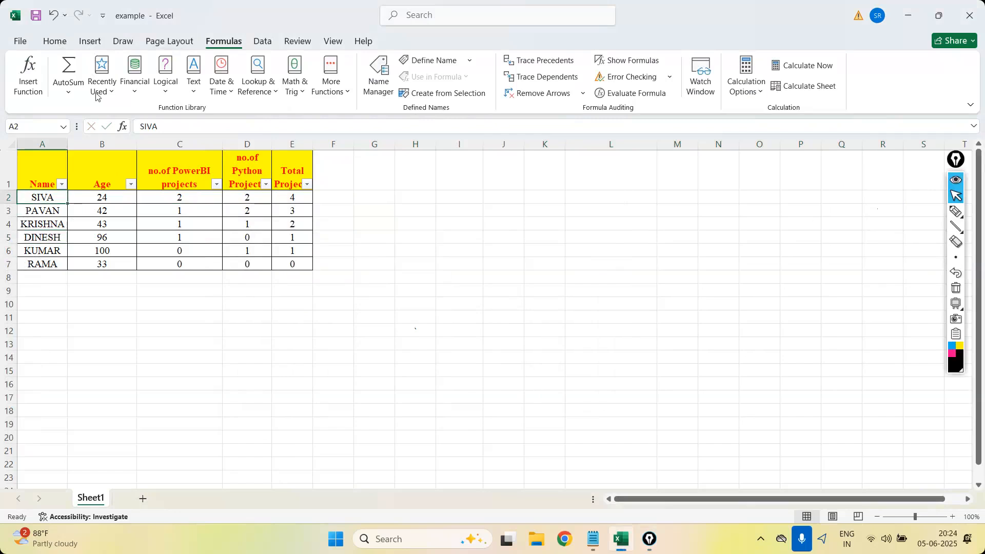
{"action": "left_click", "coordinate": [64, 41]}
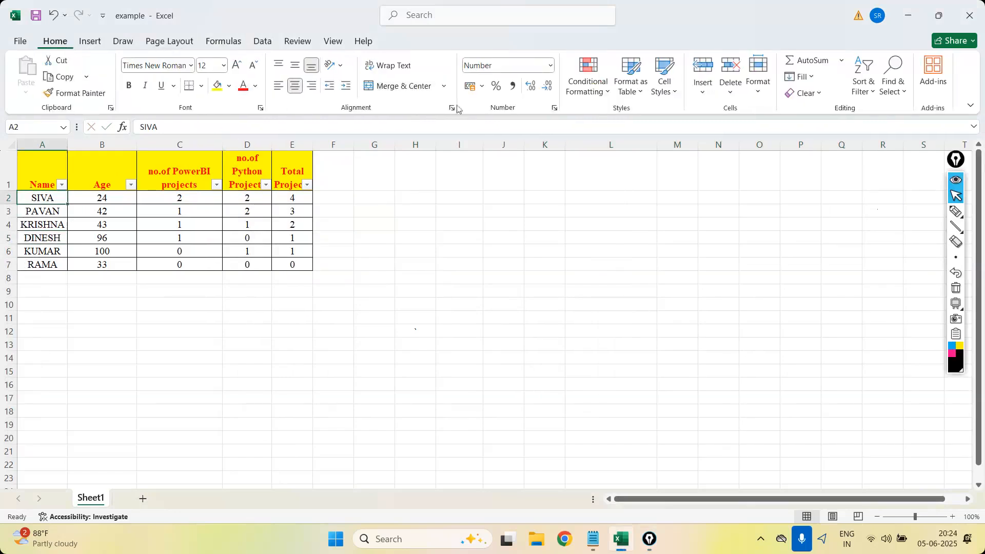
{"action": "left_click", "coordinate": [278, 86]}
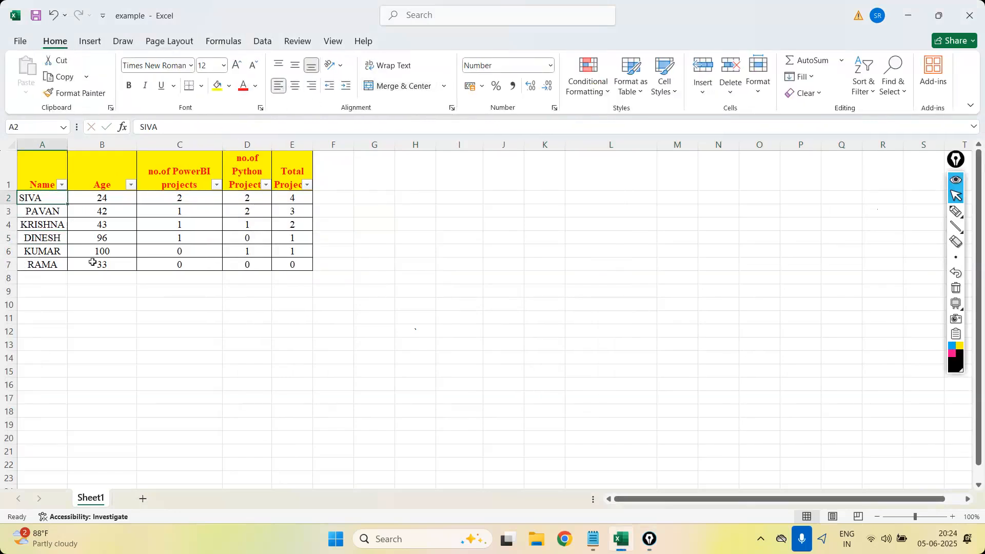
{"action": "left_click", "coordinate": [44, 146]}
{"action": "left_click", "coordinate": [278, 86]}
{"action": "left_click", "coordinate": [33, 199]}
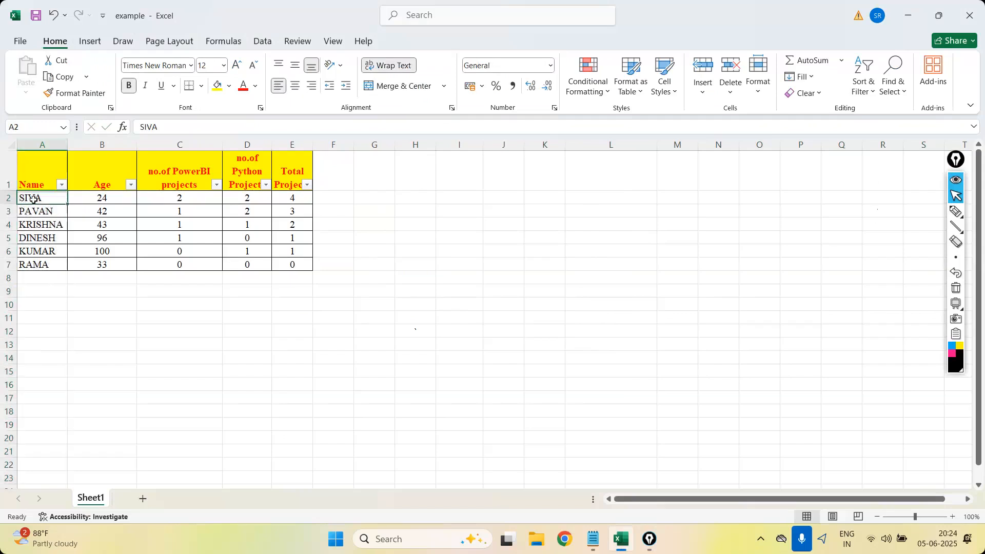
Add leading spaces before the names in A2 and A3, plus a trailing space after the name in A3.
{"action": "left_click", "coordinate": [143, 126]}
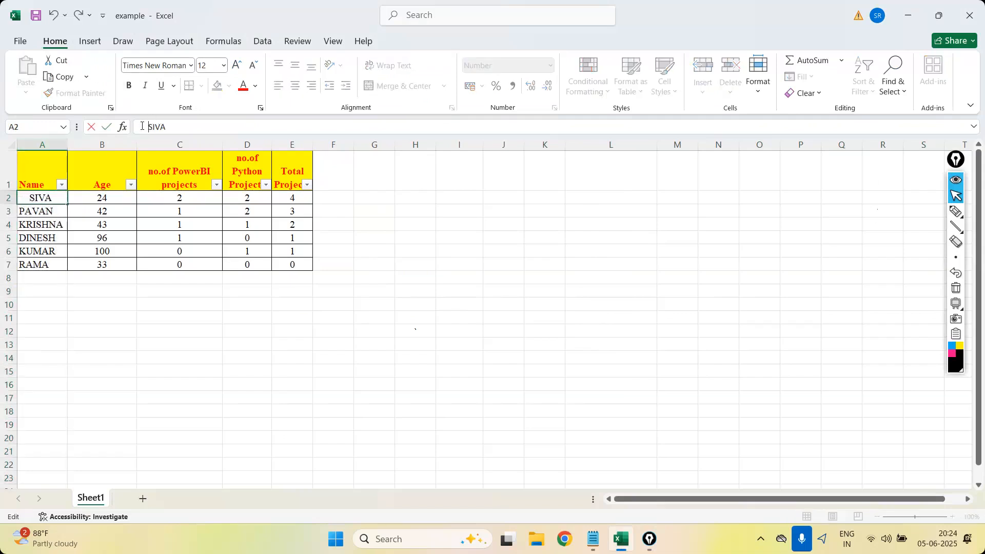
{"action": "key", "text": "Return"}
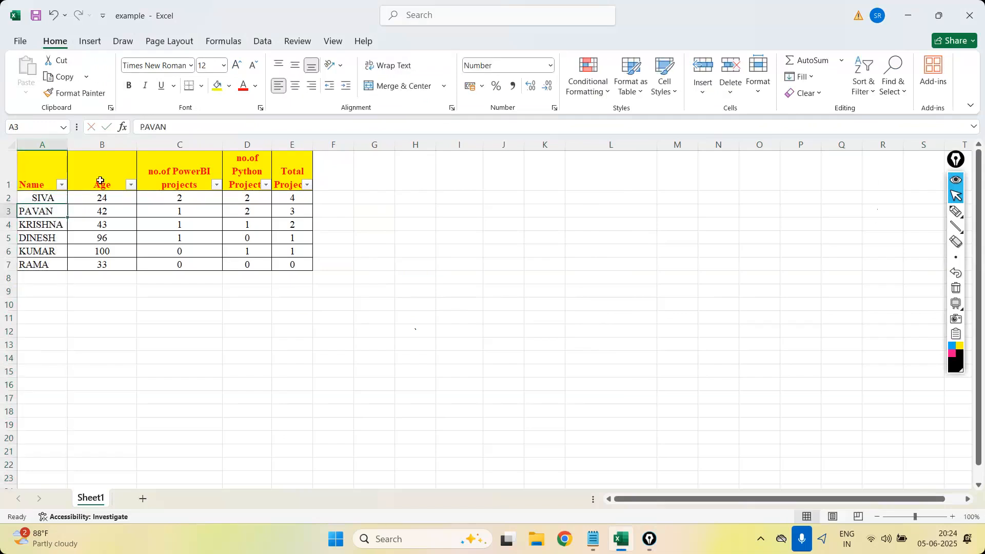
{"action": "left_click", "coordinate": [146, 127]}
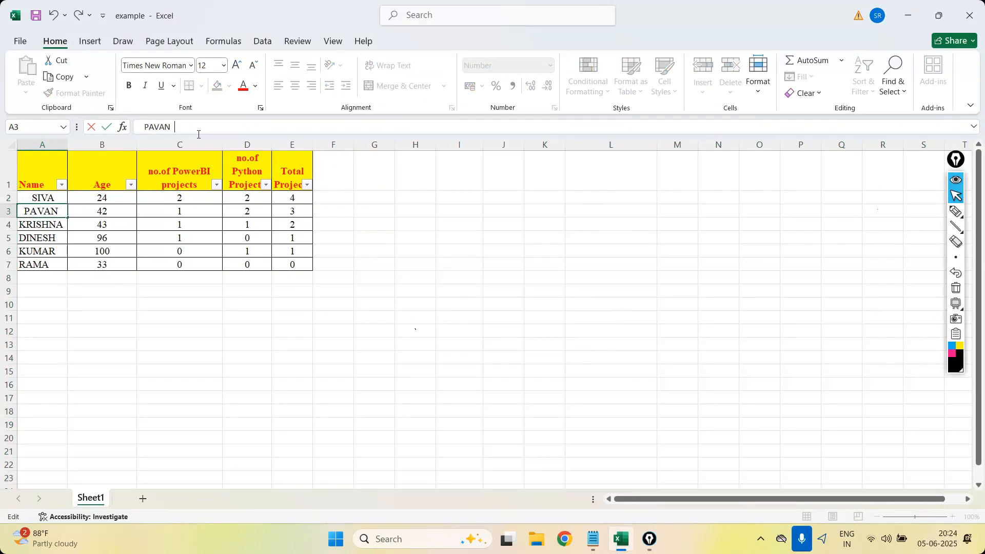
{"action": "key", "text": "Return"}
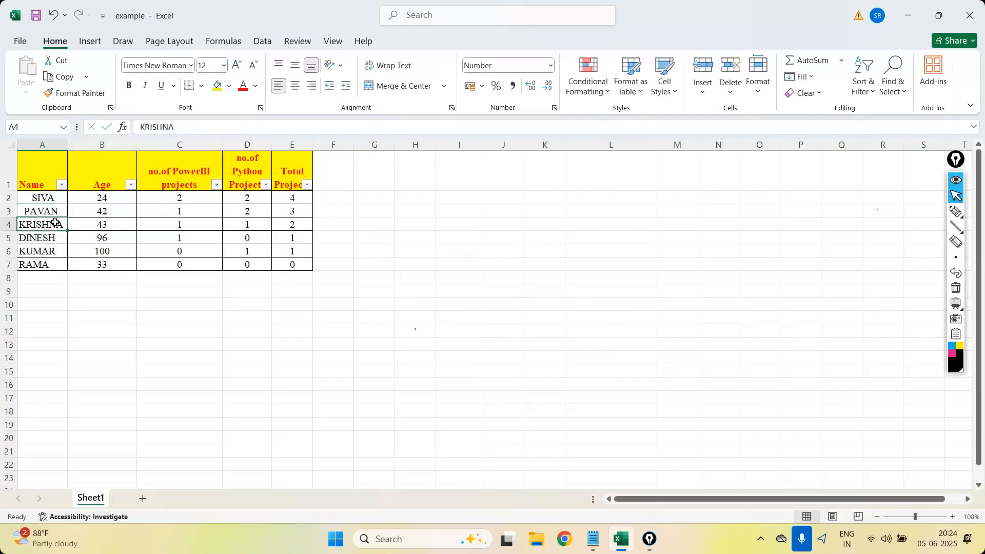
{"action": "left_click", "coordinate": [53, 211]}
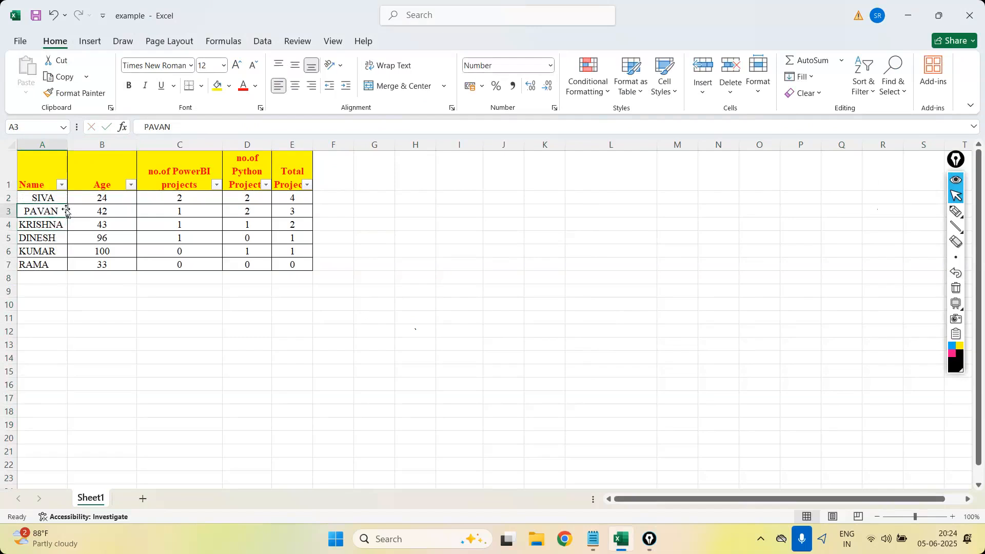
Append a second name to the entry in A4 and add leading spaces before it.
{"action": "left_click", "coordinate": [61, 227]}
{"action": "left_click", "coordinate": [197, 128]}
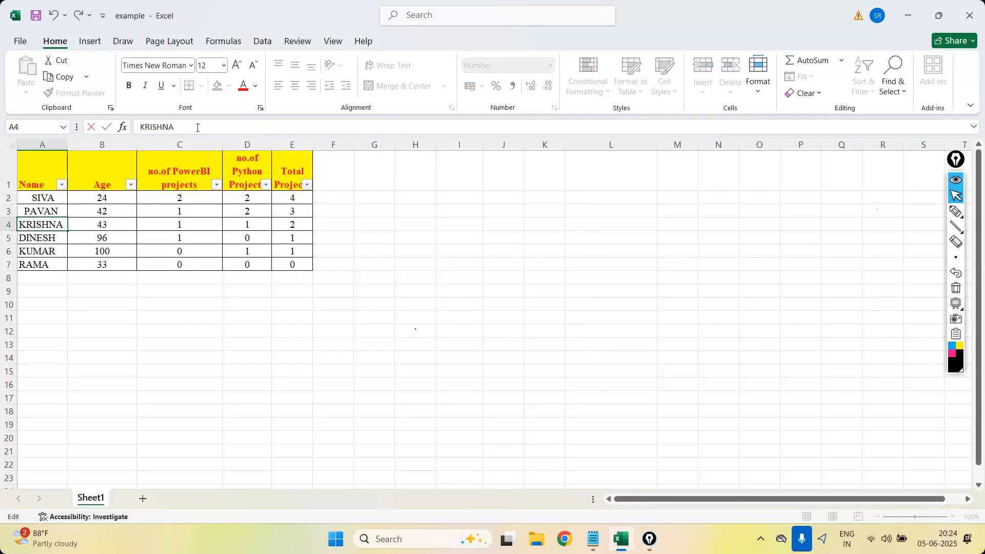
{"action": "type", "text": "PRASAD"}
{"action": "left_click", "coordinate": [141, 133]}
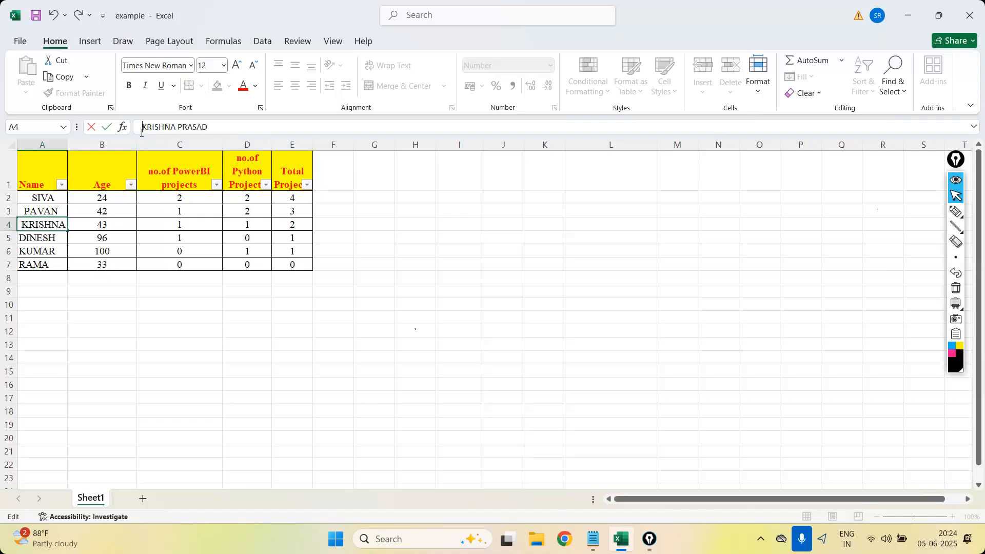
{"action": "key", "text": "Return"}
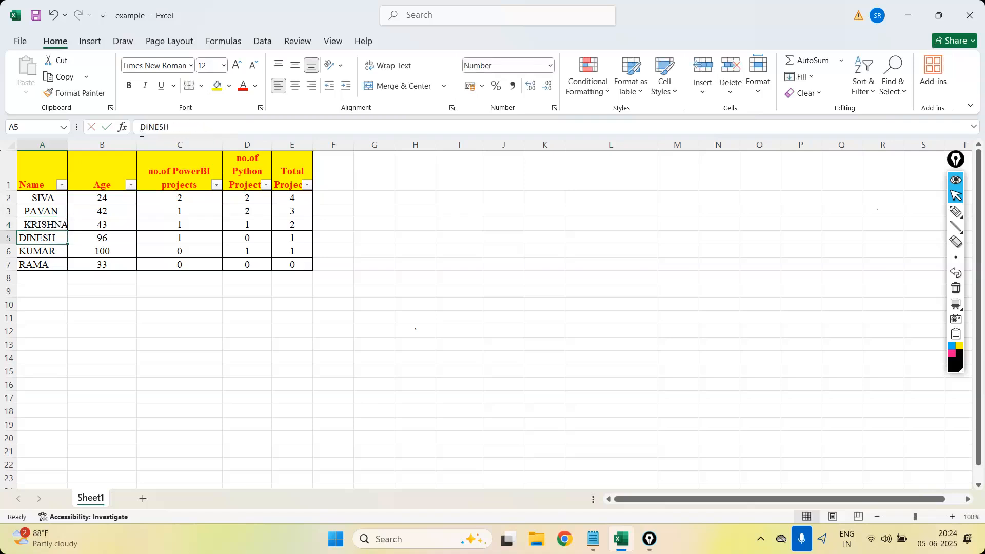
{"action": "double_click", "coordinate": [56, 251]}
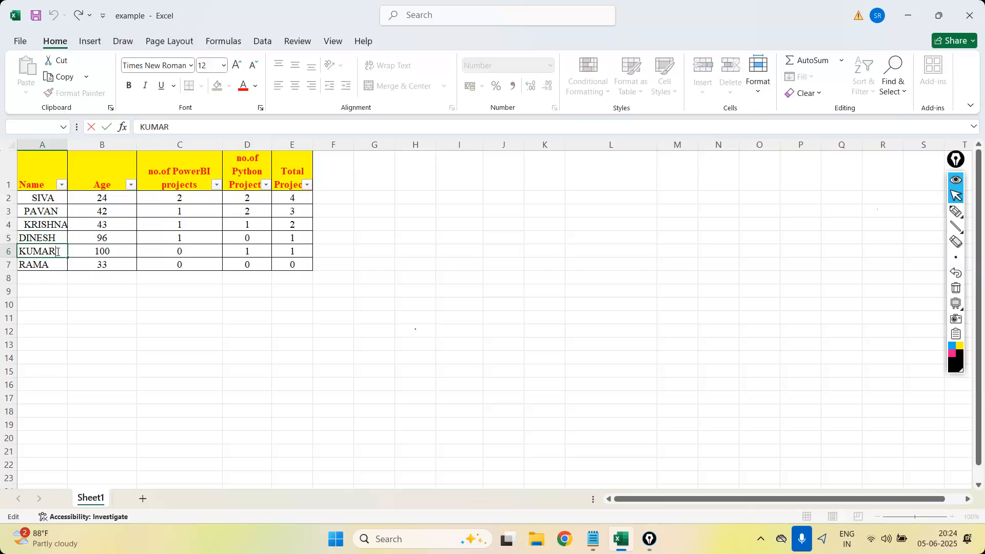
{"action": "key", "text": "Return"}
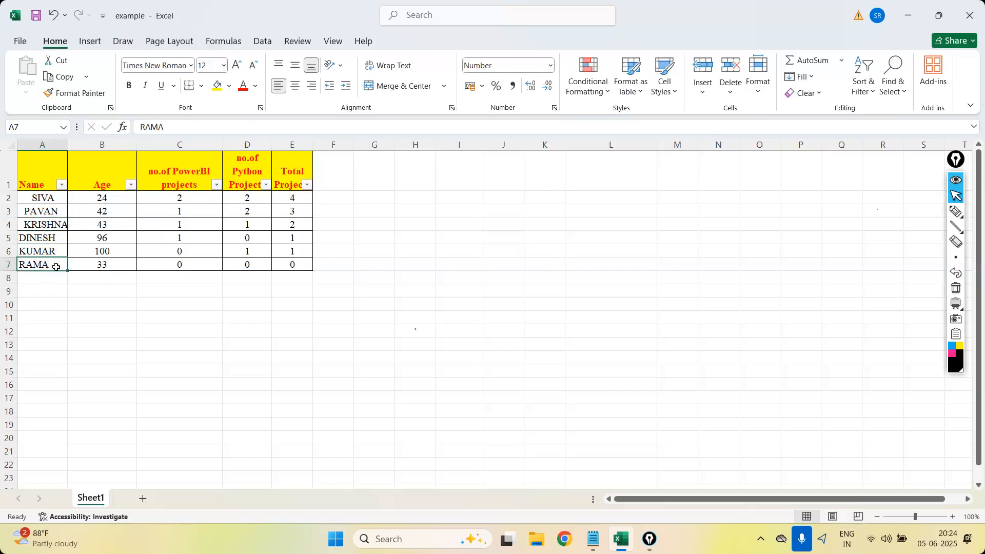
Insert the TRIM text function in G2 with A2 as its text argument.
{"action": "left_click", "coordinate": [386, 285]}
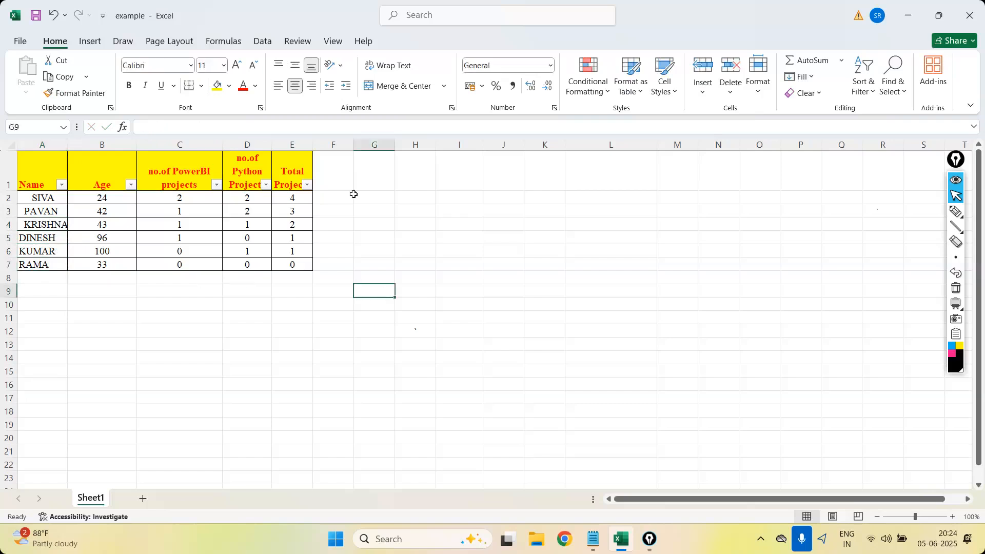
{"action": "left_click", "coordinate": [368, 198]}
{"action": "type", "text": "="}
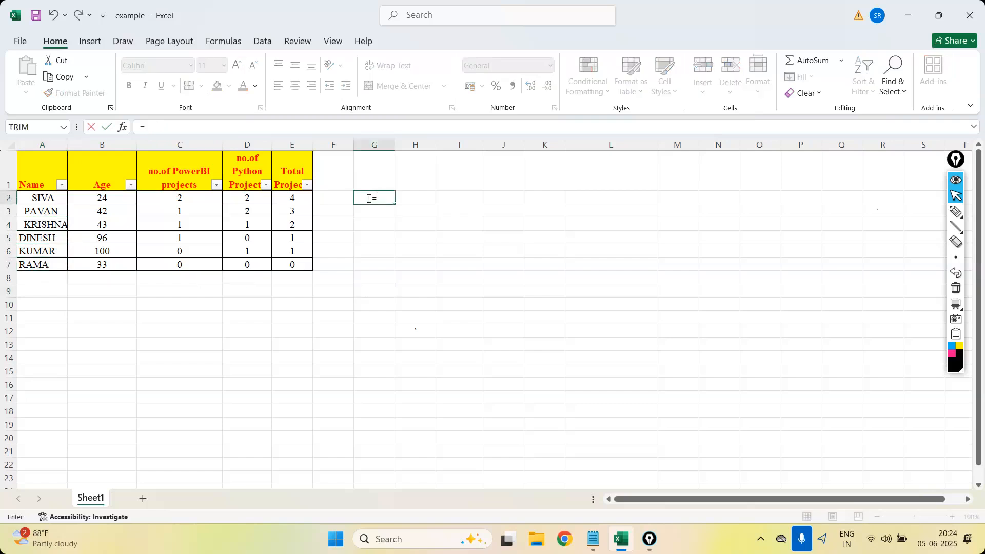
{"action": "key", "text": "BackSpace"}
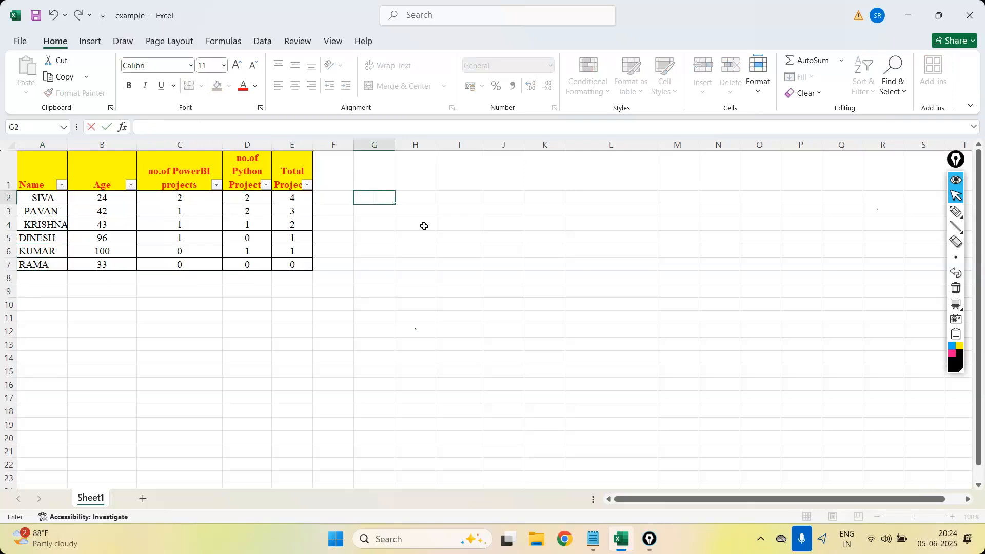
{"action": "left_click", "coordinate": [222, 42]}
{"action": "left_click", "coordinate": [192, 87]}
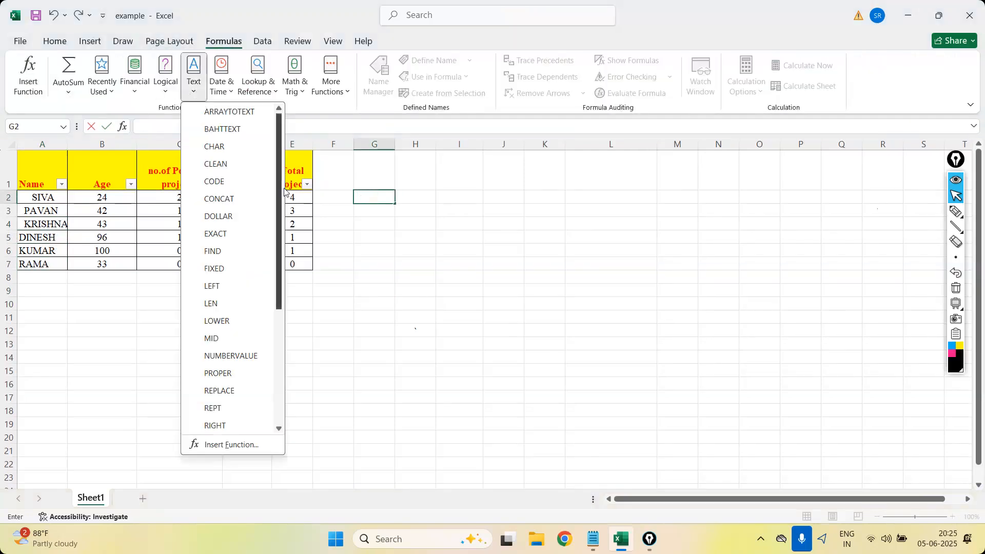
{"action": "scroll", "coordinate": [281, 193], "scroll_direction": "down", "scroll_amount": 4}
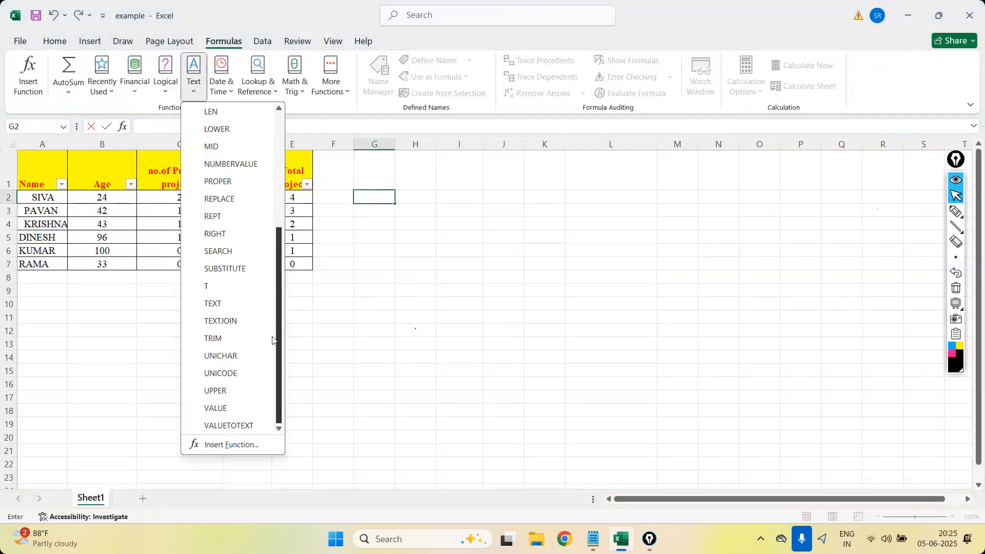
{"action": "left_click", "coordinate": [235, 338]}
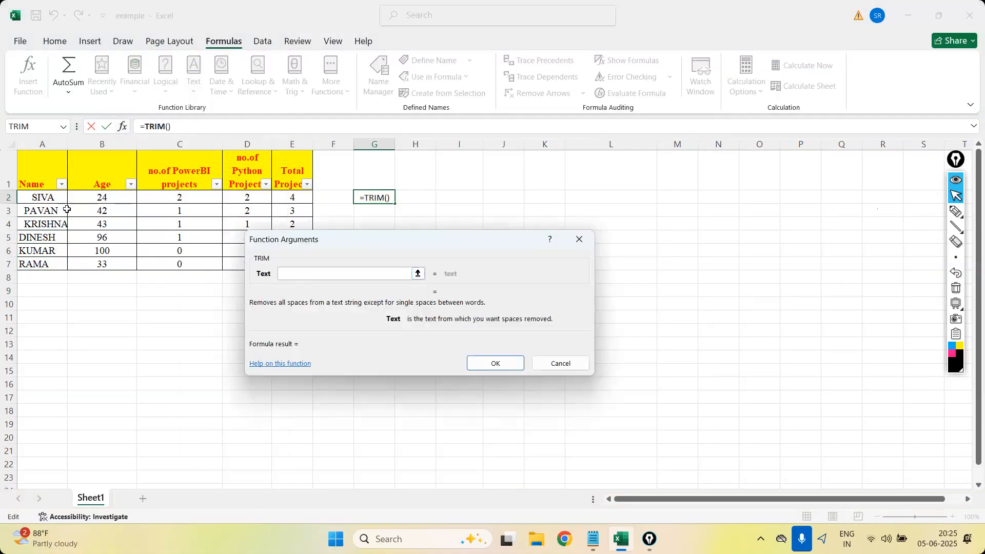
{"action": "left_click", "coordinate": [63, 202]}
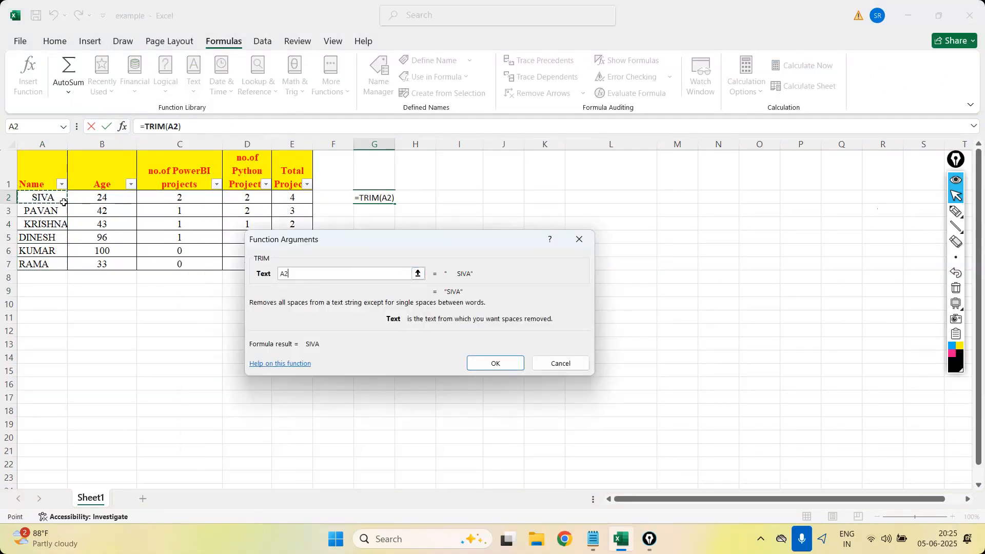
{"action": "key", "text": "Return"}
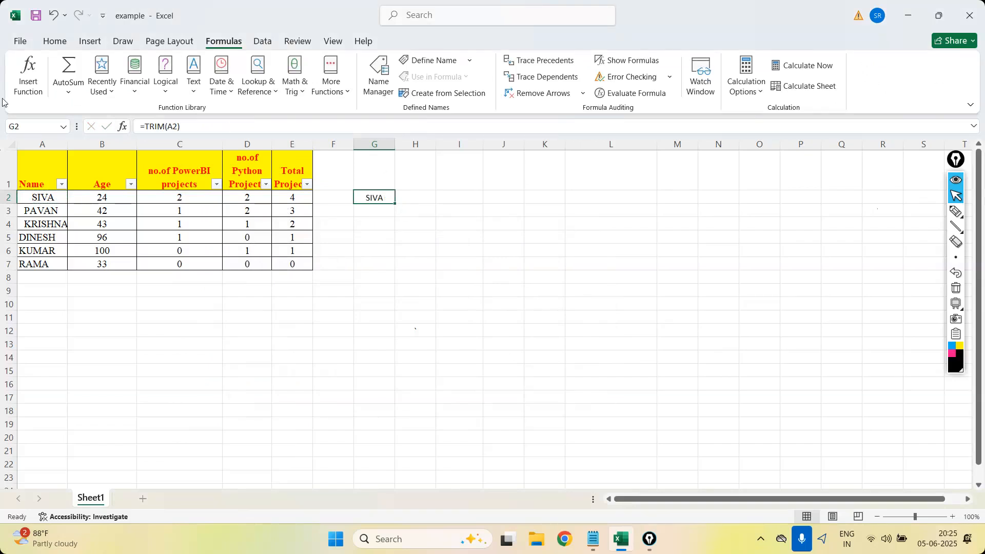
Left-align the TRIM result in G2 and fill the formula down to G7.
{"action": "left_click", "coordinate": [57, 43]}
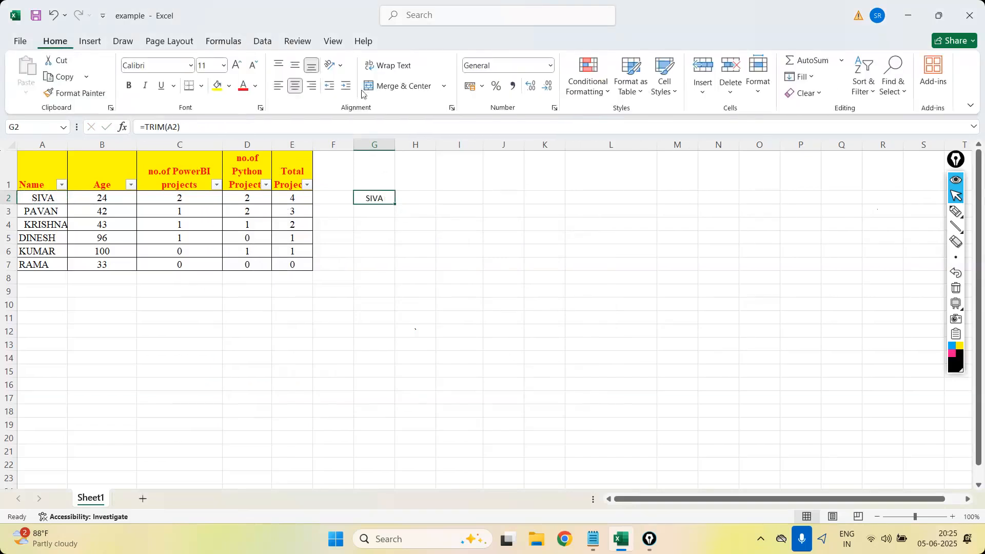
{"action": "left_click", "coordinate": [279, 86]}
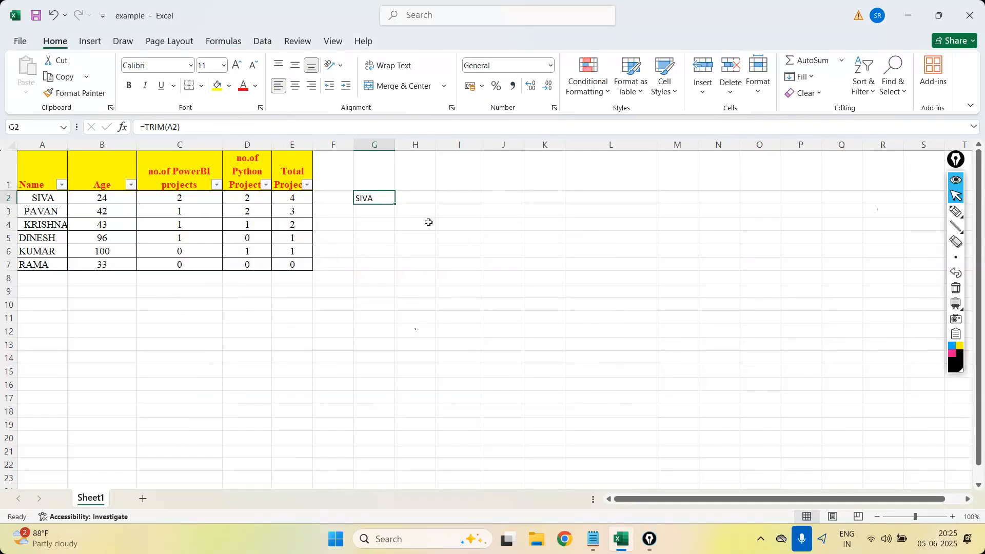
{"action": "left_click_drag", "start_coordinate": [395, 205], "coordinate": [389, 274]}
{"action": "left_click", "coordinate": [464, 263]}
Check the TRIM formulas in G3 and G4, and autofit column G to its contents.
{"action": "left_click", "coordinate": [386, 211]}
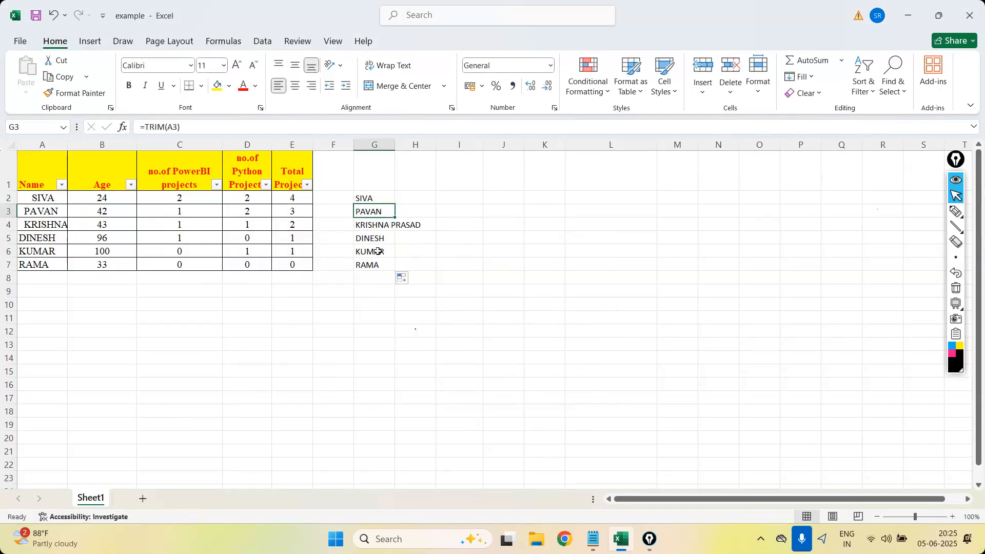
{"action": "left_click", "coordinate": [361, 226]}
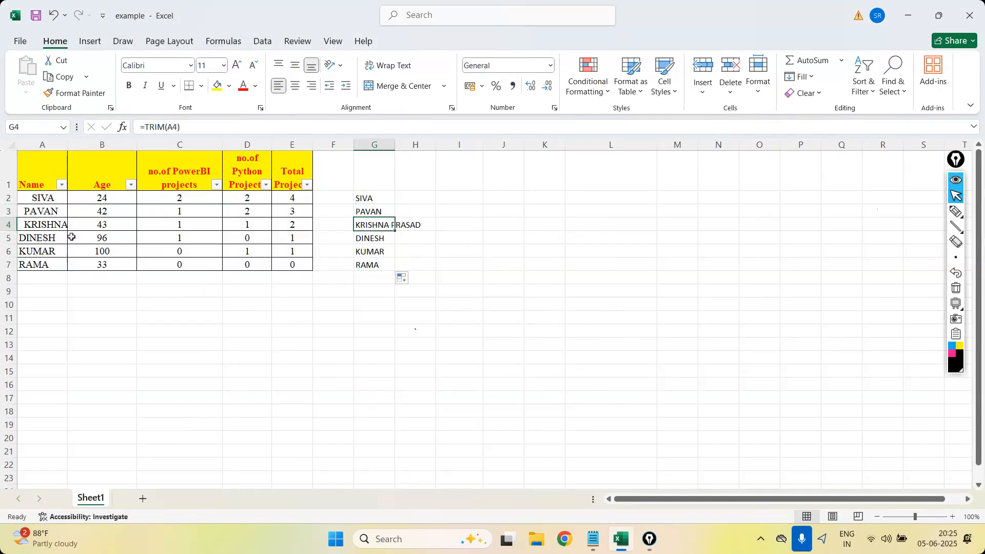
{"action": "left_click", "coordinate": [454, 291]}
{"action": "double_click", "coordinate": [393, 143]}
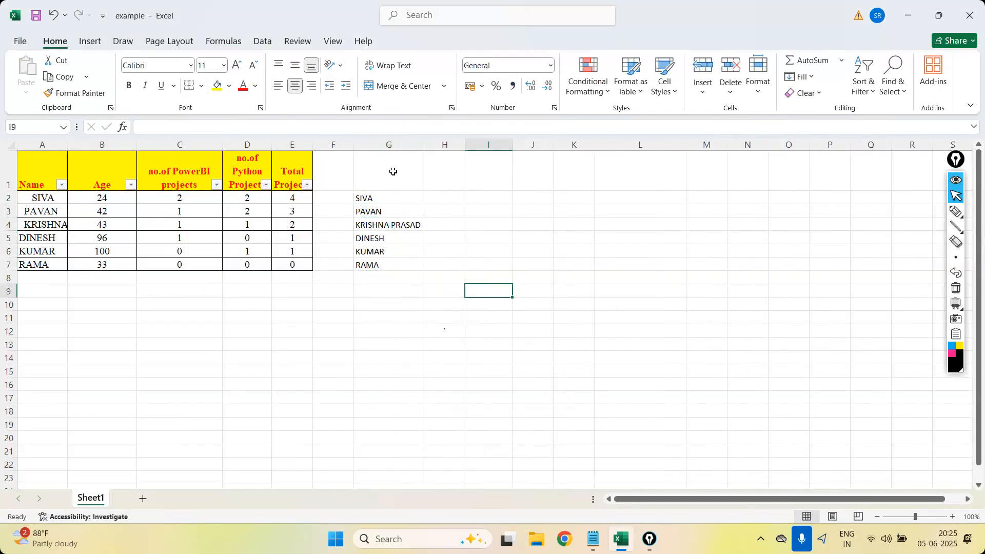
{"action": "left_click", "coordinate": [393, 228]}
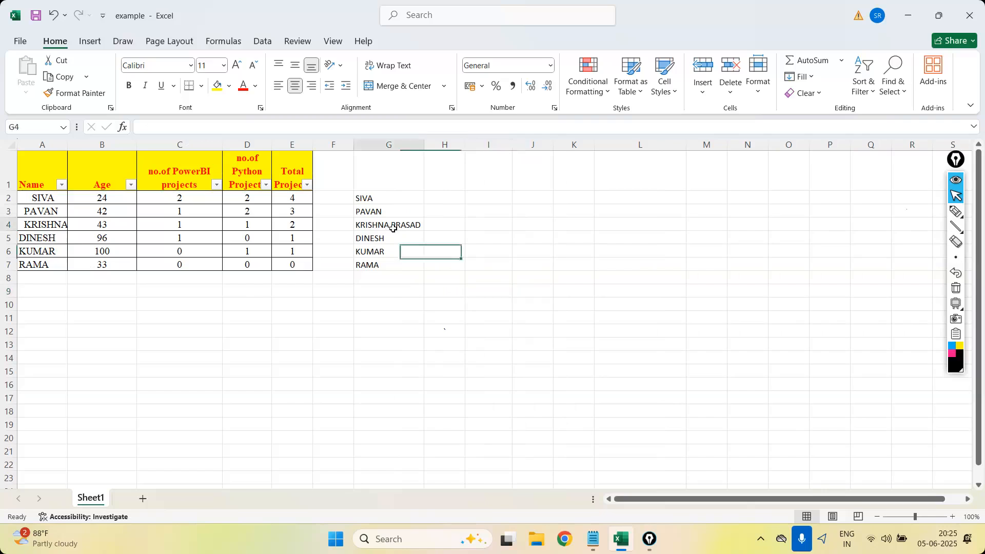
{"action": "left_click", "coordinate": [184, 128]}
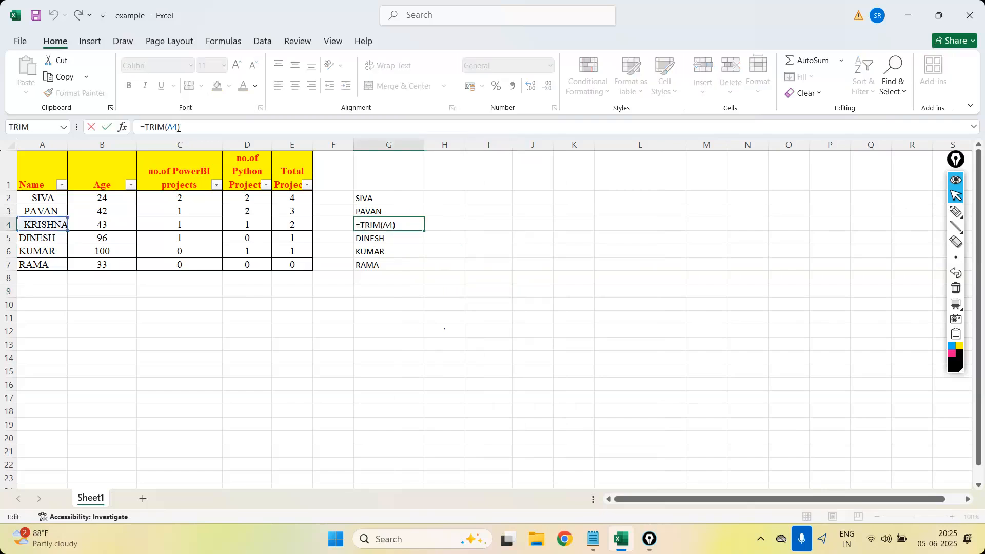
{"action": "left_click", "coordinate": [172, 127]}
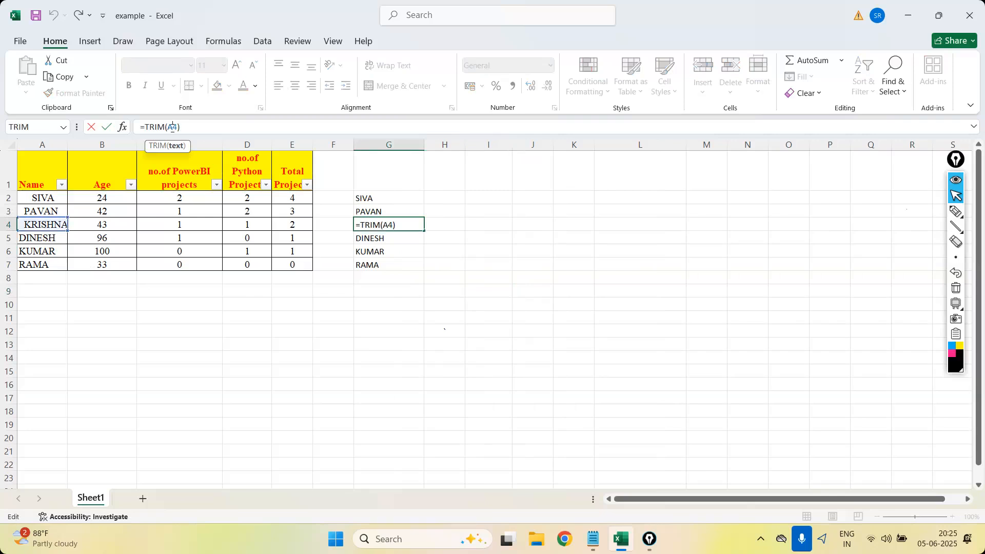
{"action": "key", "text": "ctrl+Return"}
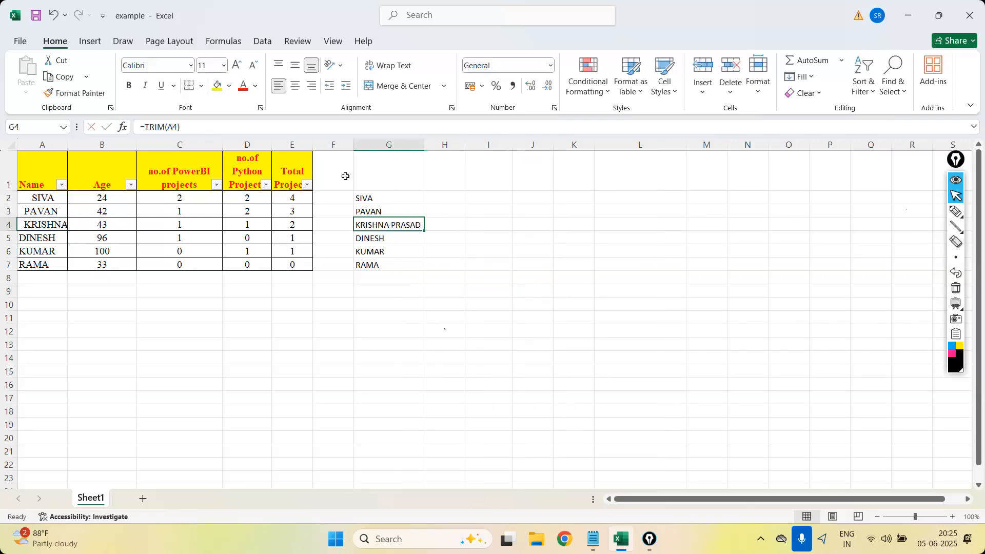
With H2 selected, read TRIM's description in the list of text functions and close the list without inserting anything.
{"action": "left_click", "coordinate": [448, 195]}
{"action": "left_click", "coordinate": [224, 40]}
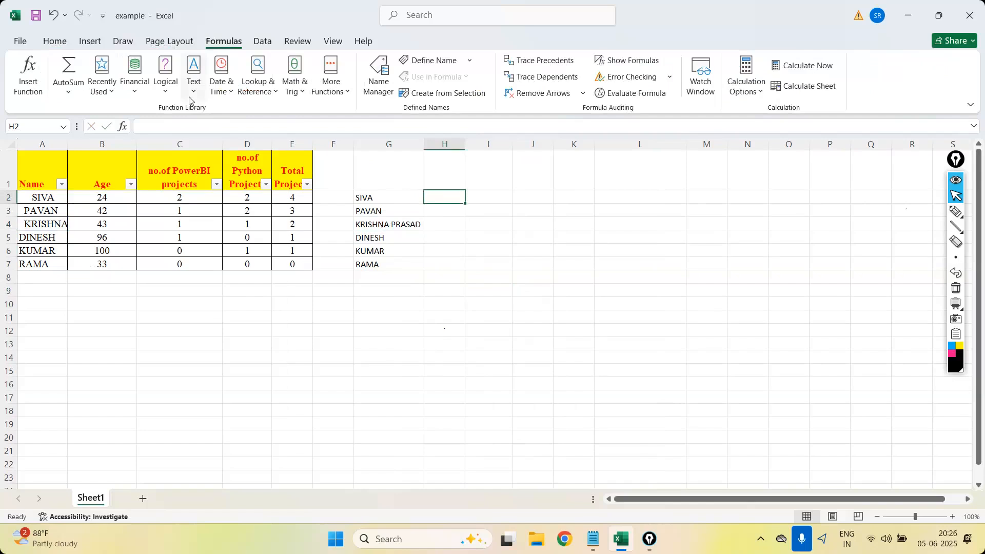
{"action": "left_click", "coordinate": [192, 92]}
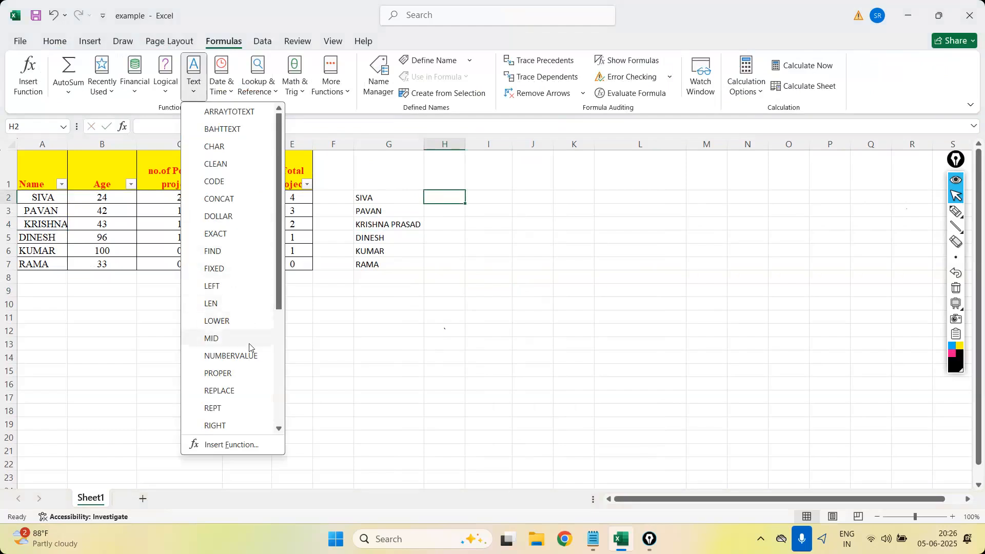
{"action": "scroll", "coordinate": [282, 361], "scroll_direction": "down", "scroll_amount": 2}
{"action": "scroll", "coordinate": [274, 368], "scroll_direction": "down", "scroll_amount": 3}
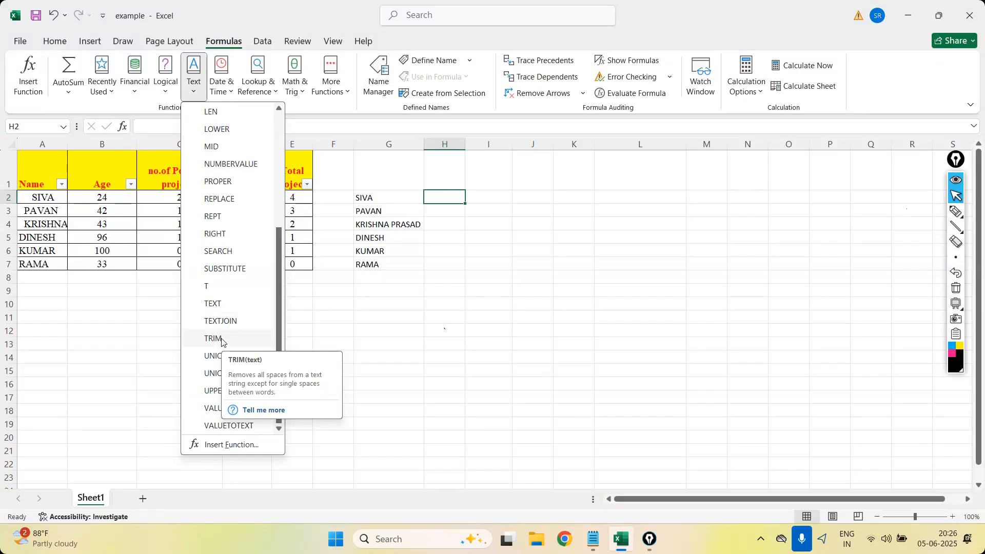
{"action": "key", "text": "Escape"}
Insert many extra spaces between the two words in A4, check the TRIM result in G4, and autofit column A.
{"action": "left_click", "coordinate": [39, 226]}
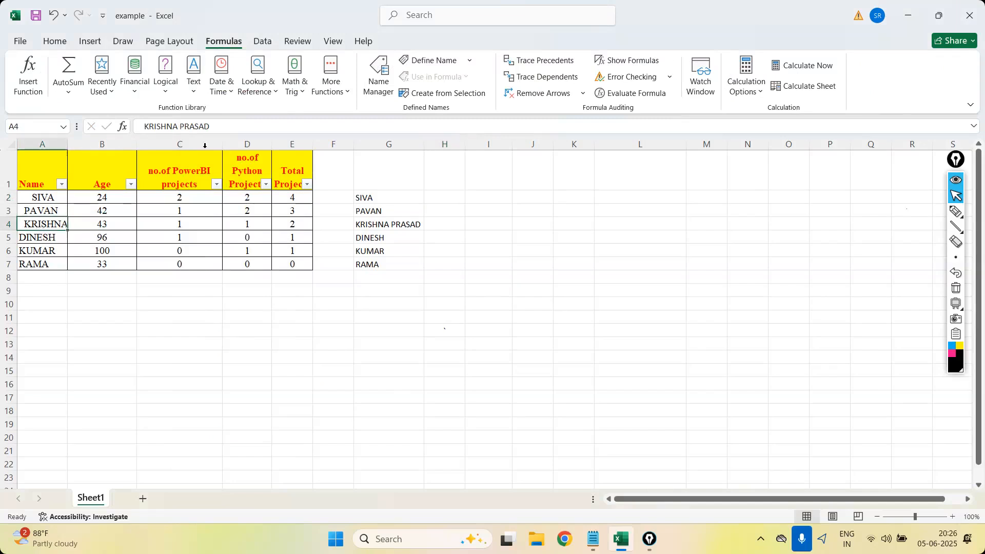
{"action": "left_click", "coordinate": [179, 128]}
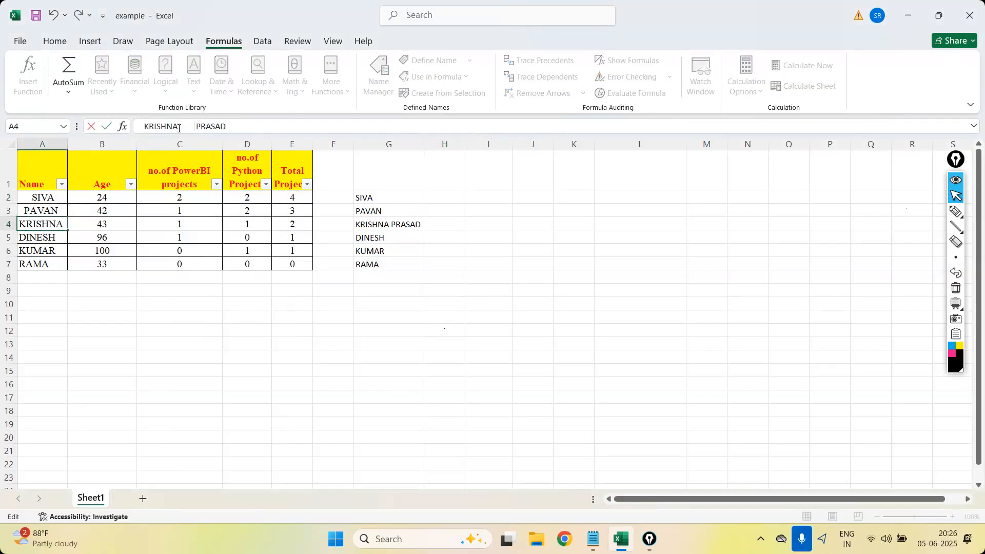
{"action": "key", "text": "ctrl+Return"}
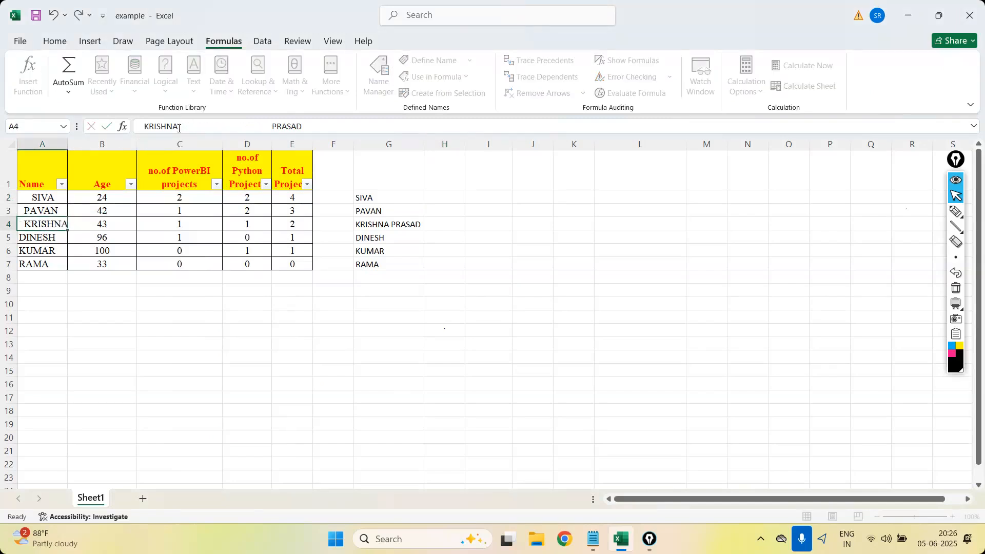
{"action": "left_click", "coordinate": [413, 223]}
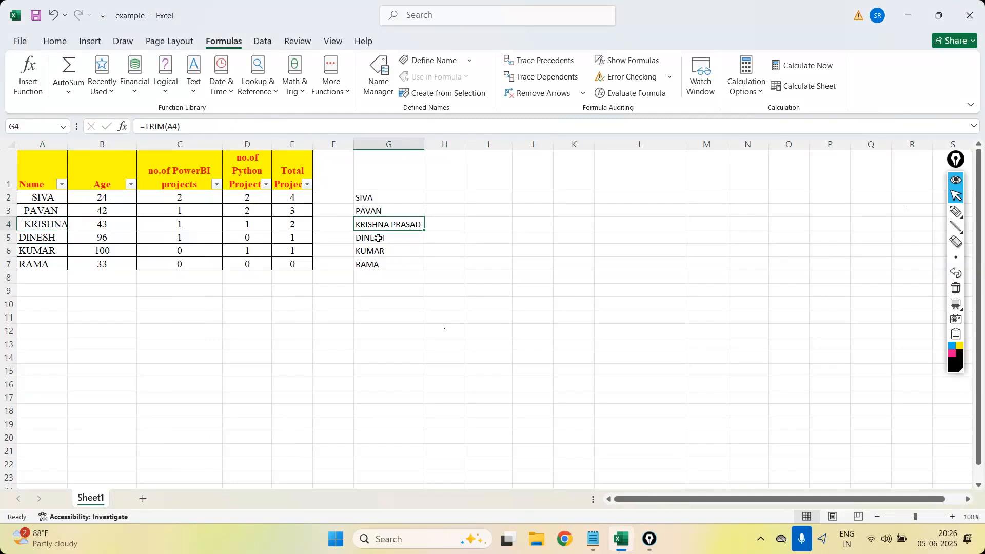
{"action": "double_click", "coordinate": [68, 146]}
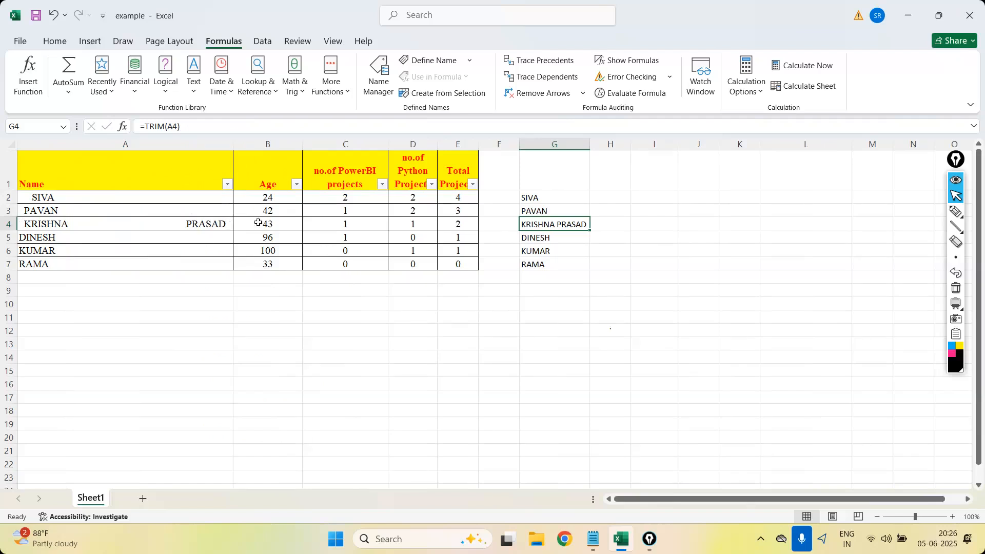
Compare the spaced name in A4 with its TRIM formula in G4.
{"action": "left_click", "coordinate": [82, 226]}
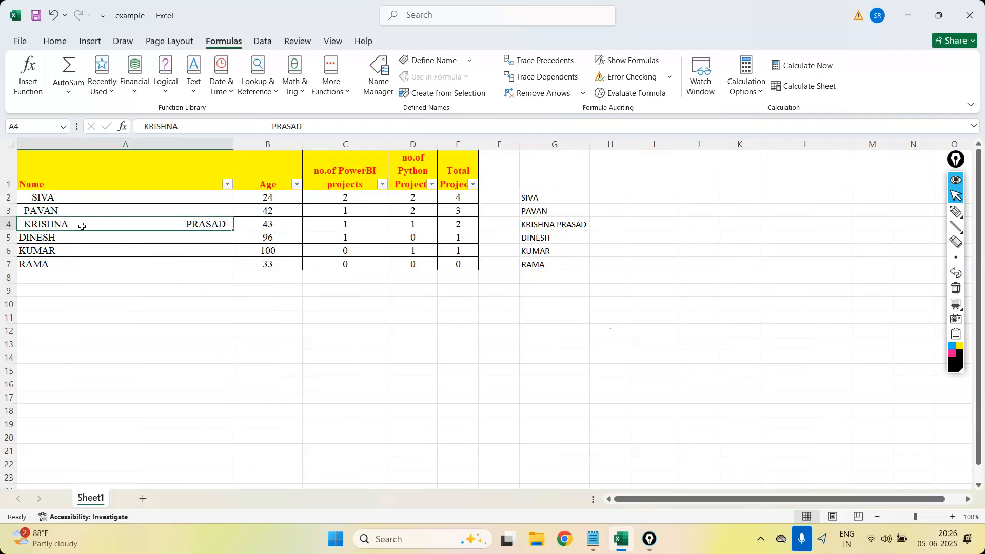
{"action": "left_click", "coordinate": [578, 224]}
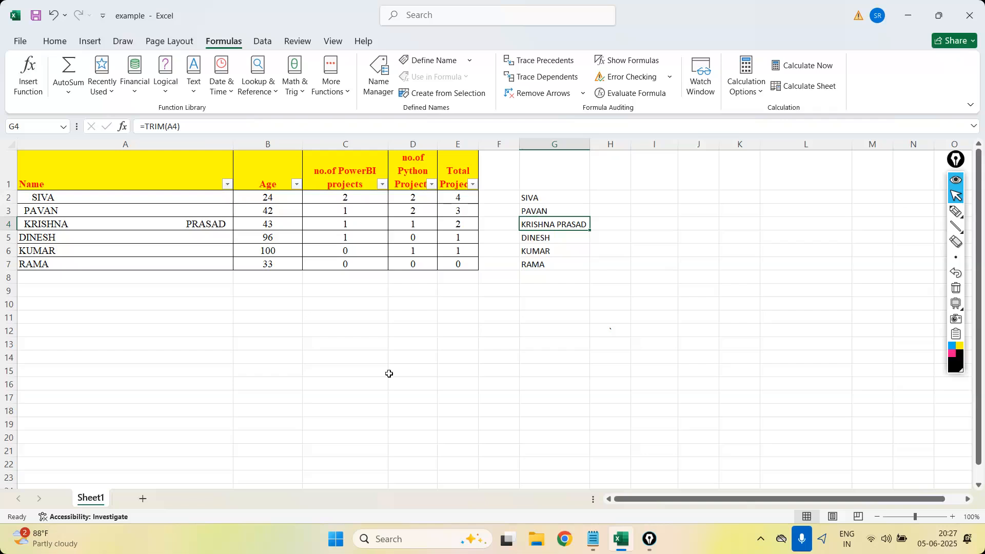
Handwrite the data types Category, Continuous and Time Series as a list in the empty area beside the table.
{"action": "left_click", "coordinate": [944, 212]}
{"action": "mouse_move", "coordinate": [656, 80]}
{"action": "left_mouse_down"}
{"action": "mouse_move", "coordinate": [662, 105]}
{"action": "mouse_move", "coordinate": [703, 121]}
{"action": "mouse_move", "coordinate": [769, 111]}
{"action": "mouse_move", "coordinate": [785, 84]}
{"action": "mouse_move", "coordinate": [780, 135]}
{"action": "left_mouse_up"}
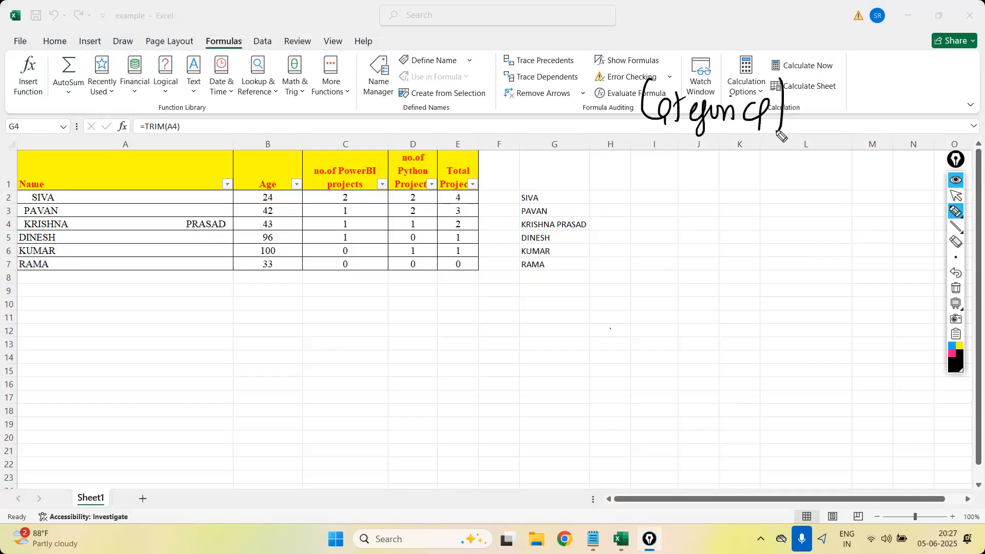
{"action": "mouse_move", "coordinate": [669, 159]}
{"action": "left_mouse_down"}
{"action": "mouse_move", "coordinate": [668, 188]}
{"action": "mouse_move", "coordinate": [769, 177]}
{"action": "mouse_move", "coordinate": [772, 195]}
{"action": "left_mouse_up"}
{"action": "mouse_move", "coordinate": [661, 229]}
{"action": "left_mouse_down"}
{"action": "mouse_move", "coordinate": [685, 226]}
{"action": "mouse_move", "coordinate": [708, 244]}
{"action": "mouse_move", "coordinate": [745, 248]}
{"action": "mouse_move", "coordinate": [813, 243]}
{"action": "left_mouse_up"}
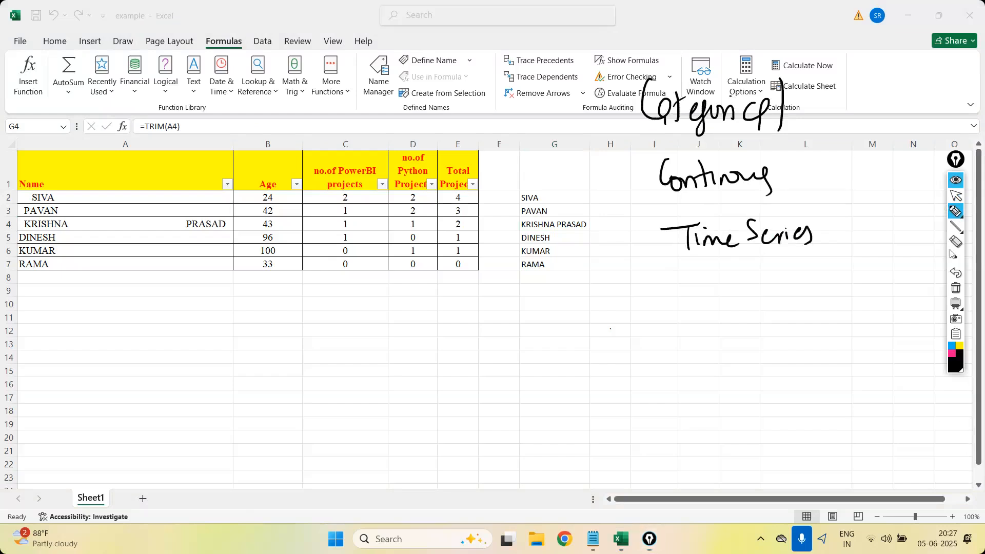
Erase the handwritten Category and write "Discrete Count" in its place, with "Discrete category" above it.
{"action": "left_click", "coordinate": [951, 243]}
{"action": "left_click_drag", "start_coordinate": [686, 108], "coordinate": [766, 114]}
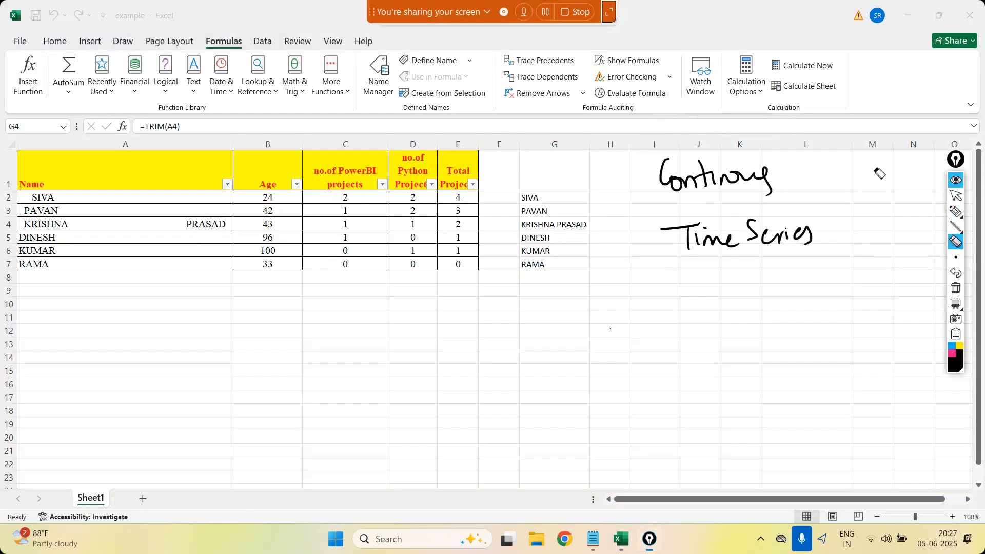
{"action": "left_click", "coordinate": [954, 211]}
{"action": "mouse_move", "coordinate": [677, 105]}
{"action": "left_mouse_down"}
{"action": "mouse_move", "coordinate": [682, 131]}
{"action": "mouse_move", "coordinate": [759, 117]}
{"action": "mouse_move", "coordinate": [805, 123]}
{"action": "left_mouse_up"}
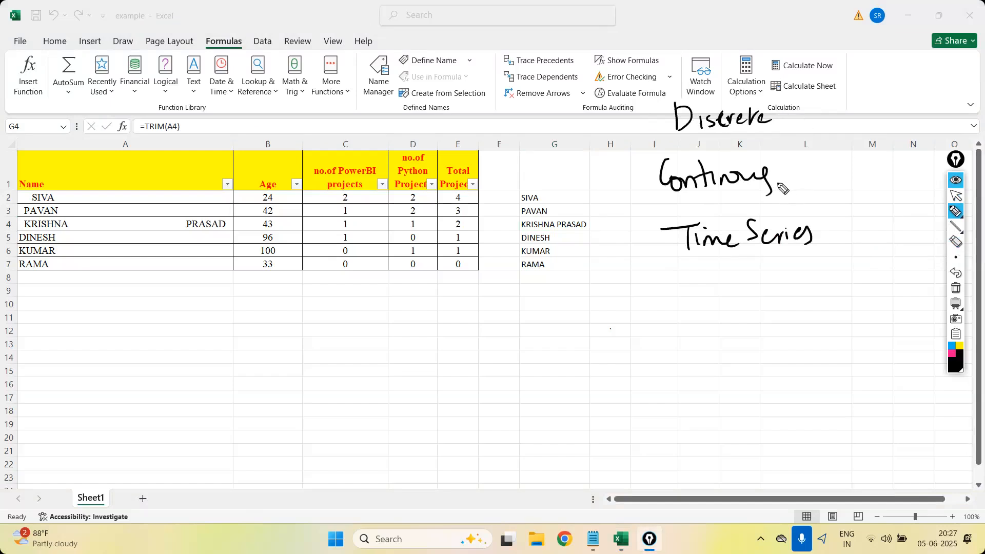
{"action": "mouse_move", "coordinate": [798, 105]}
{"action": "left_mouse_down"}
{"action": "mouse_move", "coordinate": [795, 125]}
{"action": "mouse_move", "coordinate": [820, 123]}
{"action": "mouse_move", "coordinate": [830, 106]}
{"action": "left_mouse_up"}
{"action": "left_click_drag", "start_coordinate": [668, 48], "coordinate": [669, 81]}
{"action": "left_click_drag", "start_coordinate": [668, 49], "coordinate": [672, 82]}
{"action": "mouse_move", "coordinate": [691, 67]}
{"action": "left_mouse_down"}
{"action": "mouse_move", "coordinate": [692, 81]}
{"action": "mouse_move", "coordinate": [810, 62]}
{"action": "mouse_move", "coordinate": [826, 77]}
{"action": "mouse_move", "coordinate": [852, 51]}
{"action": "mouse_move", "coordinate": [841, 49]}
{"action": "left_mouse_up"}
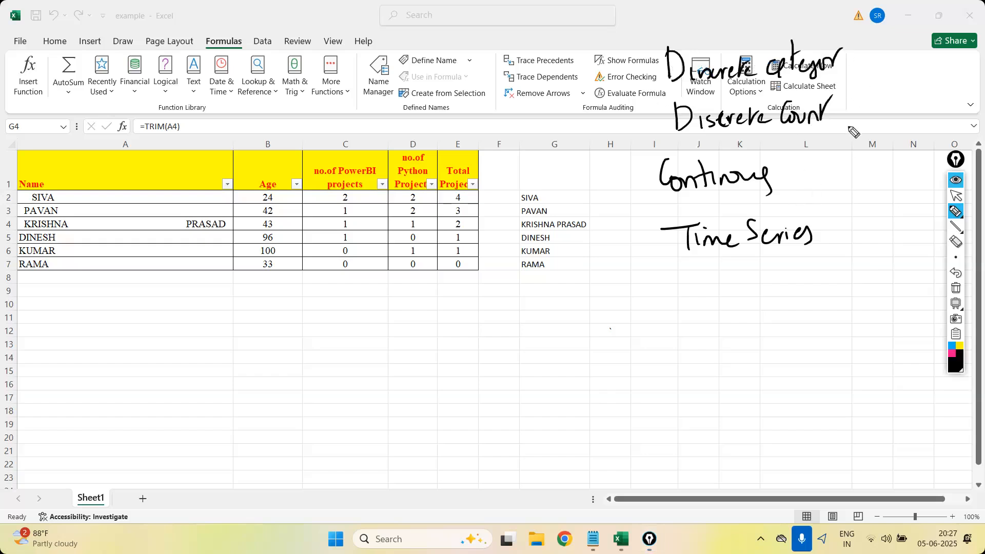
Annotate the handwritten types: Text for discrete category, a bracketed numeric label for count and continuous, and Date for time series.
{"action": "mouse_move", "coordinate": [841, 107]}
{"action": "left_mouse_down"}
{"action": "mouse_move", "coordinate": [872, 149]}
{"action": "mouse_move", "coordinate": [944, 146]}
{"action": "left_mouse_up"}
{"action": "mouse_move", "coordinate": [848, 68]}
{"action": "left_mouse_down"}
{"action": "mouse_move", "coordinate": [918, 77]}
{"action": "mouse_move", "coordinate": [934, 56]}
{"action": "left_mouse_up"}
{"action": "mouse_move", "coordinate": [871, 216]}
{"action": "left_mouse_down"}
{"action": "mouse_move", "coordinate": [870, 235]}
{"action": "mouse_move", "coordinate": [923, 233]}
{"action": "left_mouse_up"}
{"action": "mouse_move", "coordinate": [964, 219]}
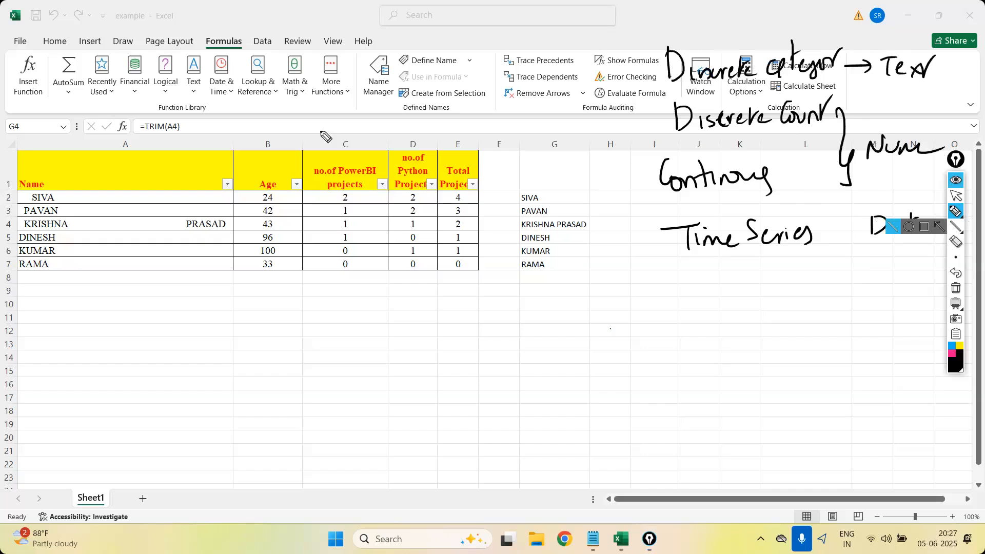
Circle the Text, Date & Time and More Functions categories in ink and mark Math & Trig.
{"action": "mouse_move", "coordinate": [193, 103]}
{"action": "left_mouse_down"}
{"action": "mouse_move", "coordinate": [228, 64]}
{"action": "mouse_move", "coordinate": [239, 105]}
{"action": "left_mouse_up"}
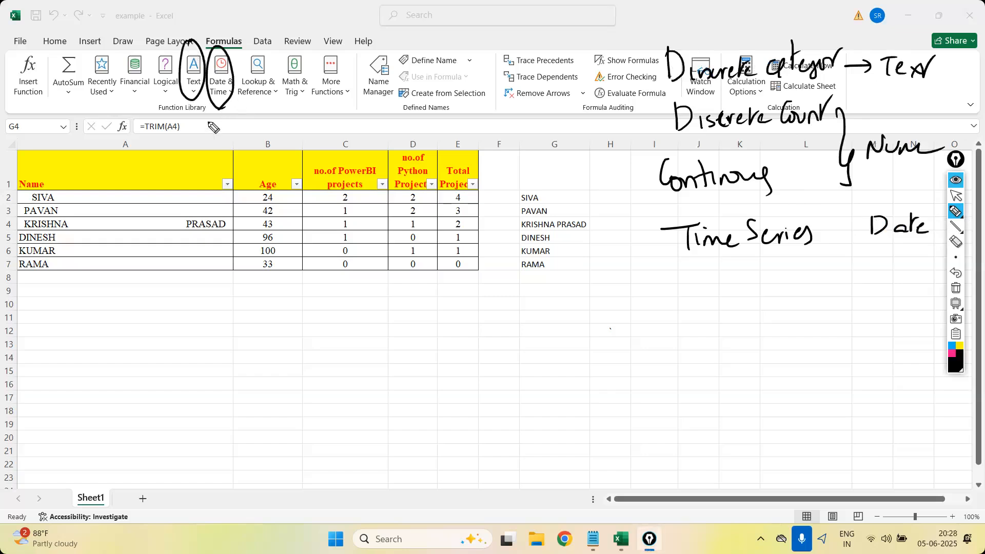
{"action": "mouse_move", "coordinate": [356, 105]}
{"action": "left_mouse_down"}
{"action": "mouse_move", "coordinate": [341, 49]}
{"action": "mouse_move", "coordinate": [310, 54]}
{"action": "left_mouse_up"}
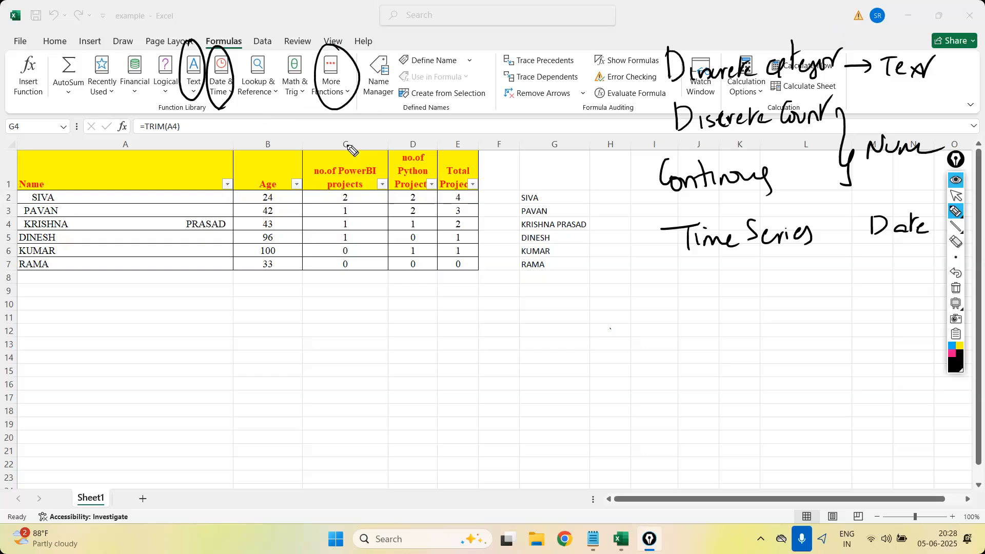
{"action": "left_click_drag", "start_coordinate": [278, 110], "coordinate": [316, 99]}
View the list of Math & Trig functions and clear all handwritten annotations.
{"action": "left_click", "coordinate": [955, 195]}
{"action": "left_click", "coordinate": [304, 92]}
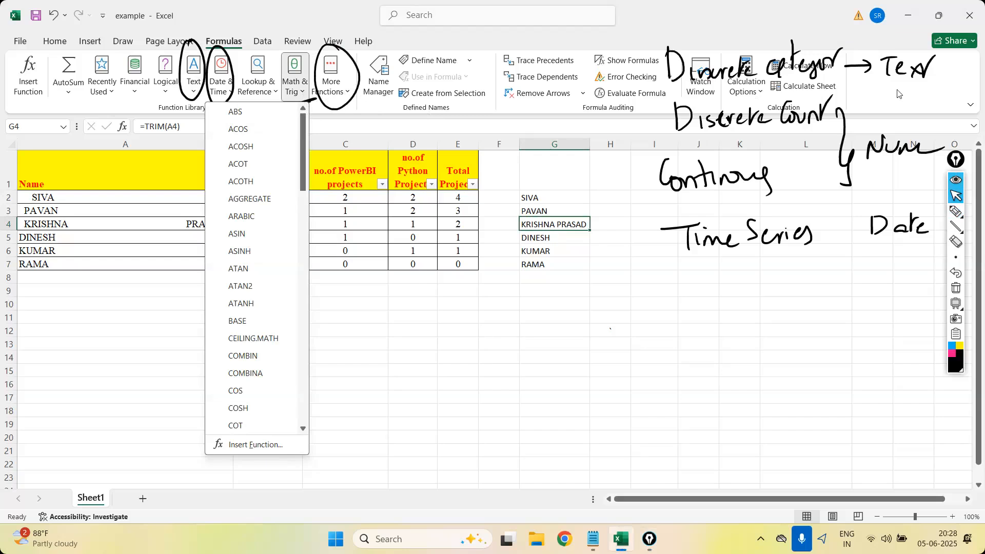
{"action": "left_click", "coordinate": [957, 292]}
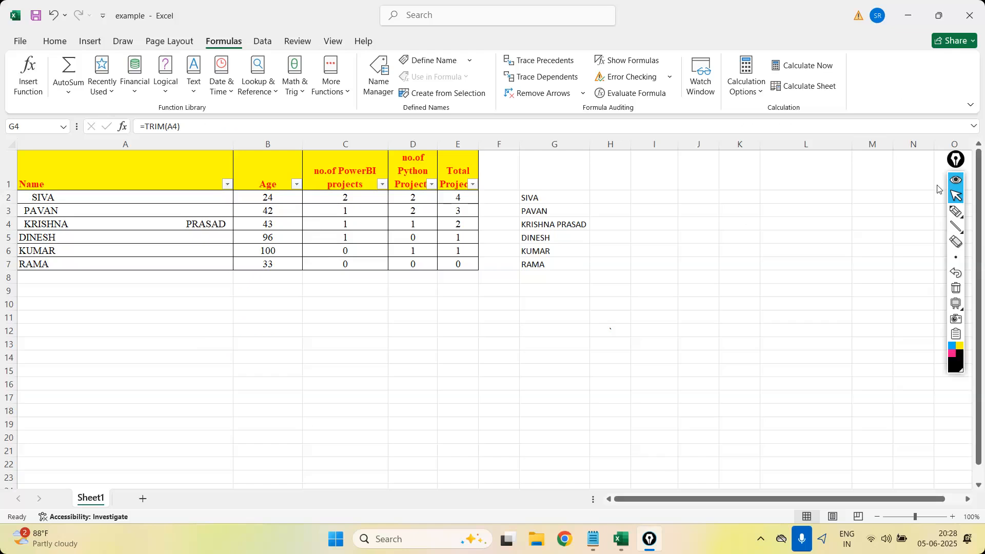
Handwrite the abbreviations "D.C" and "D.T", separated by a comma, above the empty columns.
{"action": "left_click", "coordinate": [955, 211]}
{"action": "left_click_drag", "start_coordinate": [708, 104], "coordinate": [709, 128]}
{"action": "mouse_move", "coordinate": [704, 104]}
{"action": "left_mouse_down"}
{"action": "mouse_move", "coordinate": [708, 129]}
{"action": "mouse_move", "coordinate": [758, 122]}
{"action": "mouse_move", "coordinate": [771, 143]}
{"action": "left_mouse_up"}
{"action": "left_click", "coordinate": [735, 122]}
{"action": "mouse_move", "coordinate": [812, 100]}
{"action": "left_mouse_down"}
{"action": "mouse_move", "coordinate": [811, 122]}
{"action": "mouse_move", "coordinate": [850, 97]}
{"action": "left_mouse_up"}
{"action": "left_click", "coordinate": [831, 121]}
{"action": "left_click_drag", "start_coordinate": [845, 99], "coordinate": [845, 123]}
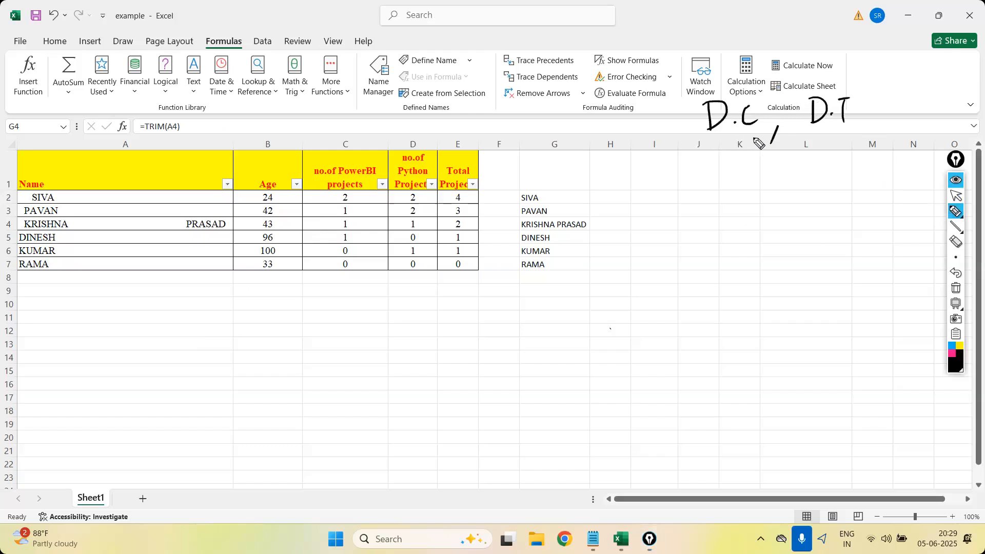
Cross out the handwritten "D.T", draw an arrow pointing at "D.C", and clear the ink.
{"action": "mouse_move", "coordinate": [811, 97]}
{"action": "left_mouse_down"}
{"action": "mouse_move", "coordinate": [841, 114]}
{"action": "mouse_move", "coordinate": [803, 126]}
{"action": "left_mouse_up"}
{"action": "left_click_drag", "start_coordinate": [731, 45], "coordinate": [734, 98]}
{"action": "left_click_drag", "start_coordinate": [724, 86], "coordinate": [733, 103]}
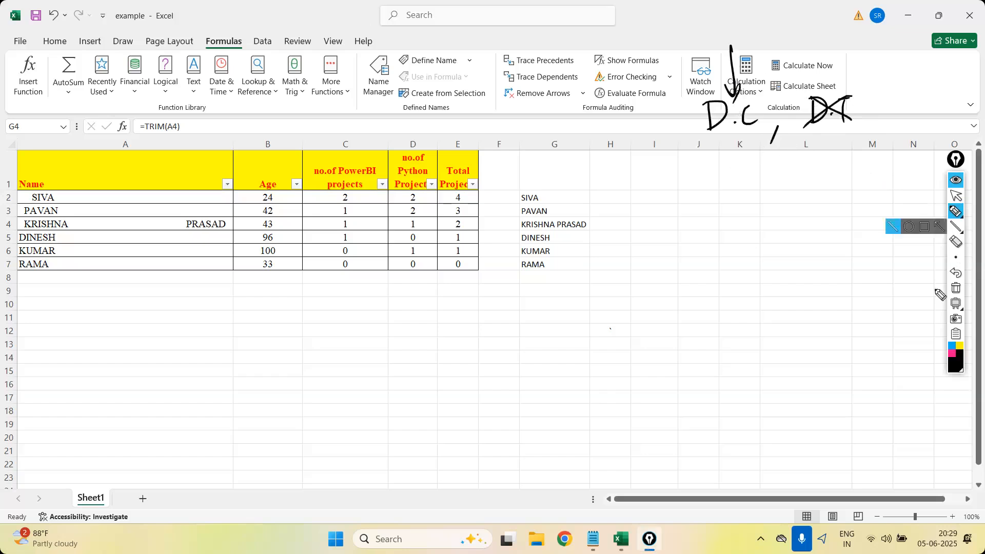
{"action": "left_click", "coordinate": [954, 289]}
{"action": "left_click", "coordinate": [953, 199]}
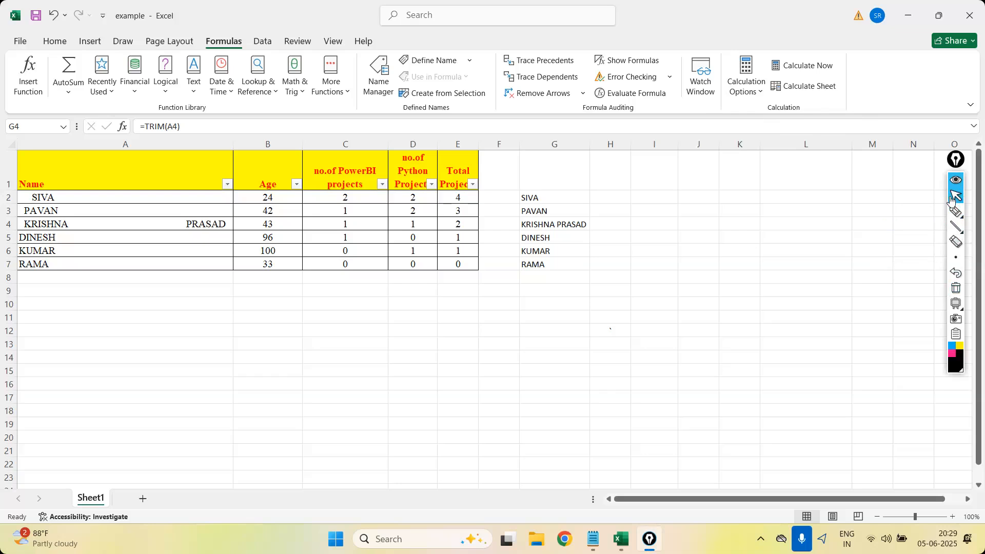
Handwrite the sample codes "CA-20" and "CA-21" beneath each other beside the table.
{"action": "left_click", "coordinate": [955, 211]}
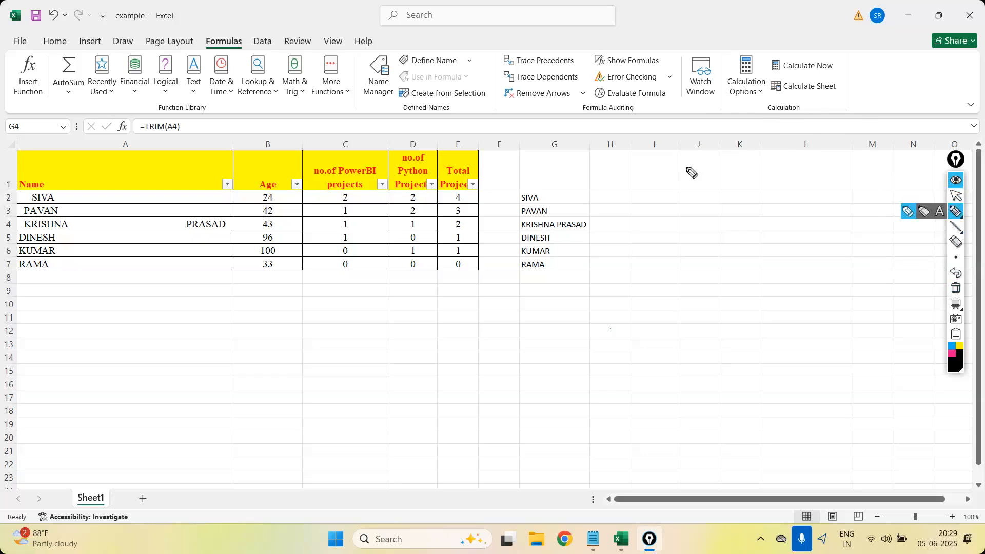
{"action": "left_click_drag", "start_coordinate": [694, 169], "coordinate": [686, 183]}
{"action": "left_click_drag", "start_coordinate": [696, 184], "coordinate": [708, 183]}
{"action": "mouse_move", "coordinate": [698, 178]}
{"action": "left_mouse_down"}
{"action": "mouse_move", "coordinate": [749, 175]}
{"action": "mouse_move", "coordinate": [753, 161]}
{"action": "left_mouse_up"}
{"action": "mouse_move", "coordinate": [703, 203]}
{"action": "left_mouse_down"}
{"action": "mouse_move", "coordinate": [700, 218]}
{"action": "mouse_move", "coordinate": [716, 217]}
{"action": "left_mouse_up"}
{"action": "mouse_move", "coordinate": [708, 212]}
{"action": "left_mouse_down"}
{"action": "mouse_move", "coordinate": [758, 203]}
{"action": "mouse_move", "coordinate": [763, 214]}
{"action": "left_mouse_up"}
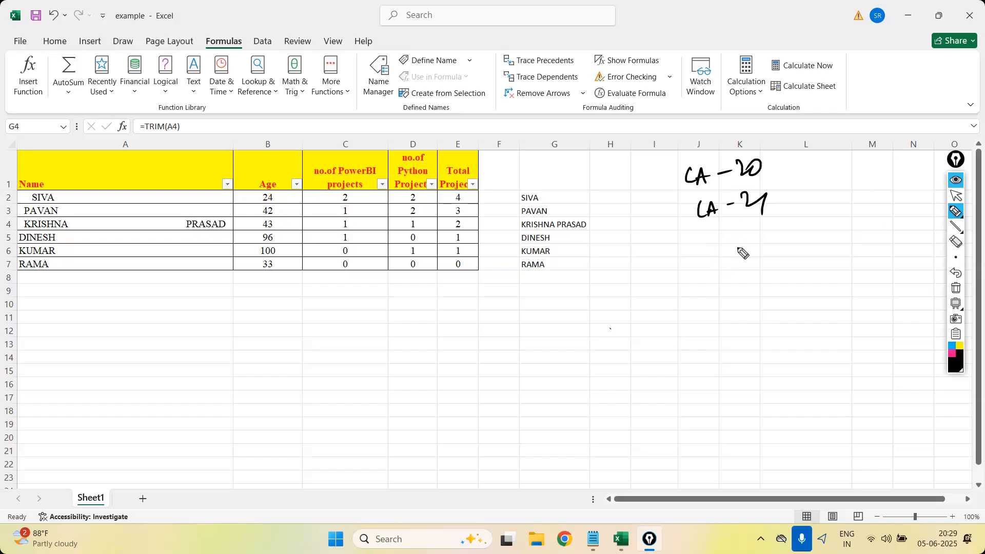
Handwrite a sample name with lines marking its leading and trailing spaces, and the same name without them twice below.
{"action": "left_click_drag", "start_coordinate": [701, 259], "coordinate": [725, 251]}
{"action": "left_click_drag", "start_coordinate": [741, 239], "coordinate": [740, 250]}
{"action": "mouse_move", "coordinate": [746, 239]}
{"action": "left_mouse_down"}
{"action": "mouse_move", "coordinate": [773, 247]}
{"action": "mouse_move", "coordinate": [825, 237]}
{"action": "left_mouse_up"}
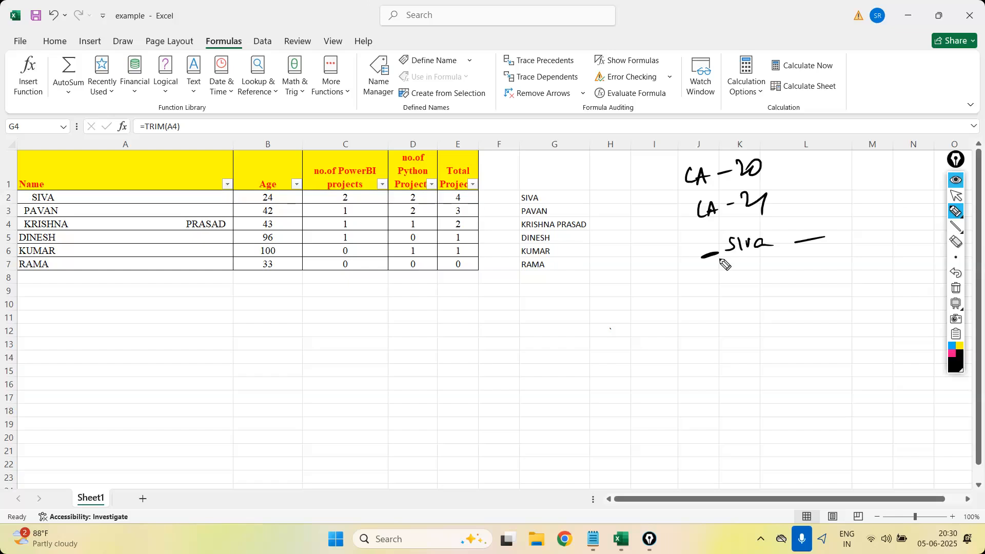
{"action": "left_click", "coordinate": [721, 277]}
{"action": "mouse_move", "coordinate": [716, 279]}
{"action": "left_mouse_down"}
{"action": "mouse_move", "coordinate": [706, 293]}
{"action": "mouse_move", "coordinate": [724, 293]}
{"action": "mouse_move", "coordinate": [740, 273]}
{"action": "mouse_move", "coordinate": [755, 284]}
{"action": "left_mouse_up"}
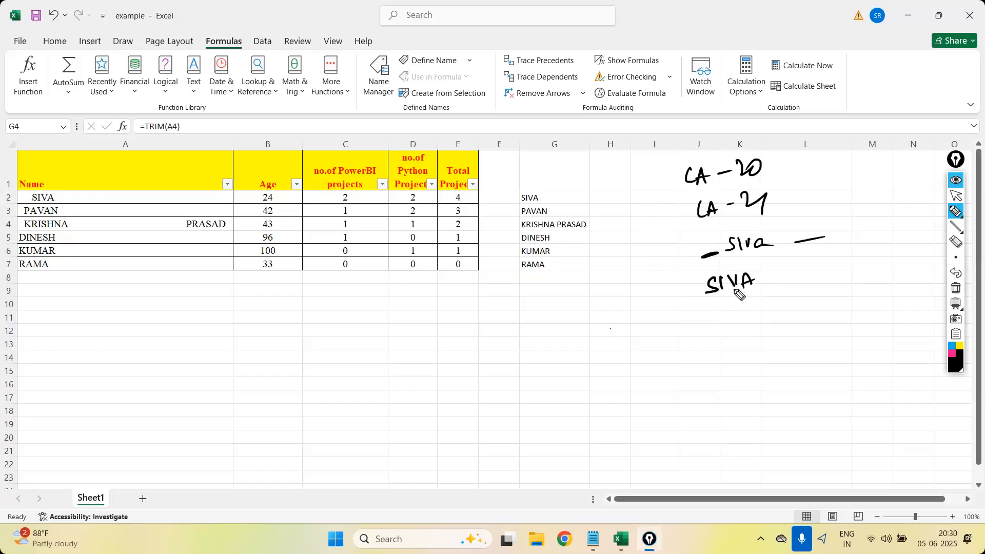
{"action": "mouse_move", "coordinate": [747, 339]}
{"action": "left_mouse_down"}
{"action": "mouse_move", "coordinate": [729, 358]}
{"action": "mouse_move", "coordinate": [763, 354]}
{"action": "left_mouse_up"}
{"action": "mouse_move", "coordinate": [777, 334]}
{"action": "left_mouse_down"}
{"action": "mouse_move", "coordinate": [763, 354]}
{"action": "mouse_move", "coordinate": [801, 340]}
{"action": "left_mouse_up"}
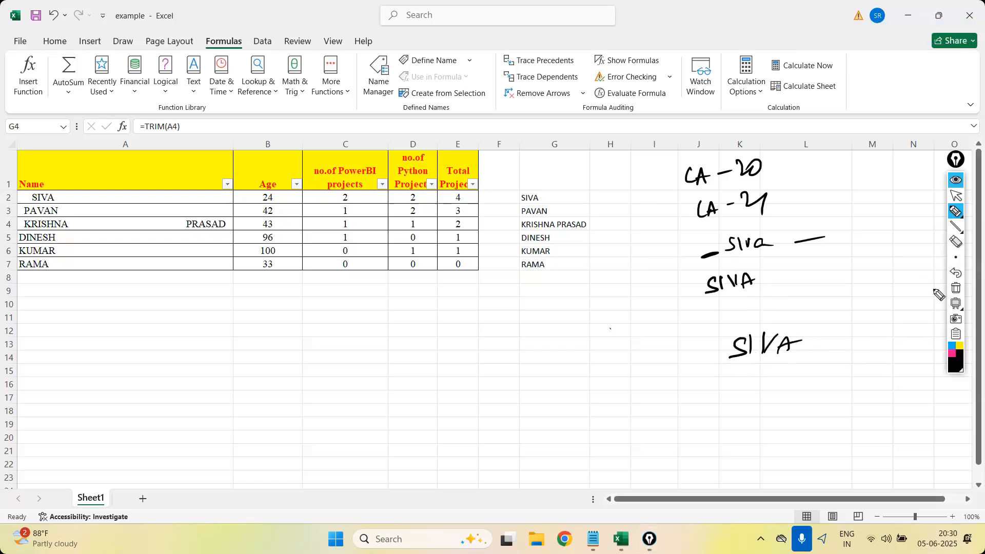
Clear the ink and handwrite the sample name split into two widely separated parts after a leading line.
{"action": "left_click", "coordinate": [955, 287]}
{"action": "mouse_move", "coordinate": [632, 94]}
{"action": "left_mouse_down"}
{"action": "mouse_move", "coordinate": [564, 126]}
{"action": "mouse_move", "coordinate": [642, 126]}
{"action": "left_mouse_up"}
{"action": "mouse_move", "coordinate": [707, 95]}
{"action": "left_mouse_down"}
{"action": "mouse_move", "coordinate": [727, 98]}
{"action": "mouse_move", "coordinate": [742, 117]}
{"action": "mouse_move", "coordinate": [740, 107]}
{"action": "left_mouse_up"}
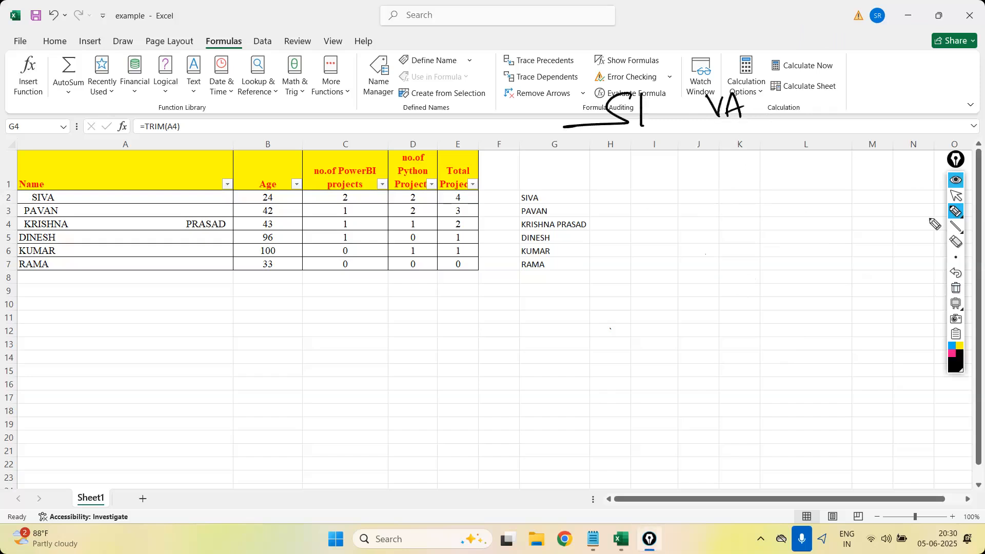
Enter a first name with a space in the middle of the word in A8.
{"action": "left_click", "coordinate": [956, 196]}
{"action": "left_click", "coordinate": [146, 280]}
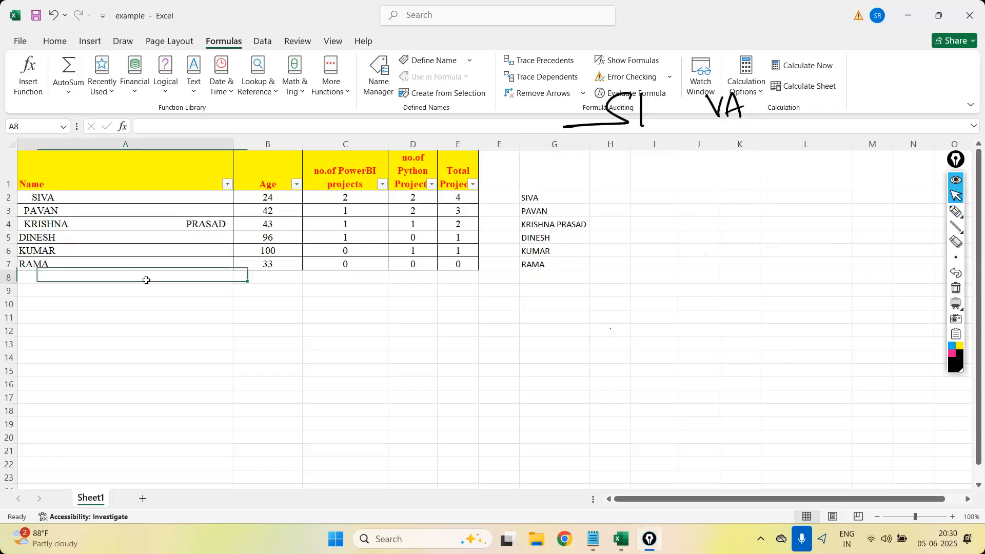
{"action": "double_click", "coordinate": [142, 277]}
{"action": "type", "text": "S"}
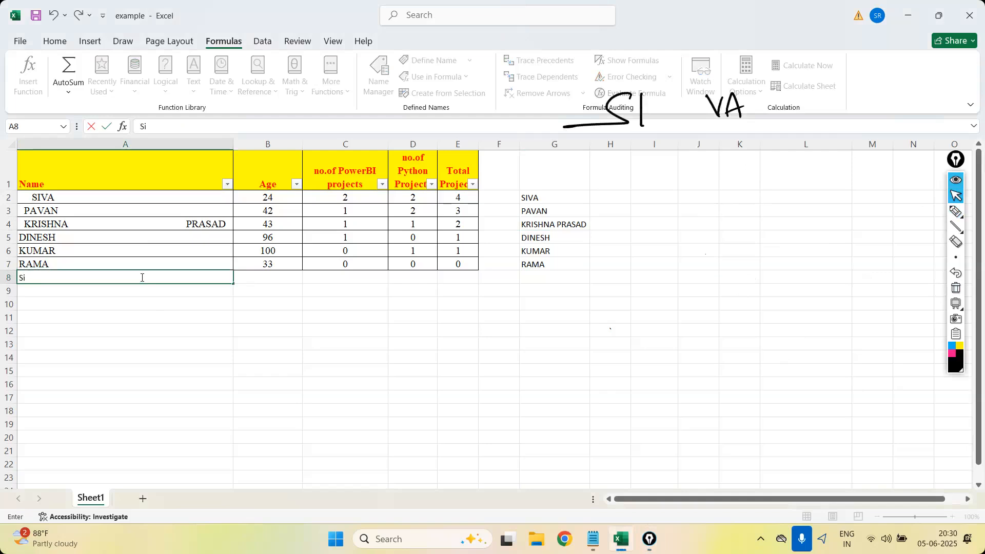
{"action": "type", "text": "i"}
{"action": "right_click", "coordinate": [143, 277]}
{"action": "key", "text": "Escape"}
{"action": "type", "text": "va"}
{"action": "left_click", "coordinate": [203, 338]}
Use Find and Replace on A8 to replace the split name with the same name in lowercase without the space.
{"action": "left_click", "coordinate": [61, 278]}
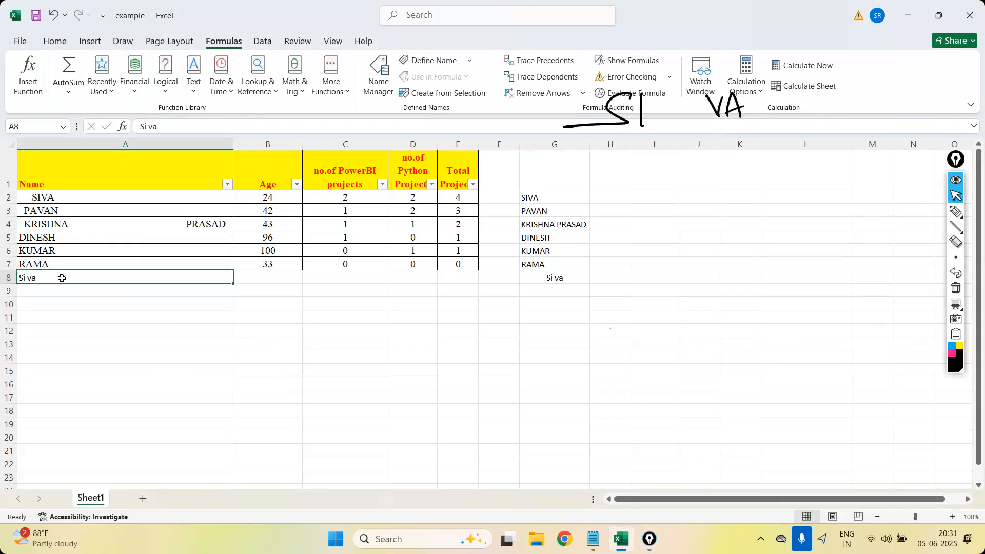
{"action": "left_click", "coordinate": [55, 41]}
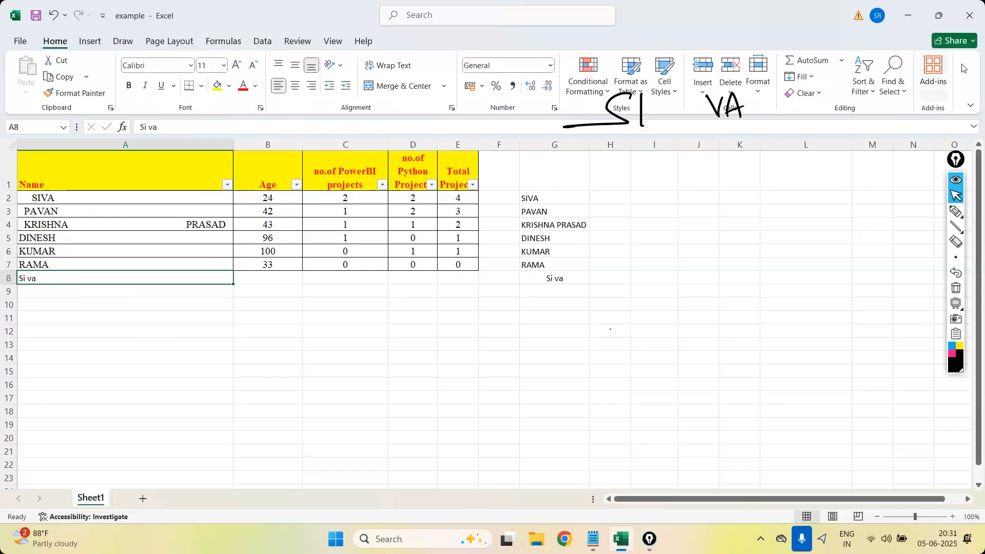
{"action": "left_click", "coordinate": [904, 90]}
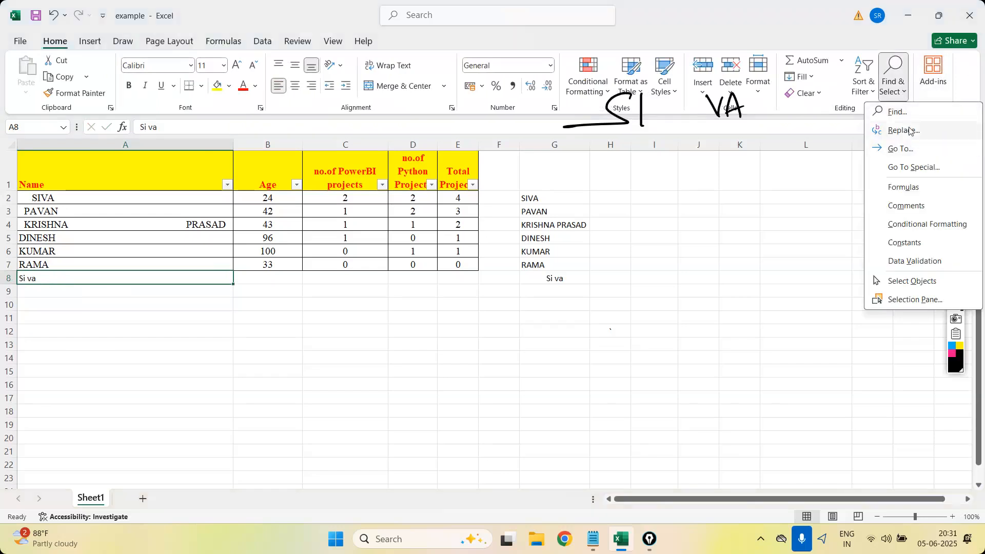
{"action": "left_click", "coordinate": [904, 130]}
{"action": "type", "text": "si va"}
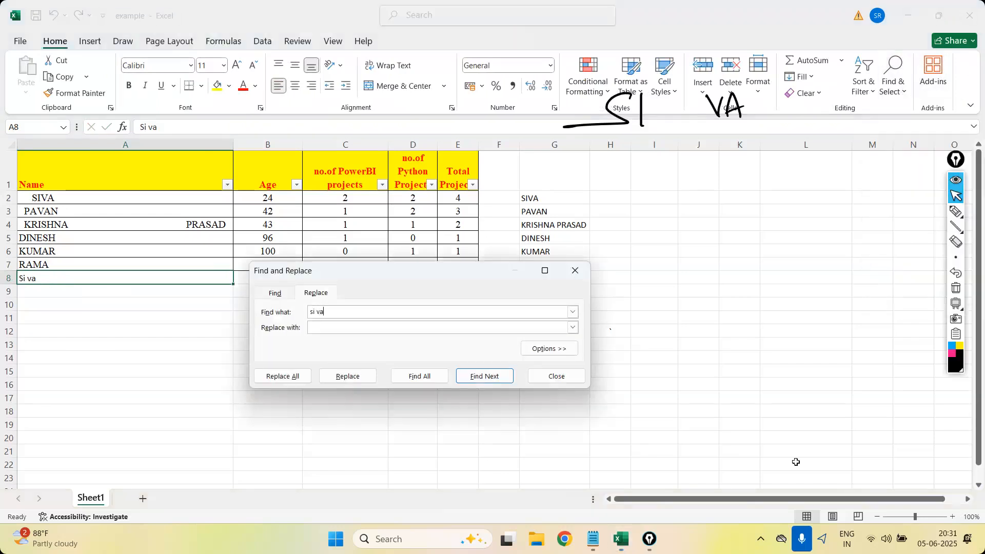
{"action": "type", "text": "siva"}
{"action": "left_click", "coordinate": [356, 383]}
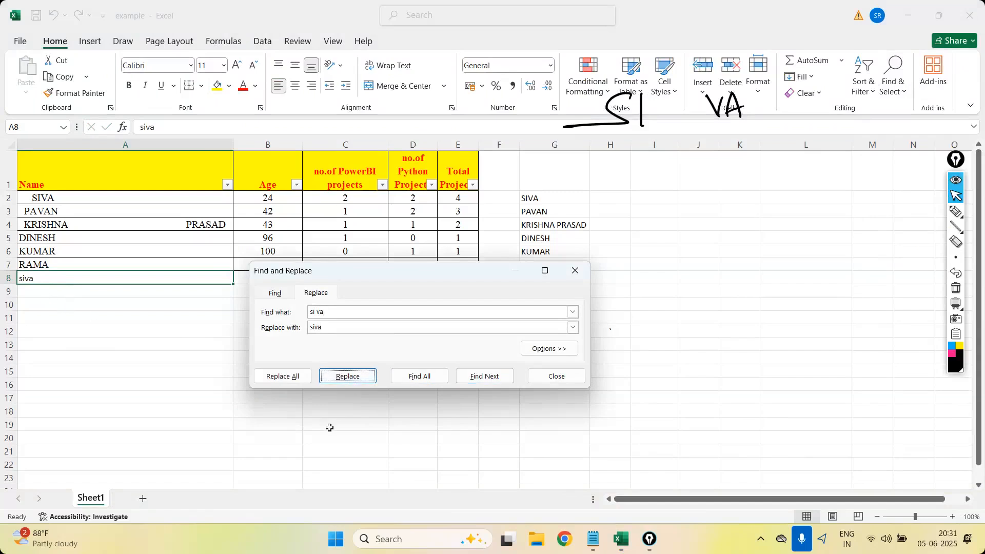
{"action": "left_click", "coordinate": [575, 278]}
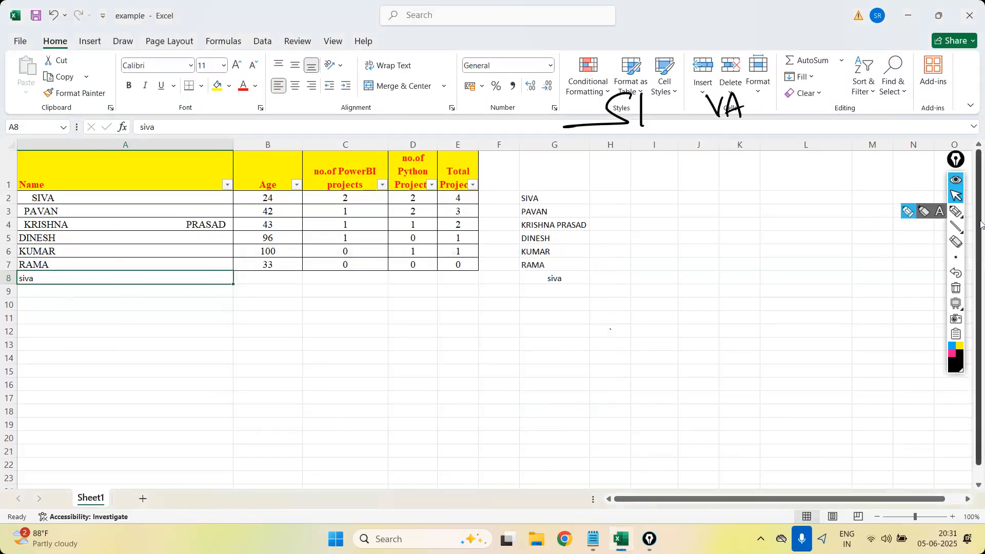
Handwrite two more sample names below the first, each split into two separated parts.
{"action": "left_click", "coordinate": [955, 211]}
{"action": "mouse_move", "coordinate": [618, 157]}
{"action": "left_mouse_down"}
{"action": "mouse_move", "coordinate": [620, 184]}
{"action": "mouse_move", "coordinate": [648, 179]}
{"action": "left_mouse_up"}
{"action": "left_click_drag", "start_coordinate": [627, 175], "coordinate": [650, 169]}
{"action": "mouse_move", "coordinate": [717, 166]}
{"action": "left_mouse_down"}
{"action": "mouse_move", "coordinate": [728, 149]}
{"action": "mouse_move", "coordinate": [736, 165]}
{"action": "left_mouse_up"}
{"action": "left_click_drag", "start_coordinate": [738, 167], "coordinate": [752, 164]}
{"action": "left_click_drag", "start_coordinate": [622, 204], "coordinate": [624, 222]}
{"action": "left_click_drag", "start_coordinate": [627, 222], "coordinate": [657, 223]}
{"action": "mouse_move", "coordinate": [737, 193]}
{"action": "left_mouse_down"}
{"action": "mouse_move", "coordinate": [725, 209]}
{"action": "mouse_move", "coordinate": [753, 208]}
{"action": "left_mouse_up"}
{"action": "mouse_move", "coordinate": [757, 209]}
{"action": "left_mouse_down"}
{"action": "mouse_move", "coordinate": [770, 189]}
{"action": "mouse_move", "coordinate": [781, 205]}
{"action": "left_mouse_up"}
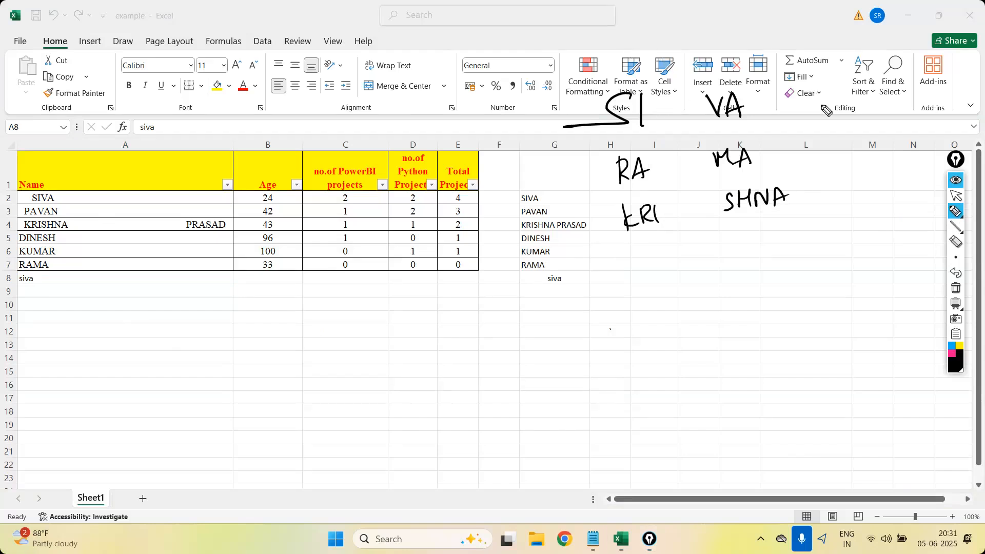
Handwrite the split name again and draw a two-column frame around it, one part in each column.
{"action": "mouse_move", "coordinate": [835, 81]}
{"action": "left_mouse_down"}
{"action": "mouse_move", "coordinate": [821, 96]}
{"action": "mouse_move", "coordinate": [923, 87]}
{"action": "left_mouse_up"}
{"action": "left_click_drag", "start_coordinate": [855, 42], "coordinate": [866, 223]}
{"action": "left_click_drag", "start_coordinate": [935, 47], "coordinate": [940, 208]}
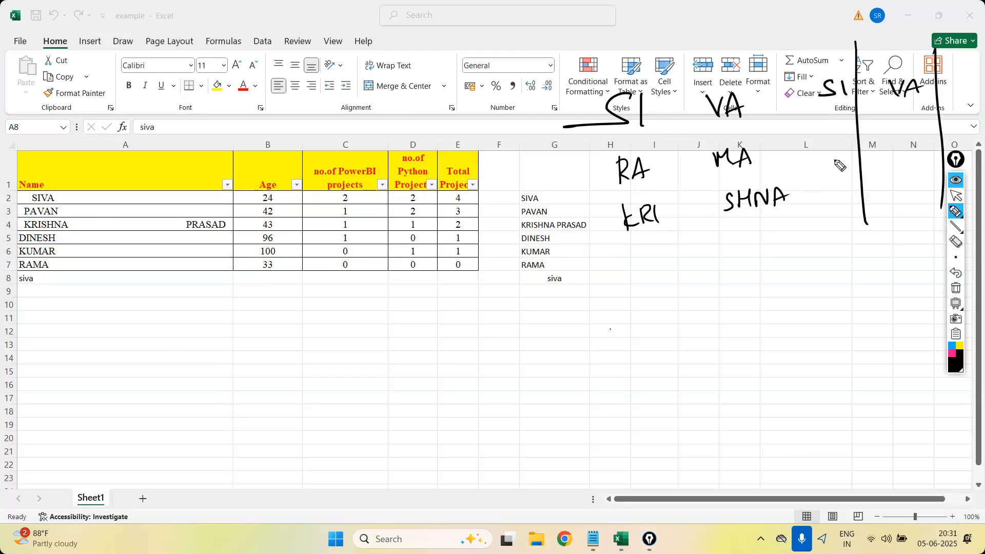
{"action": "mouse_move", "coordinate": [799, 46]}
{"action": "left_mouse_down"}
{"action": "mouse_move", "coordinate": [811, 201]}
{"action": "mouse_move", "coordinate": [928, 47]}
{"action": "left_mouse_up"}
{"action": "left_click_drag", "start_coordinate": [809, 190], "coordinate": [921, 185]}
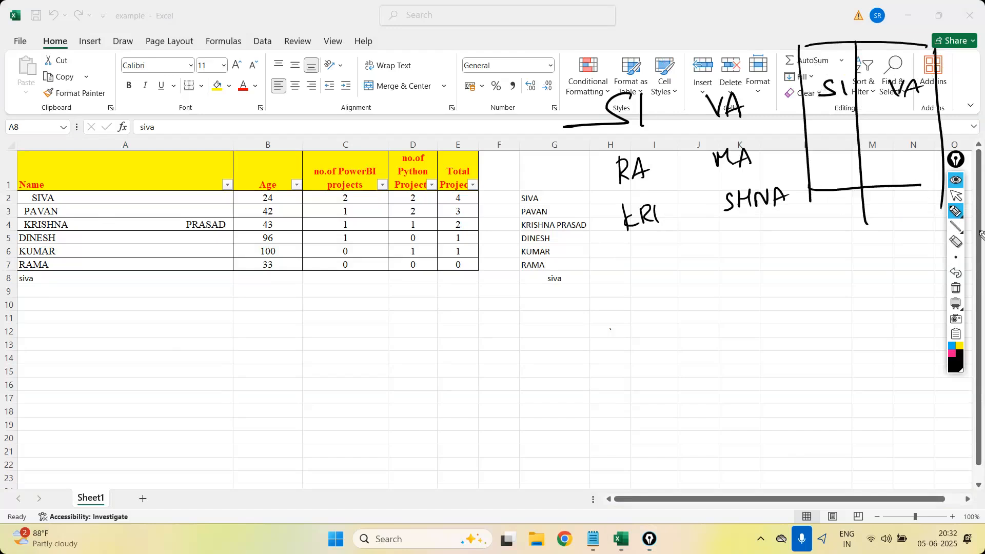
Erase the second part of the framed name and rewrite it right next to the first part.
{"action": "left_click", "coordinate": [955, 241]}
{"action": "mouse_move", "coordinate": [915, 96]}
{"action": "left_mouse_down"}
{"action": "mouse_move", "coordinate": [897, 86]}
{"action": "mouse_move", "coordinate": [883, 94]}
{"action": "mouse_move", "coordinate": [885, 85]}
{"action": "left_mouse_up"}
{"action": "left_click", "coordinate": [955, 211]}
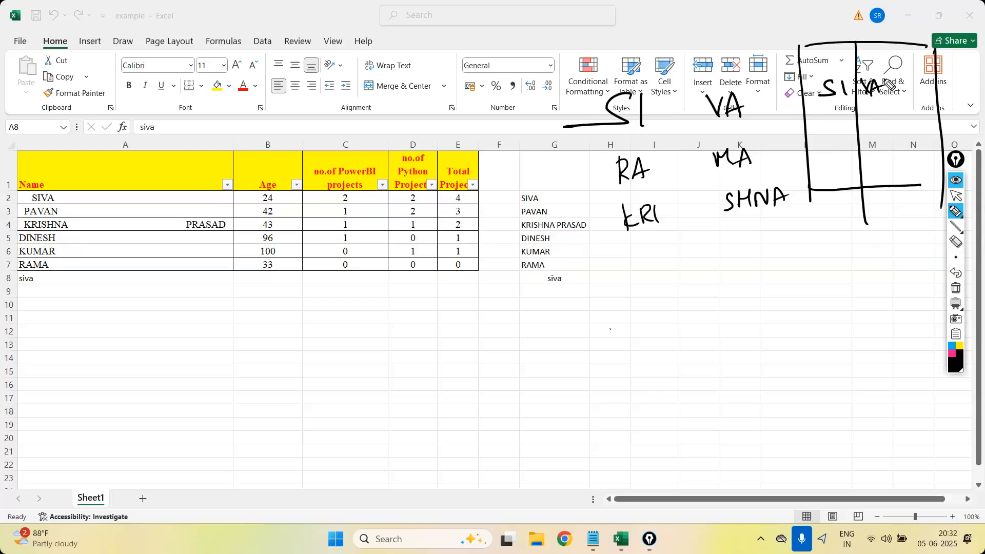
Clear all handwritten ink, select I11 and display the formula commands again.
{"action": "left_click", "coordinate": [955, 287]}
{"action": "left_click", "coordinate": [954, 195]}
{"action": "left_click", "coordinate": [659, 318]}
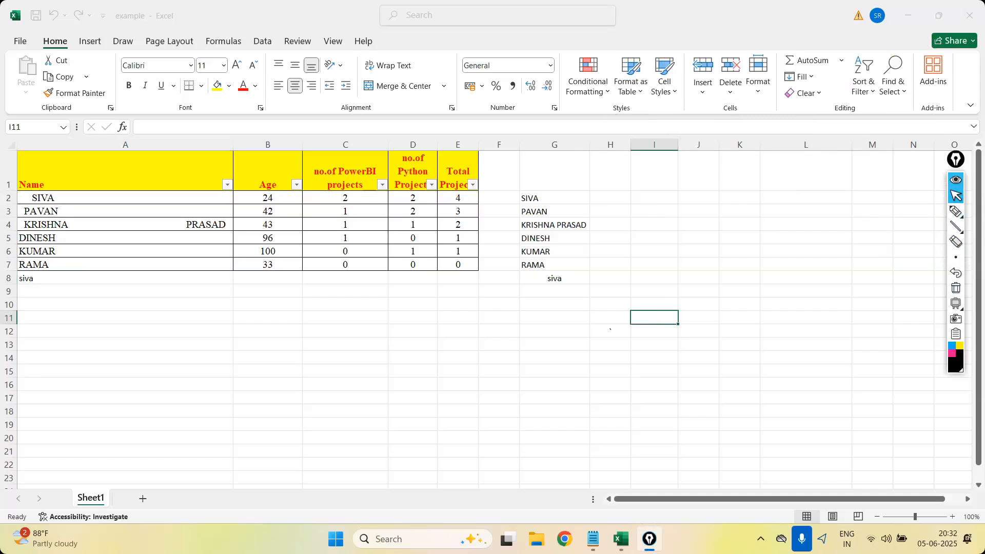
{"action": "left_click", "coordinate": [233, 45]}
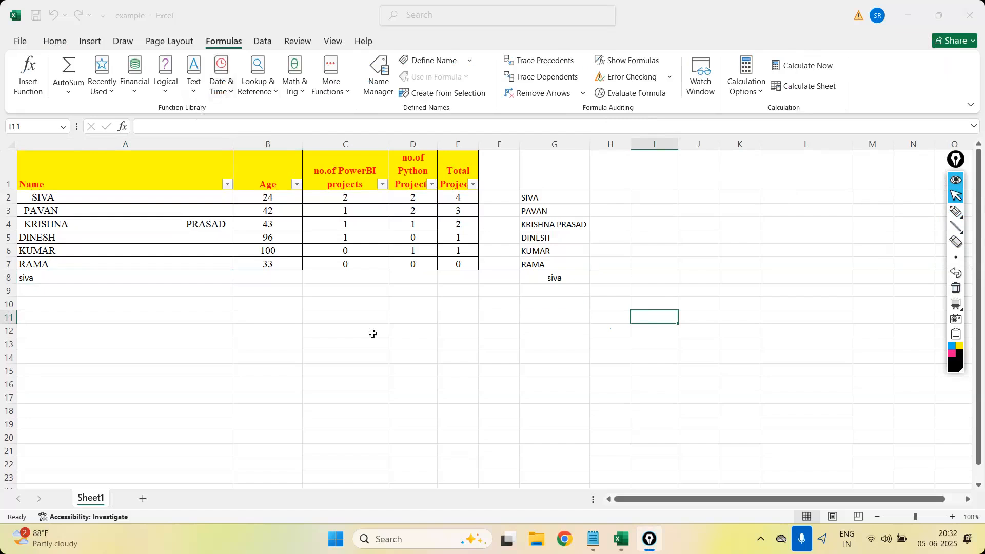
Delete column G with the trimmed names from the sheet and select I10.
{"action": "left_click", "coordinate": [559, 142]}
{"action": "right_click", "coordinate": [560, 143]}
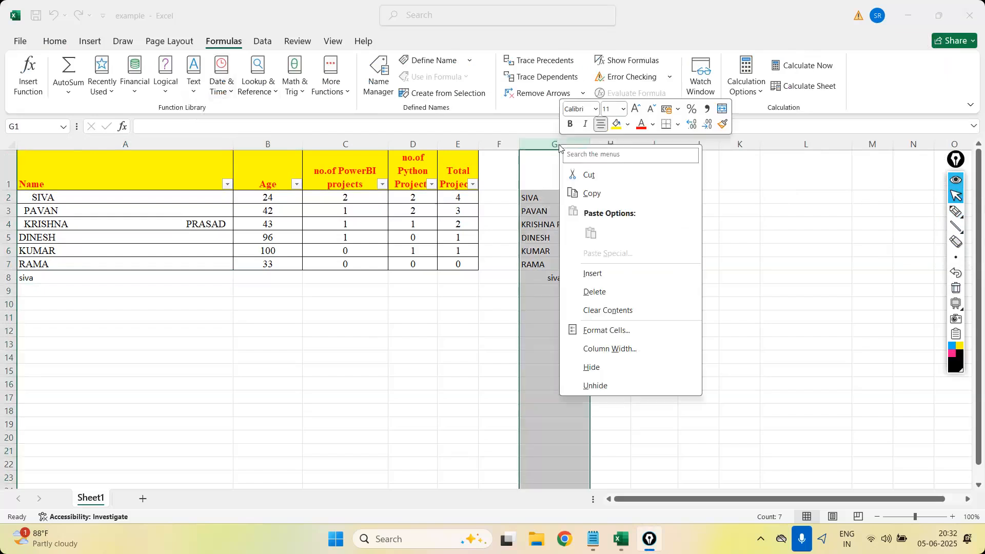
{"action": "left_click", "coordinate": [639, 301]}
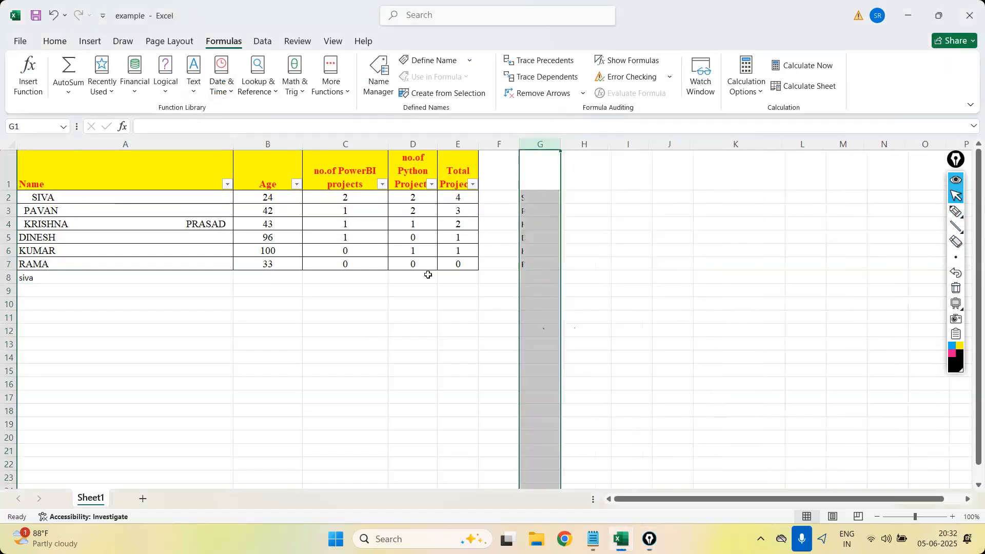
{"action": "left_click", "coordinate": [615, 305]}
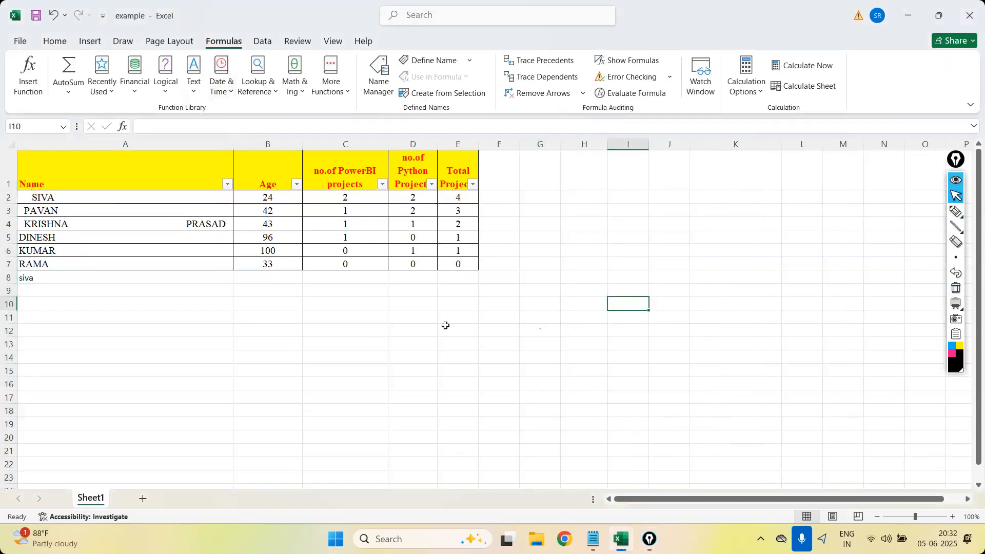
Examine the More Functions, Date & Time and Math & Trig function categories.
{"action": "left_click", "coordinate": [348, 93]}
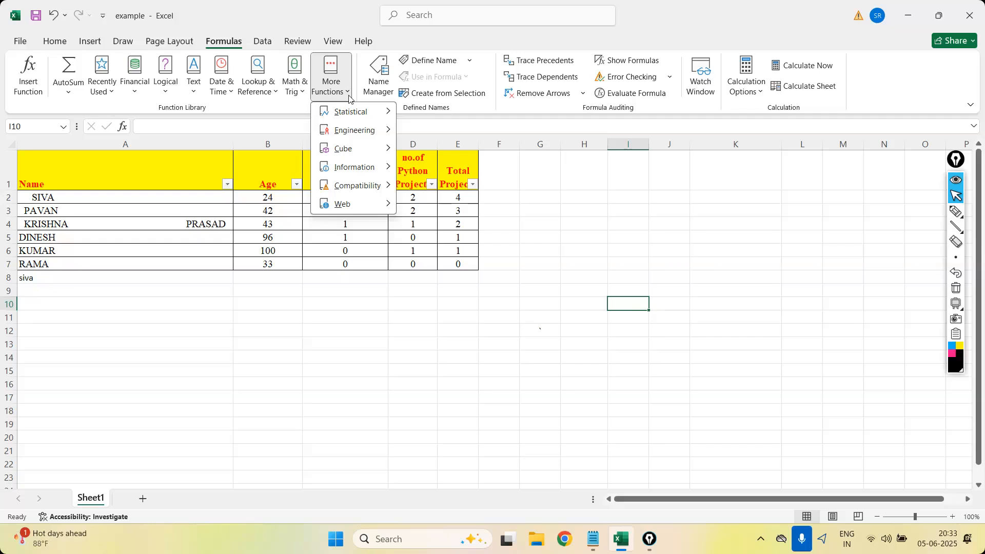
{"action": "left_click", "coordinate": [92, 182]}
{"action": "left_click", "coordinate": [257, 313]}
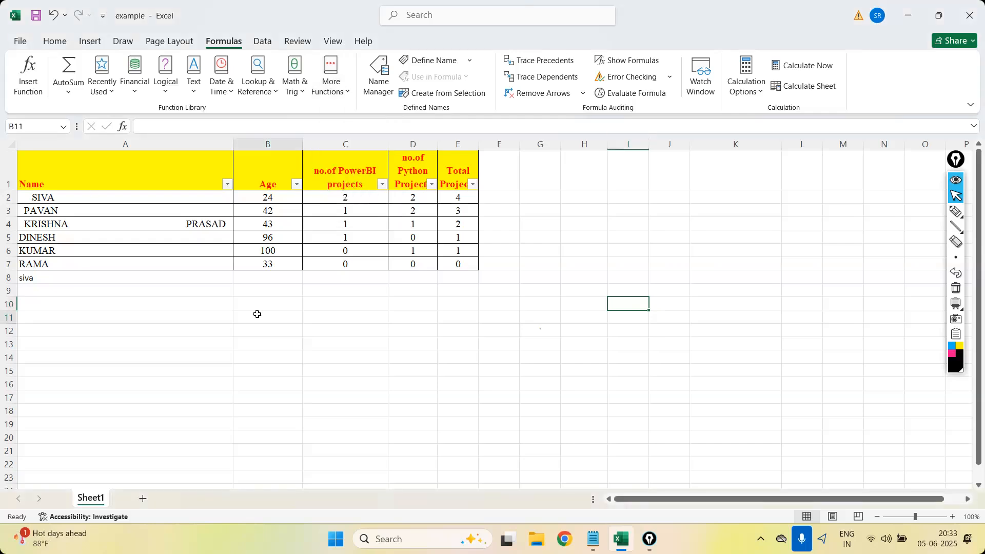
{"action": "left_click", "coordinate": [221, 84]}
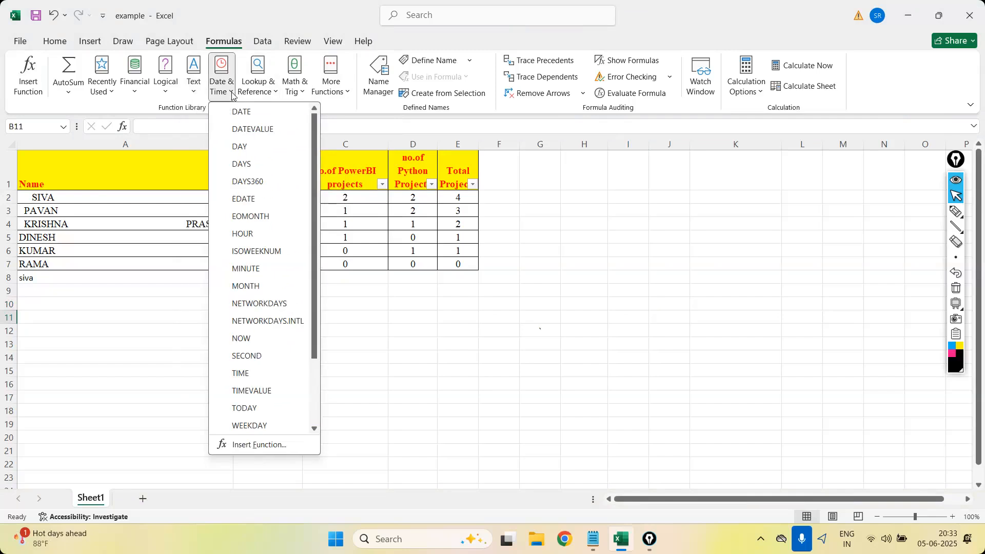
{"action": "left_click", "coordinate": [345, 101]}
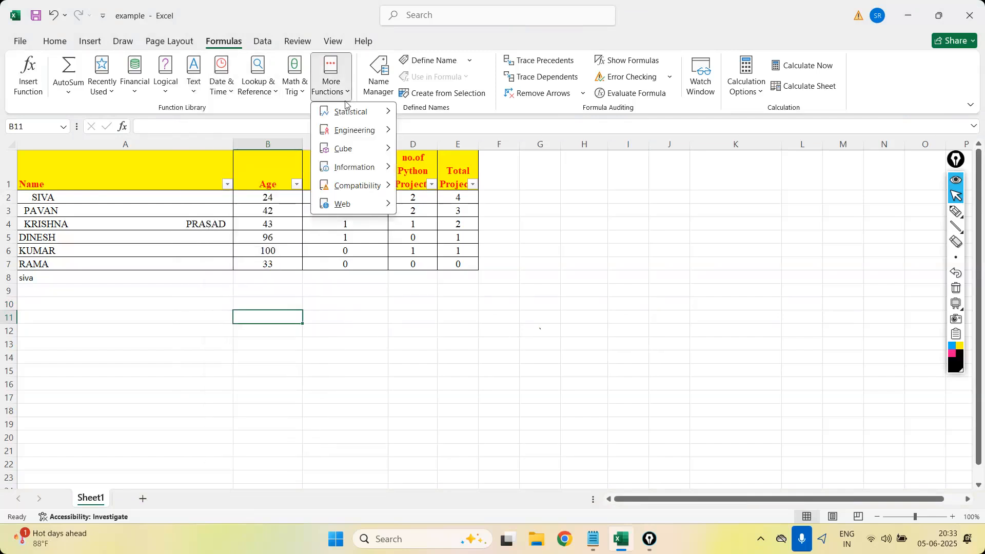
{"action": "left_click", "coordinate": [305, 95]}
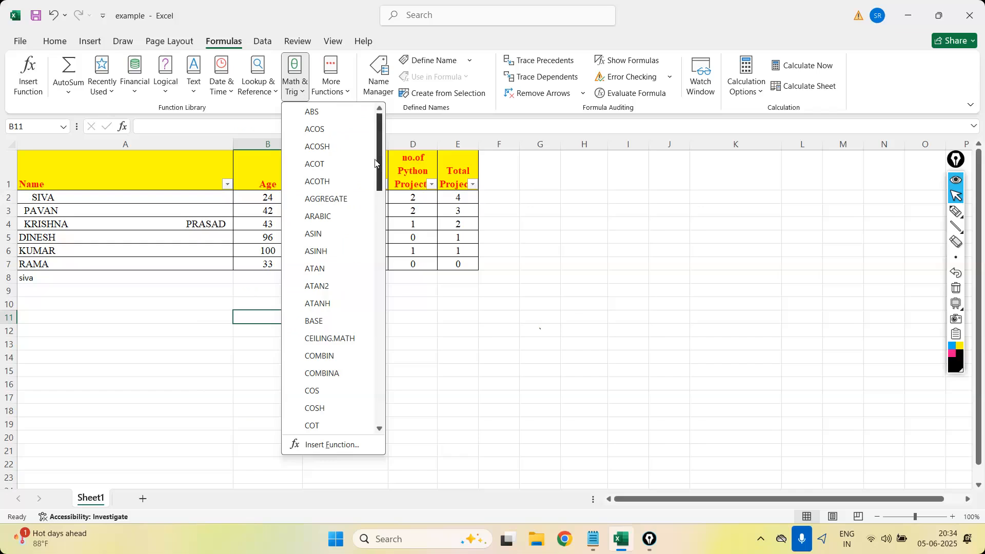
{"action": "left_click_drag", "start_coordinate": [375, 163], "coordinate": [375, 200]}
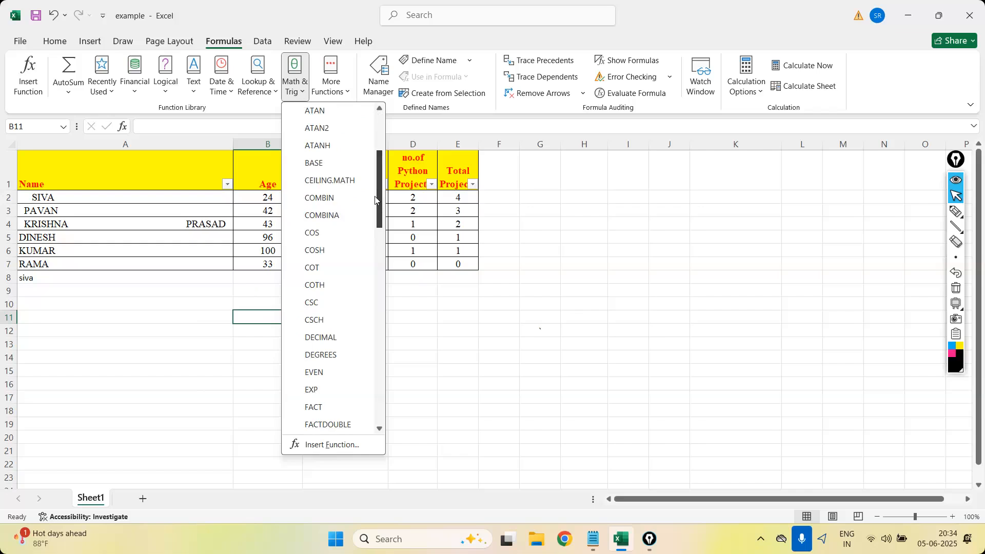
Handwrite log, exp, power and root below each other with a bracket beside them, and clear the ink.
{"action": "left_click", "coordinate": [955, 211]}
{"action": "left_click_drag", "start_coordinate": [712, 77], "coordinate": [704, 129]}
{"action": "mouse_move", "coordinate": [723, 116]}
{"action": "left_mouse_down"}
{"action": "mouse_move", "coordinate": [743, 154]}
{"action": "mouse_move", "coordinate": [728, 180]}
{"action": "left_mouse_up"}
{"action": "left_click_drag", "start_coordinate": [733, 165], "coordinate": [744, 181]}
{"action": "left_click_drag", "start_coordinate": [743, 165], "coordinate": [732, 181]}
{"action": "left_click_drag", "start_coordinate": [749, 164], "coordinate": [752, 194]}
{"action": "left_click_drag", "start_coordinate": [750, 168], "coordinate": [753, 178]}
{"action": "mouse_move", "coordinate": [726, 217]}
{"action": "left_mouse_down"}
{"action": "mouse_move", "coordinate": [743, 235]}
{"action": "mouse_move", "coordinate": [812, 206]}
{"action": "left_mouse_up"}
{"action": "mouse_move", "coordinate": [737, 277]}
{"action": "left_mouse_down"}
{"action": "mouse_move", "coordinate": [764, 282]}
{"action": "mouse_move", "coordinate": [788, 269]}
{"action": "left_mouse_up"}
{"action": "left_click_drag", "start_coordinate": [806, 96], "coordinate": [843, 157]}
{"action": "left_click_drag", "start_coordinate": [807, 277], "coordinate": [827, 170]}
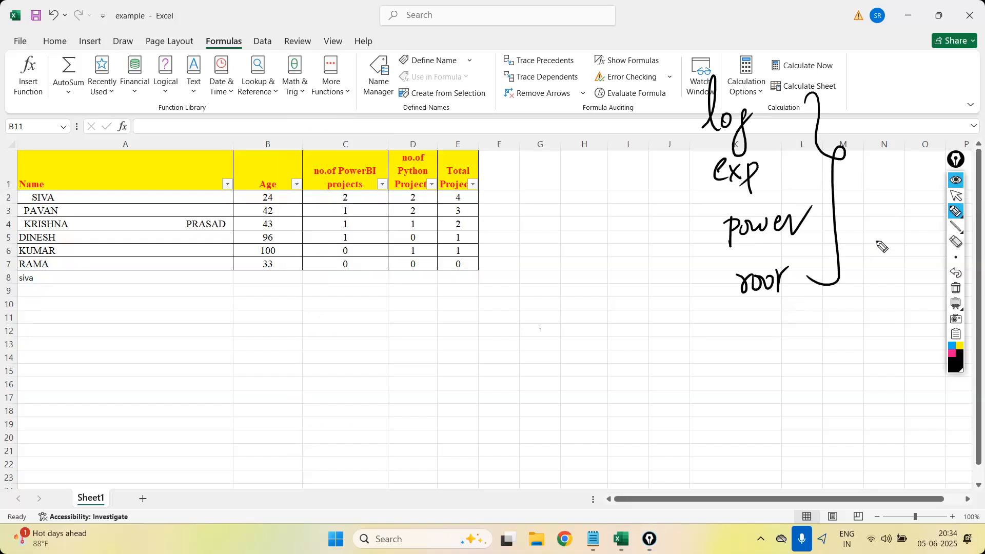
{"action": "left_click", "coordinate": [955, 289]}
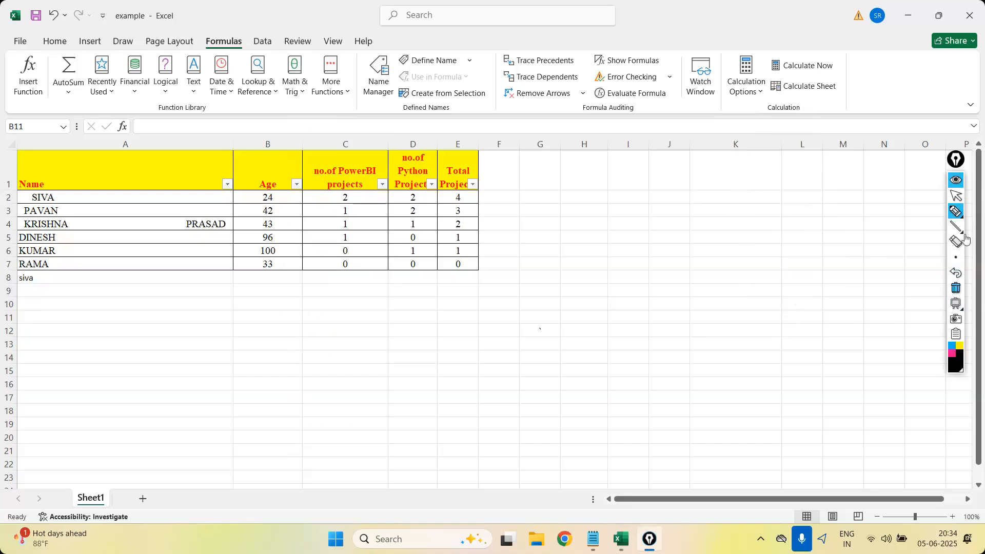
Look up the EXP function and its description in the Math & Trig category.
{"action": "left_click", "coordinate": [955, 196]}
{"action": "left_click", "coordinate": [299, 89]}
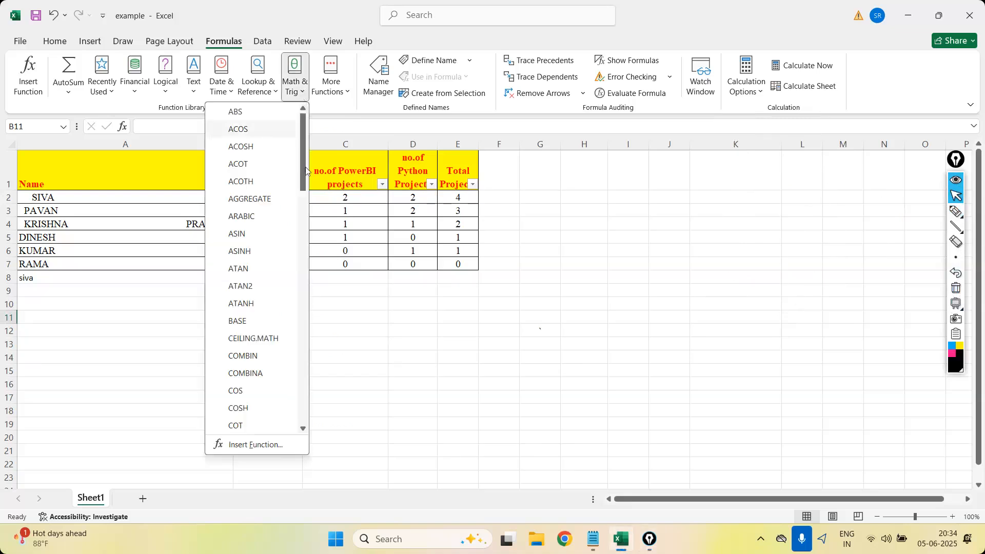
{"action": "left_click_drag", "start_coordinate": [307, 156], "coordinate": [310, 222]}
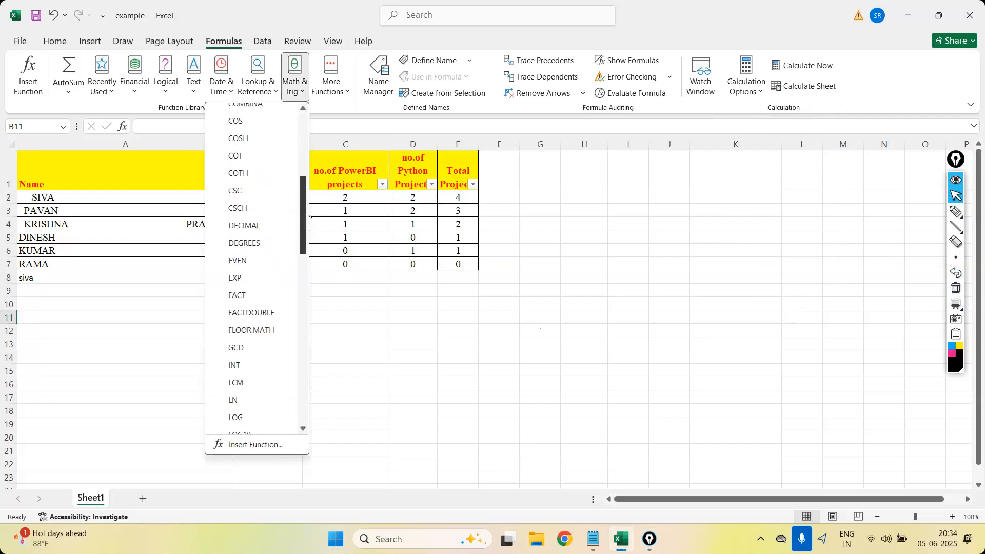
{"action": "left_click", "coordinate": [497, 198]}
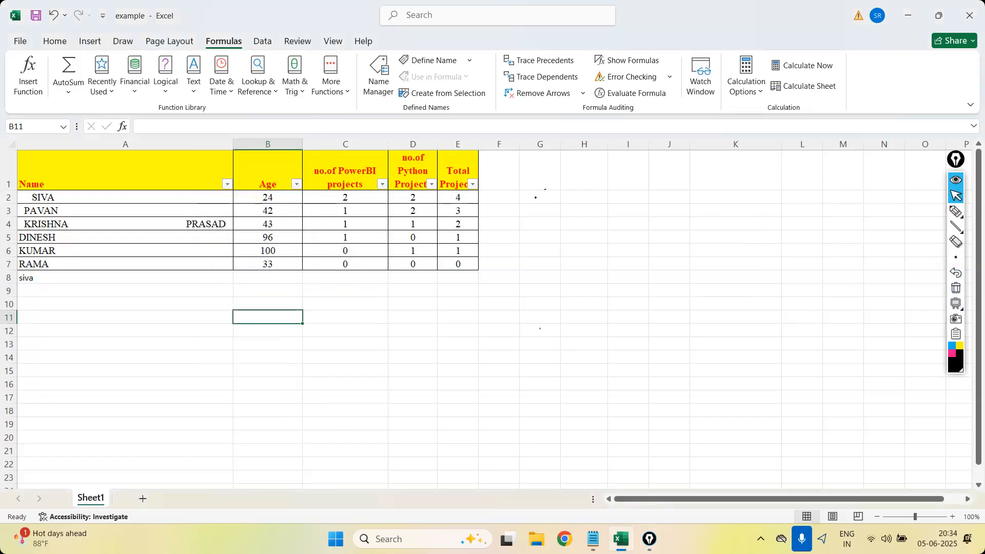
{"action": "left_click", "coordinate": [956, 210]}
{"action": "left_click", "coordinate": [533, 198]}
{"action": "type", "text": "="}
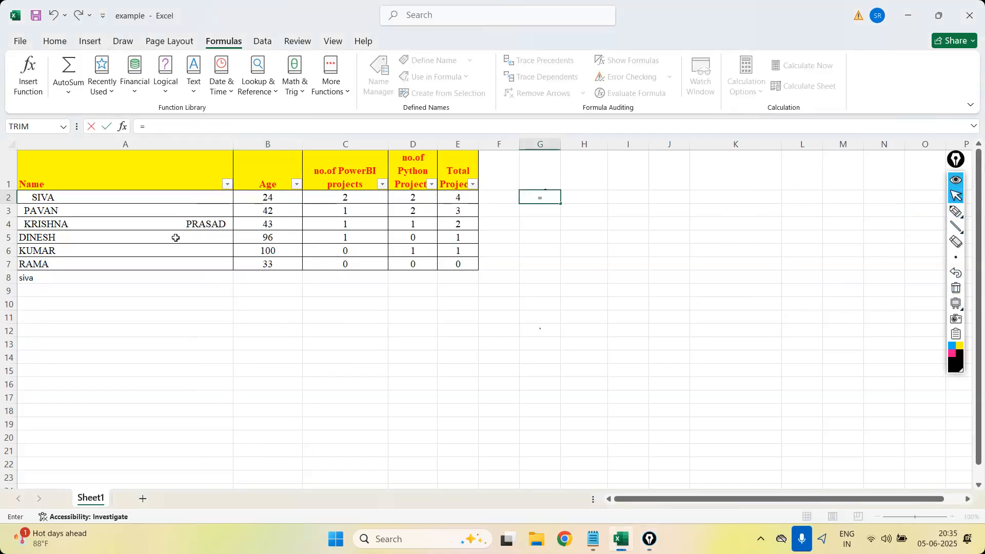
{"action": "key", "text": "Escape"}
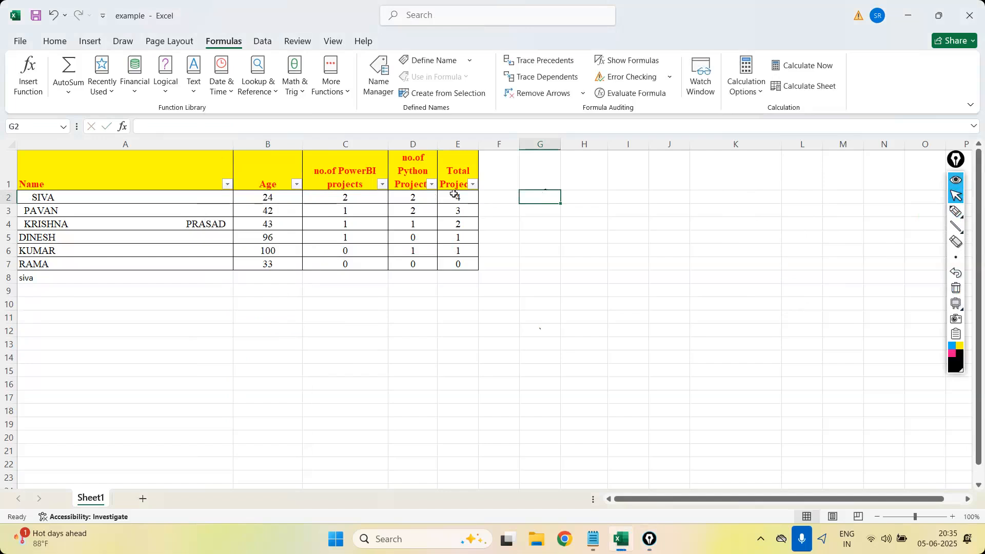
Enter the formula =EXP(C2) in G2.
{"action": "double_click", "coordinate": [540, 196]}
{"action": "type", "text": "=exp"}
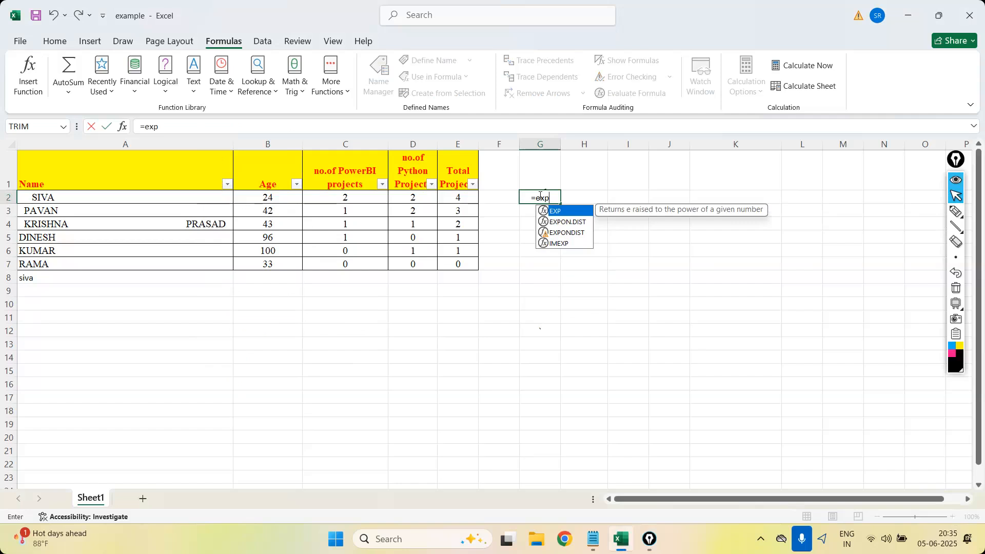
{"action": "key", "text": "Tab"}
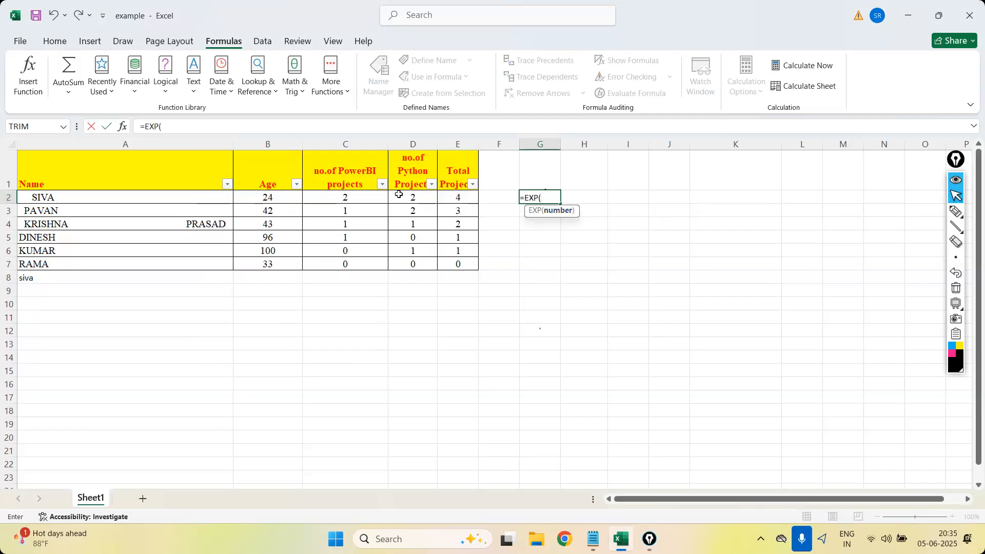
{"action": "left_click", "coordinate": [362, 200]}
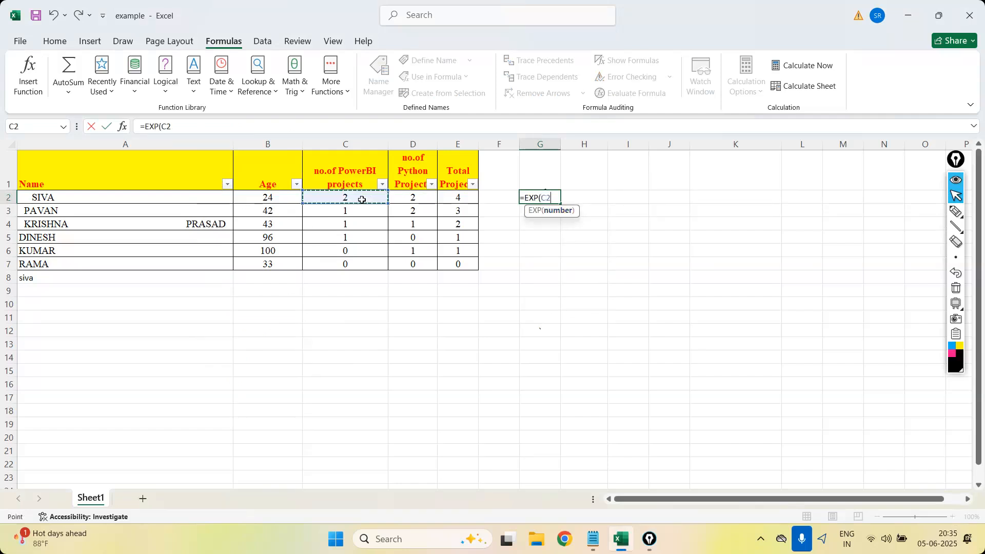
{"action": "type", "text": ")"}
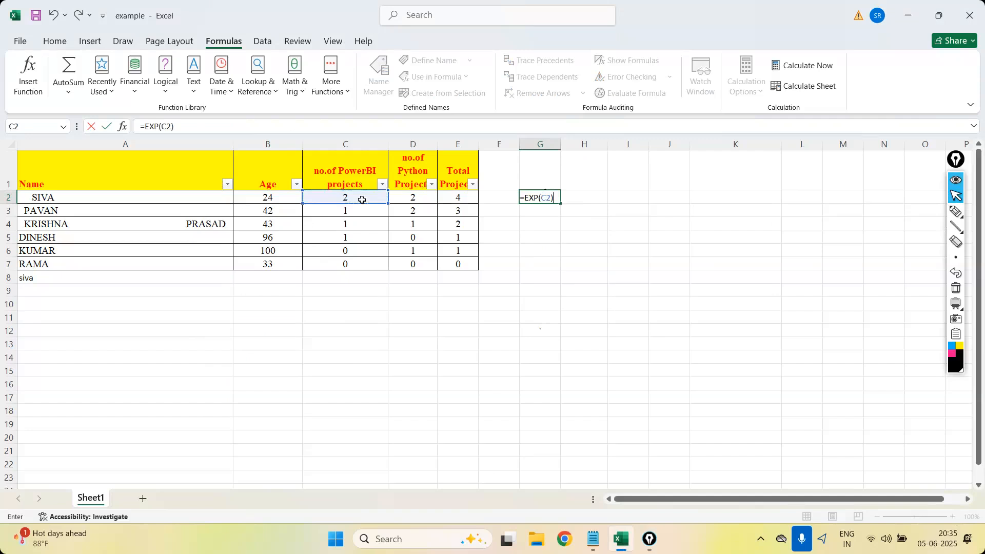
{"action": "left_click", "coordinate": [535, 198]}
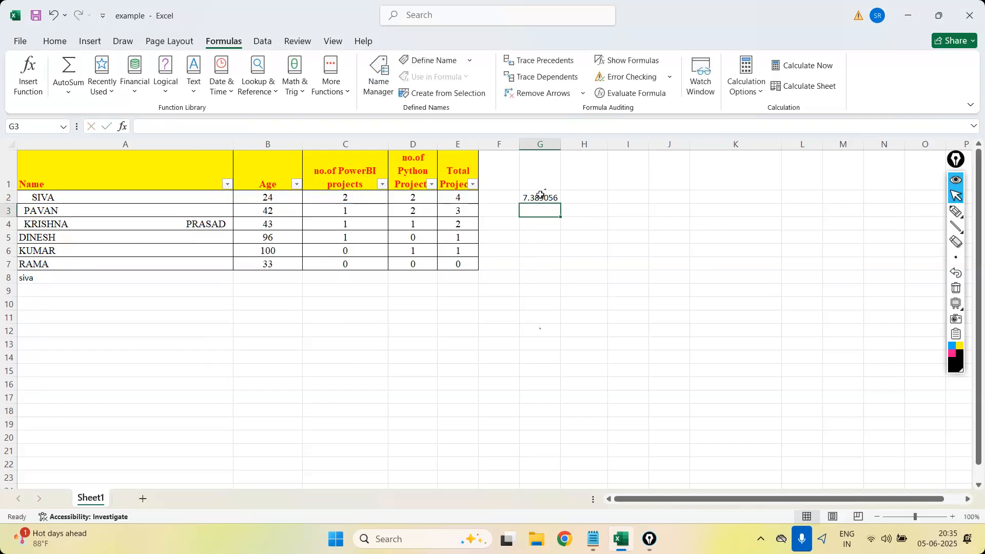
Fill the EXP formula from G2 down to G8 and delete the extra result in G8.
{"action": "left_click_drag", "start_coordinate": [560, 204], "coordinate": [561, 281]}
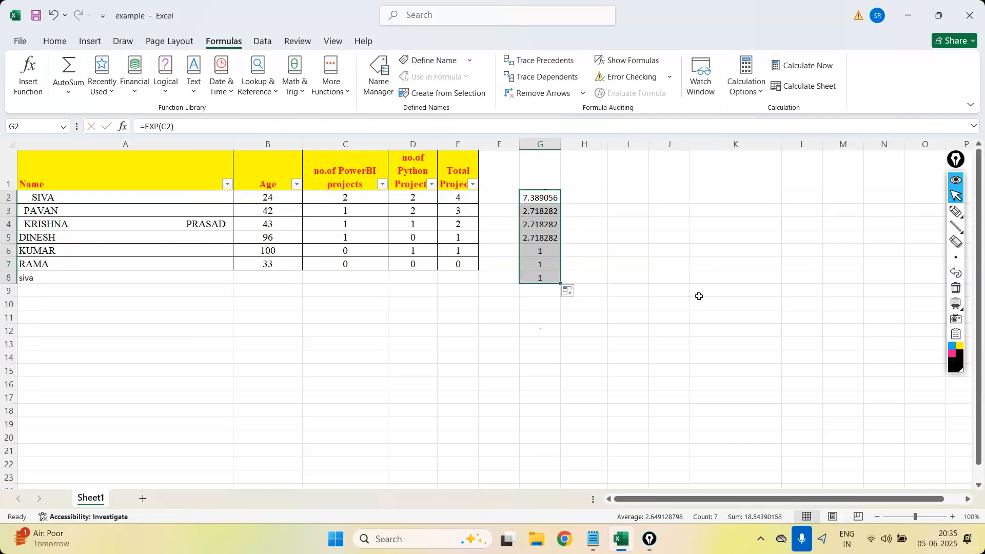
{"action": "left_click", "coordinate": [539, 280]}
{"action": "key", "text": "Delete"}
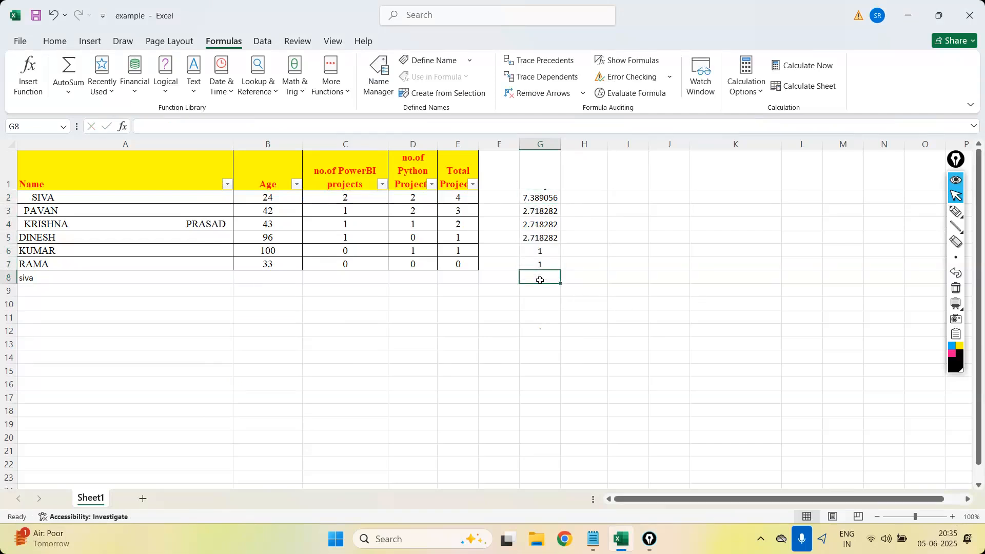
Enter the formula =LOG10(C2) in H2.
{"action": "left_click", "coordinate": [592, 188]}
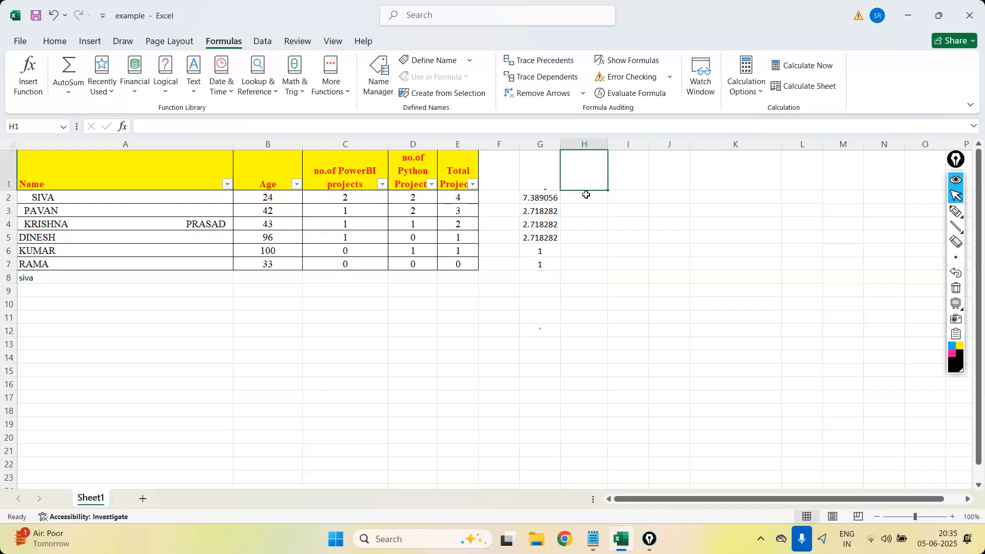
{"action": "left_click", "coordinate": [587, 196]}
{"action": "type", "text": "=log"}
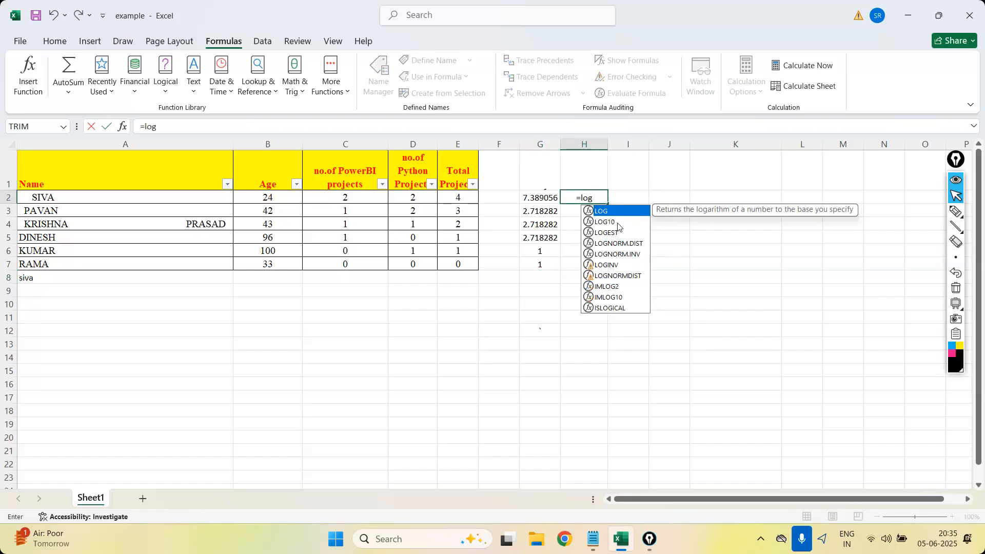
{"action": "left_click", "coordinate": [618, 222]}
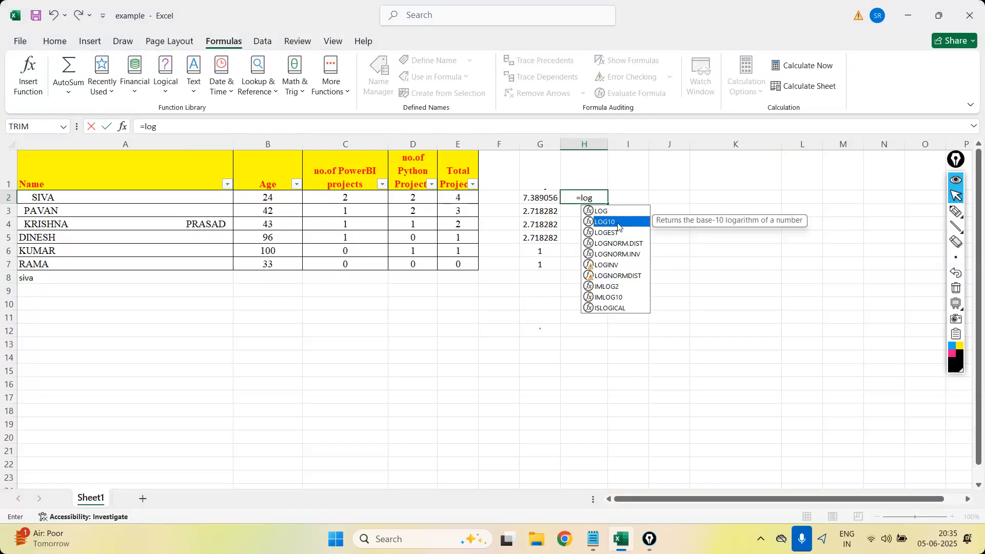
{"action": "double_click", "coordinate": [618, 223]}
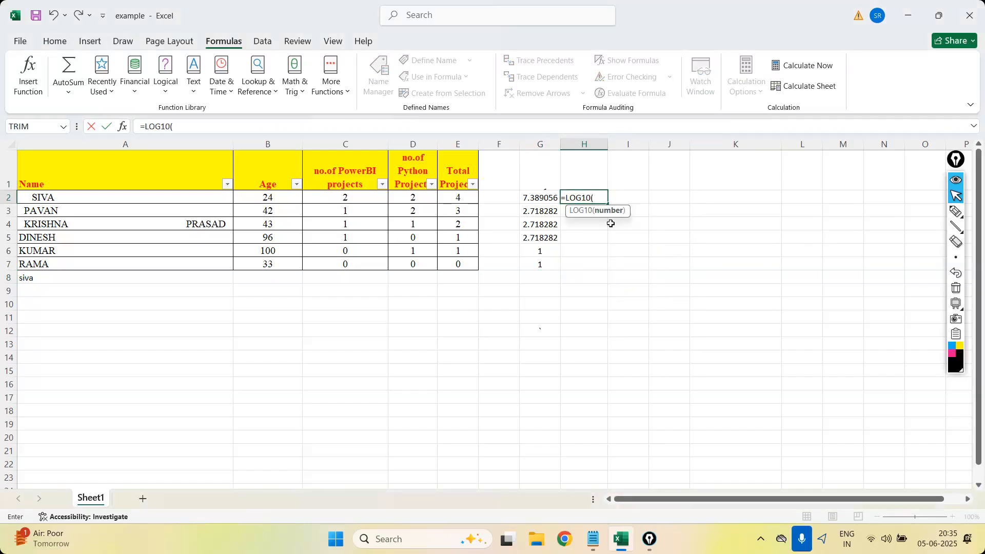
{"action": "left_click", "coordinate": [354, 197]}
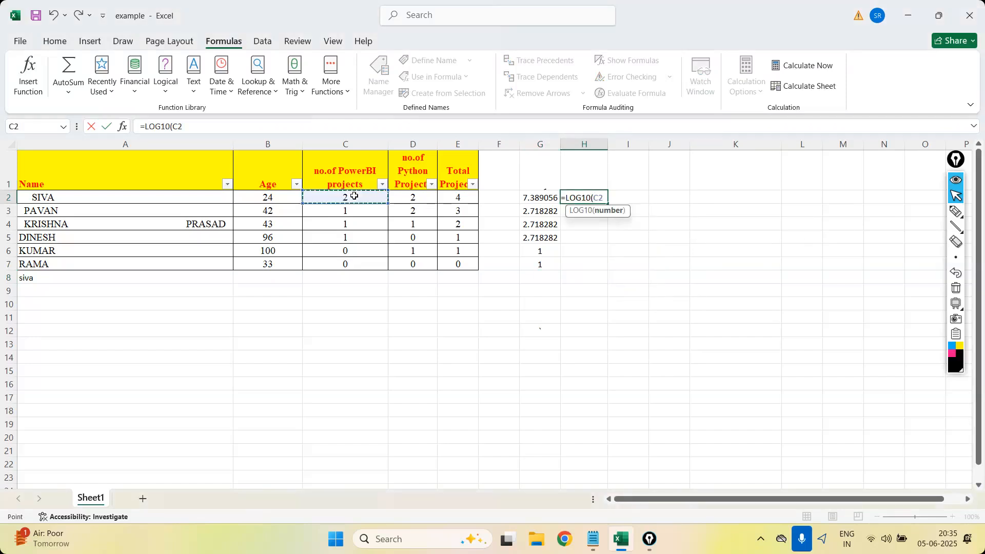
{"action": "type", "text": ")"}
{"action": "key", "text": "Return"}
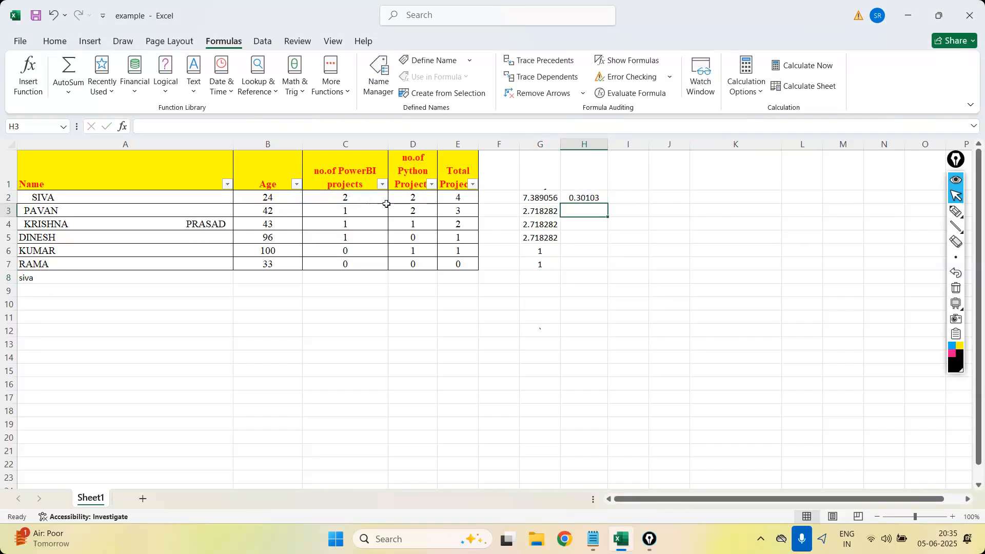
Fill the LOG10 formula from H2 down to H7 and select C6, the PowerBI project value for KUMAR.
{"action": "left_click", "coordinate": [596, 195]}
{"action": "left_click_drag", "start_coordinate": [607, 204], "coordinate": [604, 277]}
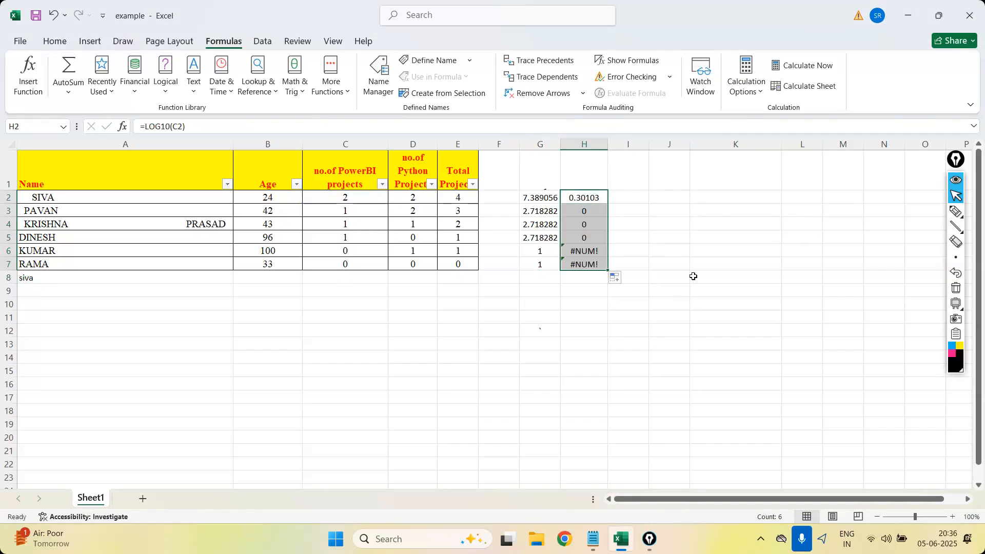
{"action": "scroll", "coordinate": [371, 277], "scroll_direction": "right", "scroll_amount": 2}
{"action": "scroll", "coordinate": [372, 275], "scroll_direction": "left", "scroll_amount": 2}
{"action": "left_click", "coordinate": [362, 249]}
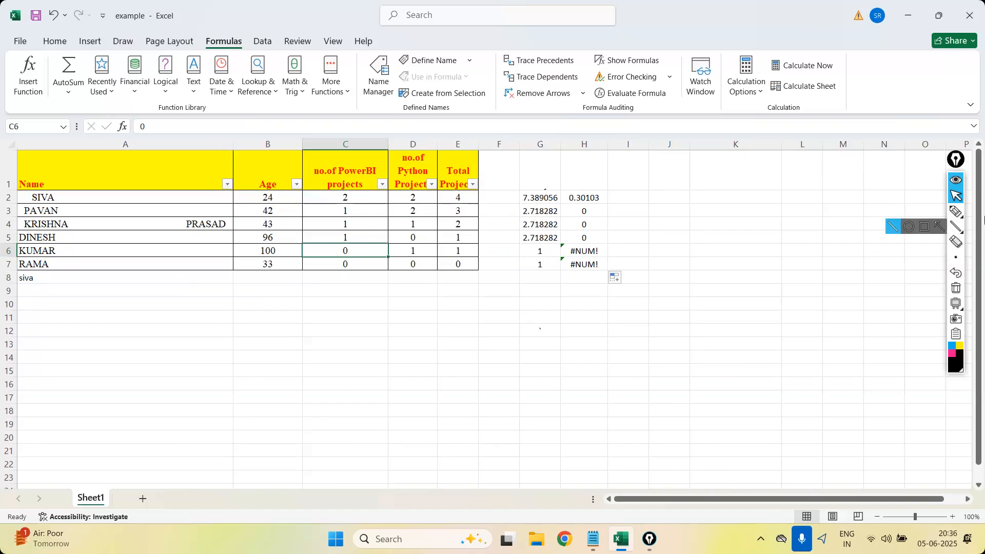
Draw a tall column frame beside the results with a header line and short value marks inside.
{"action": "mouse_move", "coordinate": [955, 211]}
{"action": "left_click", "coordinate": [909, 211]}
{"action": "left_click_drag", "start_coordinate": [671, 128], "coordinate": [674, 299]}
{"action": "mouse_move", "coordinate": [676, 115]}
{"action": "left_mouse_down"}
{"action": "mouse_move", "coordinate": [738, 110]}
{"action": "mouse_move", "coordinate": [666, 292]}
{"action": "left_mouse_up"}
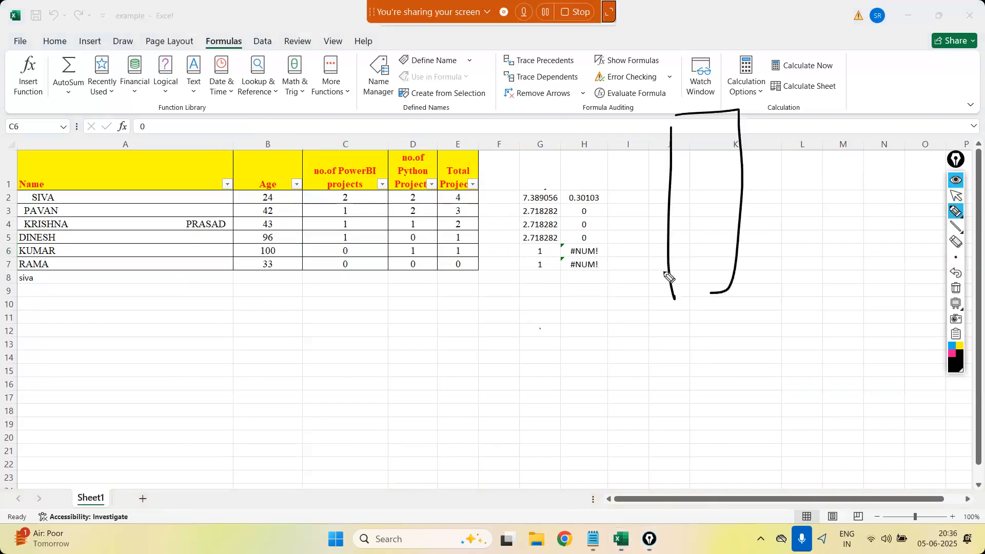
{"action": "left_click_drag", "start_coordinate": [672, 145], "coordinate": [730, 134]}
{"action": "mouse_move", "coordinate": [692, 172]}
{"action": "left_mouse_down"}
{"action": "mouse_move", "coordinate": [713, 167]}
{"action": "mouse_move", "coordinate": [711, 186]}
{"action": "left_mouse_up"}
{"action": "left_click_drag", "start_coordinate": [702, 201], "coordinate": [716, 198]}
{"action": "left_click_drag", "start_coordinate": [708, 218], "coordinate": [717, 222]}
{"action": "mouse_move", "coordinate": [709, 235]}
{"action": "left_mouse_down"}
{"action": "mouse_move", "coordinate": [721, 241]}
{"action": "mouse_move", "coordinate": [705, 228]}
{"action": "left_mouse_up"}
{"action": "left_click_drag", "start_coordinate": [705, 262], "coordinate": [718, 267]}
{"action": "left_click_drag", "start_coordinate": [709, 276], "coordinate": [719, 275]}
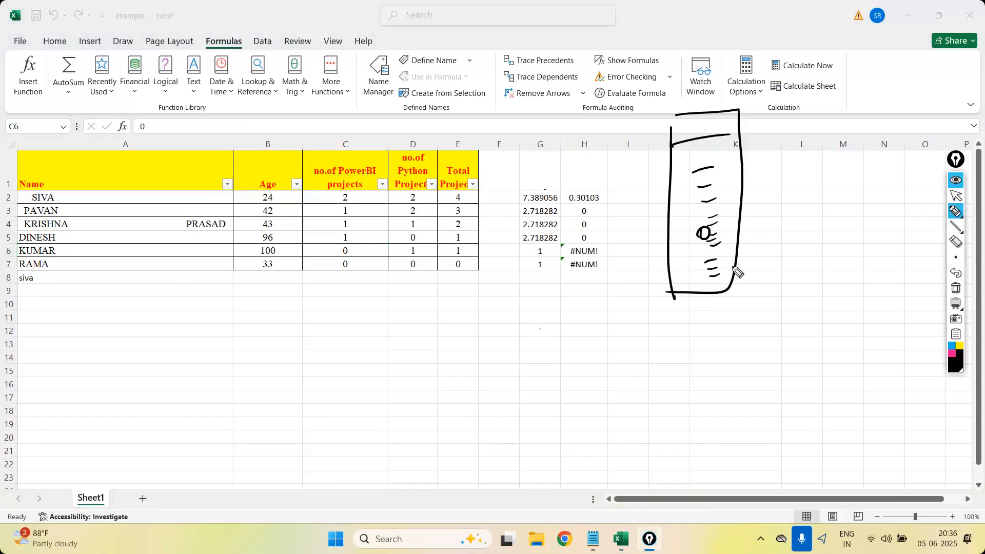
Handwrite the label "continous" above the drawn column frame.
{"action": "left_click_drag", "start_coordinate": [684, 91], "coordinate": [694, 105]}
{"action": "left_click_drag", "start_coordinate": [696, 97], "coordinate": [711, 104]}
{"action": "left_click_drag", "start_coordinate": [714, 79], "coordinate": [714, 106]}
{"action": "left_click_drag", "start_coordinate": [708, 96], "coordinate": [761, 91]}
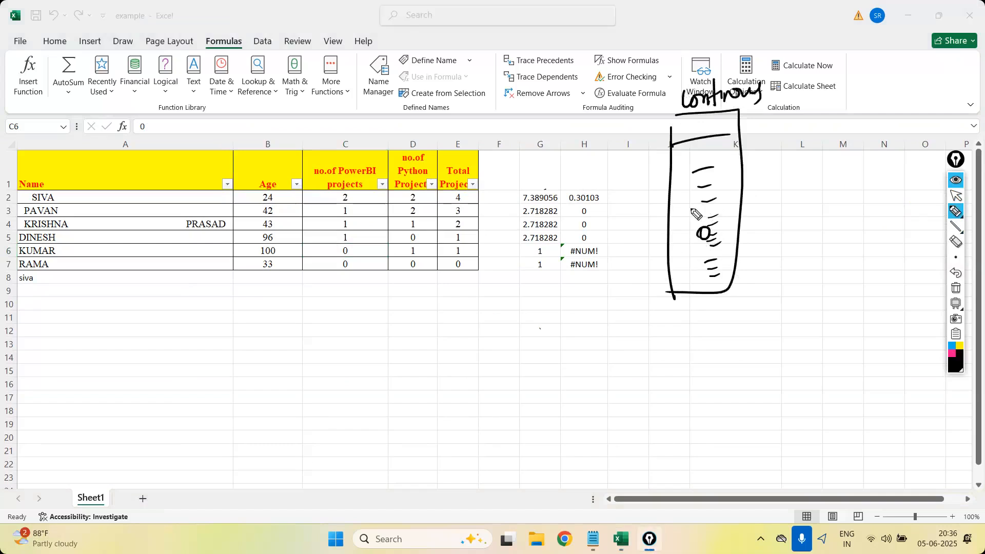
Draw an arrow down from the column frame and handwrite "right skew" beneath it.
{"action": "mouse_move", "coordinate": [711, 293]}
{"action": "left_mouse_down"}
{"action": "mouse_move", "coordinate": [717, 324]}
{"action": "mouse_move", "coordinate": [690, 373]}
{"action": "left_mouse_up"}
{"action": "mouse_move", "coordinate": [708, 349]}
{"action": "left_mouse_down"}
{"action": "mouse_move", "coordinate": [707, 369]}
{"action": "mouse_move", "coordinate": [739, 354]}
{"action": "left_mouse_up"}
{"action": "mouse_move", "coordinate": [617, 366]}
{"action": "left_mouse_down"}
{"action": "mouse_move", "coordinate": [634, 380]}
{"action": "mouse_move", "coordinate": [672, 368]}
{"action": "mouse_move", "coordinate": [685, 351]}
{"action": "mouse_move", "coordinate": [636, 356]}
{"action": "left_mouse_up"}
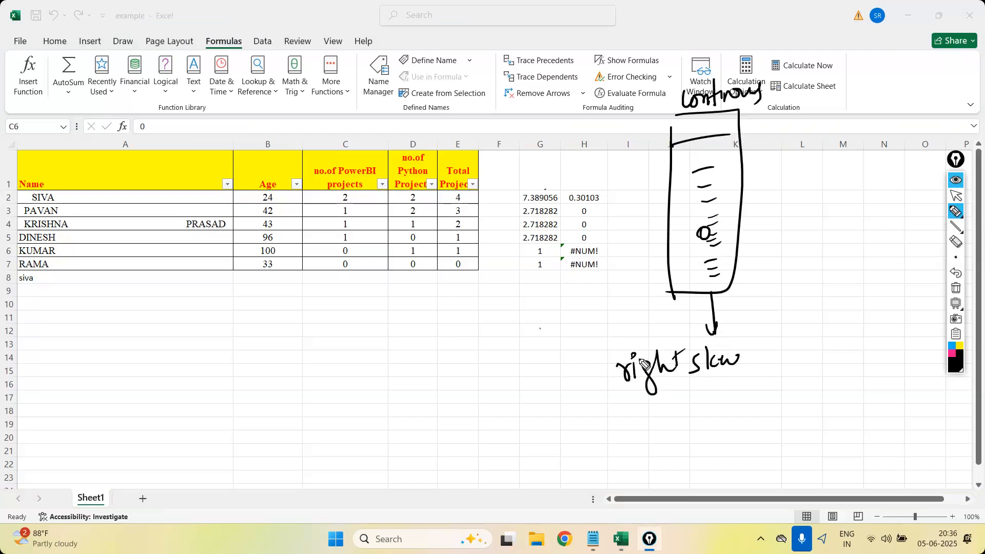
Draw a second column of short value marks beside the column frame, with the word "error" handwritten in the middle.
{"action": "mouse_move", "coordinate": [773, 160]}
{"action": "left_mouse_down"}
{"action": "mouse_move", "coordinate": [792, 157]}
{"action": "mouse_move", "coordinate": [789, 178]}
{"action": "left_mouse_up"}
{"action": "left_click_drag", "start_coordinate": [777, 194], "coordinate": [789, 193]}
{"action": "mouse_move", "coordinate": [782, 210]}
{"action": "left_mouse_down"}
{"action": "mouse_move", "coordinate": [791, 209]}
{"action": "mouse_move", "coordinate": [794, 228]}
{"action": "mouse_move", "coordinate": [818, 228]}
{"action": "mouse_move", "coordinate": [824, 217]}
{"action": "left_mouse_up"}
{"action": "mouse_move", "coordinate": [798, 245]}
{"action": "left_mouse_down"}
{"action": "mouse_move", "coordinate": [810, 243]}
{"action": "mouse_move", "coordinate": [813, 263]}
{"action": "left_mouse_up"}
Clear all drawn annotations, return to the normal pointer and minimize the Excel workbook.
{"action": "left_click", "coordinate": [954, 289]}
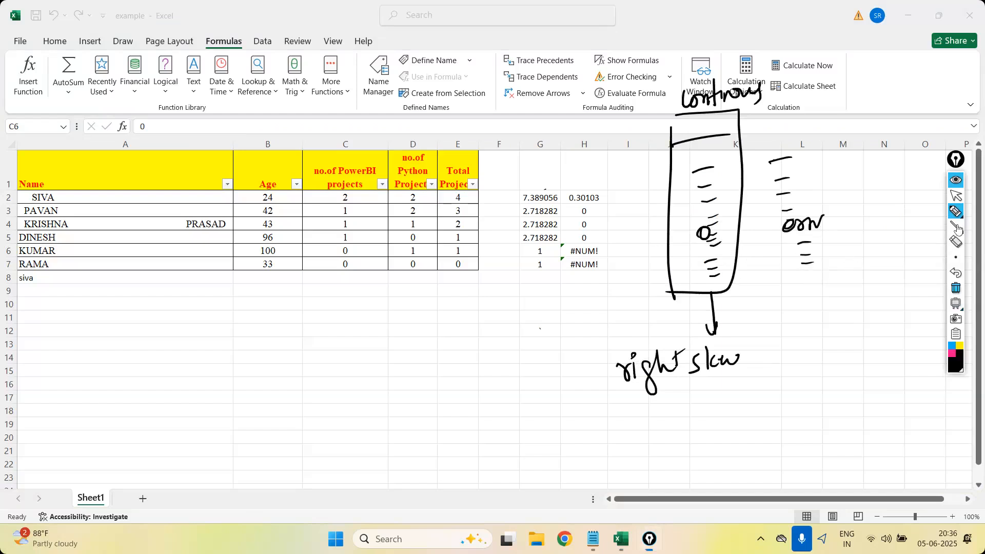
{"action": "left_click", "coordinate": [956, 195]}
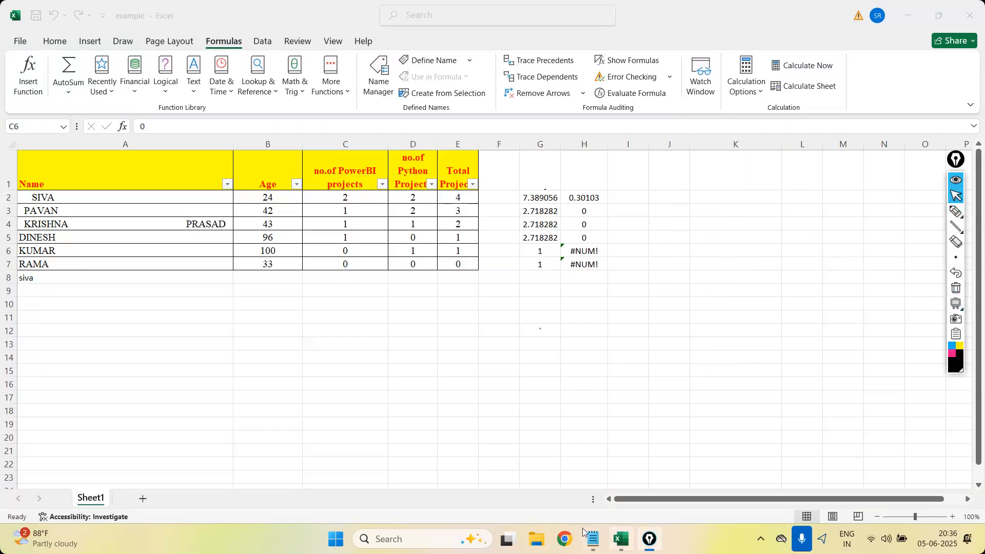
{"action": "left_click", "coordinate": [915, 22]}
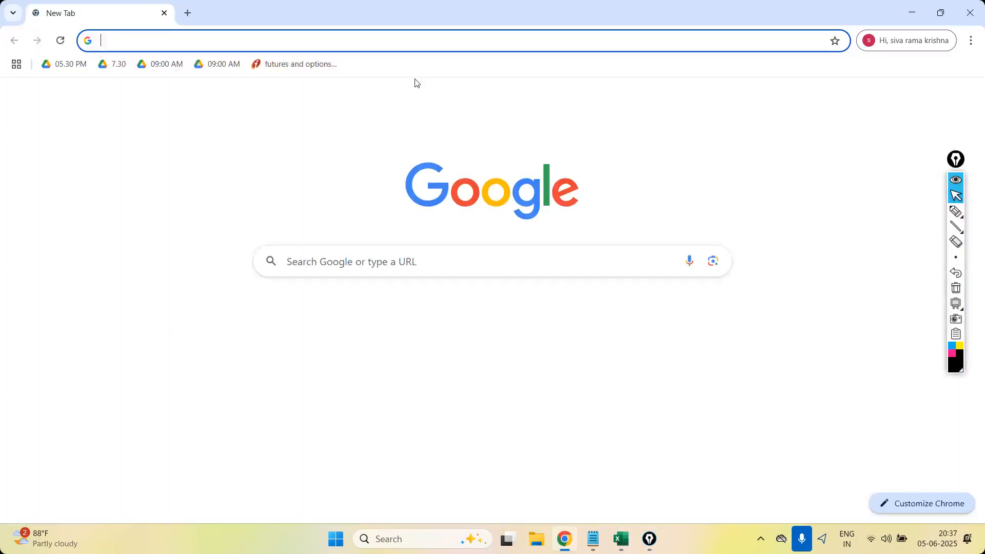
Launch Jupyter Notebook and create a new Python 3 notebook.
{"action": "left_click", "coordinate": [404, 547]}
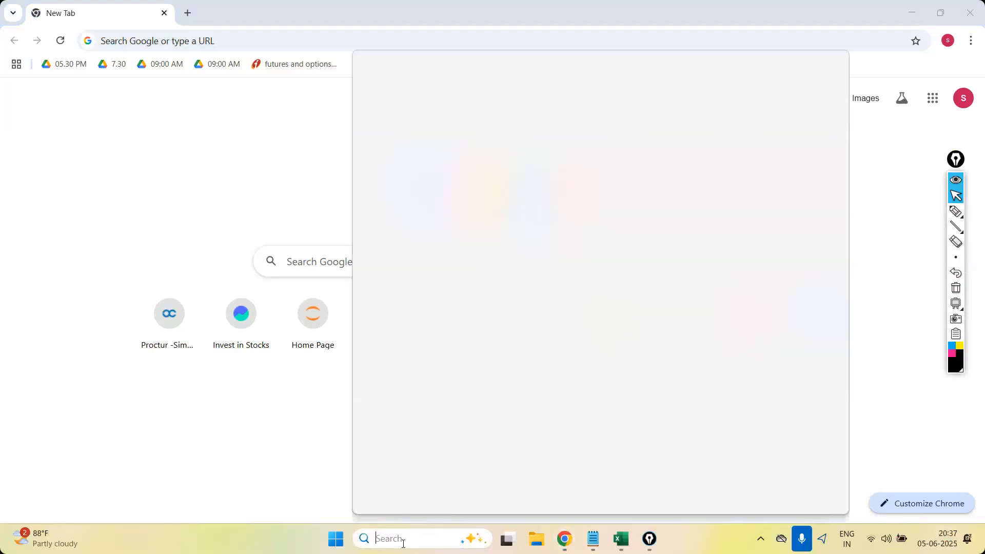
{"action": "type", "text": "jup"}
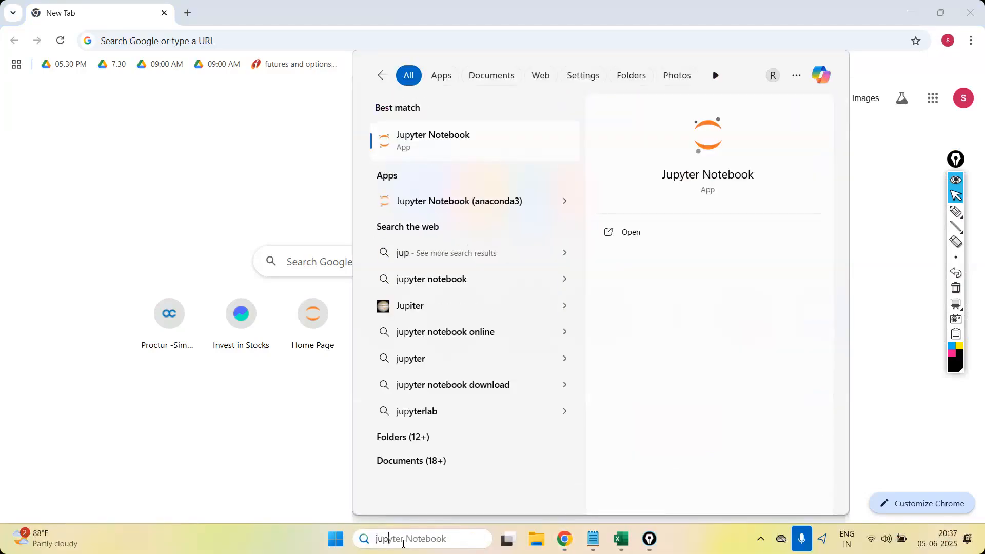
{"action": "key", "text": "Return"}
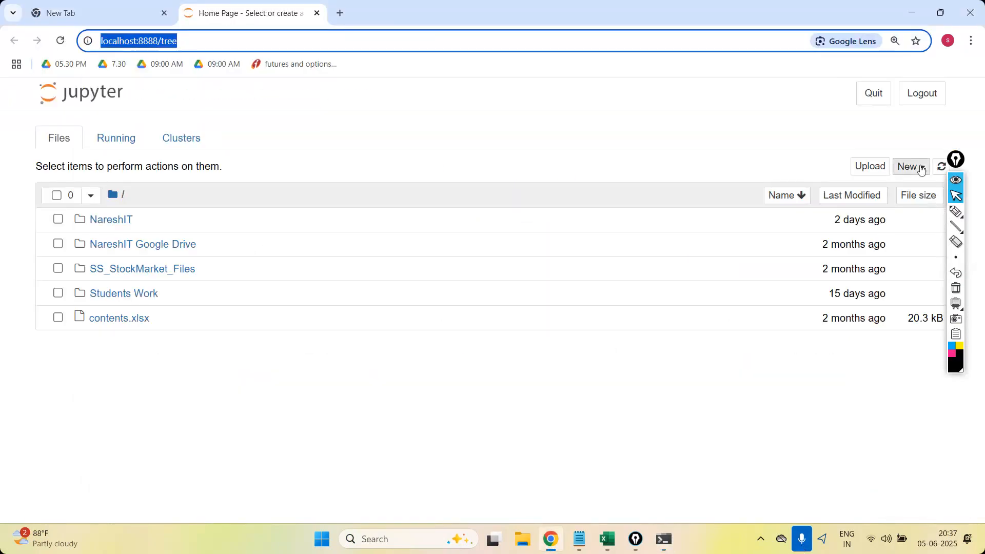
{"action": "left_click", "coordinate": [921, 168]}
{"action": "left_click", "coordinate": [879, 201]}
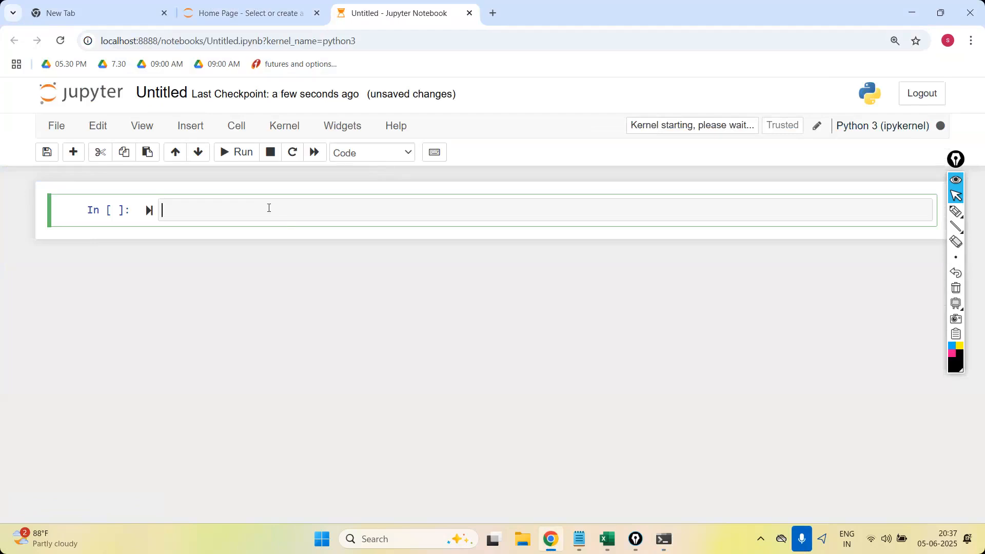
Enter import pandas as pd in the first cell and run it.
{"action": "type", "text": "import pandas aspd"}
{"action": "key", "text": "shift+Return"}
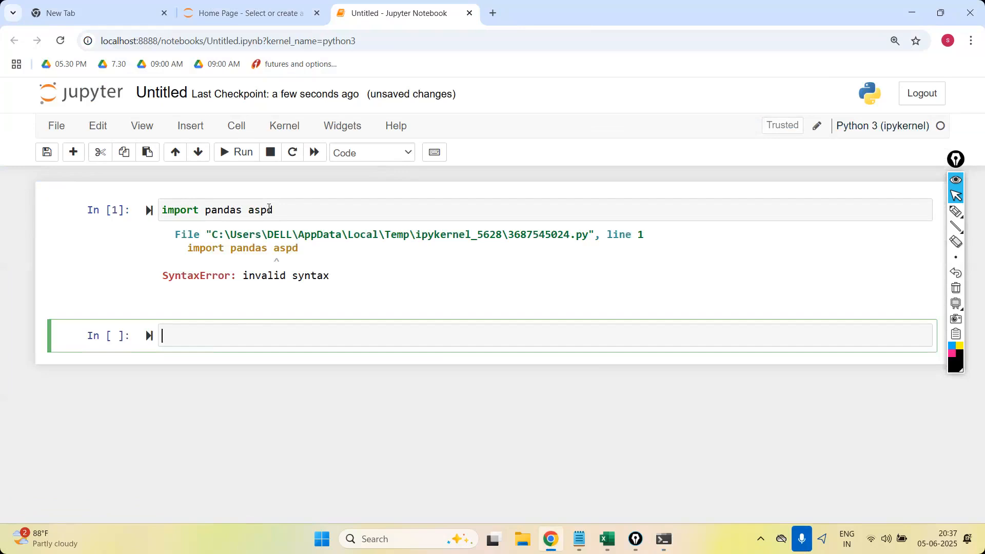
{"action": "left_click", "coordinate": [261, 208]}
{"action": "key", "text": "shift+Return"}
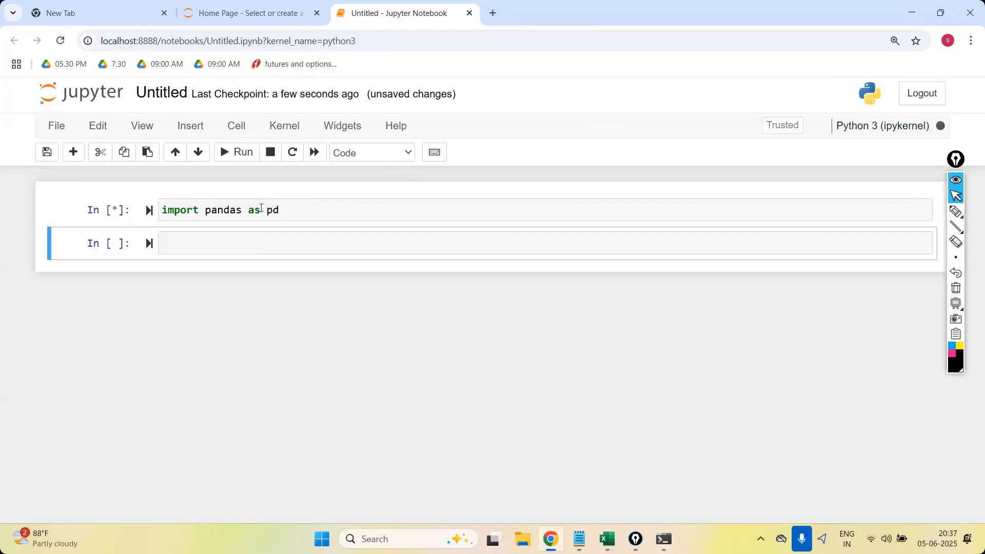
Add import numpy as np as a second line of the first cell and rerun the cell.
{"action": "left_click", "coordinate": [228, 248]}
{"action": "left_click", "coordinate": [283, 218]}
{"action": "key", "text": "Return"}
{"action": "type", "text": "impo"}
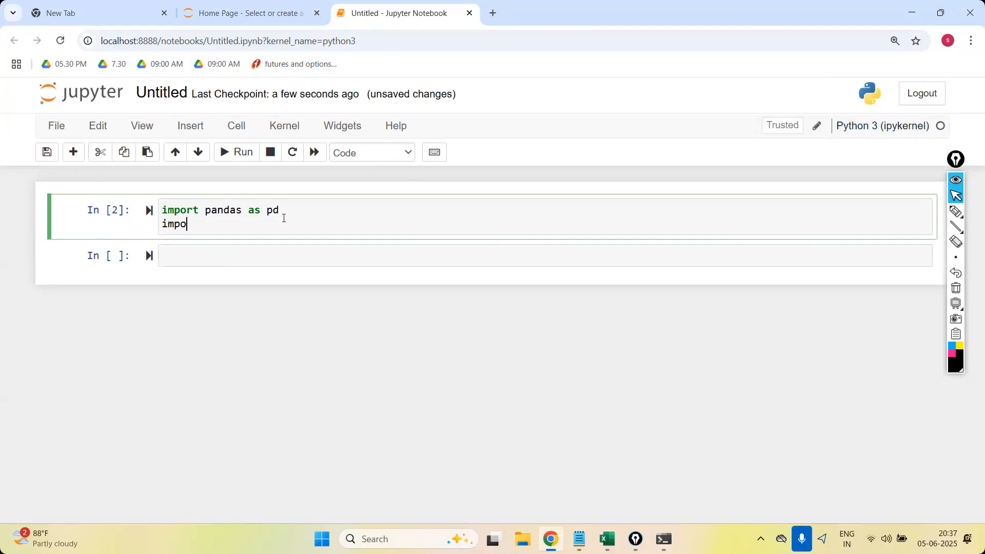
{"action": "type", "text": "rt numpay as np"}
{"action": "key", "text": "shift+Return"}
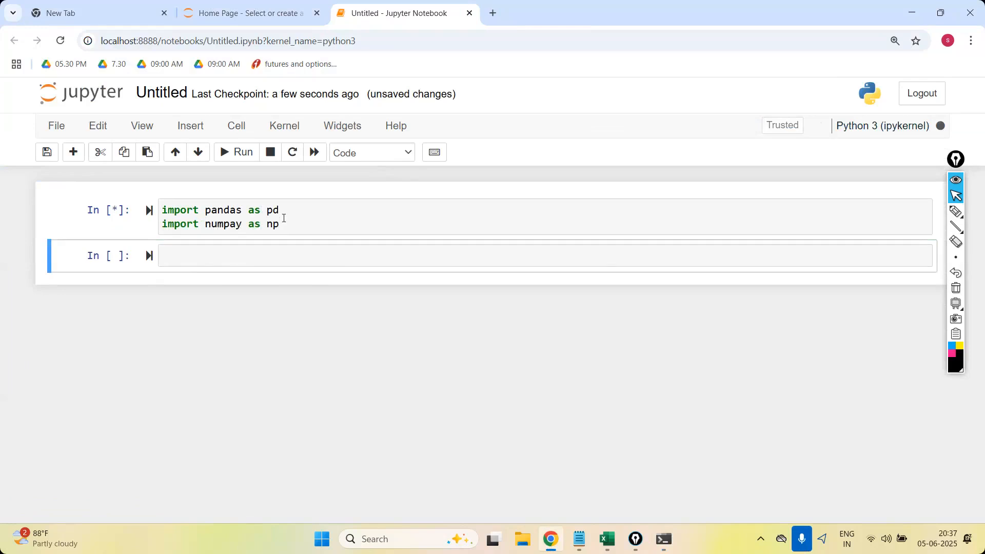
{"action": "left_click", "coordinate": [236, 227]}
{"action": "key", "text": "BackSpace"}
{"action": "key", "text": "shift+Return"}
Write a pd.DataFrame in the second cell with a column "X" holding 2,3,4,0,2,3,4.
{"action": "left_click", "coordinate": [231, 249]}
{"action": "type", "text": "pd.D"}
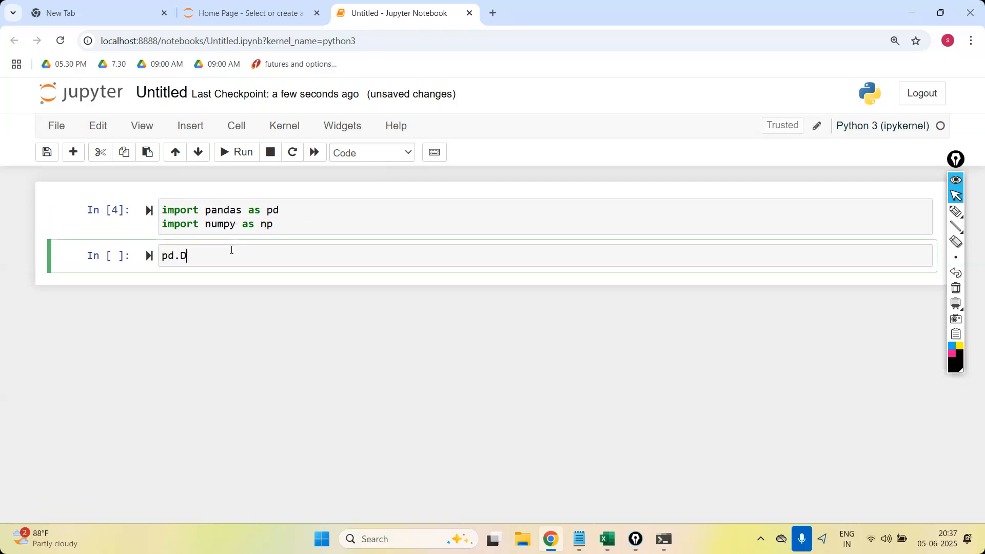
{"action": "type", "text": "ataFrame("}
{"action": "type", "text": "{"}
{"action": "type", "text": "\"X\":"}
{"action": "type", "text": "["}
{"action": "type", "text": "2,3,"}
{"action": "type", "text": "4,0,2,"}
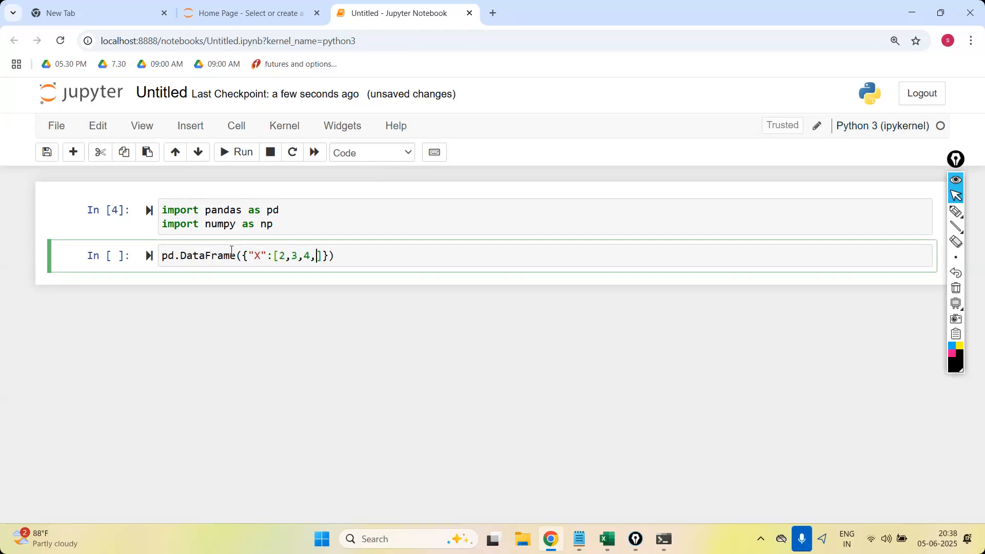
{"action": "type", "text": "3,4"}
Assign the DataFrame to df, add df on a second line and run the cell to display the table.
{"action": "key", "text": "Left"}
{"action": "key", "text": "Left"}
{"action": "key", "text": "Left"}
{"action": "key", "text": "Left"}
{"action": "key", "text": "Left"}
{"action": "key", "text": "Left"}
{"action": "key", "text": "Left"}
{"action": "key", "text": "Left"}
{"action": "key", "text": "Left"}
{"action": "key", "text": "Left"}
{"action": "key", "text": "Left"}
{"action": "key", "text": "Left"}
{"action": "key", "text": "Left"}
{"action": "key", "text": "Left"}
{"action": "key", "text": "Left"}
{"action": "key", "text": "Left"}
{"action": "key", "text": "Left"}
{"action": "key", "text": "Left"}
{"action": "key", "text": "Left"}
{"action": "key", "text": "Left"}
{"action": "key", "text": "Left"}
{"action": "type", "text": "df "}
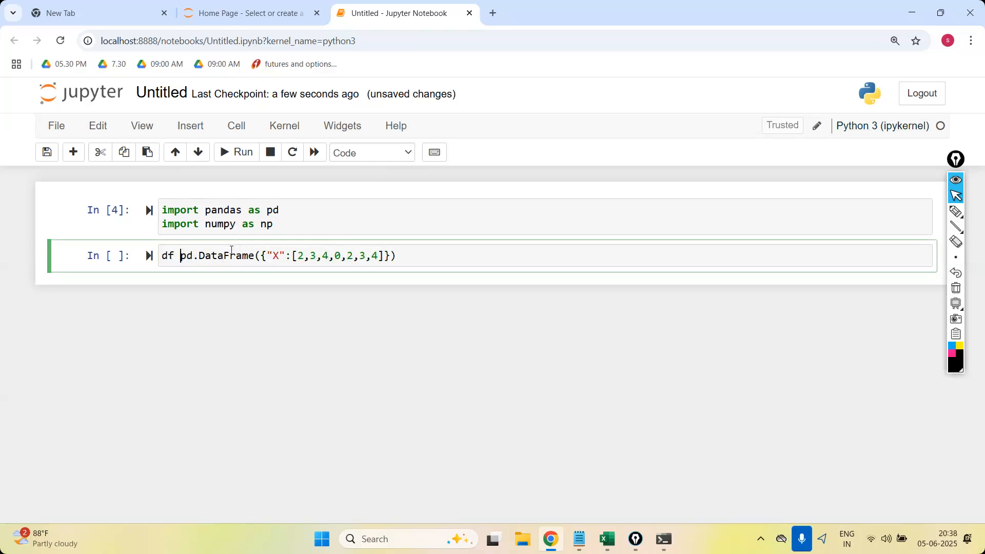
{"action": "type", "text": "="}
{"action": "left_click", "coordinate": [450, 258]}
{"action": "key", "text": "Return"}
{"action": "type", "text": "df"}
{"action": "key", "text": "shift+Return"}
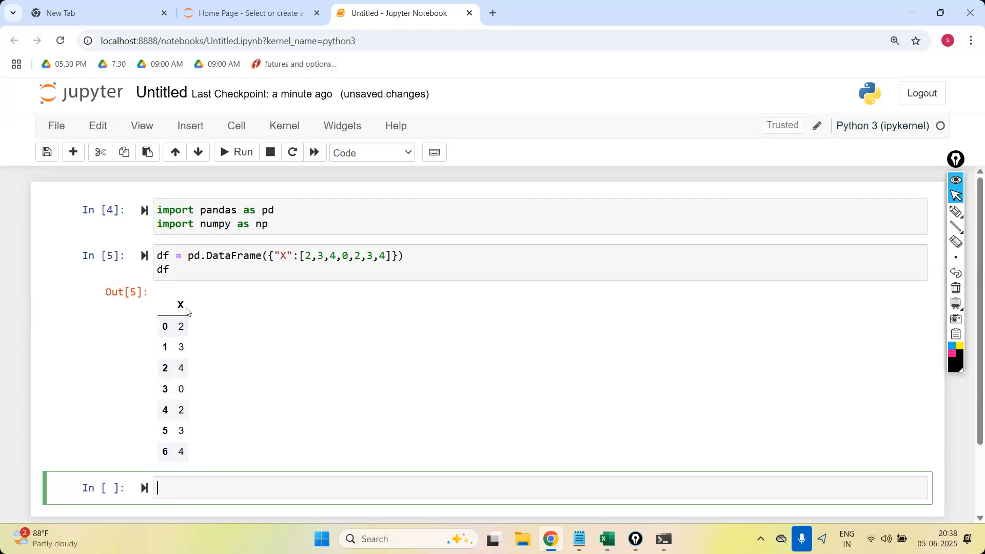
Rename the column "X" to "Marks" in the DataFrame definition.
{"action": "scroll", "coordinate": [267, 283], "scroll_direction": "down", "scroll_amount": 2}
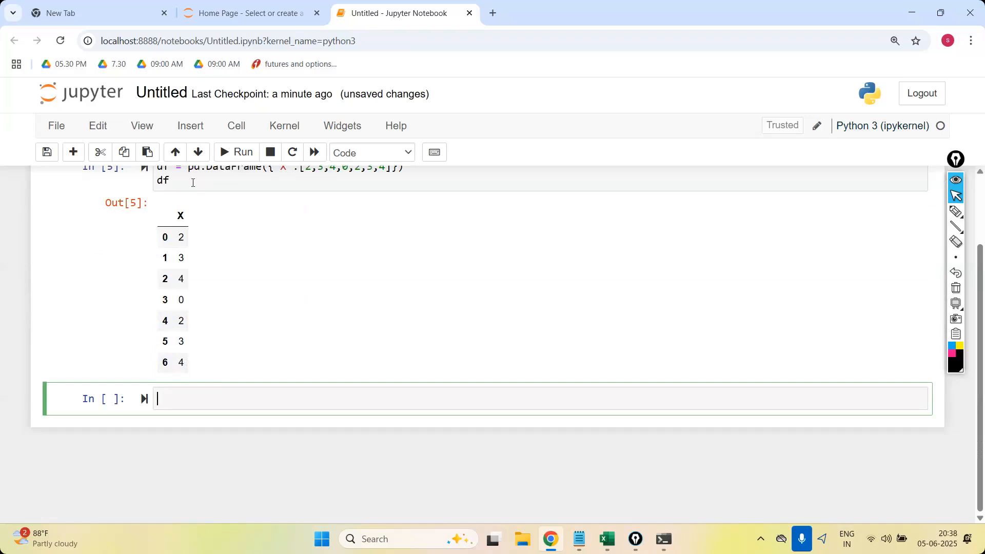
{"action": "left_click", "coordinate": [193, 182]}
{"action": "left_click", "coordinate": [190, 393]}
{"action": "scroll", "coordinate": [287, 188], "scroll_direction": "up", "scroll_amount": 1}
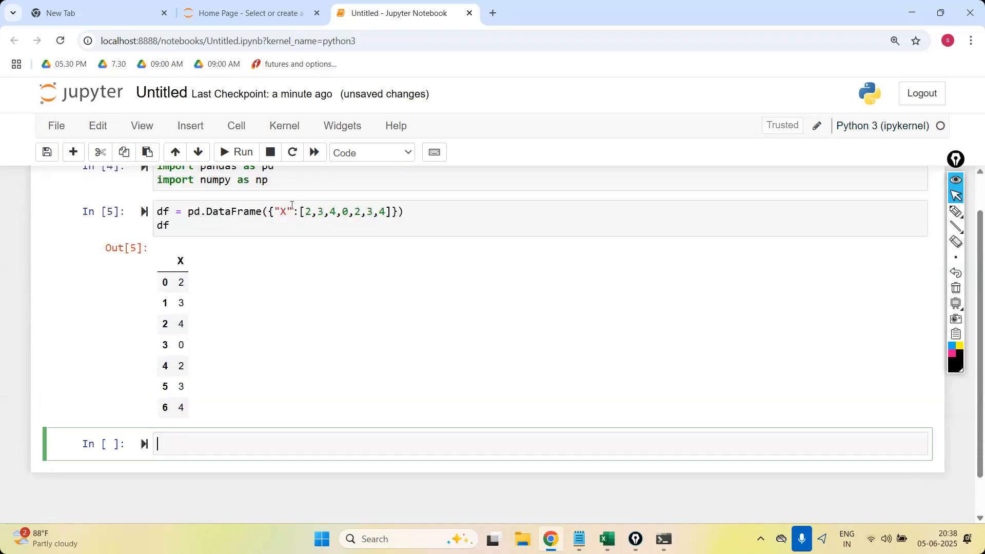
{"action": "left_click", "coordinate": [279, 211]}
{"action": "type", "text": "Marks"}
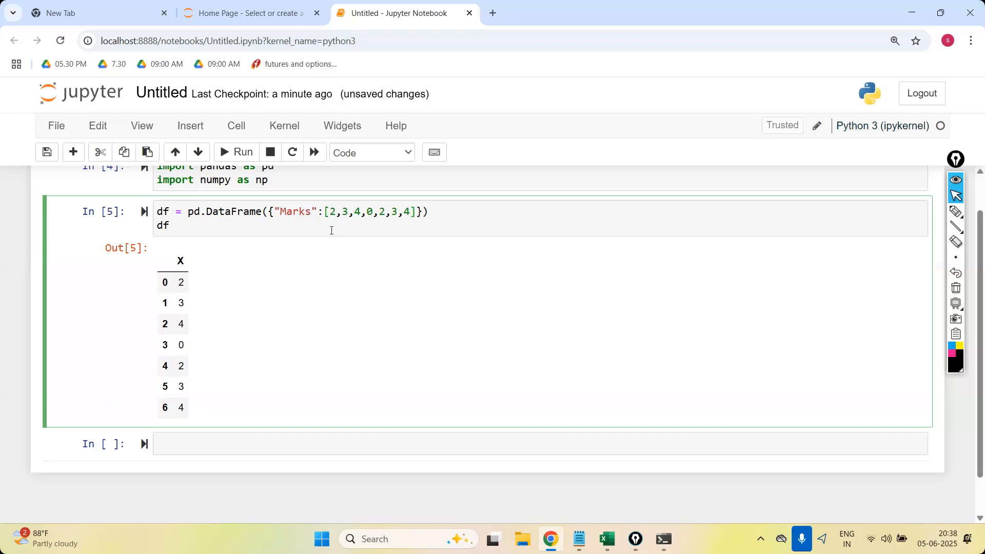
Change the Marks values to 25,32,45,0,22,32,40 and rerun the cell.
{"action": "left_click", "coordinate": [337, 212]}
{"action": "type", "text": "5,3"}
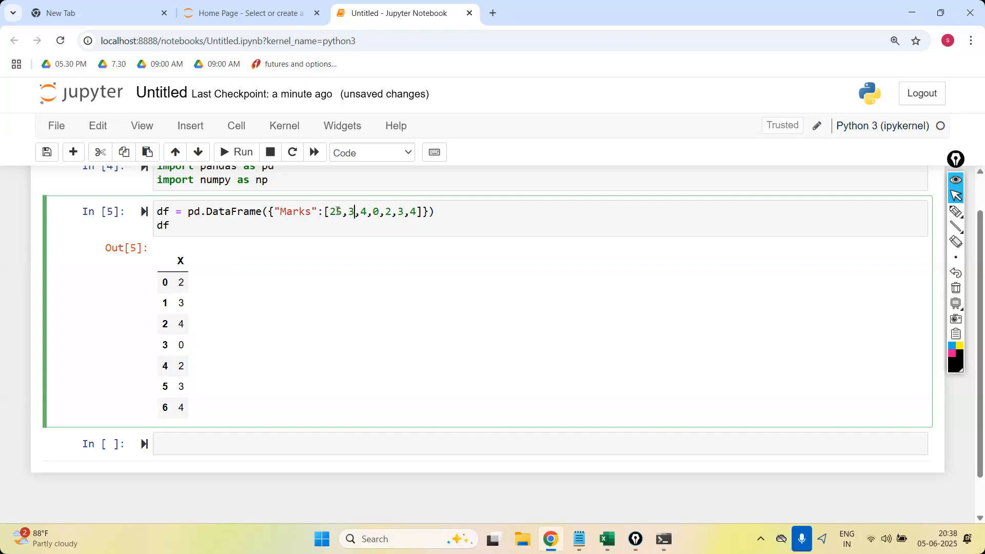
{"action": "type", "text": "2"}
{"action": "key", "text": "Right"}
{"action": "type", "text": "5"}
{"action": "type", "text": "2"}
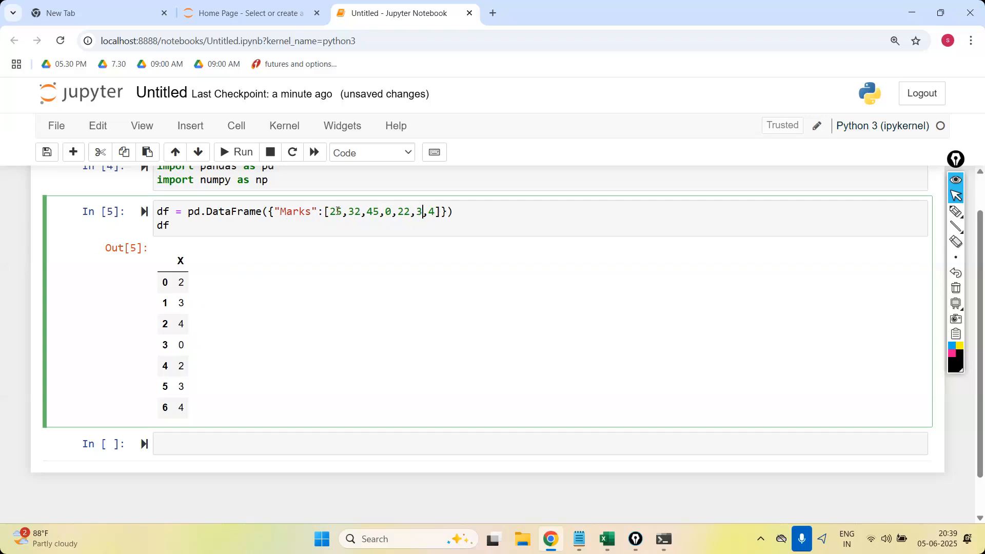
{"action": "type", "text": "2"}
{"action": "type", "text": "0"}
{"action": "key", "text": "Return"}
{"action": "key", "text": "BackSpace"}
{"action": "key", "text": "BackSpace"}
{"action": "key", "text": "BackSpace"}
{"action": "key", "text": "BackSpace"}
{"action": "key", "text": "BackSpace"}
{"action": "key", "text": "BackSpace"}
{"action": "key", "text": "BackSpace"}
{"action": "key", "text": "BackSpace"}
{"action": "key", "text": "shift+Return"}
{"action": "key", "text": "Up"}
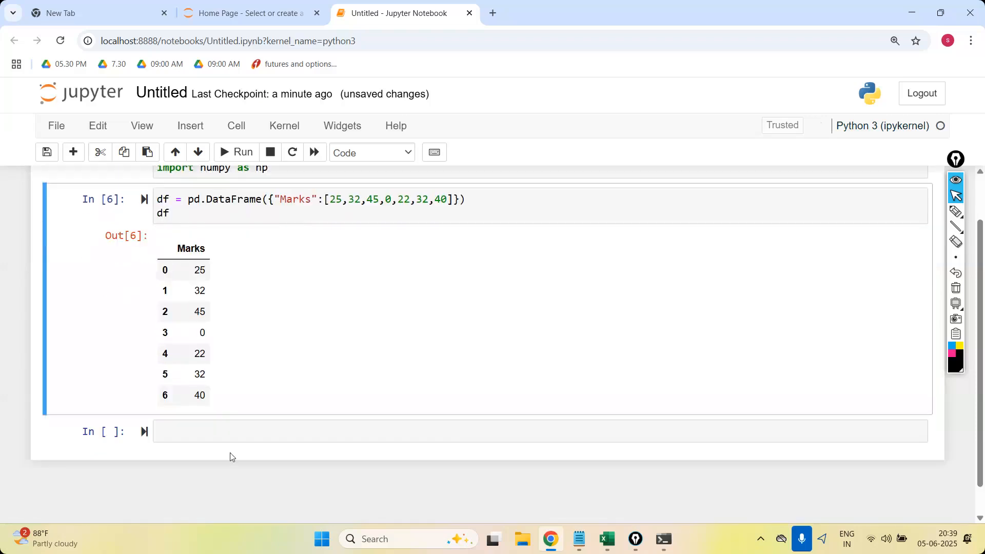
Compute np.log(df["Marks"]) in the next empty cell and run it.
{"action": "left_click", "coordinate": [219, 434]}
{"action": "type", "text": "n"}
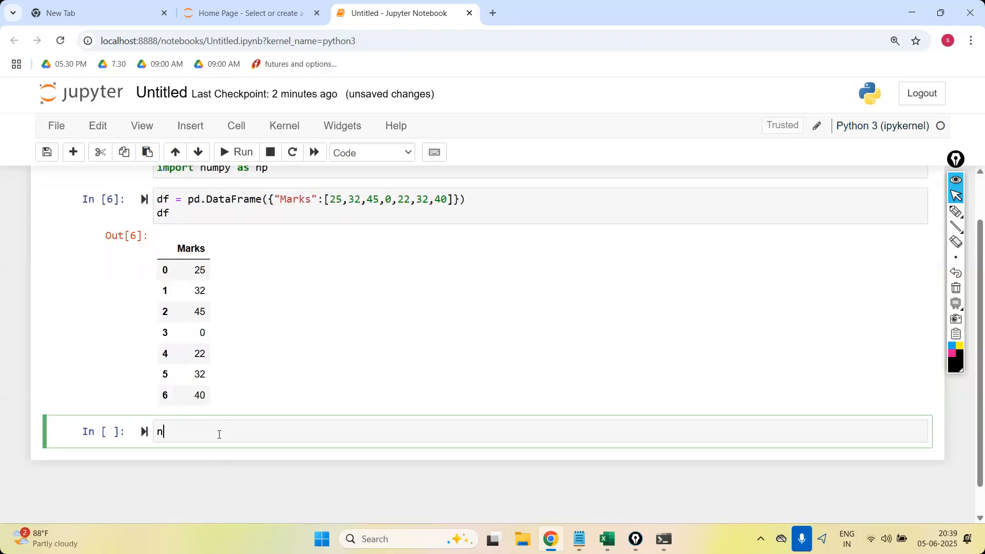
{"action": "type", "text": "p.log(df[\"Marks"}
{"action": "key", "text": "shift+Return"}
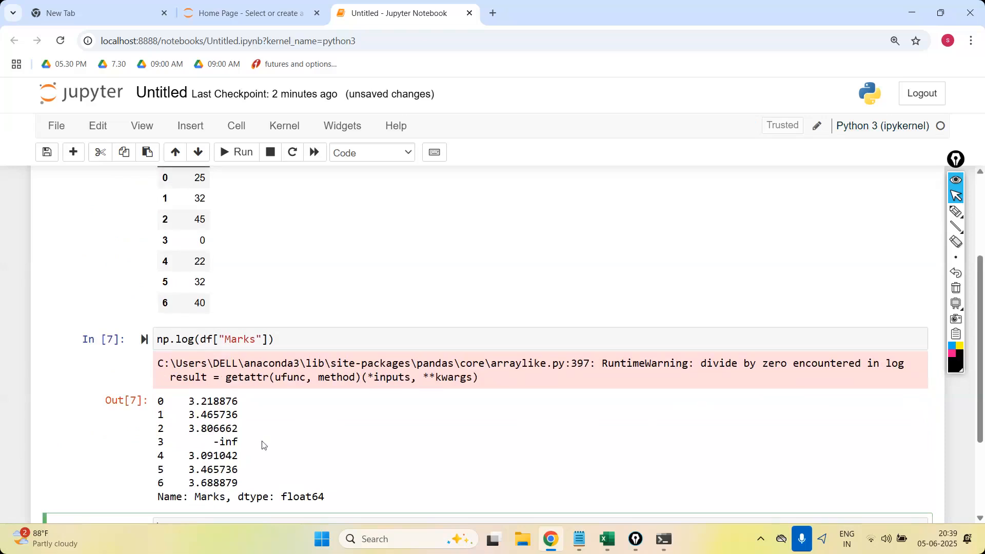
Store the logarithm in a new column by assigning it to df["log_marks"] and rerun the cell.
{"action": "left_click", "coordinate": [160, 339]}
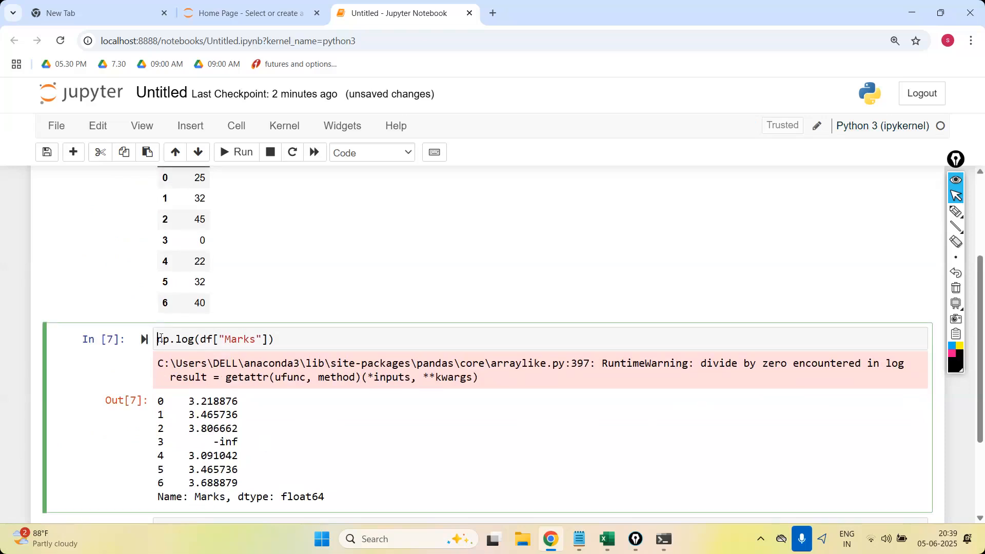
{"action": "type", "text": "df["}
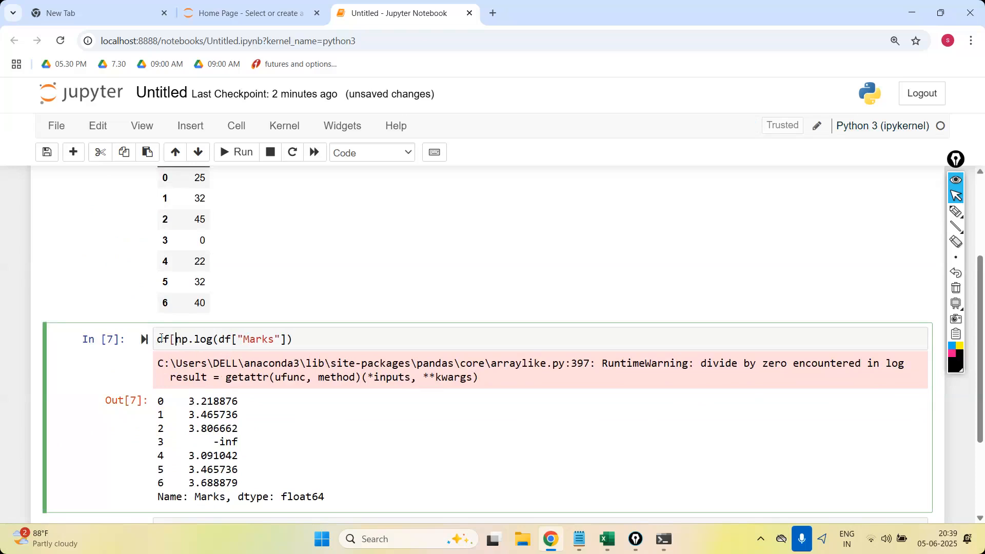
{"action": "type", "text": "\"log_marks"}
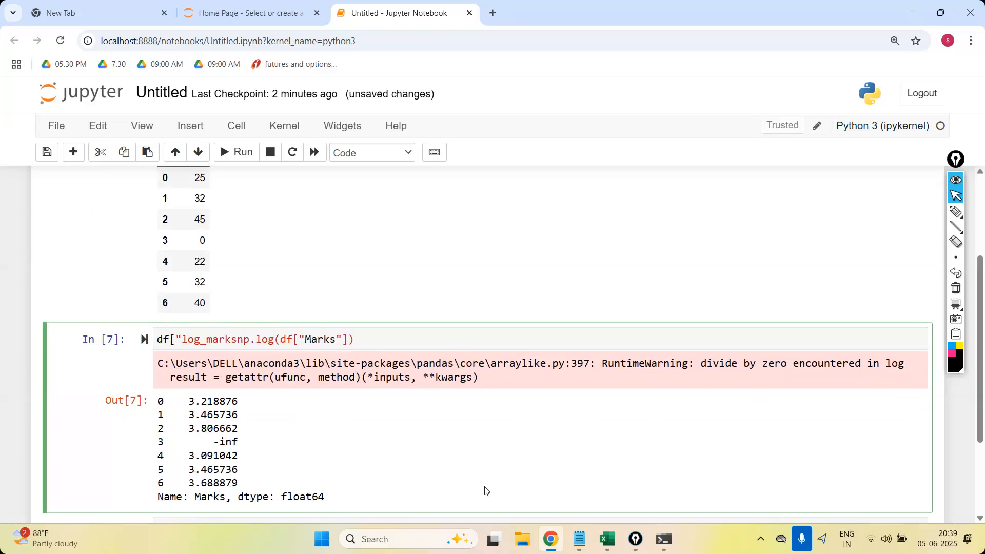
{"action": "type", "text": "\"] ="}
{"action": "key", "text": "shift+Return"}
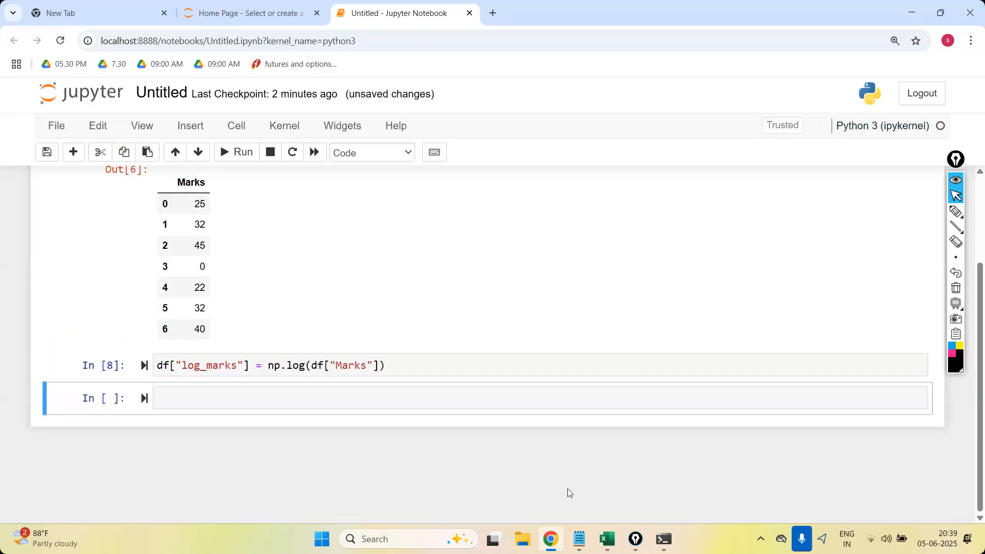
Display the whole df in the next empty cell and examine the log_marks column.
{"action": "left_click_drag", "start_coordinate": [250, 366], "coordinate": [145, 366]}
{"action": "key", "text": "ctrl+c"}
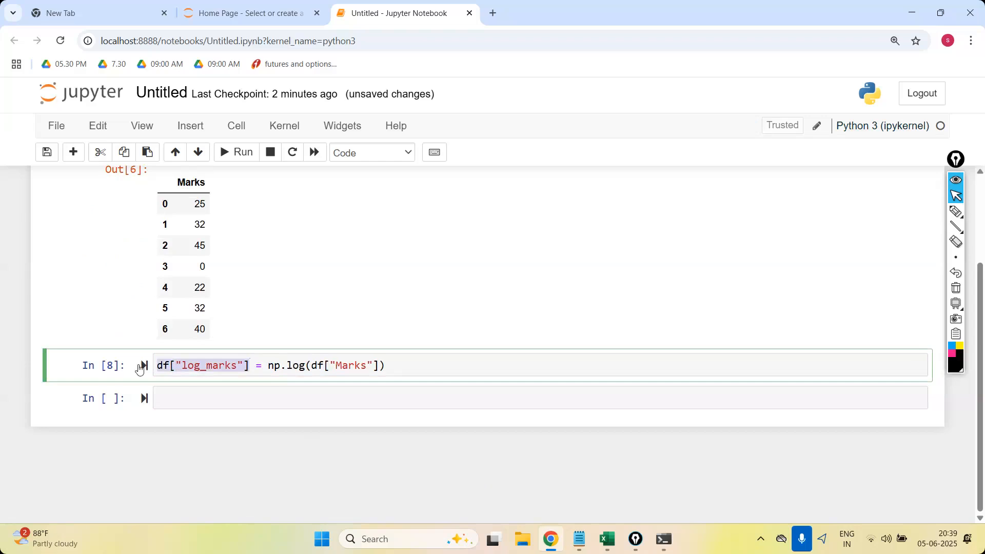
{"action": "left_click", "coordinate": [187, 394]}
{"action": "key", "text": "ctrl+v"}
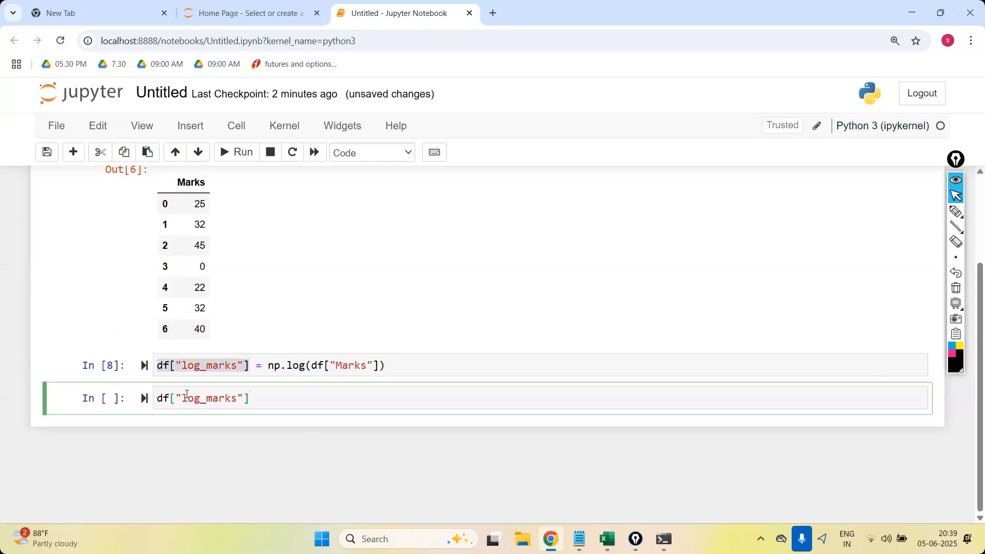
{"action": "key", "text": "BackSpace"}
{"action": "key", "text": "BackSpace"}
{"action": "key", "text": "BackSpace"}
{"action": "key", "text": "BackSpace"}
{"action": "key", "text": "BackSpace"}
{"action": "key", "text": "BackSpace"}
{"action": "key", "text": "BackSpace"}
{"action": "key", "text": "BackSpace"}
{"action": "key", "text": "BackSpace"}
{"action": "key", "text": "BackSpace"}
{"action": "key", "text": "BackSpace"}
{"action": "key", "text": "BackSpace"}
{"action": "key", "text": "BackSpace"}
{"action": "key", "text": "shift+Return"}
{"action": "scroll", "coordinate": [229, 371], "scroll_direction": "down", "scroll_amount": 1}
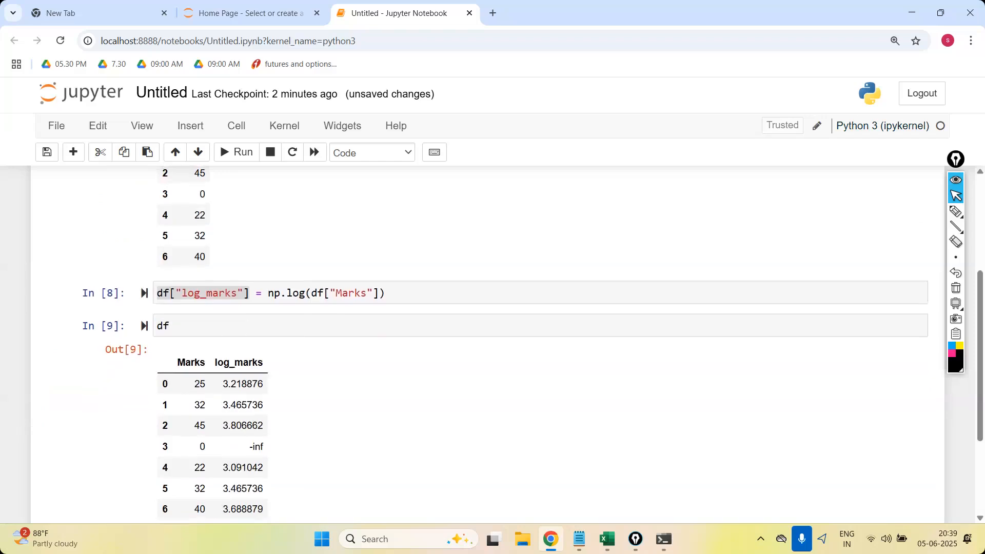
Replace df in the last run cell with df["log_marks"].skew() and run it.
{"action": "left_click", "coordinate": [219, 332]}
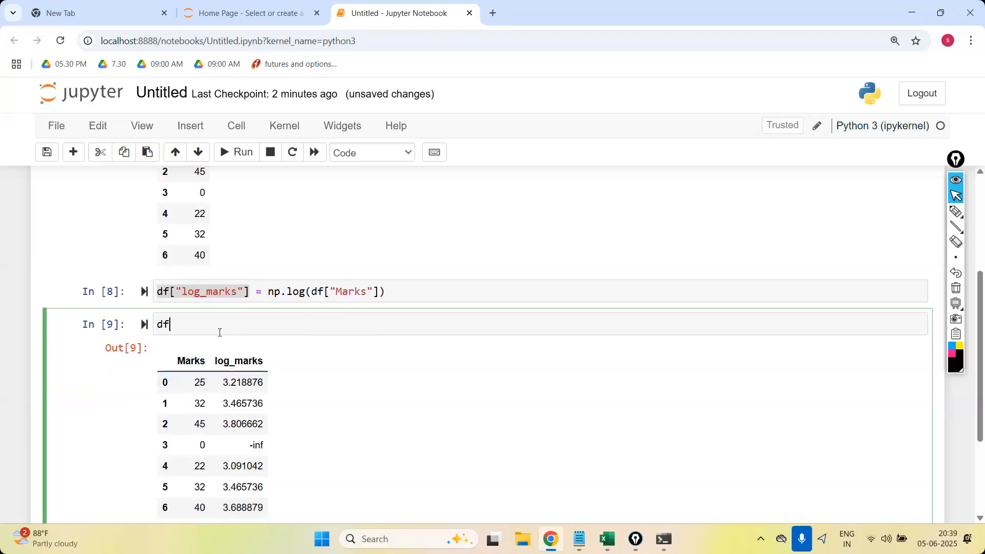
{"action": "left_click", "coordinate": [241, 292]}
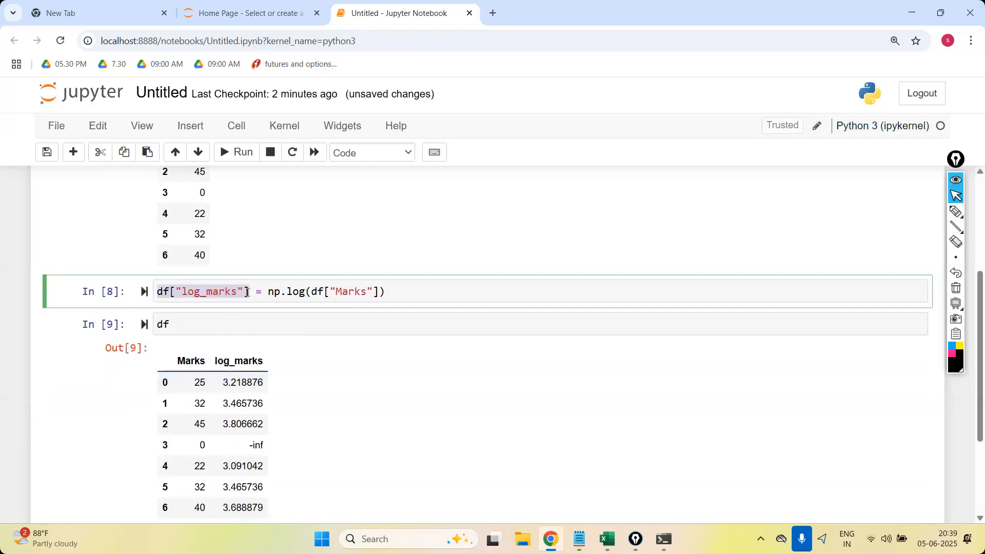
{"action": "left_click", "coordinate": [160, 291], "text": "shift"}
{"action": "left_click_drag", "start_coordinate": [257, 296], "coordinate": [142, 287]}
{"action": "key", "text": "ctrl+c"}
{"action": "double_click", "coordinate": [163, 324]}
{"action": "key", "text": "ctrl+v"}
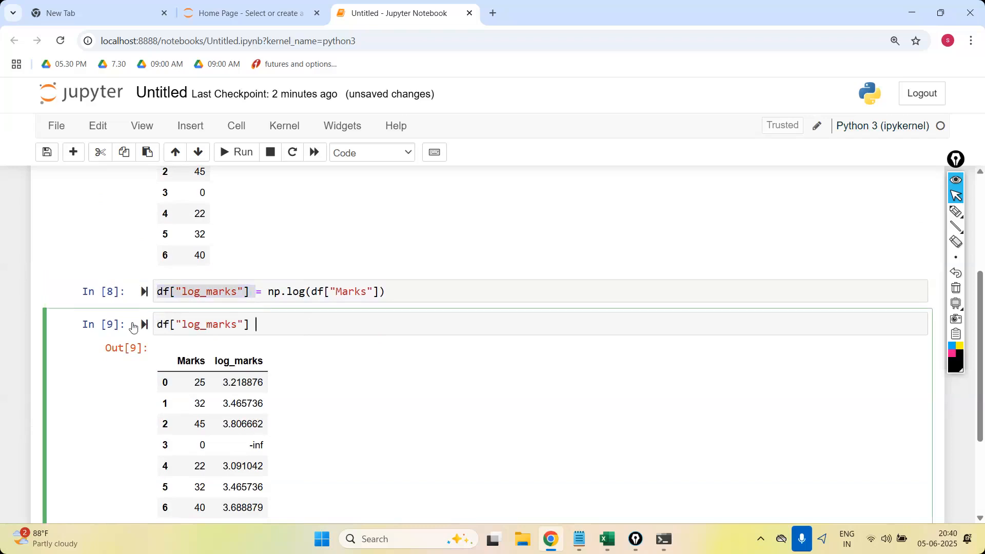
{"action": "key", "text": "BackSpace"}
{"action": "type", "text": ".skew()"}
{"action": "key", "text": "shift+Return"}
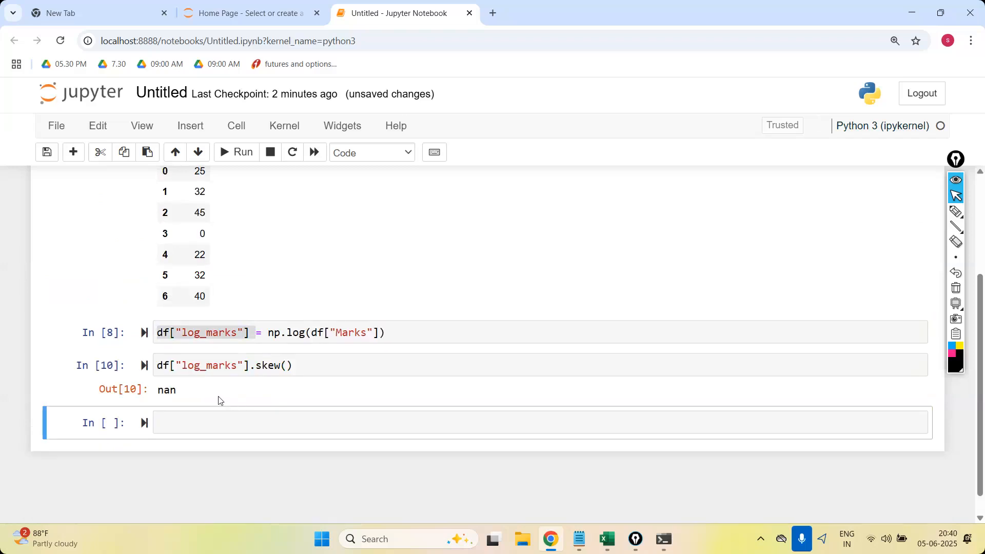
{"action": "left_click", "coordinate": [265, 254]}
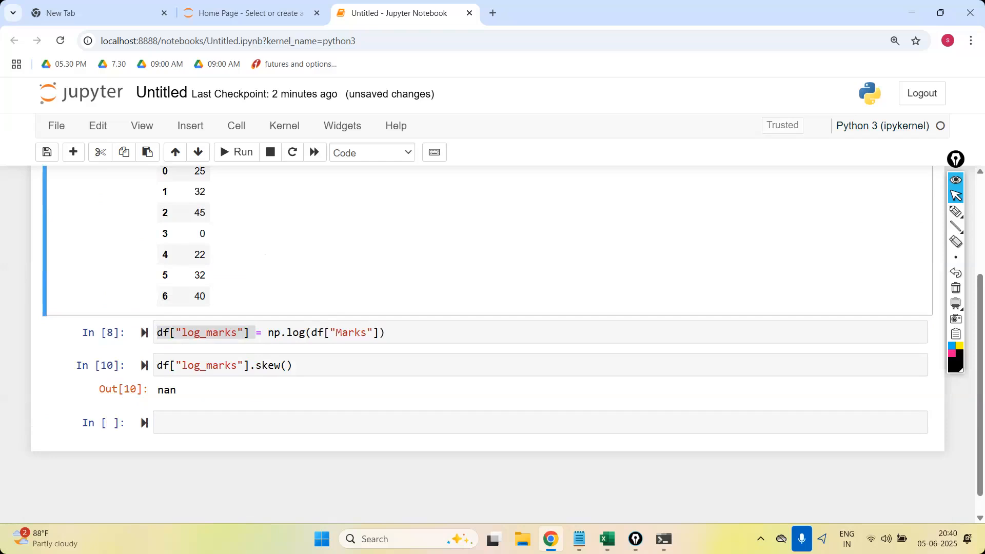
Insert a cell above the log_marks assignment, enter df["Marks"].skew() in it and run it.
{"action": "scroll", "coordinate": [265, 254], "scroll_direction": "up", "scroll_amount": 1}
{"action": "left_click", "coordinate": [73, 152]}
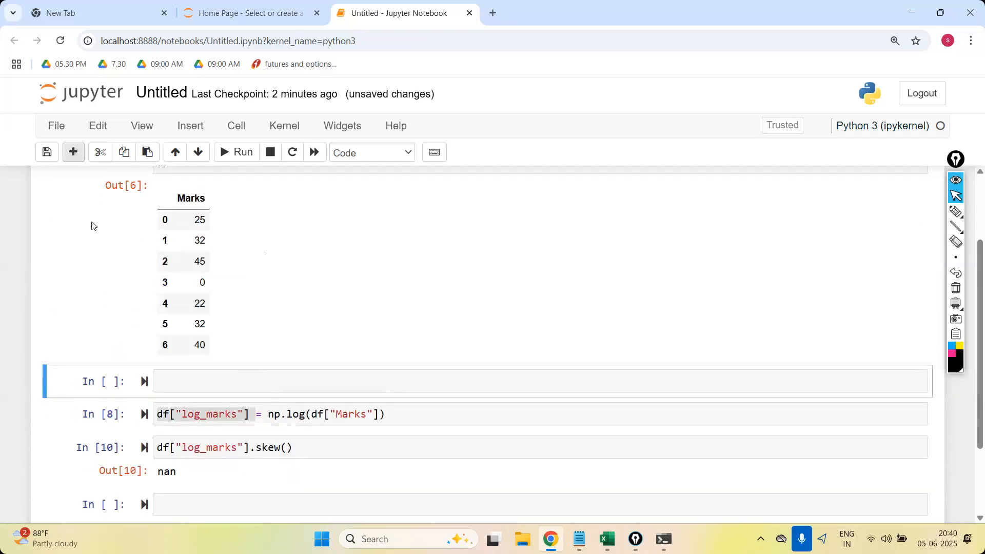
{"action": "left_click", "coordinate": [217, 371]}
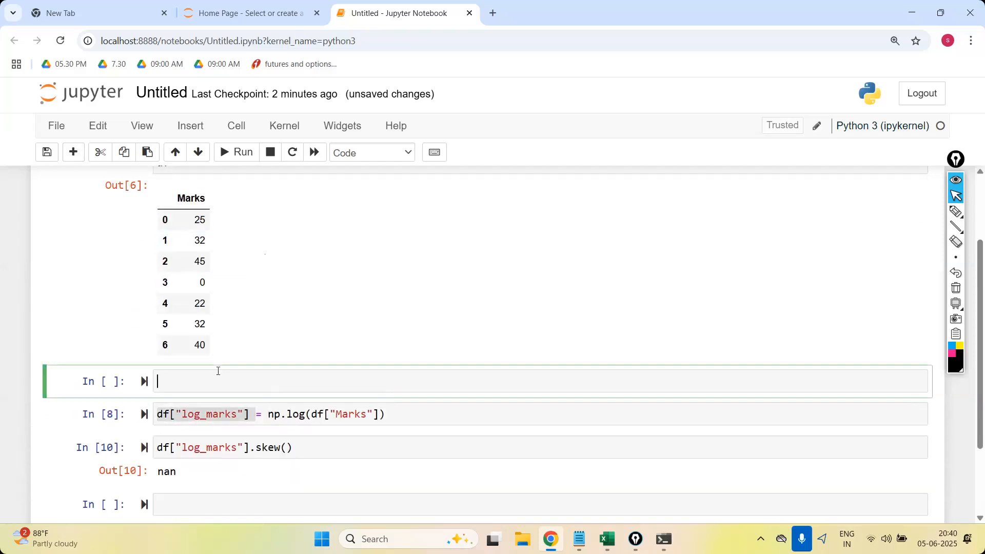
{"action": "left_click", "coordinate": [379, 416]}
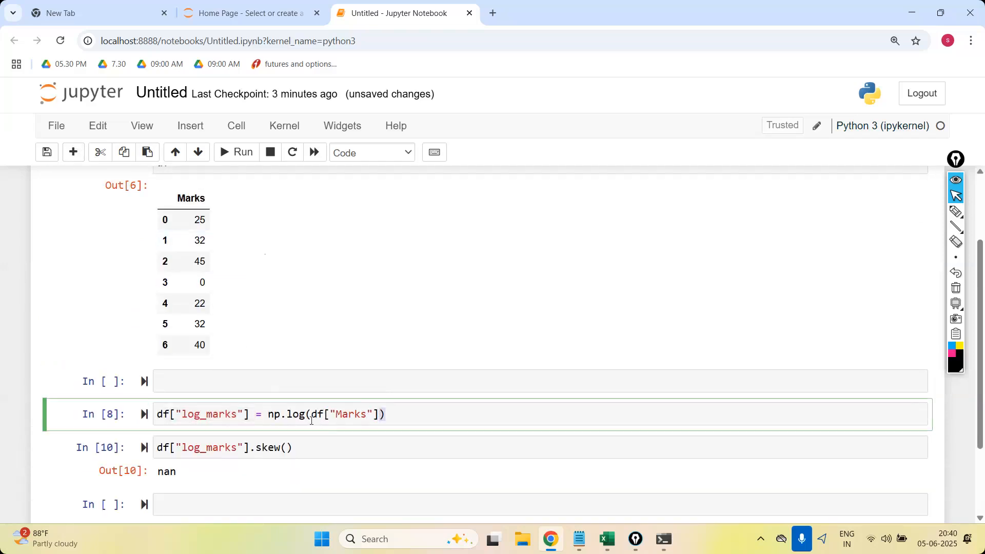
{"action": "left_click_drag", "start_coordinate": [379, 416], "coordinate": [311, 415]}
{"action": "left_click", "coordinate": [273, 382]}
{"action": "key", "text": "ctrl+v"}
{"action": "type", "text": ".skew("}
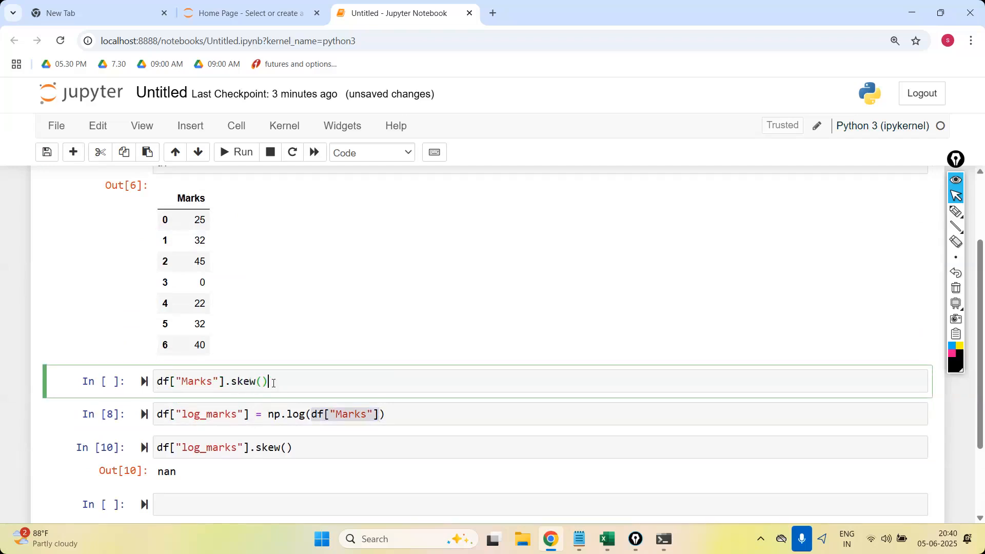
{"action": "key", "text": "shift+Return"}
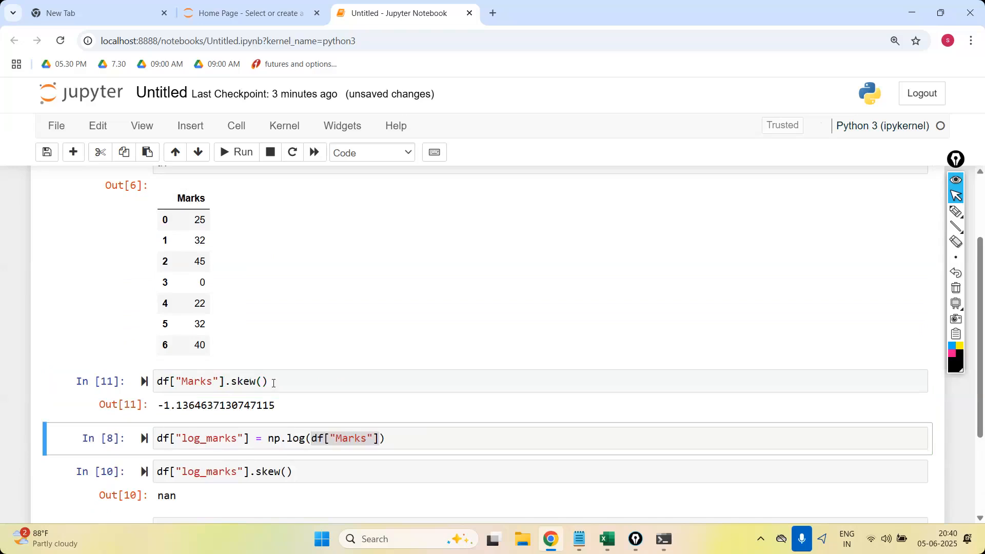
Add 0.01 to df["Marks"] inside the np.log() call of the log_marks assignment.
{"action": "left_click", "coordinate": [308, 381]}
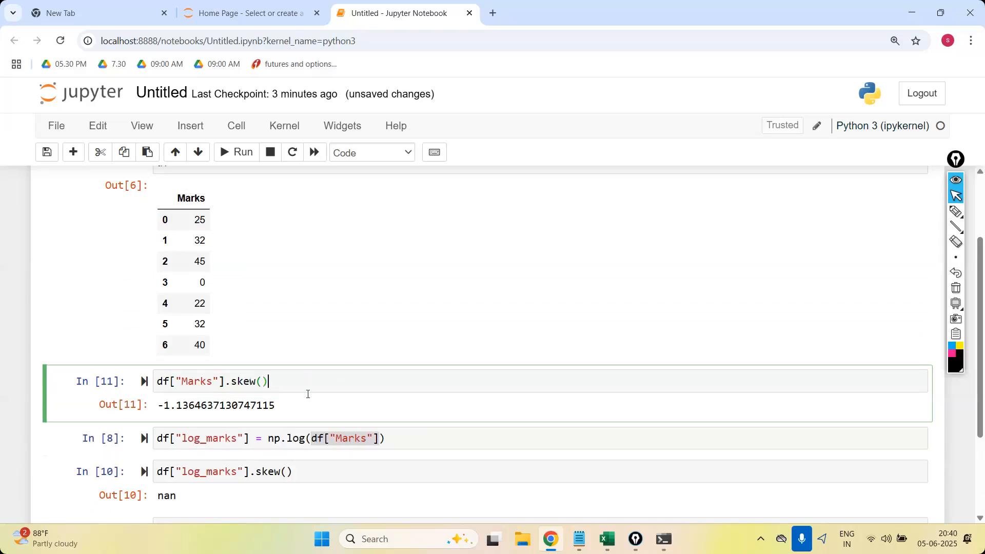
{"action": "key", "text": "Down"}
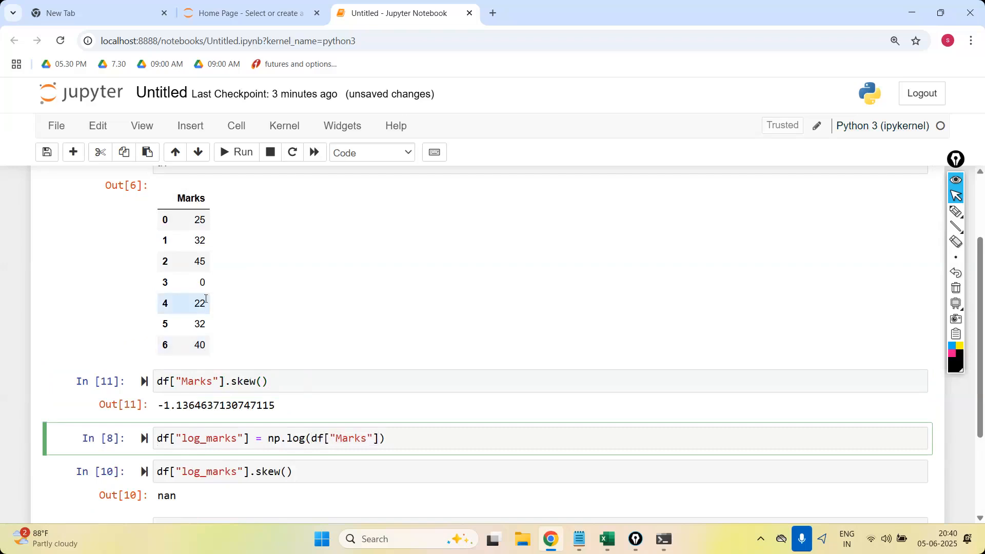
{"action": "double_click", "coordinate": [203, 283]}
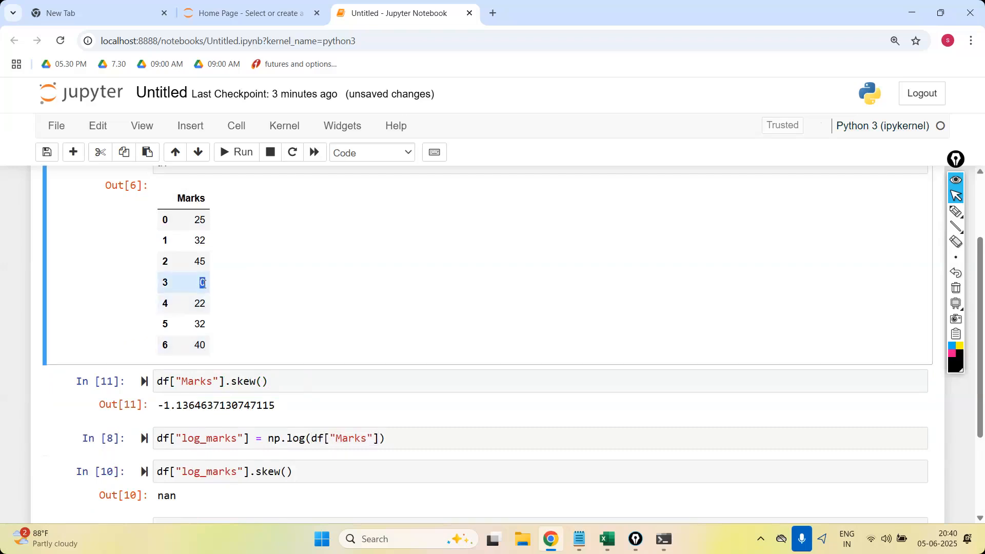
{"action": "left_click", "coordinate": [380, 438]}
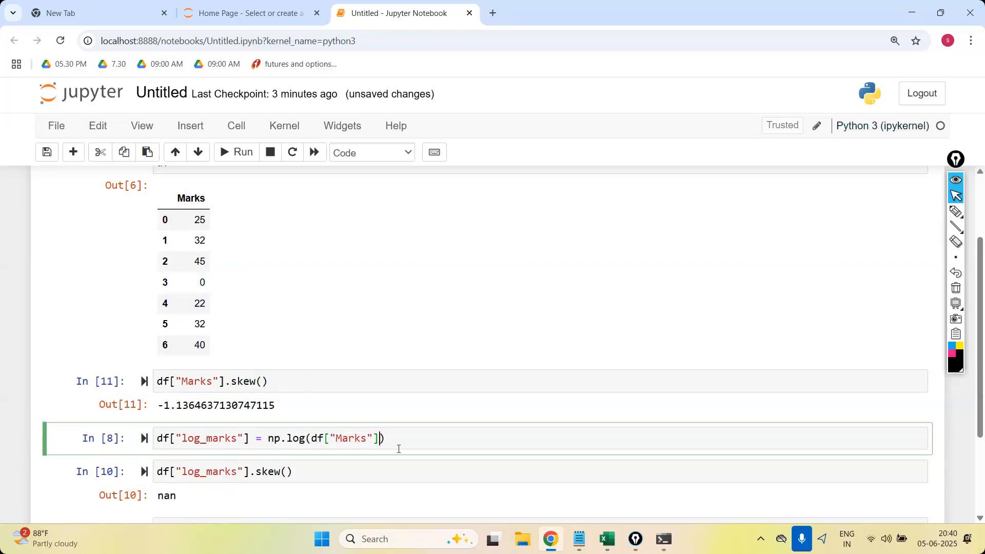
{"action": "type", "text": "+0.01"}
Copy df["Marks"]+0.01 from the log expression into a new cell below the Marks skewness cell.
{"action": "left_click_drag", "start_coordinate": [344, 444], "coordinate": [310, 444]}
{"action": "key", "text": "ctrl+c"}
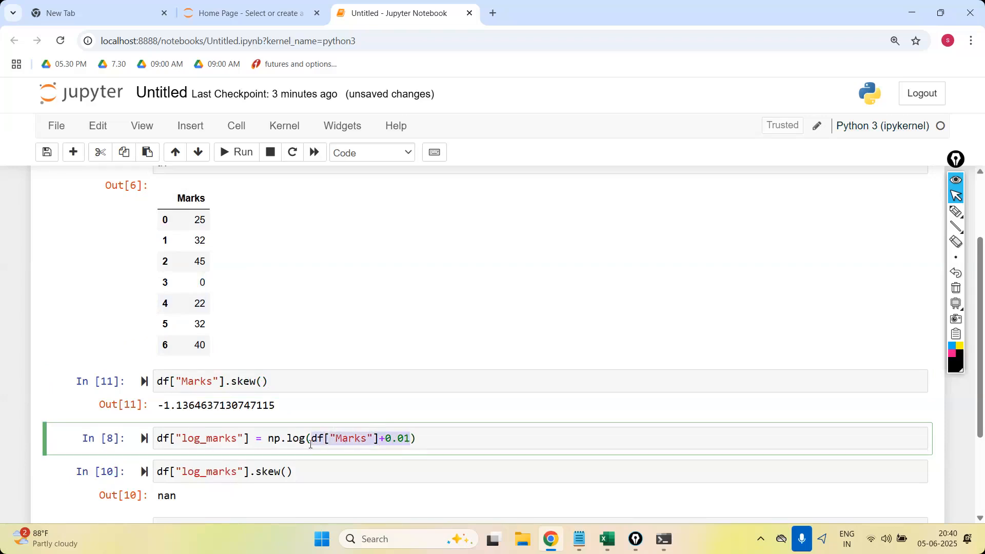
{"action": "left_click", "coordinate": [293, 382]}
{"action": "left_click", "coordinate": [73, 152]}
{"action": "left_click", "coordinate": [183, 438]}
{"action": "key", "text": "ctrl+v"}
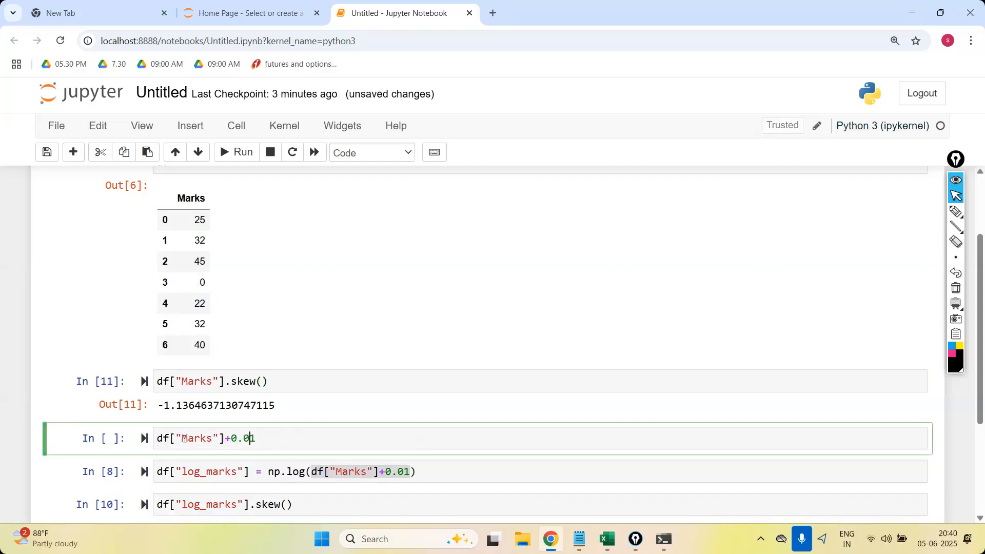
Assign the copied expression to df["marks"], add a line displaying df, and run the cell.
{"action": "type", "text": "df[\"ma"}
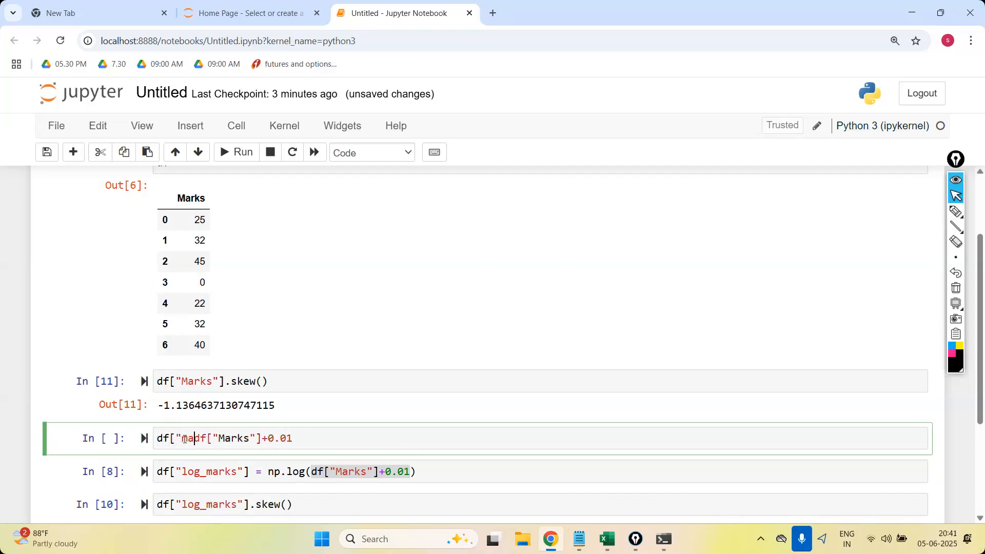
{"action": "type", "text": "rks"}
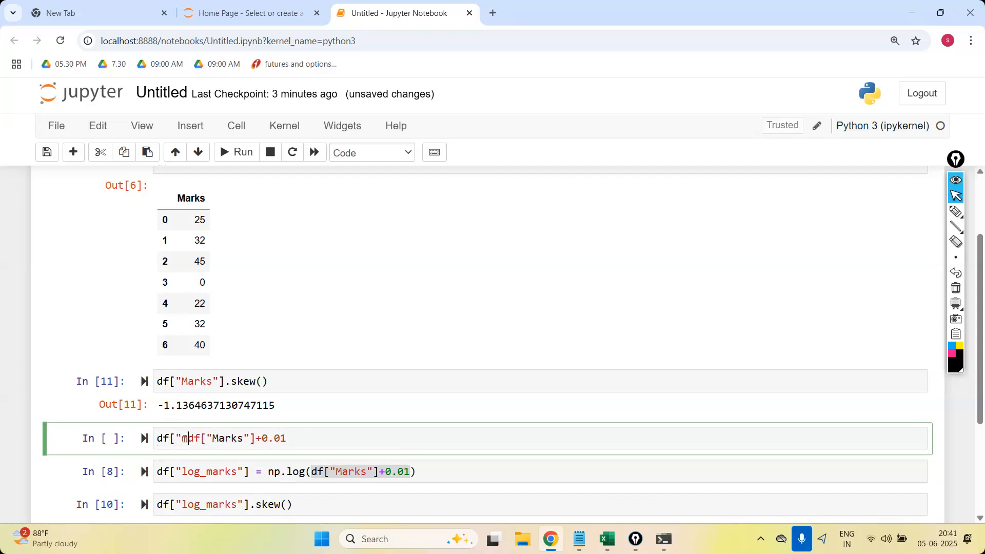
{"action": "type", "text": "\"] "}
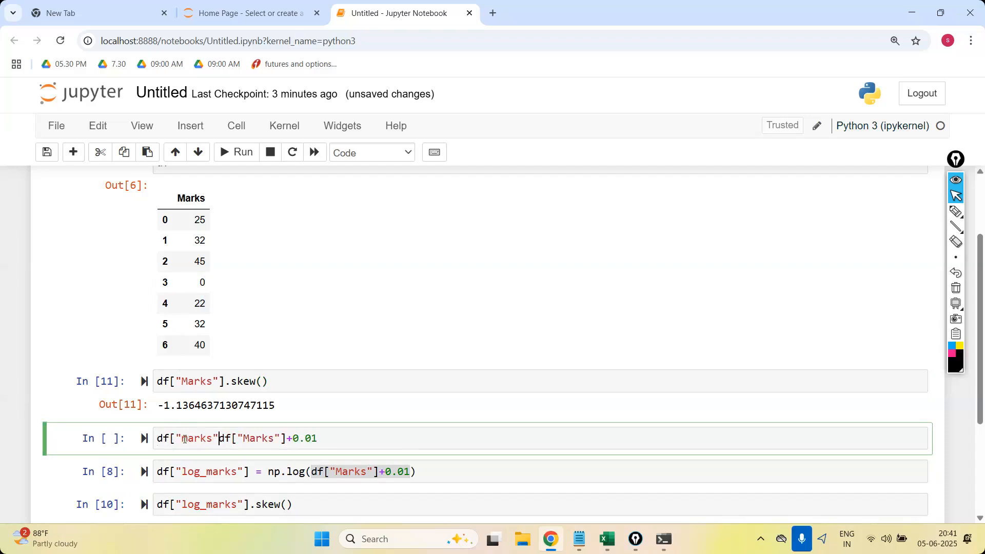
{"action": "type", "text": "="}
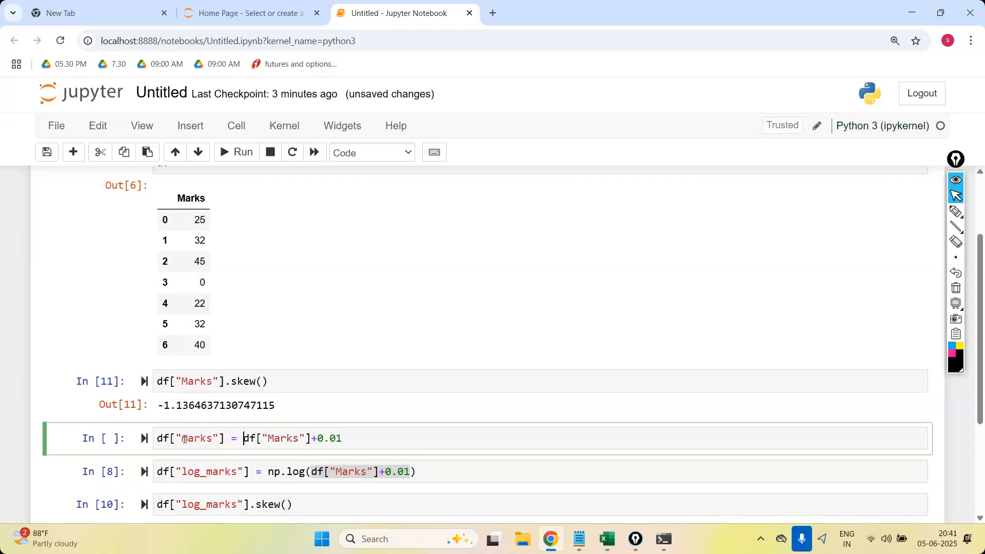
{"action": "left_click", "coordinate": [359, 444]}
{"action": "key", "text": "Return"}
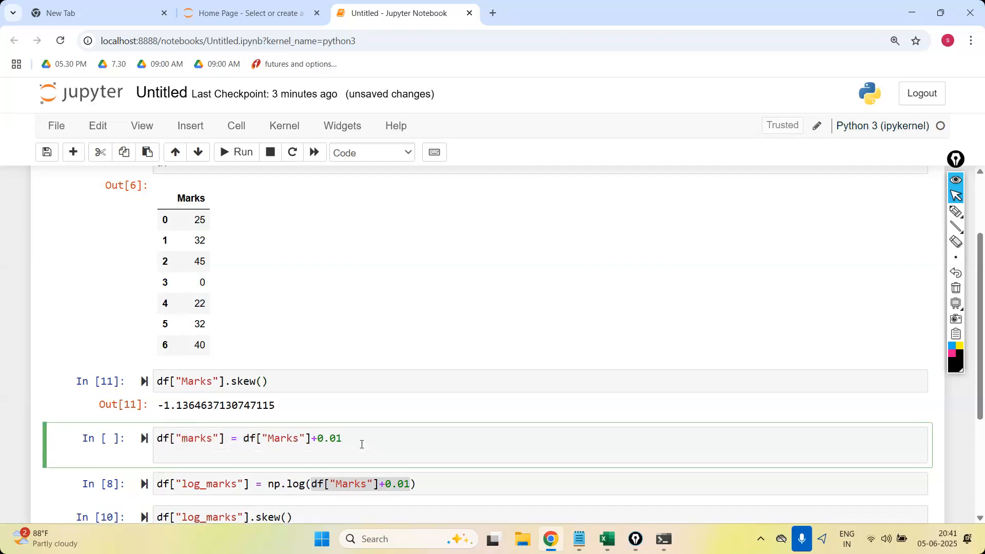
{"action": "type", "text": "df"}
{"action": "key", "text": "shift+Return"}
{"action": "scroll", "coordinate": [360, 441], "scroll_direction": "down", "scroll_amount": 2}
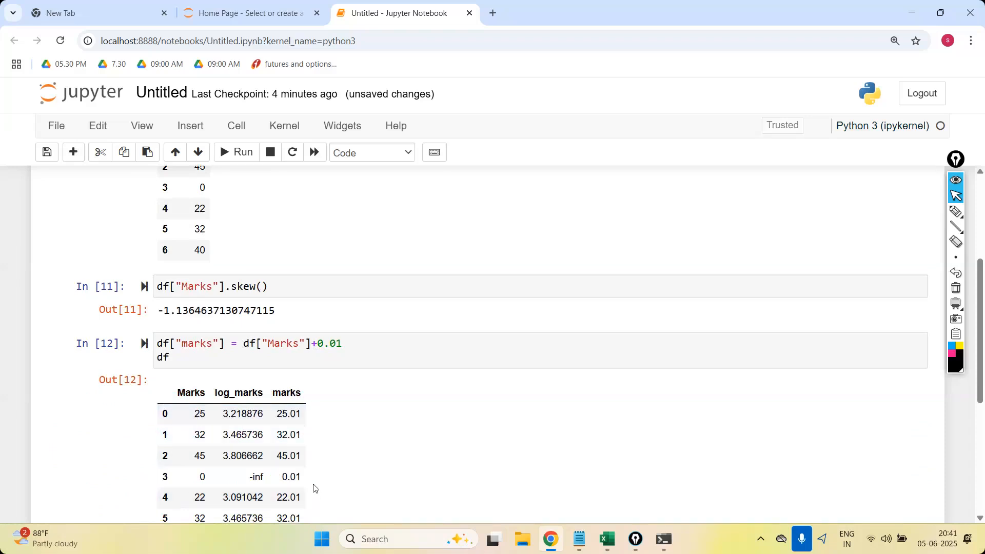
Rerun the cell that creates the Marks DataFrame and the df["Marks"].skew() cell to reset the data.
{"action": "left_click", "coordinate": [189, 349]}
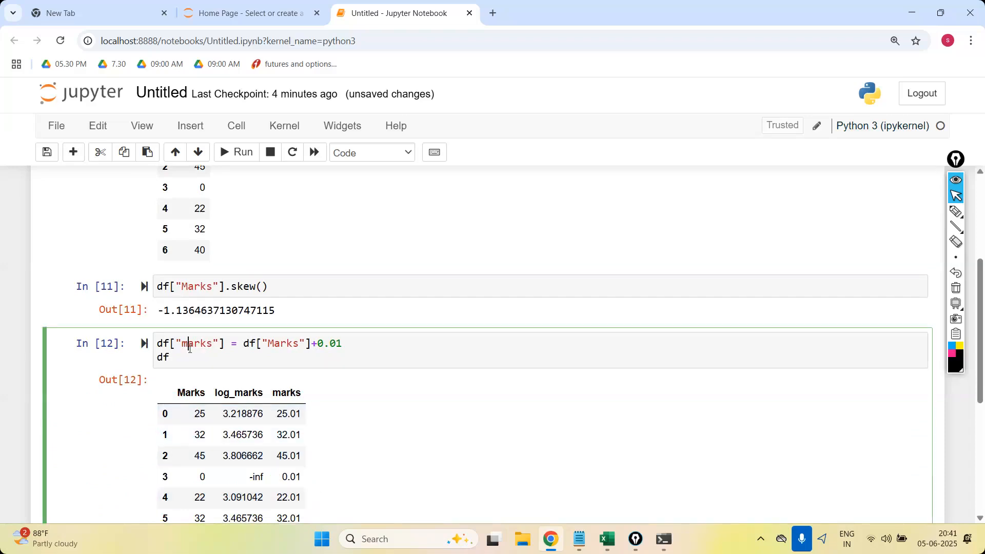
{"action": "scroll", "coordinate": [487, 343], "scroll_direction": "up", "scroll_amount": 4}
{"action": "left_click", "coordinate": [296, 227]}
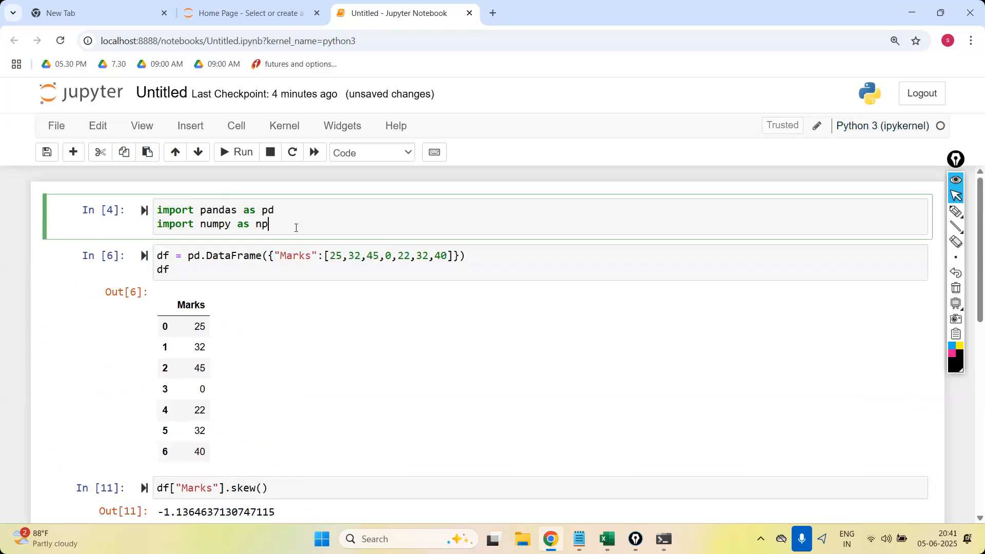
{"action": "left_click", "coordinate": [230, 272]}
{"action": "key", "text": "shift+Return"}
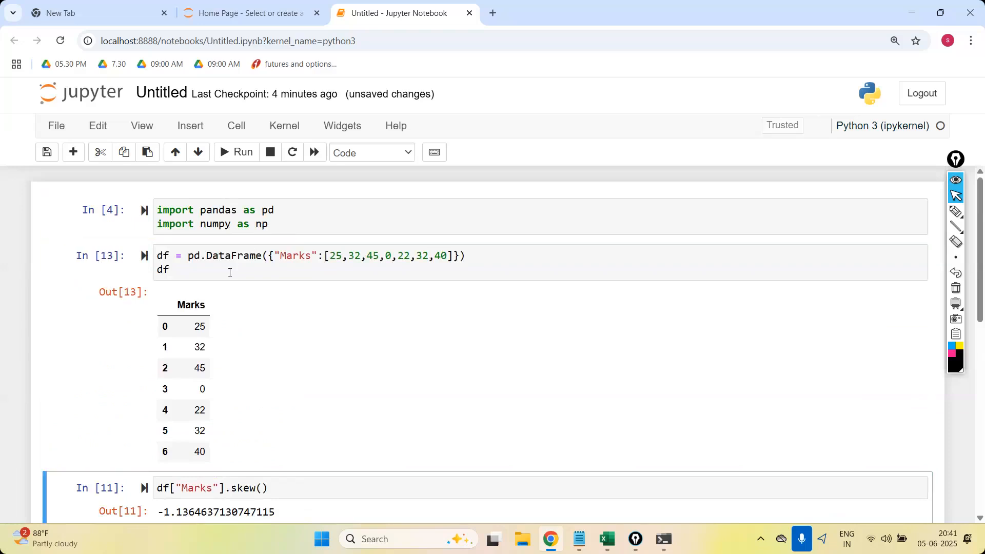
{"action": "left_click", "coordinate": [282, 439]}
{"action": "key", "text": "shift+Return"}
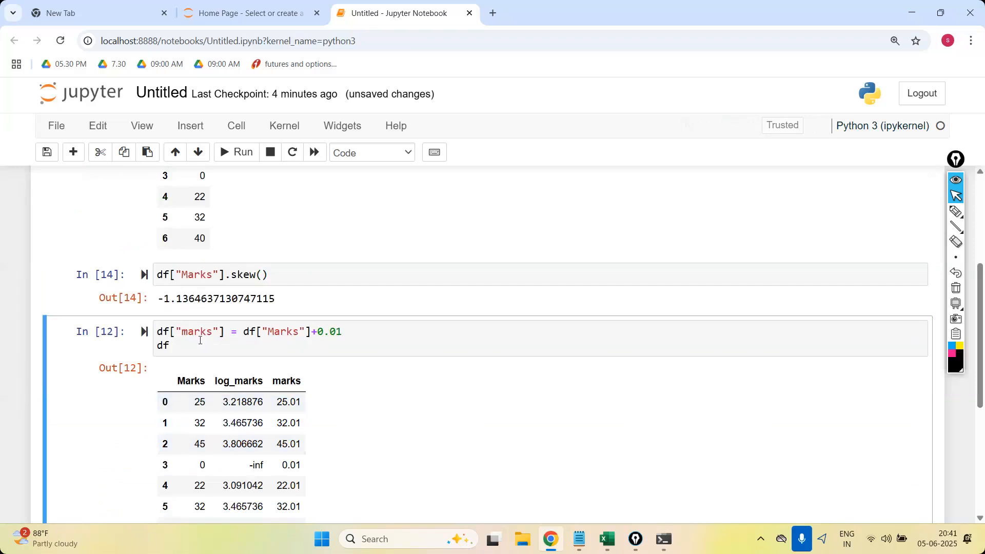
Change the assignment target from df["marks"] to df["Marks"] and rerun the cell.
{"action": "left_click", "coordinate": [188, 333]}
{"action": "key", "text": "BackSpace"}
{"action": "type", "text": "M"}
{"action": "key", "text": "shift+Return"}
{"action": "scroll", "coordinate": [97, 421], "scroll_direction": "down", "scroll_amount": 1}
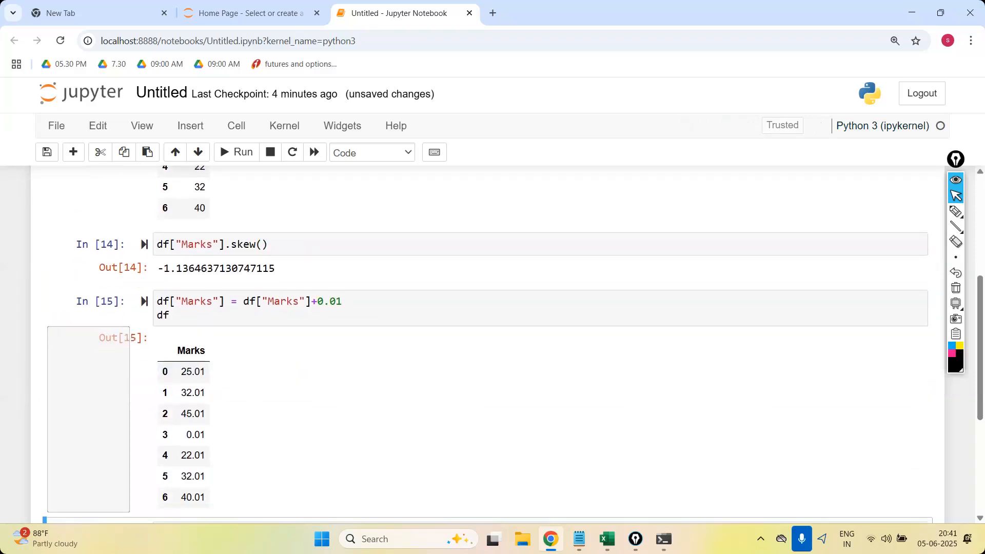
Copy df["Marks"].skew() into a new cell directly below the original skewness cell and run it.
{"action": "left_click_drag", "start_coordinate": [277, 244], "coordinate": [132, 255]}
{"action": "key", "text": "ctrl+c"}
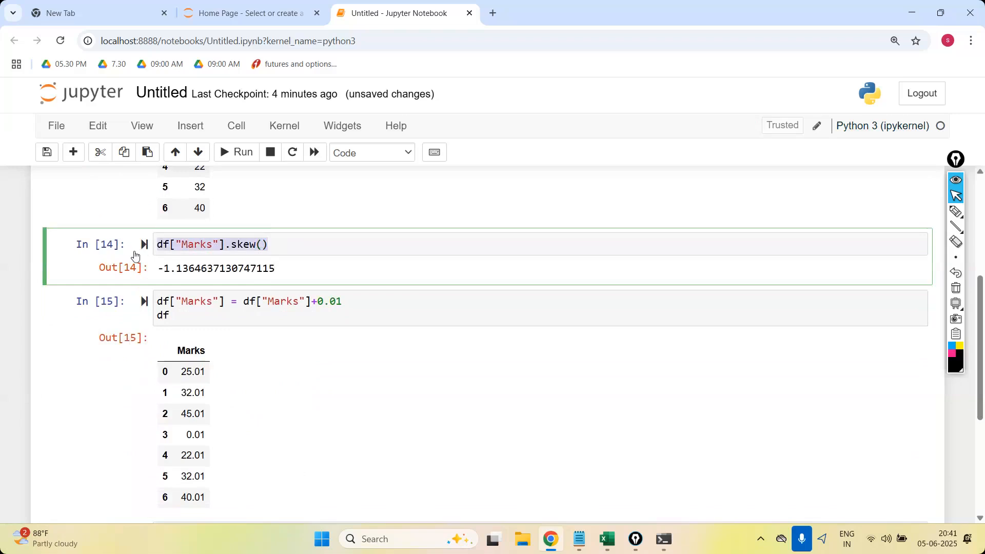
{"action": "left_click", "coordinate": [74, 152]}
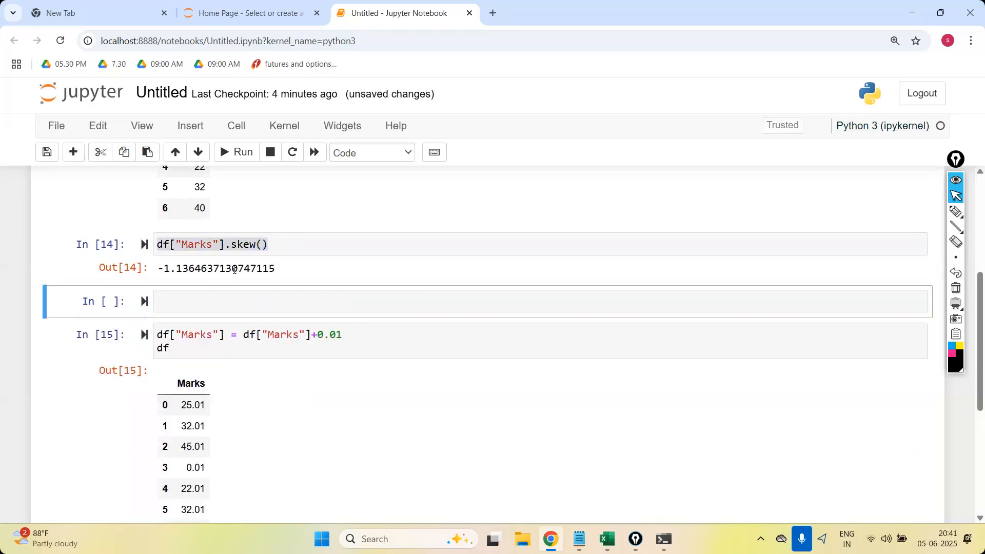
{"action": "left_click", "coordinate": [239, 310]}
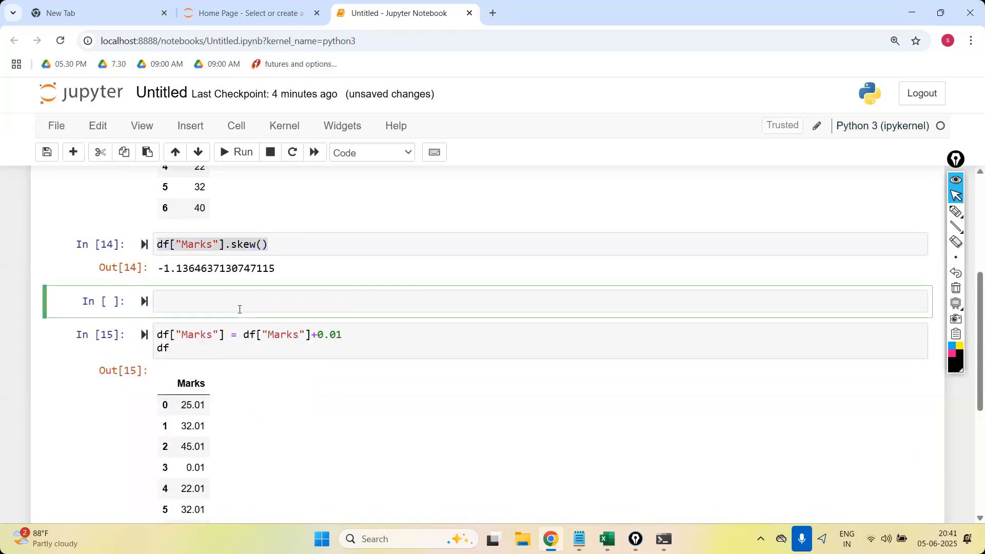
{"action": "key", "text": "ctrl+v"}
{"action": "key", "text": "shift+Return"}
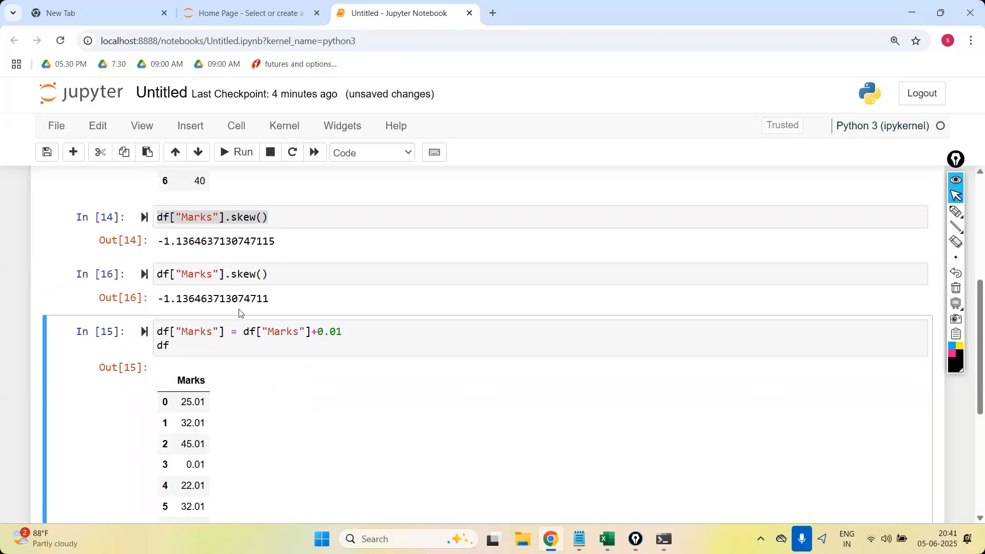
Rerun the log_marks assignment with the 0.01 offset and the df["log_marks"].skew() cell.
{"action": "scroll", "coordinate": [239, 312], "scroll_direction": "down", "scroll_amount": 3}
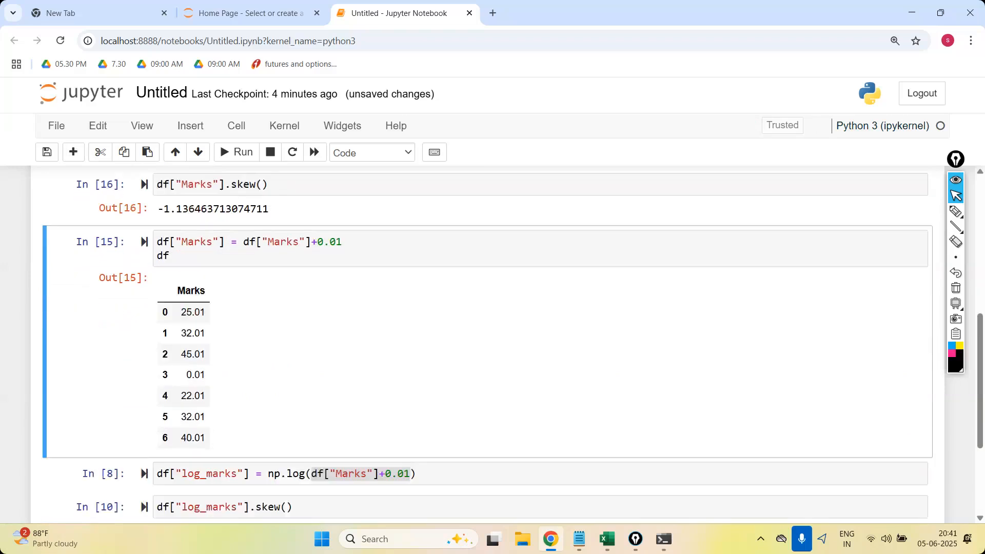
{"action": "left_click", "coordinate": [428, 432]}
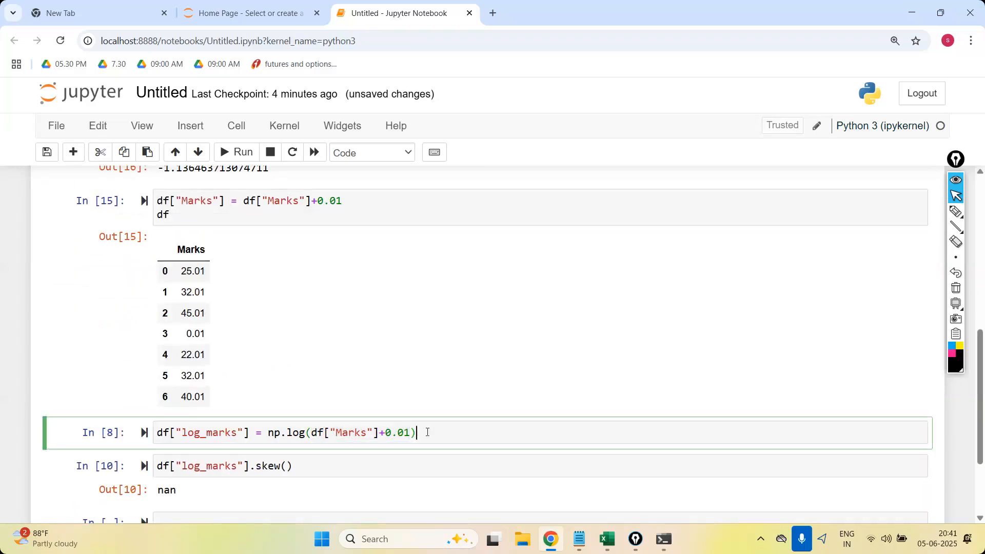
{"action": "key", "text": "shift+Return"}
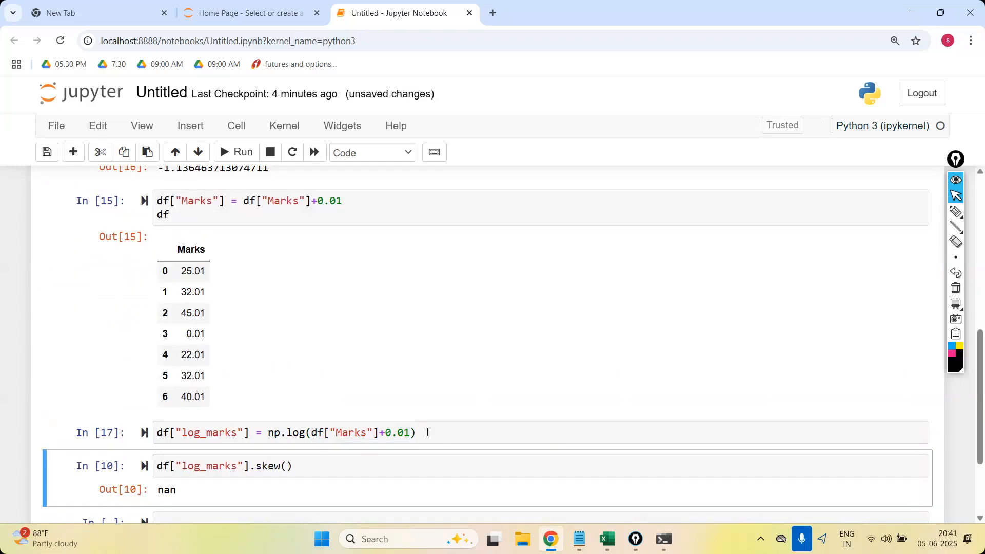
{"action": "key", "text": "shift+Return"}
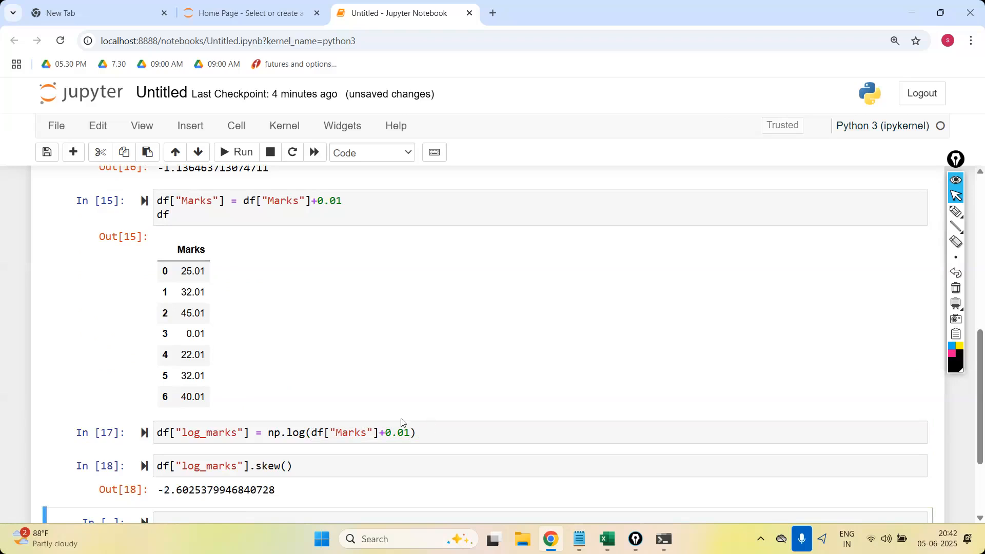
Remove .skew() from the df["log_marks"] cell, rerun it and examine the logarithm values.
{"action": "left_click_drag", "start_coordinate": [381, 434], "coordinate": [412, 433]}
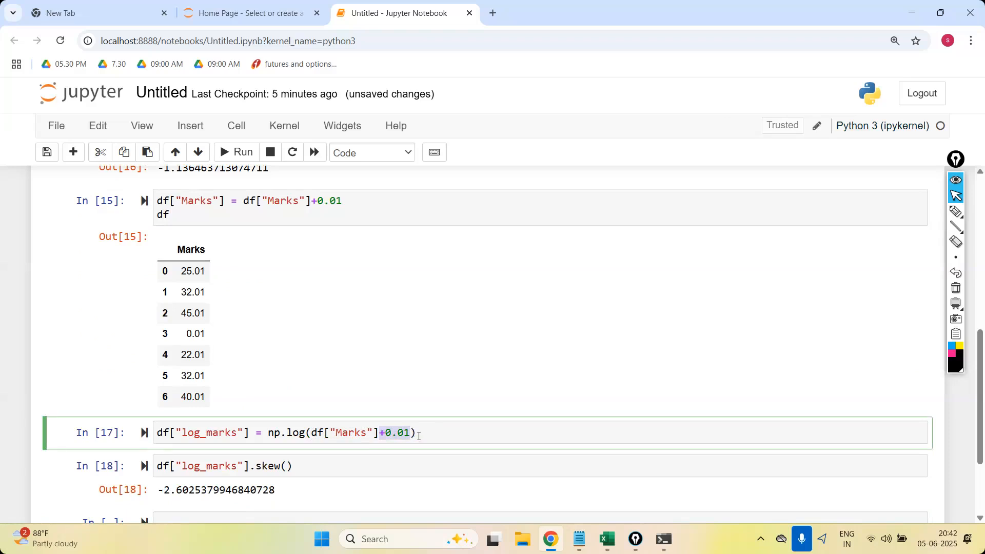
{"action": "left_click", "coordinate": [436, 439]}
{"action": "left_click", "coordinate": [297, 463]}
{"action": "key", "text": "BackSpace"}
{"action": "key", "text": "BackSpace"}
{"action": "key", "text": "BackSpace"}
{"action": "key", "text": "BackSpace"}
{"action": "key", "text": "BackSpace"}
{"action": "key", "text": "BackSpace"}
{"action": "key", "text": "shift+Return"}
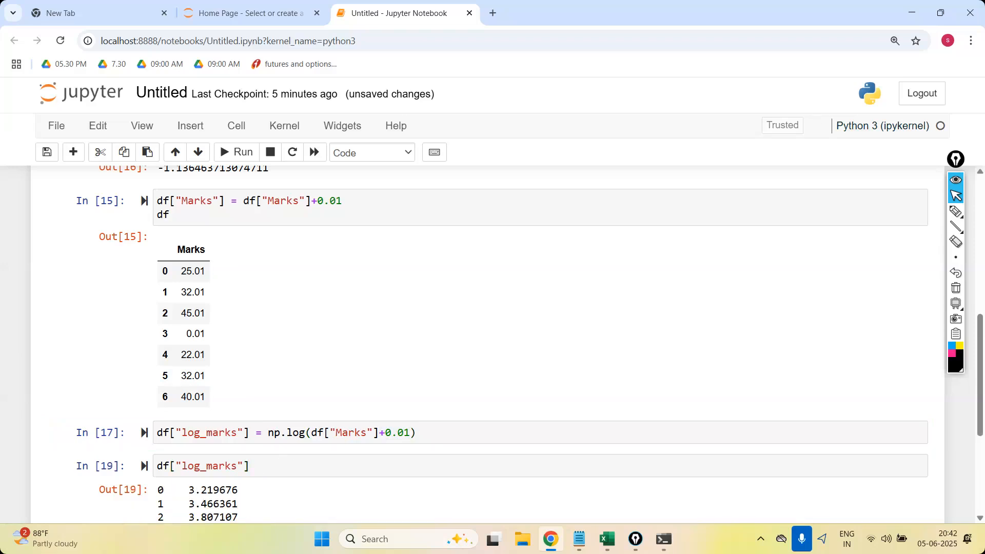
{"action": "scroll", "coordinate": [194, 502], "scroll_direction": "down", "scroll_amount": 1}
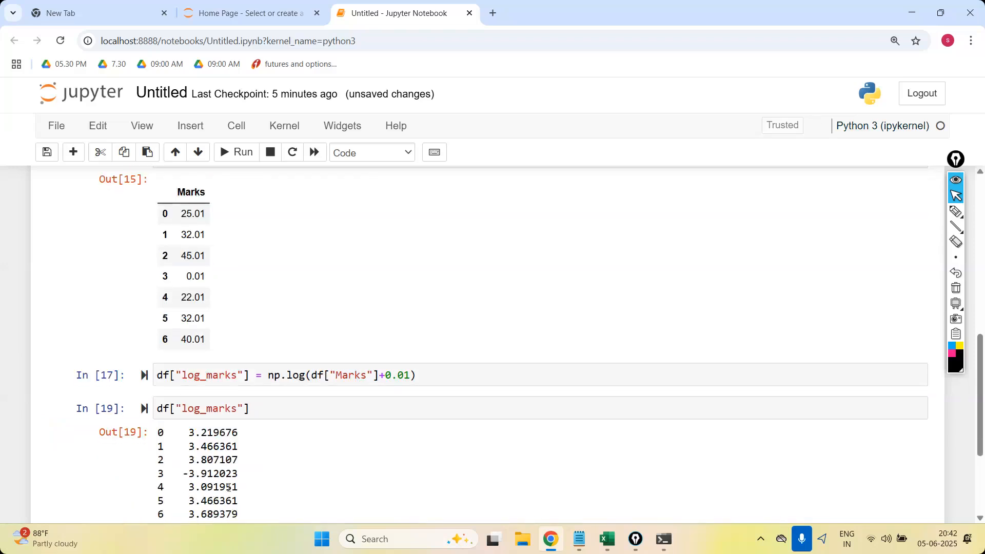
{"action": "scroll", "coordinate": [279, 489], "scroll_direction": "down", "scroll_amount": 1}
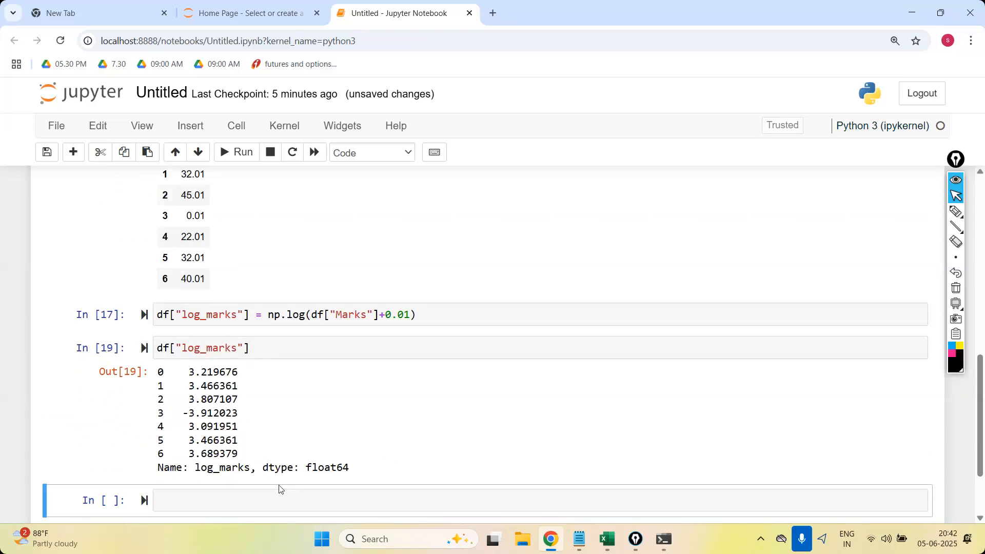
Switch to the Excel workbook, change H2 to =LOG10(C2+0.01) and fill the formula down through H7.
{"action": "left_click", "coordinate": [606, 539]}
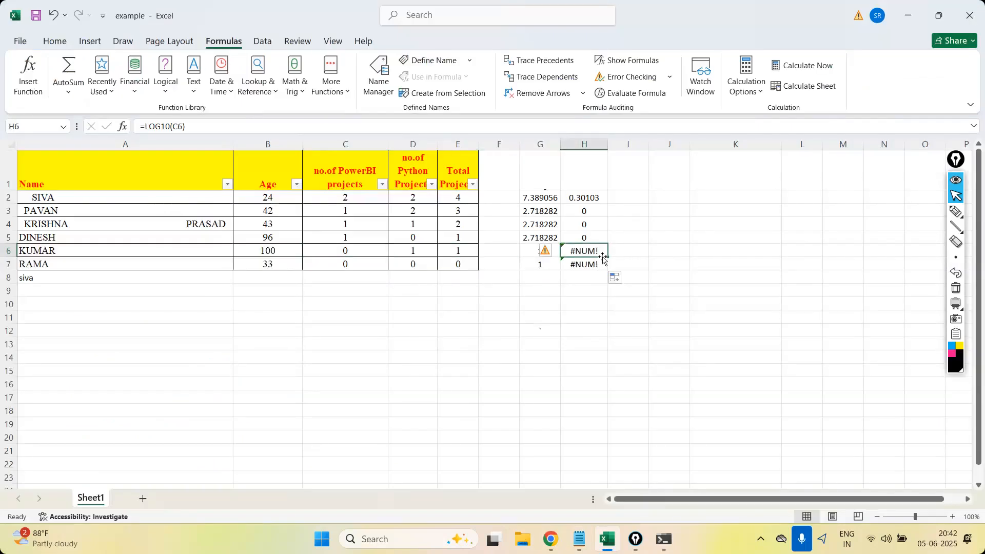
{"action": "left_click", "coordinate": [596, 197]}
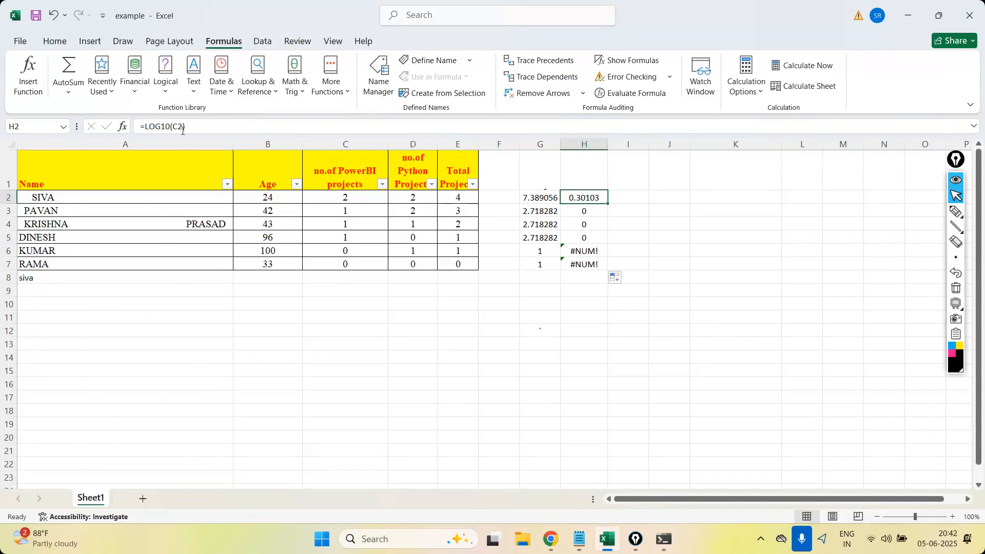
{"action": "left_click", "coordinate": [182, 126]}
{"action": "type", "text": "+0.01"}
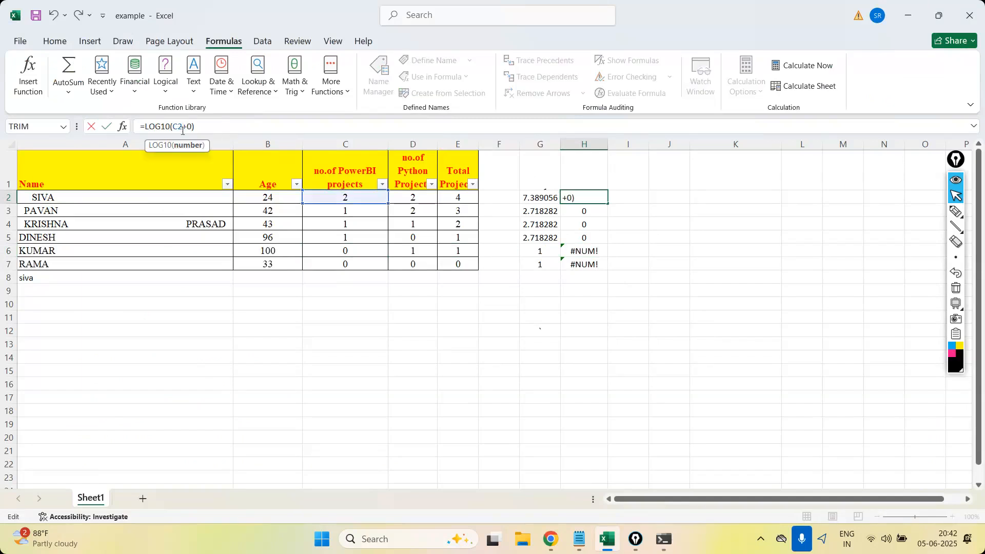
{"action": "key", "text": "Return"}
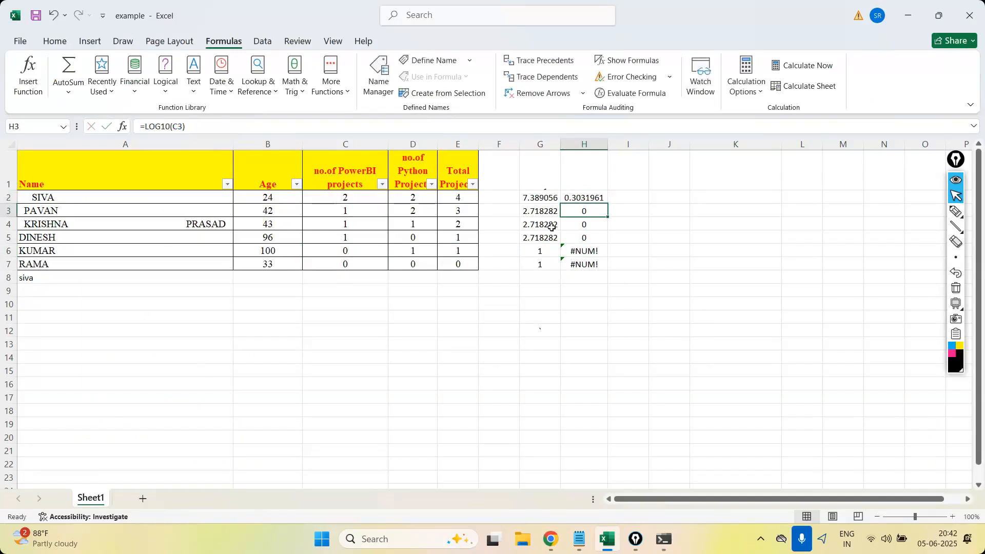
{"action": "left_click", "coordinate": [589, 197]}
{"action": "left_click_drag", "start_coordinate": [607, 203], "coordinate": [606, 272]}
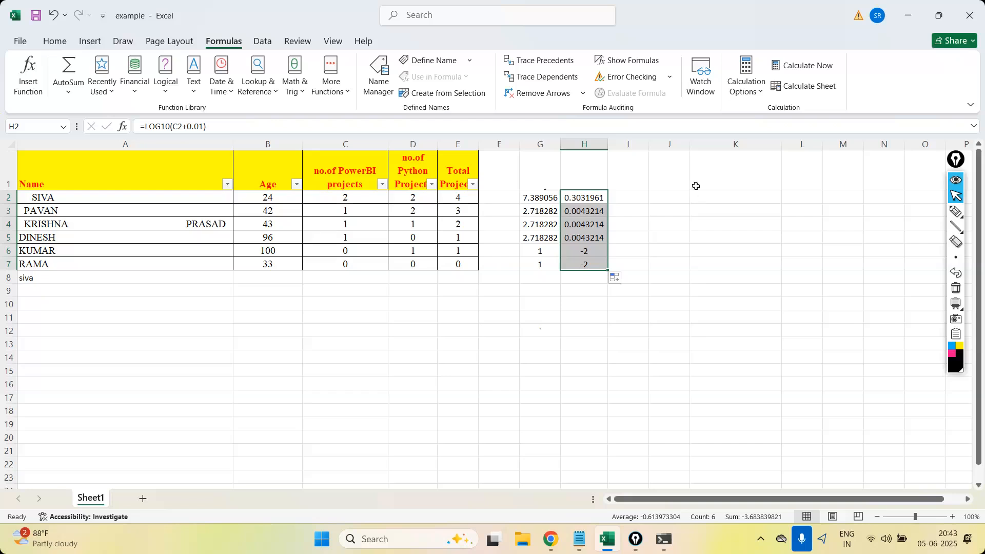
Insert a POWER function in I2 with number C2 and power 2, and fill it down through I7.
{"action": "left_click", "coordinate": [642, 196]}
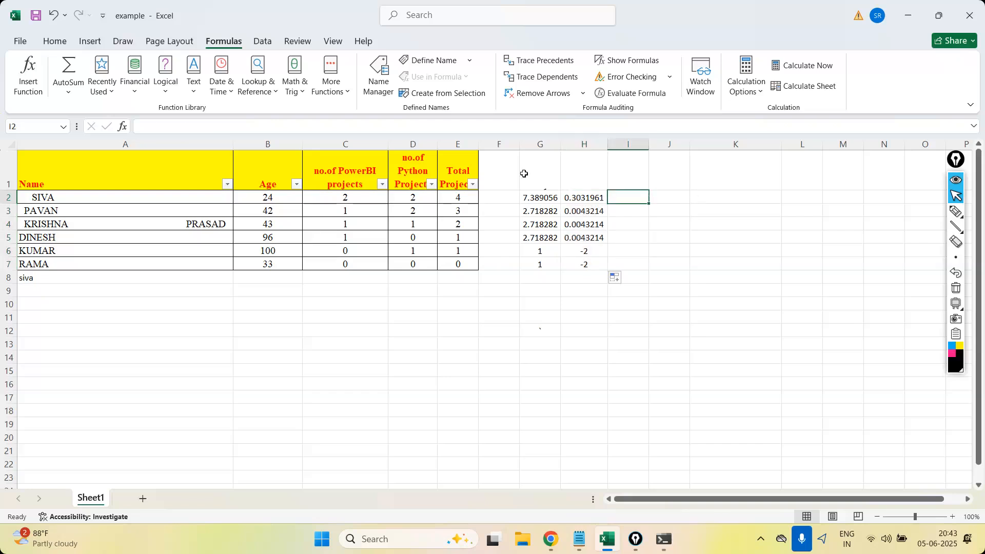
{"action": "left_click", "coordinate": [294, 93]}
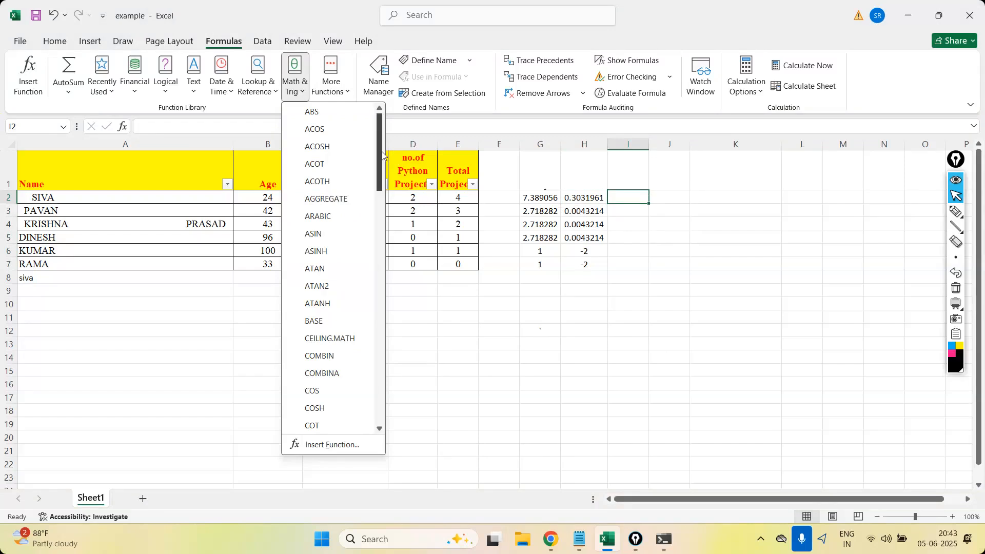
{"action": "left_click_drag", "start_coordinate": [380, 193], "coordinate": [382, 301]}
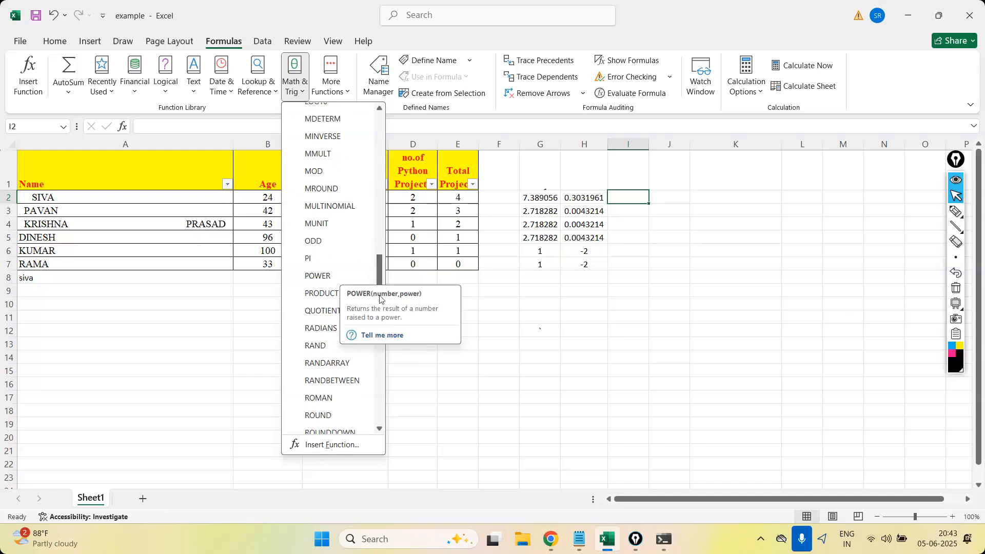
{"action": "mouse_move", "coordinate": [378, 282]}
{"action": "left_mouse_down"}
{"action": "mouse_move", "coordinate": [384, 346]}
{"action": "mouse_move", "coordinate": [379, 295]}
{"action": "left_mouse_up"}
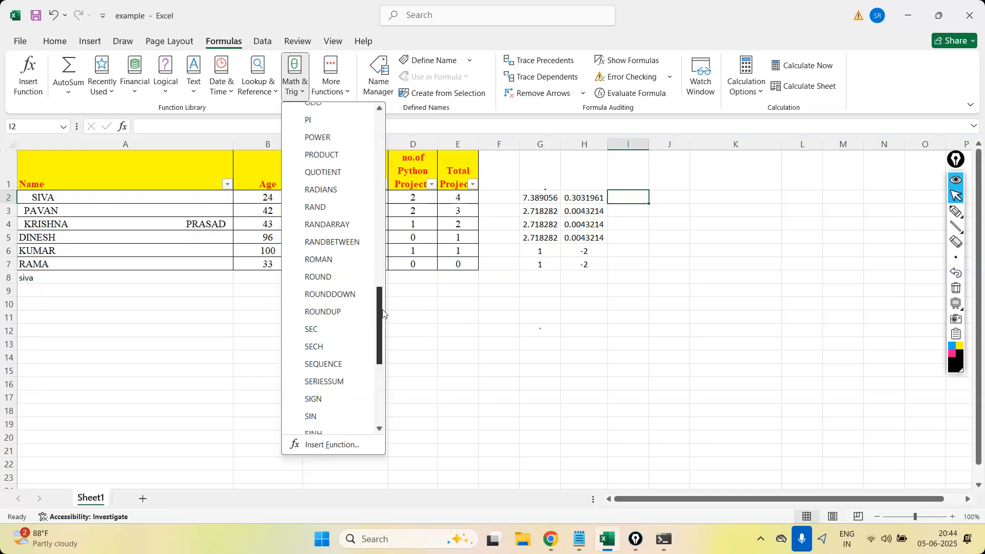
{"action": "left_click", "coordinate": [346, 138]}
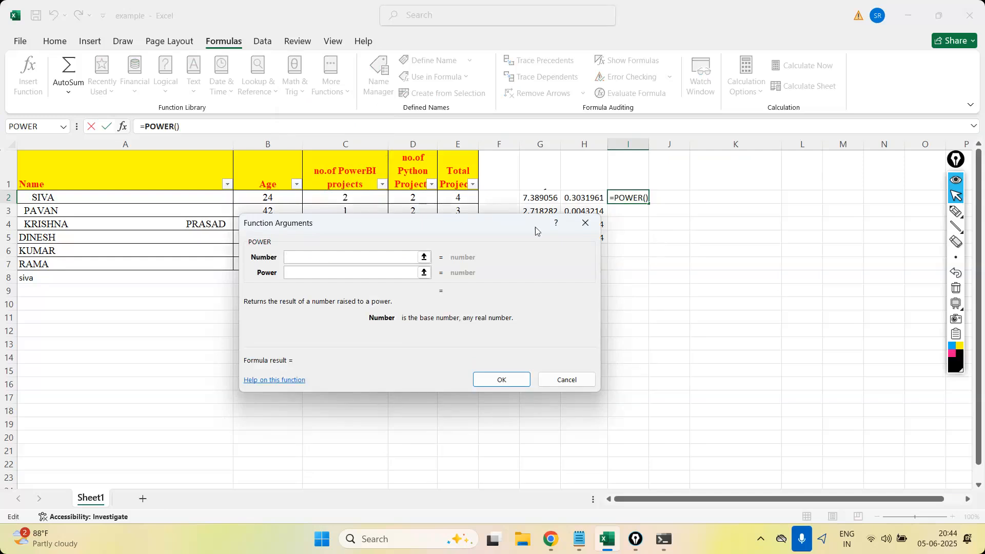
{"action": "left_click", "coordinate": [353, 197]}
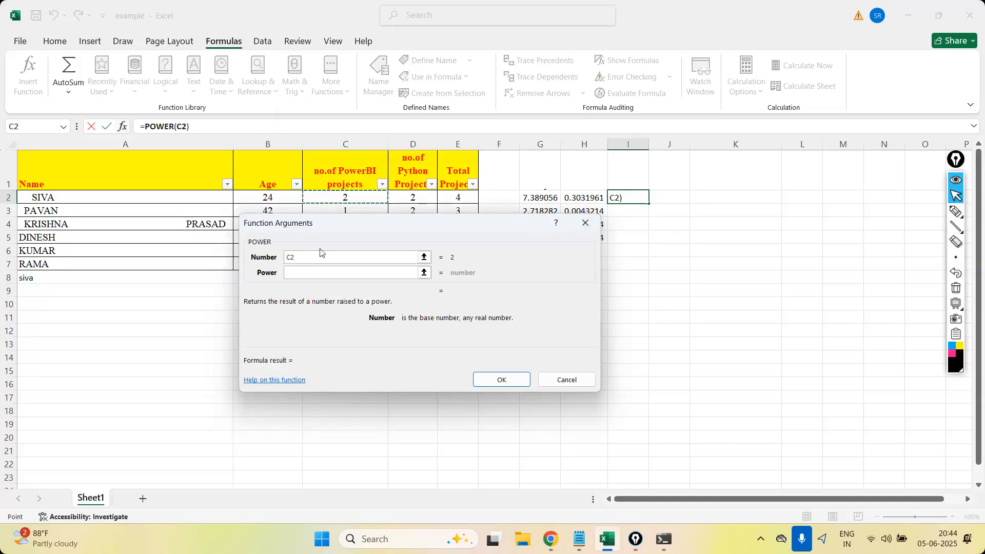
{"action": "left_click", "coordinate": [303, 271]}
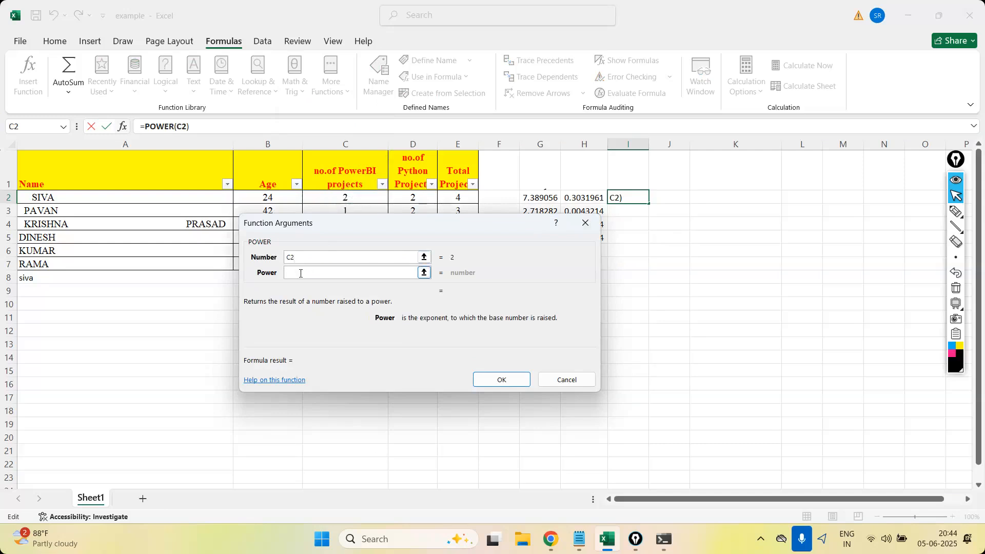
{"action": "type", "text": "2"}
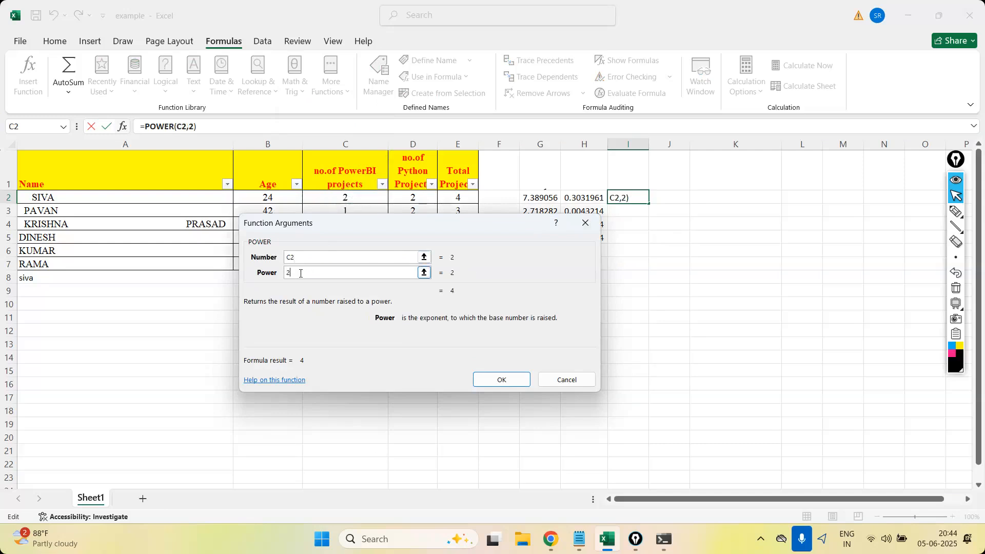
{"action": "left_click", "coordinate": [505, 380]}
{"action": "left_click_drag", "start_coordinate": [648, 204], "coordinate": [646, 272]}
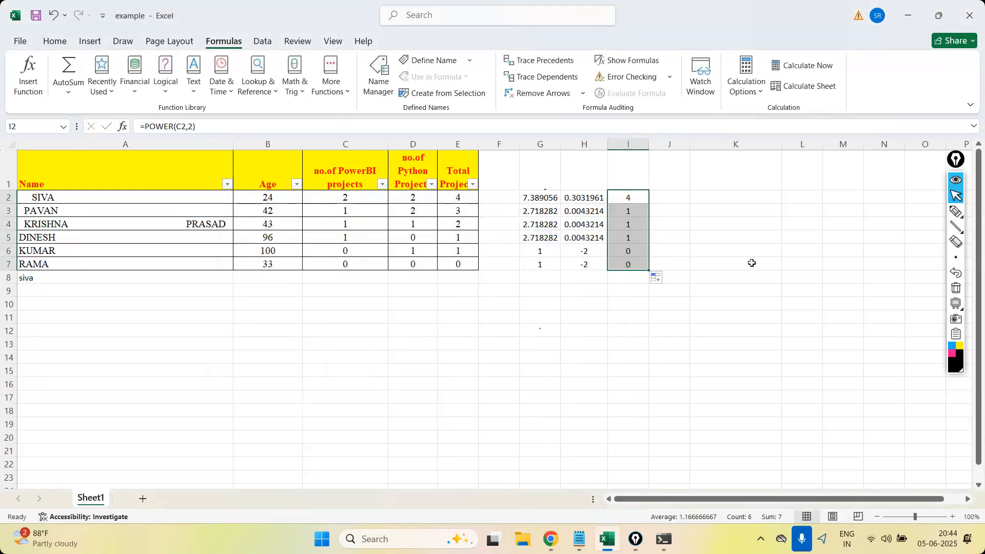
Enter the square-root formula =POWER(C2,1/2) in J2.
{"action": "left_click", "coordinate": [670, 197]}
{"action": "type", "text": "="}
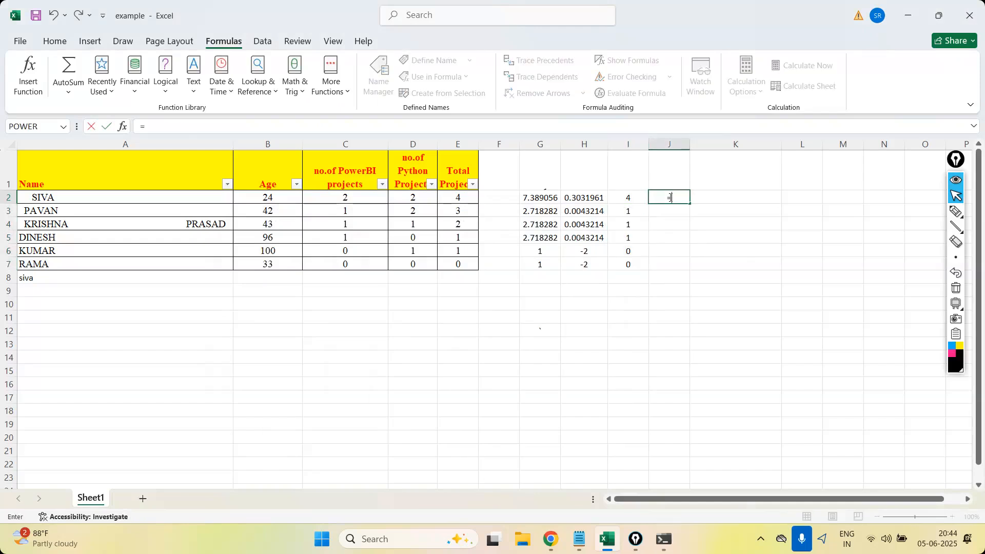
{"action": "type", "text": "power"}
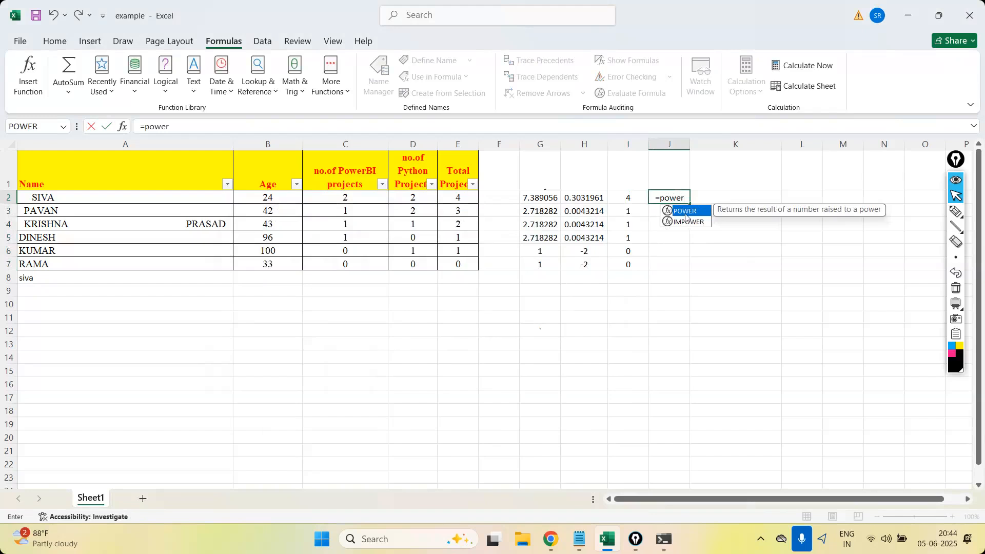
{"action": "double_click", "coordinate": [686, 217]}
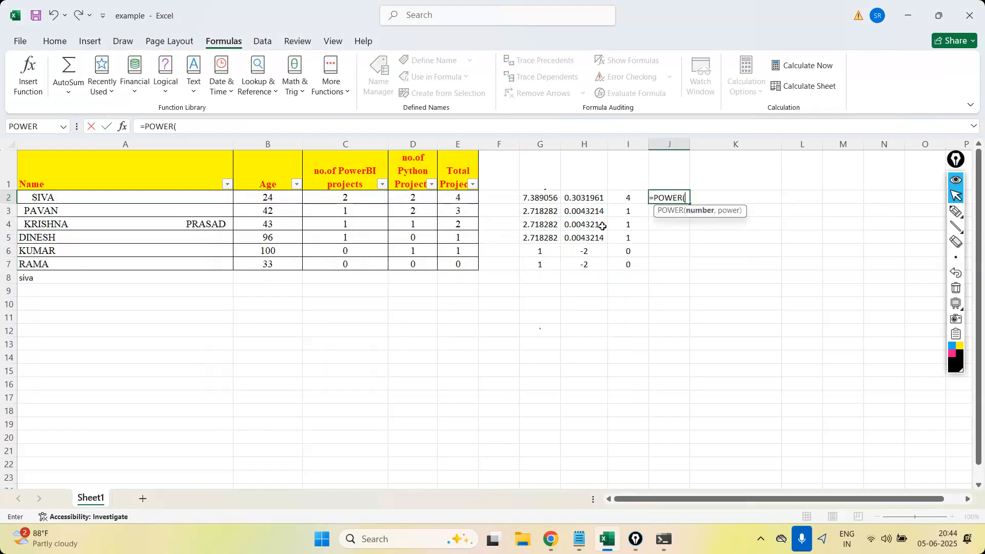
{"action": "left_click", "coordinate": [329, 197]}
{"action": "type", "text": ","}
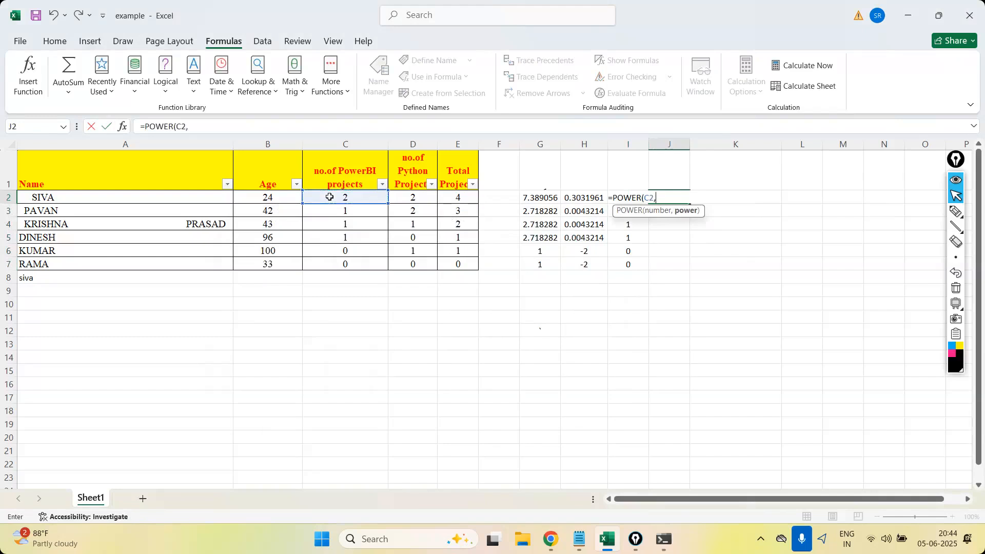
{"action": "type", "text": "1/2)"}
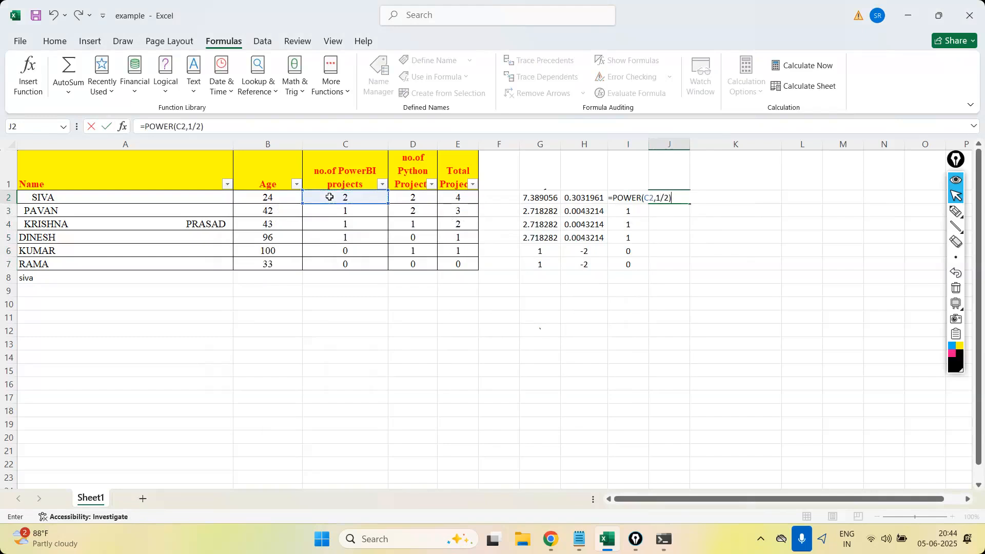
{"action": "key", "text": "Return"}
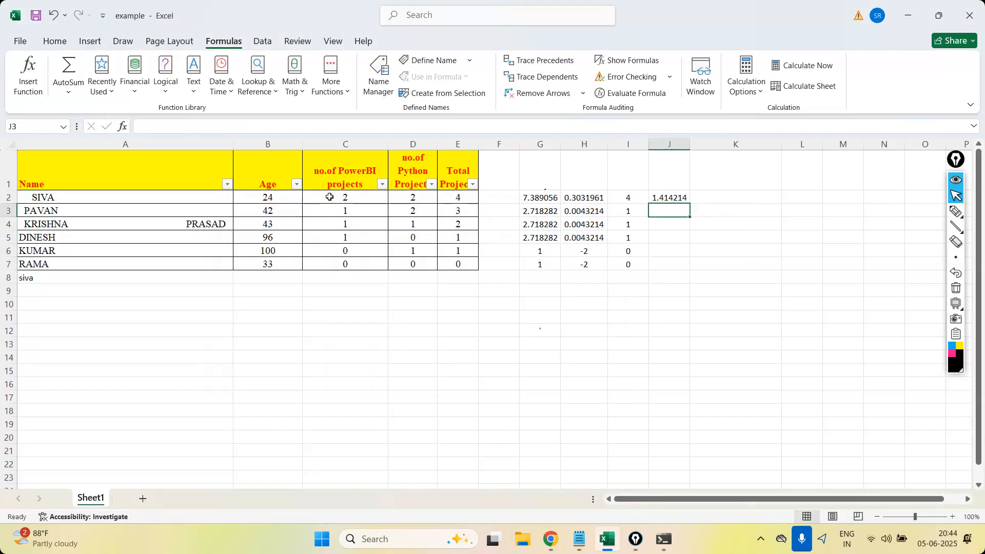
Handwrite x² and x^(1/2) ⇒ √x with the annotation pen over the empty cells beside the data.
{"action": "left_click", "coordinate": [956, 211]}
{"action": "left_click_drag", "start_coordinate": [641, 260], "coordinate": [668, 280]}
{"action": "left_click_drag", "start_coordinate": [663, 226], "coordinate": [682, 239]}
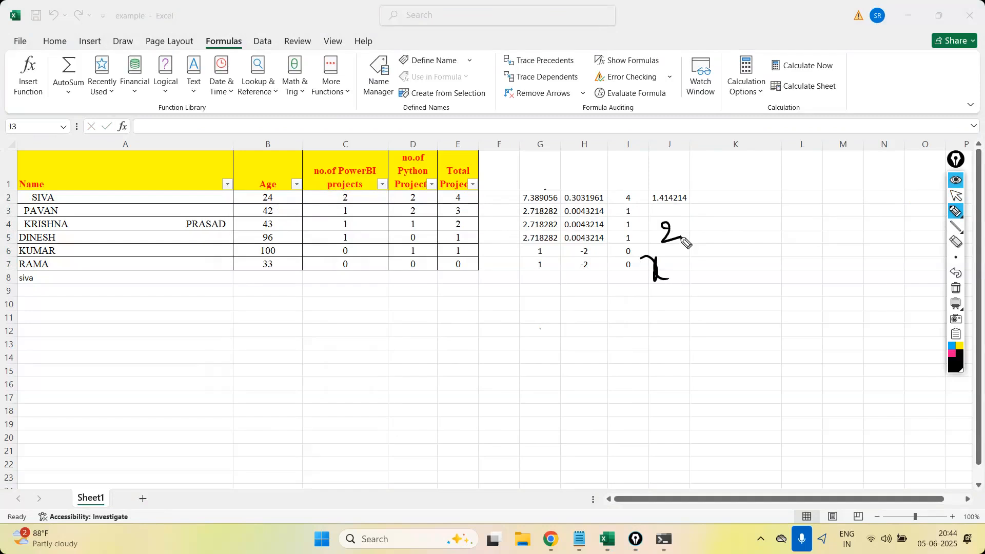
{"action": "left_click_drag", "start_coordinate": [753, 255], "coordinate": [772, 262]}
{"action": "mouse_move", "coordinate": [779, 217]}
{"action": "left_mouse_down"}
{"action": "mouse_move", "coordinate": [781, 247]}
{"action": "mouse_move", "coordinate": [822, 258]}
{"action": "left_mouse_up"}
{"action": "left_click_drag", "start_coordinate": [805, 263], "coordinate": [824, 265]}
{"action": "left_click_drag", "start_coordinate": [834, 269], "coordinate": [859, 236]}
{"action": "left_click_drag", "start_coordinate": [846, 251], "coordinate": [867, 260]}
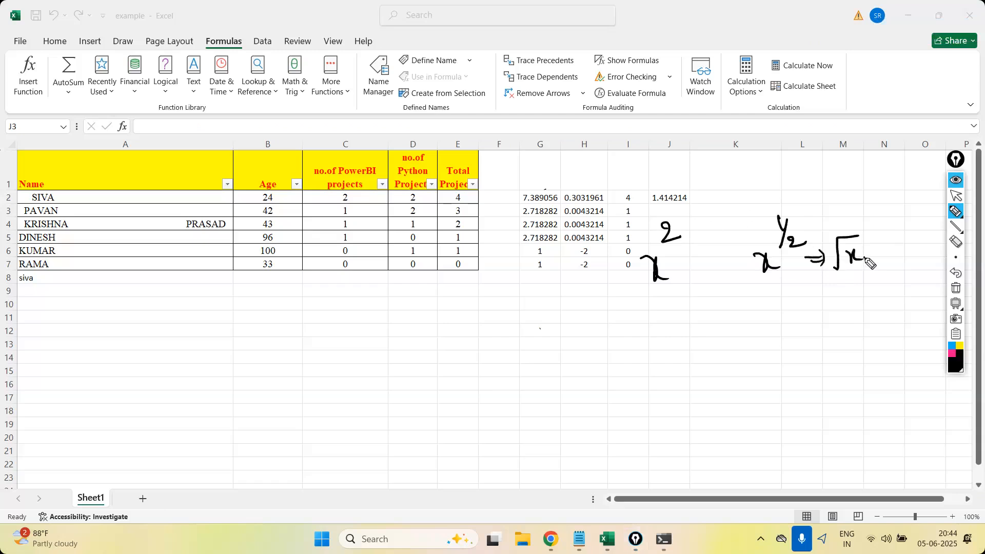
Handwrite x³ and x^(1/3) ⇒ ∛x beneath the square and square-root notes.
{"action": "left_click_drag", "start_coordinate": [657, 337], "coordinate": [667, 351]}
{"action": "left_click_drag", "start_coordinate": [677, 315], "coordinate": [684, 329]}
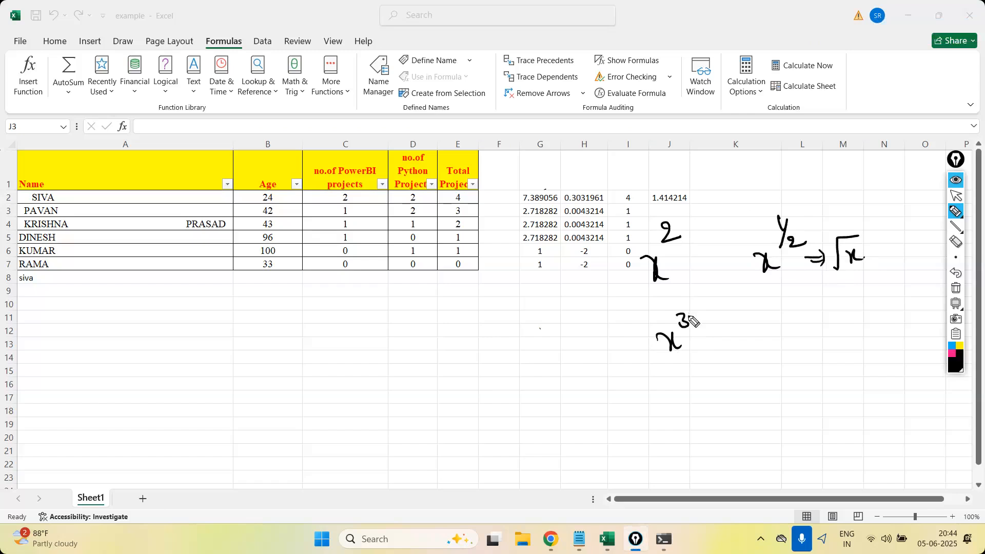
{"action": "left_click_drag", "start_coordinate": [770, 333], "coordinate": [783, 344]}
{"action": "left_click_drag", "start_coordinate": [790, 333], "coordinate": [778, 344]}
{"action": "mouse_move", "coordinate": [783, 306]}
{"action": "left_mouse_down"}
{"action": "mouse_move", "coordinate": [788, 325]}
{"action": "mouse_move", "coordinate": [828, 333]}
{"action": "left_mouse_up"}
{"action": "mouse_move", "coordinate": [817, 339]}
{"action": "left_mouse_down"}
{"action": "mouse_move", "coordinate": [847, 337]}
{"action": "mouse_move", "coordinate": [876, 311]}
{"action": "mouse_move", "coordinate": [876, 339]}
{"action": "left_mouse_up"}
{"action": "left_click_drag", "start_coordinate": [875, 326], "coordinate": [867, 340]}
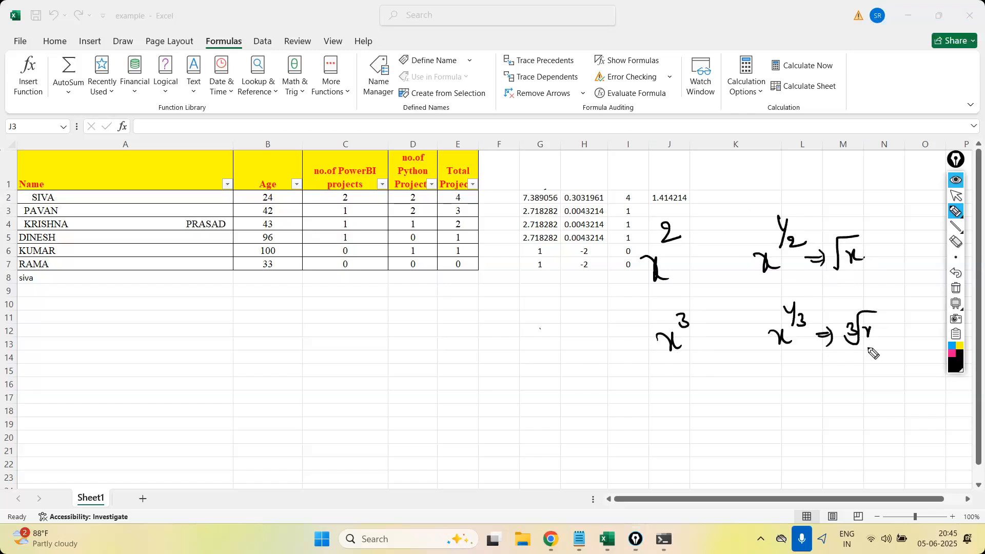
Handwrite x⁴ and x^(1/4) ⇒ ∜x beneath the cube and cube-root notes.
{"action": "left_click_drag", "start_coordinate": [670, 393], "coordinate": [690, 405]}
{"action": "left_click_drag", "start_coordinate": [689, 391], "coordinate": [681, 407]}
{"action": "left_click_drag", "start_coordinate": [688, 379], "coordinate": [701, 400]}
{"action": "left_click_drag", "start_coordinate": [775, 394], "coordinate": [782, 401]}
{"action": "mouse_move", "coordinate": [792, 374]}
{"action": "left_mouse_down"}
{"action": "mouse_move", "coordinate": [795, 383]}
{"action": "mouse_move", "coordinate": [806, 367]}
{"action": "mouse_move", "coordinate": [810, 387]}
{"action": "left_mouse_up"}
{"action": "mouse_move", "coordinate": [808, 379]}
{"action": "left_mouse_down"}
{"action": "mouse_move", "coordinate": [809, 395]}
{"action": "mouse_move", "coordinate": [831, 388]}
{"action": "left_mouse_up"}
{"action": "mouse_move", "coordinate": [821, 396]}
{"action": "left_mouse_down"}
{"action": "mouse_move", "coordinate": [831, 395]}
{"action": "mouse_move", "coordinate": [824, 402]}
{"action": "left_mouse_up"}
{"action": "mouse_move", "coordinate": [853, 380]}
{"action": "left_mouse_down"}
{"action": "mouse_move", "coordinate": [855, 406]}
{"action": "mouse_move", "coordinate": [878, 376]}
{"action": "left_mouse_up"}
{"action": "left_click_drag", "start_coordinate": [868, 388], "coordinate": [878, 401]}
{"action": "left_click_drag", "start_coordinate": [878, 388], "coordinate": [867, 402]}
{"action": "left_click", "coordinate": [891, 396]}
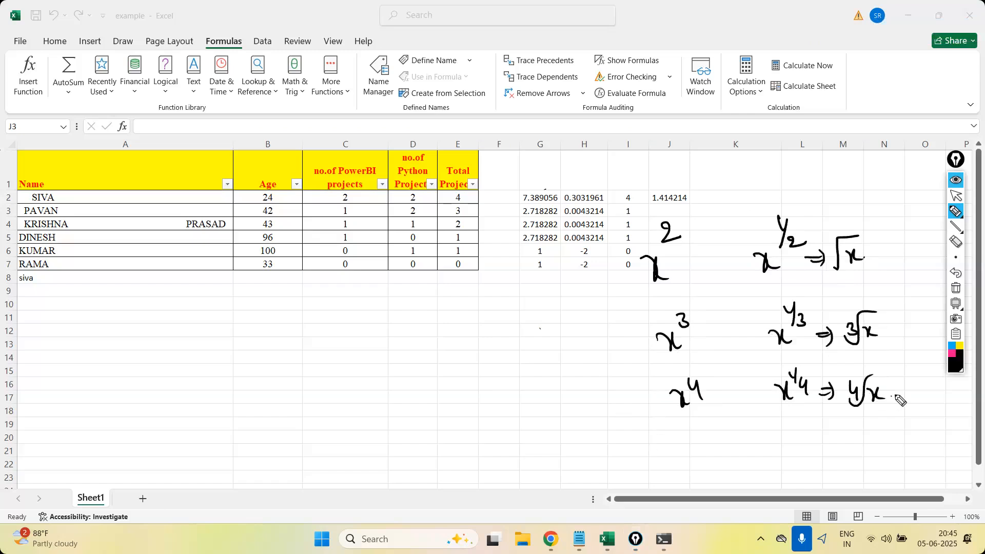
Clear all annotations and handwrite the pandas power expression df['col']**3 above the sheet.
{"action": "left_click", "coordinate": [955, 288]}
{"action": "left_click_drag", "start_coordinate": [366, 83], "coordinate": [386, 123]}
{"action": "left_click_drag", "start_coordinate": [373, 110], "coordinate": [426, 117]}
{"action": "left_click_drag", "start_coordinate": [442, 78], "coordinate": [462, 76]}
{"action": "left_click_drag", "start_coordinate": [458, 114], "coordinate": [439, 115]}
{"action": "left_click_drag", "start_coordinate": [419, 79], "coordinate": [423, 83]}
{"action": "mouse_move", "coordinate": [438, 79]}
{"action": "left_mouse_down"}
{"action": "mouse_move", "coordinate": [434, 107]}
{"action": "mouse_move", "coordinate": [440, 99]}
{"action": "left_mouse_up"}
{"action": "left_click_drag", "start_coordinate": [445, 93], "coordinate": [448, 112]}
{"action": "left_click_drag", "start_coordinate": [476, 78], "coordinate": [487, 89]}
{"action": "left_click_drag", "start_coordinate": [483, 76], "coordinate": [479, 93]}
{"action": "left_click_drag", "start_coordinate": [470, 82], "coordinate": [487, 82]}
{"action": "left_click_drag", "start_coordinate": [492, 74], "coordinate": [499, 88]}
{"action": "left_click_drag", "start_coordinate": [491, 81], "coordinate": [530, 97]}
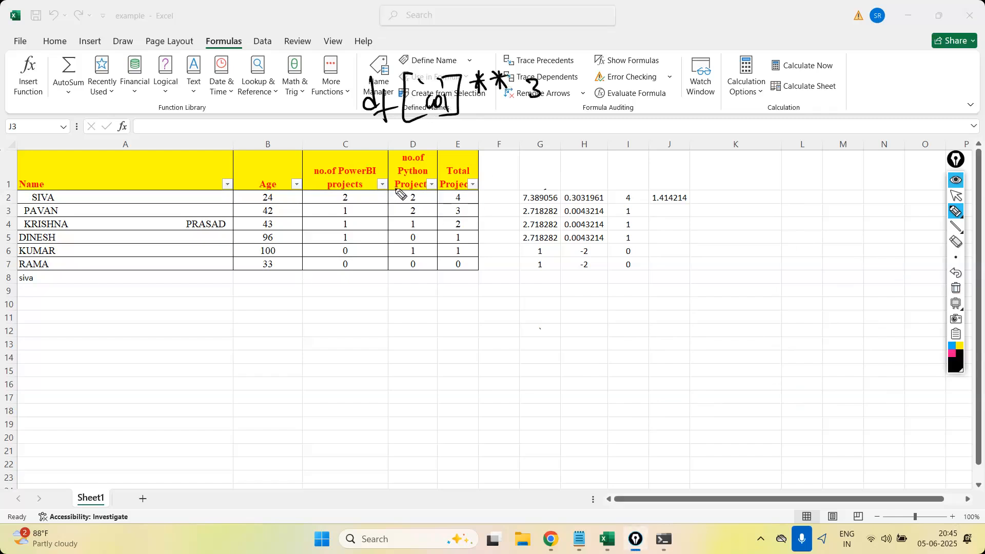
Handwrite the cube-root expression df['col']**(1/3) beside the power expression and stop annotating.
{"action": "left_click_drag", "start_coordinate": [661, 97], "coordinate": [665, 110]}
{"action": "left_click_drag", "start_coordinate": [669, 93], "coordinate": [674, 126]}
{"action": "mouse_move", "coordinate": [664, 110]}
{"action": "left_mouse_down"}
{"action": "mouse_move", "coordinate": [691, 96]}
{"action": "mouse_move", "coordinate": [711, 118]}
{"action": "mouse_move", "coordinate": [712, 95]}
{"action": "left_mouse_up"}
{"action": "mouse_move", "coordinate": [723, 93]}
{"action": "left_mouse_down"}
{"action": "mouse_move", "coordinate": [726, 106]}
{"action": "mouse_move", "coordinate": [732, 99]}
{"action": "left_mouse_up"}
{"action": "mouse_move", "coordinate": [739, 88]}
{"action": "left_mouse_down"}
{"action": "mouse_move", "coordinate": [745, 114]}
{"action": "mouse_move", "coordinate": [737, 115]}
{"action": "left_mouse_up"}
{"action": "left_click_drag", "start_coordinate": [765, 81], "coordinate": [767, 101]}
{"action": "left_click_drag", "start_coordinate": [759, 86], "coordinate": [798, 94]}
{"action": "mouse_move", "coordinate": [796, 84]}
{"action": "left_mouse_down"}
{"action": "mouse_move", "coordinate": [783, 98]}
{"action": "mouse_move", "coordinate": [815, 108]}
{"action": "mouse_move", "coordinate": [817, 91]}
{"action": "left_mouse_up"}
{"action": "mouse_move", "coordinate": [825, 77]}
{"action": "left_mouse_down"}
{"action": "mouse_move", "coordinate": [816, 104]}
{"action": "mouse_move", "coordinate": [841, 116]}
{"action": "left_mouse_up"}
{"action": "left_click", "coordinate": [956, 197]}
Switch to Chrome and open 1. Feature Transformations.pdf from the Python > 06. Data Transformation folder in Google Drive.
{"action": "left_click", "coordinate": [551, 538]}
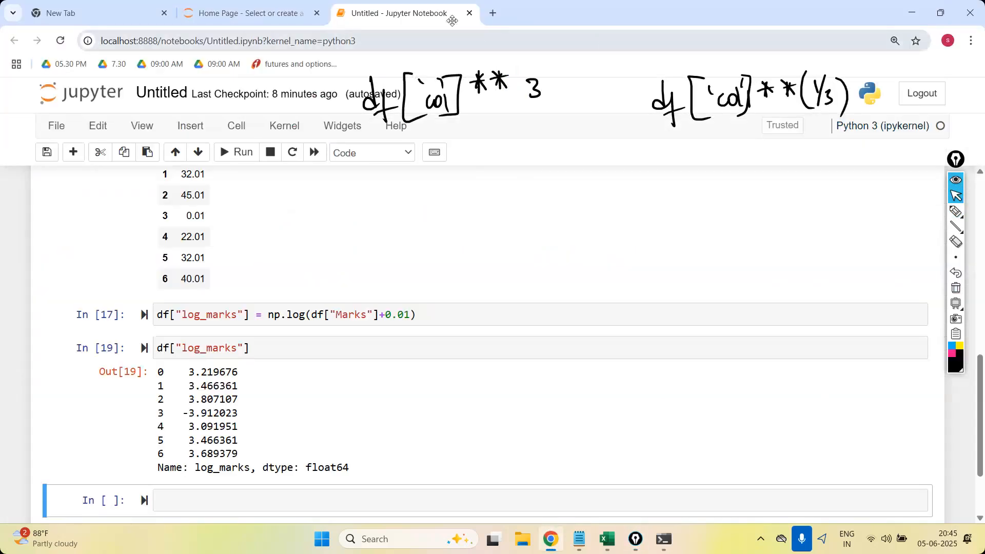
{"action": "left_click", "coordinate": [492, 13]}
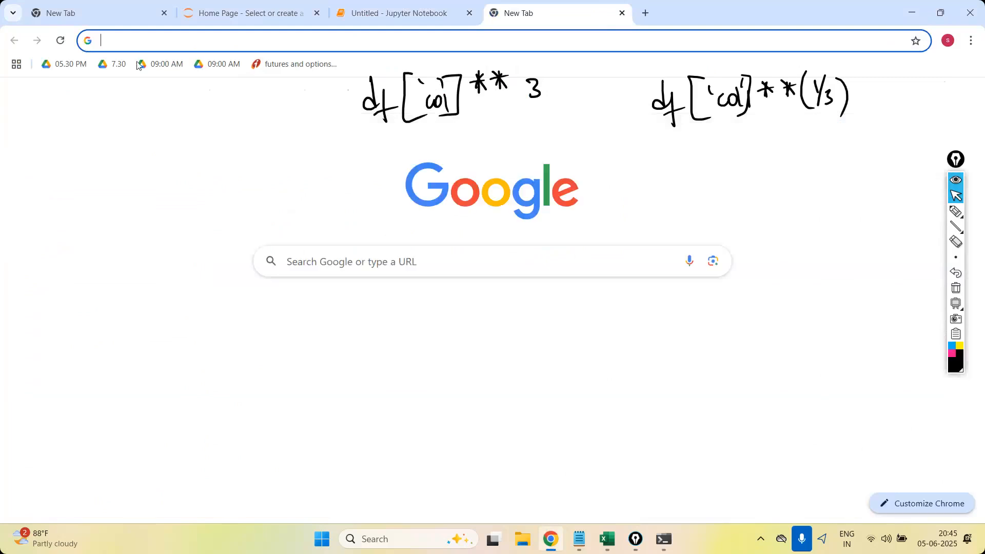
{"action": "left_click", "coordinate": [139, 64]}
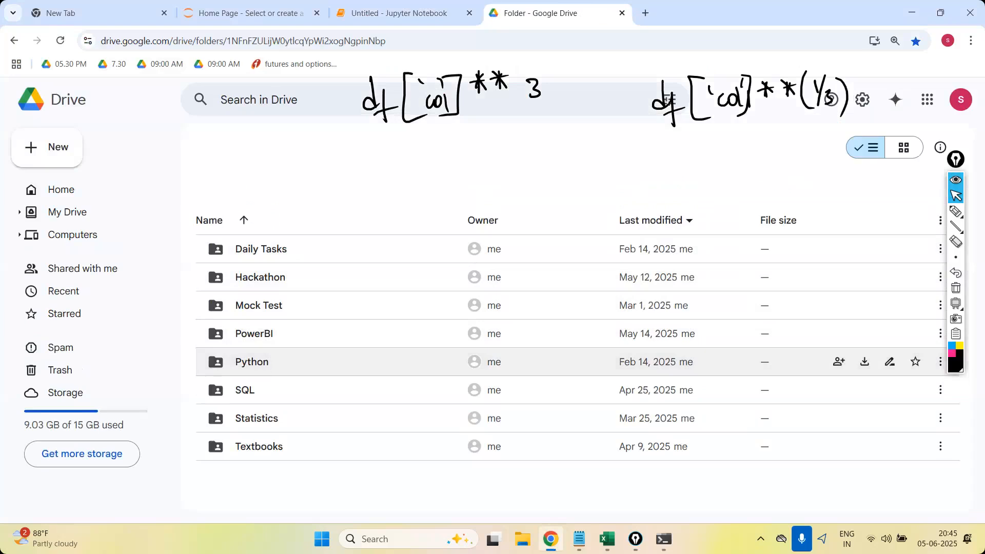
{"action": "double_click", "coordinate": [262, 365]}
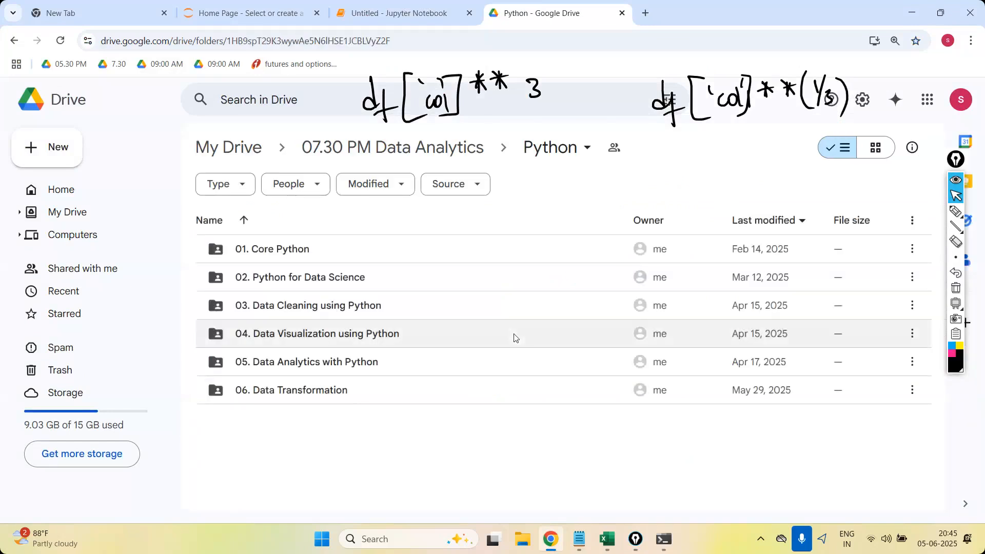
{"action": "left_click", "coordinate": [325, 394]}
{"action": "double_click", "coordinate": [324, 394]}
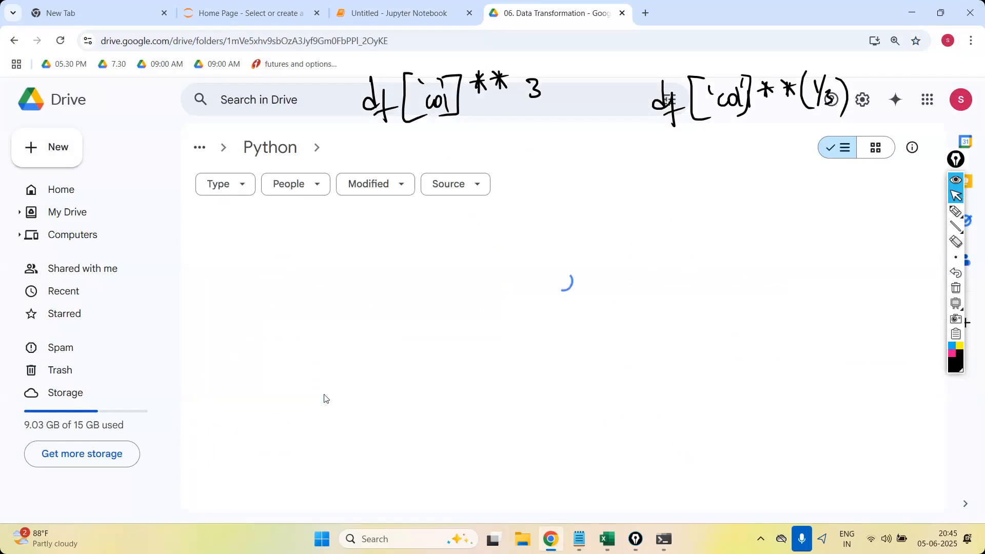
{"action": "double_click", "coordinate": [333, 250]}
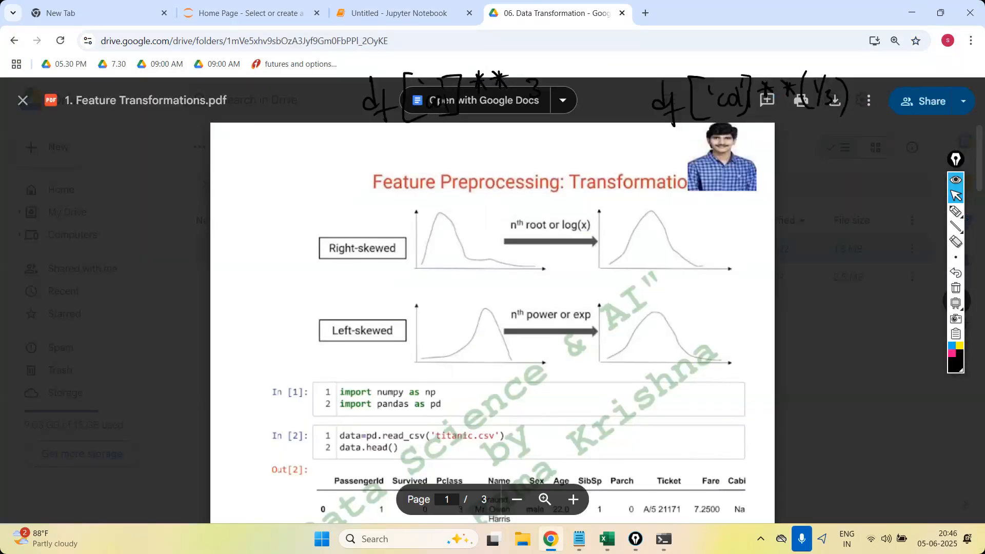
Examine the PDF's root, logarithmic and reciprocal transformation examples for Fare, then close the preview.
{"action": "scroll", "coordinate": [440, 366], "scroll_direction": "down", "scroll_amount": 15}
{"action": "scroll", "coordinate": [492, 323], "scroll_direction": "down", "scroll_amount": 5}
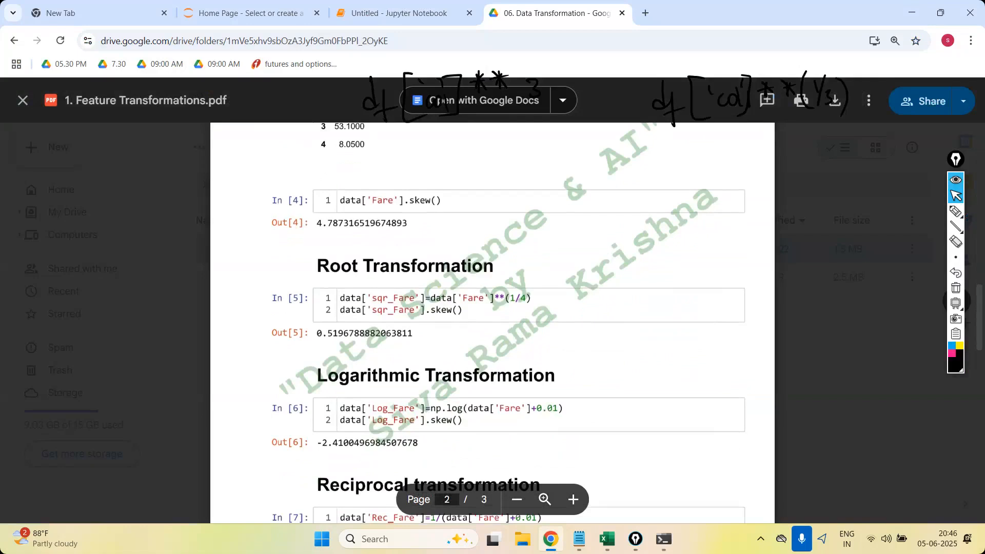
{"action": "scroll", "coordinate": [504, 260], "scroll_direction": "up", "scroll_amount": 6}
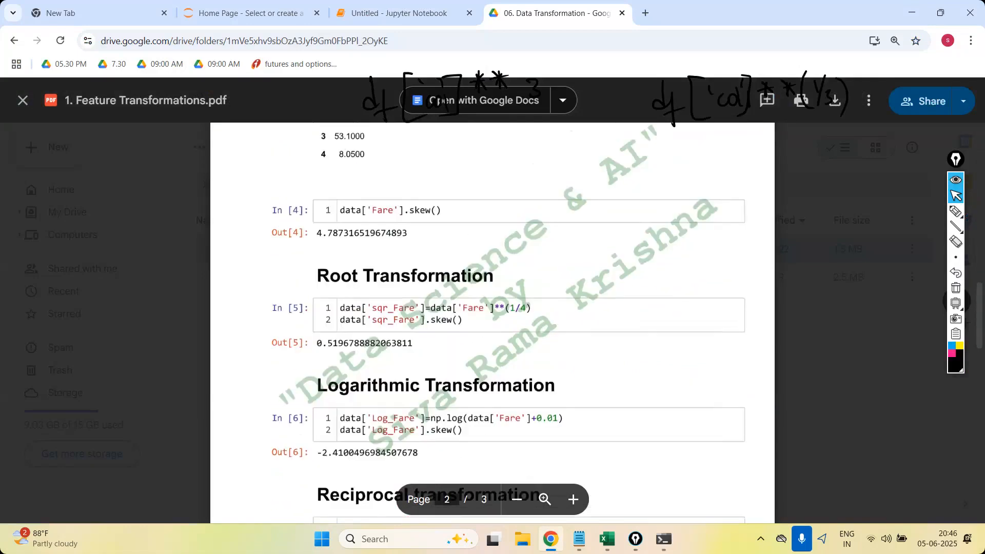
{"action": "scroll", "coordinate": [504, 261], "scroll_direction": "down", "scroll_amount": 2}
{"action": "scroll", "coordinate": [492, 323], "scroll_direction": "down", "scroll_amount": 1}
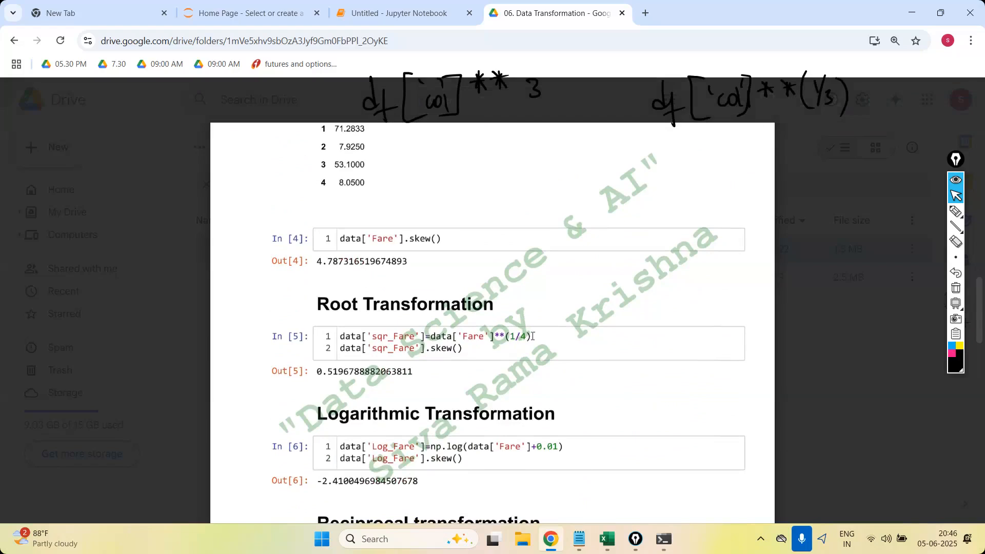
{"action": "scroll", "coordinate": [532, 336], "scroll_direction": "down", "scroll_amount": 6}
{"action": "scroll", "coordinate": [493, 323], "scroll_direction": "up", "scroll_amount": 15}
{"action": "scroll", "coordinate": [492, 323], "scroll_direction": "down", "scroll_amount": 10}
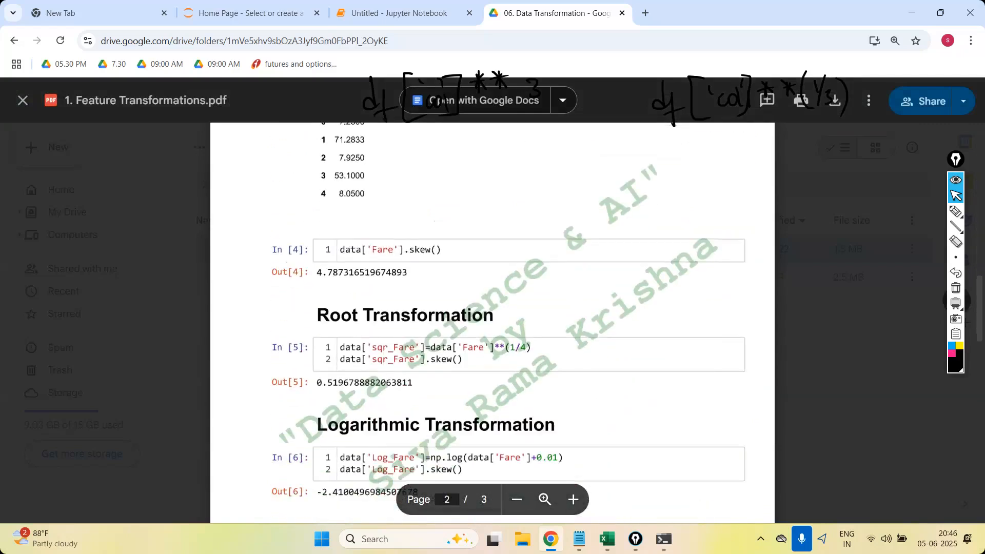
{"action": "scroll", "coordinate": [492, 323], "scroll_direction": "down", "scroll_amount": 1}
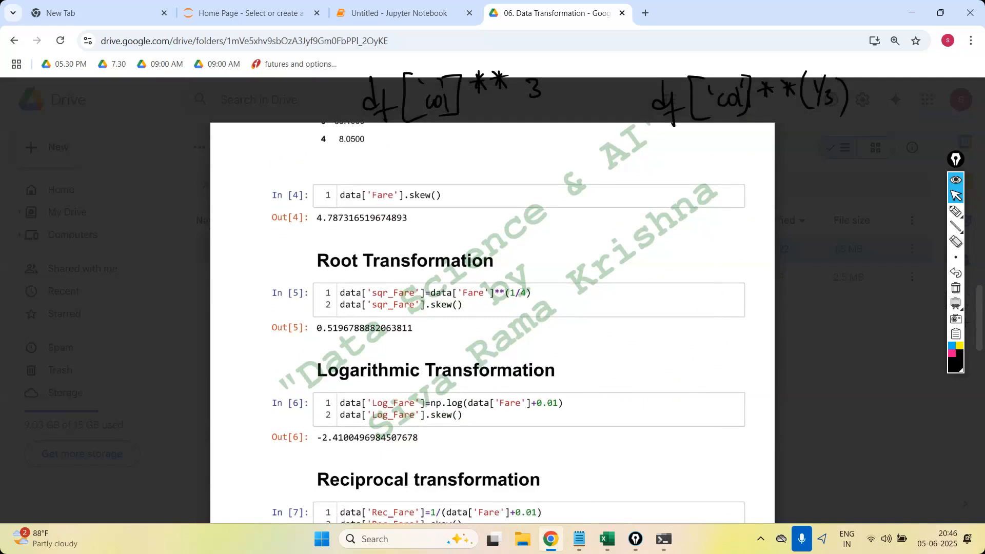
{"action": "key", "text": "Escape"}
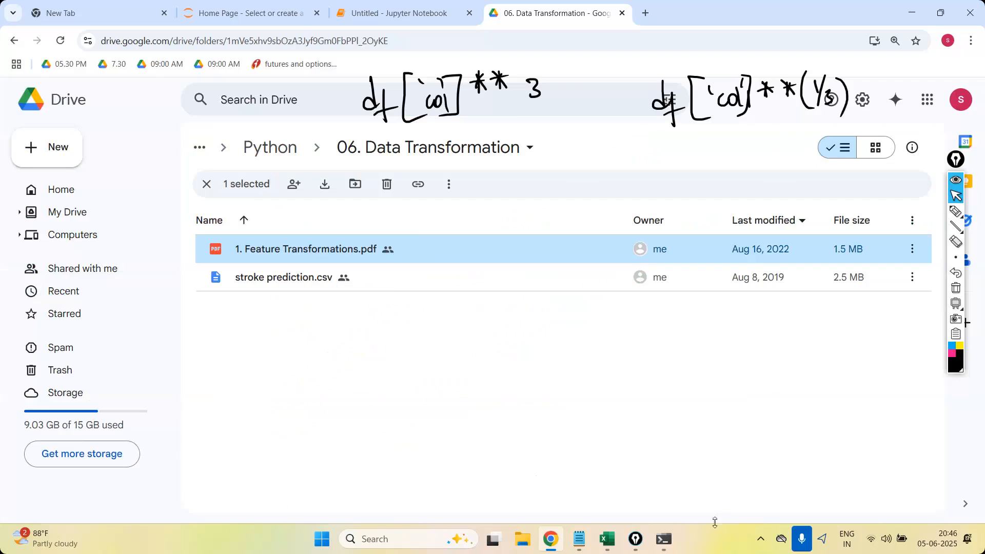
Switch to the Excel workbook and fill the J2 formula down through J7.
{"action": "left_click", "coordinate": [615, 542]}
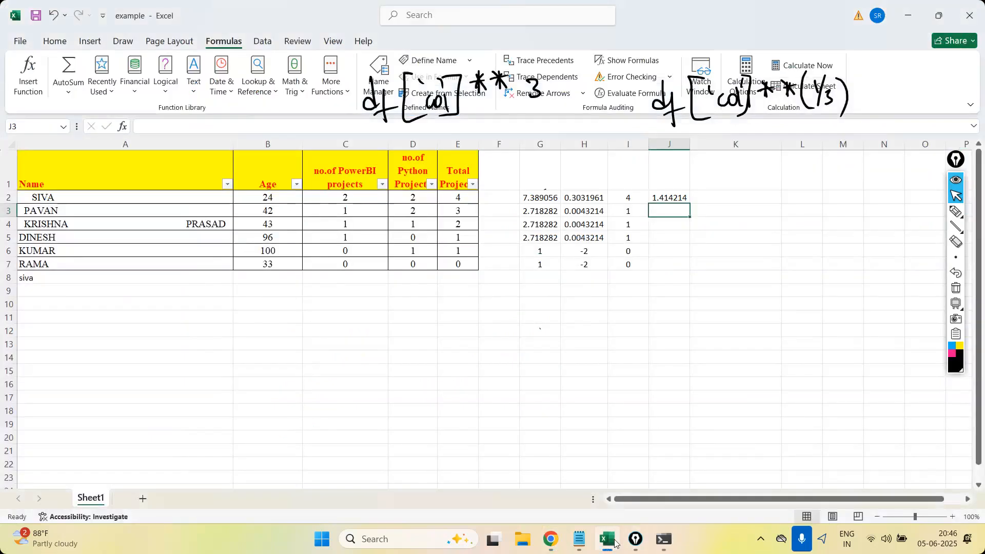
{"action": "left_click", "coordinate": [670, 194]}
{"action": "left_click_drag", "start_coordinate": [690, 204], "coordinate": [688, 272]}
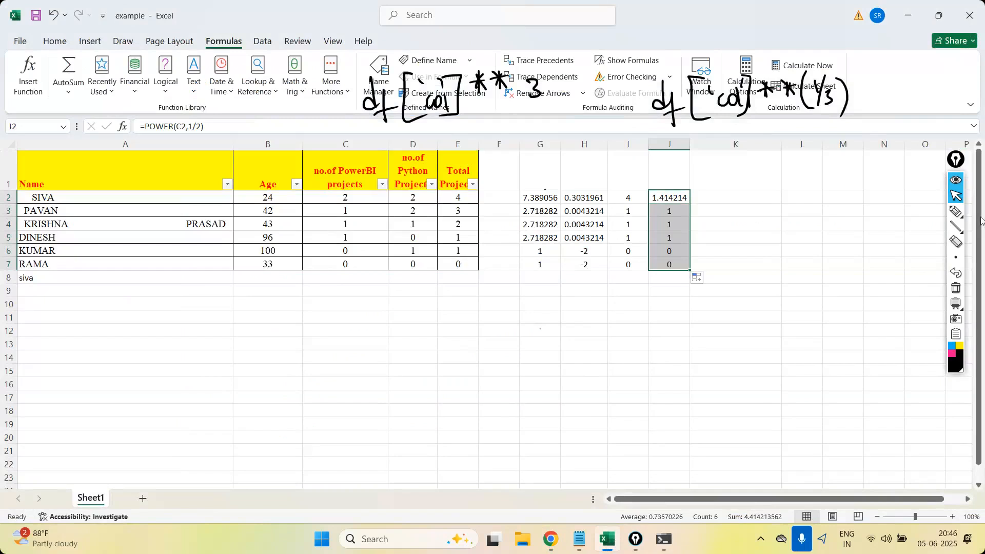
Handwrite Exp( ), log10( ) and pow( ) one below another on the empty cells beside the calculated columns.
{"action": "left_click", "coordinate": [955, 211]}
{"action": "mouse_move", "coordinate": [749, 214]}
{"action": "left_mouse_down"}
{"action": "mouse_move", "coordinate": [737, 226]}
{"action": "mouse_move", "coordinate": [769, 241]}
{"action": "mouse_move", "coordinate": [794, 215]}
{"action": "mouse_move", "coordinate": [811, 232]}
{"action": "left_mouse_up"}
{"action": "mouse_move", "coordinate": [743, 257]}
{"action": "left_mouse_down"}
{"action": "mouse_move", "coordinate": [811, 277]}
{"action": "mouse_move", "coordinate": [797, 277]}
{"action": "left_mouse_up"}
{"action": "left_click_drag", "start_coordinate": [811, 257], "coordinate": [816, 280]}
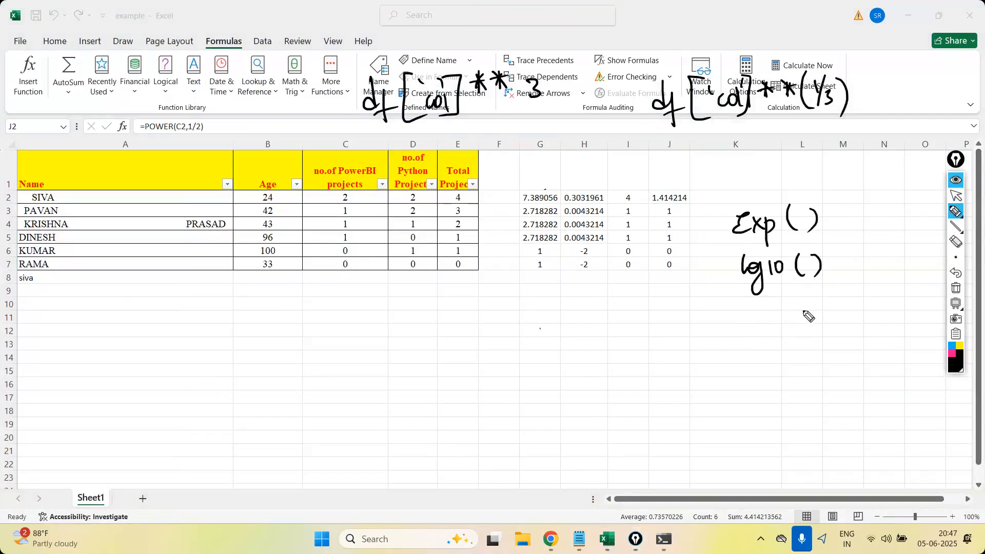
{"action": "mouse_move", "coordinate": [750, 321]}
{"action": "left_mouse_down"}
{"action": "mouse_move", "coordinate": [794, 321]}
{"action": "mouse_move", "coordinate": [796, 311]}
{"action": "mouse_move", "coordinate": [800, 324]}
{"action": "left_mouse_up"}
{"action": "left_click_drag", "start_coordinate": [823, 301], "coordinate": [825, 323]}
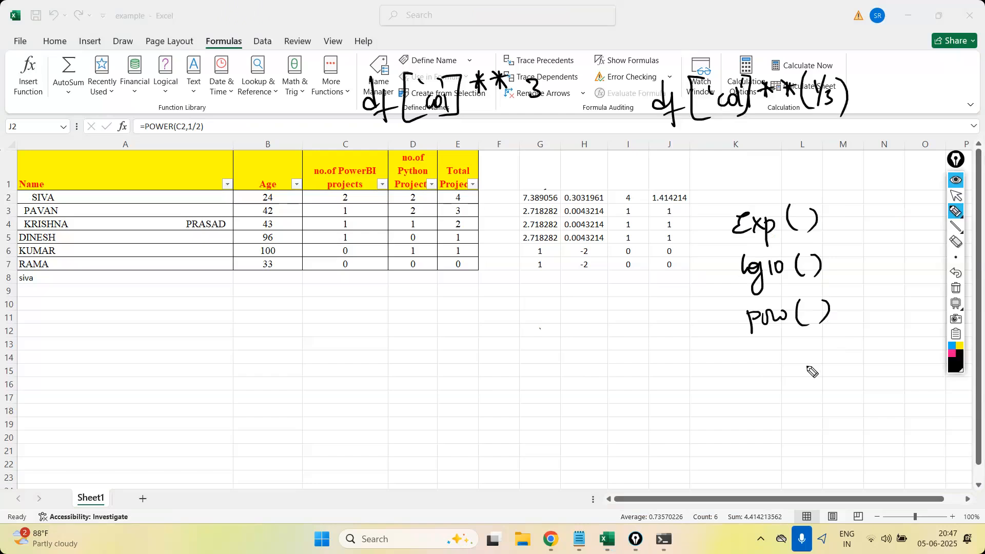
Handwrite the arguments inside the listed functions: value for Exp and log10, and value, pow for pow.
{"action": "left_click", "coordinate": [808, 185]}
{"action": "left_click_drag", "start_coordinate": [809, 185], "coordinate": [803, 220]}
{"action": "mouse_move", "coordinate": [794, 215]}
{"action": "left_mouse_down"}
{"action": "mouse_move", "coordinate": [816, 229]}
{"action": "mouse_move", "coordinate": [837, 211]}
{"action": "left_mouse_up"}
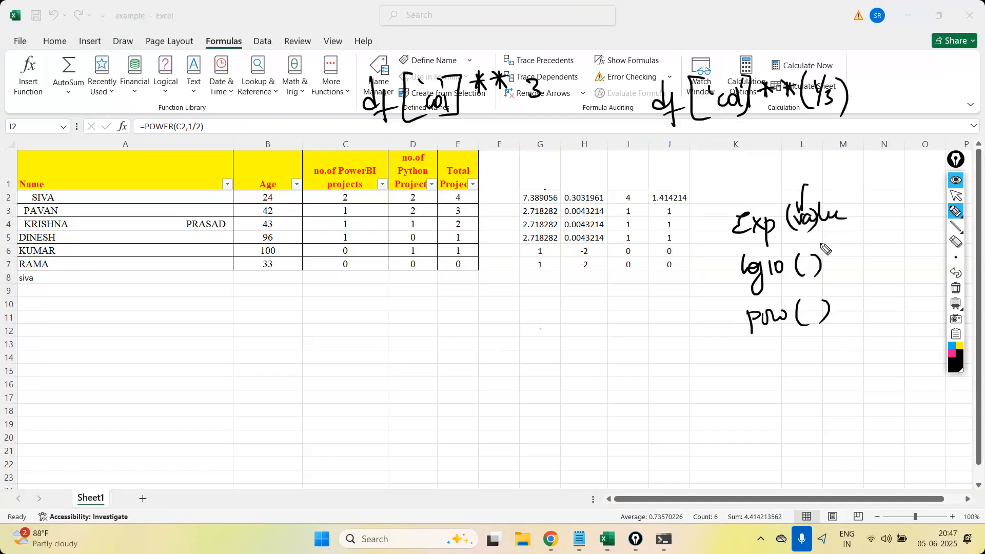
{"action": "mouse_move", "coordinate": [811, 257]}
{"action": "left_mouse_down"}
{"action": "mouse_move", "coordinate": [814, 273]}
{"action": "mouse_move", "coordinate": [861, 262]}
{"action": "left_mouse_up"}
{"action": "left_click", "coordinate": [958, 245]}
{"action": "mouse_move", "coordinate": [839, 303]}
{"action": "left_mouse_down"}
{"action": "mouse_move", "coordinate": [824, 313]}
{"action": "mouse_move", "coordinate": [918, 302]}
{"action": "mouse_move", "coordinate": [913, 319]}
{"action": "left_mouse_up"}
{"action": "left_click", "coordinate": [954, 213]}
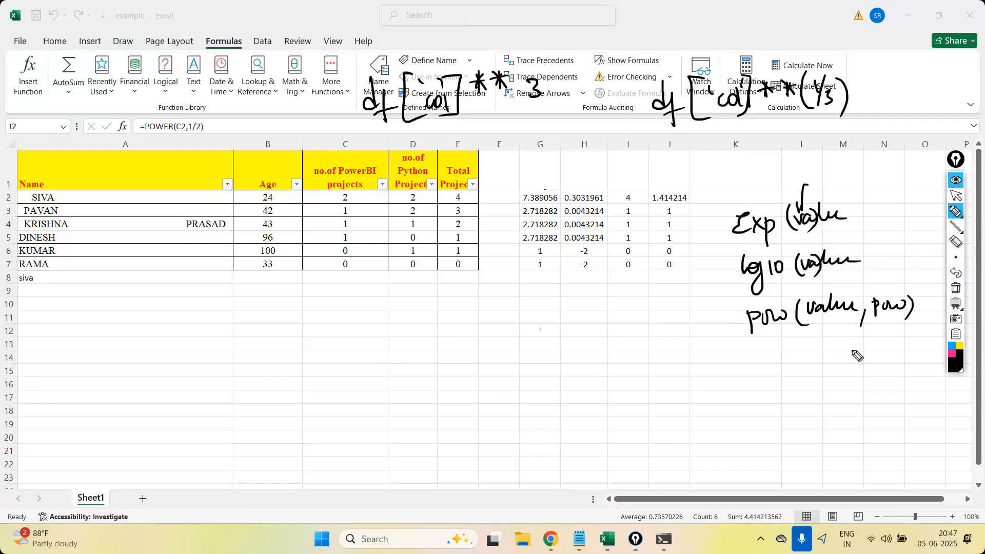
Handwrite round below the pow entry, clear all annotations from the screen and stop annotating.
{"action": "mouse_move", "coordinate": [751, 367]}
{"action": "left_mouse_down"}
{"action": "mouse_move", "coordinate": [807, 369]}
{"action": "mouse_move", "coordinate": [805, 353]}
{"action": "left_mouse_up"}
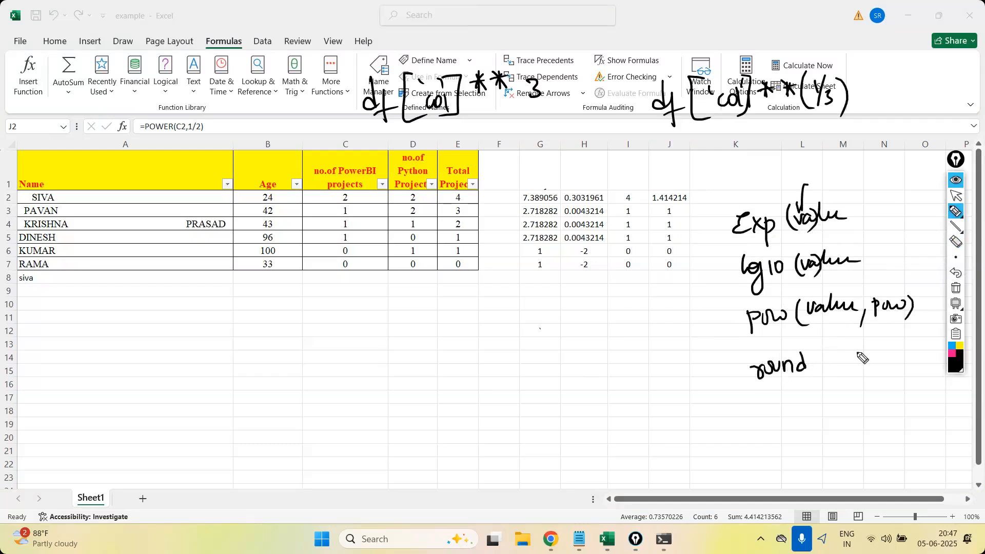
{"action": "left_click", "coordinate": [955, 288]}
{"action": "left_click", "coordinate": [956, 196]}
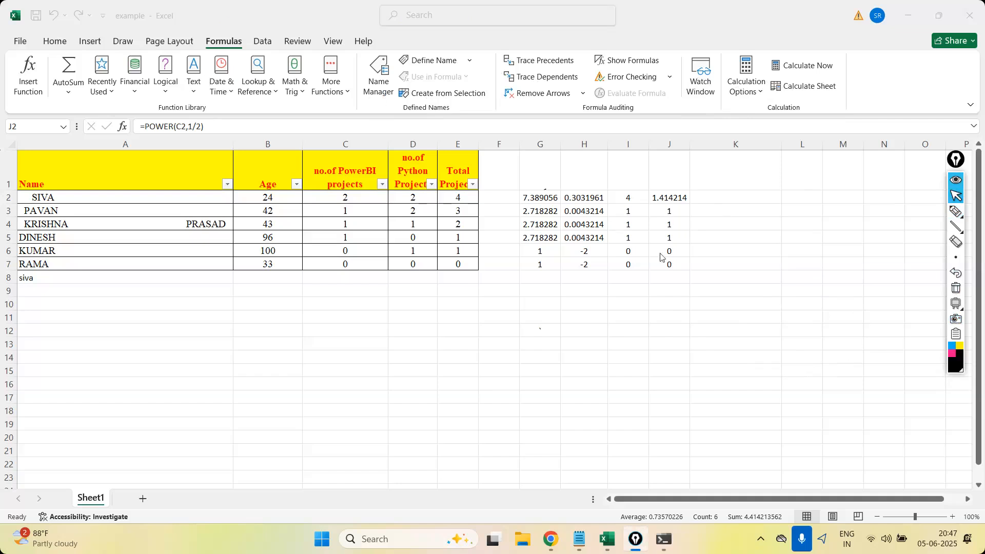
Examine the complete list of Statistical functions, from AVEDEV through Z.TEST.
{"action": "left_click", "coordinate": [351, 94]}
{"action": "left_click", "coordinate": [350, 96]}
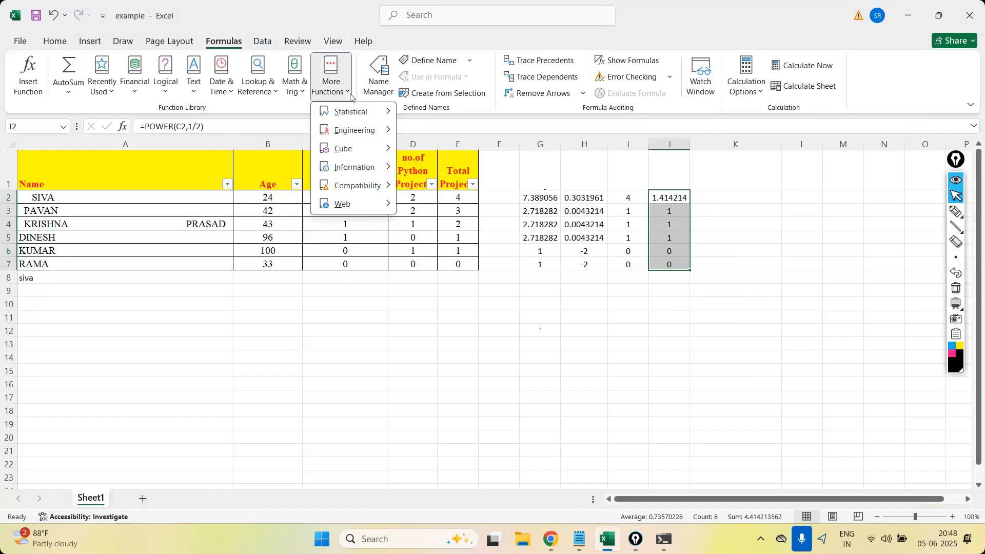
{"action": "mouse_move", "coordinate": [355, 112]}
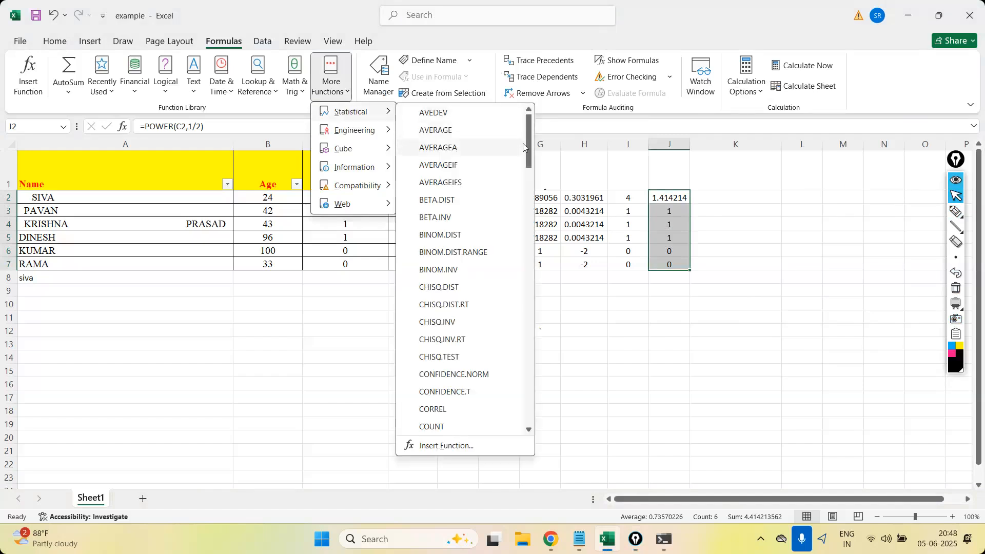
{"action": "left_click_drag", "start_coordinate": [529, 154], "coordinate": [538, 428]}
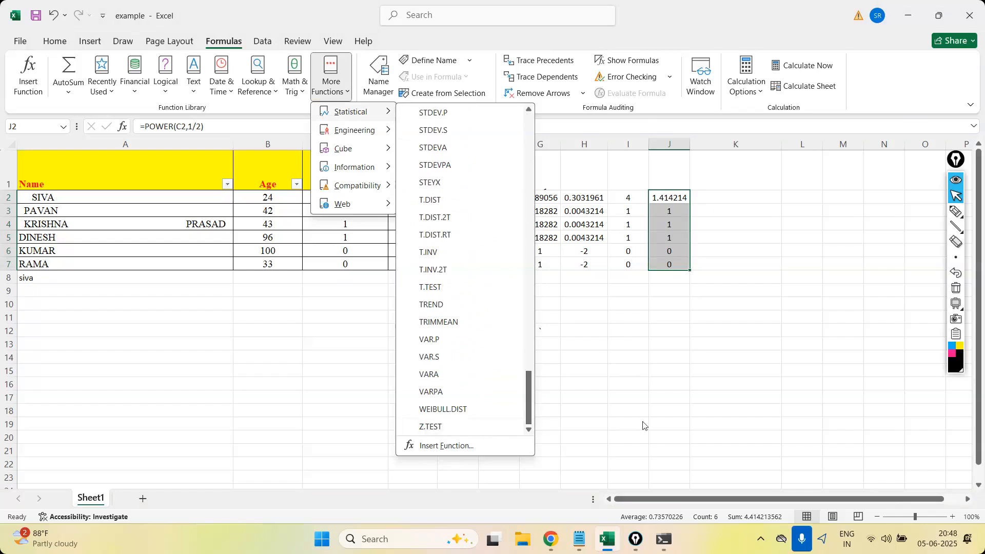
{"action": "left_click_drag", "start_coordinate": [529, 380], "coordinate": [522, 148]}
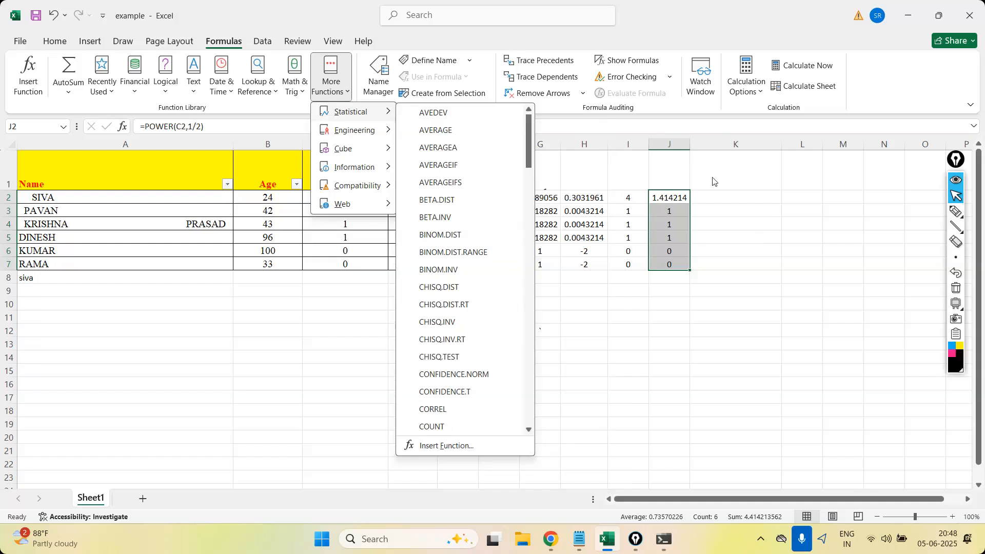
{"action": "left_click", "coordinate": [745, 197]}
{"action": "left_click", "coordinate": [744, 197]}
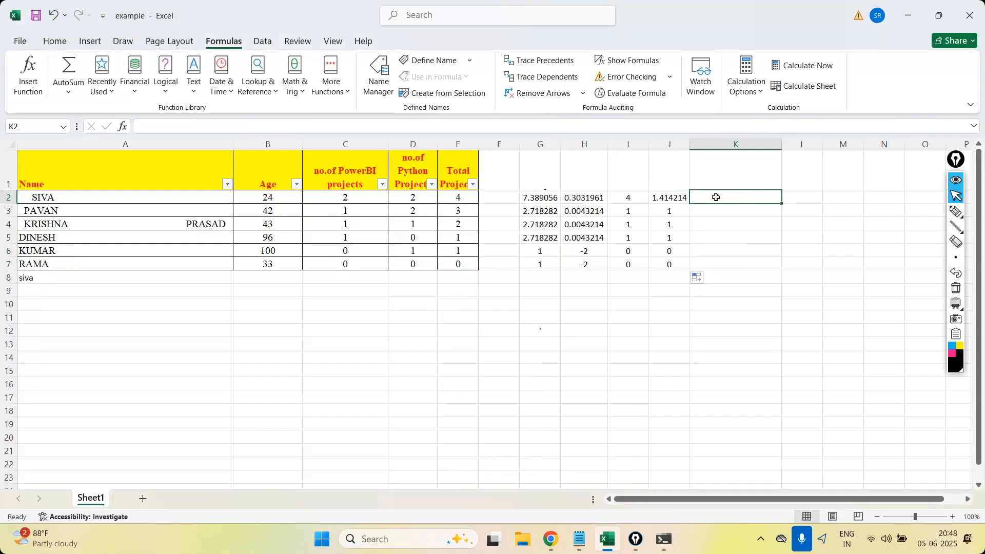
{"action": "left_click", "coordinate": [340, 94]}
{"action": "mouse_move", "coordinate": [361, 112]}
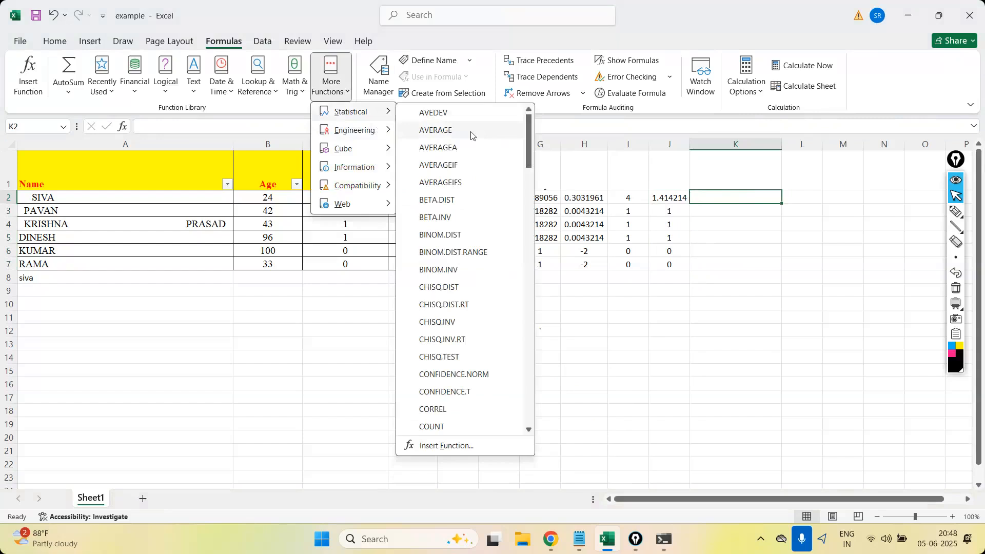
{"action": "left_click", "coordinate": [471, 135]}
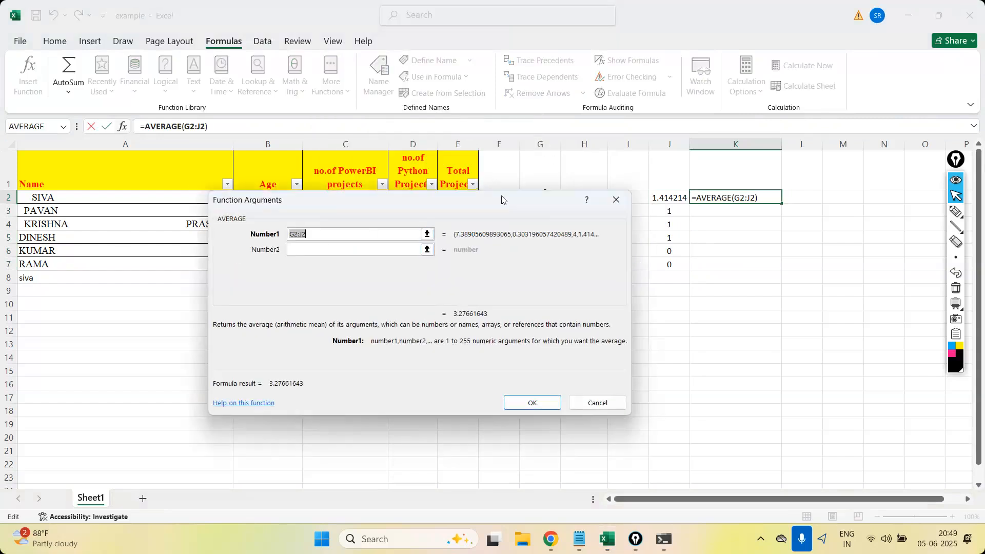
{"action": "left_click_drag", "start_coordinate": [505, 204], "coordinate": [386, 344]}
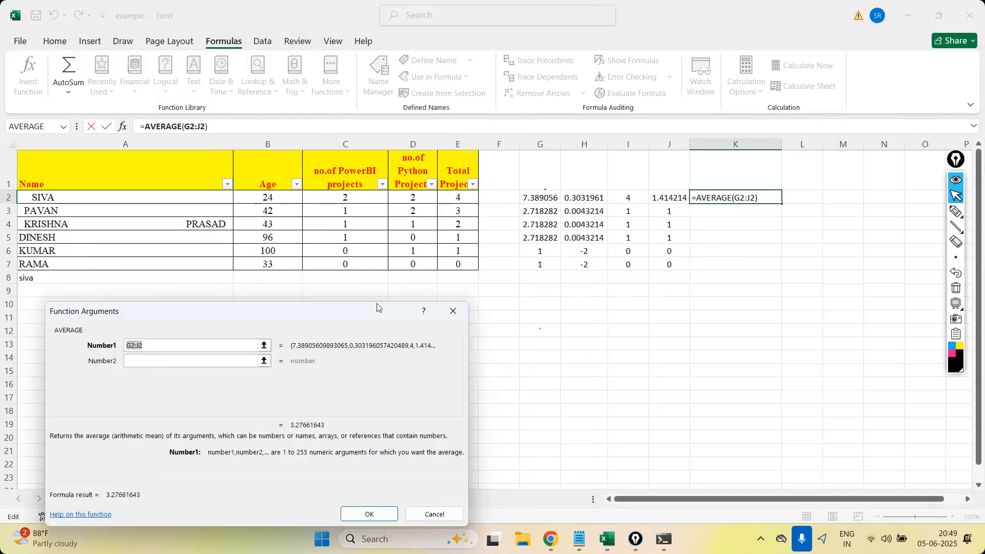
{"action": "left_click_drag", "start_coordinate": [272, 198], "coordinate": [272, 251]}
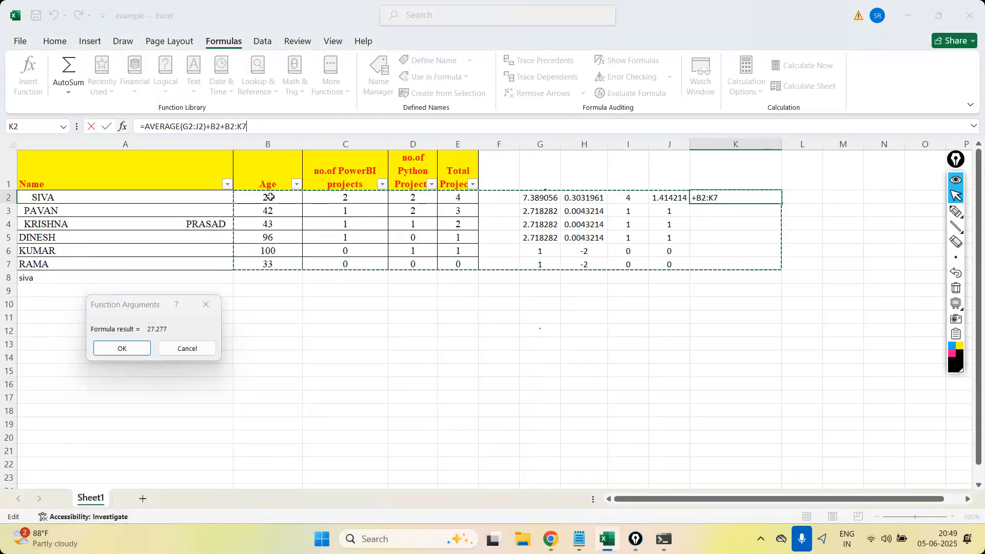
{"action": "left_click_drag", "start_coordinate": [270, 197], "coordinate": [270, 263]}
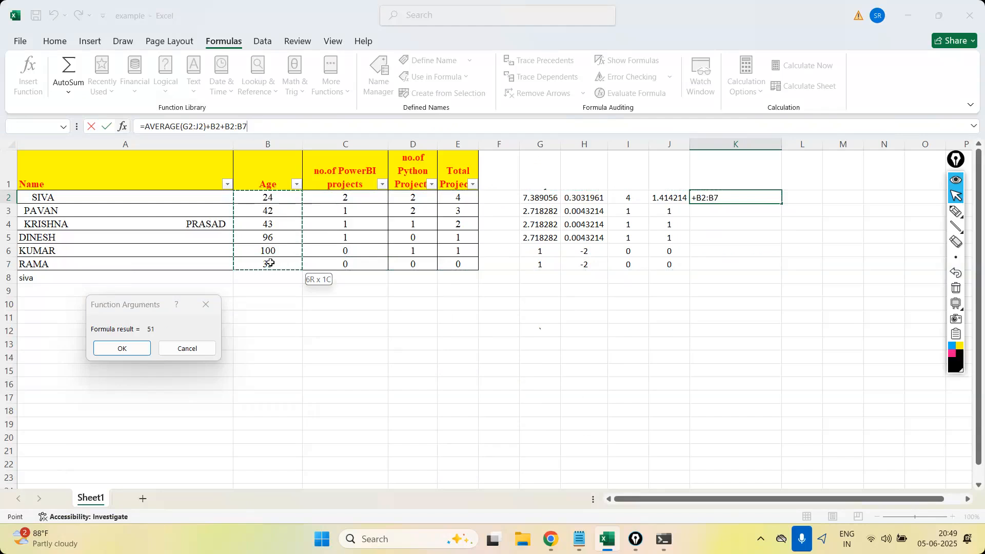
{"action": "left_click_drag", "start_coordinate": [271, 263], "coordinate": [268, 198]}
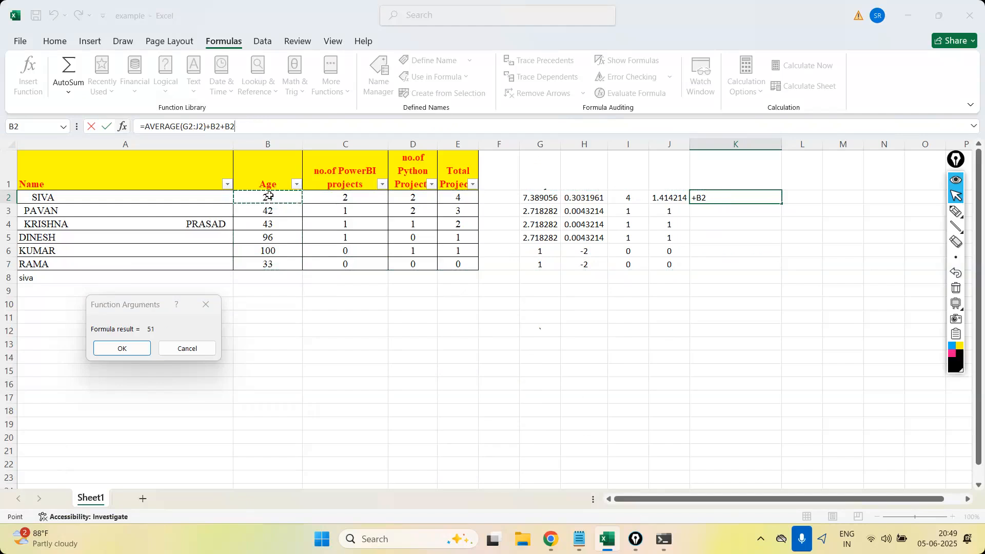
{"action": "key", "text": "Escape"}
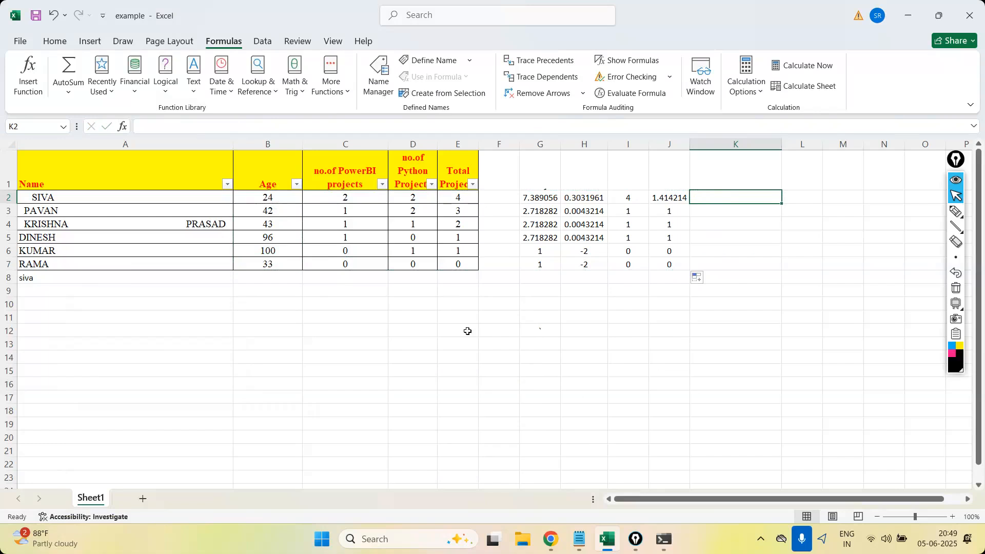
Enter =AVERAGE(B2:B7) in C11 to average the Age column.
{"action": "left_click", "coordinate": [366, 314]}
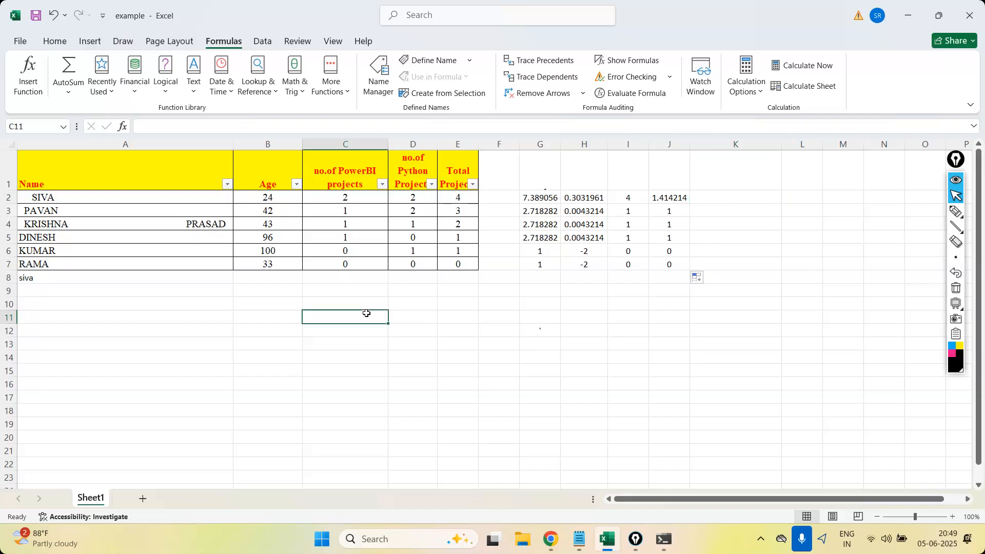
{"action": "type", "text": "="}
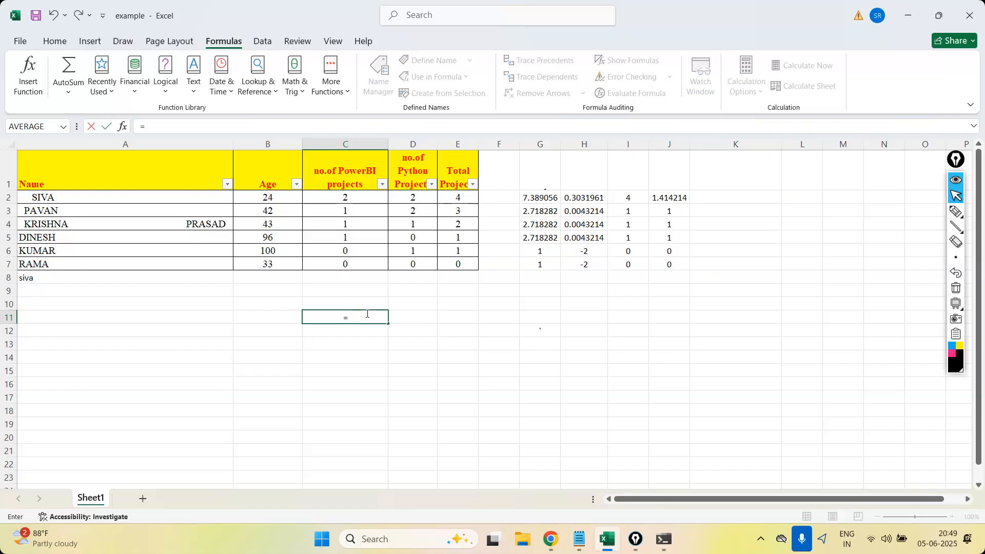
{"action": "type", "text": "avera"}
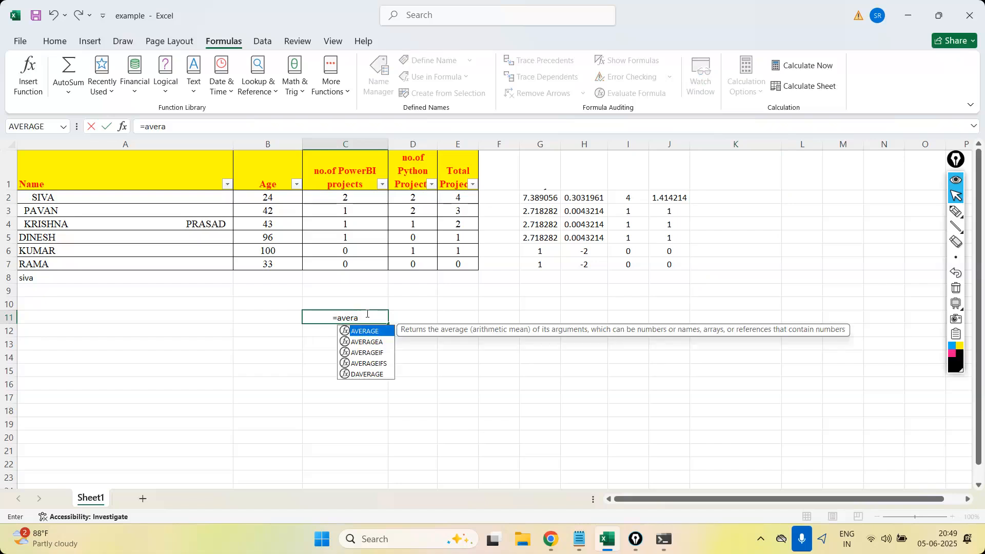
{"action": "double_click", "coordinate": [371, 331]}
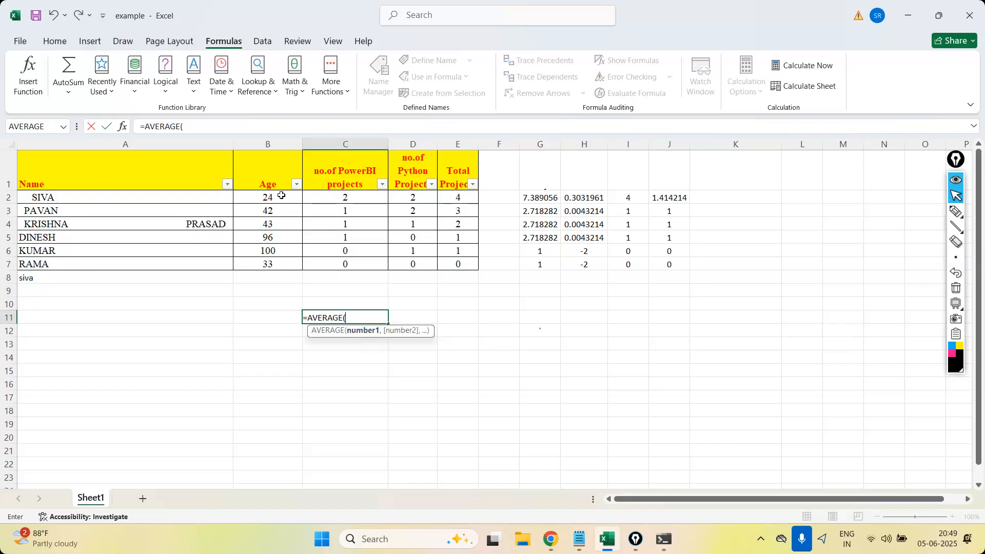
{"action": "left_click_drag", "start_coordinate": [280, 196], "coordinate": [286, 259]}
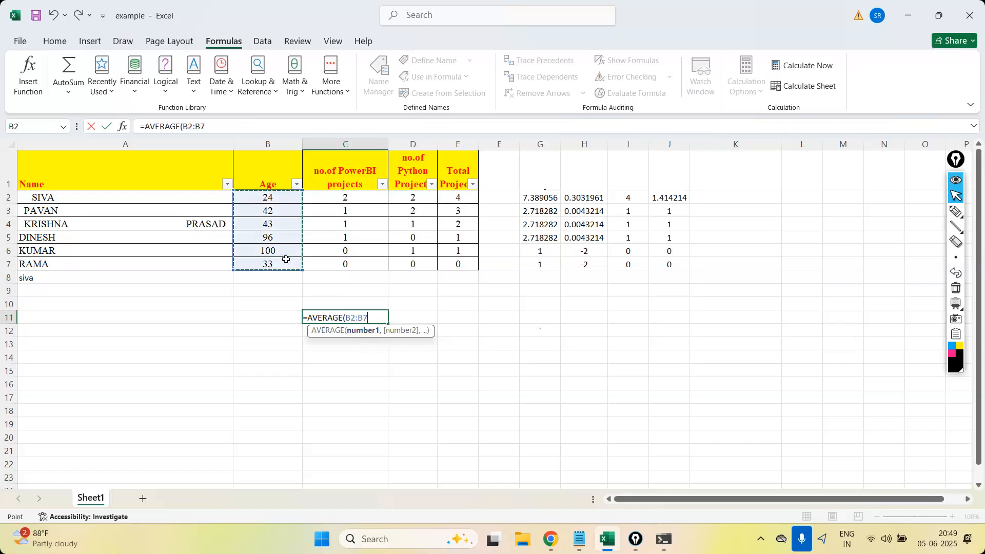
{"action": "type", "text": ")"}
{"action": "key", "text": "Return"}
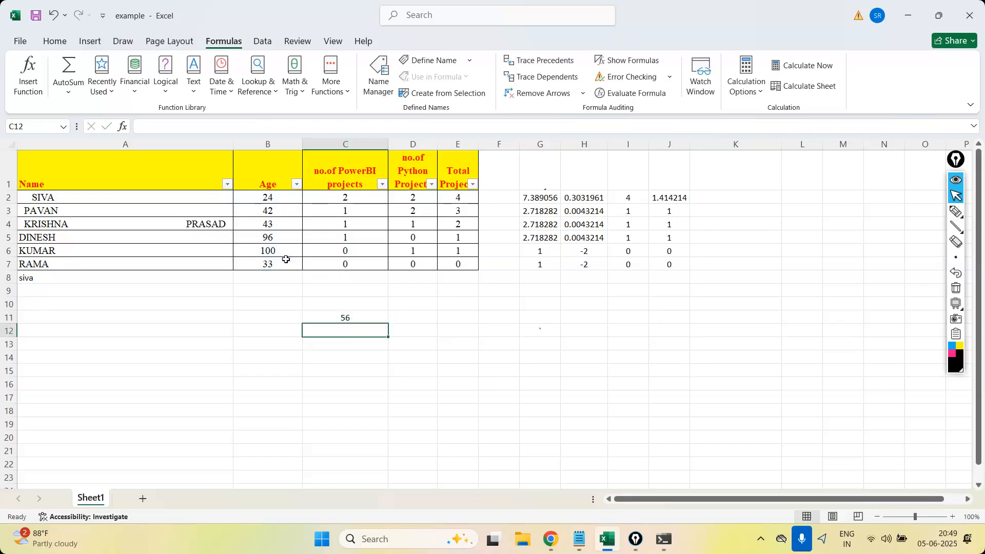
Try to start an AVERAGEA formula in C12, reading the function's description.
{"action": "type", "text": "=avera"}
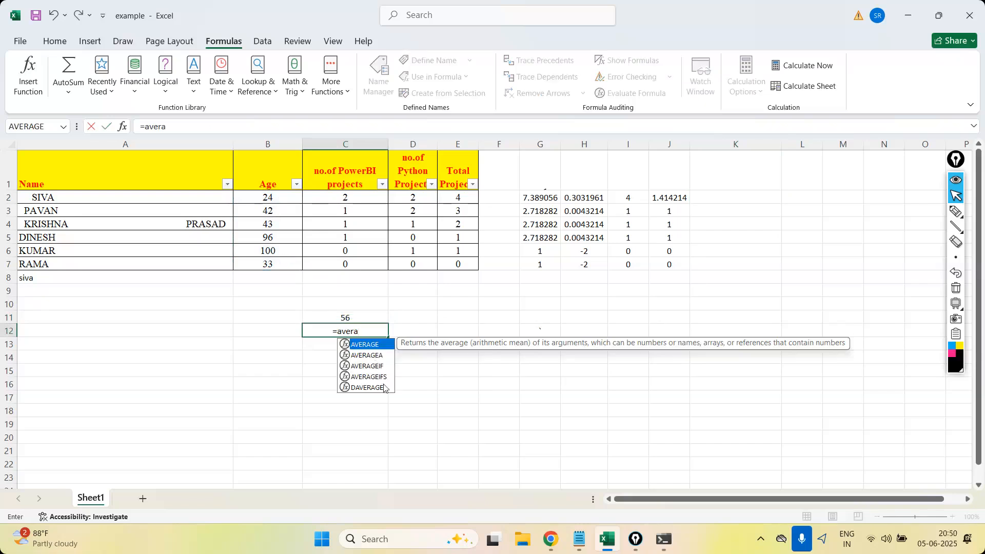
{"action": "left_click", "coordinate": [371, 356]}
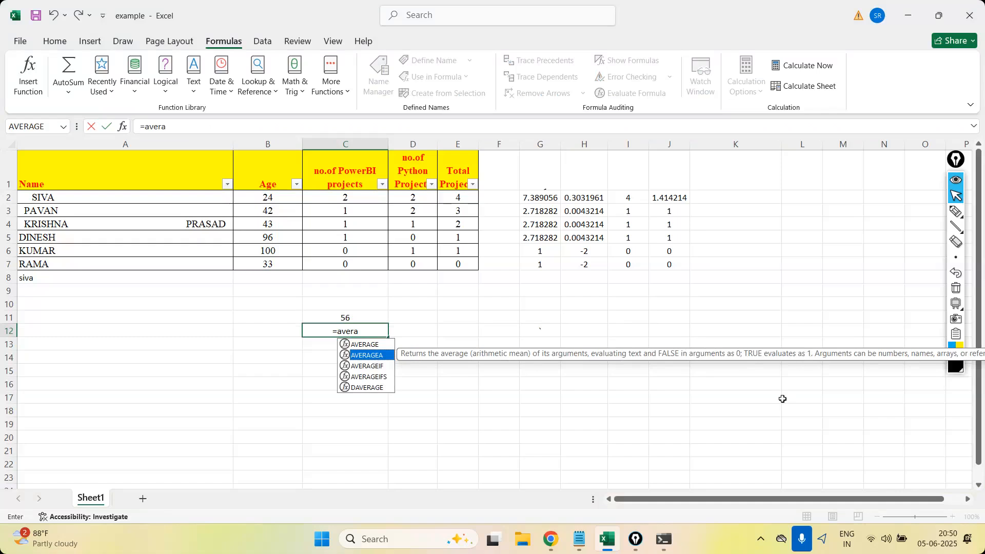
{"action": "left_click", "coordinate": [743, 289]}
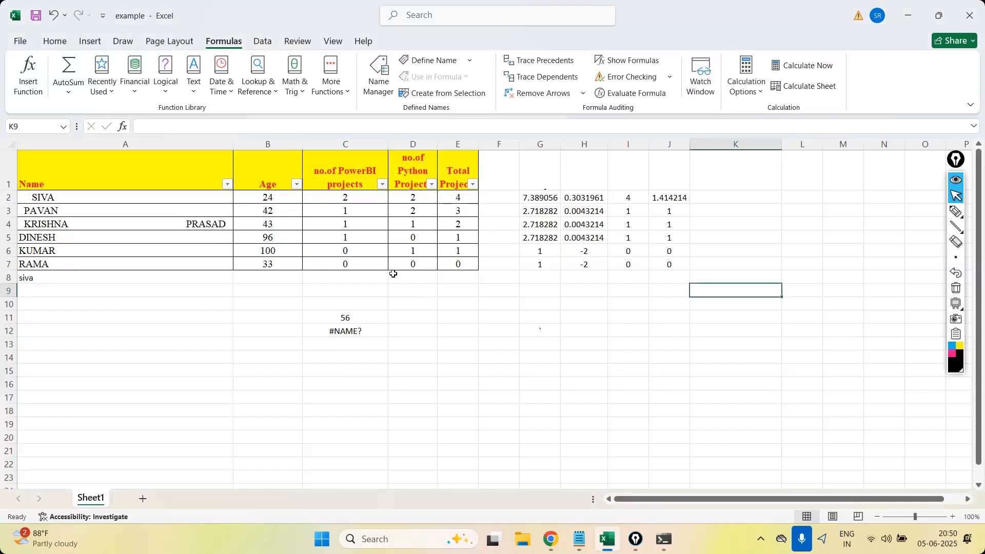
Replace the age in B4 with True and check the average formula in C11.
{"action": "left_click", "coordinate": [373, 324]}
{"action": "left_click", "coordinate": [355, 316]}
{"action": "left_click", "coordinate": [267, 223]}
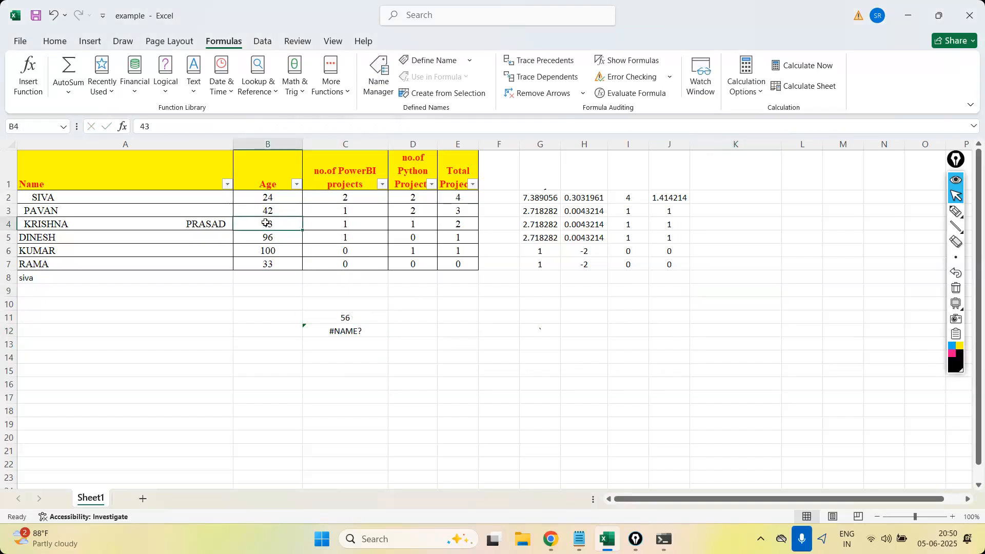
{"action": "type", "text": "T"}
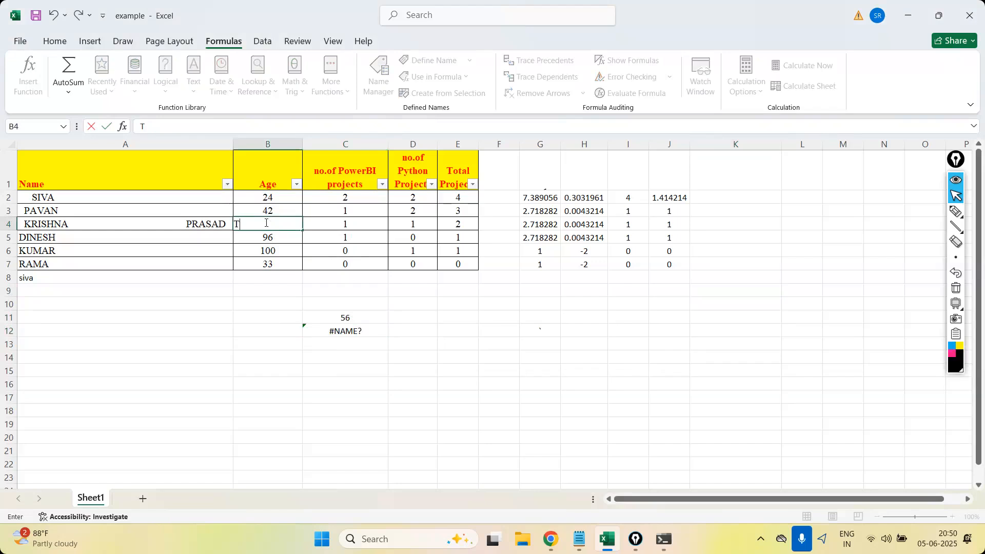
{"action": "type", "text": "rue"}
{"action": "key", "text": "Return"}
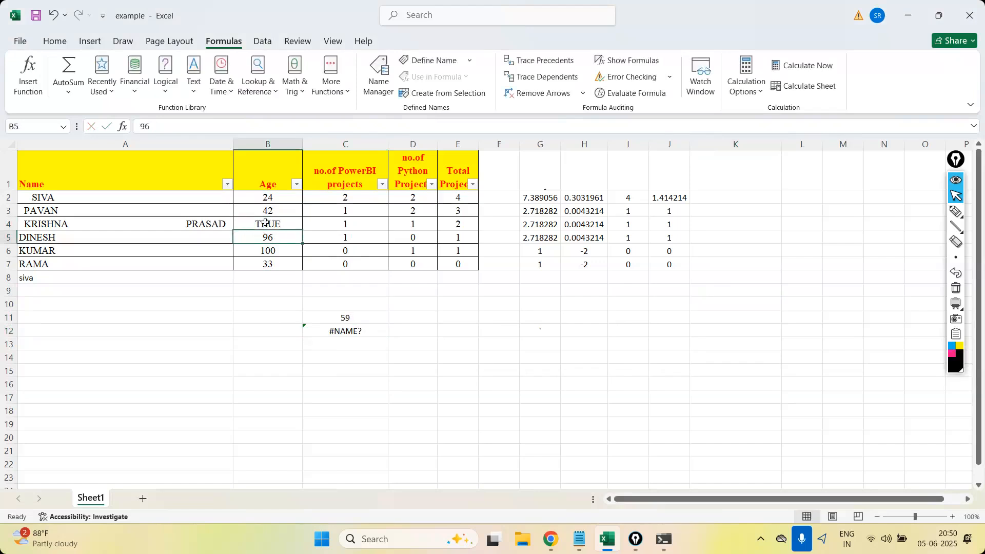
{"action": "left_click", "coordinate": [355, 321]}
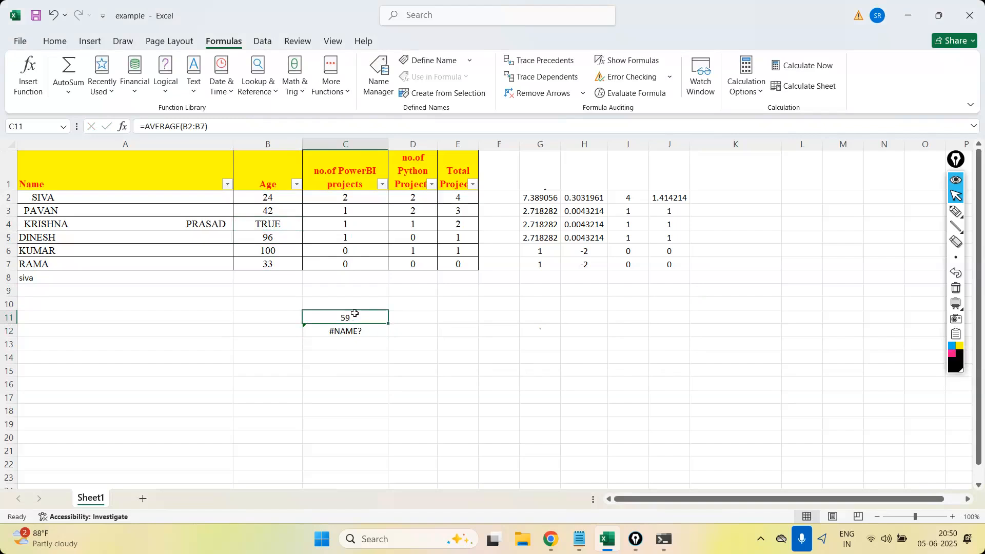
Add a new sheet and enter 2, 3 and True in A1 through A3.
{"action": "left_click", "coordinate": [142, 500]}
{"action": "type", "text": "2"}
{"action": "key", "text": "Return"}
{"action": "type", "text": "3"}
{"action": "key", "text": "Return"}
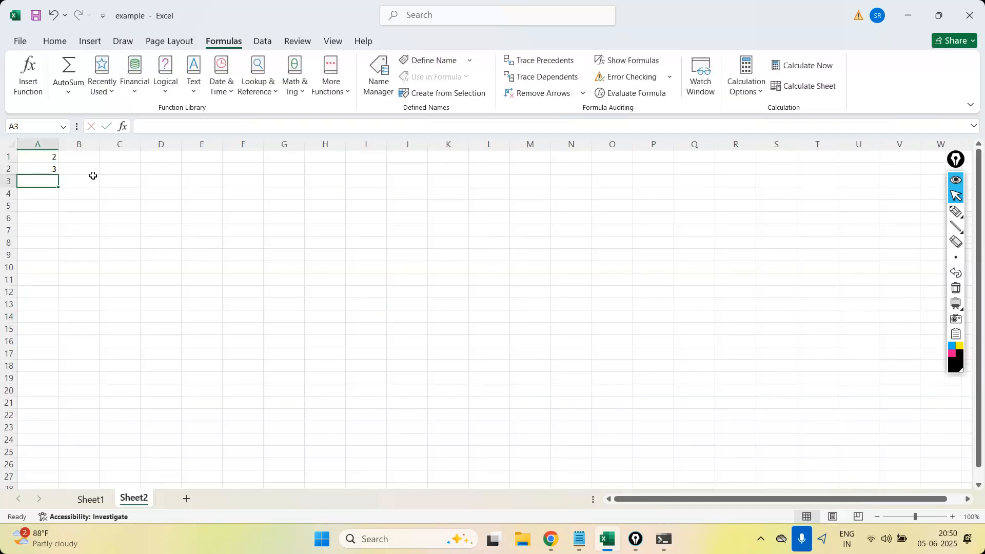
{"action": "type", "text": "True"}
{"action": "key", "text": "Return"}
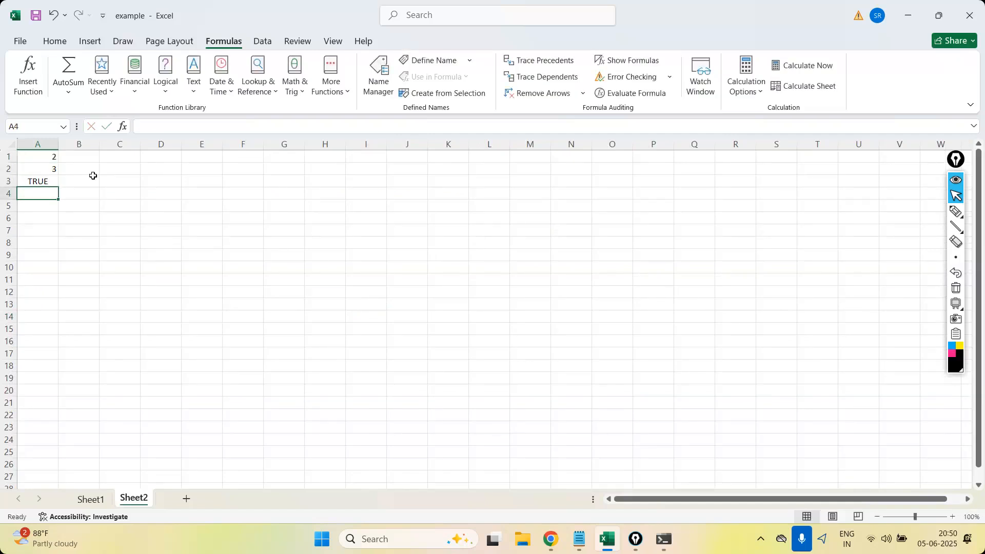
Enter =AVERAGE(A1:A3) in A4 to average the two numbers and the logical value.
{"action": "type", "text": "=avera"}
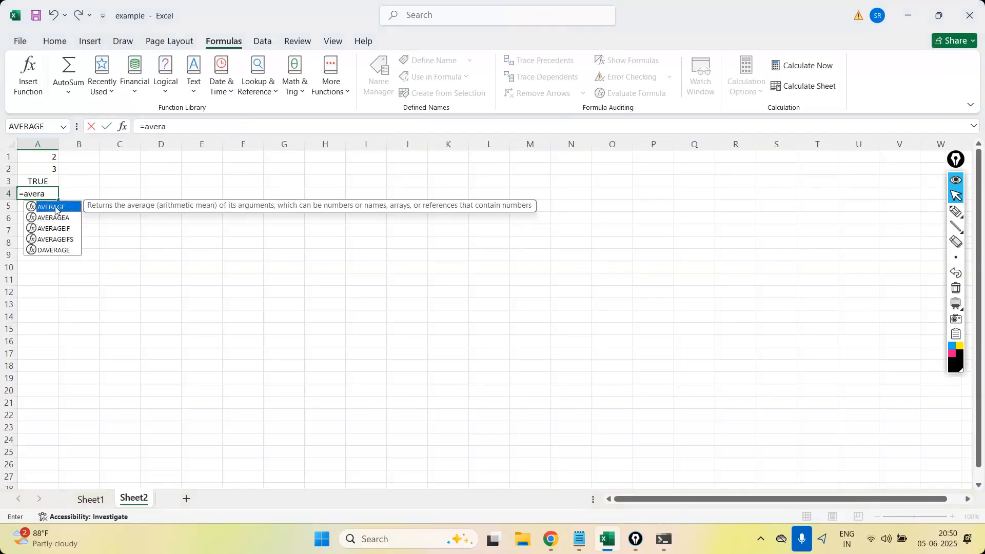
{"action": "double_click", "coordinate": [55, 207]}
{"action": "left_click_drag", "start_coordinate": [44, 155], "coordinate": [44, 178]}
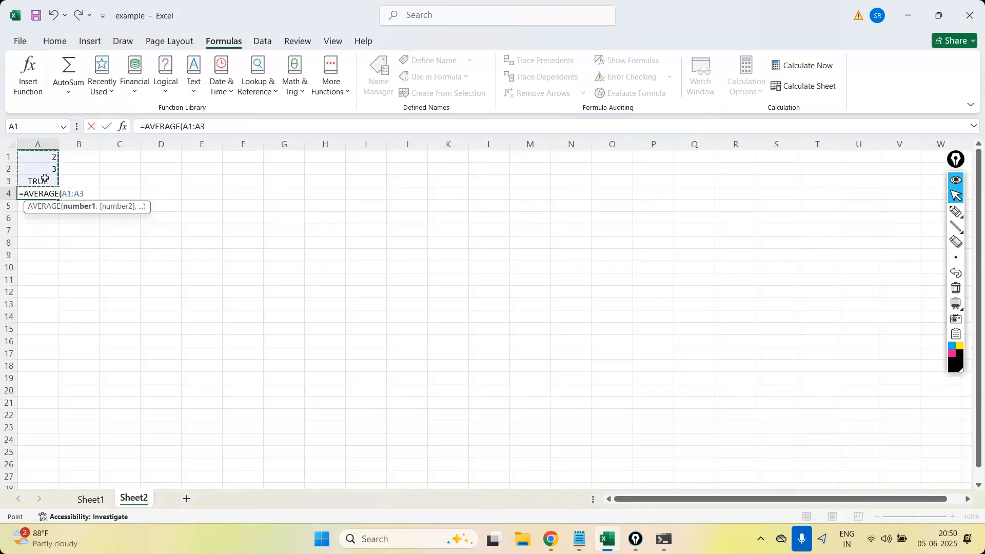
{"action": "type", "text": ")"}
{"action": "key", "text": "Return"}
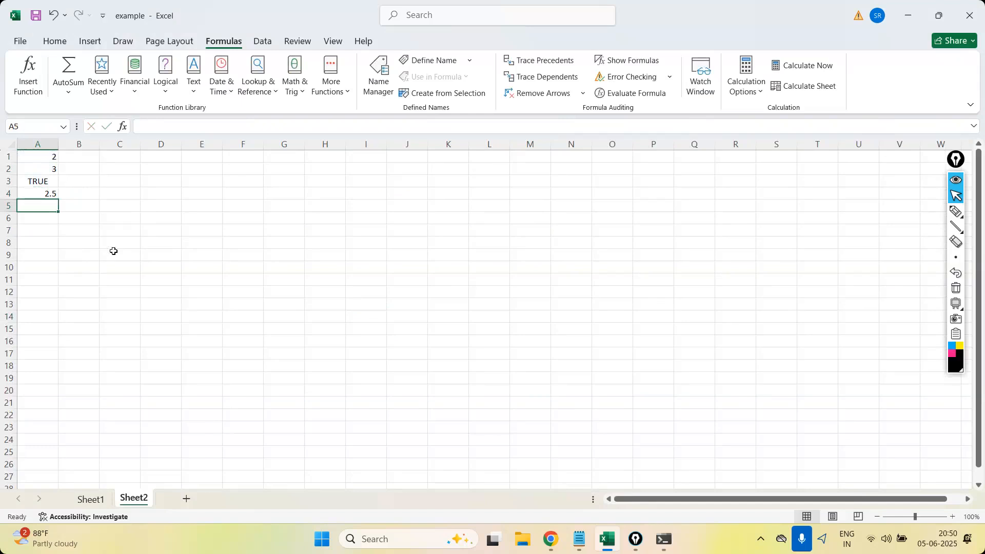
Handwrite the calculation (2+3+1)/3 = 6/3 = 2 over the empty area of the sheet with the annotation pen.
{"action": "left_click", "coordinate": [955, 211]}
{"action": "mouse_move", "coordinate": [494, 214]}
{"action": "left_mouse_down"}
{"action": "mouse_move", "coordinate": [514, 221]}
{"action": "mouse_move", "coordinate": [528, 211]}
{"action": "left_mouse_up"}
{"action": "mouse_move", "coordinate": [521, 207]}
{"action": "left_mouse_down"}
{"action": "mouse_move", "coordinate": [521, 229]}
{"action": "mouse_move", "coordinate": [541, 217]}
{"action": "left_mouse_up"}
{"action": "mouse_move", "coordinate": [555, 207]}
{"action": "left_mouse_down"}
{"action": "mouse_move", "coordinate": [568, 202]}
{"action": "mouse_move", "coordinate": [562, 217]}
{"action": "left_mouse_up"}
{"action": "left_click_drag", "start_coordinate": [578, 192], "coordinate": [581, 218]}
{"action": "mouse_move", "coordinate": [507, 242]}
{"action": "left_mouse_down"}
{"action": "mouse_move", "coordinate": [583, 230]}
{"action": "mouse_move", "coordinate": [558, 267]}
{"action": "left_mouse_up"}
{"action": "left_click_drag", "start_coordinate": [618, 218], "coordinate": [631, 213]}
{"action": "left_click_drag", "start_coordinate": [616, 223], "coordinate": [635, 218]}
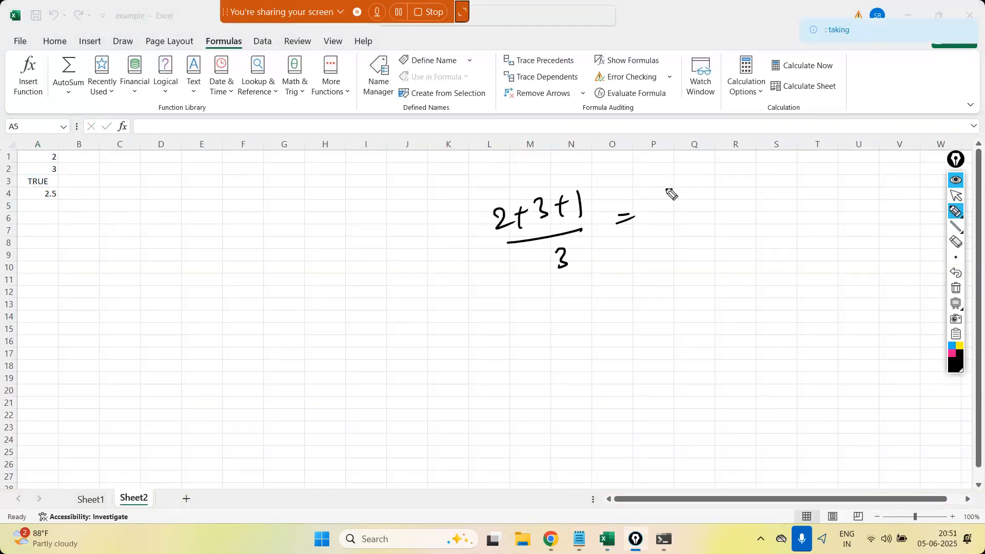
{"action": "left_click_drag", "start_coordinate": [670, 191], "coordinate": [672, 203]}
{"action": "mouse_move", "coordinate": [660, 218]}
{"action": "left_mouse_down"}
{"action": "mouse_move", "coordinate": [684, 211]}
{"action": "mouse_move", "coordinate": [676, 245]}
{"action": "left_mouse_up"}
{"action": "left_click_drag", "start_coordinate": [710, 216], "coordinate": [723, 207]}
{"action": "left_click_drag", "start_coordinate": [735, 195], "coordinate": [782, 198]}
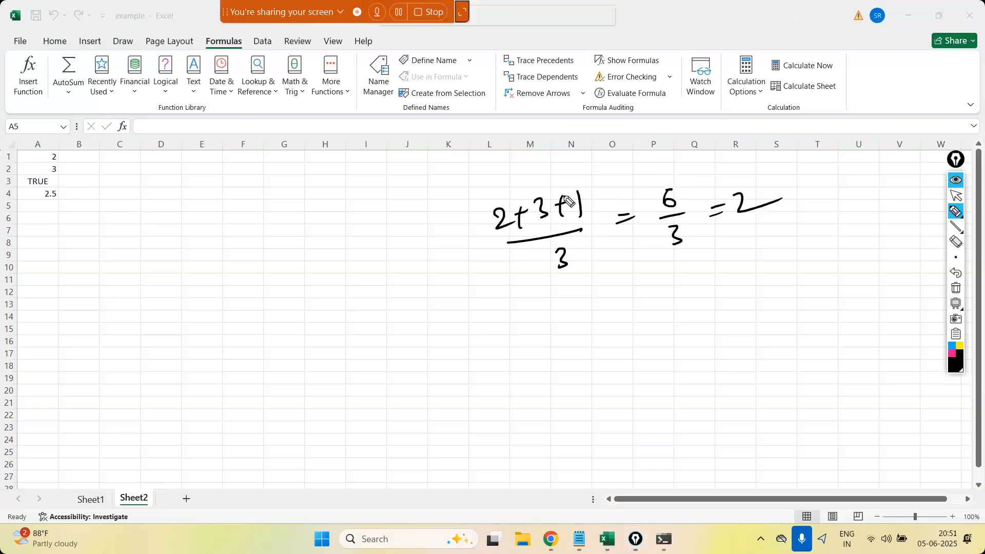
Circle the result in A4, strike out TRUE in A3 and handwrite (2+3)/2 = 5/2 = 2.5 below the first calculation.
{"action": "left_click_drag", "start_coordinate": [57, 189], "coordinate": [41, 191]}
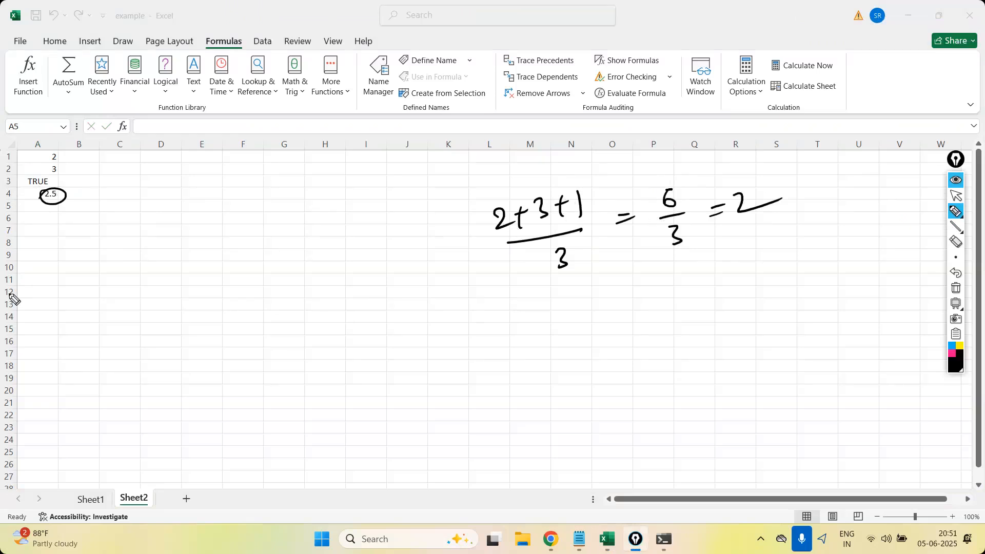
{"action": "left_click_drag", "start_coordinate": [24, 186], "coordinate": [57, 186]}
{"action": "left_click_drag", "start_coordinate": [553, 342], "coordinate": [571, 354]}
{"action": "left_click_drag", "start_coordinate": [578, 337], "coordinate": [581, 354]}
{"action": "mouse_move", "coordinate": [571, 349]}
{"action": "left_mouse_down"}
{"action": "mouse_move", "coordinate": [588, 344]}
{"action": "mouse_move", "coordinate": [618, 384]}
{"action": "left_mouse_up"}
{"action": "left_click_drag", "start_coordinate": [641, 352], "coordinate": [661, 347]}
{"action": "mouse_move", "coordinate": [643, 358]}
{"action": "left_mouse_down"}
{"action": "mouse_move", "coordinate": [692, 340]}
{"action": "mouse_move", "coordinate": [726, 364]}
{"action": "left_mouse_up"}
{"action": "left_click_drag", "start_coordinate": [736, 334], "coordinate": [749, 331]}
{"action": "left_click_drag", "start_coordinate": [738, 340], "coordinate": [801, 333]}
{"action": "left_click", "coordinate": [787, 324]}
{"action": "left_click_drag", "start_coordinate": [805, 310], "coordinate": [815, 300]}
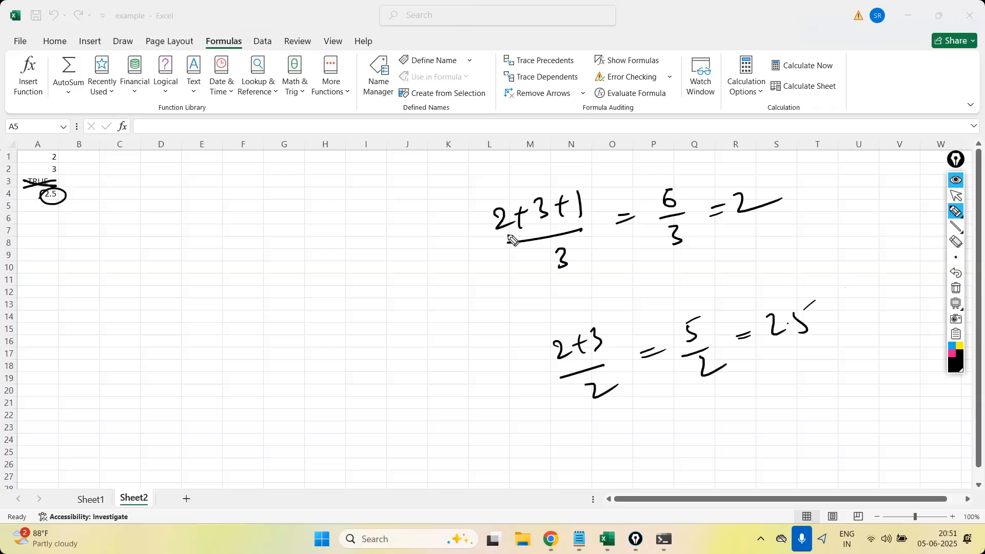
Clear all ink annotations and handwrite (2+3+1)/3 = 2 over the empty area of the sheet.
{"action": "left_click", "coordinate": [955, 288]}
{"action": "left_click", "coordinate": [955, 195]}
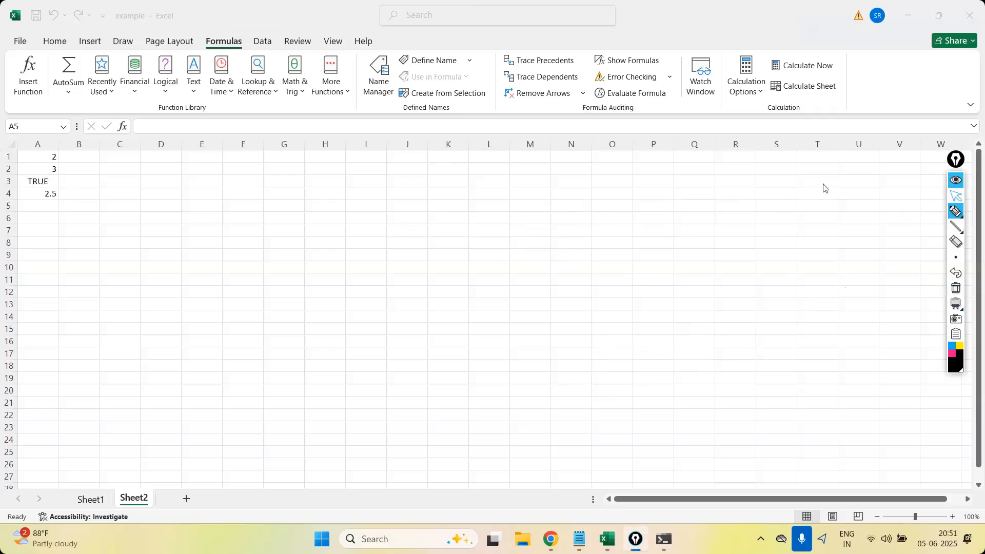
{"action": "left_click", "coordinate": [47, 192]}
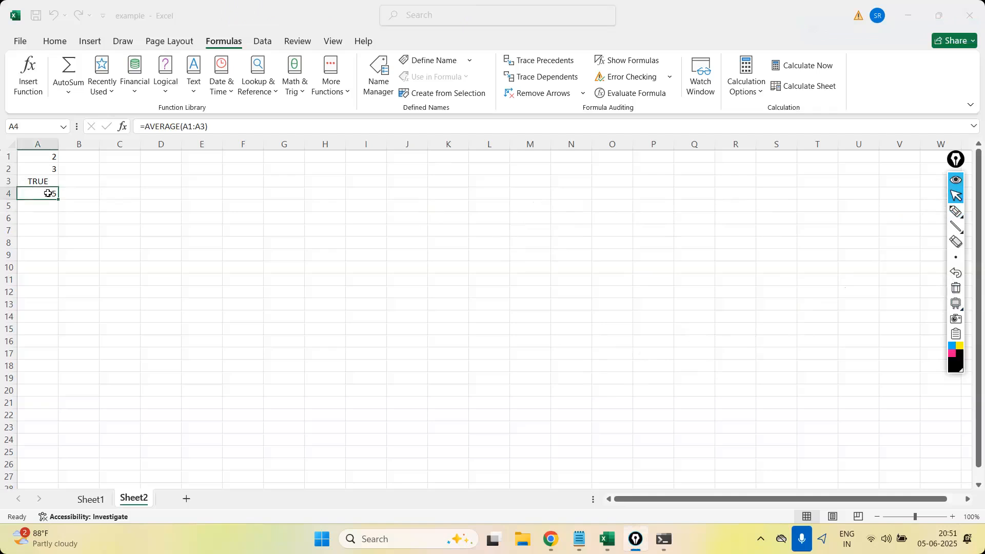
{"action": "left_click", "coordinate": [956, 211]}
{"action": "mouse_move", "coordinate": [578, 201]}
{"action": "left_mouse_down"}
{"action": "mouse_move", "coordinate": [613, 208]}
{"action": "mouse_move", "coordinate": [630, 193]}
{"action": "left_mouse_up"}
{"action": "left_click_drag", "start_coordinate": [617, 190], "coordinate": [622, 209]}
{"action": "mouse_move", "coordinate": [634, 180]}
{"action": "left_mouse_down"}
{"action": "mouse_move", "coordinate": [648, 195]}
{"action": "mouse_move", "coordinate": [638, 198]}
{"action": "mouse_move", "coordinate": [664, 181]}
{"action": "left_mouse_up"}
{"action": "mouse_move", "coordinate": [656, 174]}
{"action": "left_mouse_down"}
{"action": "mouse_move", "coordinate": [659, 194]}
{"action": "mouse_move", "coordinate": [676, 190]}
{"action": "left_mouse_up"}
{"action": "left_click_drag", "start_coordinate": [592, 238], "coordinate": [697, 215]}
{"action": "mouse_move", "coordinate": [657, 242]}
{"action": "left_mouse_down"}
{"action": "mouse_move", "coordinate": [668, 252]}
{"action": "mouse_move", "coordinate": [653, 265]}
{"action": "left_mouse_up"}
{"action": "left_click", "coordinate": [956, 195]}
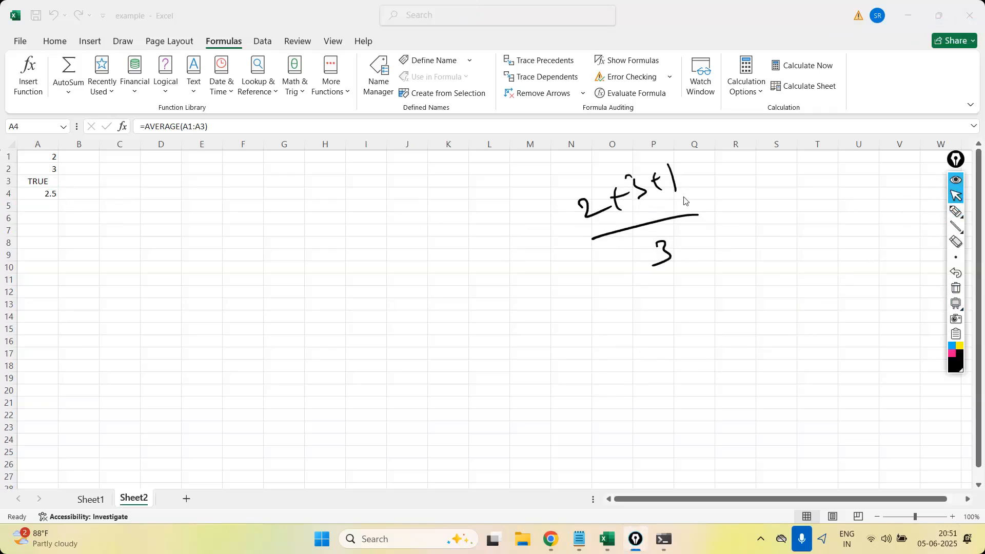
{"action": "left_click", "coordinate": [955, 211]}
{"action": "left_click_drag", "start_coordinate": [685, 204], "coordinate": [726, 206]}
{"action": "left_click_drag", "start_coordinate": [737, 189], "coordinate": [803, 196]}
{"action": "left_click", "coordinate": [957, 196]}
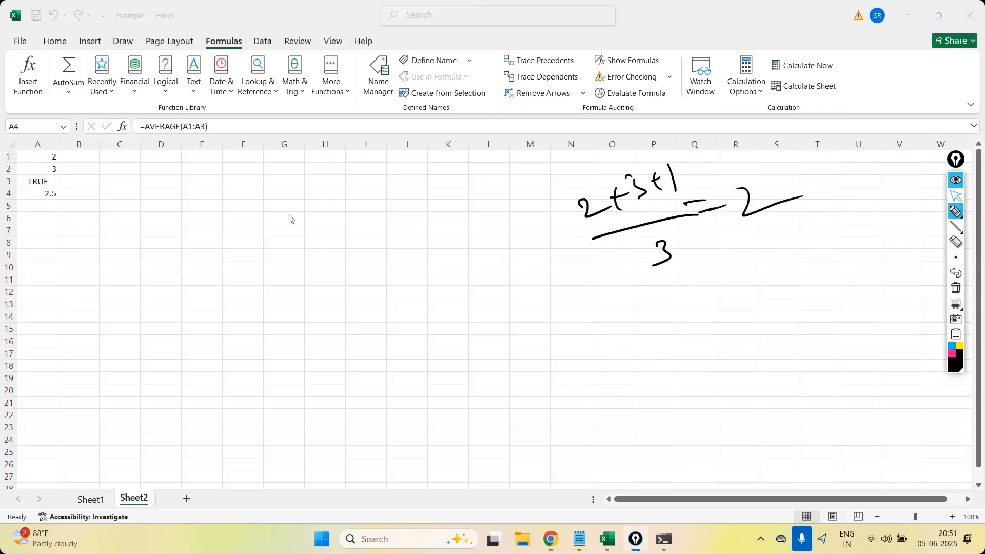
Enter =AVERAGEA(A1:A3) in A5 so the average includes the logical value.
{"action": "left_click", "coordinate": [46, 205]}
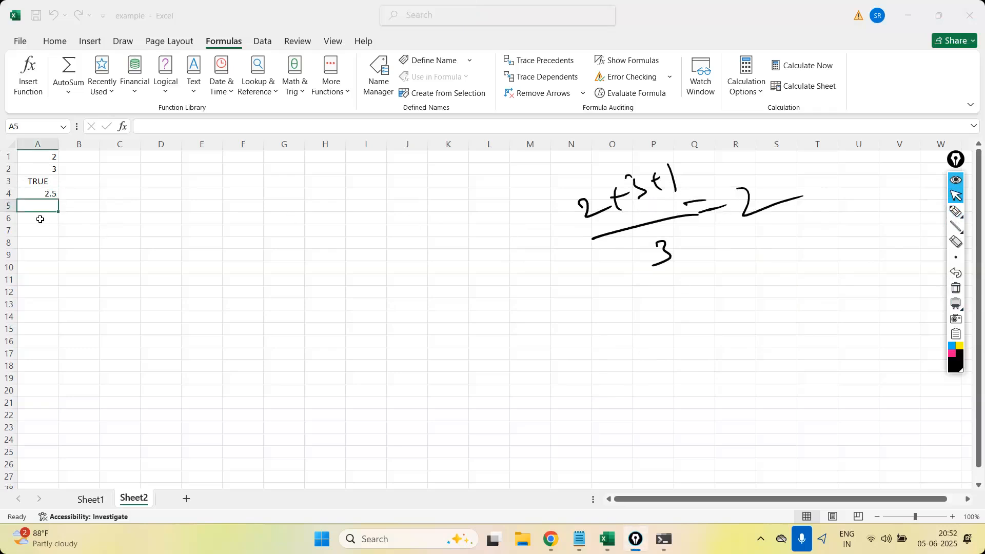
{"action": "type", "text": "=avera"}
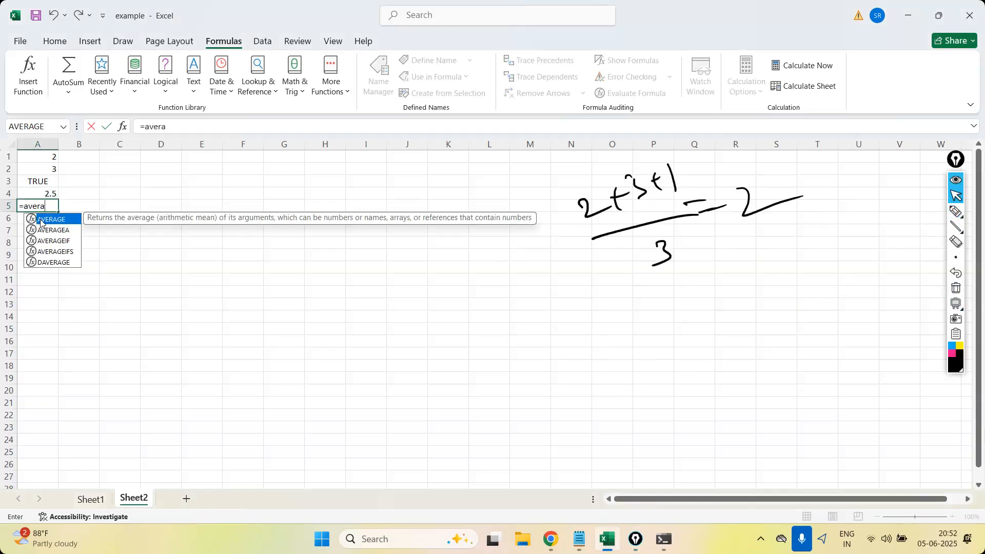
{"action": "left_click", "coordinate": [51, 229]}
{"action": "double_click", "coordinate": [51, 229]}
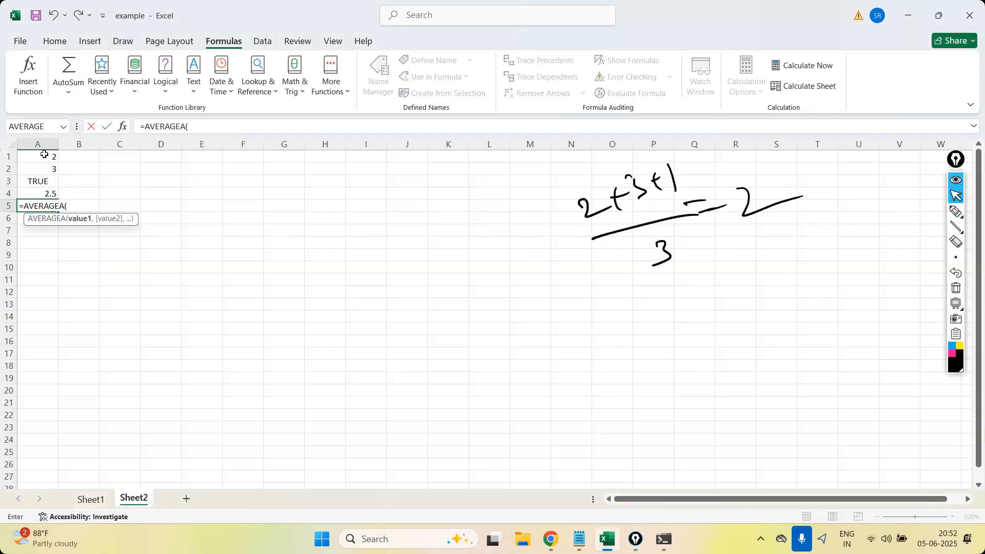
{"action": "left_click_drag", "start_coordinate": [45, 154], "coordinate": [48, 188]}
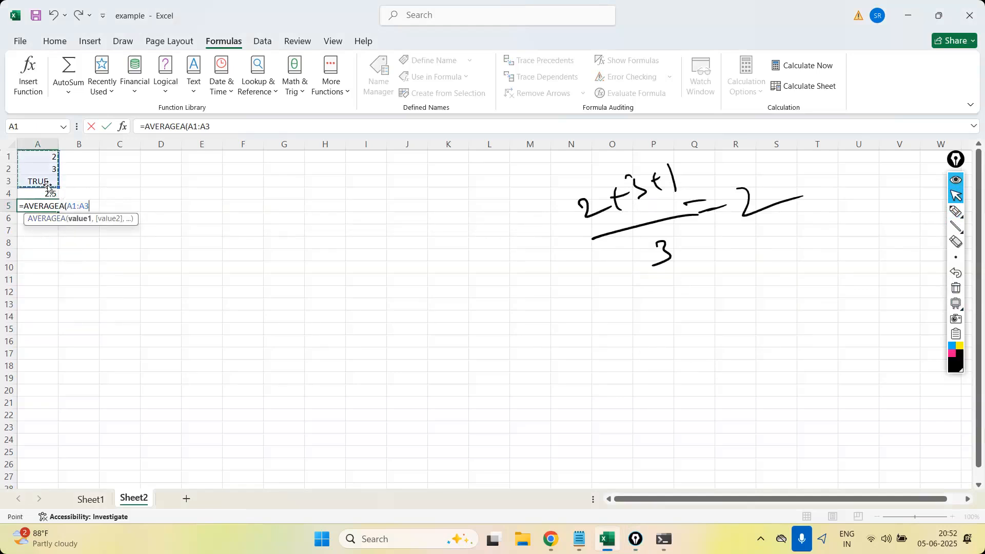
{"action": "type", "text": ")"}
{"action": "key", "text": "Return"}
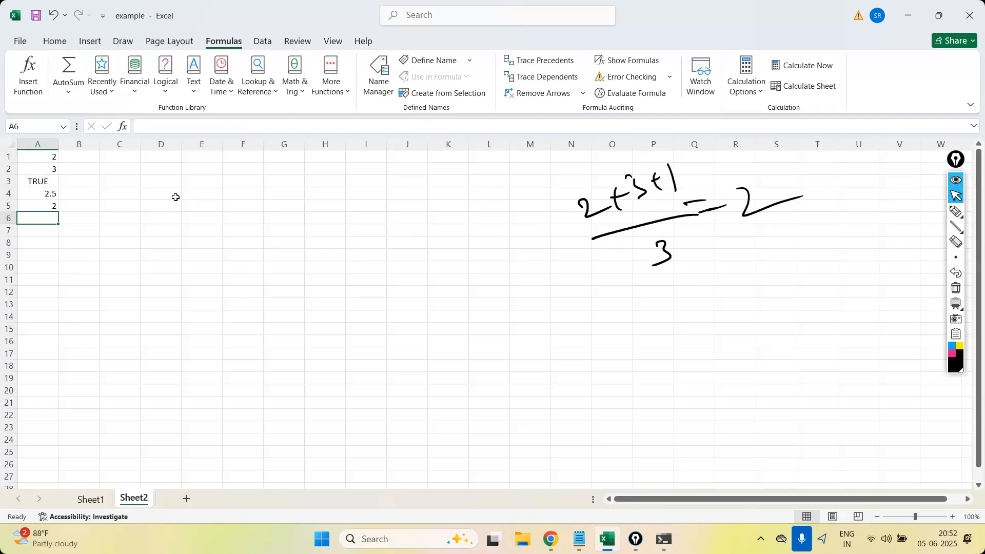
{"action": "type", "text": "=a"}
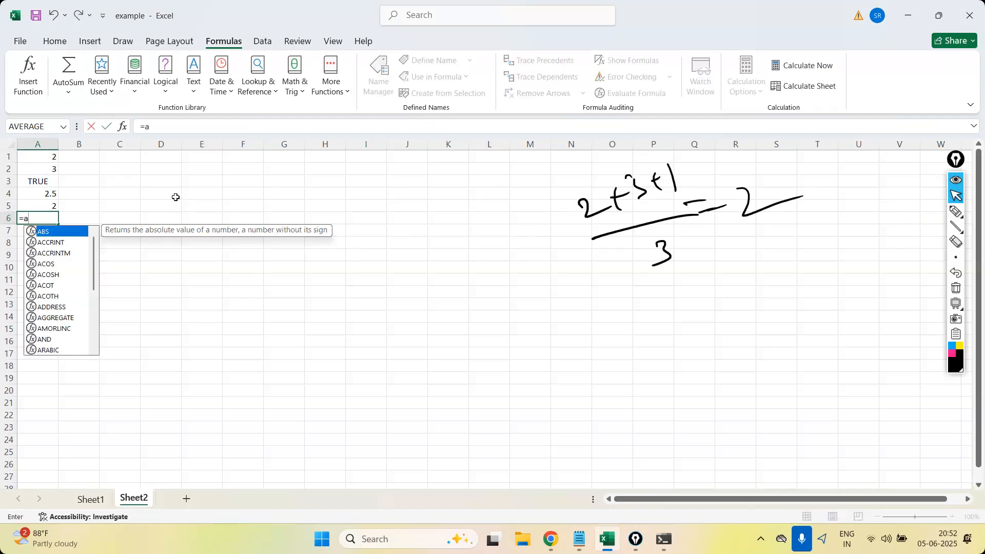
{"action": "type", "text": "vera"}
{"action": "left_click", "coordinate": [63, 253]}
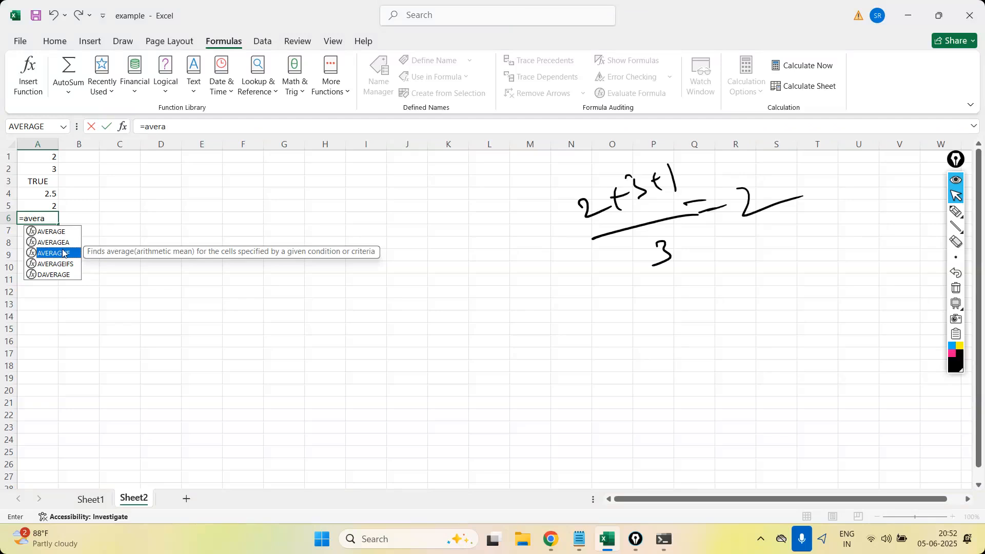
{"action": "key", "text": "Escape"}
Enter the sample numbers 2, 3, 4 and 5 in C1 through C4.
{"action": "left_click", "coordinate": [125, 158]}
{"action": "type", "text": "2"}
{"action": "key", "text": "Return"}
{"action": "type", "text": "3"}
{"action": "key", "text": "Return"}
{"action": "type", "text": "4"}
{"action": "key", "text": "Return"}
{"action": "left_click", "coordinate": [123, 218]}
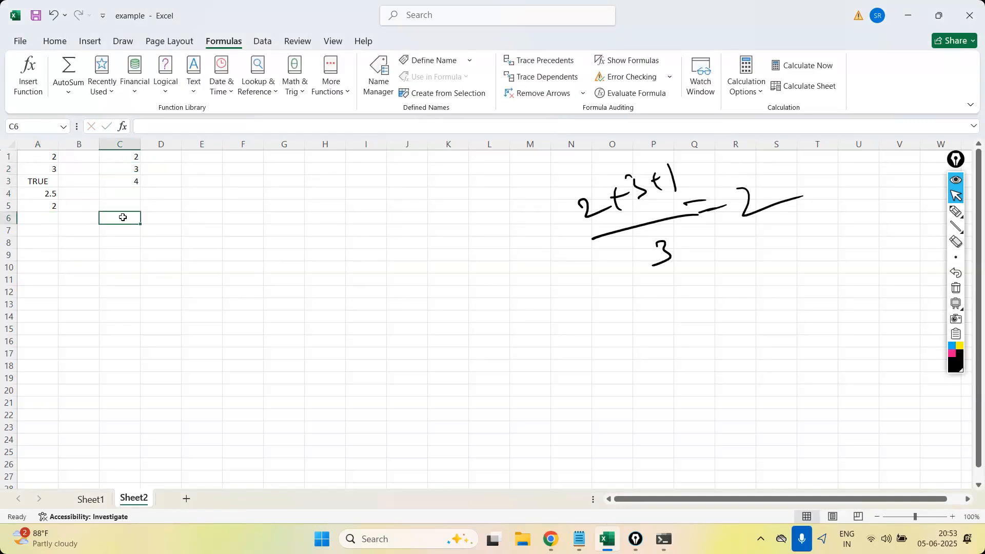
{"action": "key", "text": "Up"}
{"action": "key", "text": "Up"}
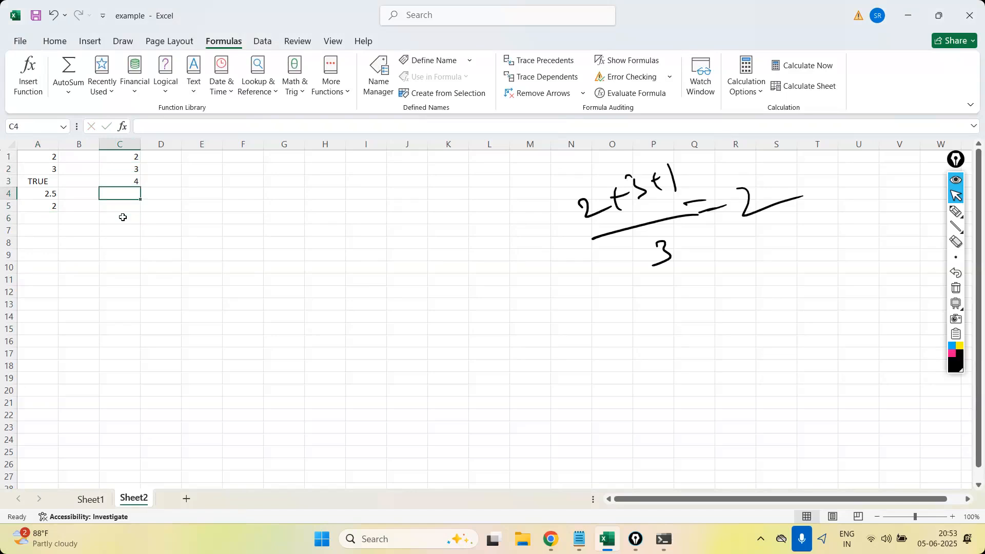
{"action": "type", "text": "5"}
{"action": "key", "text": "Return"}
Try to average the values of at least 4 with =AVERAGEIF(C1:C4,C1>=4) in C6.
{"action": "left_click", "coordinate": [123, 217]}
{"action": "type", "text": "=avera"}
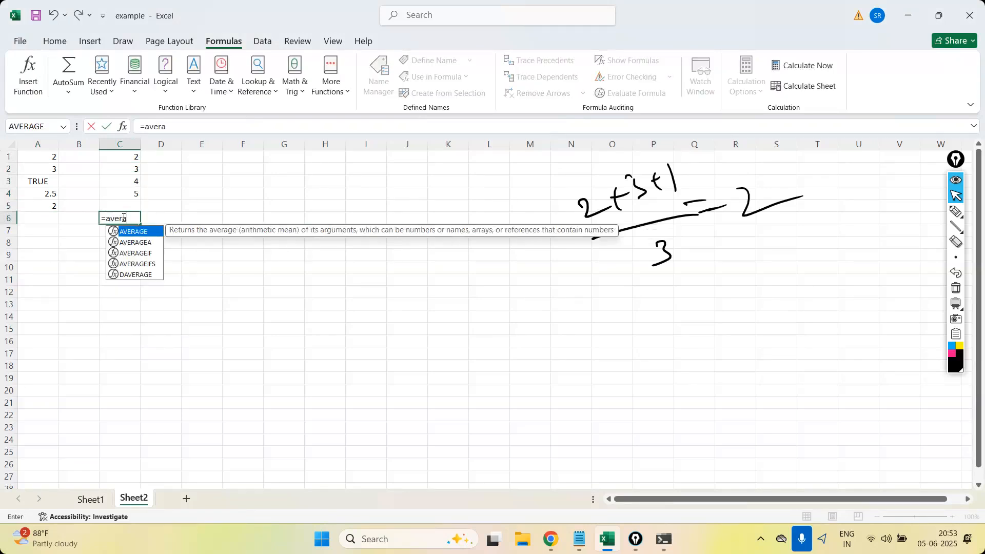
{"action": "double_click", "coordinate": [148, 252]}
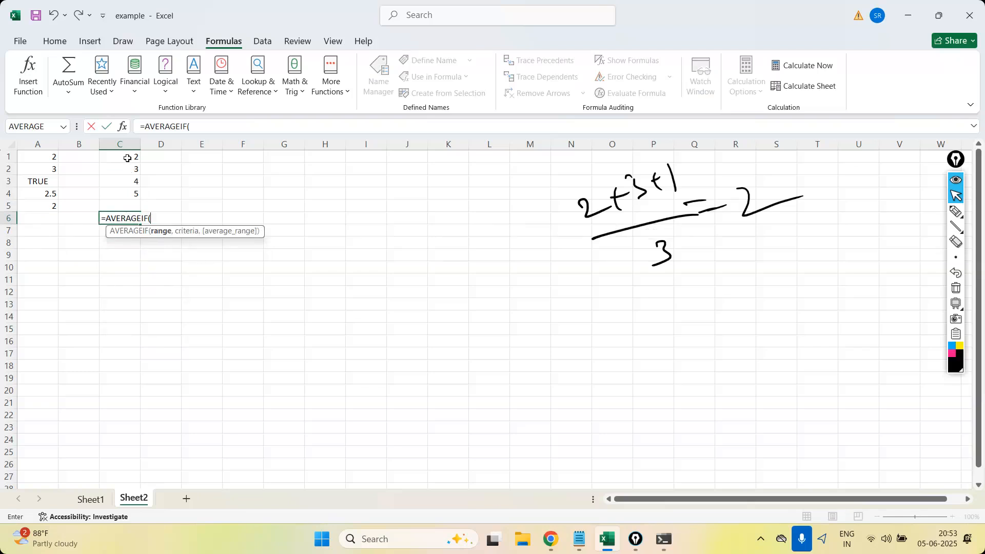
{"action": "left_click_drag", "start_coordinate": [127, 158], "coordinate": [132, 193]}
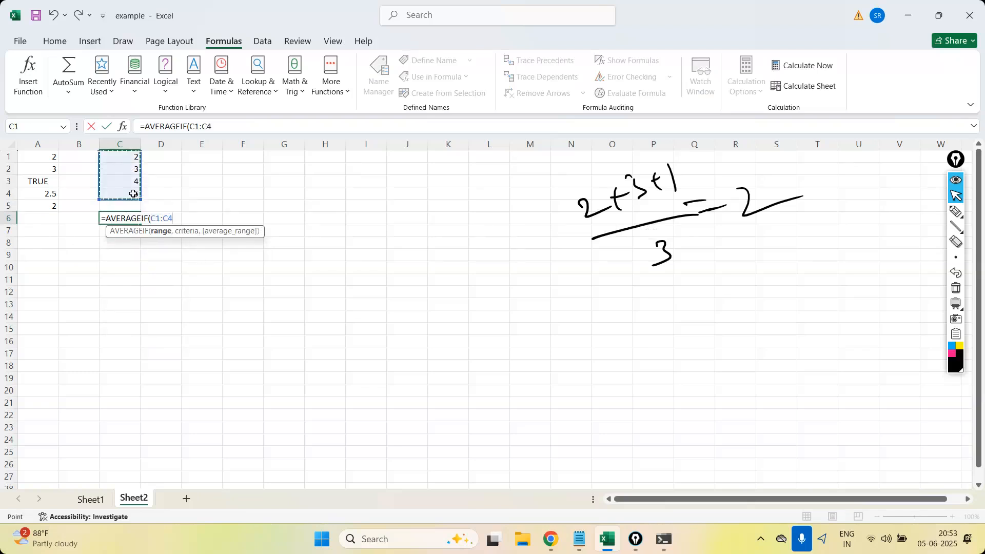
{"action": "type", "text": ","}
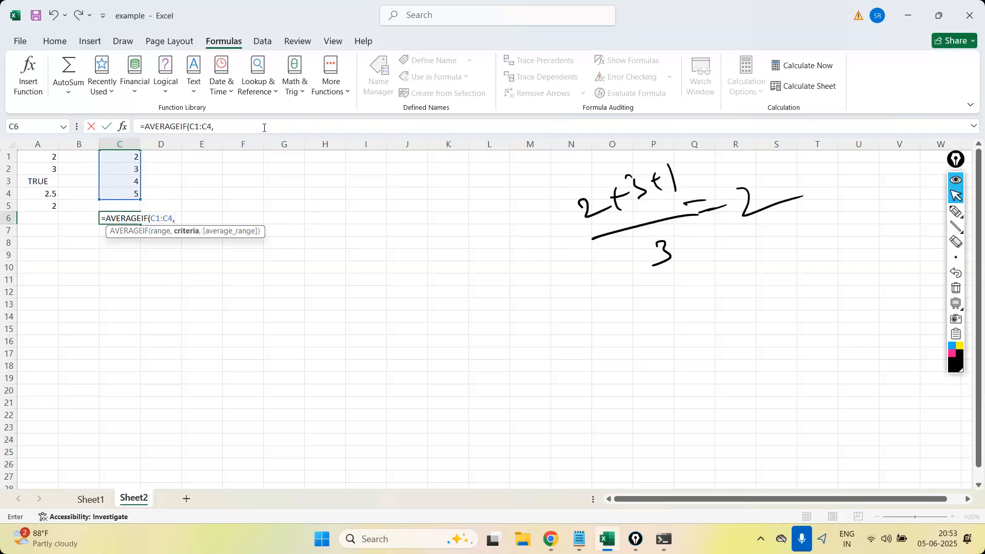
{"action": "left_click", "coordinate": [132, 157]}
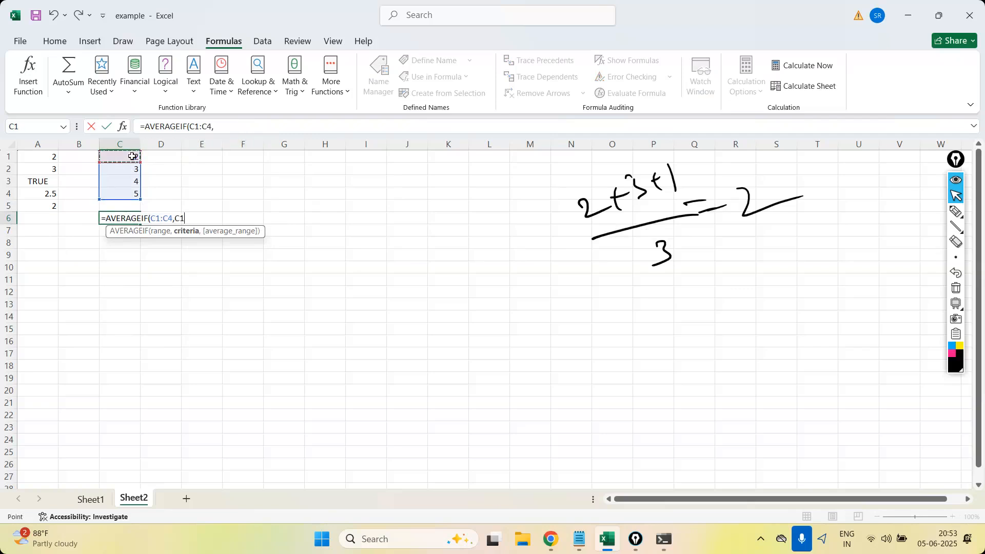
{"action": "type", "text": ">4"}
{"action": "left_click", "coordinate": [230, 122]}
{"action": "type", "text": "=4"}
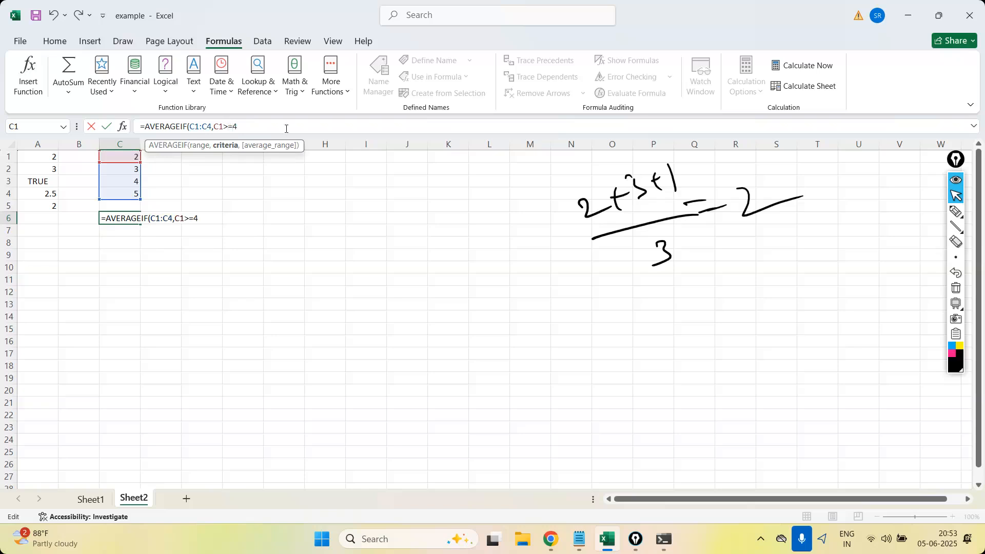
{"action": "type", "text": ")"}
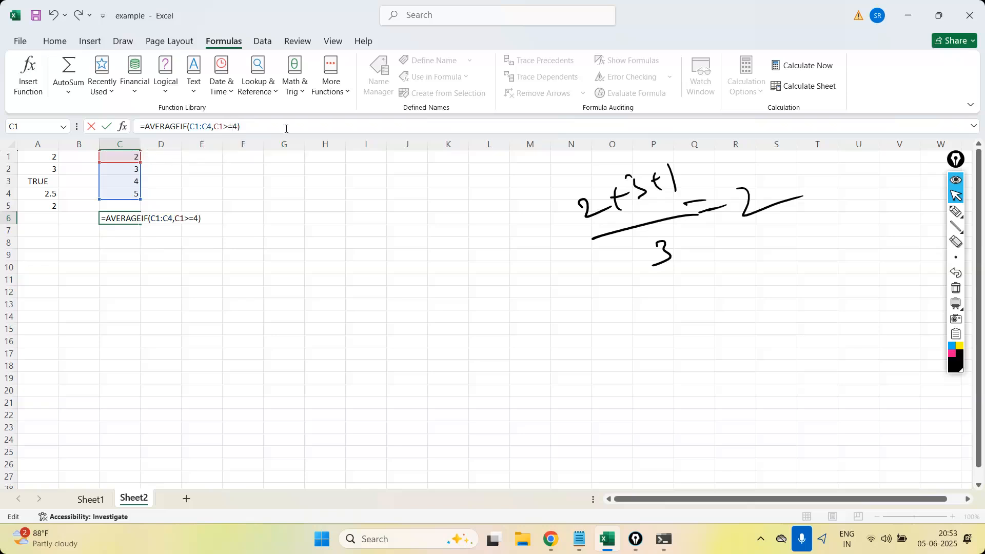
{"action": "key", "text": "Return"}
Try to change the AVERAGEIF criterion in C6 to >4, and close the formula help page in the browser.
{"action": "key", "text": "Up"}
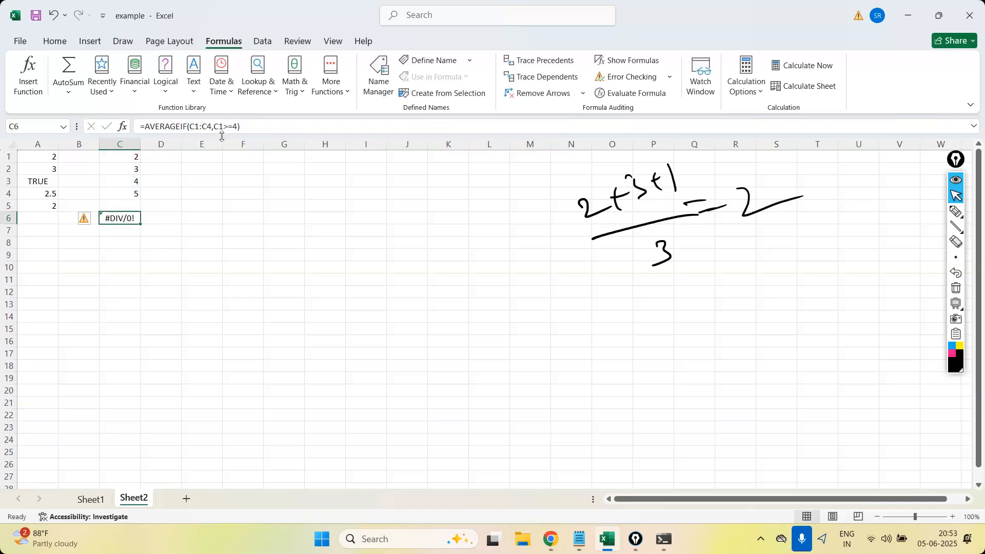
{"action": "left_click", "coordinate": [234, 126]}
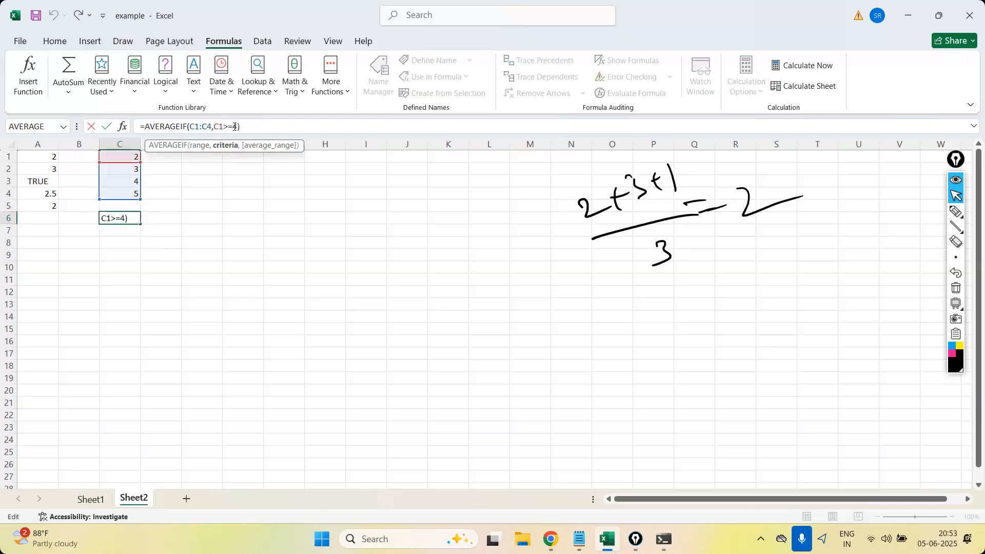
{"action": "key", "text": "BackSpace"}
{"action": "key", "text": "BackSpace"}
{"action": "key", "text": "BackSpace"}
{"action": "key", "text": "BackSpace"}
{"action": "key", "text": "BackSpace"}
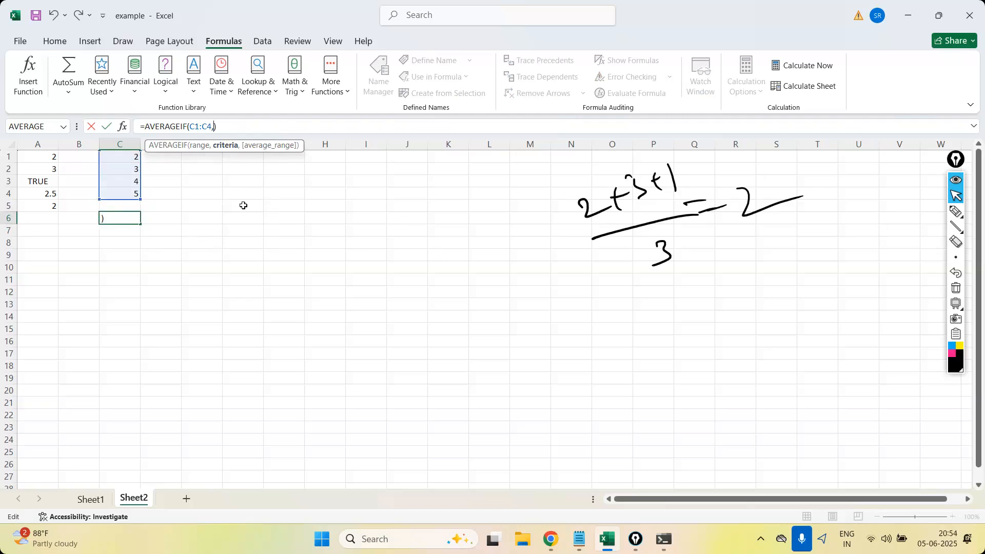
{"action": "type", "text": ">4"}
{"action": "key", "text": "Return"}
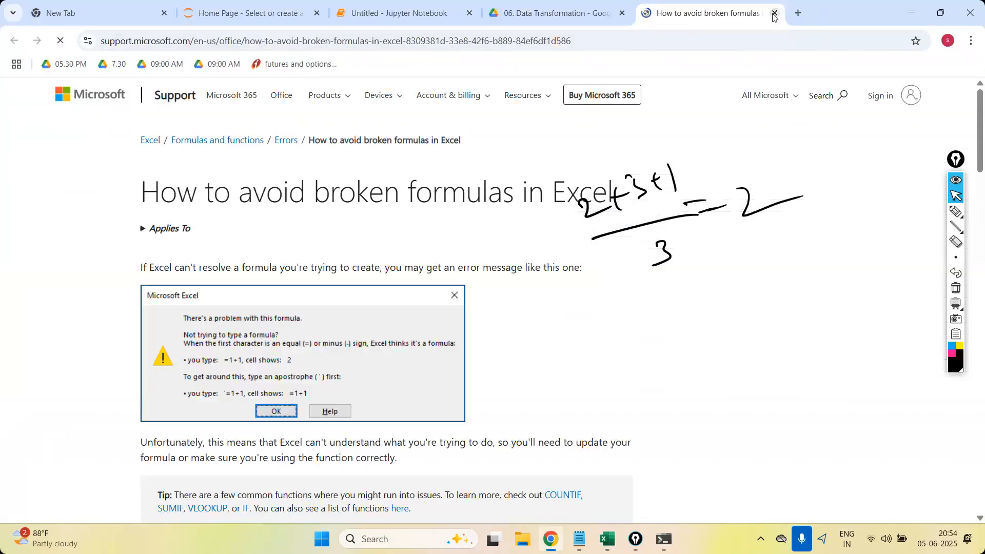
{"action": "left_click", "coordinate": [775, 13]}
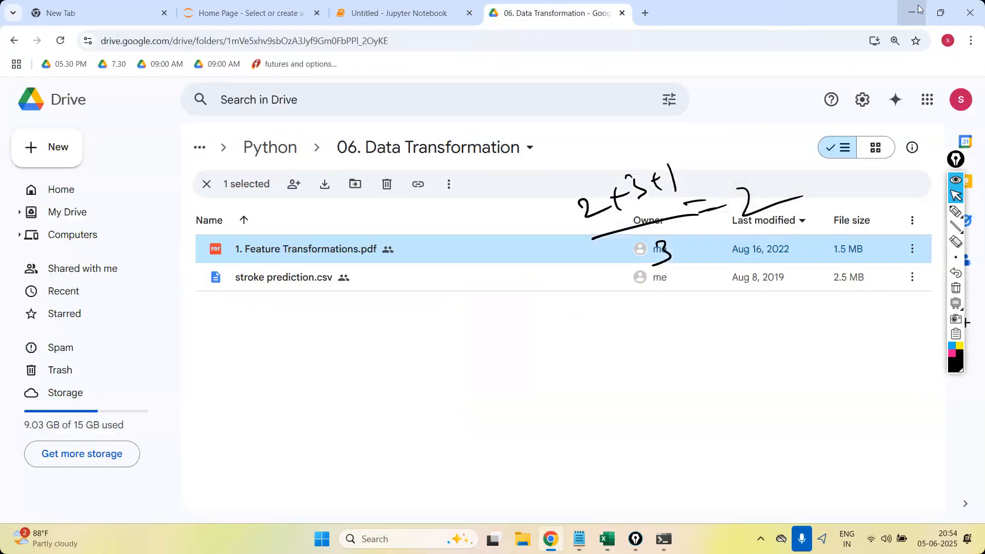
{"action": "left_click", "coordinate": [918, 8]}
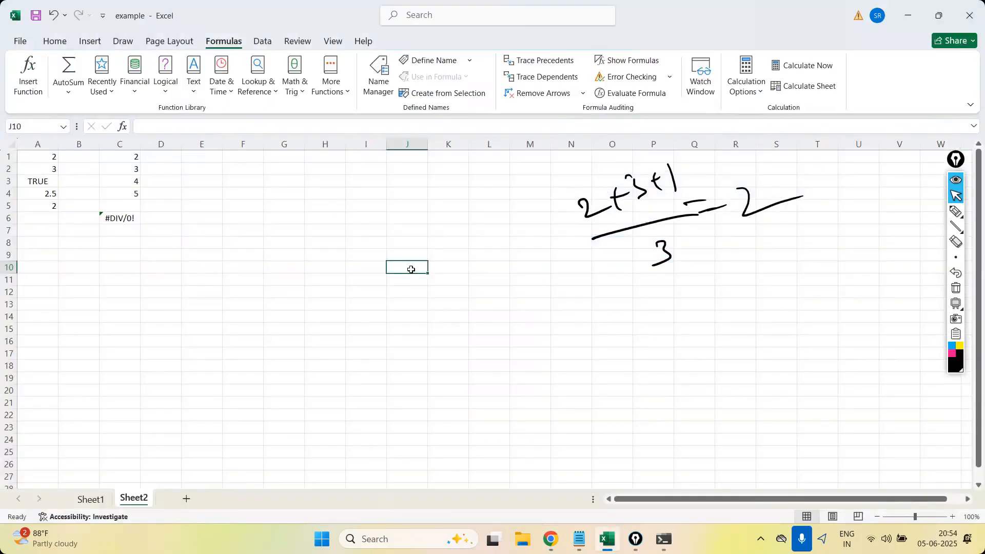
Delete the AVERAGEIF formula from C6 and clear the handwritten annotations from the sheet.
{"action": "left_click", "coordinate": [117, 219]}
{"action": "key", "text": "Delete"}
{"action": "left_click", "coordinate": [957, 288]}
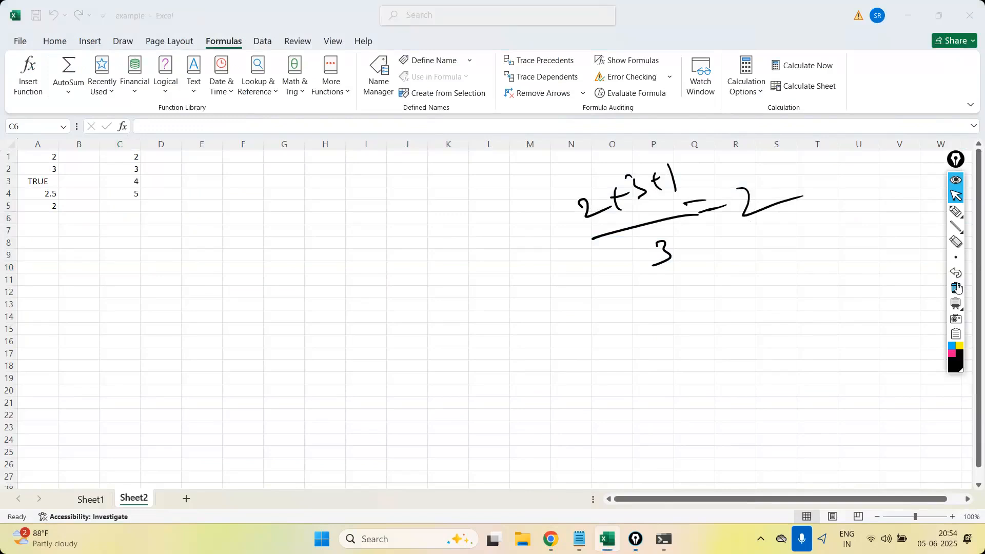
{"action": "left_click", "coordinate": [962, 196]}
{"action": "left_click", "coordinate": [107, 177]}
{"action": "left_click", "coordinate": [134, 207]}
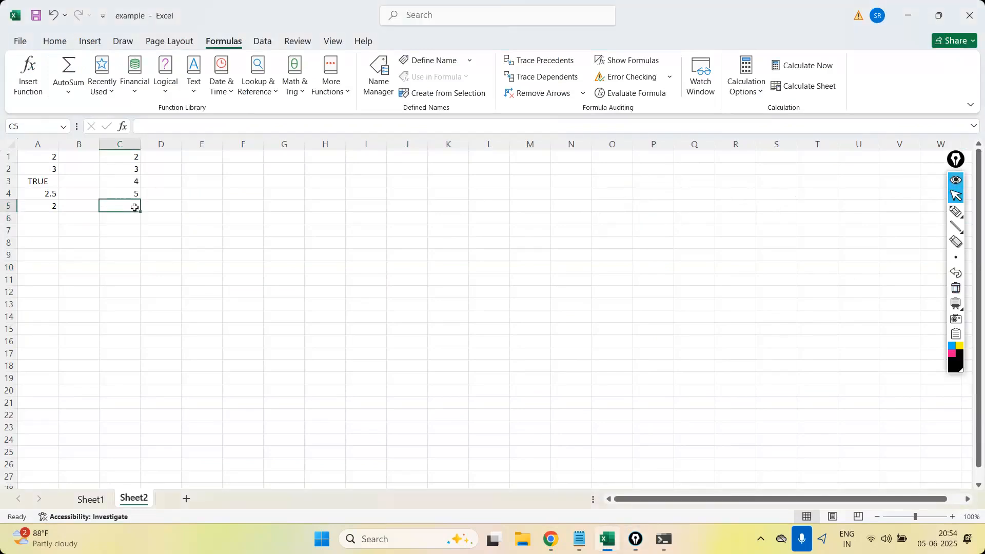
{"action": "left_click", "coordinate": [172, 96]}
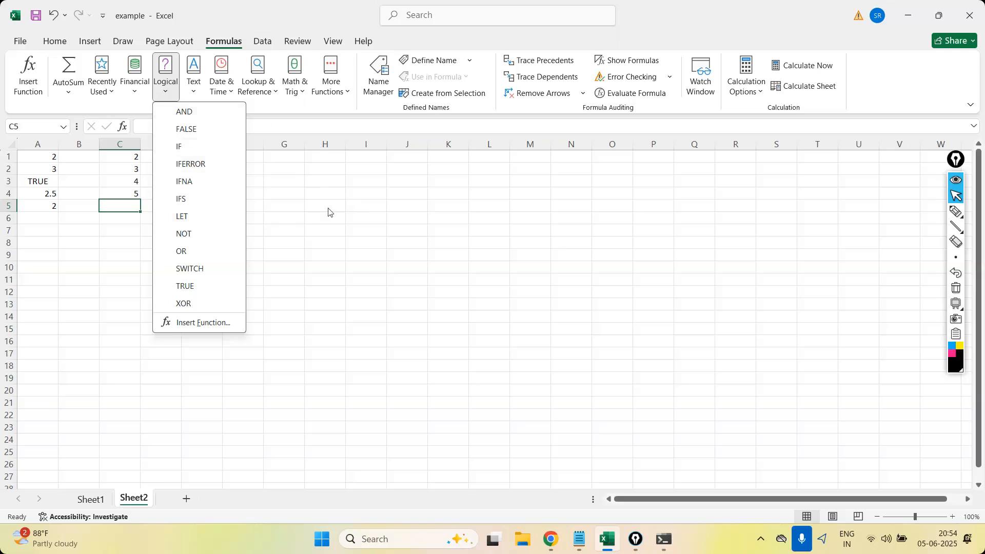
{"action": "left_click", "coordinate": [331, 222]}
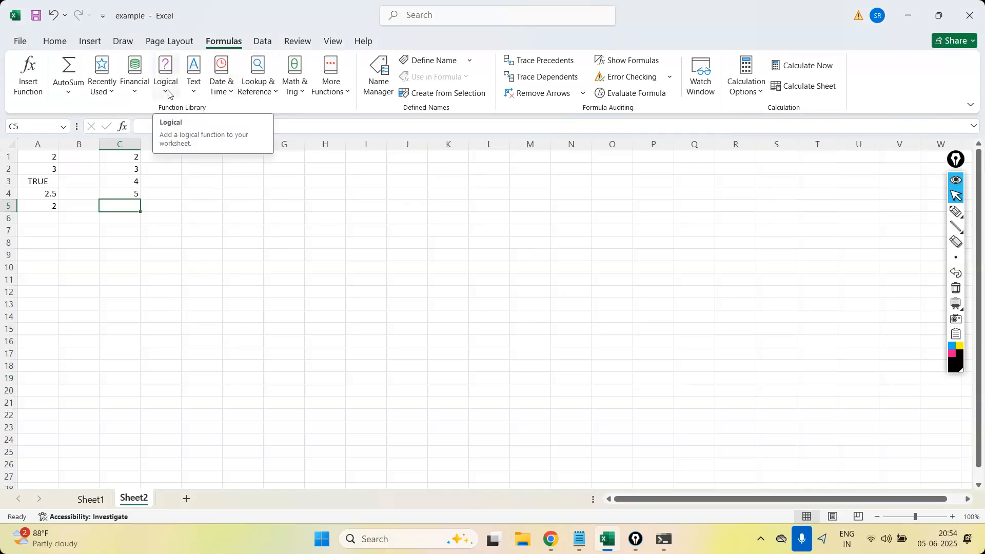
Calculate the median of C1:C4 in C5 with the MEDIAN function, and highlight the two middle values C2:C3.
{"action": "left_click", "coordinate": [330, 98]}
{"action": "mouse_move", "coordinate": [339, 116]}
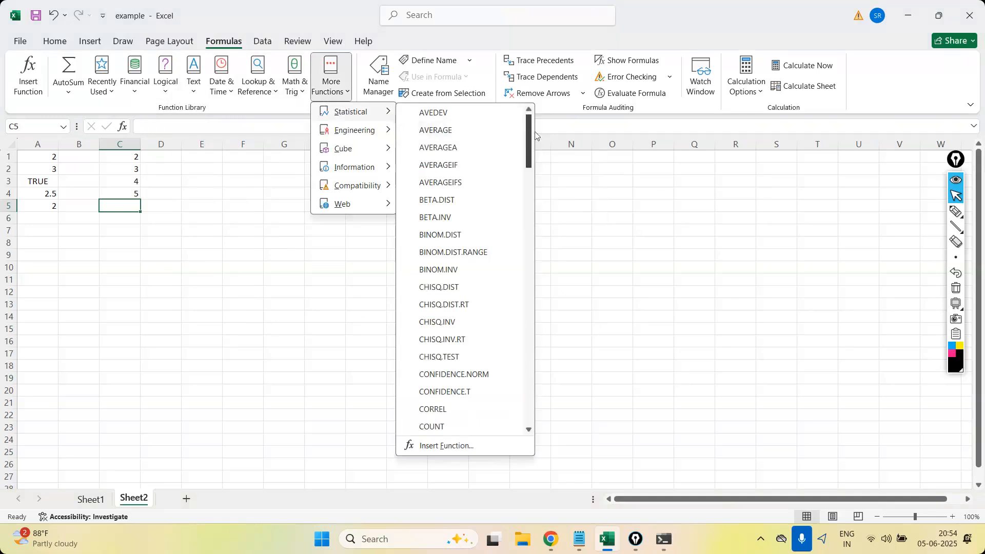
{"action": "left_click_drag", "start_coordinate": [532, 140], "coordinate": [526, 296]}
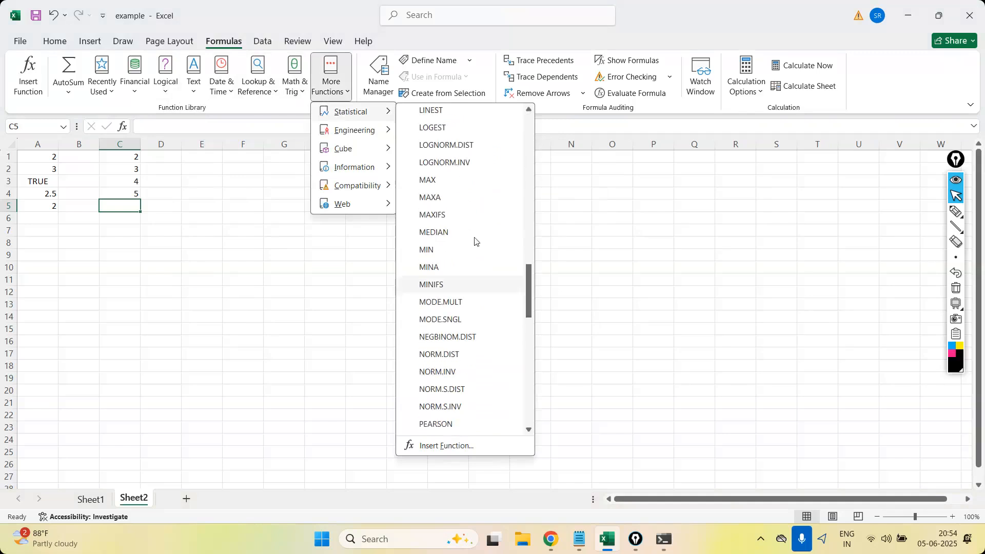
{"action": "left_click", "coordinate": [441, 233]}
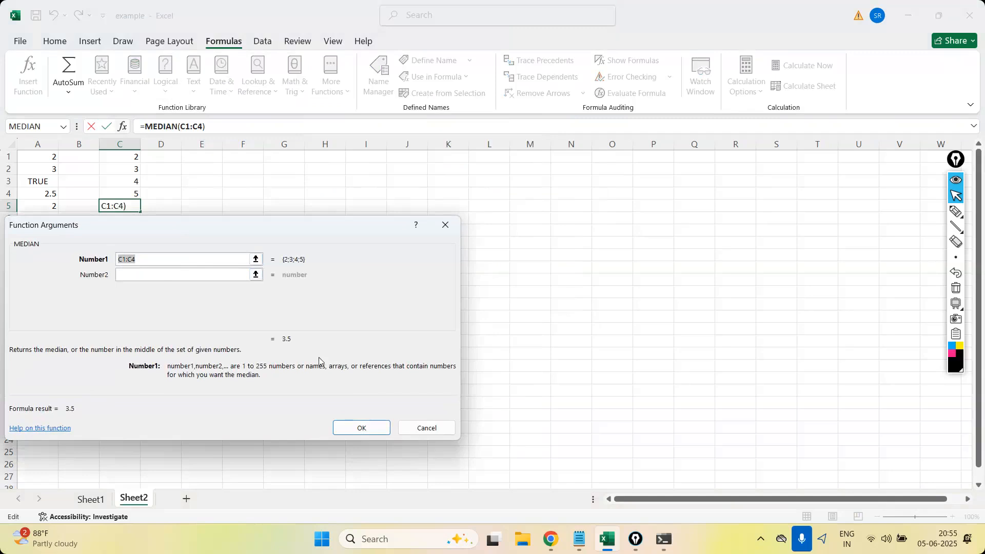
{"action": "left_click", "coordinate": [362, 429]}
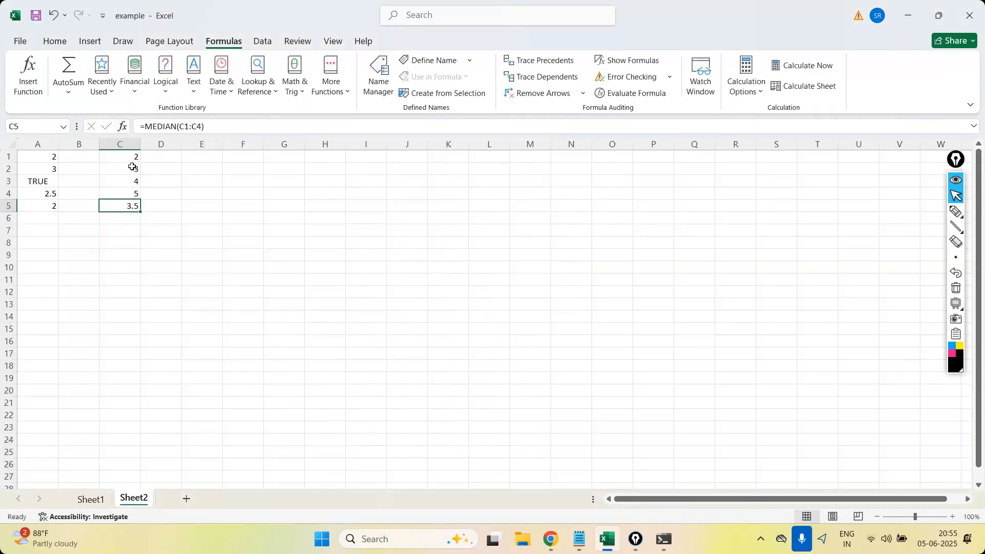
{"action": "left_click_drag", "start_coordinate": [132, 167], "coordinate": [133, 179]}
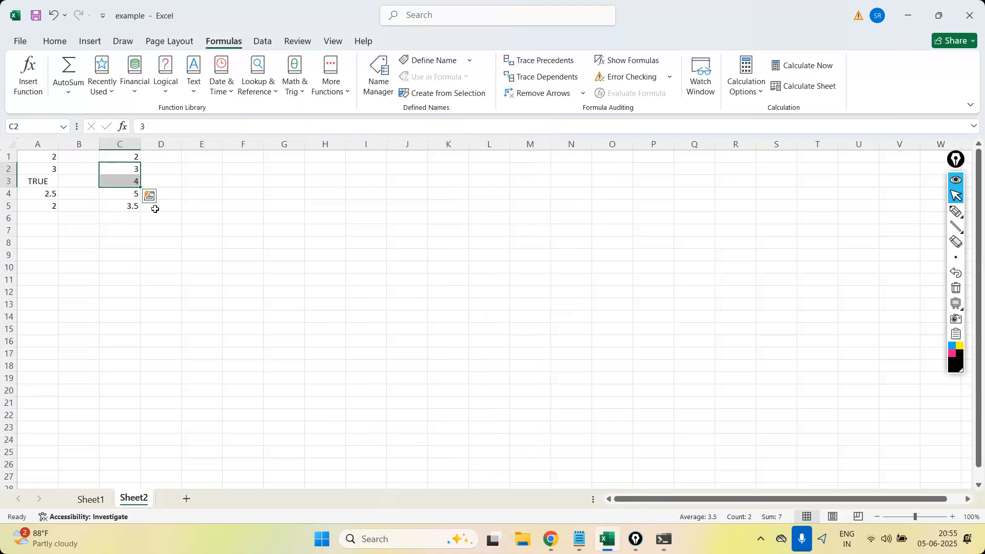
Insert the statistical function MODE.SNGL in C6 with the range C1:C4 as its argument.
{"action": "left_click", "coordinate": [136, 220]}
{"action": "left_click", "coordinate": [448, 128]}
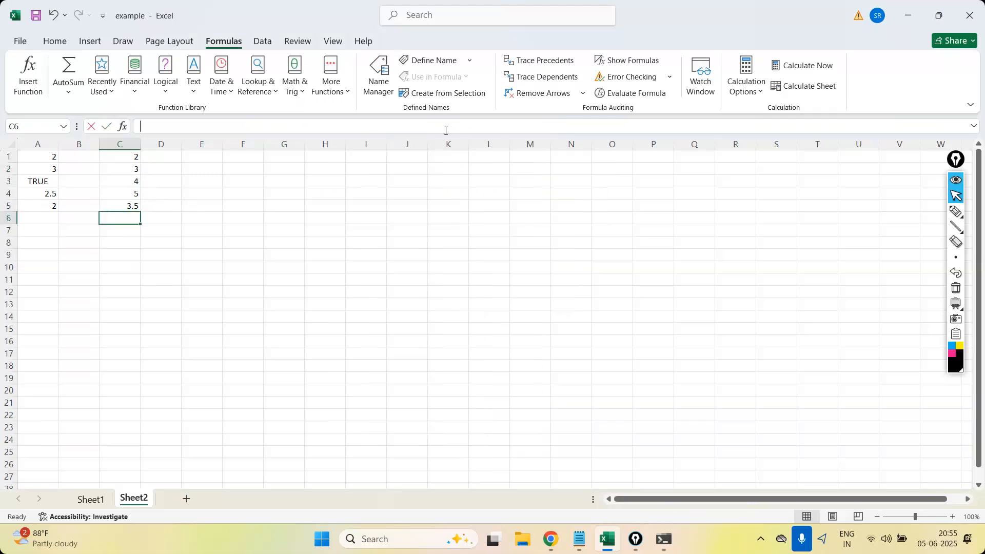
{"action": "left_click", "coordinate": [330, 82]}
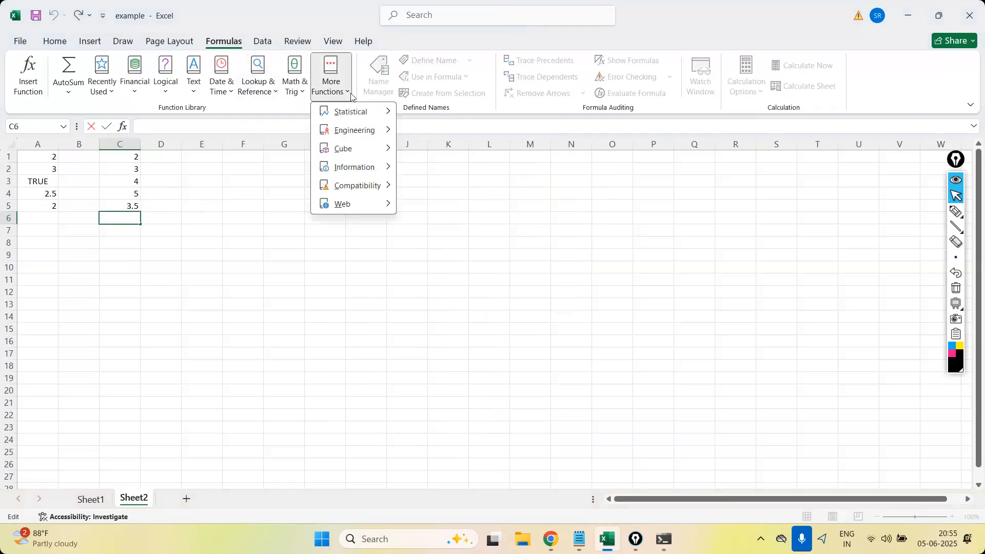
{"action": "mouse_move", "coordinate": [354, 112]}
{"action": "left_click_drag", "start_coordinate": [529, 163], "coordinate": [522, 306]}
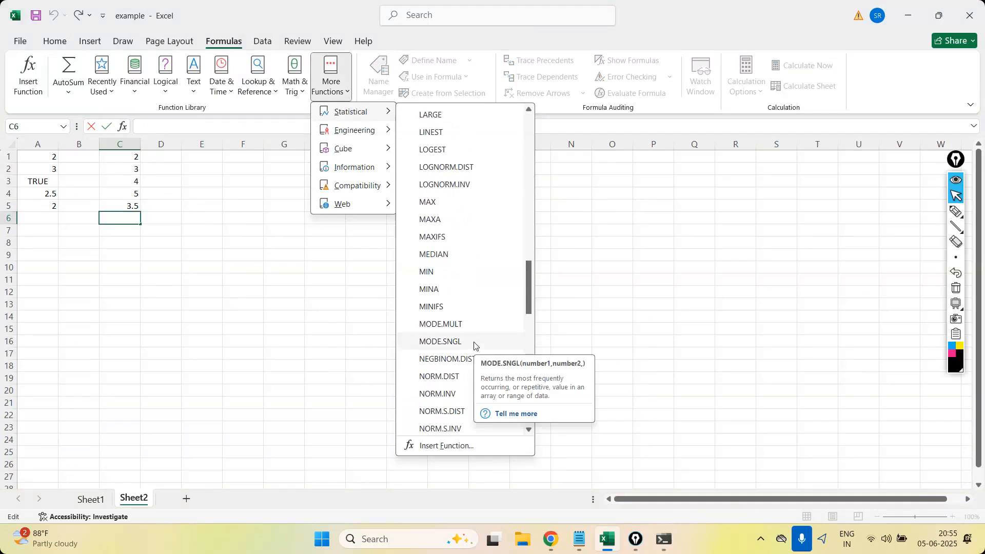
{"action": "left_click", "coordinate": [474, 346]}
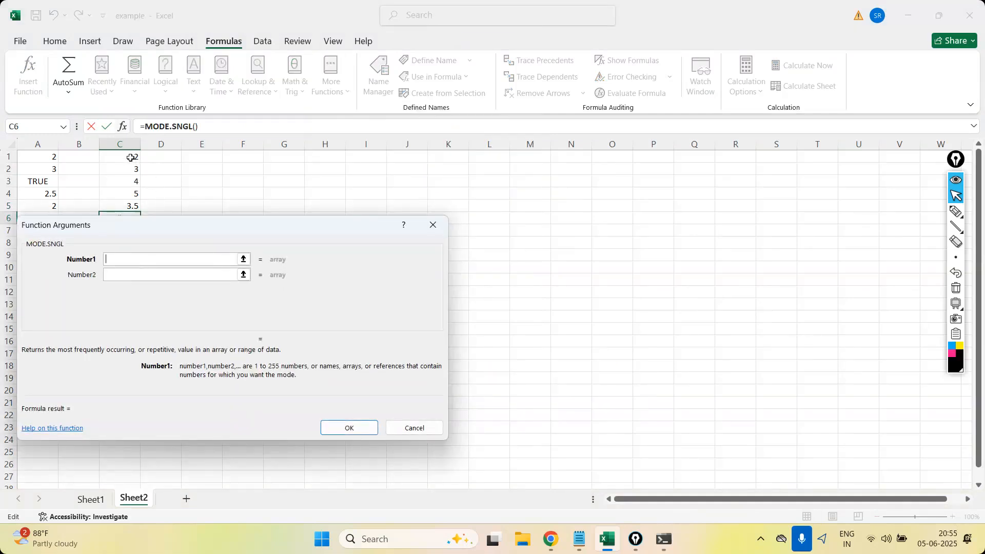
{"action": "left_click_drag", "start_coordinate": [131, 156], "coordinate": [134, 195]}
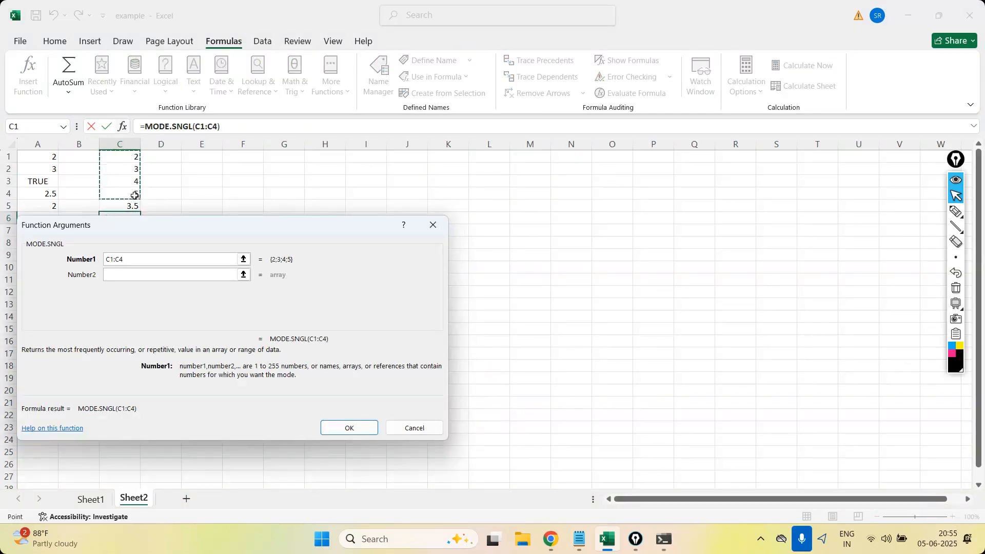
{"action": "key", "text": "Return"}
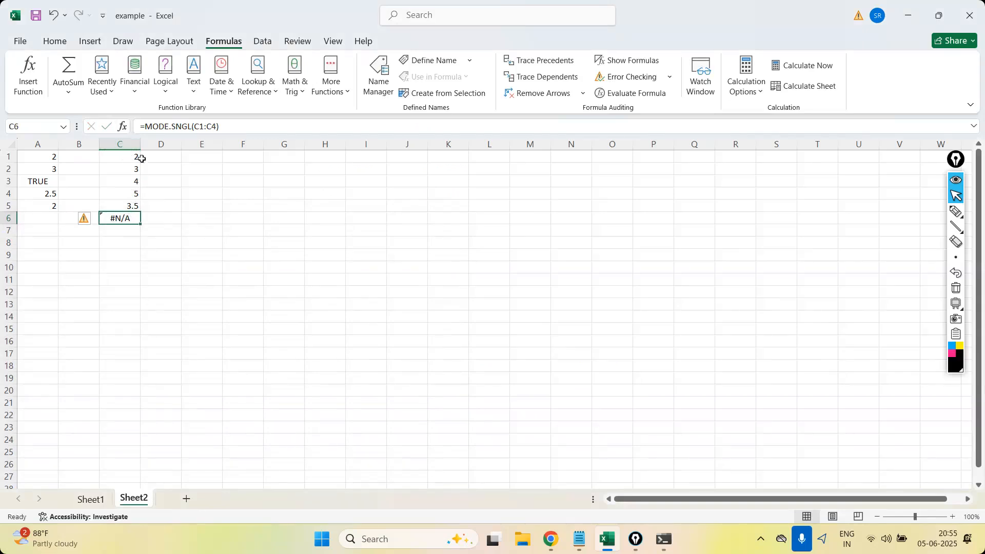
Change the value in C1 to 3 so the sample contains a repeated number.
{"action": "left_click", "coordinate": [129, 161]}
{"action": "type", "text": "3"}
{"action": "key", "text": "Return"}
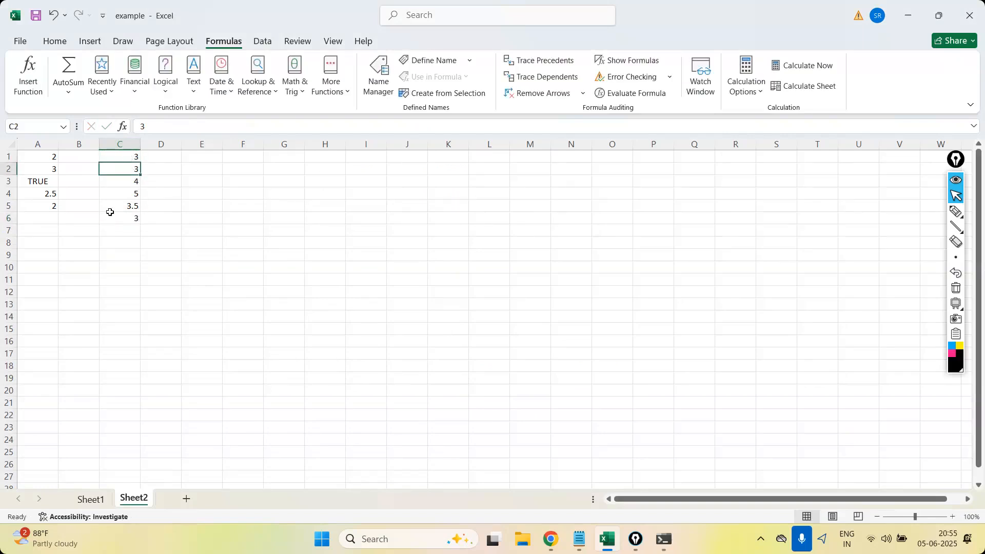
Insert a blank row above row 5 and change the value in C4 to 4.
{"action": "left_click", "coordinate": [9, 205]}
{"action": "right_click", "coordinate": [10, 206]}
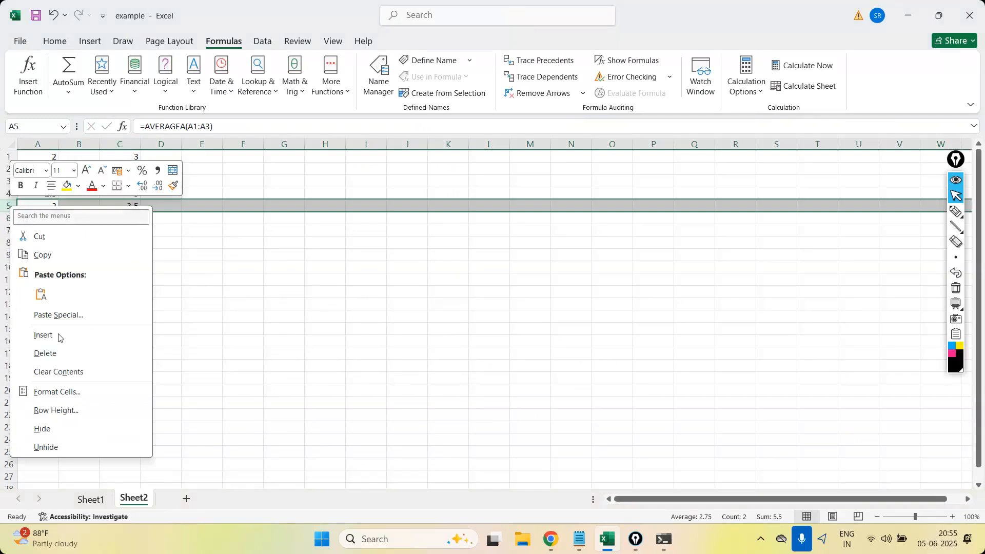
{"action": "left_click", "coordinate": [53, 336]}
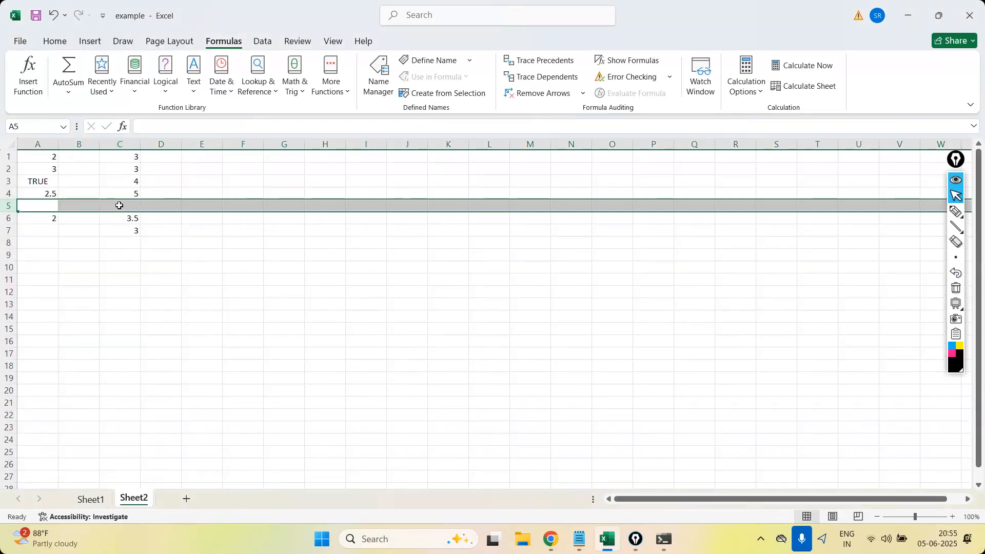
{"action": "left_click", "coordinate": [134, 196]}
{"action": "type", "text": "4"}
{"action": "key", "text": "Return"}
Replace the MODE.SNGL formula in C7 with MODE.MULT applied to the whole column, =MODE.MULT(C:C).
{"action": "left_click", "coordinate": [134, 230]}
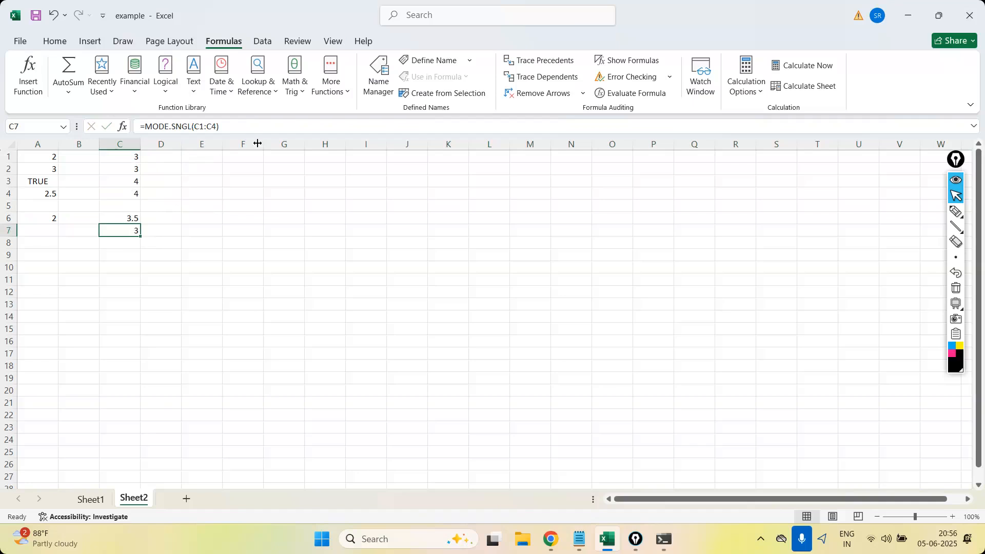
{"action": "left_click", "coordinate": [239, 130]}
{"action": "key", "text": "BackSpace"}
{"action": "key", "text": "BackSpace"}
{"action": "key", "text": "BackSpace"}
{"action": "key", "text": "BackSpace"}
{"action": "key", "text": "BackSpace"}
{"action": "key", "text": "BackSpace"}
{"action": "key", "text": "BackSpace"}
{"action": "key", "text": "BackSpace"}
{"action": "key", "text": "BackSpace"}
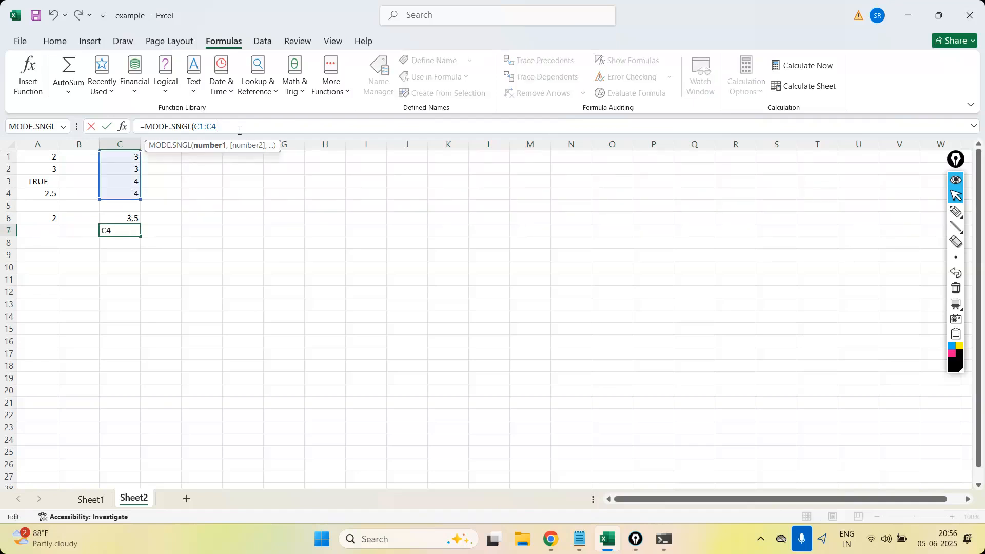
{"action": "key", "text": "BackSpace"}
{"action": "key", "text": "BackSpace"}
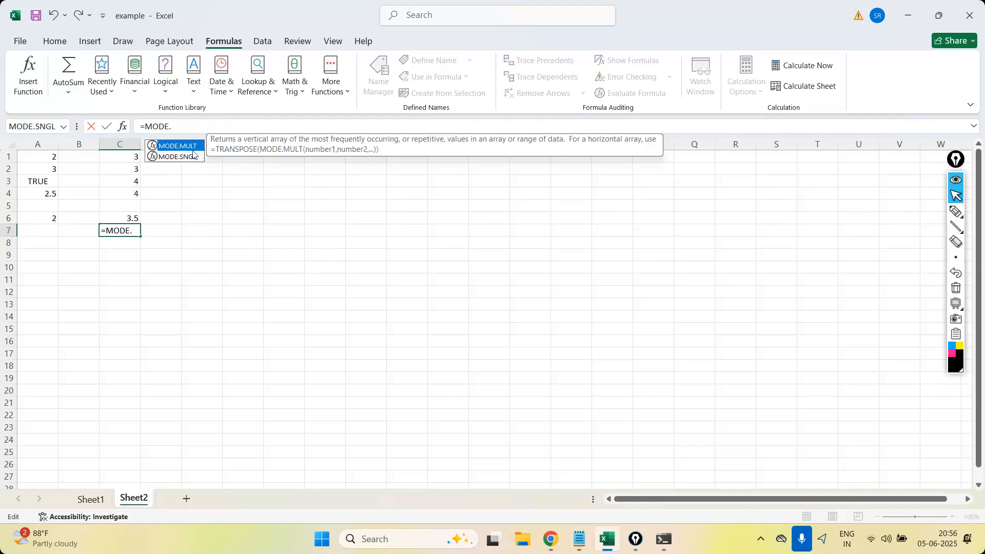
{"action": "key", "text": "Tab"}
{"action": "left_click", "coordinate": [120, 145]}
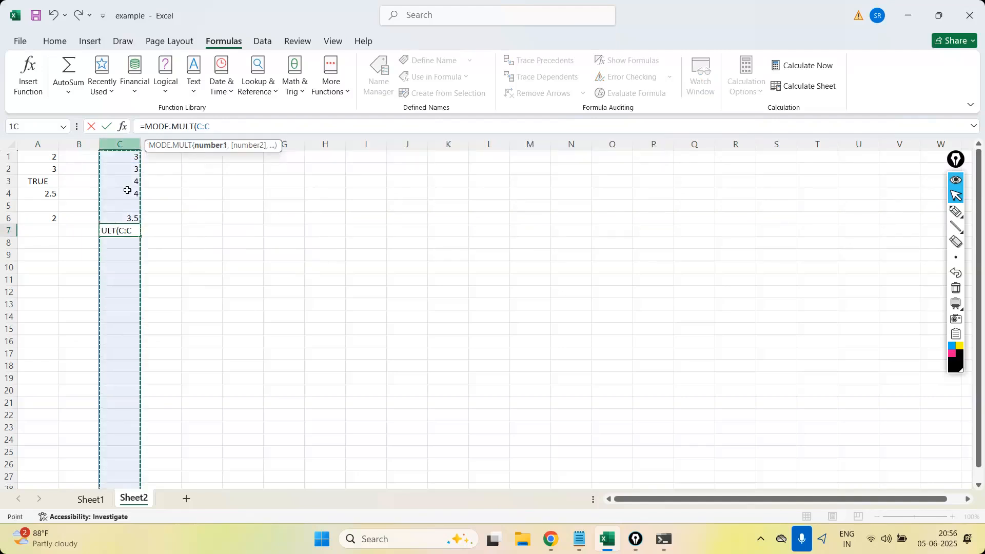
{"action": "left_click_drag", "start_coordinate": [132, 156], "coordinate": [134, 194]}
{"action": "key", "text": "Return"}
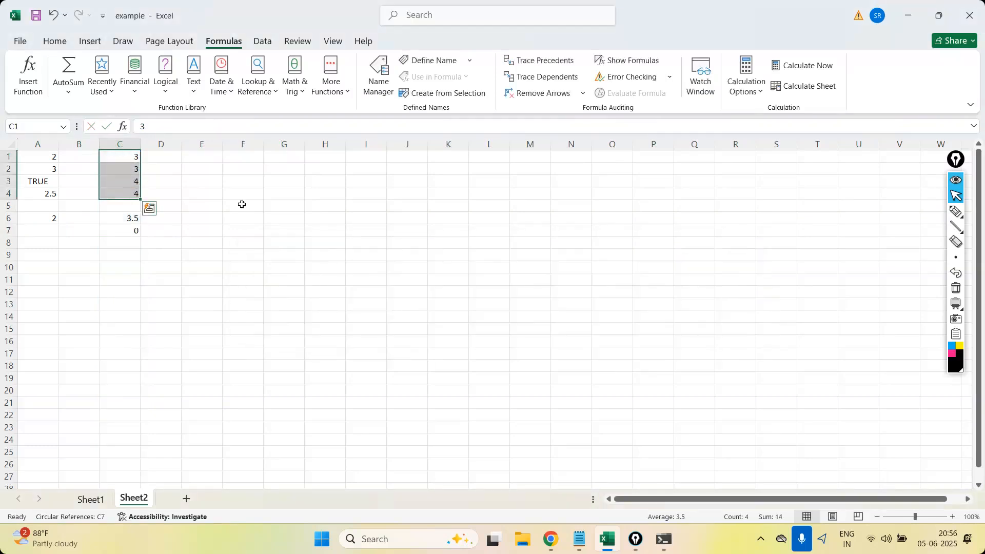
Correct the MODE.MULT formula in C7 to use only the range C1:C4, and dismiss the spill notice.
{"action": "left_click", "coordinate": [129, 231]}
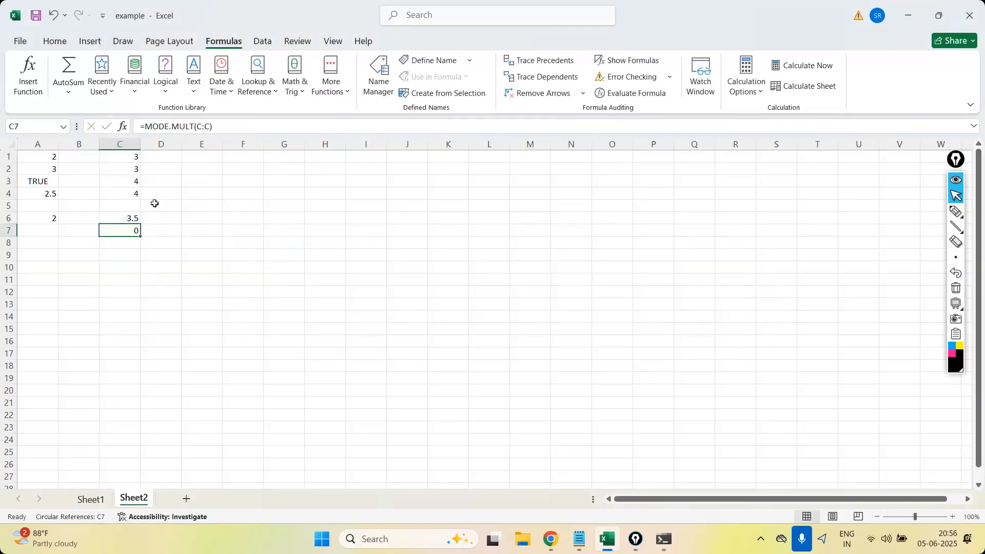
{"action": "left_click", "coordinate": [212, 126]}
{"action": "key", "text": "BackSpace"}
{"action": "key", "text": "BackSpace"}
{"action": "key", "text": "BackSpace"}
{"action": "key", "text": "BackSpace"}
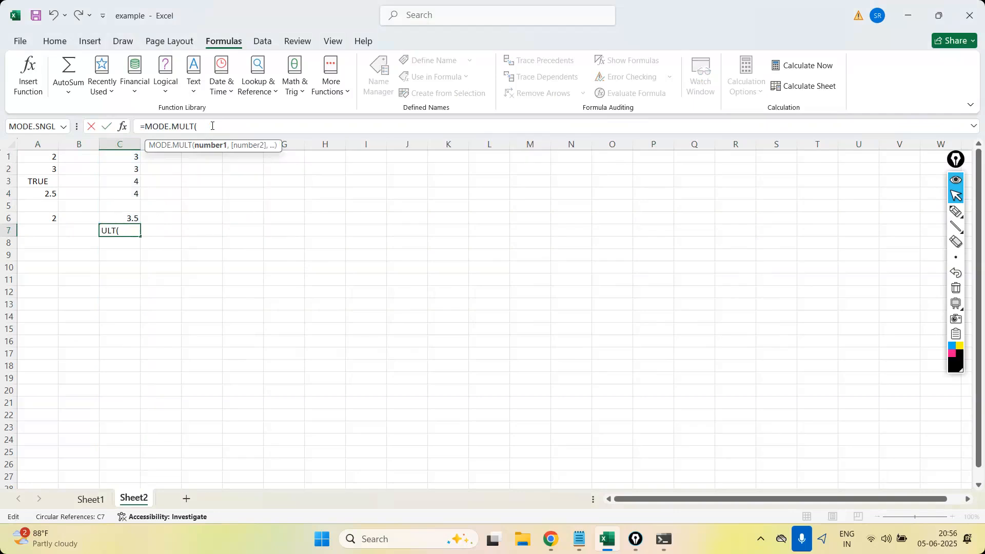
{"action": "left_click_drag", "start_coordinate": [129, 153], "coordinate": [132, 193]}
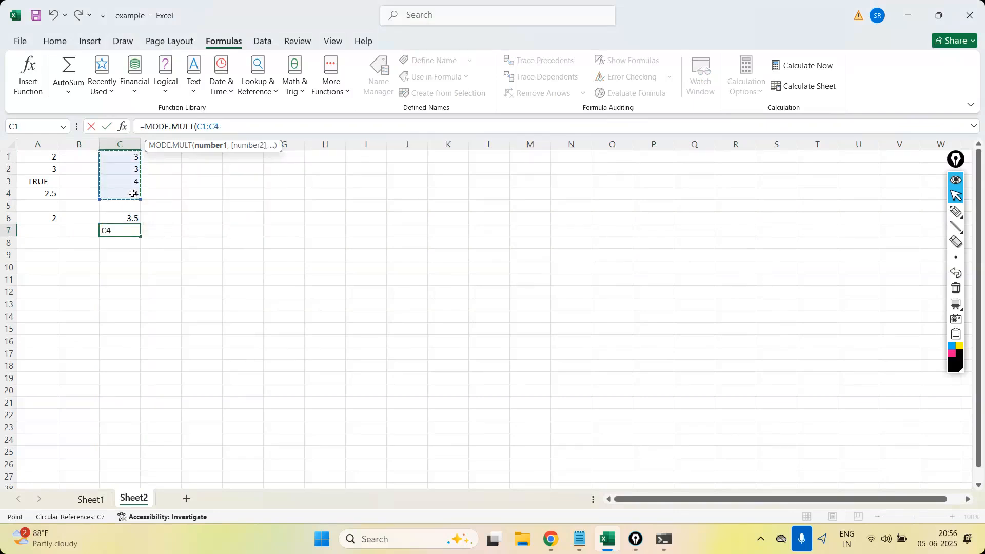
{"action": "type", "text": ")"}
{"action": "key", "text": "Return"}
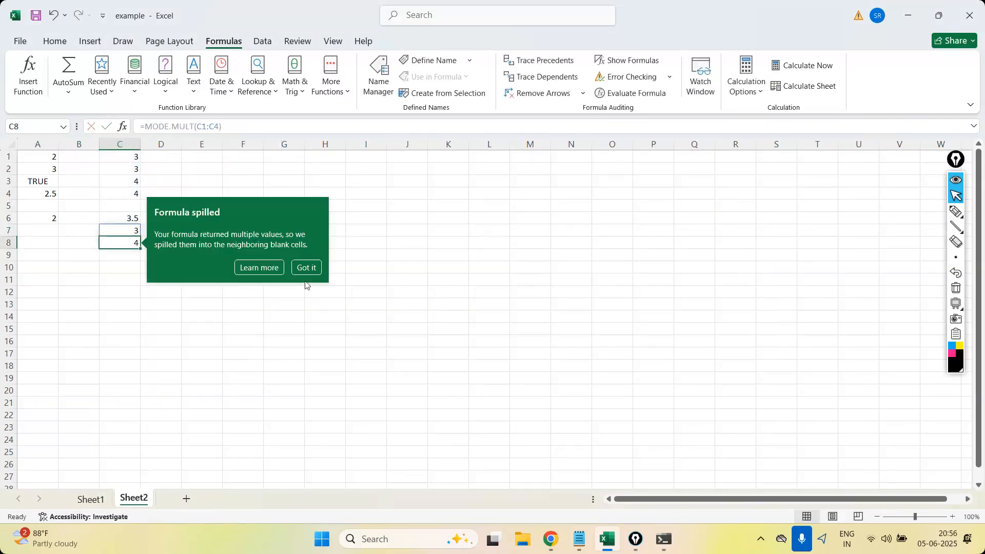
{"action": "left_click", "coordinate": [393, 328]}
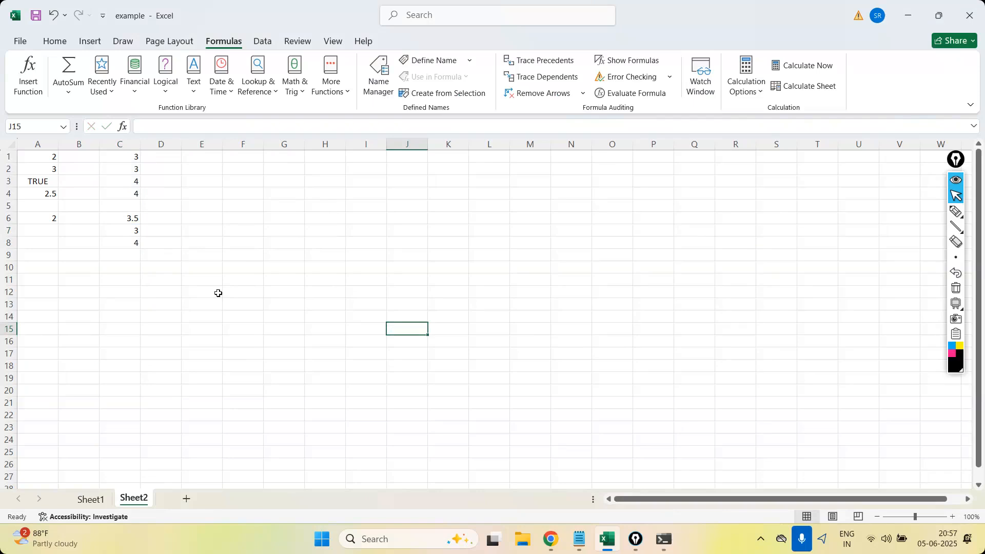
Handwrite an underlined "Statistical" heading on the empty sheet area with Mean, Median and Mode listed beneath it.
{"action": "left_click", "coordinate": [340, 97]}
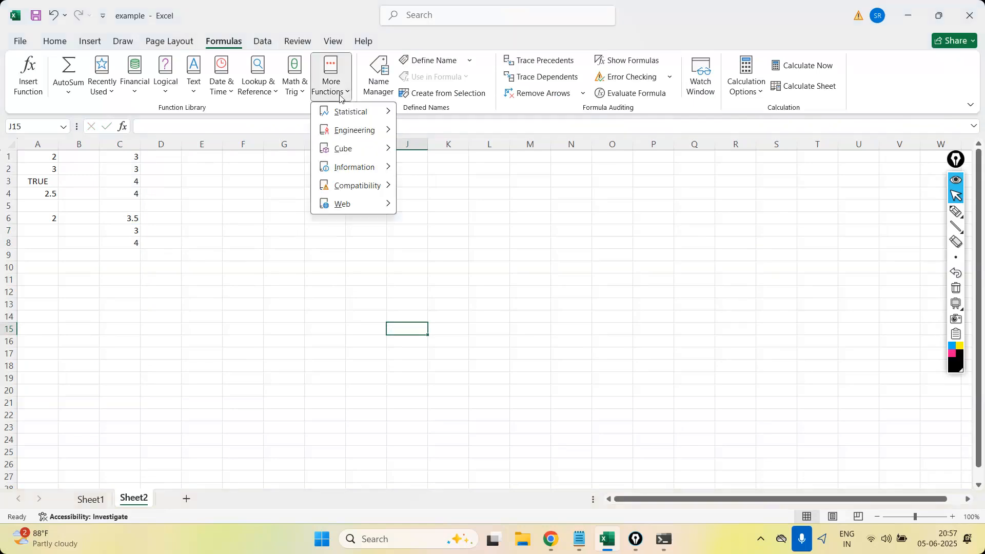
{"action": "left_click", "coordinate": [955, 211]}
{"action": "mouse_move", "coordinate": [547, 154]}
{"action": "left_mouse_down"}
{"action": "mouse_move", "coordinate": [587, 176]}
{"action": "mouse_move", "coordinate": [634, 149]}
{"action": "mouse_move", "coordinate": [647, 166]}
{"action": "mouse_move", "coordinate": [679, 143]}
{"action": "mouse_move", "coordinate": [671, 174]}
{"action": "left_mouse_up"}
{"action": "left_click_drag", "start_coordinate": [518, 197], "coordinate": [670, 186]}
{"action": "left_click_drag", "start_coordinate": [588, 222], "coordinate": [599, 210]}
{"action": "left_click_drag", "start_coordinate": [603, 252], "coordinate": [608, 260]}
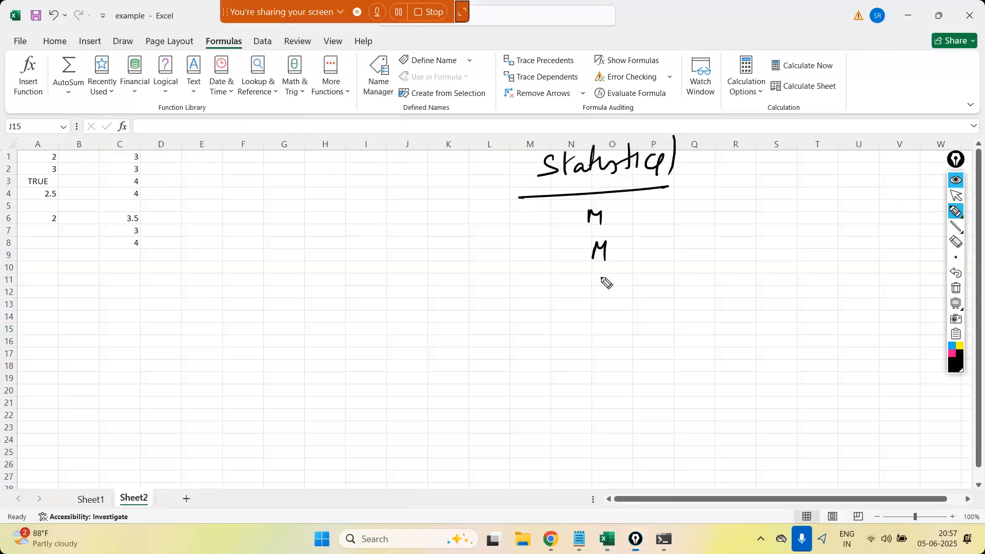
{"action": "left_click_drag", "start_coordinate": [610, 218], "coordinate": [656, 211]}
{"action": "mouse_move", "coordinate": [611, 254]}
{"action": "left_mouse_down"}
{"action": "mouse_move", "coordinate": [632, 259]}
{"action": "mouse_move", "coordinate": [633, 234]}
{"action": "left_mouse_up"}
{"action": "left_click_drag", "start_coordinate": [634, 256], "coordinate": [650, 267]}
{"action": "mouse_move", "coordinate": [601, 305]}
{"action": "left_mouse_down"}
{"action": "mouse_move", "coordinate": [620, 292]}
{"action": "mouse_move", "coordinate": [631, 302]}
{"action": "left_mouse_up"}
{"action": "left_click_drag", "start_coordinate": [639, 293], "coordinate": [667, 296]}
Continue the handwritten statistics list below Mode with Min, Max, Range, Variance and Std. dev.
{"action": "mouse_move", "coordinate": [610, 351]}
{"action": "left_mouse_down"}
{"action": "mouse_move", "coordinate": [617, 339]}
{"action": "mouse_move", "coordinate": [662, 339]}
{"action": "left_mouse_up"}
{"action": "mouse_move", "coordinate": [618, 378]}
{"action": "left_mouse_down"}
{"action": "mouse_move", "coordinate": [631, 368]}
{"action": "mouse_move", "coordinate": [647, 378]}
{"action": "mouse_move", "coordinate": [664, 361]}
{"action": "left_mouse_up"}
{"action": "mouse_move", "coordinate": [654, 362]}
{"action": "left_mouse_down"}
{"action": "mouse_move", "coordinate": [665, 368]}
{"action": "mouse_move", "coordinate": [651, 410]}
{"action": "mouse_move", "coordinate": [688, 413]}
{"action": "mouse_move", "coordinate": [675, 431]}
{"action": "left_mouse_up"}
{"action": "left_click_drag", "start_coordinate": [680, 405], "coordinate": [712, 399]}
{"action": "left_click_drag", "start_coordinate": [637, 429], "coordinate": [652, 434]}
{"action": "left_click_drag", "start_coordinate": [654, 442], "coordinate": [722, 433]}
{"action": "mouse_move", "coordinate": [650, 462]}
{"action": "left_mouse_down"}
{"action": "mouse_move", "coordinate": [642, 478]}
{"action": "mouse_move", "coordinate": [660, 476]}
{"action": "left_mouse_up"}
{"action": "mouse_move", "coordinate": [656, 465]}
{"action": "left_mouse_down"}
{"action": "mouse_move", "coordinate": [682, 475]}
{"action": "mouse_move", "coordinate": [738, 463]}
{"action": "left_mouse_up"}
{"action": "left_click", "coordinate": [688, 465]}
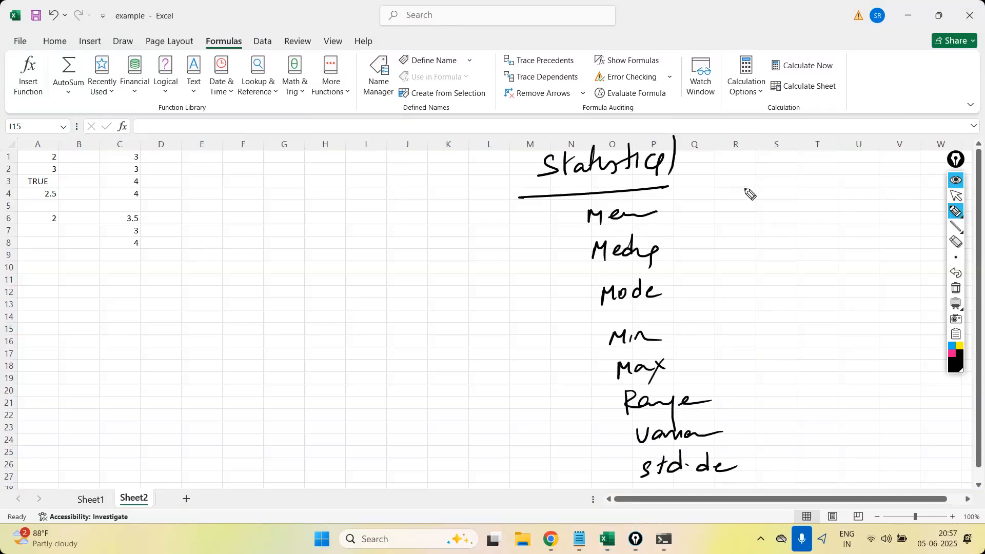
Handwrite a second column beside the statistics list with Percentile, Quantile and Skewness.
{"action": "mouse_move", "coordinate": [745, 188]}
{"action": "left_mouse_down"}
{"action": "mouse_move", "coordinate": [744, 209]}
{"action": "mouse_move", "coordinate": [835, 195]}
{"action": "left_mouse_up"}
{"action": "mouse_move", "coordinate": [756, 234]}
{"action": "left_mouse_down"}
{"action": "mouse_move", "coordinate": [811, 222]}
{"action": "mouse_move", "coordinate": [842, 229]}
{"action": "left_mouse_up"}
{"action": "left_click_drag", "start_coordinate": [763, 264], "coordinate": [854, 272]}
{"action": "left_click", "coordinate": [849, 266]}
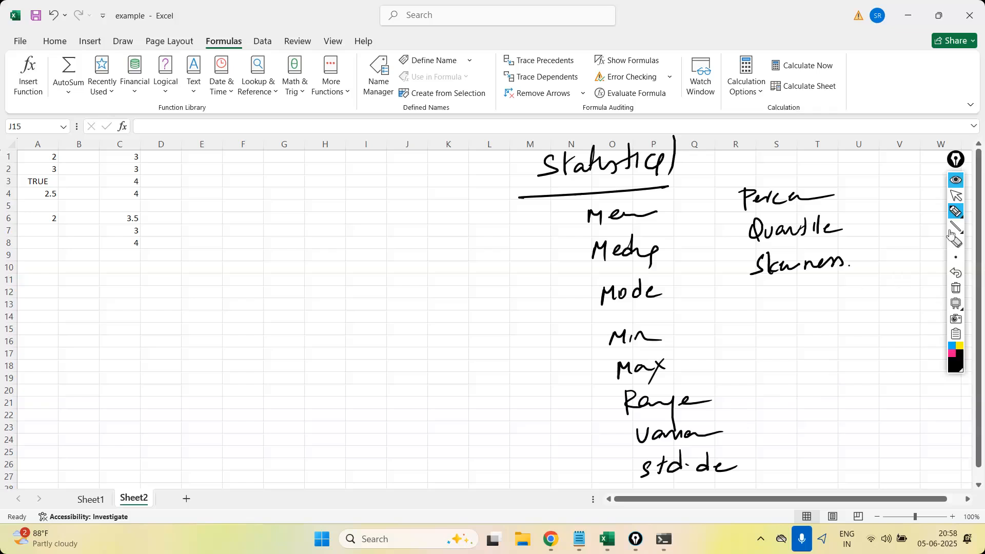
Stop drawing, select C1:C4, and examine the Statistical function list, including the standard deviation, variance, percentile, quartile and skewness functions.
{"action": "left_click", "coordinate": [954, 197]}
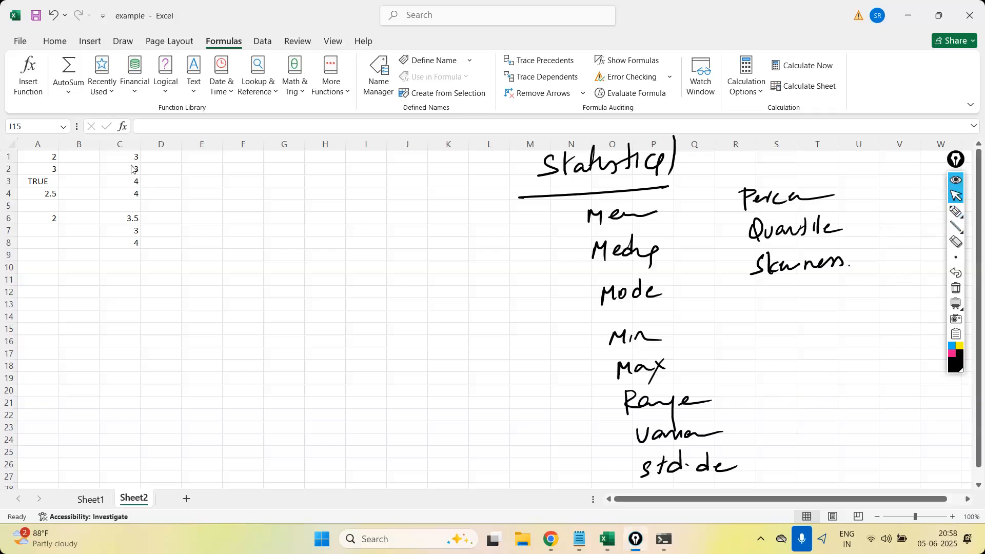
{"action": "left_click_drag", "start_coordinate": [132, 156], "coordinate": [133, 195]}
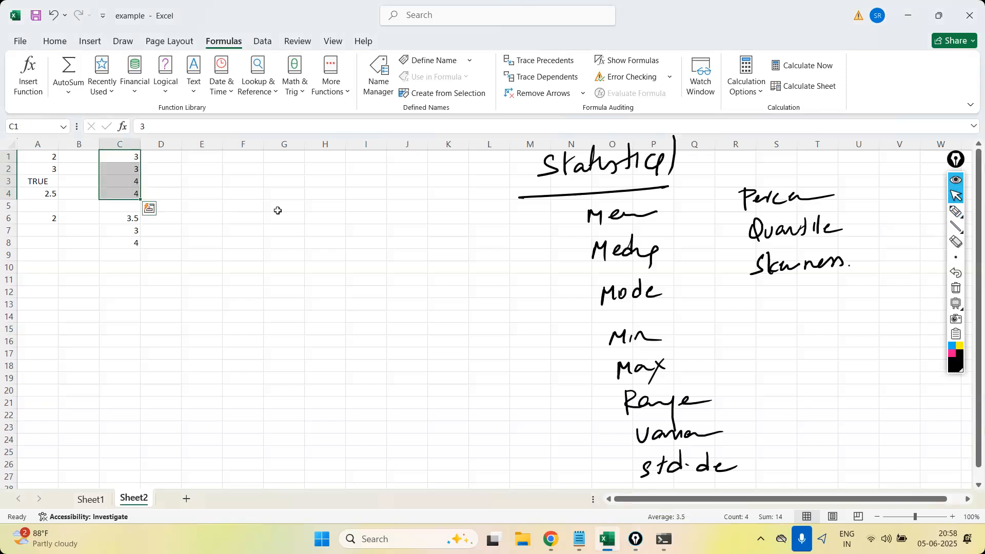
{"action": "left_click", "coordinate": [348, 95]}
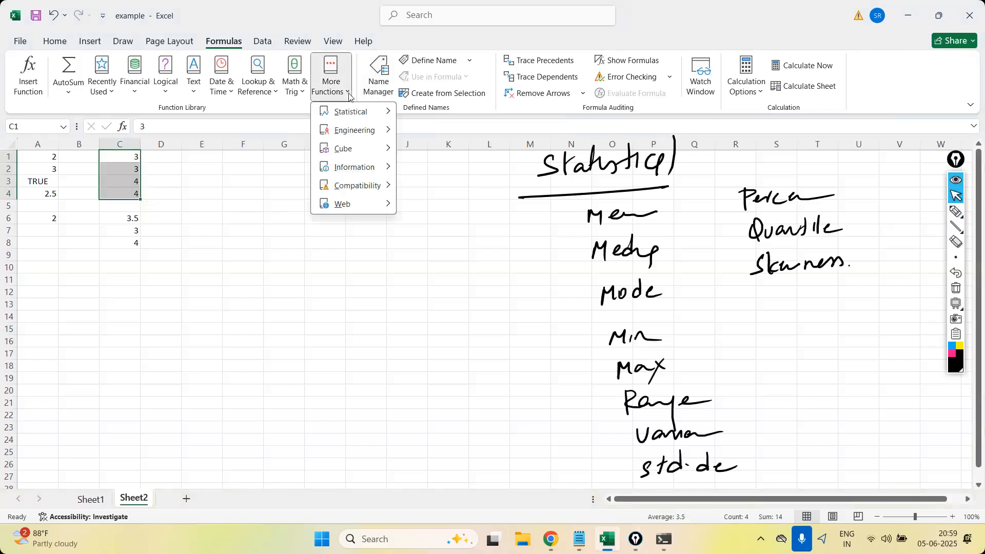
{"action": "mouse_move", "coordinate": [354, 111]}
{"action": "left_click_drag", "start_coordinate": [526, 150], "coordinate": [529, 184]}
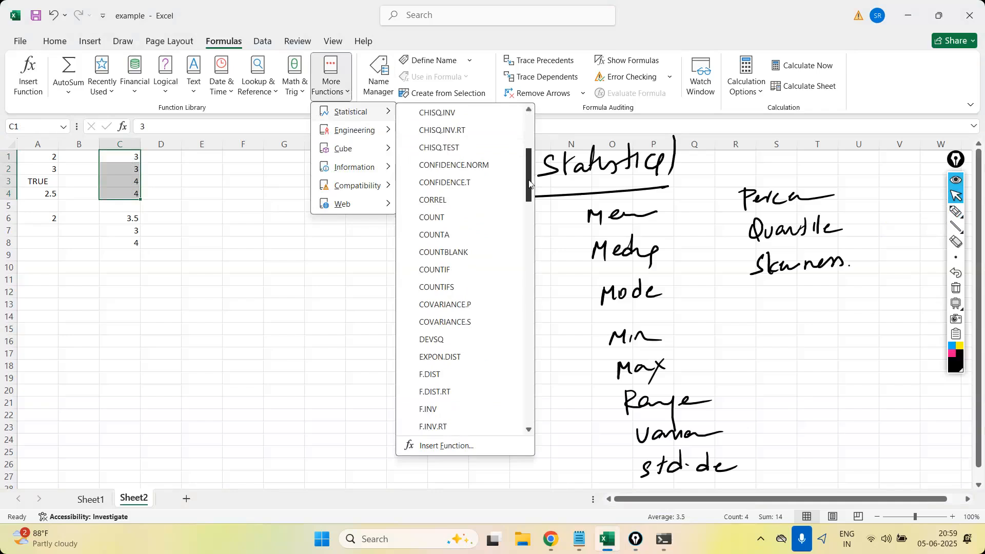
{"action": "left_click_drag", "start_coordinate": [530, 184], "coordinate": [529, 189]}
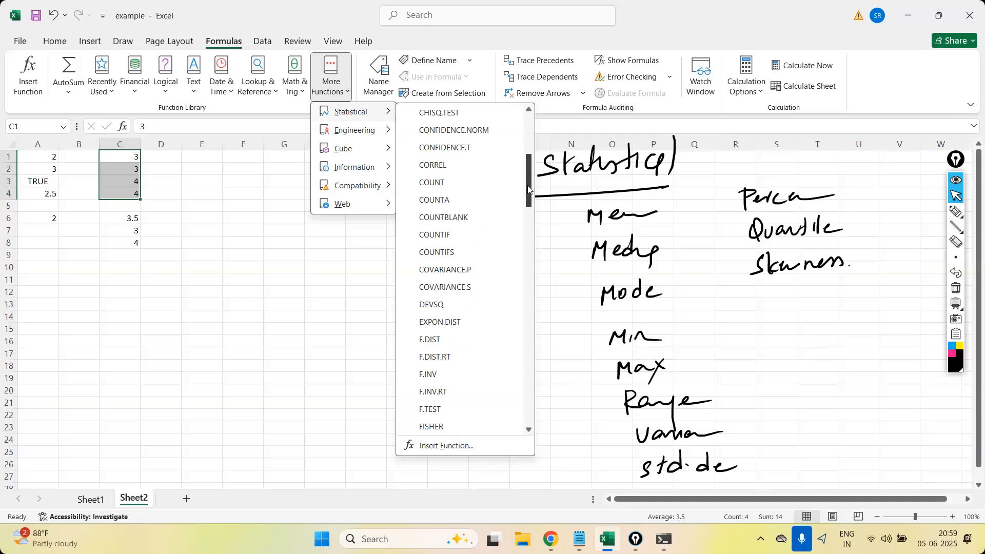
{"action": "left_click_drag", "start_coordinate": [527, 185], "coordinate": [531, 420]}
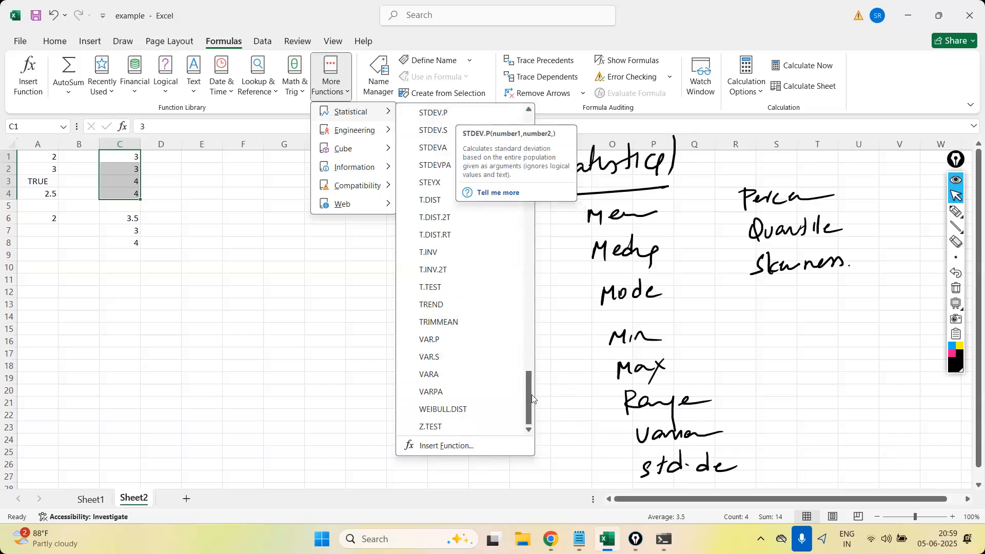
{"action": "left_click_drag", "start_coordinate": [531, 397], "coordinate": [532, 337]}
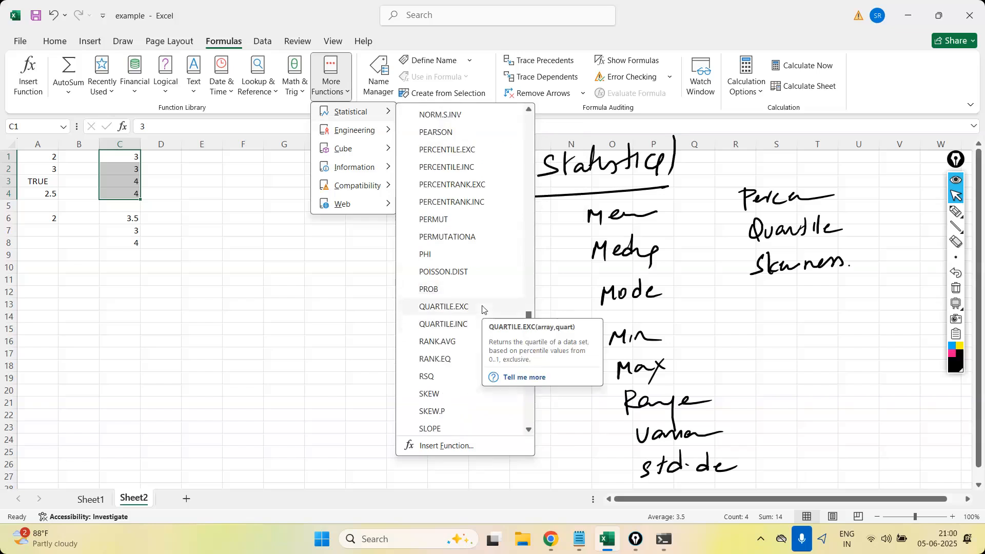
{"action": "left_click_drag", "start_coordinate": [527, 347], "coordinate": [530, 132]}
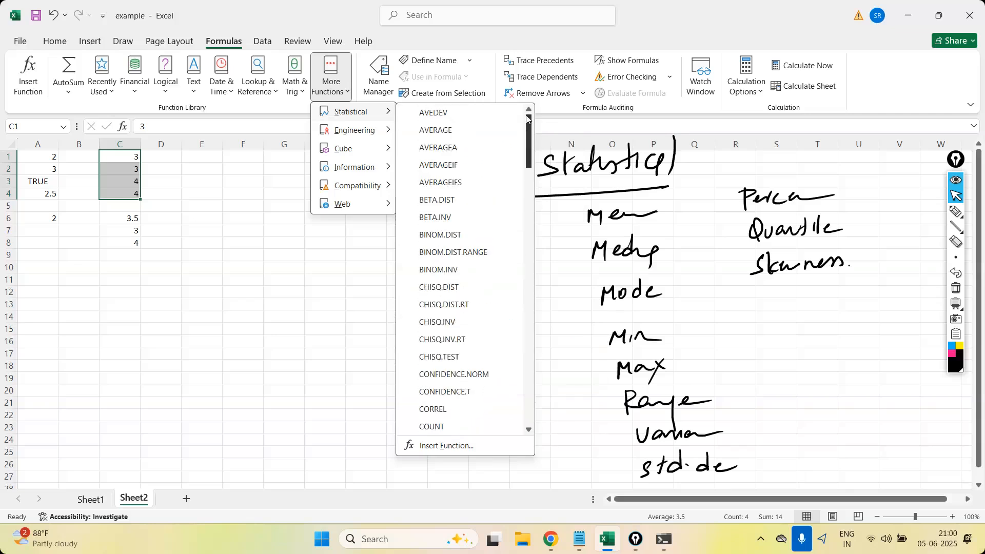
{"action": "left_click", "coordinate": [831, 301]}
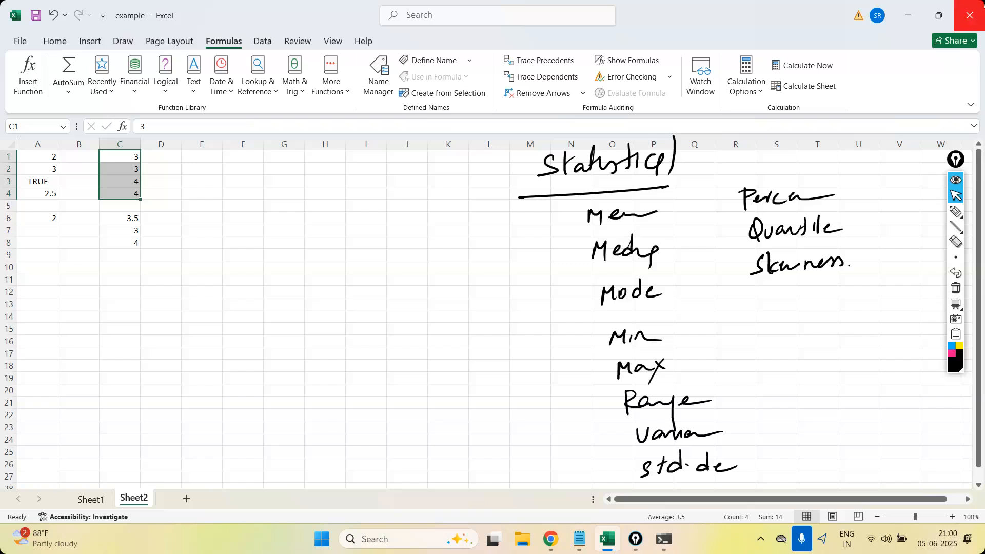
Close the example workbook without saving its changes and show the desktop.
{"action": "left_click", "coordinate": [970, 16]}
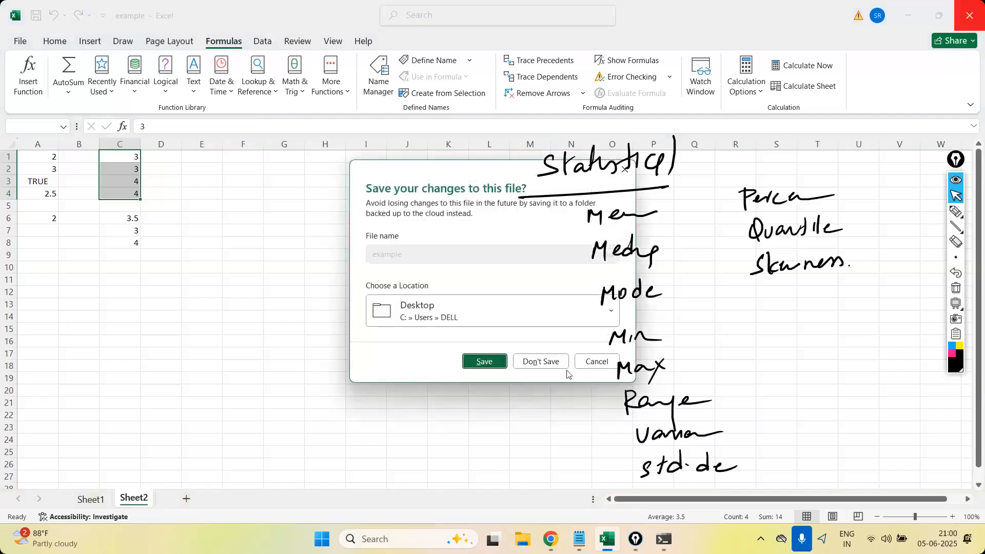
{"action": "left_click", "coordinate": [541, 361]}
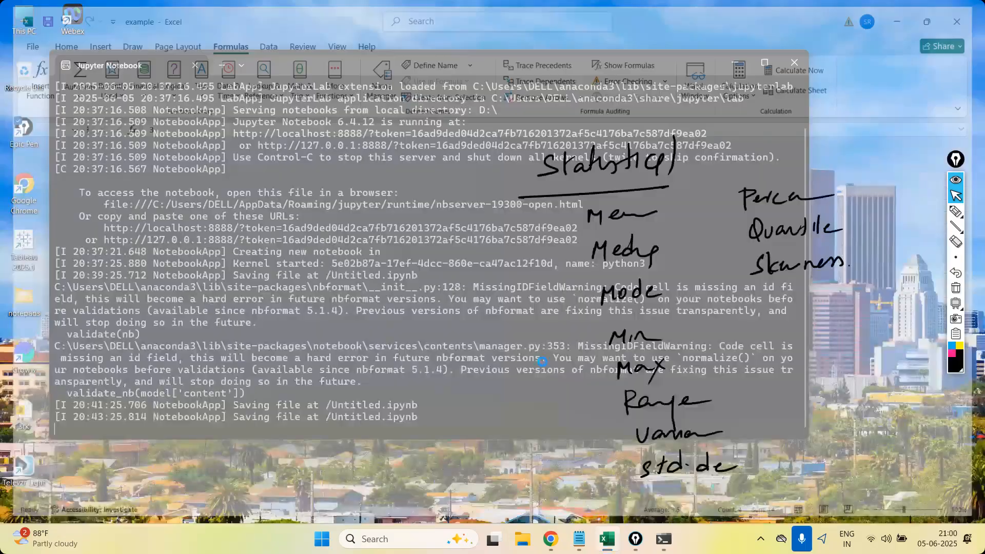
{"action": "key", "text": "super+d"}
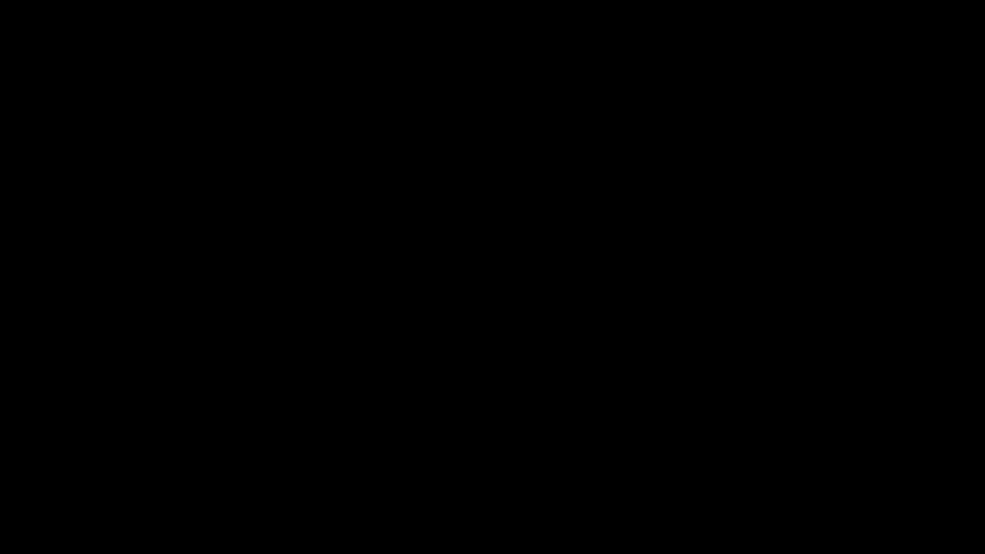